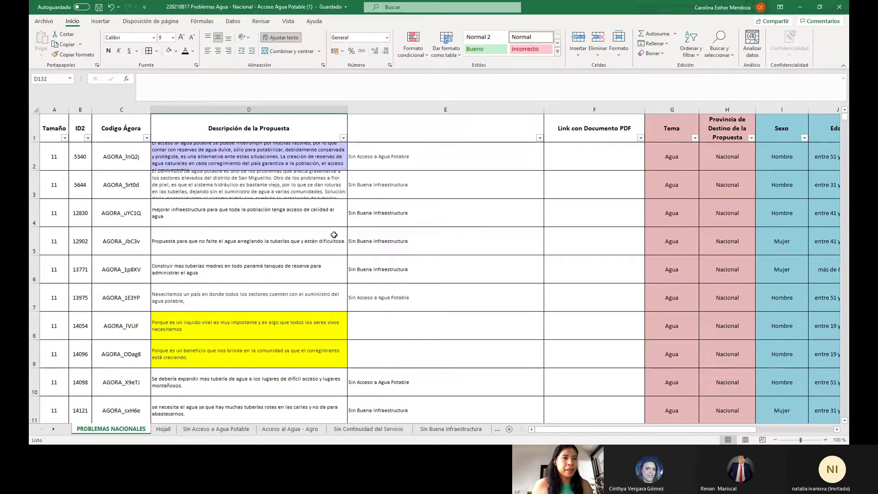
# Look through the proposal descriptions and the problem categories assigned in column E of the PROBLEMAS NACIONALES sheet.
pyautogui.scroll(-2, 366, 218)
pyautogui.scroll(-20, 366, 219)
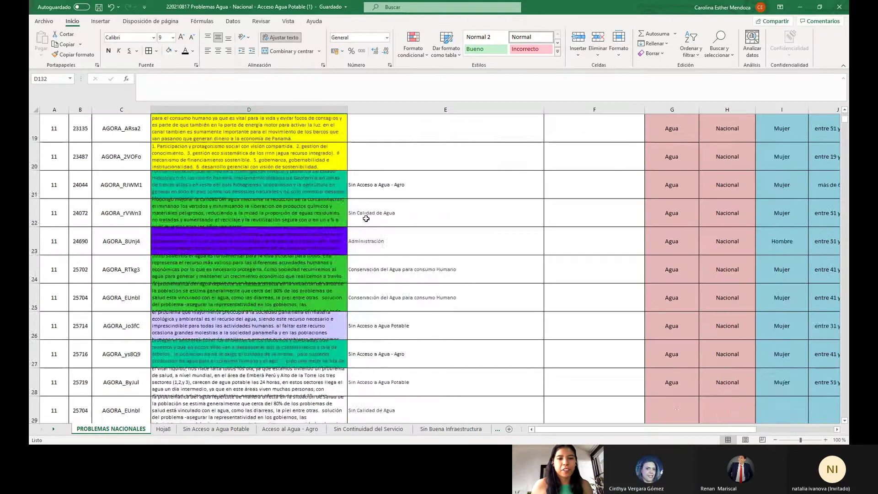
pyautogui.scroll(-15, 366, 218)
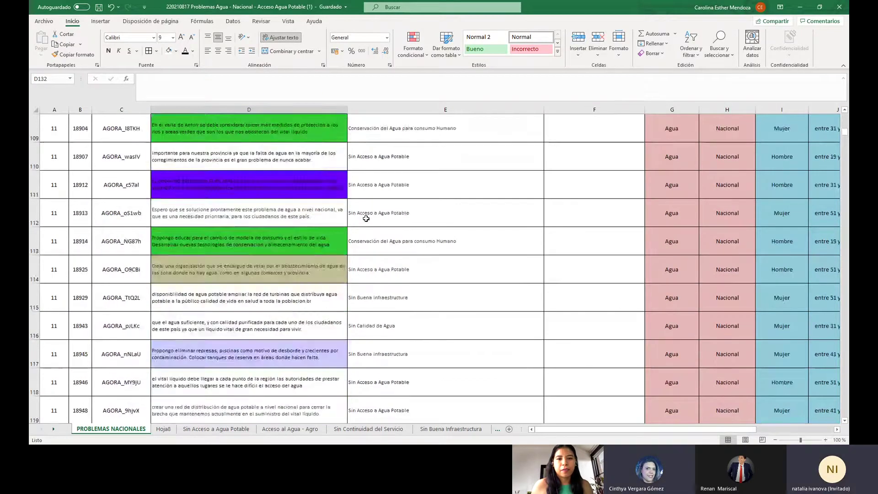
pyautogui.scroll(20, 366, 218)
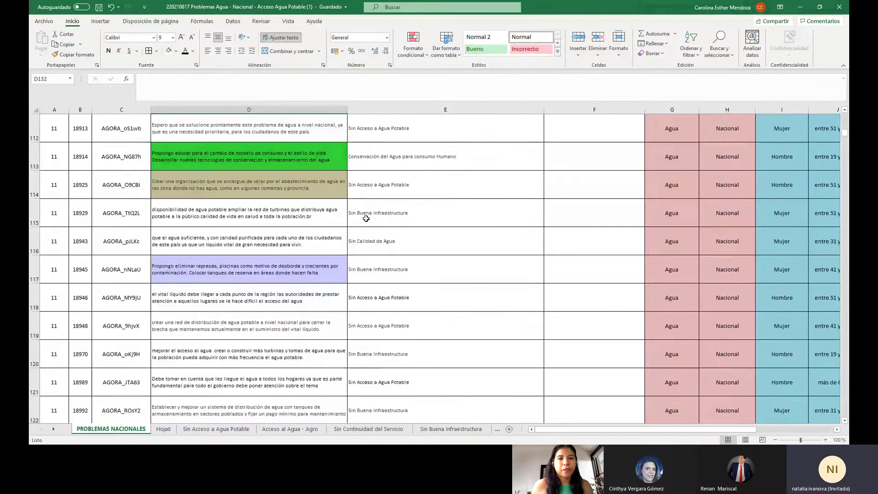
pyautogui.scroll(14, 366, 219)
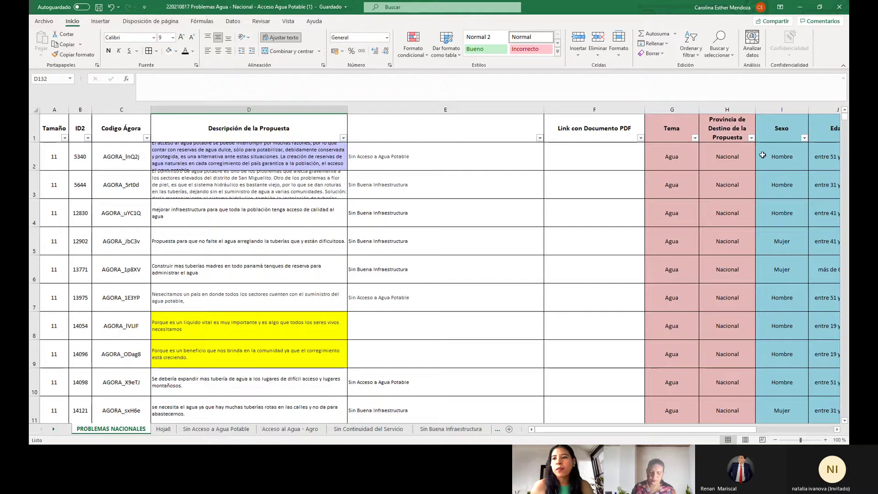
# Filter the Sexo column to show only the Hombre proposals.
pyautogui.click(803, 139)
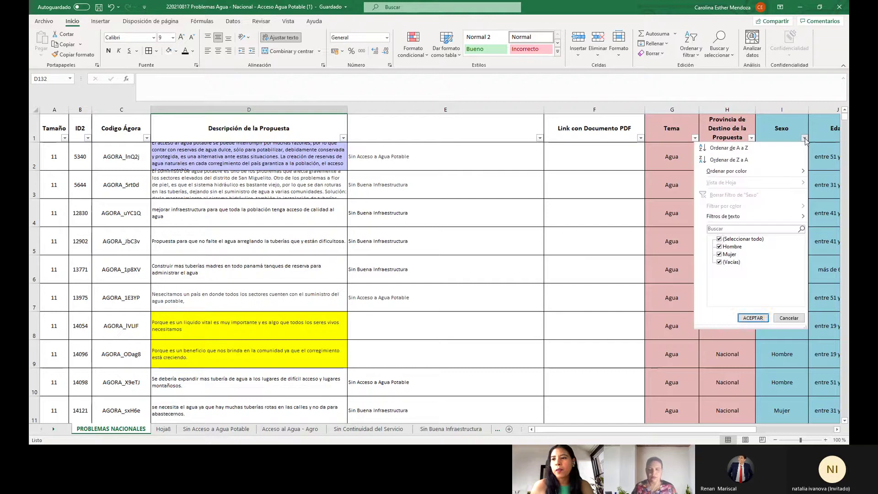
pyautogui.click(719, 239)
pyautogui.click(719, 247)
pyautogui.click(719, 254)
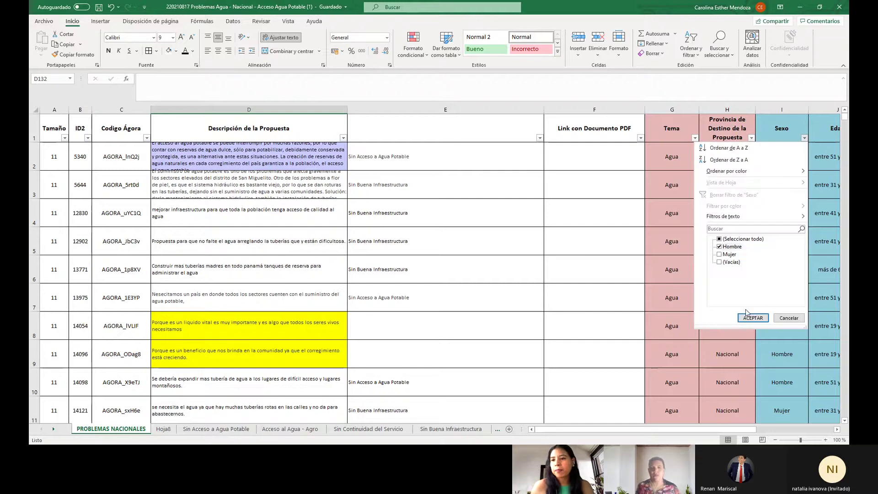
pyautogui.click(752, 317)
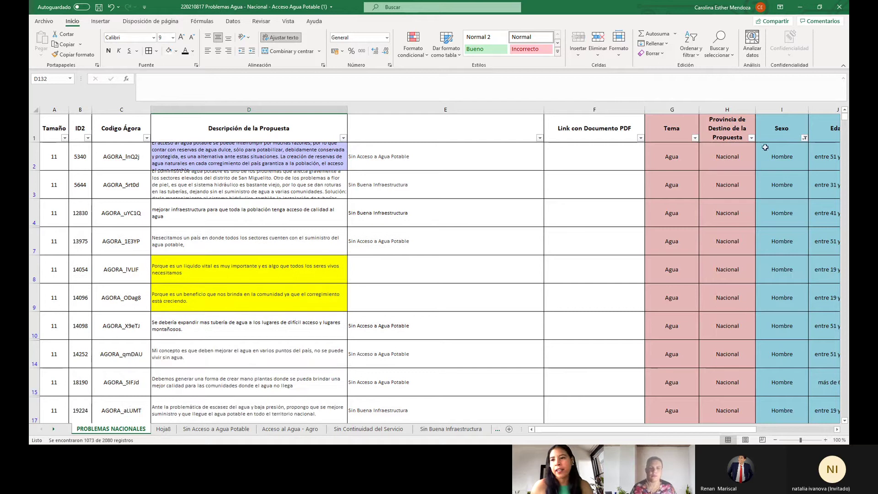
# Clear the filter on the Sexo column so that all proposals are listed.
pyautogui.click(804, 139)
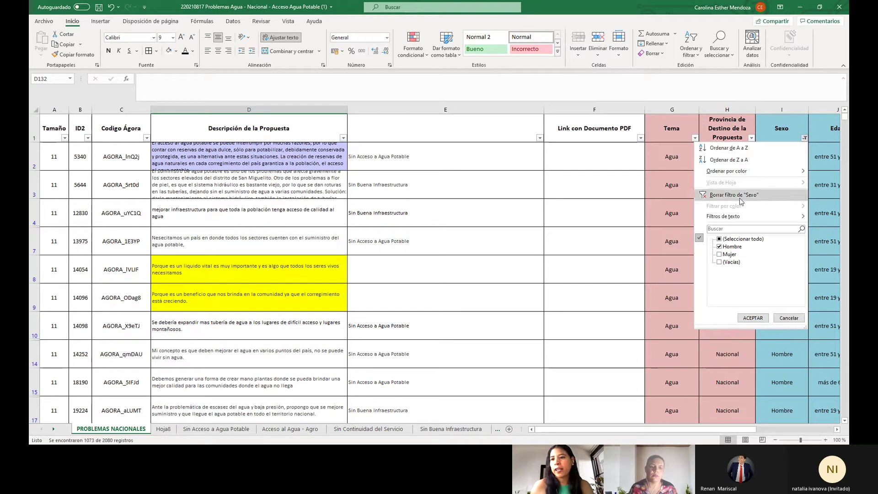
pyautogui.click(720, 248)
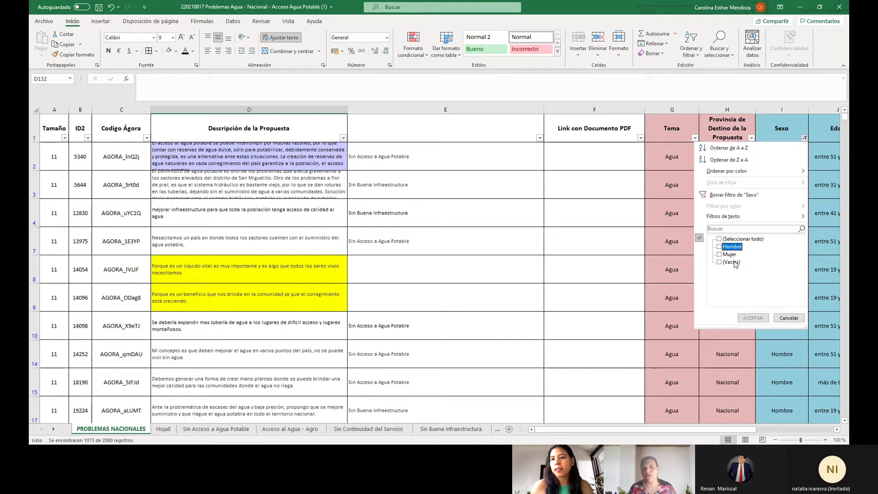
pyautogui.click(731, 195)
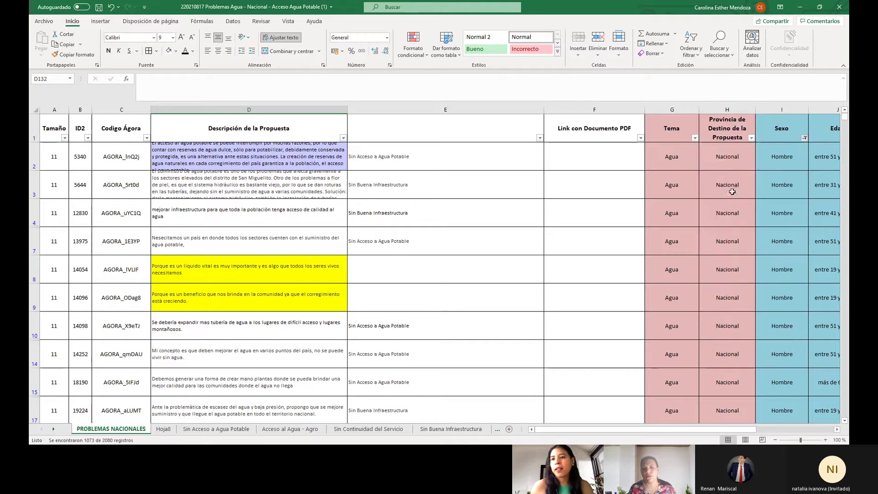
pyautogui.click(545, 220)
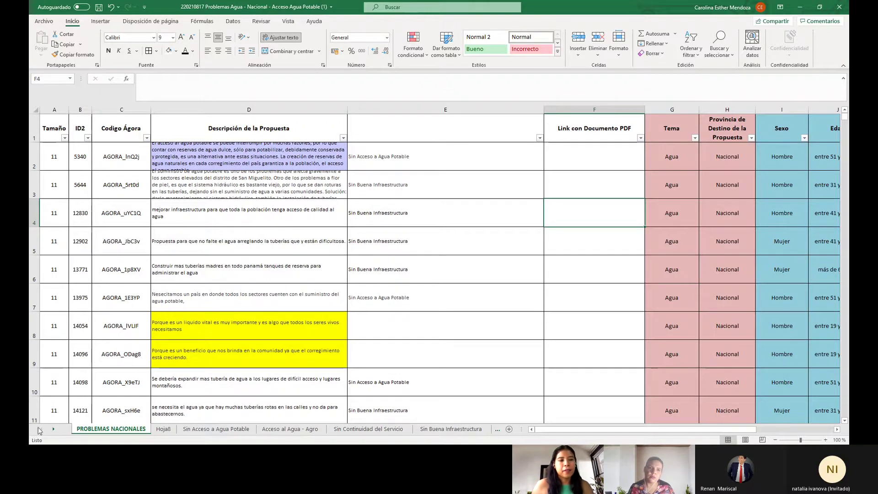
# Open the OTROS sheet and go to its first row.
pyautogui.click(53, 429)
pyautogui.click(54, 429)
pyautogui.click(53, 429)
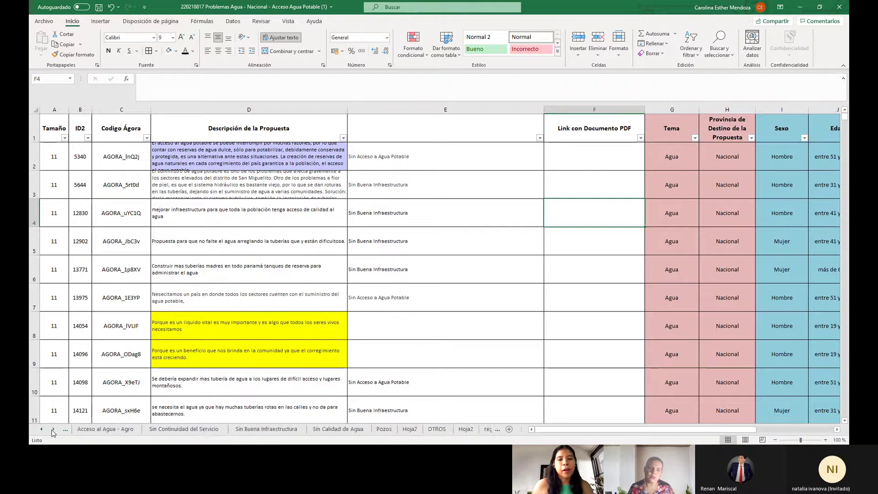
pyautogui.click(54, 429)
pyautogui.click(361, 429)
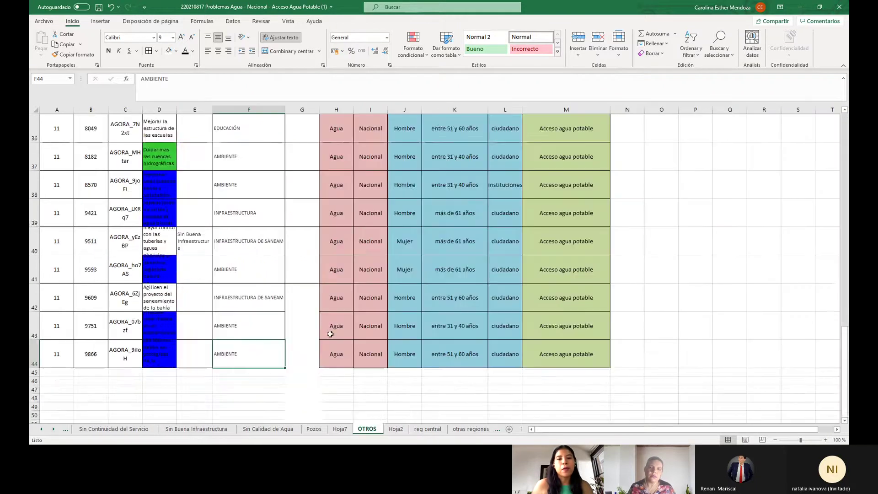
pyautogui.scroll(5, 160, 297)
pyautogui.scroll(7, 161, 299)
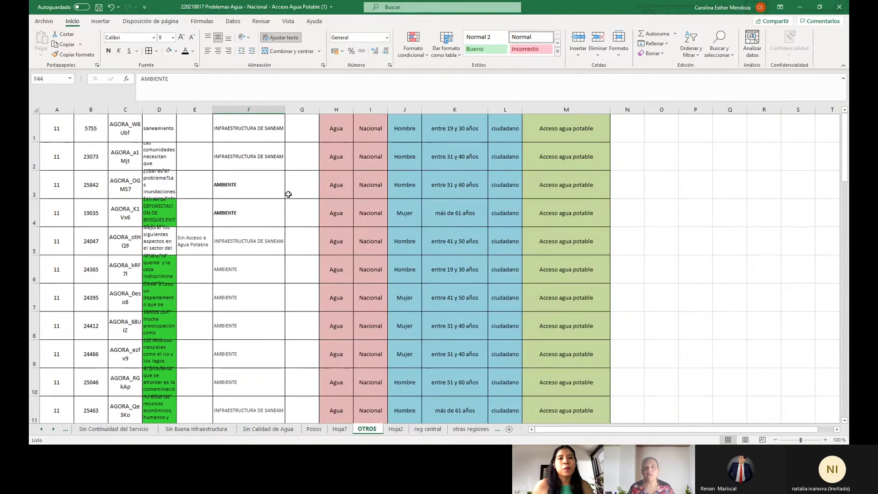
# Compare the topics in cells F1 to F3 of the OTROS sheet with the proposal descriptions in column D.
pyautogui.click(270, 132)
pyautogui.click(277, 146)
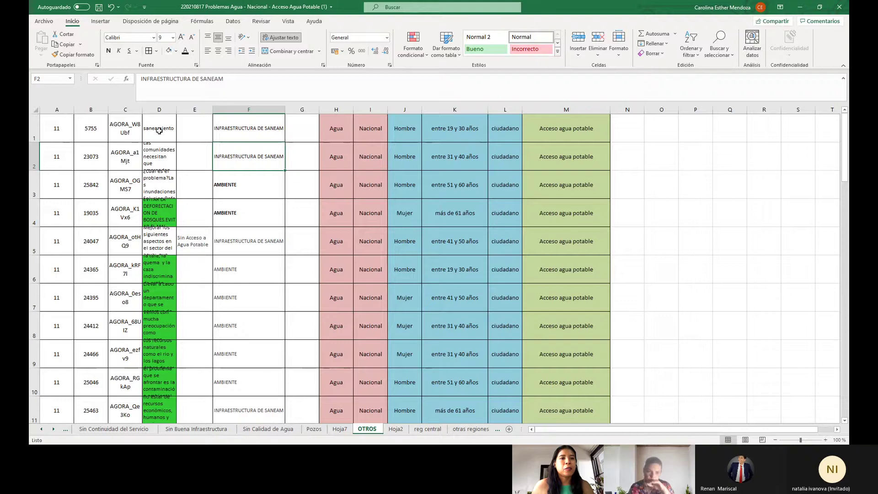
pyautogui.click(160, 156)
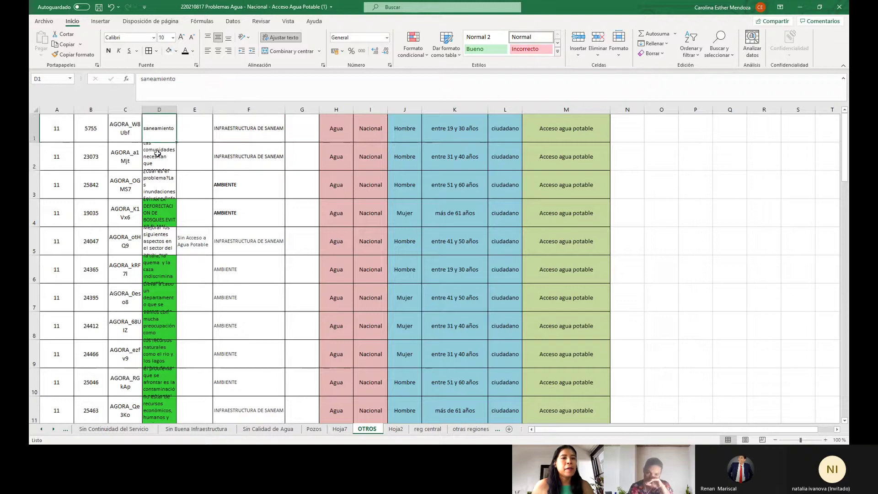
pyautogui.click(240, 133)
pyautogui.click(251, 166)
pyautogui.click(234, 189)
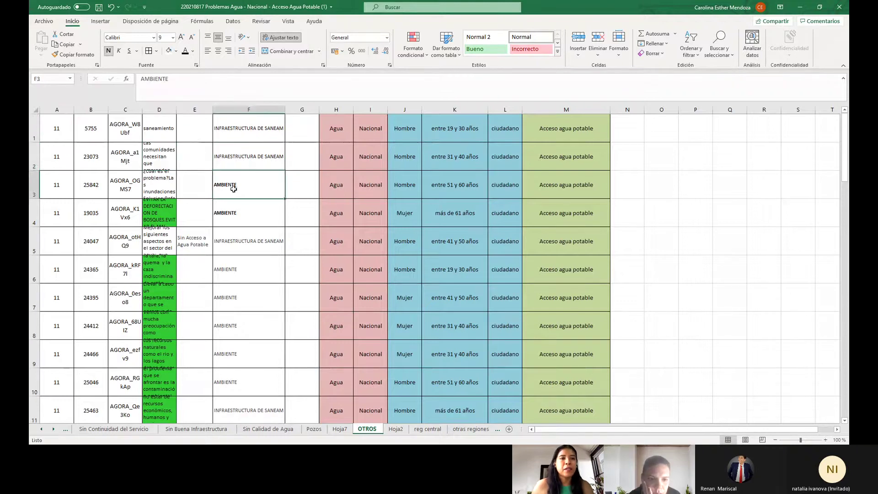
# Review the topics assigned in column F for the remaining OTROS proposals, down to the last row.
pyautogui.scroll(-1, 241, 220)
pyautogui.click(242, 178)
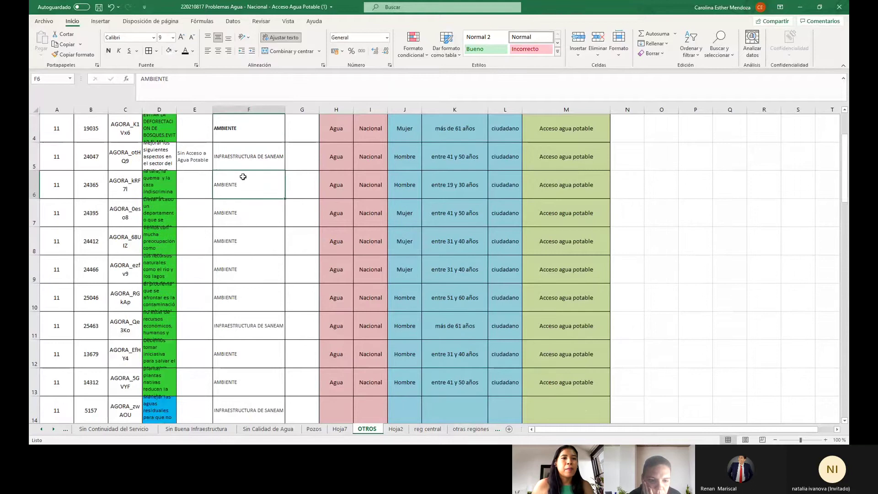
pyautogui.scroll(-2, 241, 280)
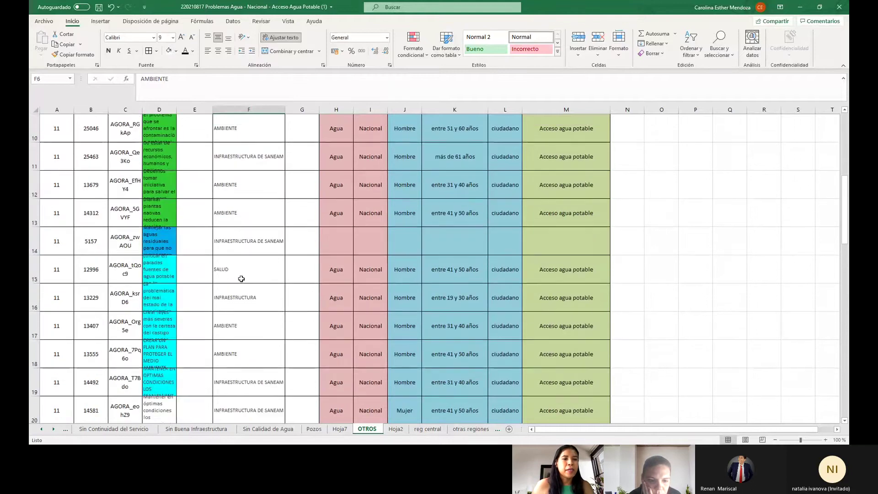
pyautogui.click(237, 276)
pyautogui.scroll(-1, 249, 297)
pyautogui.click(255, 217)
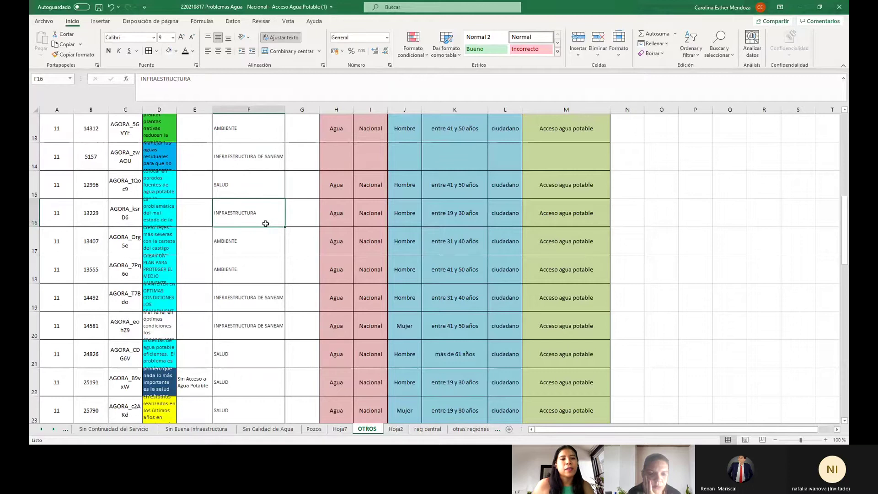
pyautogui.scroll(-1, 259, 319)
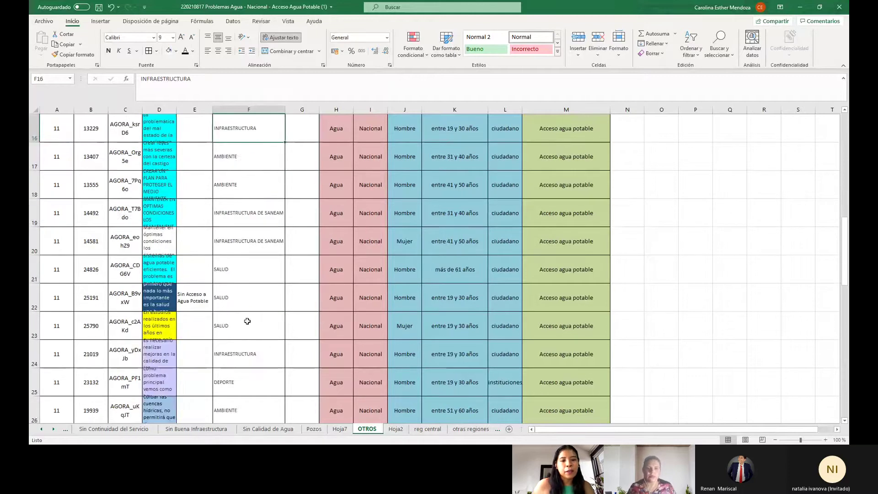
pyautogui.scroll(-2, 247, 321)
pyautogui.click(236, 212)
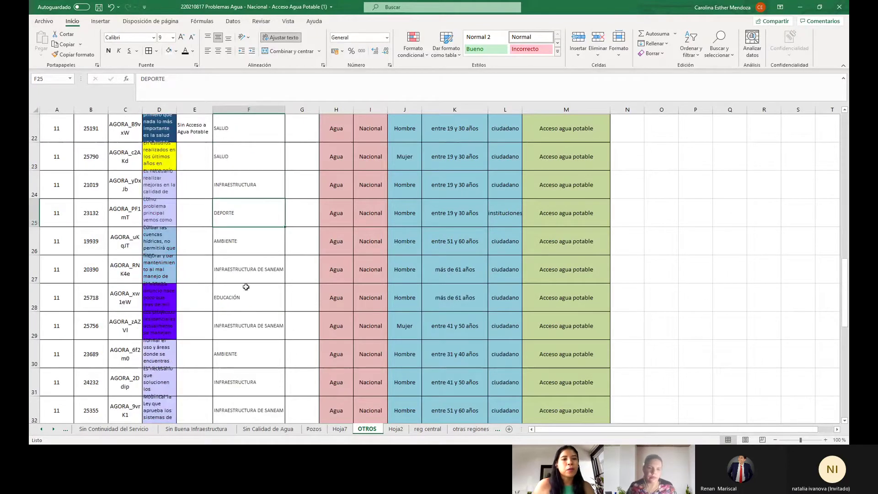
pyautogui.scroll(-1, 247, 280)
pyautogui.click(235, 206)
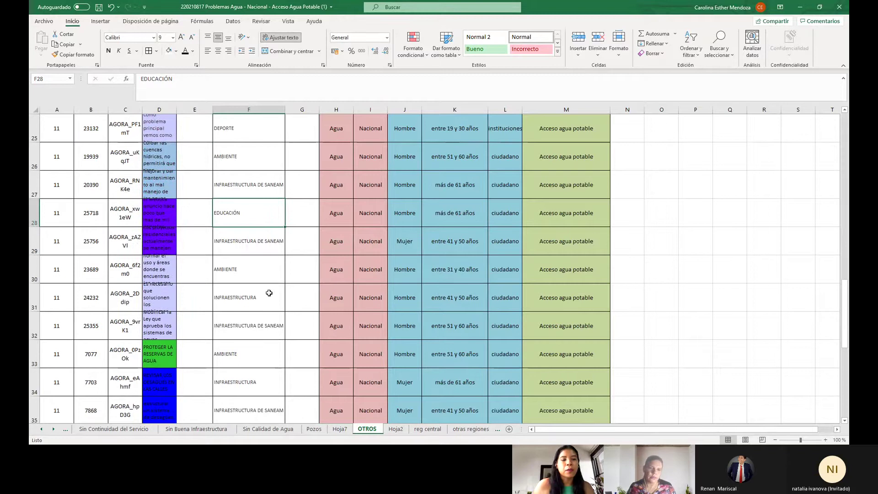
pyautogui.scroll(-3, 269, 293)
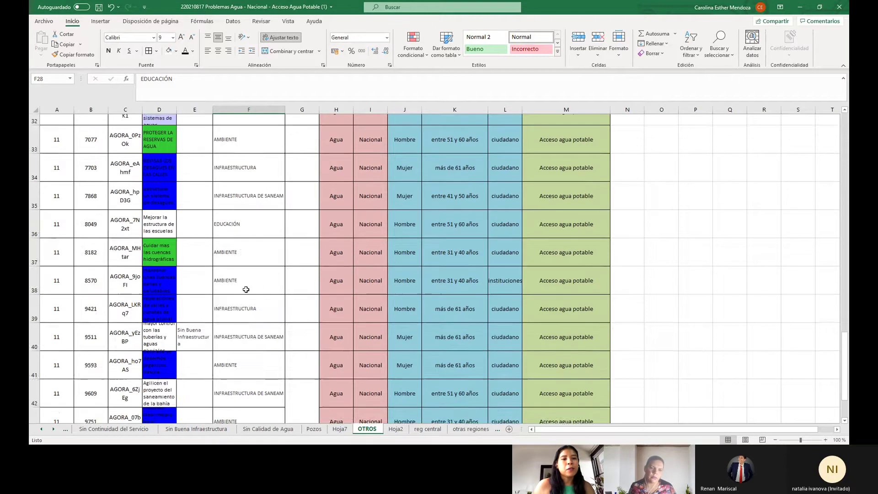
pyautogui.scroll(-3, 246, 290)
pyautogui.scroll(14, 246, 289)
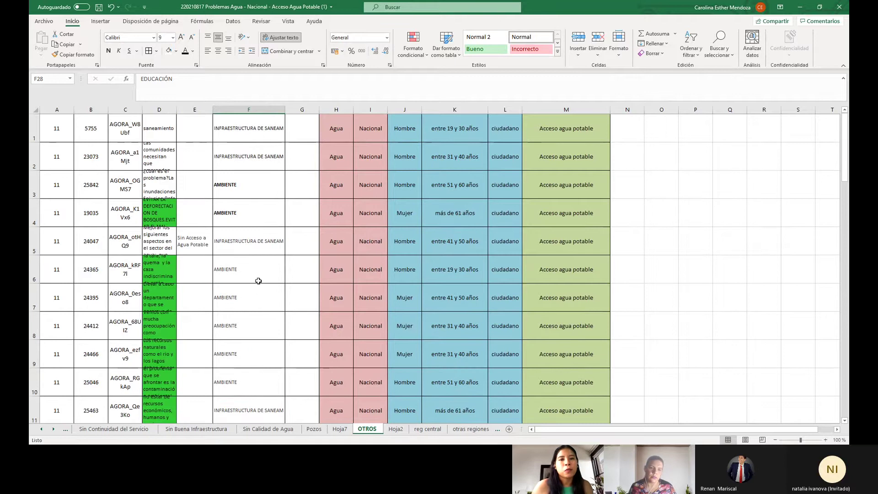
# Return to the PROBLEMAS NACIONALES sheet.
pyautogui.click(42, 429)
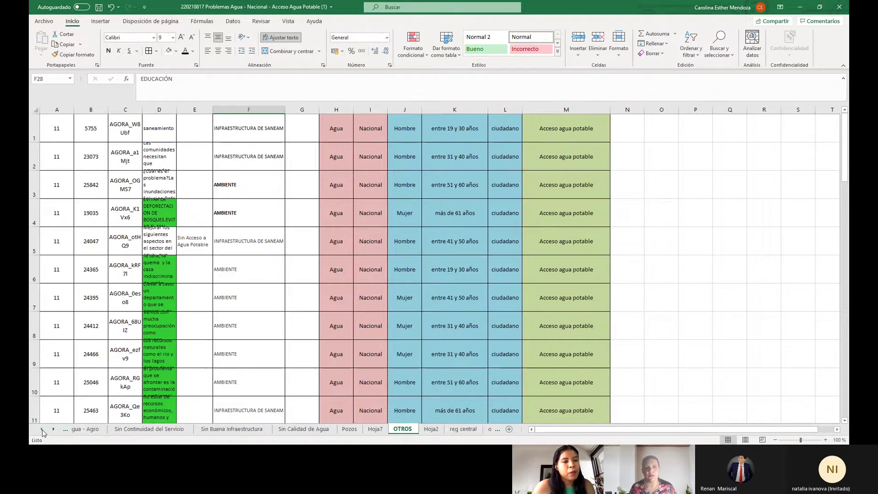
pyautogui.click(41, 429)
pyautogui.click(41, 429)
pyautogui.click(42, 428)
pyautogui.click(111, 429)
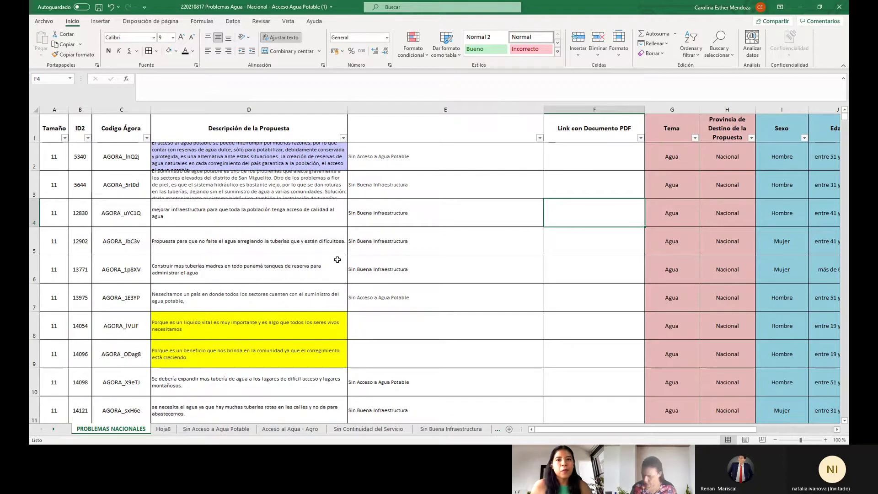
# Filter column E to show only the proposals categorized as Sin Acceso a Agua Potable.
pyautogui.click(540, 138)
pyautogui.click(454, 239)
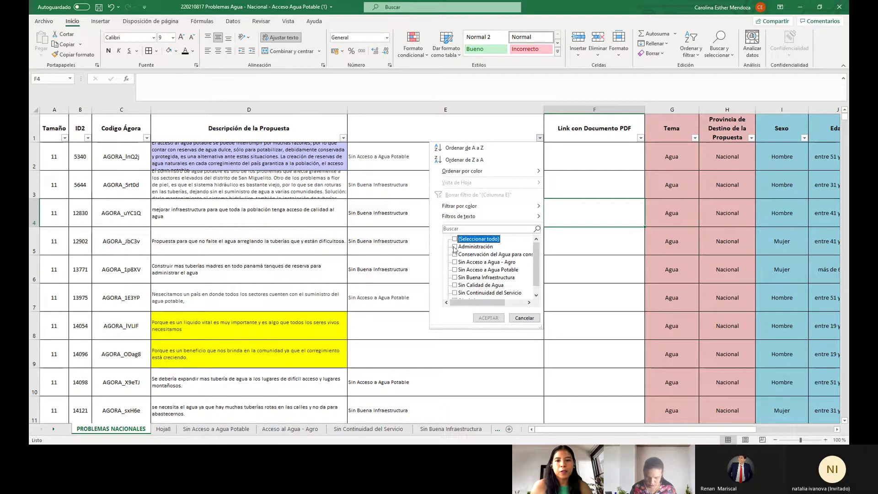
pyautogui.click(454, 270)
pyautogui.click(488, 317)
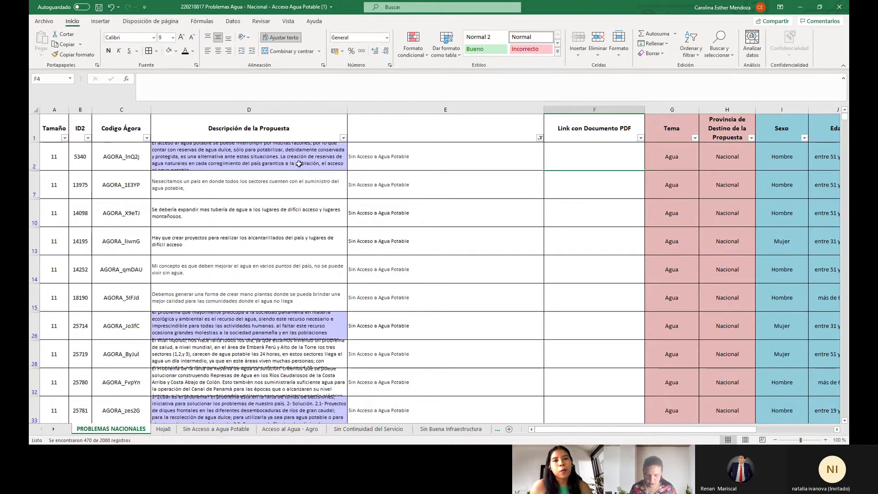
# Look through the descriptions of the filtered Sin Acceso a Agua Potable proposals.
pyautogui.scroll(-10, 298, 163)
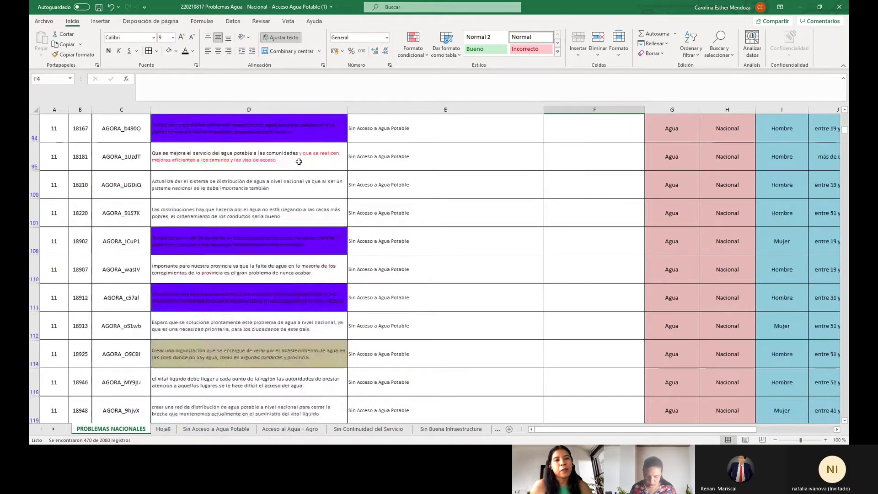
pyautogui.scroll(-15, 298, 162)
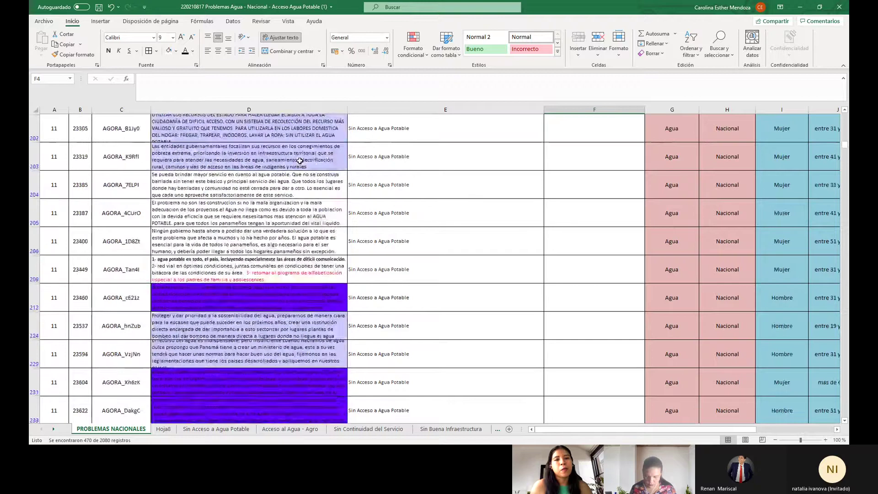
pyautogui.scroll(-15, 299, 161)
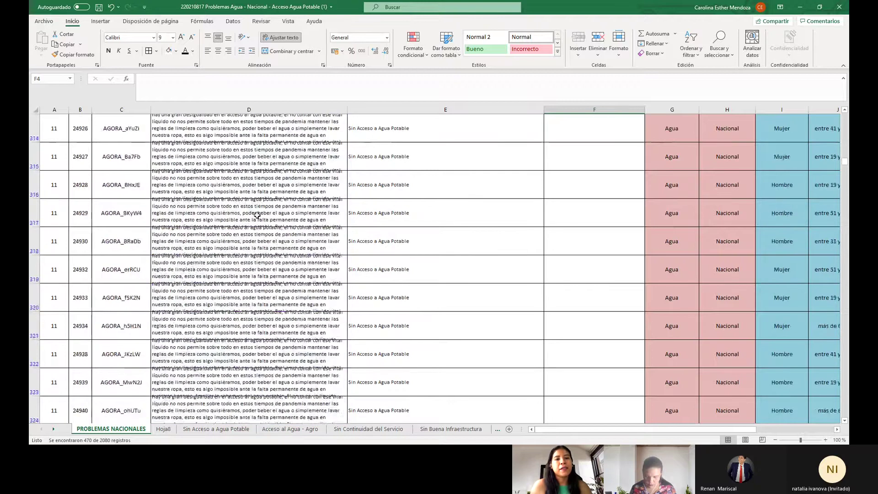
pyautogui.scroll(-15, 257, 214)
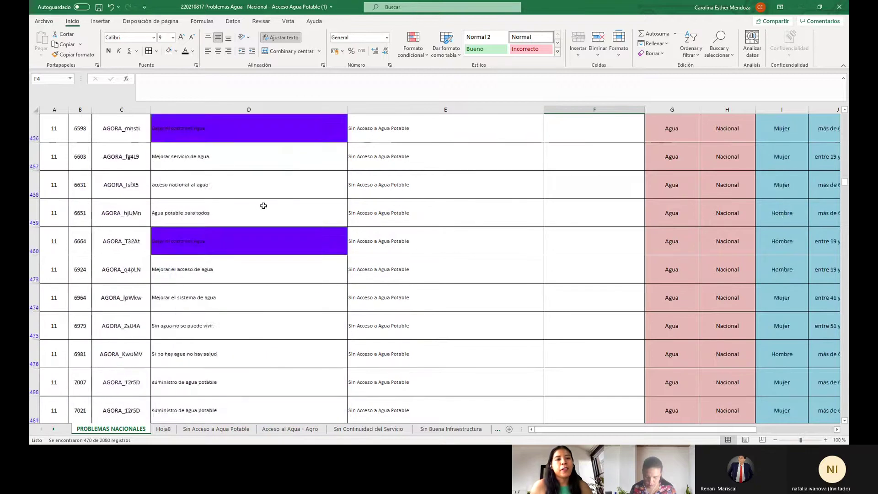
pyautogui.scroll(-15, 263, 206)
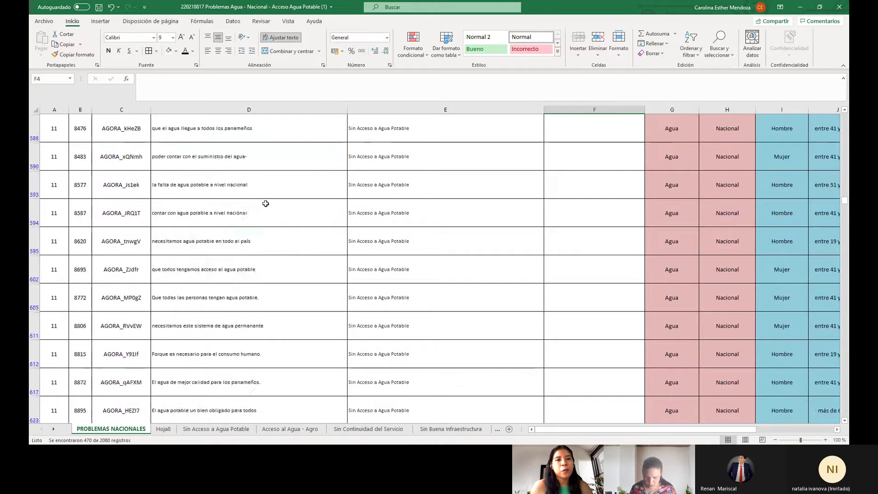
pyautogui.scroll(-15, 265, 203)
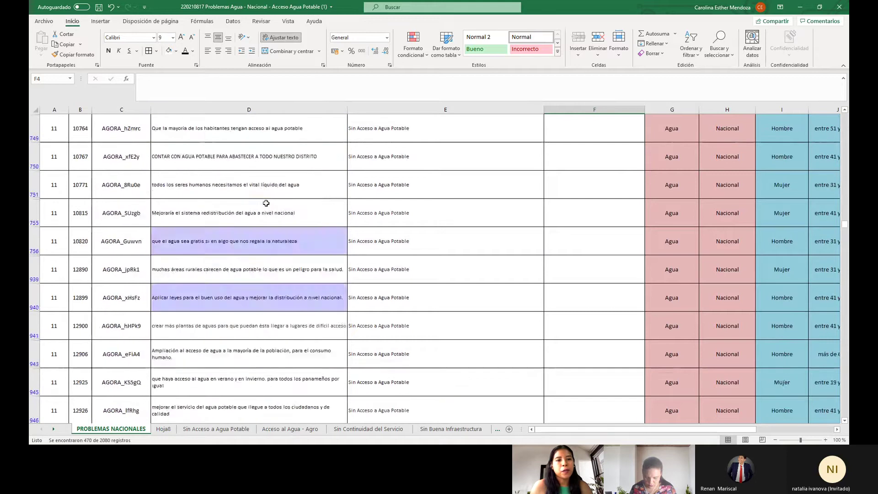
# Skim the remaining Sin Acceso a Agua Potable proposals down to the final rows, and return to the header row.
pyautogui.scroll(-15, 267, 201)
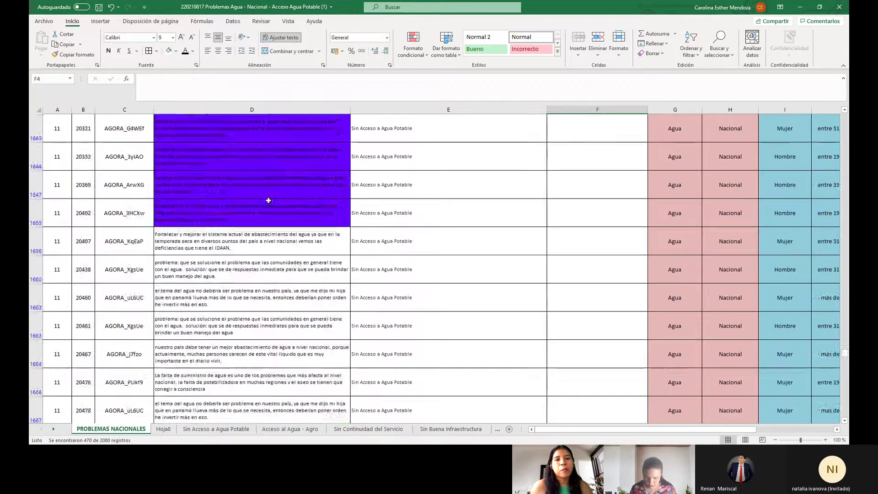
pyautogui.scroll(-15, 268, 200)
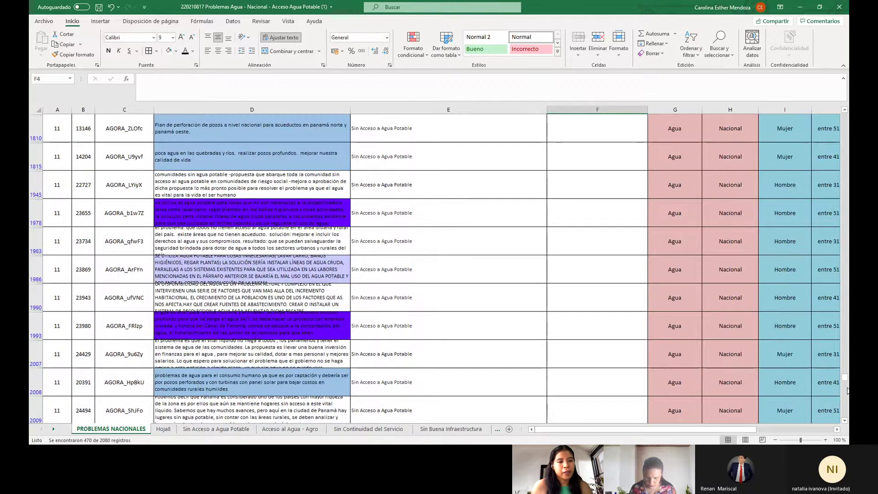
pyautogui.moveTo(844, 378); pyautogui.dragTo(827, 94)
pyautogui.click(286, 154)
pyautogui.click(403, 190)
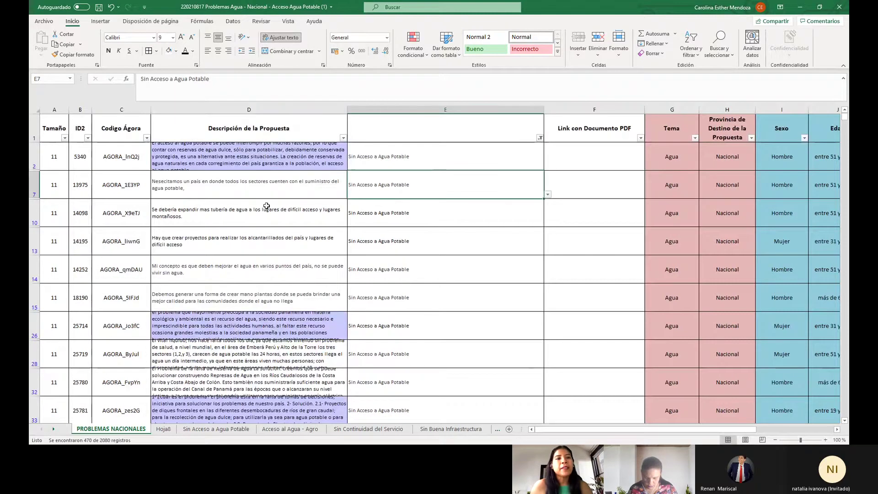
# Try filtering the Descripción de la Propuesta column to show only cells without fill color, and clear that filter.
pyautogui.click(303, 201)
pyautogui.click(302, 198)
pyautogui.click(343, 138)
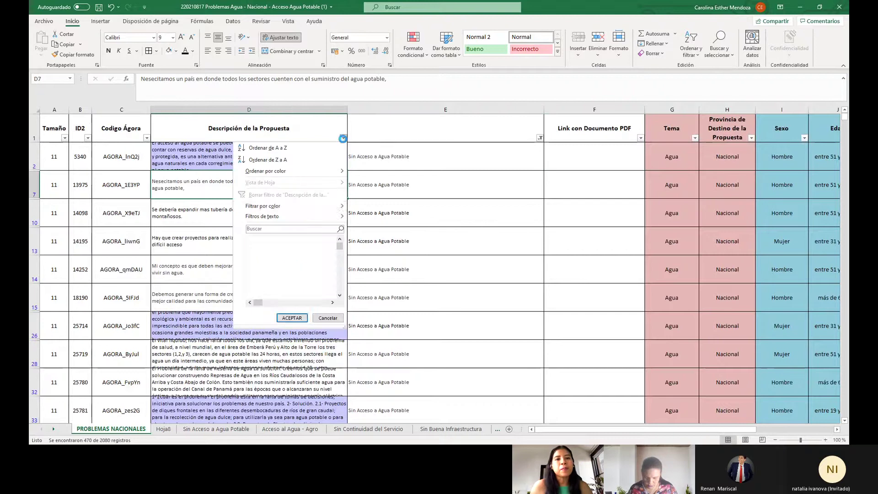
pyautogui.click(282, 207)
pyautogui.scroll(3, 257, 212)
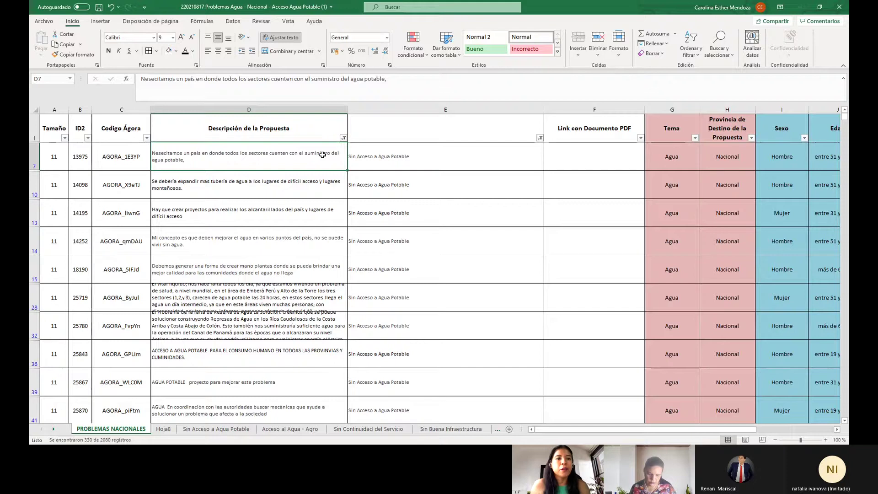
pyautogui.click(343, 139)
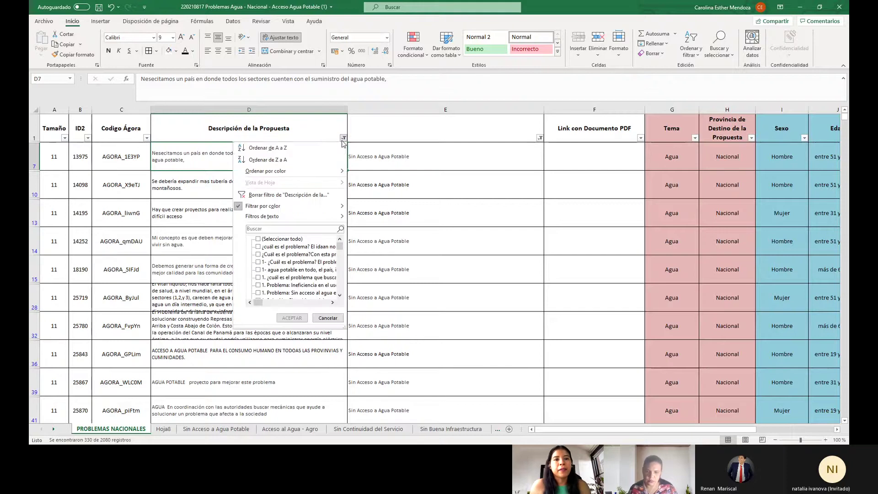
pyautogui.press('Escape')
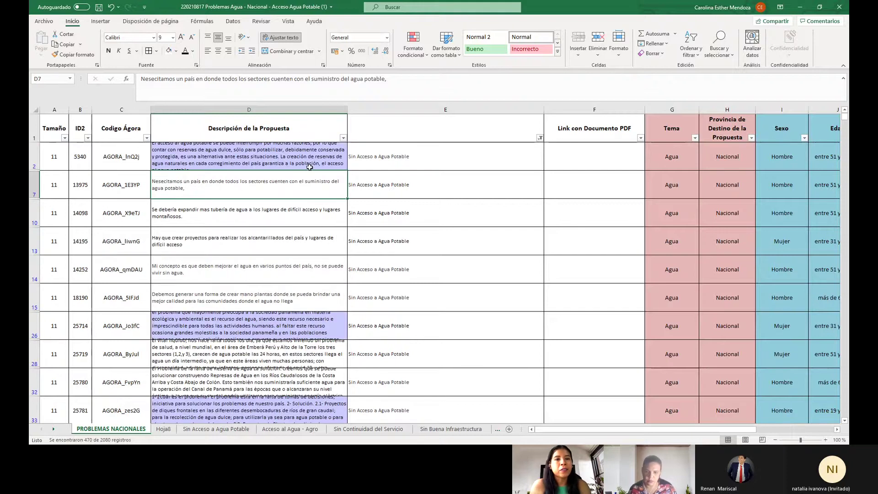
# Filter the Descripción de la Propuesta column by the lavender cell color.
pyautogui.click(315, 160)
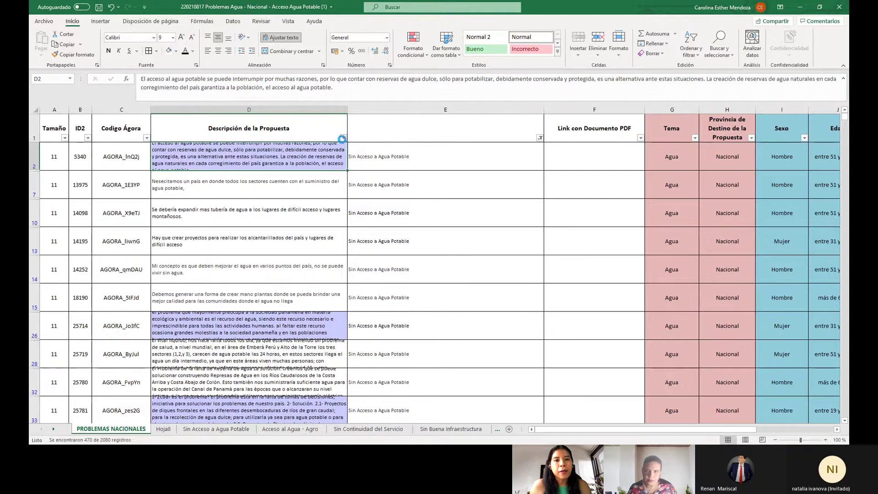
pyautogui.click(342, 139)
pyautogui.moveTo(270, 212)
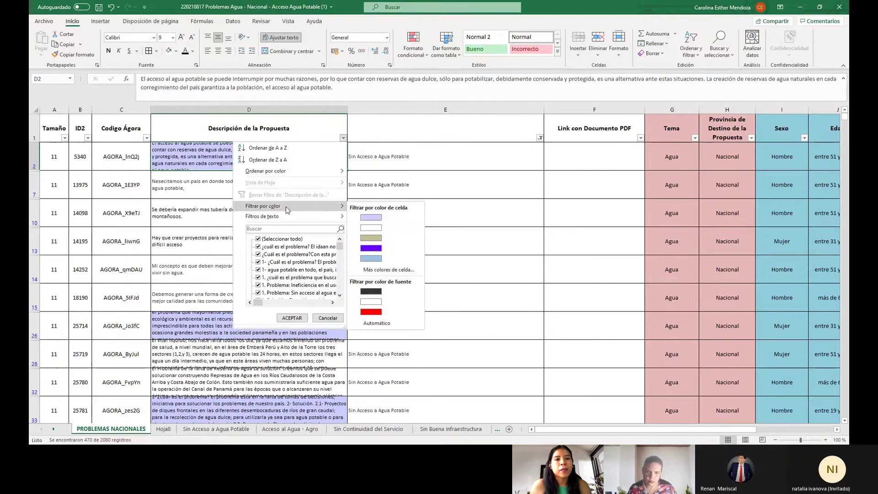
pyautogui.click(370, 217)
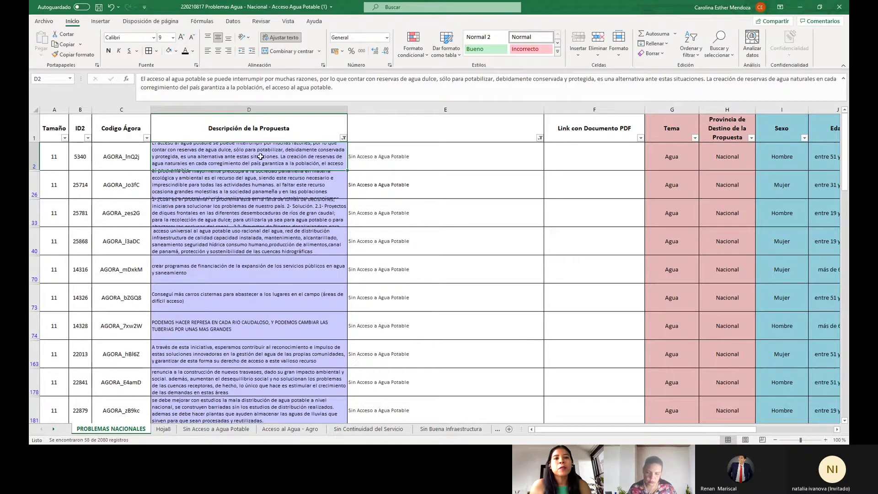
# Read the first lavender-highlighted proposals one by one, from row 26 to row 163.
pyautogui.click(261, 183)
pyautogui.click(267, 209)
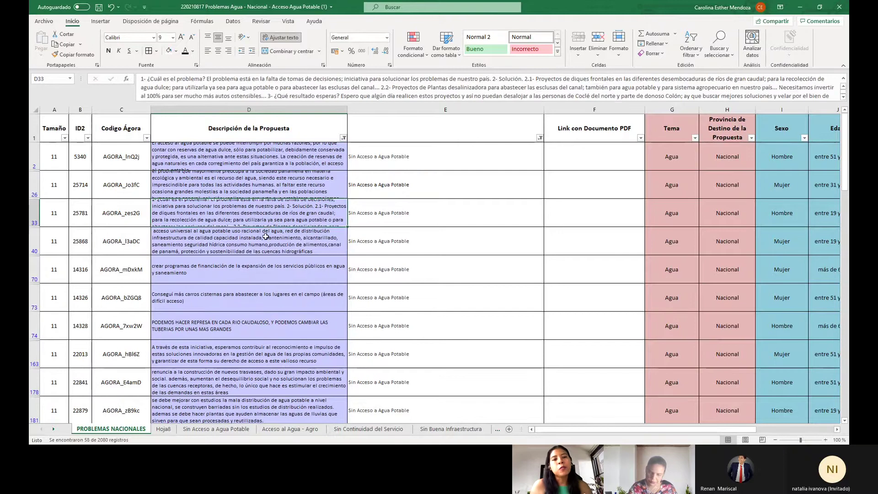
pyautogui.click(265, 242)
pyautogui.click(264, 280)
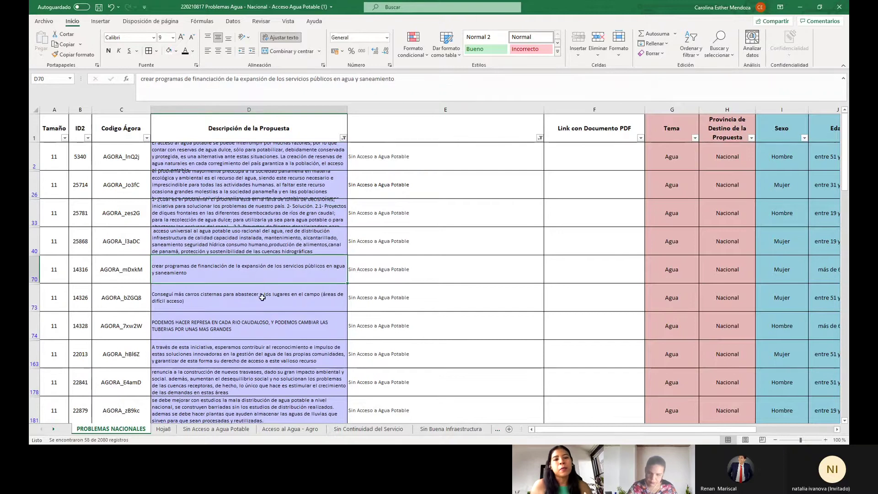
pyautogui.click(262, 297)
pyautogui.scroll(-1, 269, 297)
pyautogui.click(268, 248)
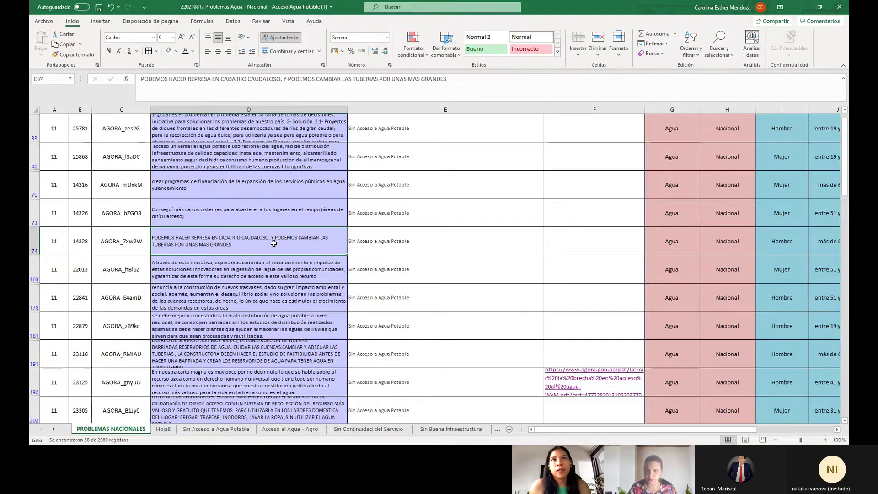
pyautogui.click(298, 277)
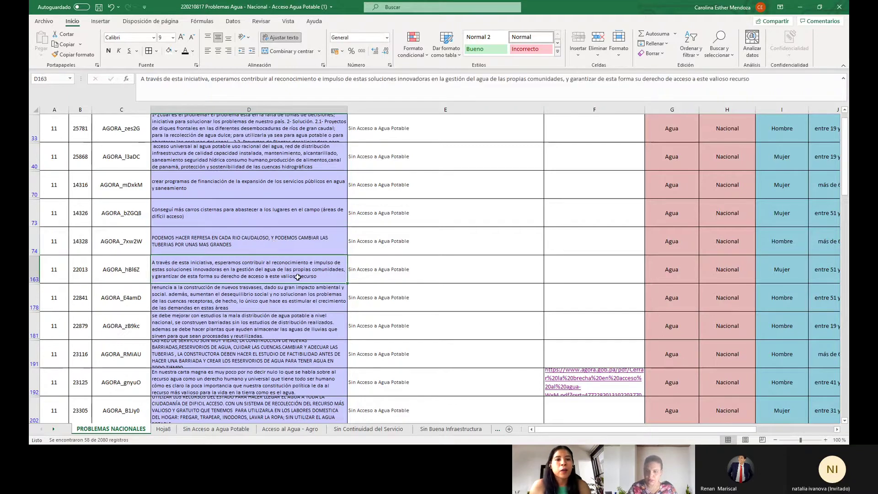
# Look through the remaining lavender-highlighted proposals, including rows 224 to 255, and return to the header row.
pyautogui.scroll(-2, 301, 298)
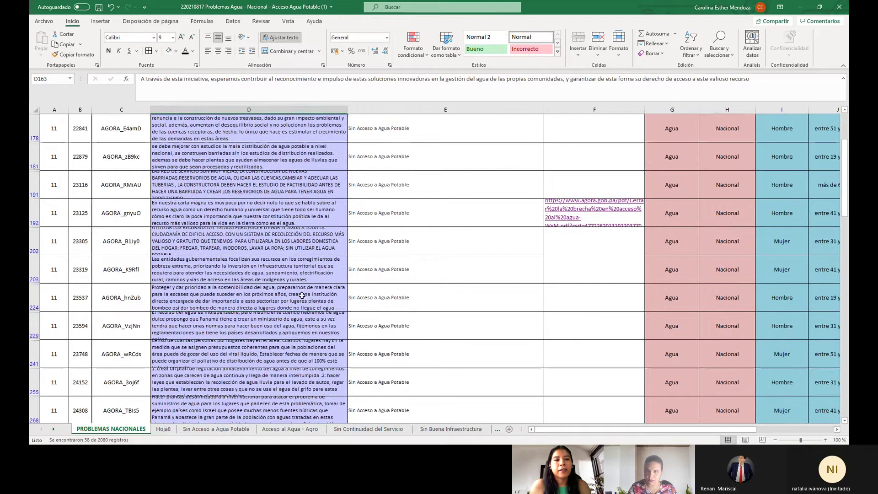
pyautogui.click(302, 297)
pyautogui.click(302, 329)
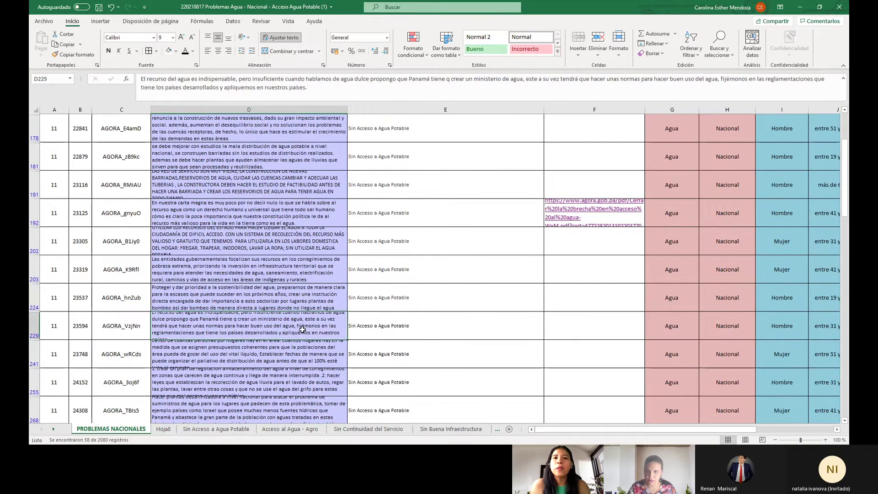
pyautogui.press('Return')
pyautogui.press('Return')
pyautogui.scroll(-4, 303, 329)
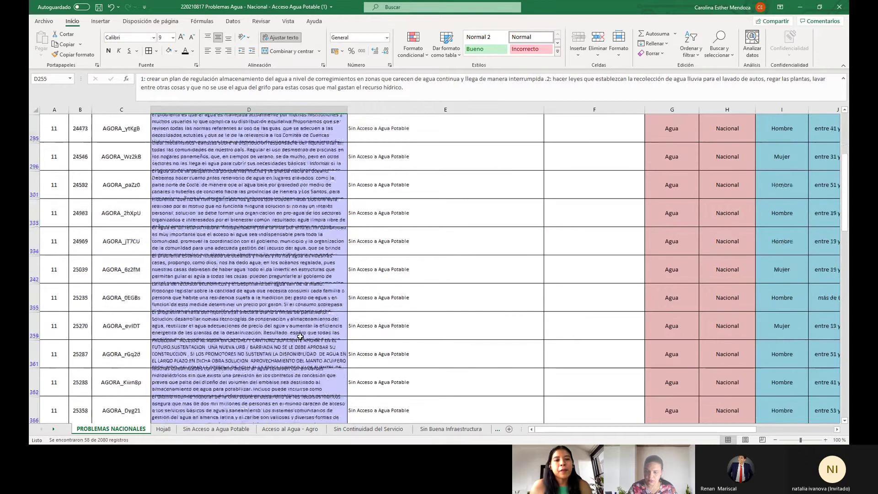
pyautogui.scroll(-10, 300, 336)
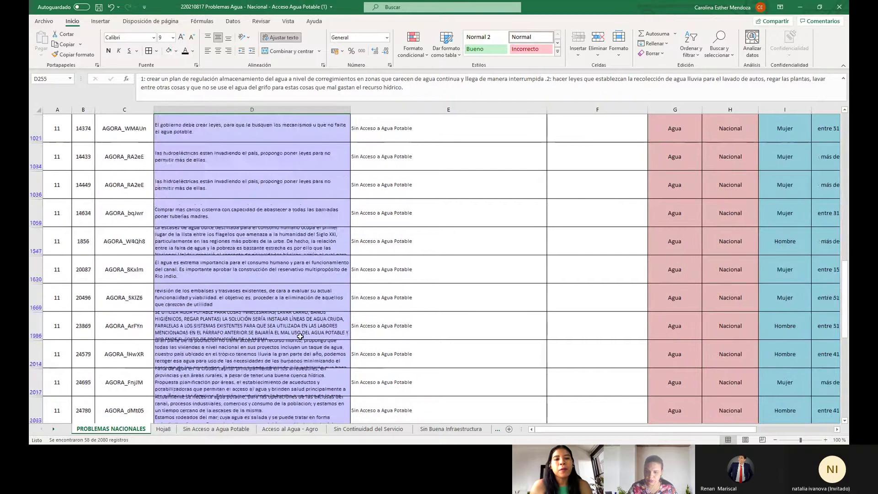
pyautogui.scroll(-3, 300, 336)
pyautogui.scroll(8, 299, 336)
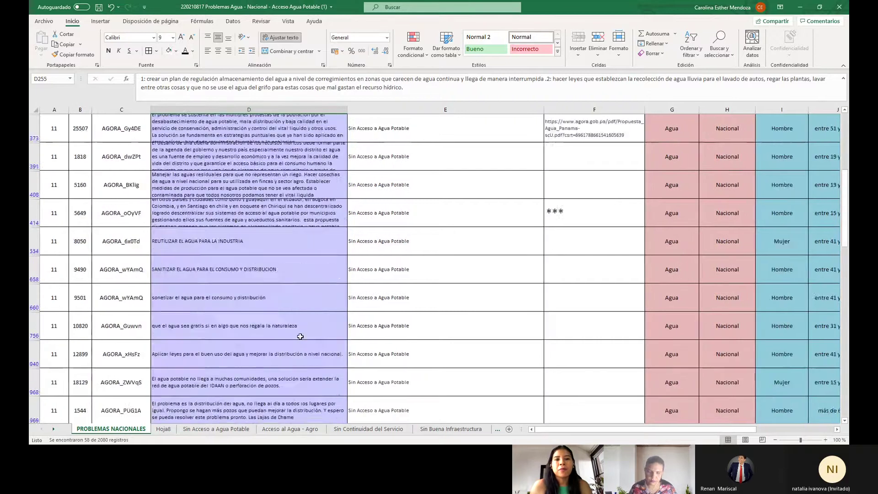
pyautogui.scroll(10, 300, 336)
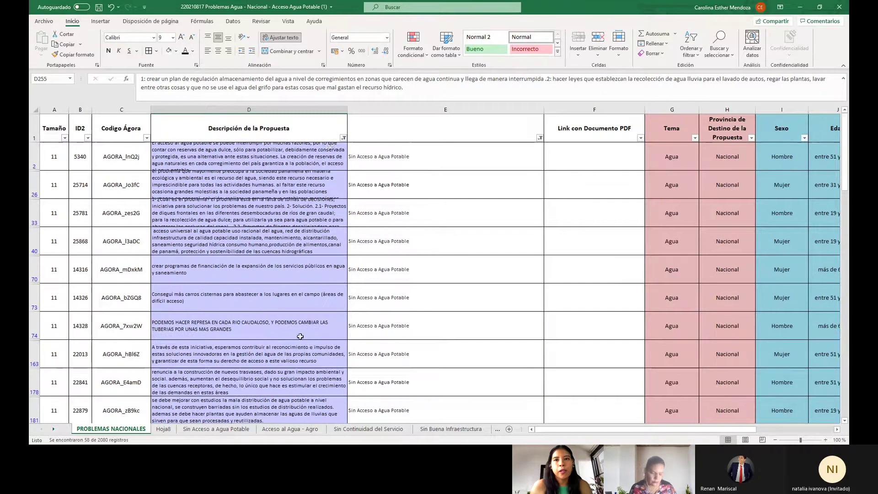
# Clear the lavender filter on Descripción de la Propuesta and filter the column by the tan cell color instead.
pyautogui.click(342, 138)
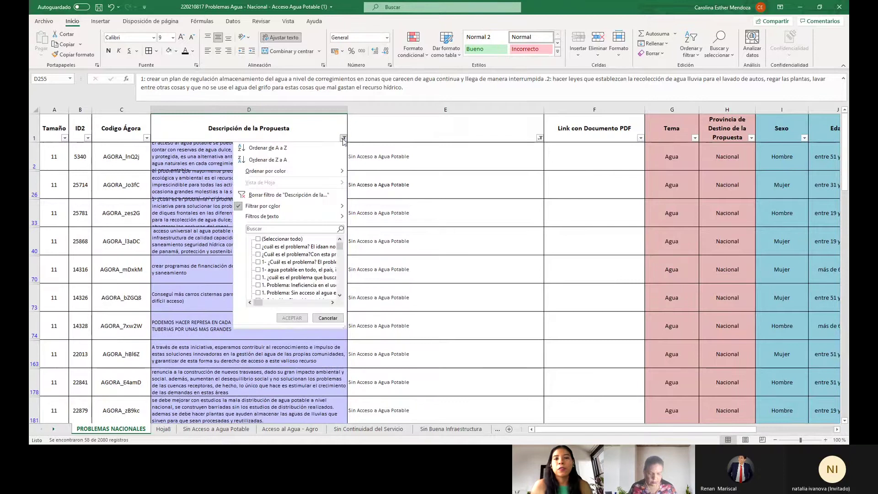
pyautogui.click(299, 195)
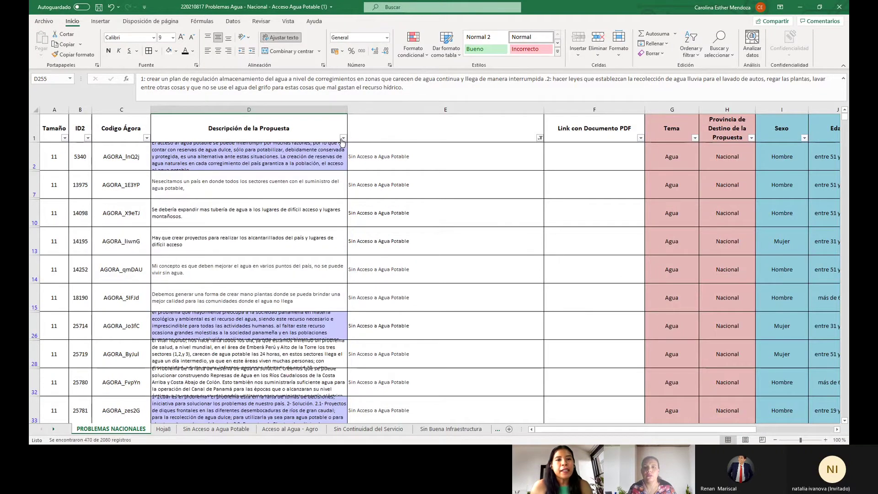
pyautogui.click(342, 138)
pyautogui.moveTo(292, 206)
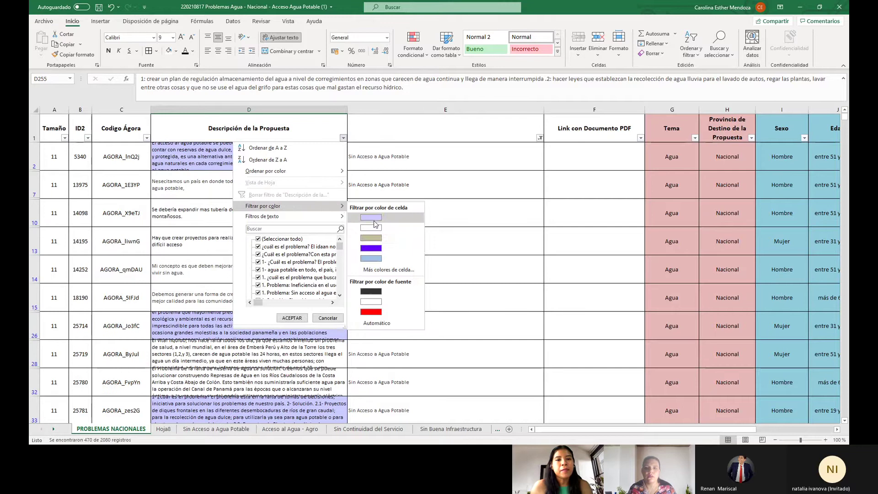
pyautogui.click(375, 239)
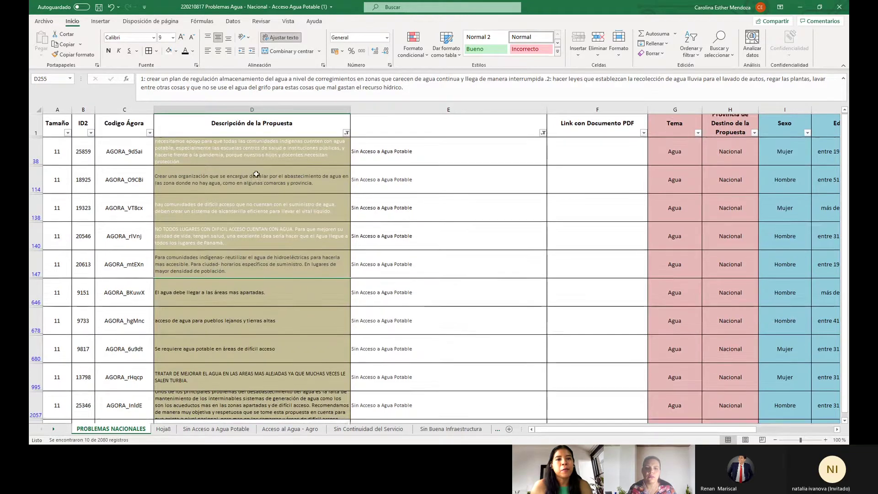
# Set the font color of the whole Descripción de la Propuesta column to black.
pyautogui.scroll(-2, 256, 174)
pyautogui.scroll(3, 256, 175)
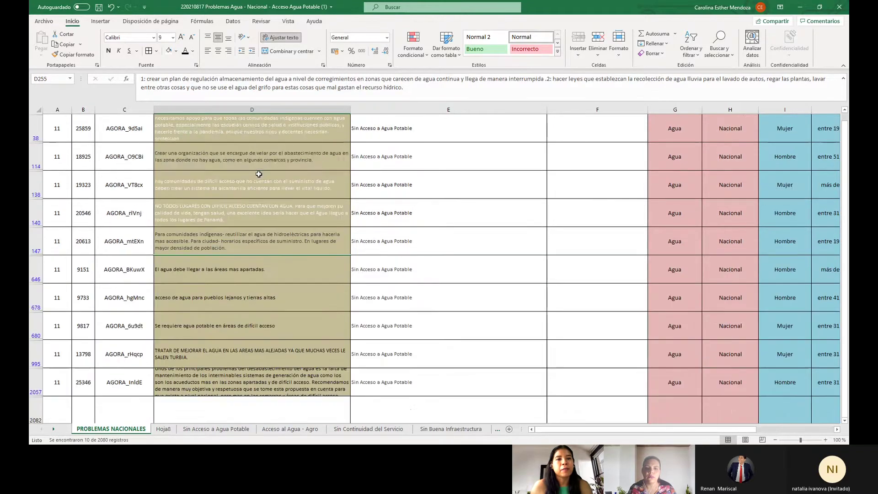
pyautogui.click(272, 108)
pyautogui.click(186, 52)
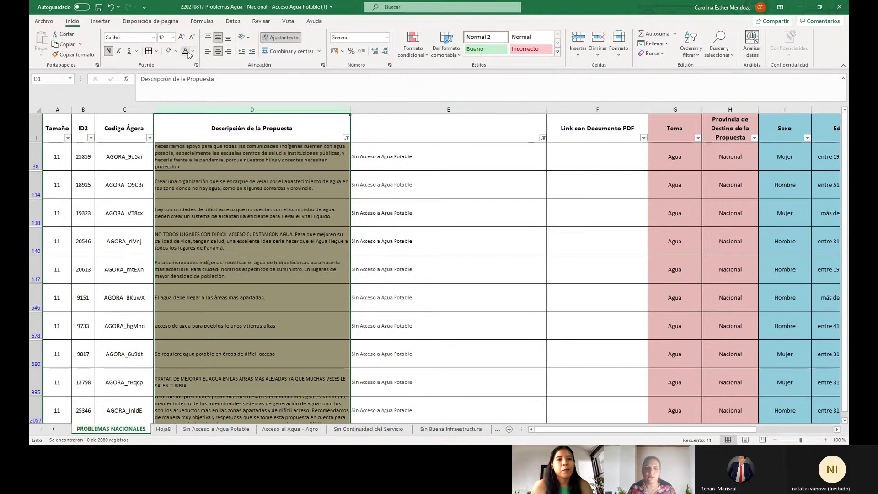
# Enlarge the sheet to 130% and look over the tan-highlighted proposals down to the last row.
pyautogui.click(271, 161)
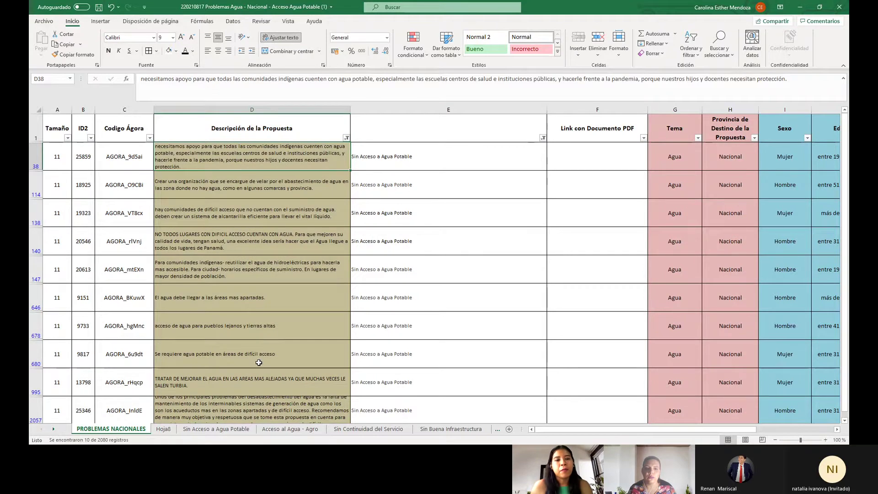
pyautogui.click(280, 187)
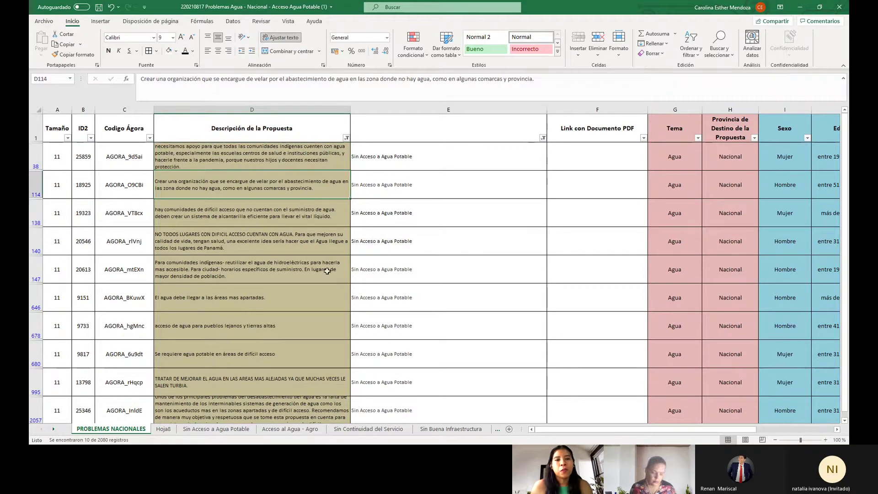
pyautogui.keyDown('ctrl'); pyautogui.scroll(5, 785, 432); pyautogui.keyUp('ctrl')
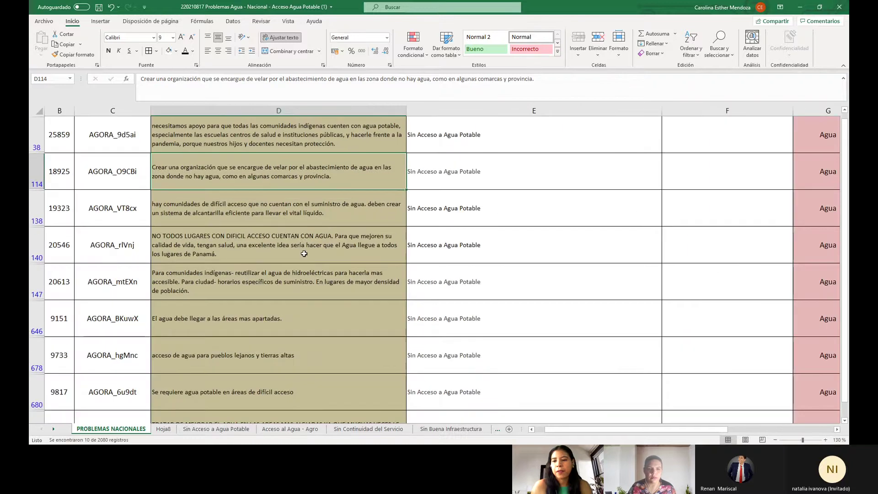
pyautogui.scroll(1, 304, 254)
pyautogui.click(292, 172)
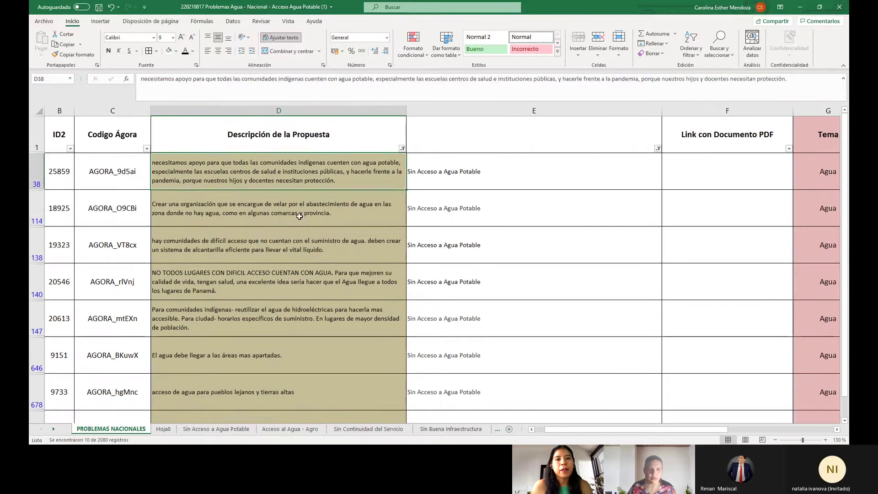
pyautogui.click(307, 246)
pyautogui.scroll(-1, 313, 266)
pyautogui.scroll(-4, 313, 266)
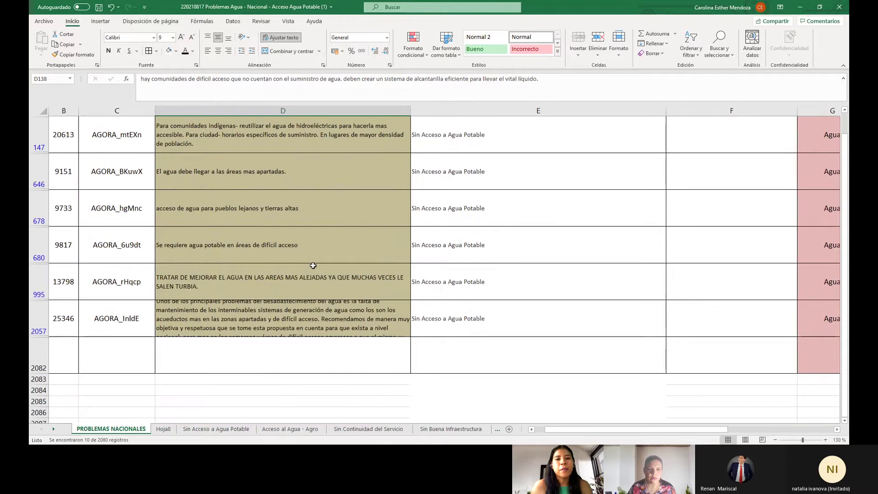
pyautogui.scroll(5, 312, 266)
# Read the tan-highlighted proposals one by one, from row 38 to row 646.
pyautogui.click(323, 171)
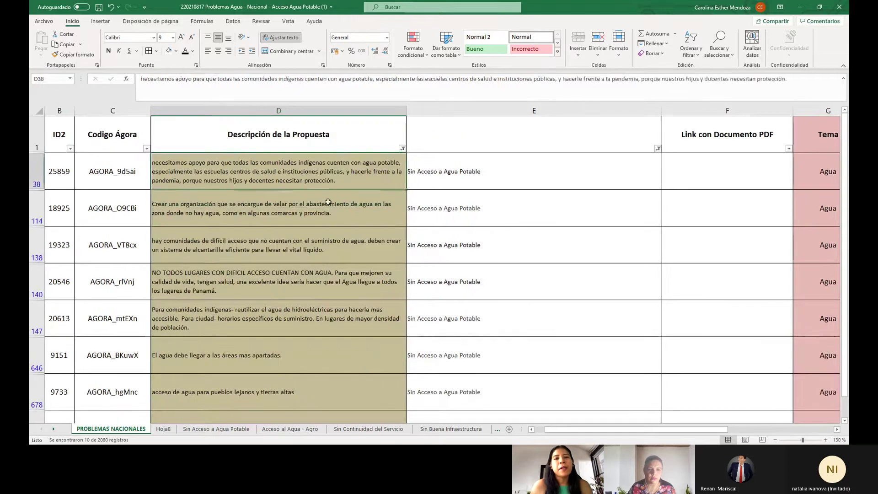
pyautogui.click(330, 206)
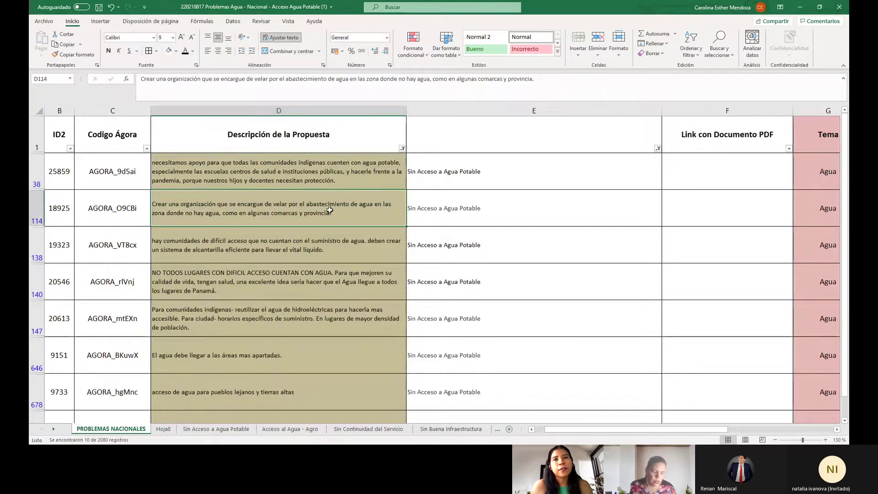
pyautogui.click(328, 247)
pyautogui.click(326, 281)
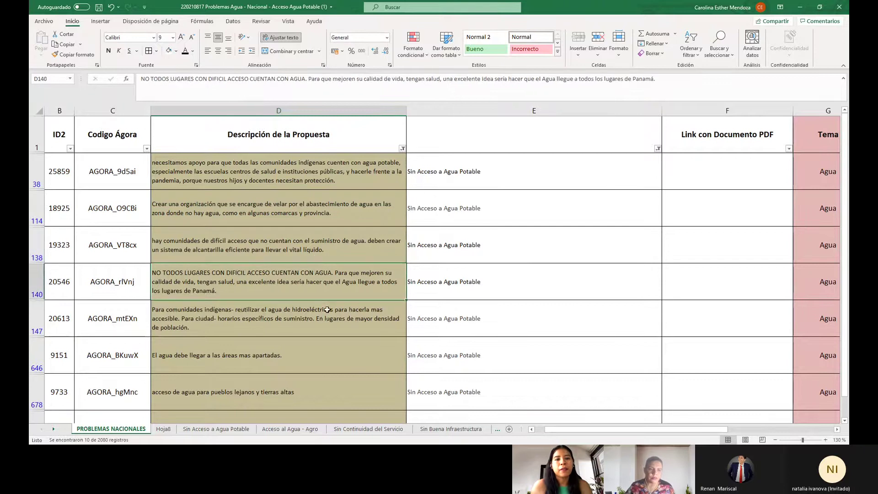
pyautogui.click(326, 316)
pyautogui.click(339, 353)
pyautogui.scroll(-1, 323, 379)
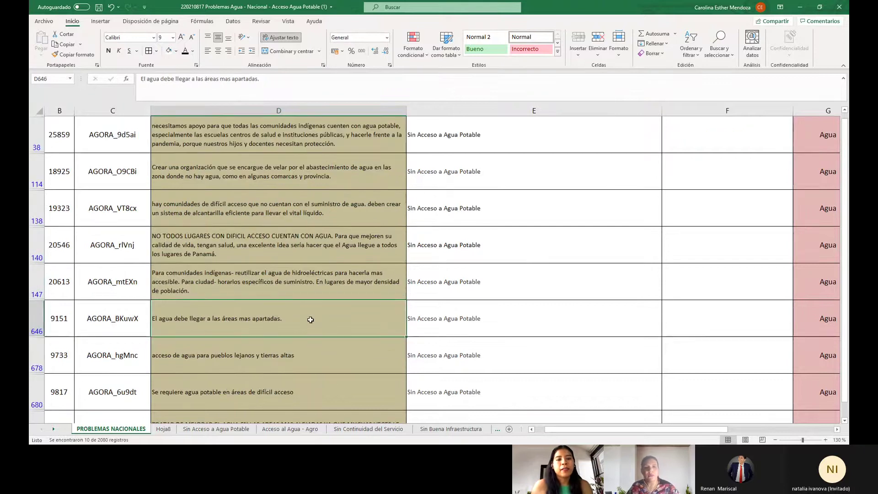
# Read the remaining tan-highlighted proposals, from row 680 down to row 2057.
pyautogui.click(314, 396)
pyautogui.scroll(-1, 323, 402)
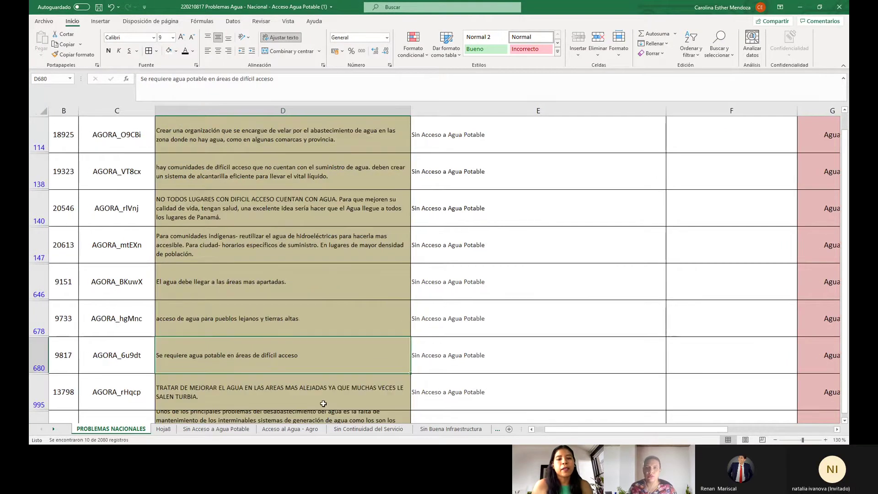
pyautogui.click(322, 415)
pyautogui.scroll(-3, 321, 347)
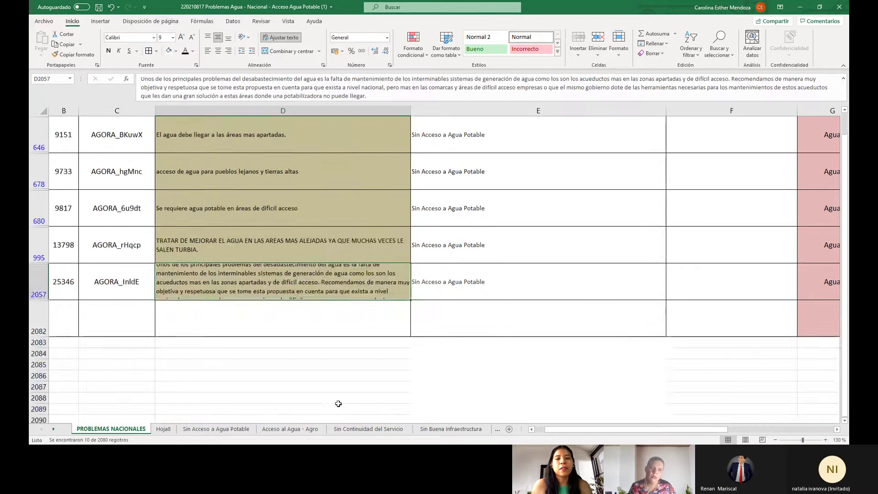
pyautogui.scroll(6, 343, 274)
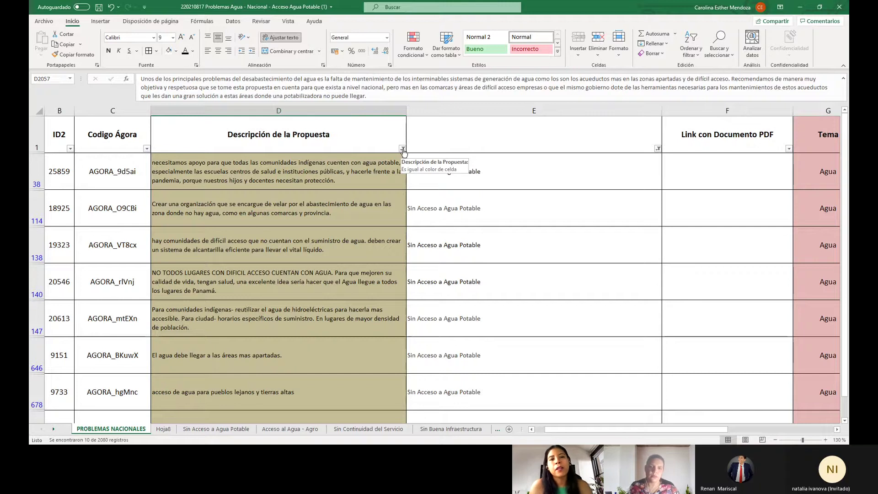
# Clear the tan filter on Descripción de la Propuesta, filter the column by the blue cell color and look over the matching proposals.
pyautogui.click(402, 149)
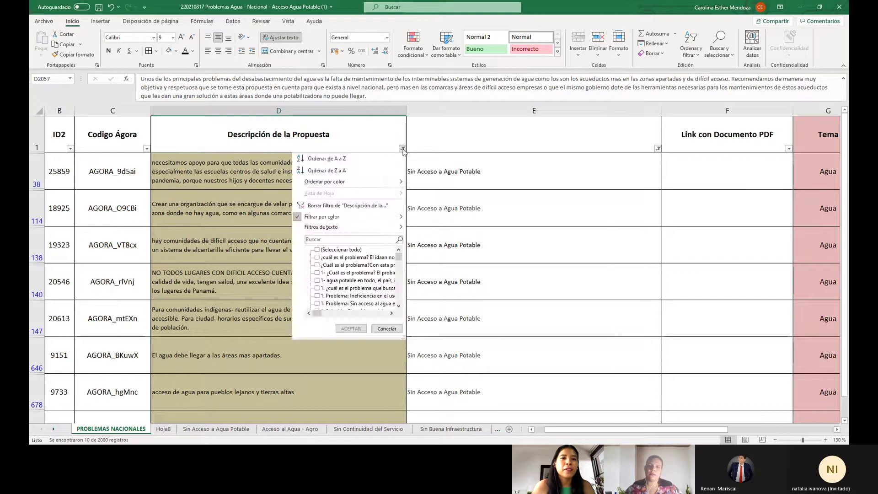
pyautogui.click(347, 207)
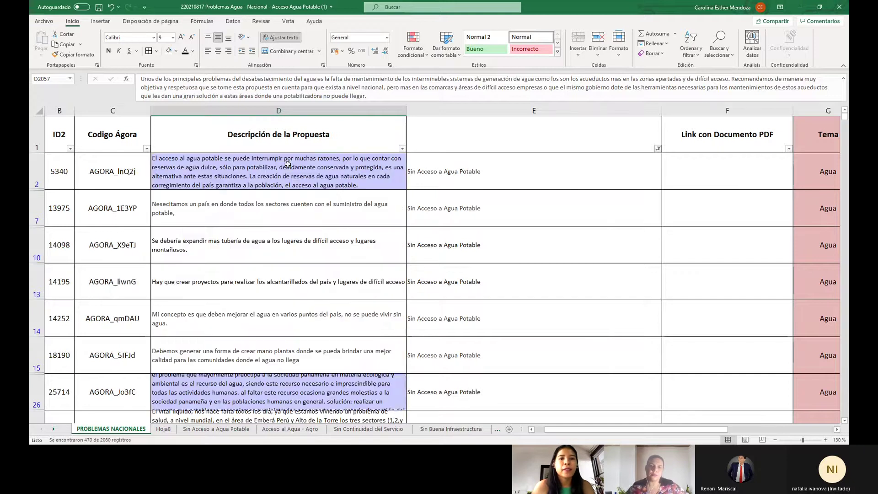
pyautogui.click(402, 148)
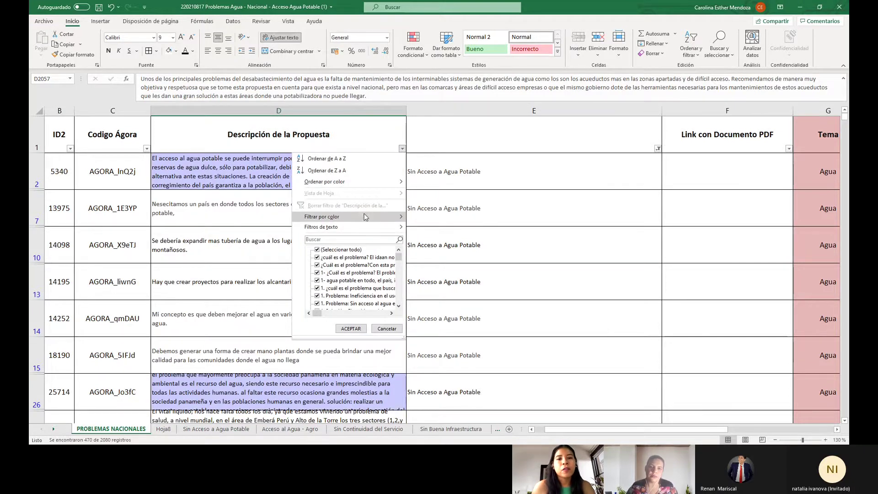
pyautogui.moveTo(366, 217)
pyautogui.click(429, 269)
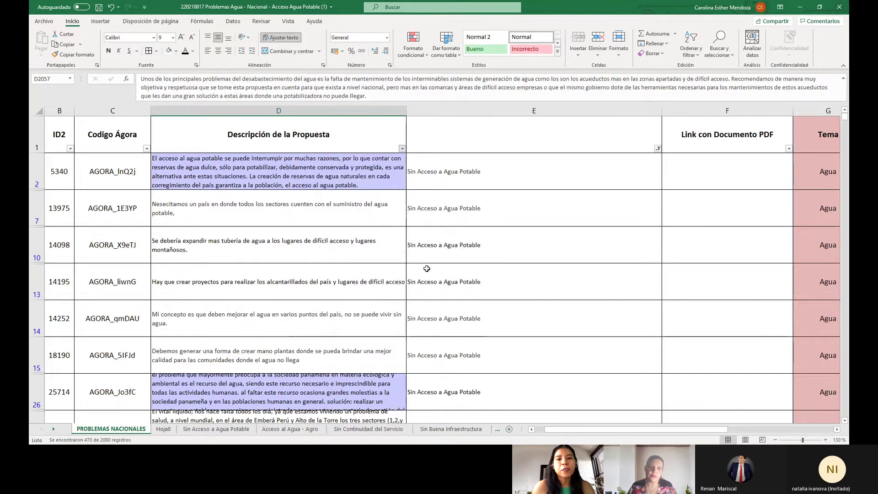
pyautogui.scroll(-1, 305, 175)
pyautogui.scroll(-3, 305, 175)
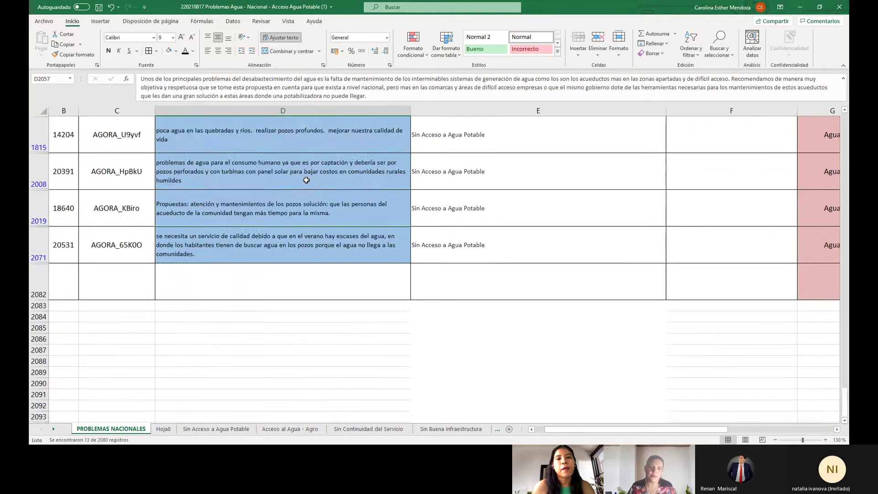
pyautogui.scroll(4, 306, 181)
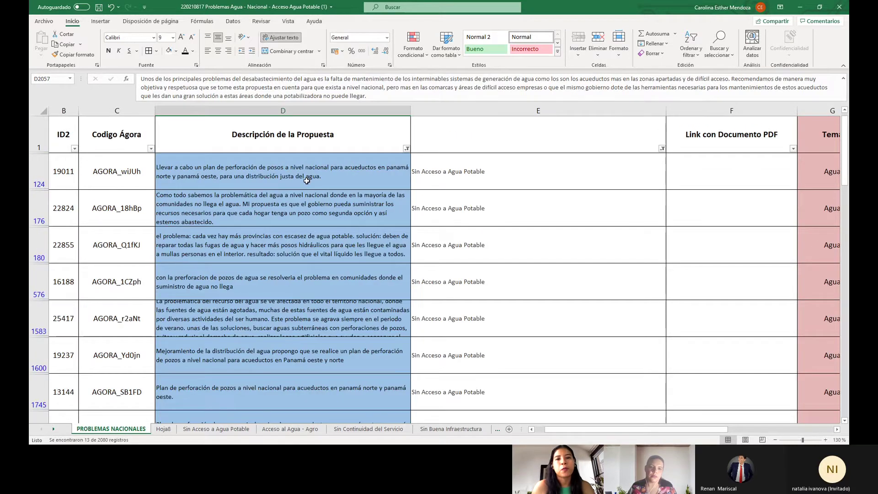
# Clear the blue color filter and change the column E category filter from Sin Acceso a Agua Potable to Sin Buena Infraestructura.
pyautogui.click(405, 148)
pyautogui.click(364, 203)
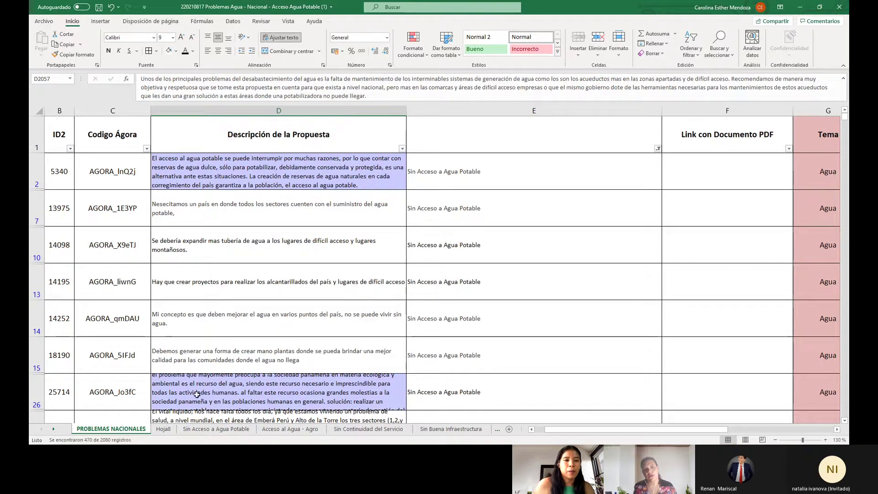
pyautogui.click(658, 149)
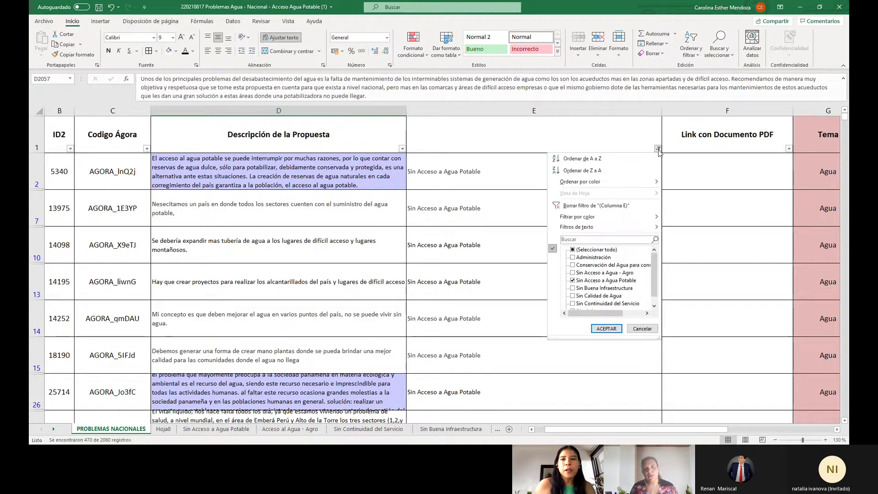
pyautogui.click(572, 288)
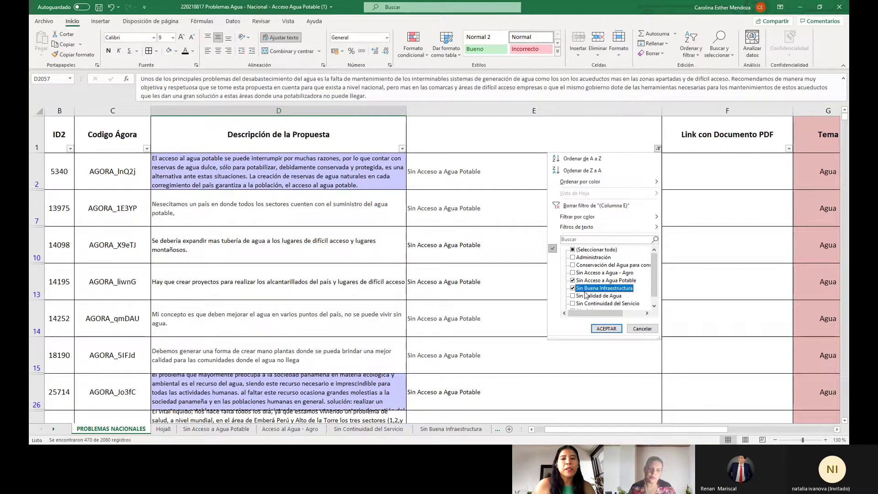
pyautogui.click(572, 280)
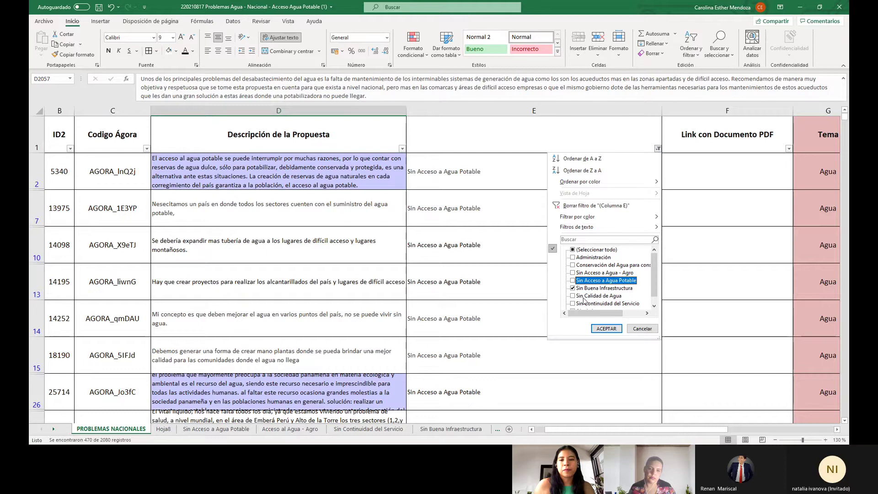
pyautogui.click(606, 328)
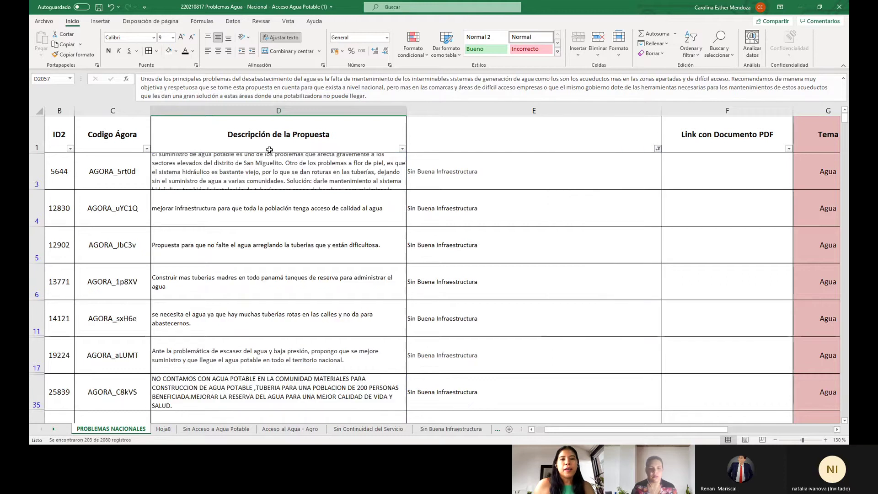
# Look through the Sin Buena Infraestructura proposals to examine the highlight colors used in the description column.
pyautogui.scroll(-10, 270, 150)
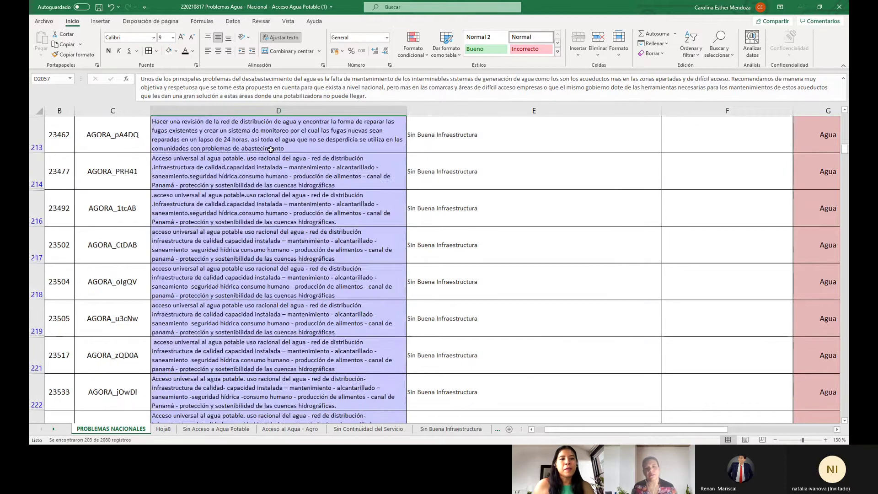
pyautogui.scroll(-20, 270, 149)
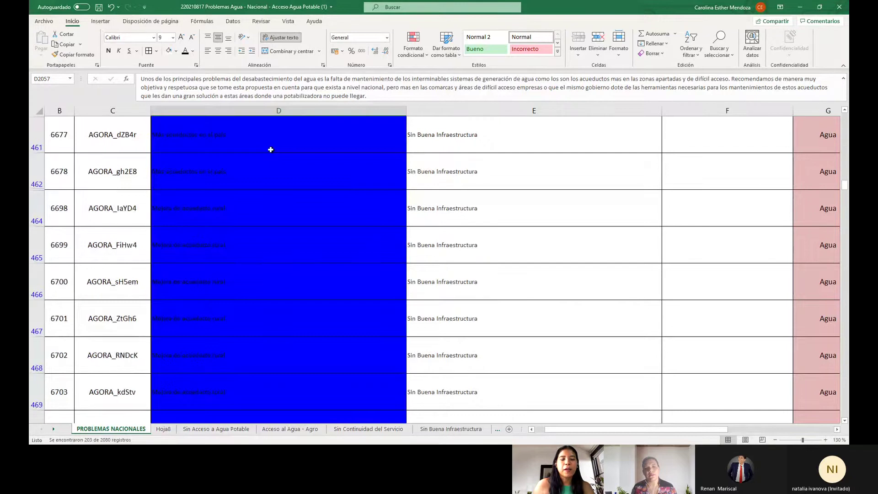
pyautogui.scroll(-20, 271, 150)
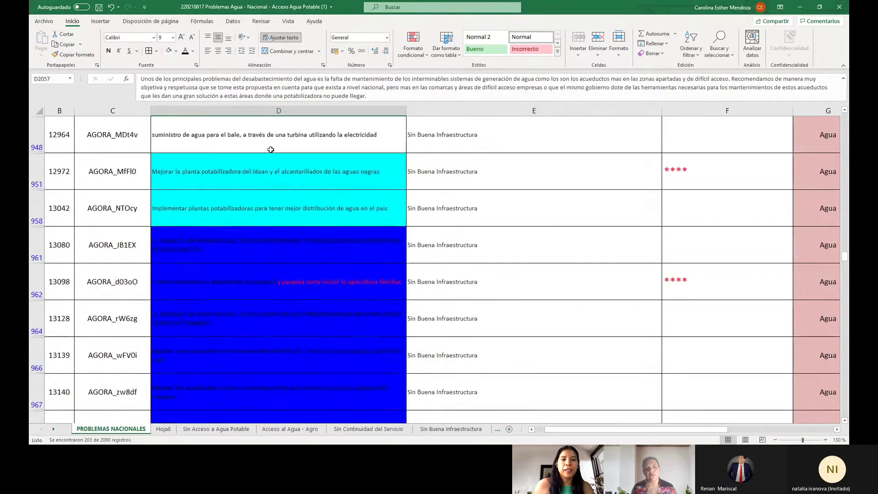
pyautogui.scroll(-20, 270, 149)
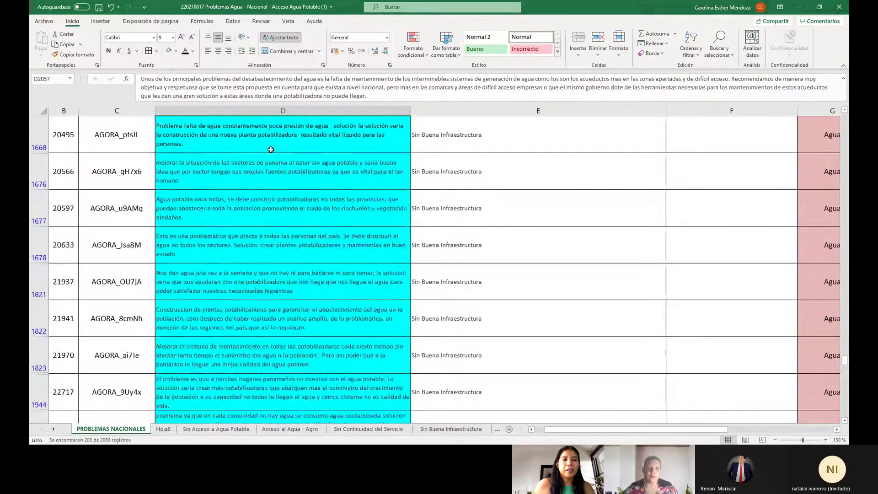
pyautogui.scroll(10, 270, 149)
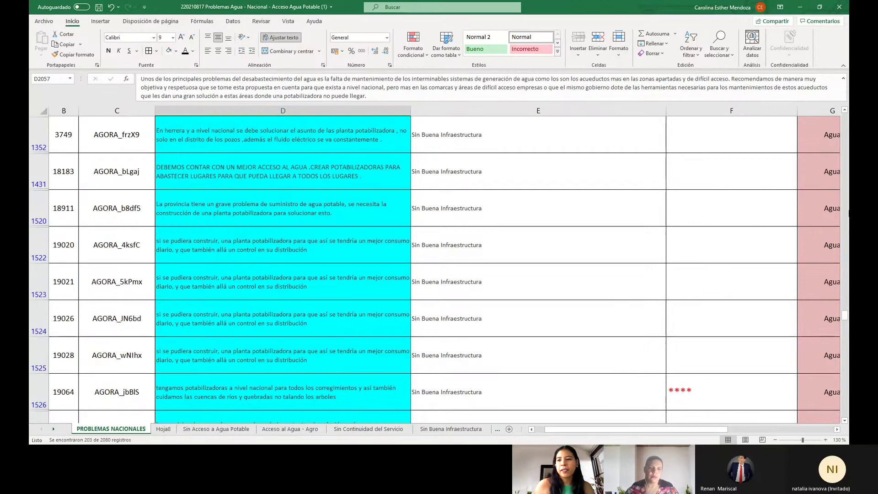
pyautogui.moveTo(846, 297); pyautogui.dragTo(839, 114)
# Filter Descripción de la Propuesta by the white cell color within the Sin Buena Infraestructura category.
pyautogui.click(401, 148)
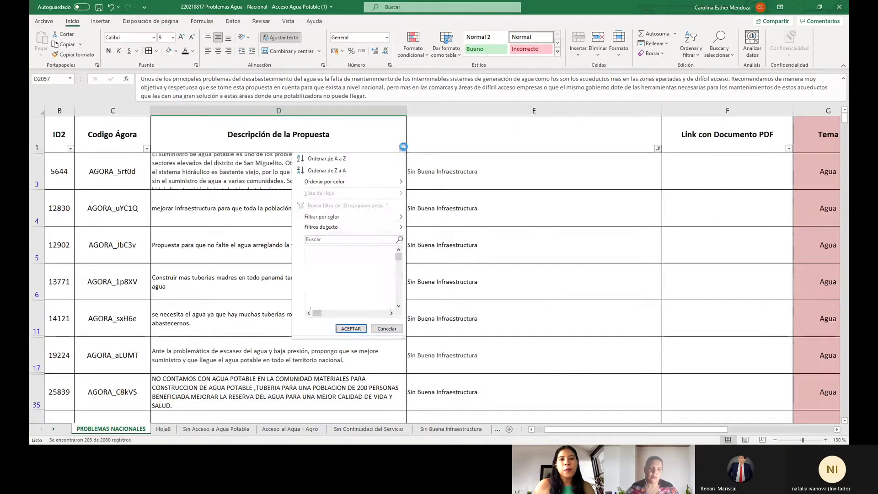
pyautogui.moveTo(352, 222)
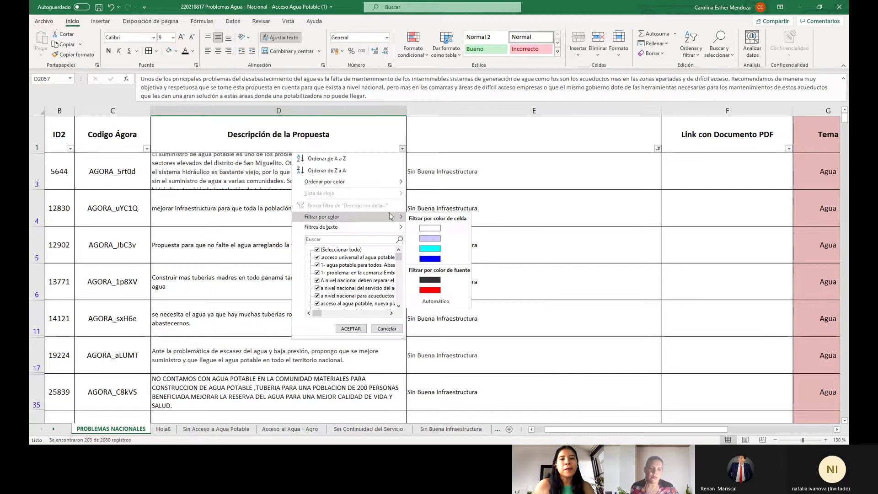
pyautogui.click(435, 228)
# Read the unhighlighted infrastructure proposals, going through individual descriptions from row 270 to row 505.
pyautogui.scroll(-5, 281, 190)
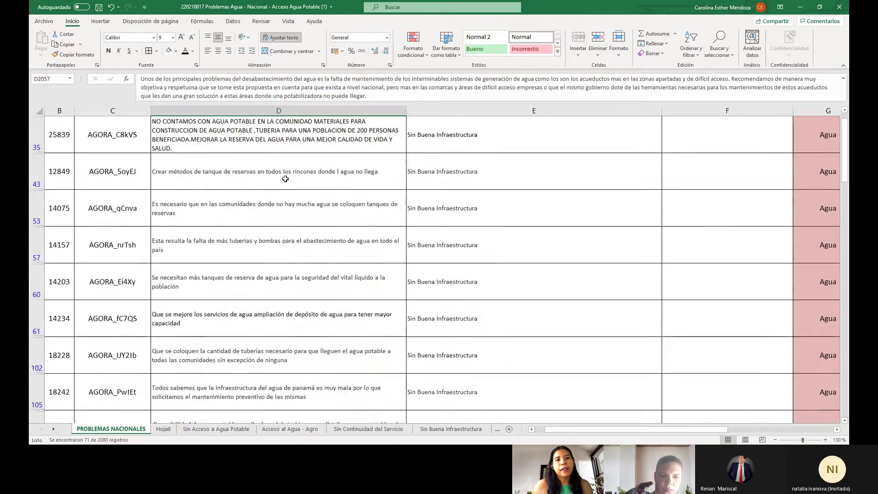
pyautogui.scroll(-4, 286, 177)
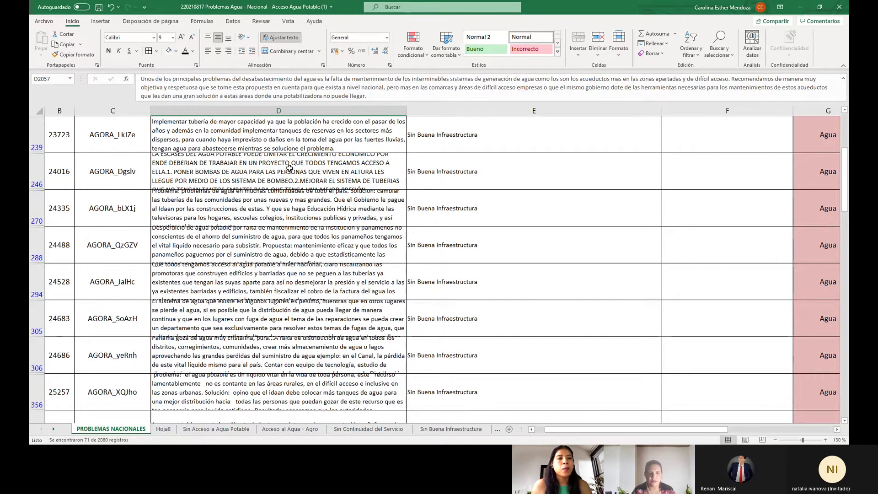
pyautogui.click(317, 207)
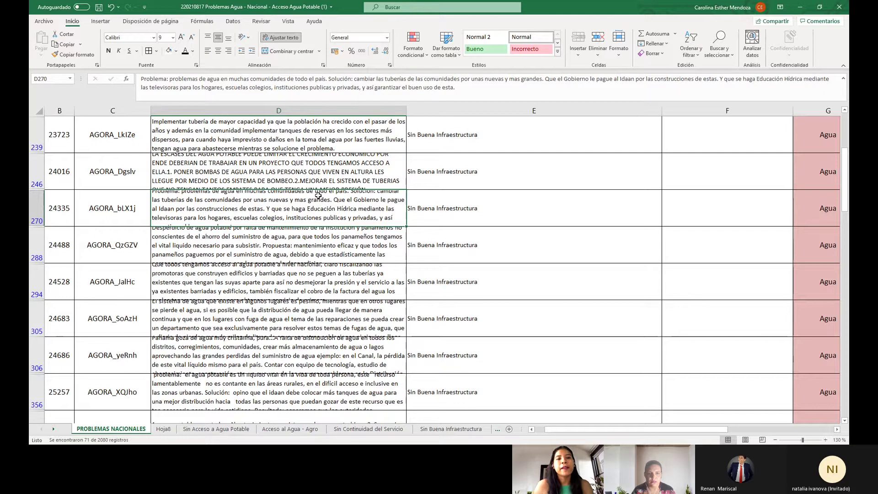
pyautogui.click(311, 245)
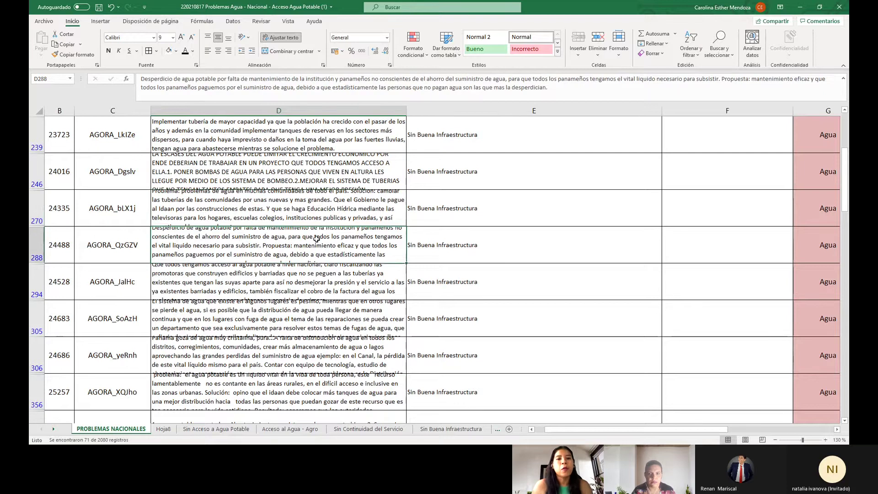
pyautogui.scroll(-1, 317, 238)
pyautogui.click(319, 238)
pyautogui.scroll(-1, 321, 237)
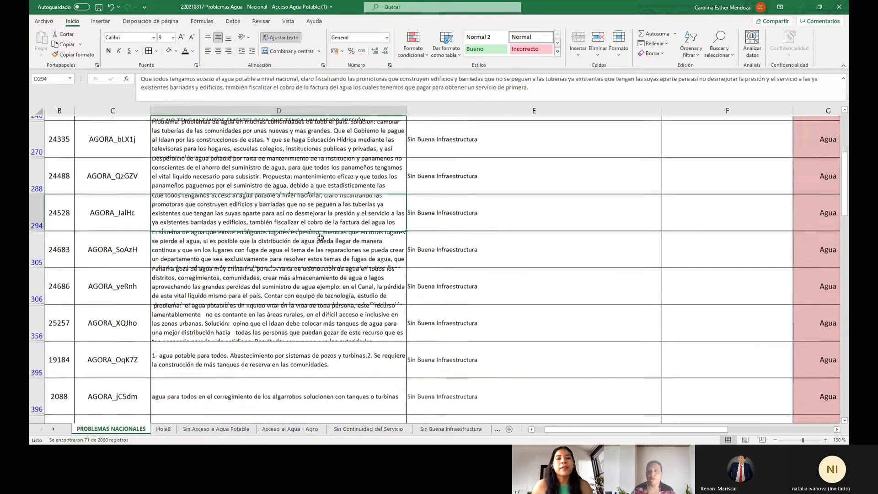
pyautogui.click(311, 272)
pyautogui.scroll(-1, 311, 267)
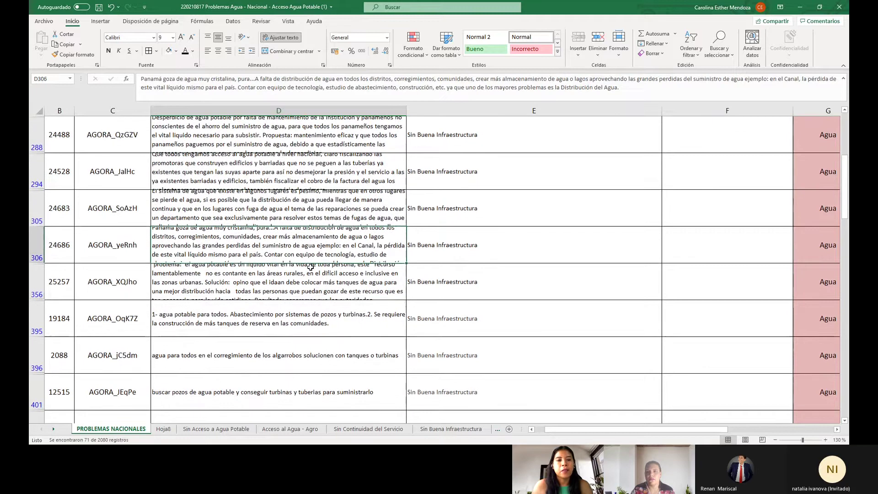
pyautogui.click(311, 267)
pyautogui.scroll(-1, 310, 267)
pyautogui.click(327, 272)
pyautogui.scroll(-3, 326, 272)
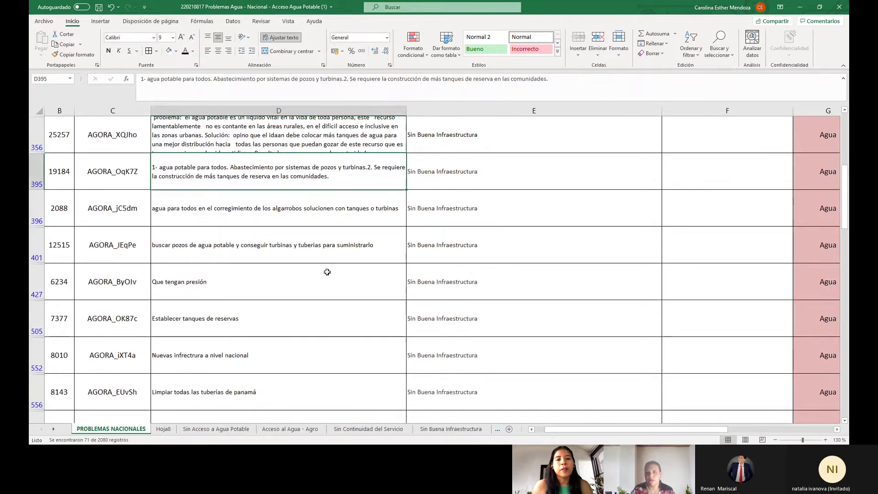
pyautogui.click(325, 274)
pyautogui.scroll(-1, 325, 276)
pyautogui.click(324, 277)
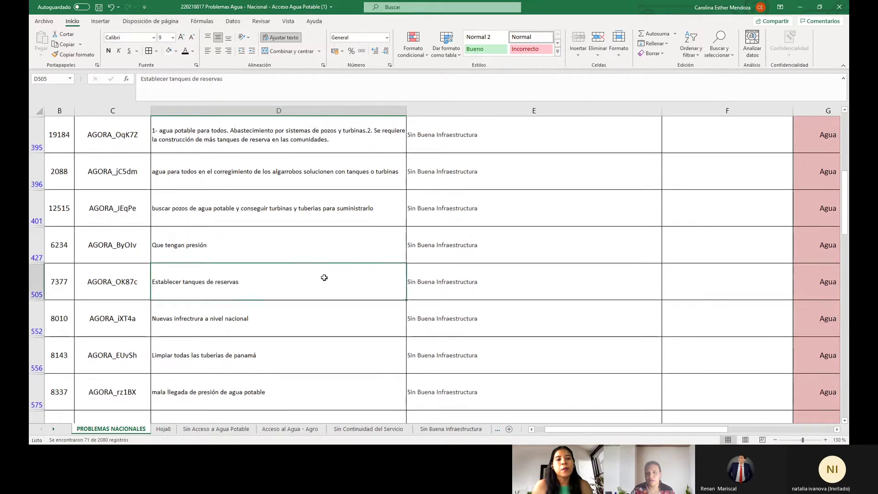
# Look over the rest of the unhighlighted infrastructure proposals, including the descriptions in rows 683 and 674.
pyautogui.scroll(-6, 324, 277)
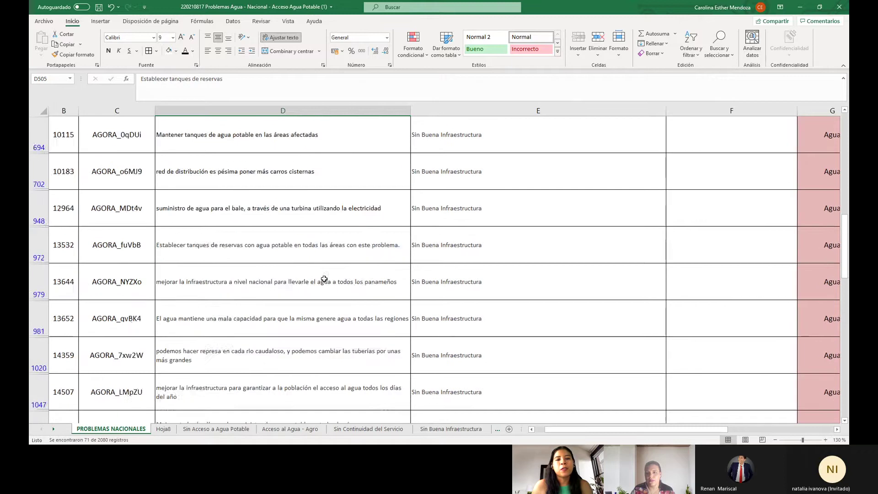
pyautogui.scroll(-1, 324, 279)
pyautogui.scroll(3, 324, 265)
pyautogui.click(239, 208)
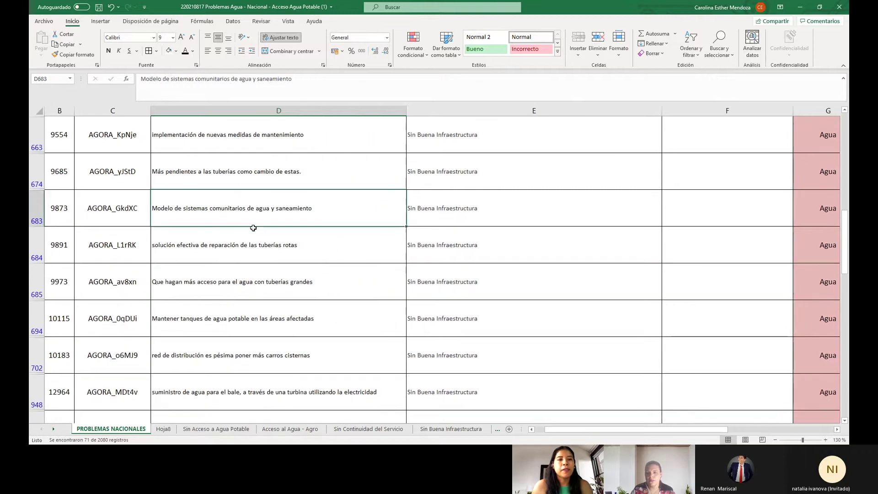
pyautogui.click(259, 172)
pyautogui.scroll(1, 330, 209)
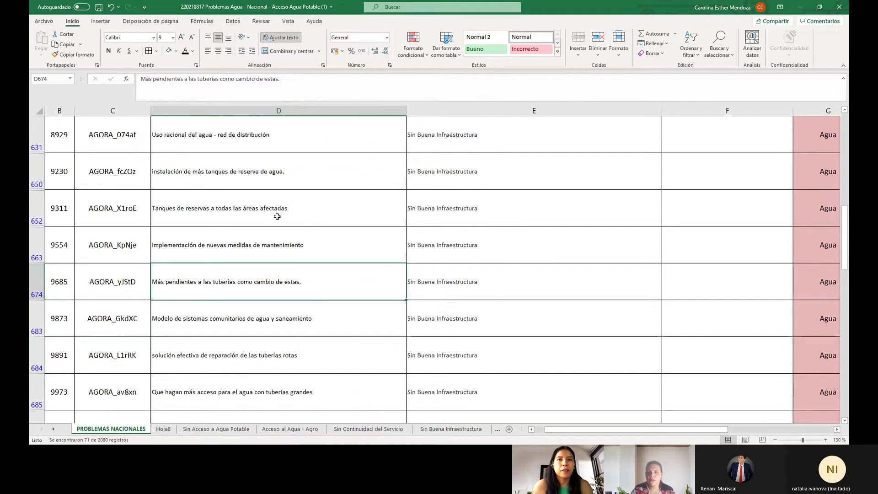
pyautogui.scroll(-8, 321, 214)
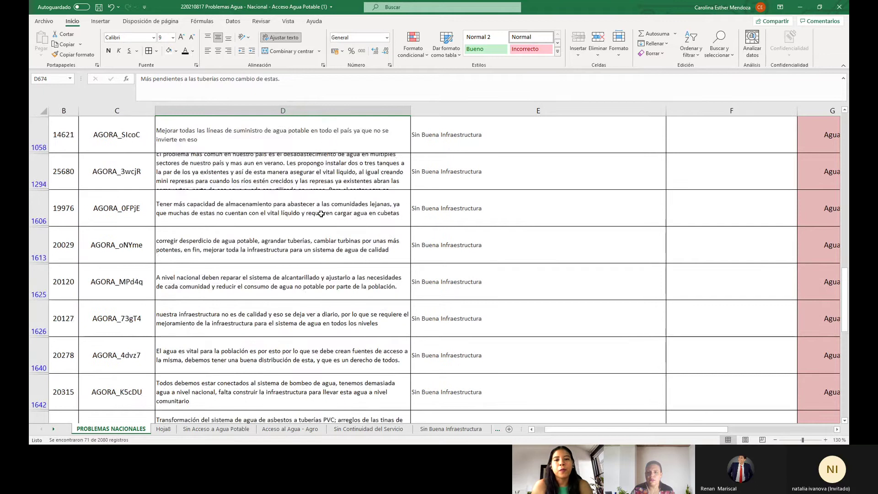
pyautogui.scroll(-1, 321, 214)
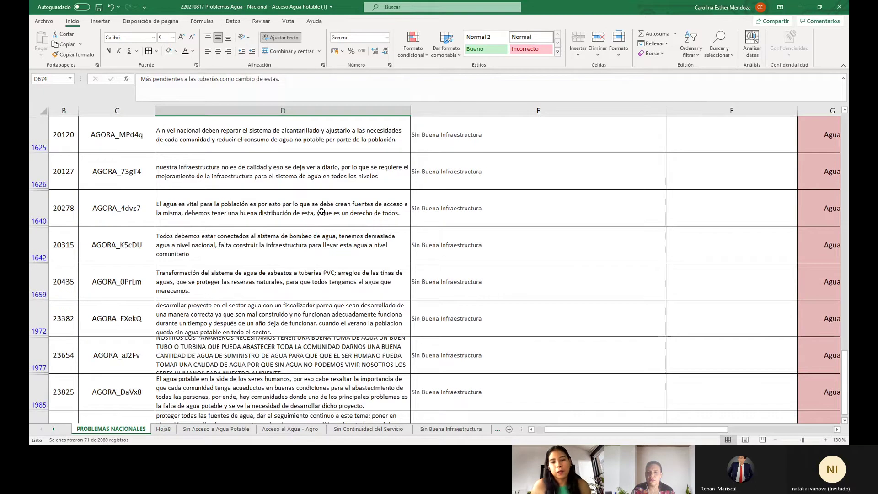
pyautogui.scroll(-2, 321, 214)
pyautogui.scroll(3, 322, 211)
pyautogui.scroll(10, 322, 211)
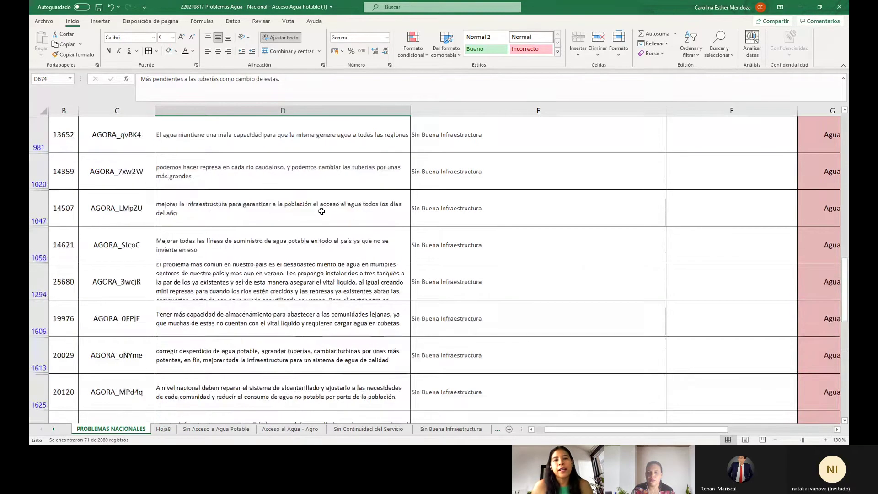
# Replace the white color filter on Descripción de la Propuesta with the light purple cell color.
pyautogui.scroll(10, 321, 212)
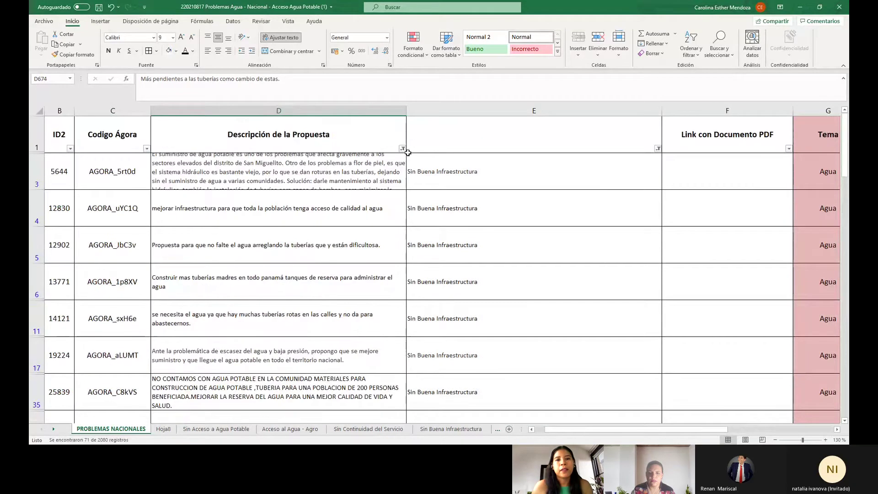
pyautogui.click(403, 149)
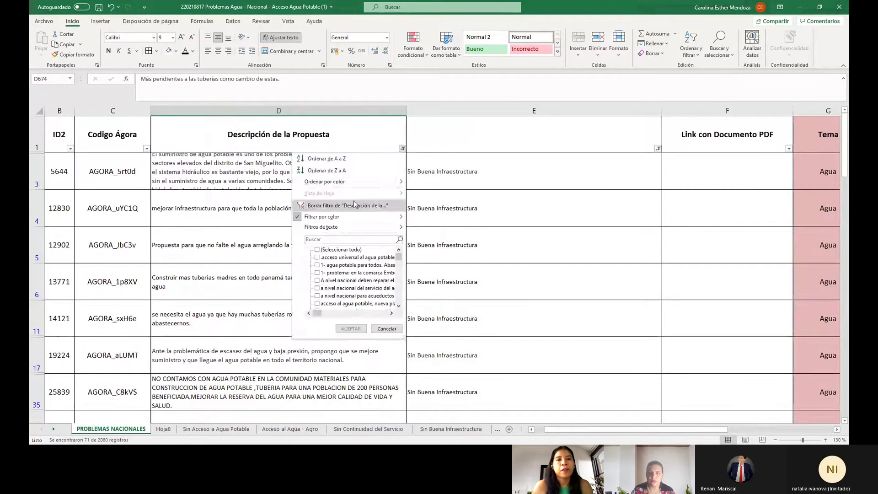
pyautogui.click(348, 183)
pyautogui.click(403, 149)
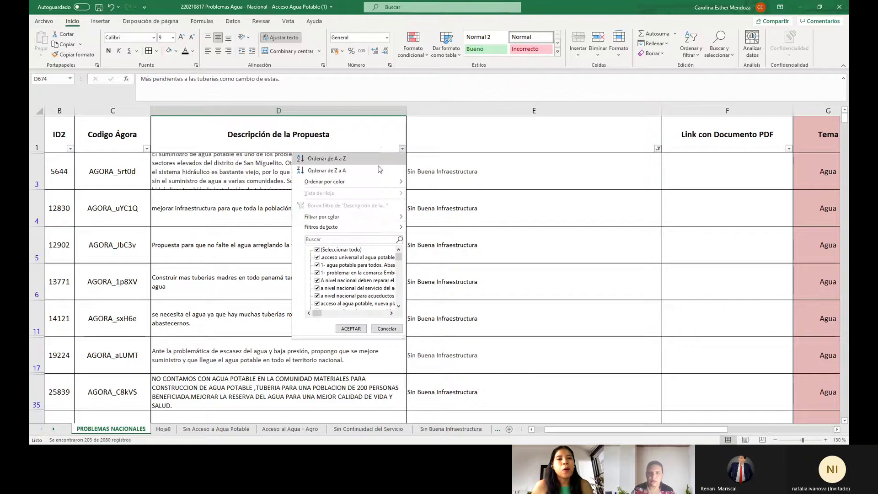
pyautogui.moveTo(356, 217)
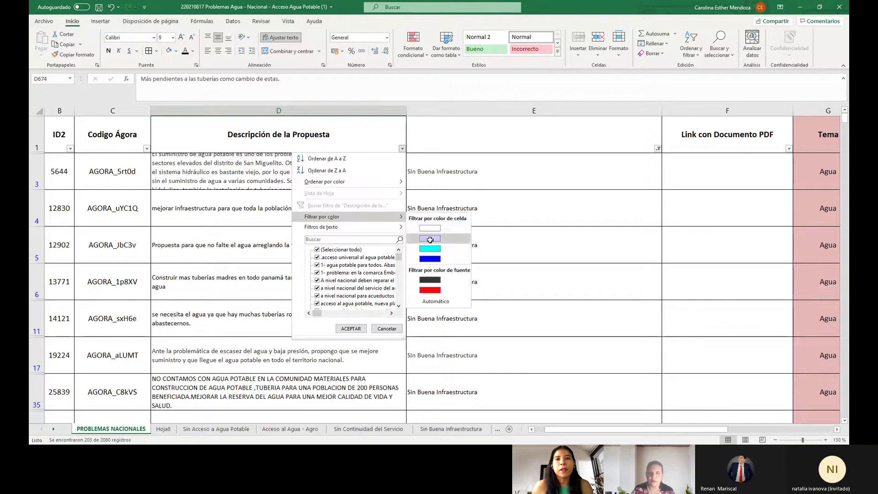
pyautogui.click(429, 238)
# Read the light purple infrastructure proposals, going through individual descriptions from row 107 to row 210.
pyautogui.click(292, 166)
pyautogui.click(272, 219)
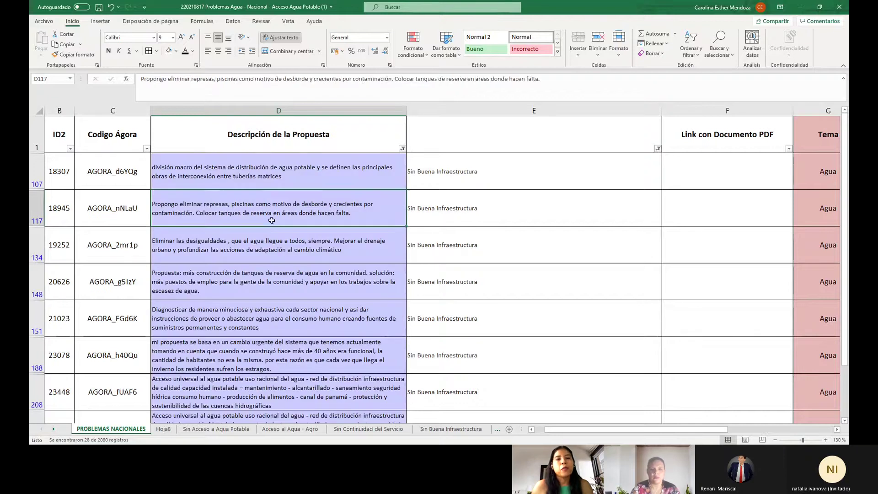
pyautogui.click(270, 235)
pyautogui.scroll(-1, 273, 240)
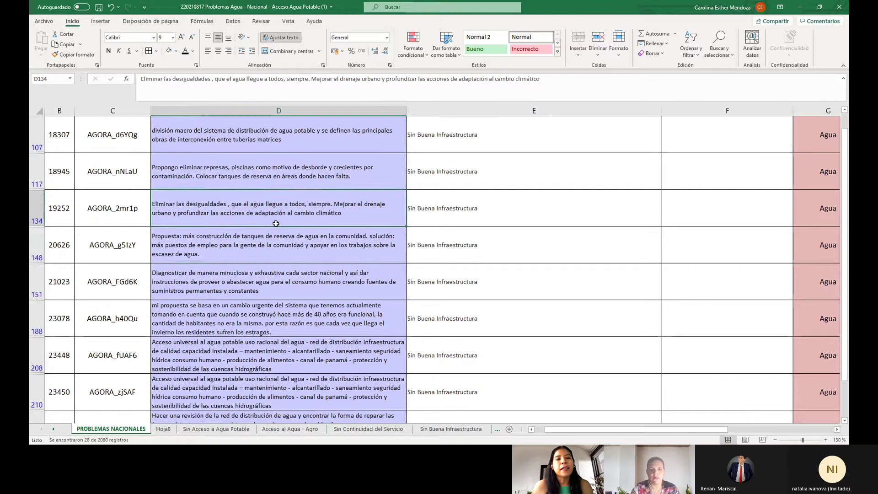
pyautogui.click(299, 249)
pyautogui.scroll(-1, 299, 247)
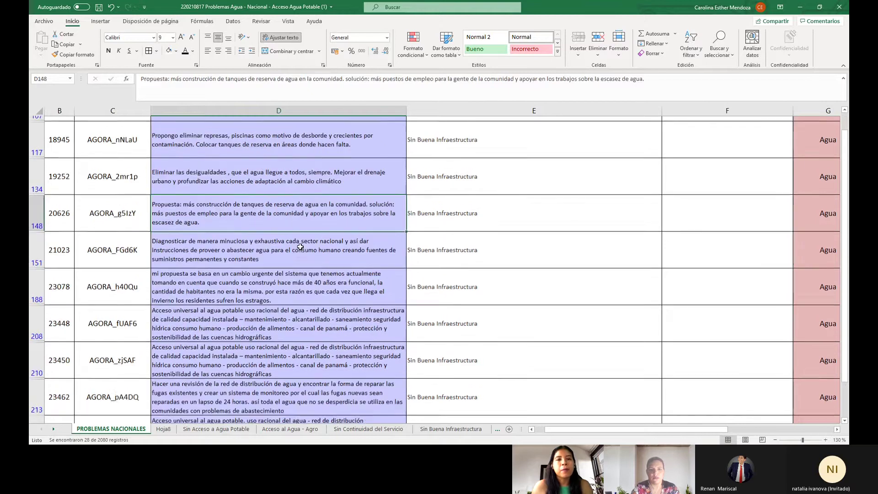
pyautogui.scroll(-1, 300, 247)
pyautogui.click(299, 247)
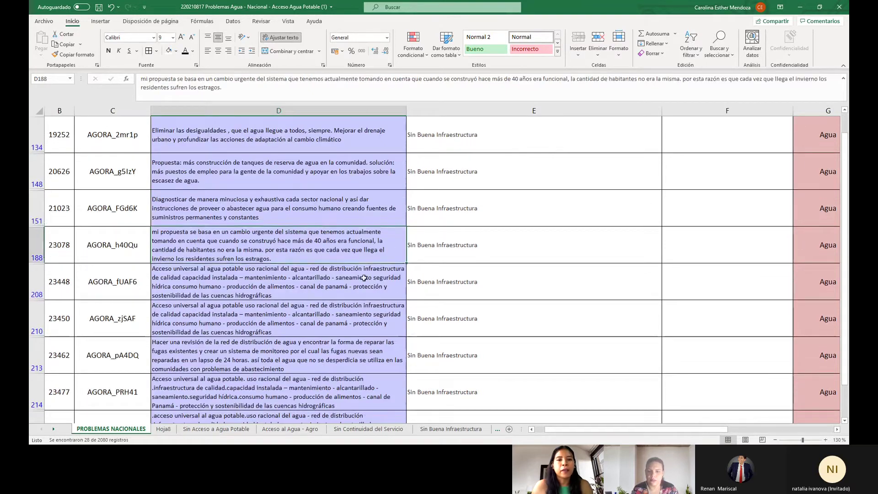
pyautogui.scroll(-1, 363, 277)
pyautogui.click(341, 257)
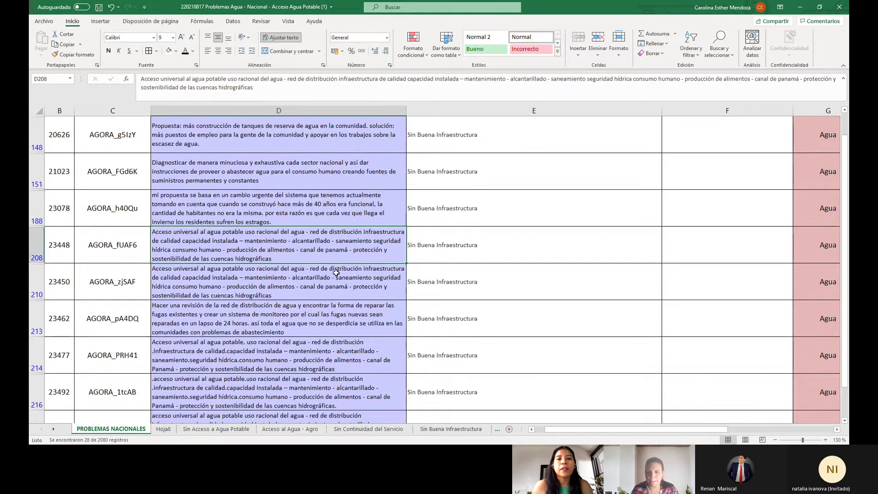
pyautogui.scroll(-1, 336, 273)
pyautogui.click(315, 249)
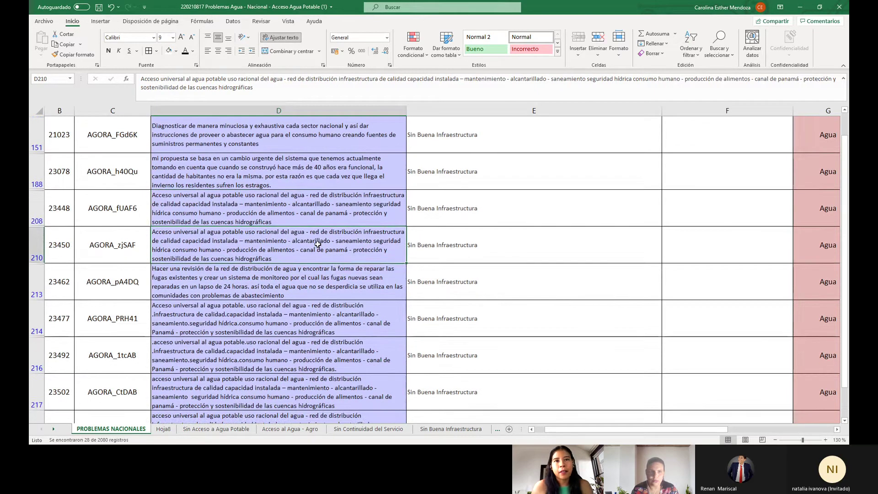
# Read the light purple descriptions from row 213 to row 219 and skim the remaining ones to the end of the list.
pyautogui.click(343, 284)
pyautogui.scroll(-1, 349, 283)
pyautogui.click(350, 284)
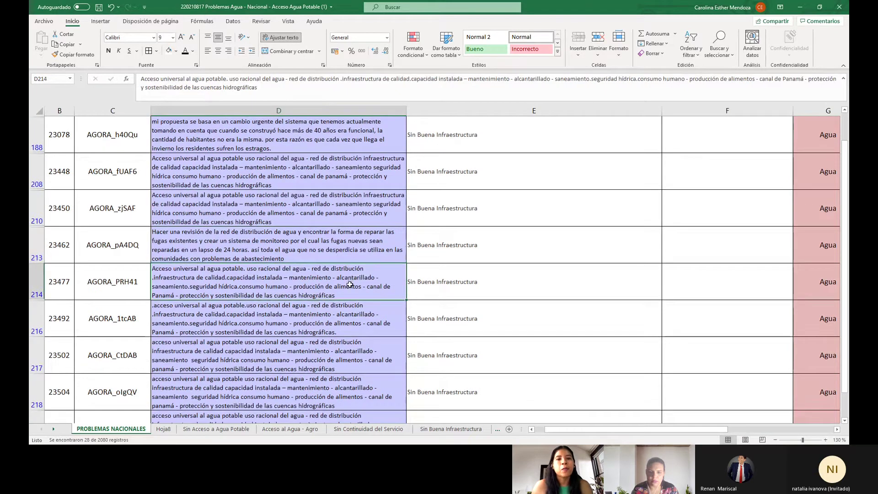
pyautogui.scroll(-3, 350, 284)
pyautogui.click(348, 280)
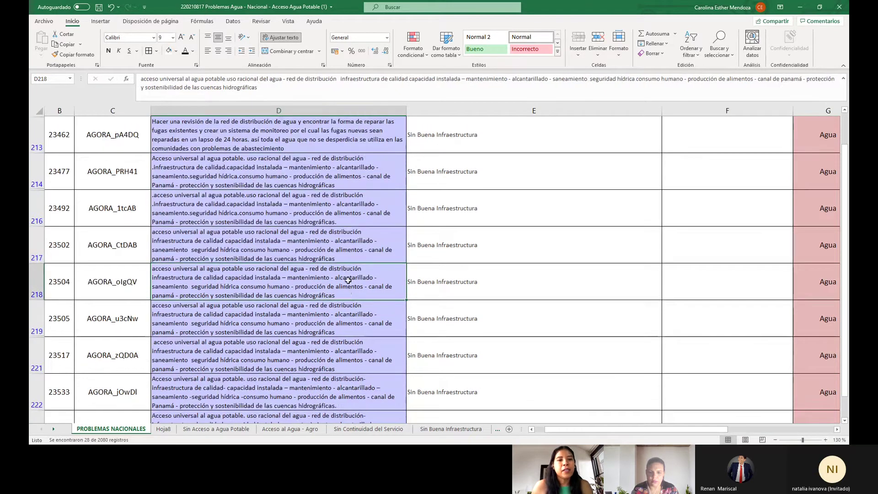
pyautogui.scroll(-1, 348, 292)
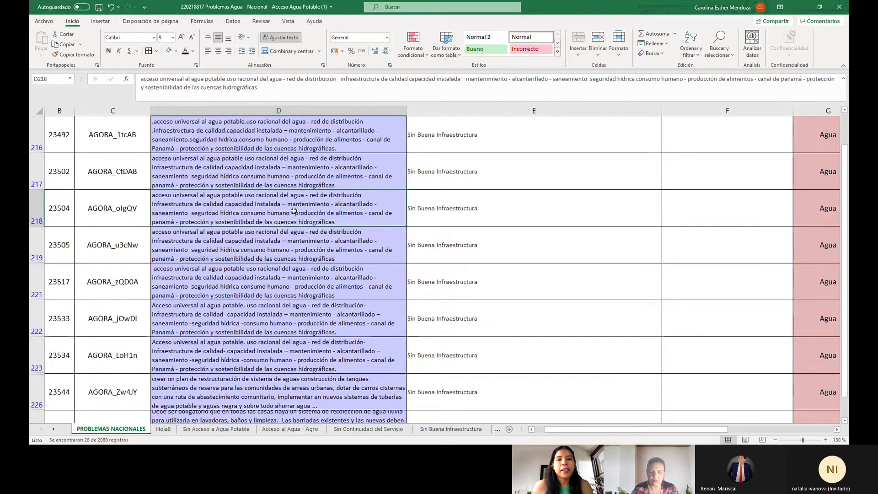
pyautogui.click(245, 249)
pyautogui.scroll(-5, 245, 249)
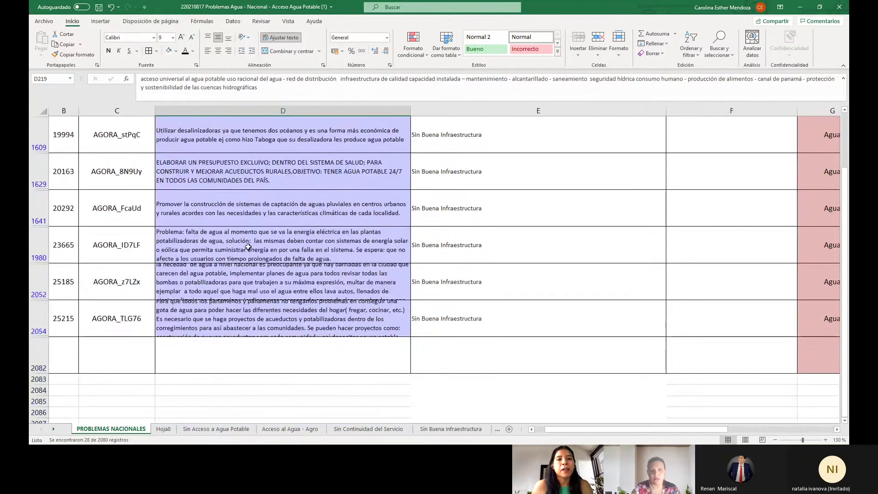
pyautogui.scroll(7, 249, 246)
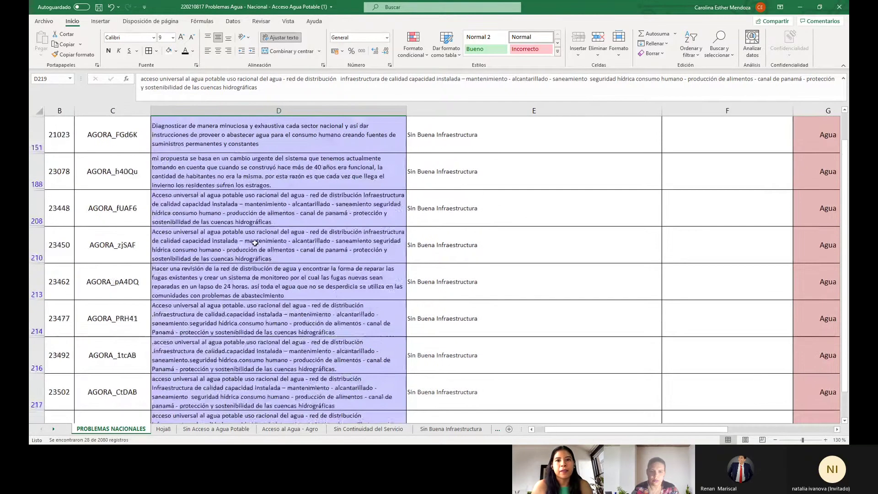
pyautogui.scroll(-2, 139, 240)
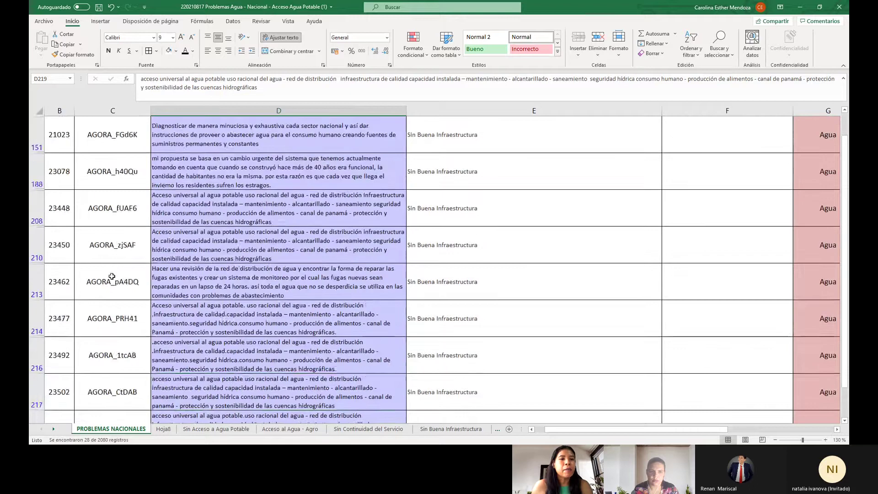
pyautogui.scroll(-2, 115, 268)
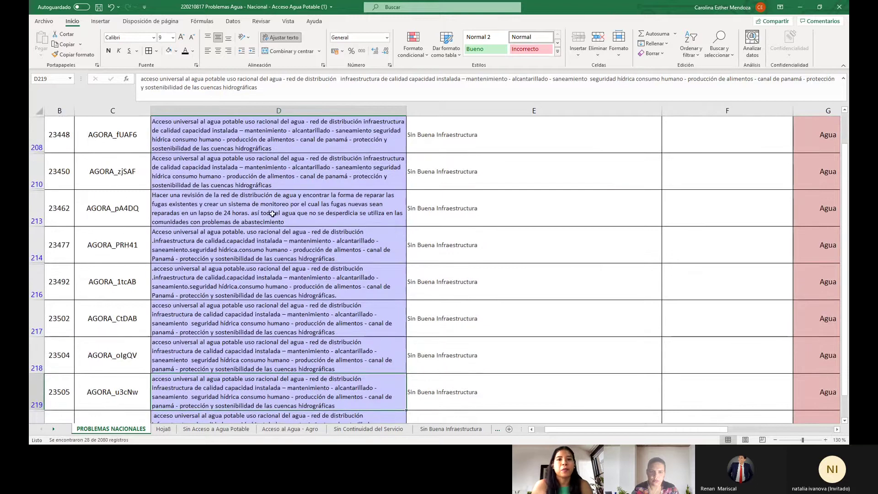
# Clear the light purple filter on Descripción de la Propuesta and filter the column by the cyan cell color.
pyautogui.scroll(5, 273, 213)
pyautogui.click(402, 149)
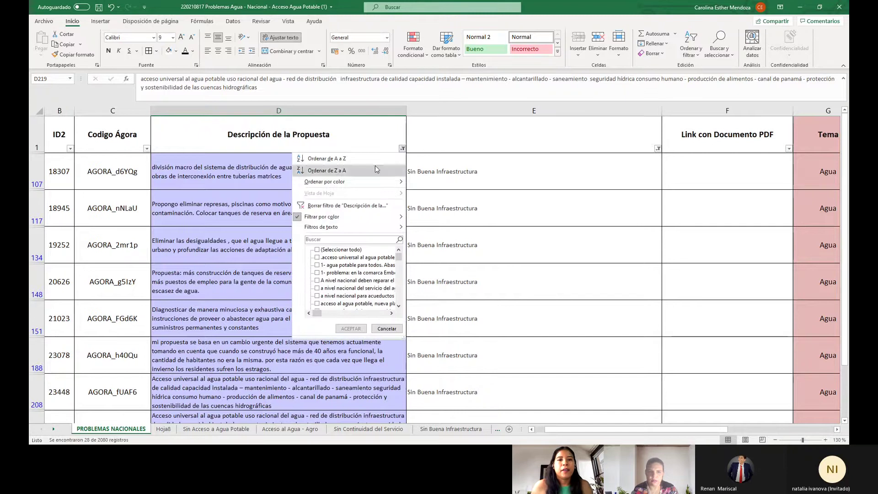
pyautogui.click(370, 206)
pyautogui.click(403, 149)
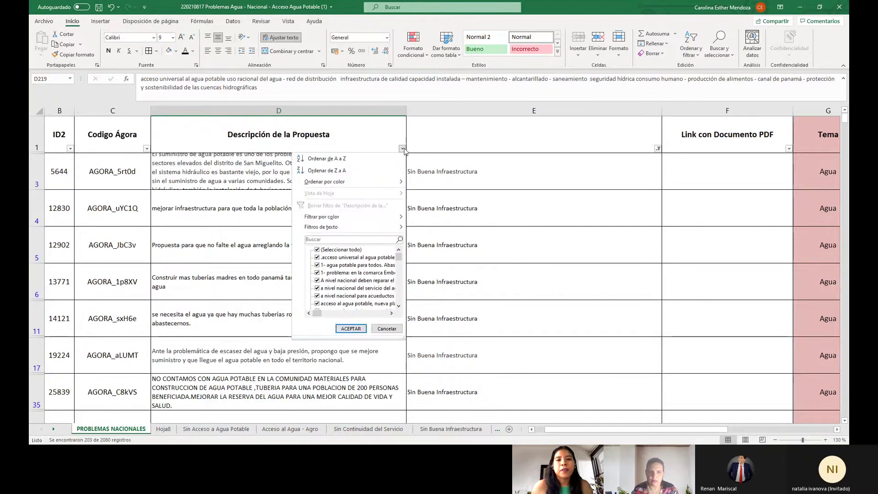
pyautogui.moveTo(366, 217)
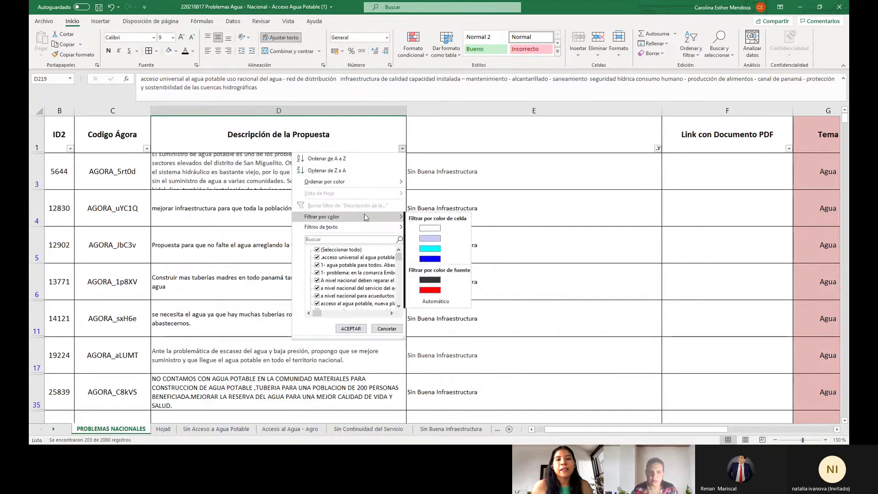
pyautogui.click(435, 250)
# Look through the cyan infrastructure proposals, reading the descriptions in rows 158, 381, 384 and 403.
pyautogui.click(282, 181)
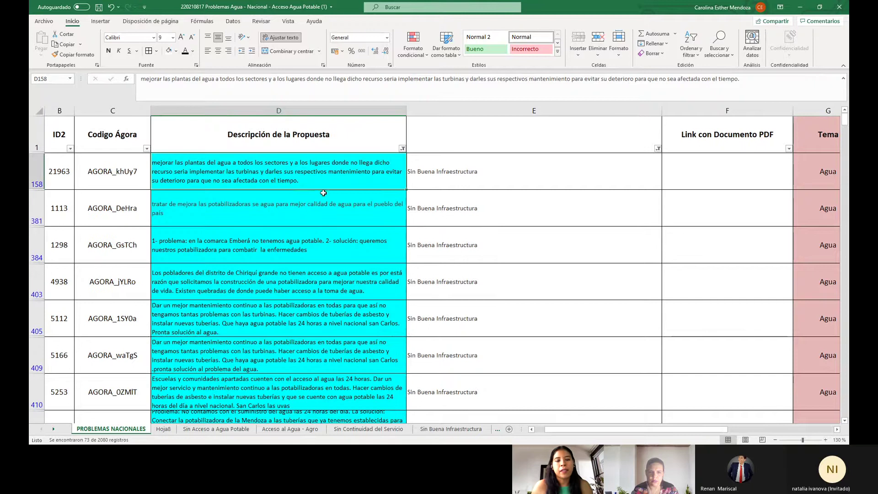
pyautogui.click(306, 208)
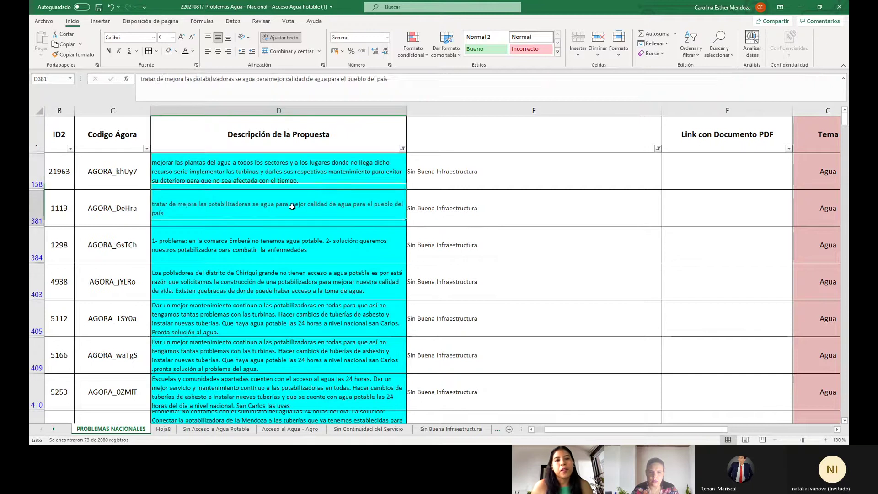
pyautogui.scroll(-2, 290, 234)
pyautogui.scroll(-7, 290, 235)
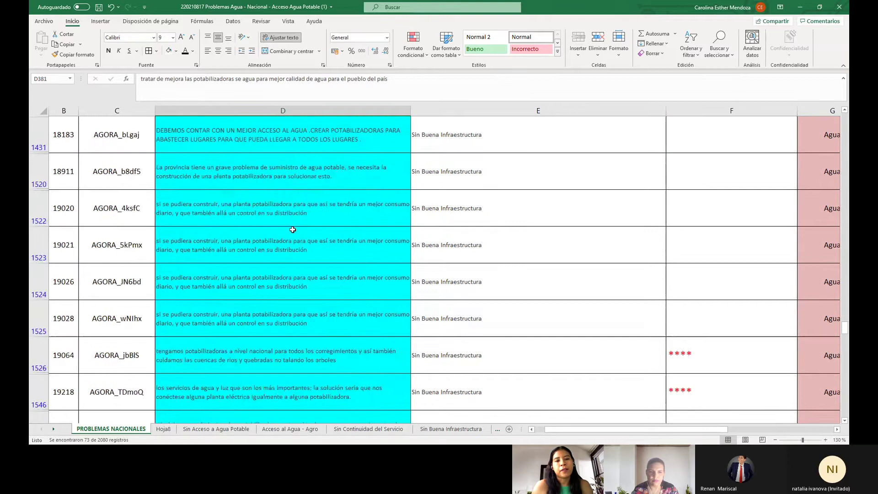
pyautogui.scroll(-10, 292, 229)
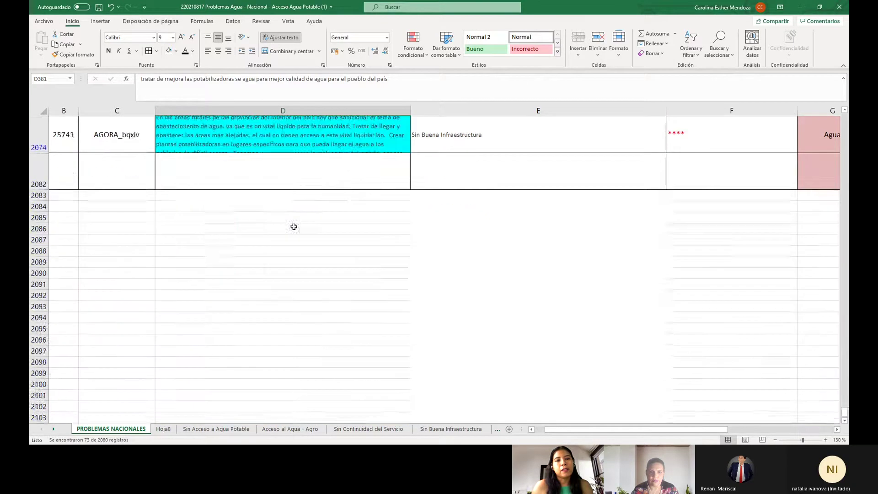
pyautogui.scroll(2, 294, 226)
pyautogui.scroll(20, 294, 224)
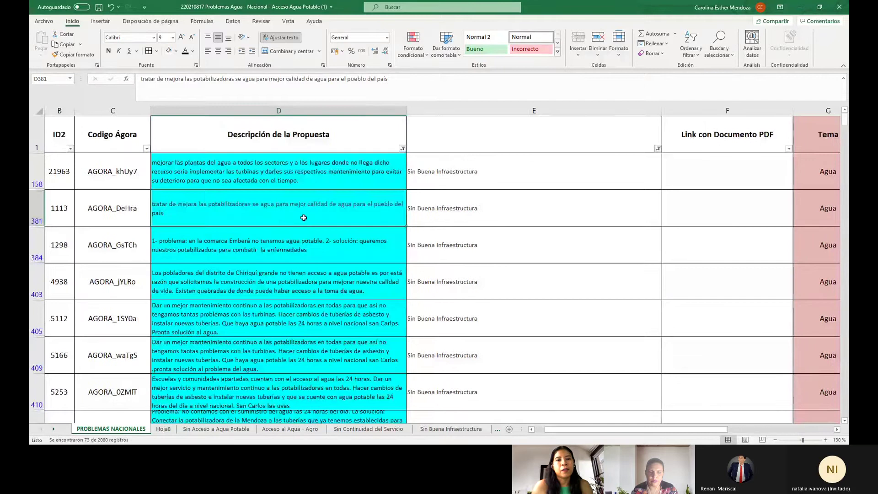
pyautogui.click(306, 249)
pyautogui.click(308, 288)
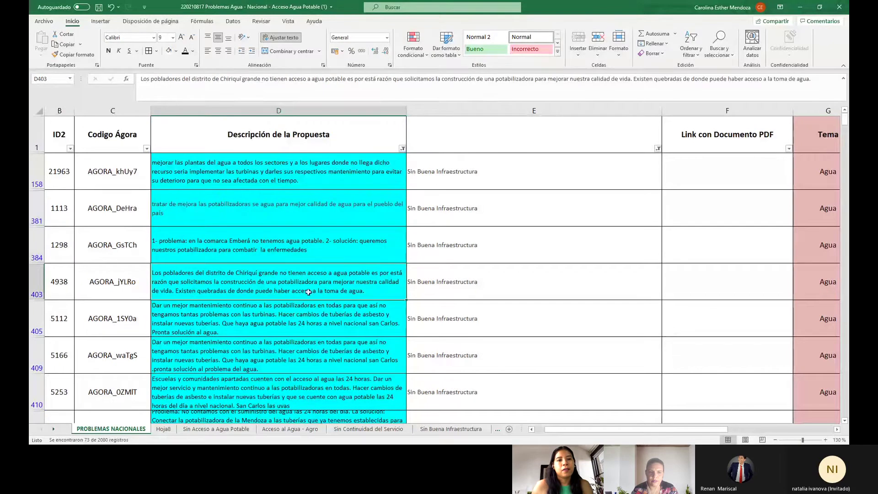
# Switch the Descripción de la Propuesta filter from cyan to the dark blue cell color.
pyautogui.click(402, 149)
pyautogui.click(373, 205)
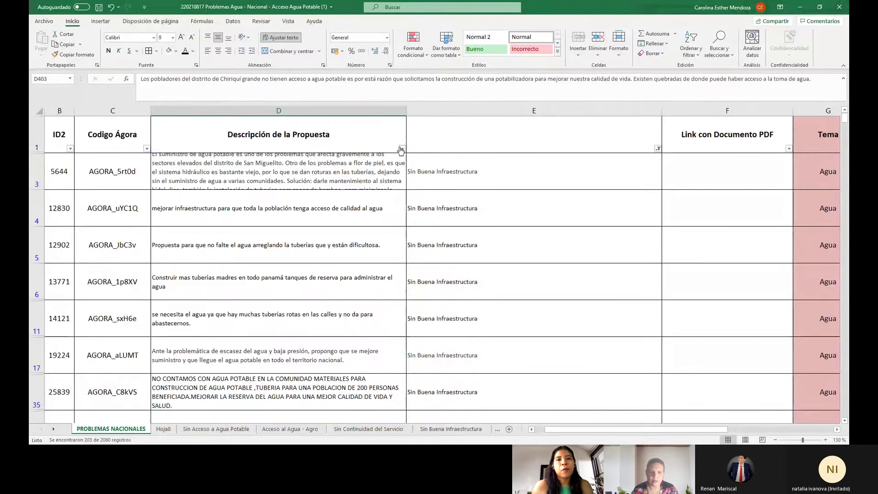
pyautogui.click(402, 148)
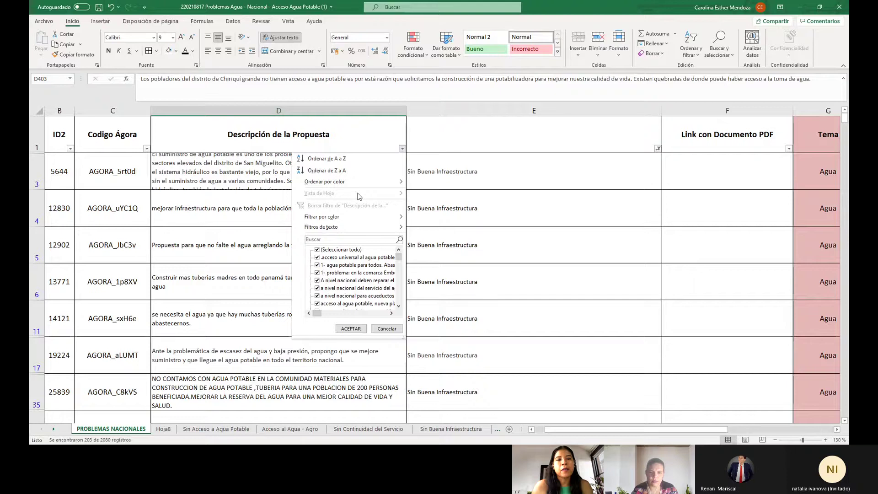
pyautogui.moveTo(347, 216)
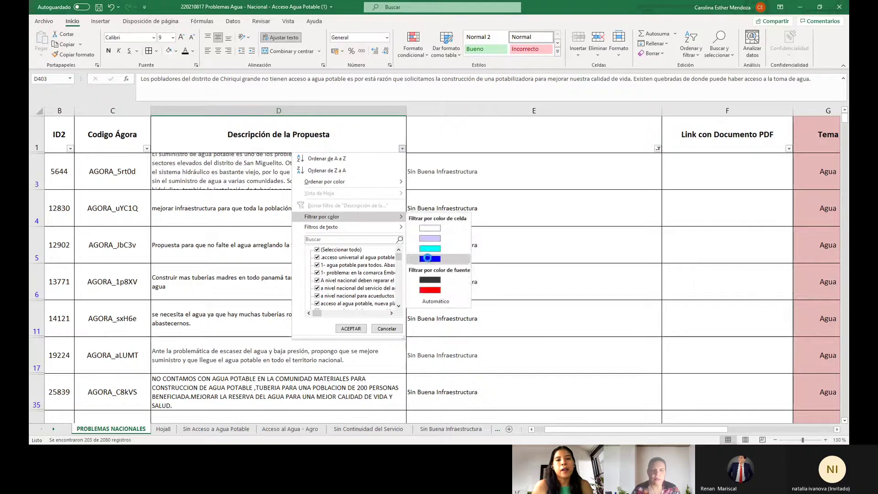
pyautogui.click(414, 250)
# Look over the dark blue infrastructure proposals and clear the color filter from Descripción de la Propuesta.
pyautogui.scroll(-5, 347, 208)
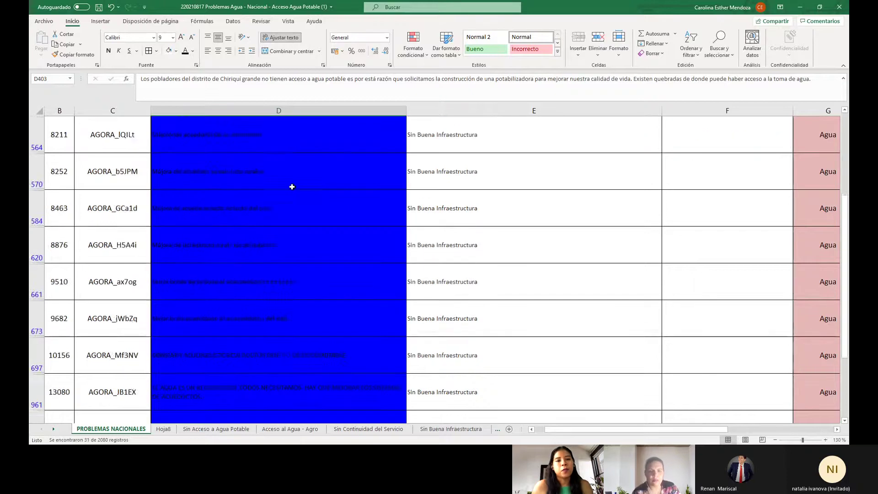
pyautogui.scroll(-2, 293, 186)
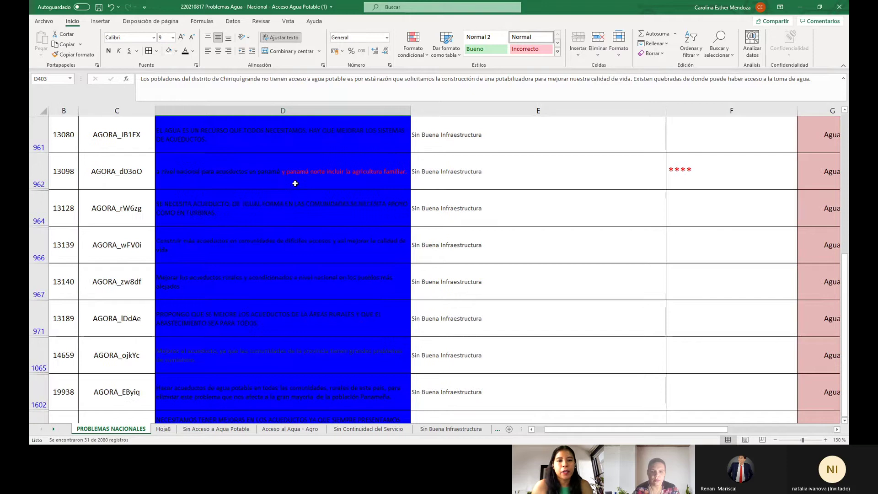
pyautogui.scroll(-1, 296, 182)
pyautogui.scroll(5, 296, 182)
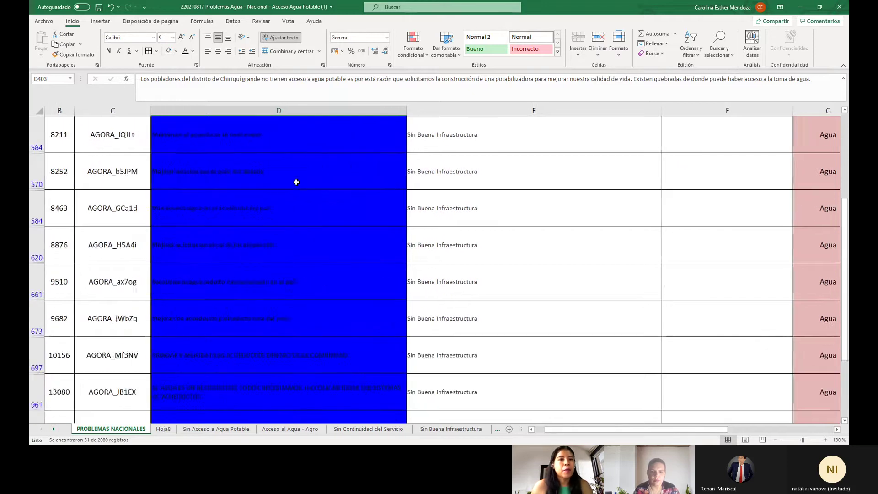
pyautogui.scroll(1, 296, 182)
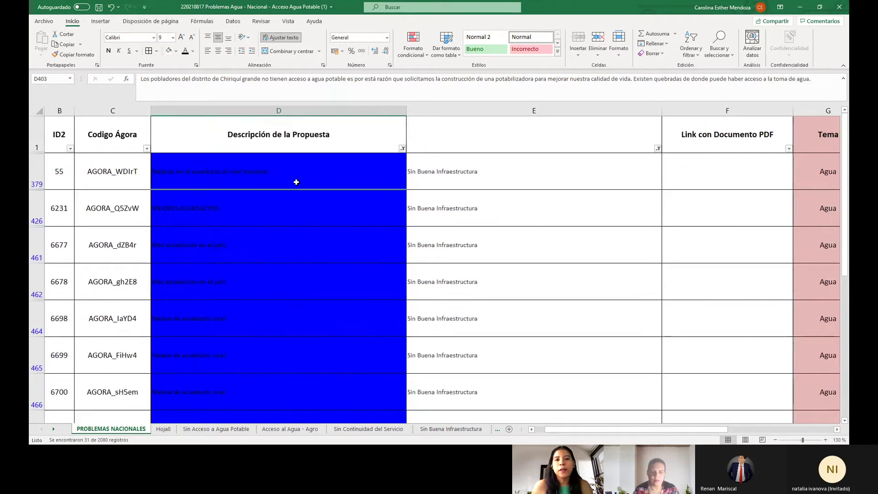
pyautogui.click(402, 150)
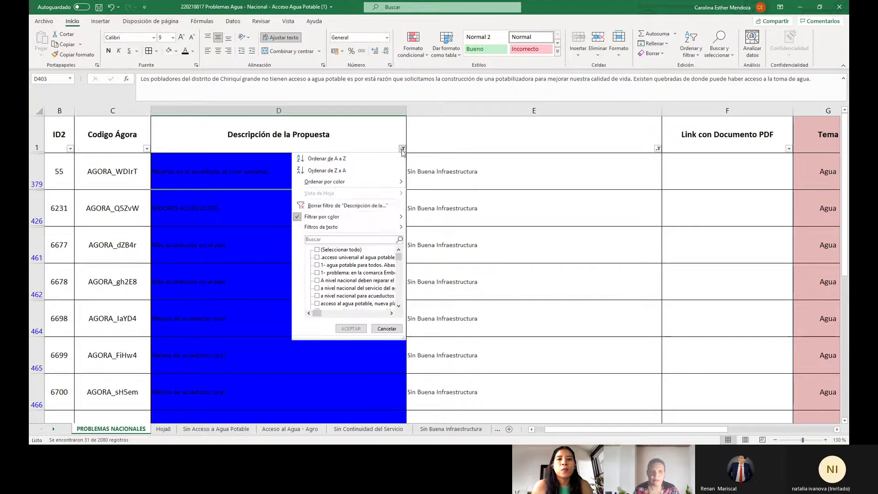
pyautogui.click(346, 205)
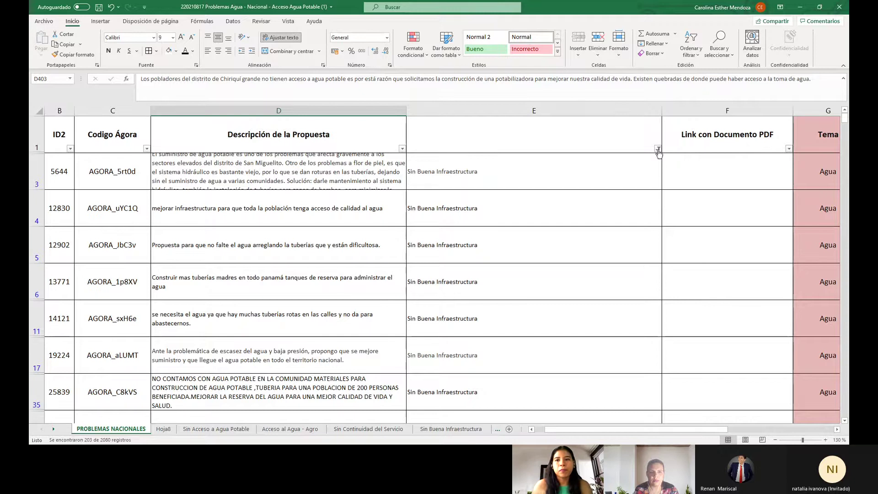
# Switch the category filter in column E from Sin Buena Infraestructura to Sin Continuidad del Servicio.
pyautogui.click(618, 173)
pyautogui.click(658, 149)
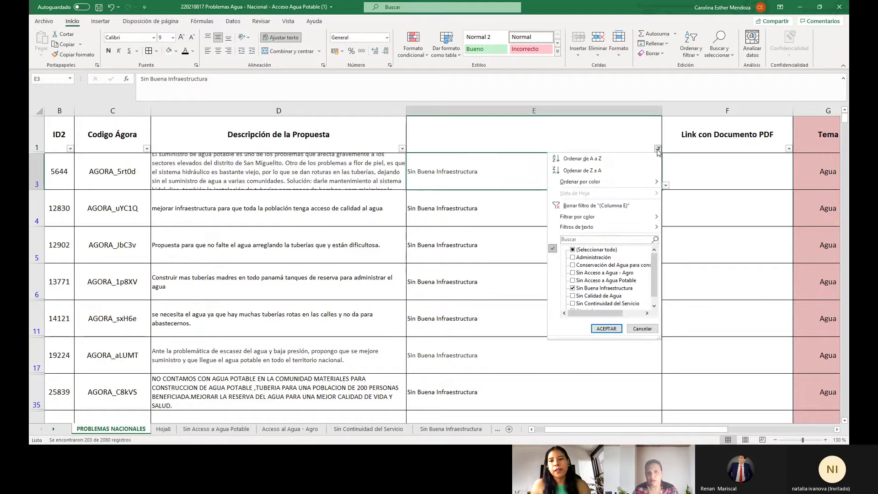
pyautogui.click(587, 303)
pyautogui.click(590, 288)
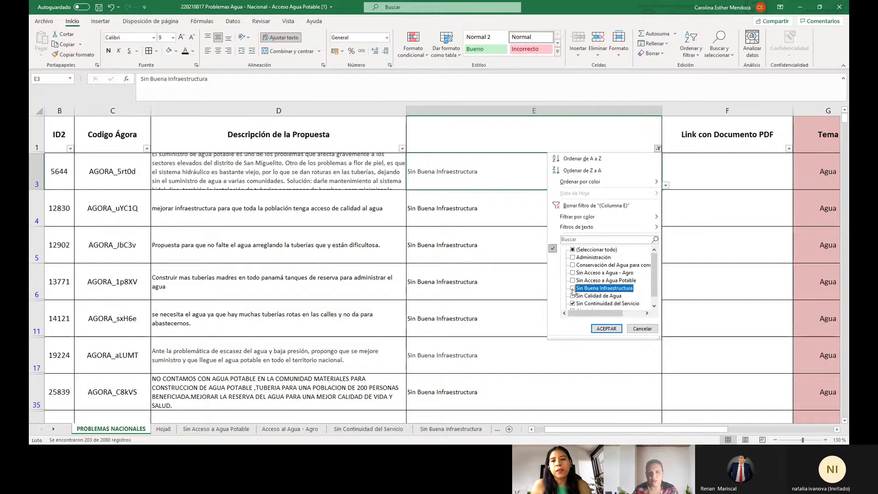
pyautogui.click(607, 328)
# Look through all the Sin Continuidad del Servicio proposals, reading the descriptions in rows 51 and 52.
pyautogui.scroll(-10, 267, 175)
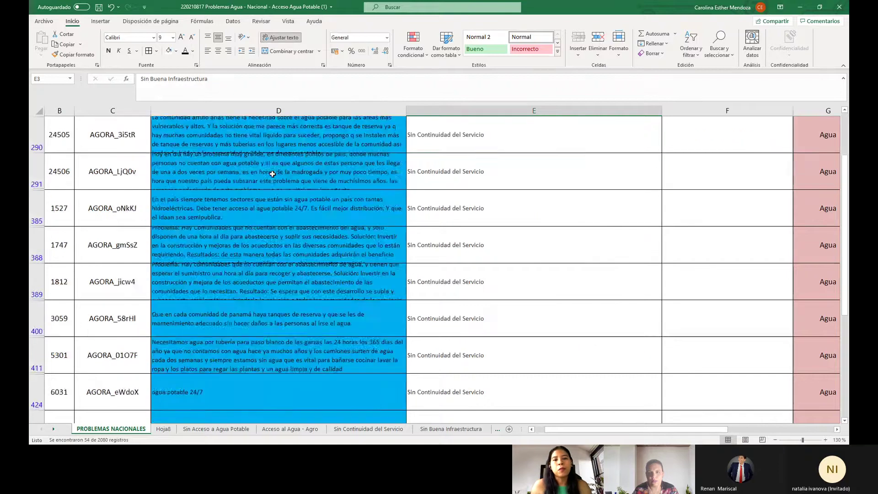
pyautogui.scroll(-10, 277, 172)
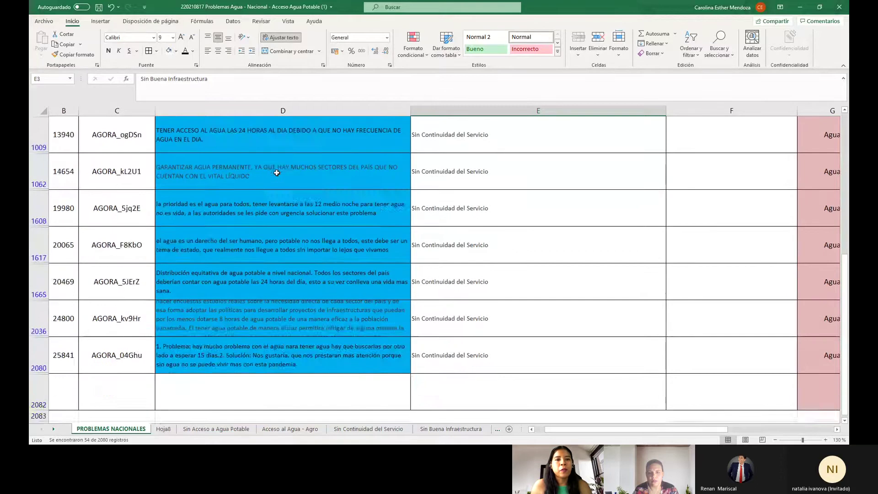
pyautogui.scroll(10, 277, 172)
pyautogui.scroll(3, 279, 173)
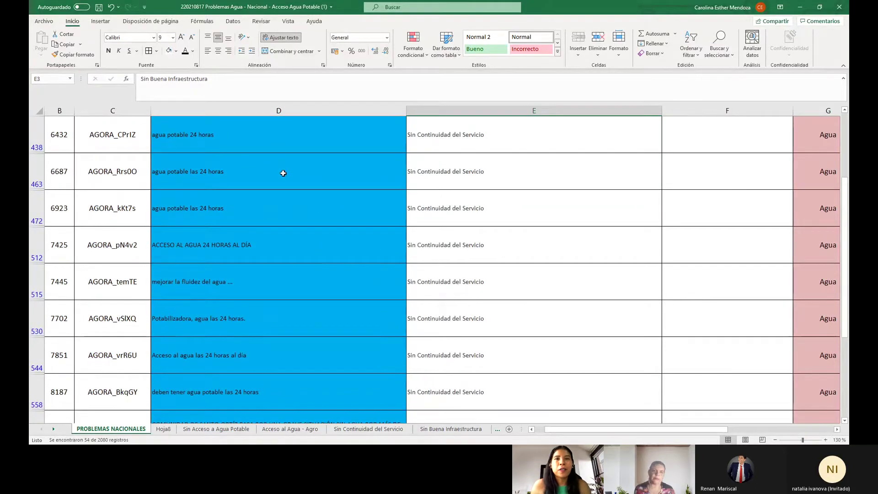
pyautogui.scroll(10, 282, 173)
pyautogui.scroll(1, 284, 173)
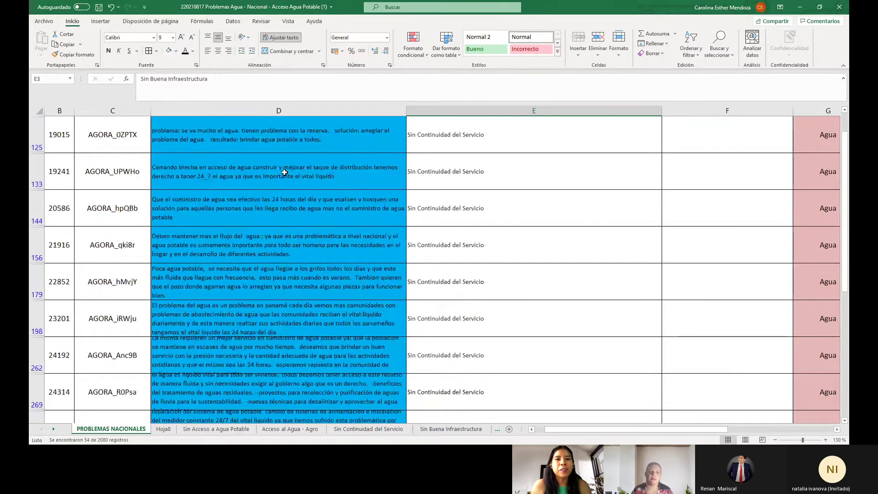
pyautogui.scroll(2, 284, 172)
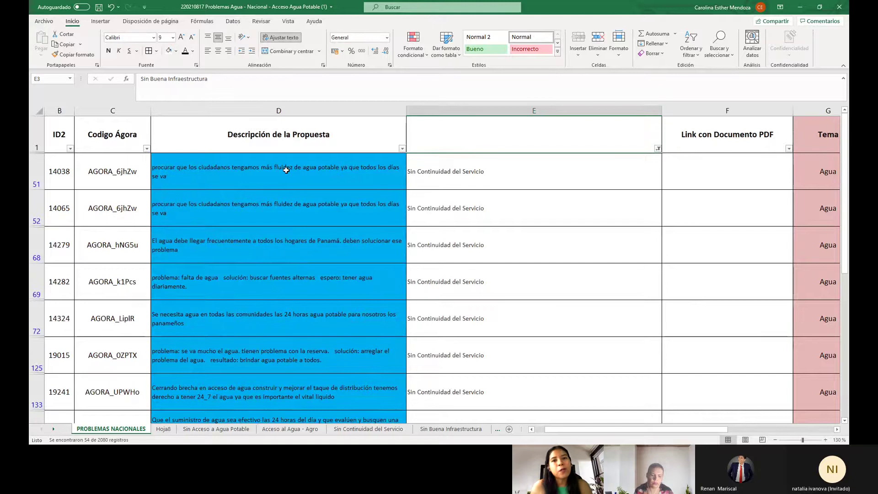
pyautogui.click(286, 172)
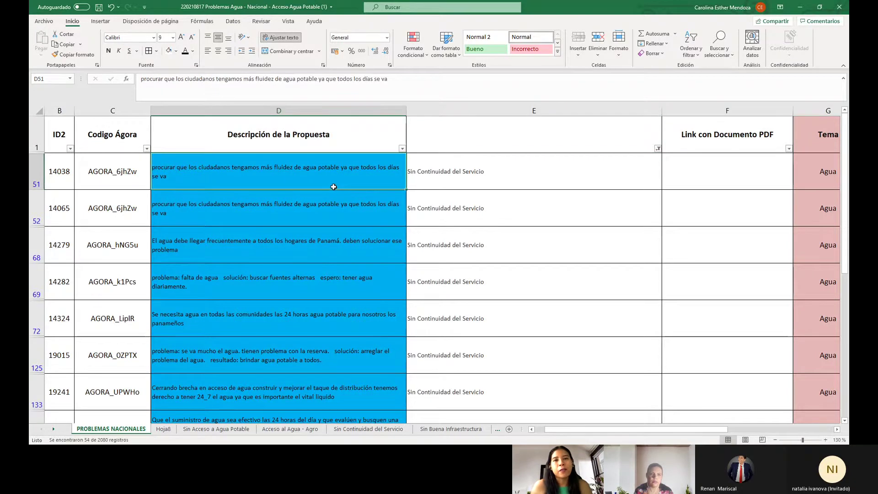
pyautogui.click(331, 222)
pyautogui.scroll(-10, 332, 221)
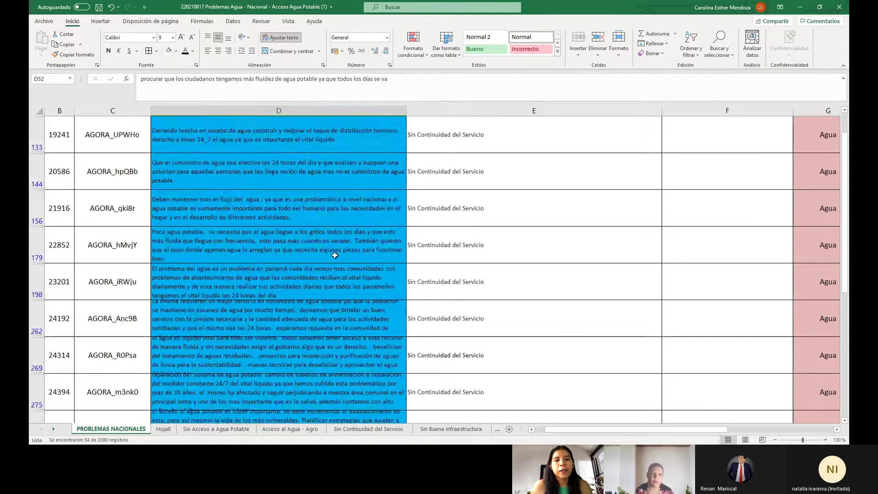
pyautogui.scroll(-4, 336, 253)
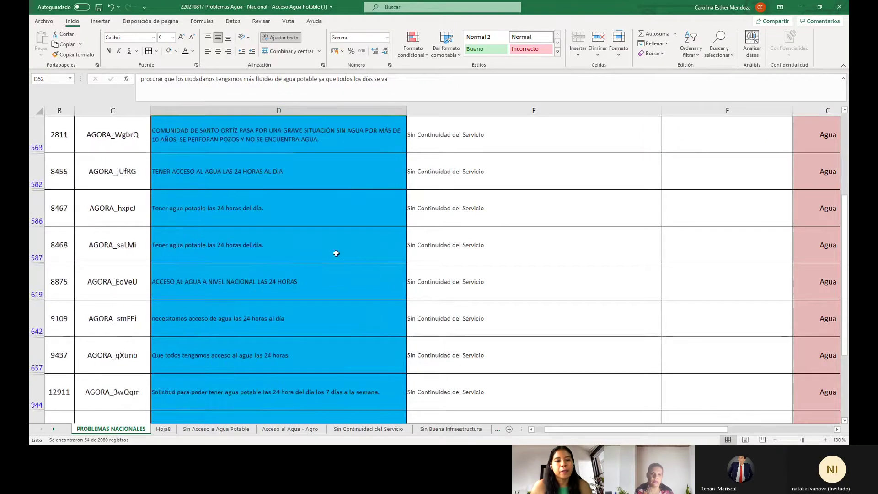
pyautogui.scroll(-3, 336, 252)
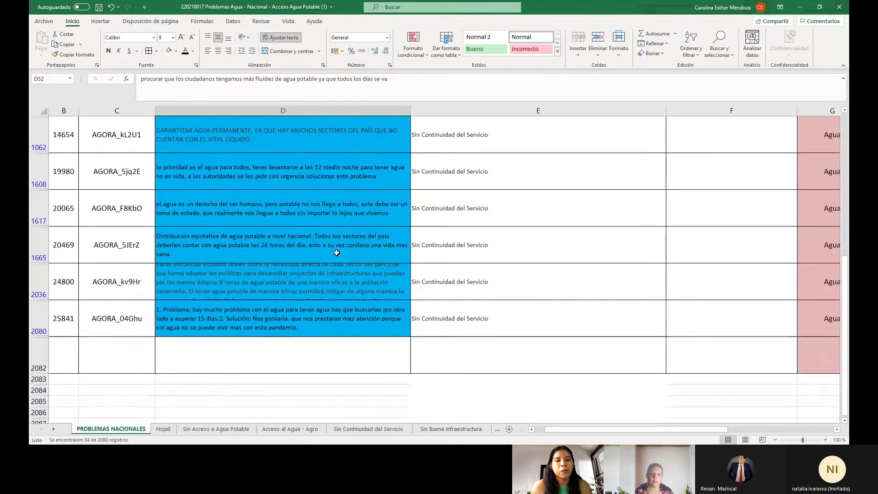
pyautogui.scroll(5, 338, 252)
pyautogui.scroll(10, 337, 252)
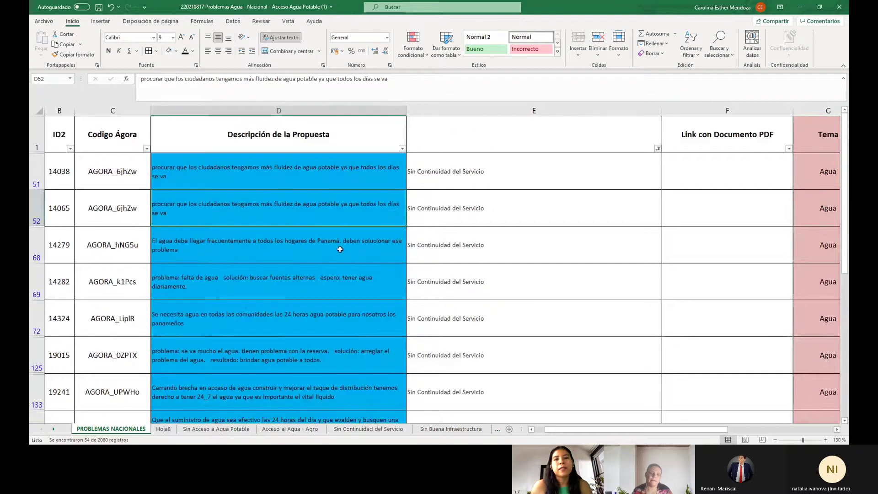
pyautogui.click(401, 149)
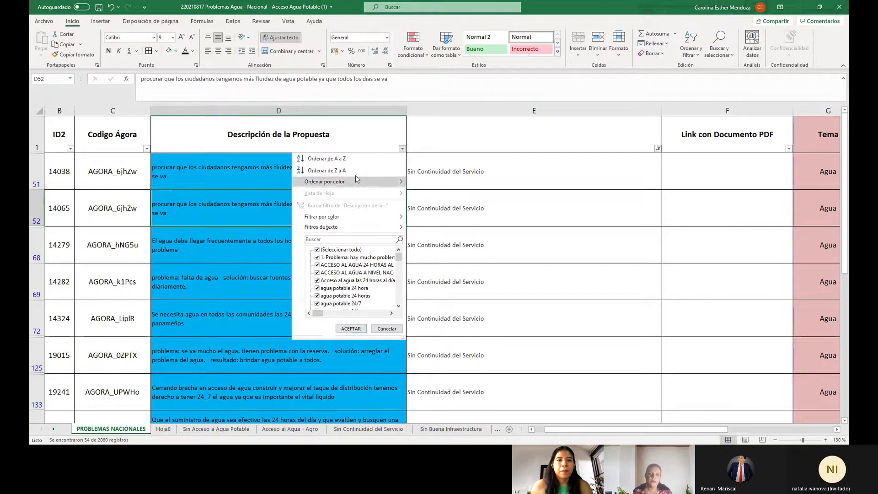
pyautogui.click(491, 150)
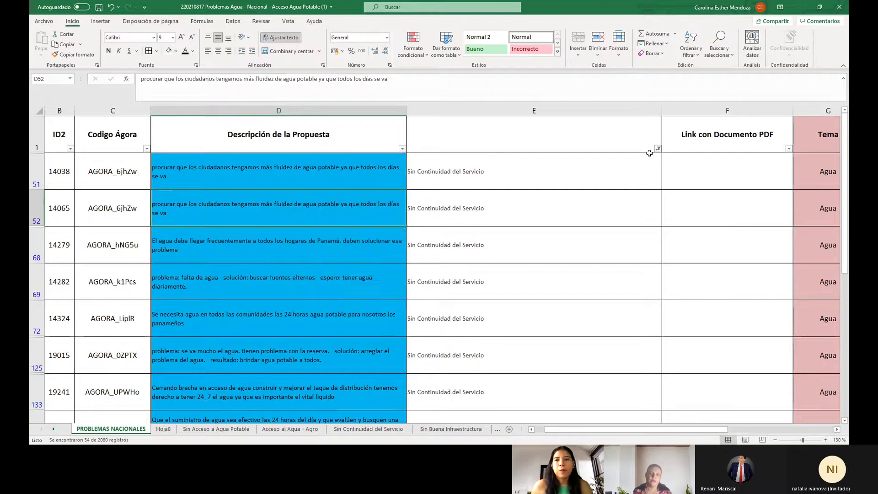
# Switch the category filter in column E from Sin Continuidad del Servicio to Sin Calidad de Agua.
pyautogui.click(658, 148)
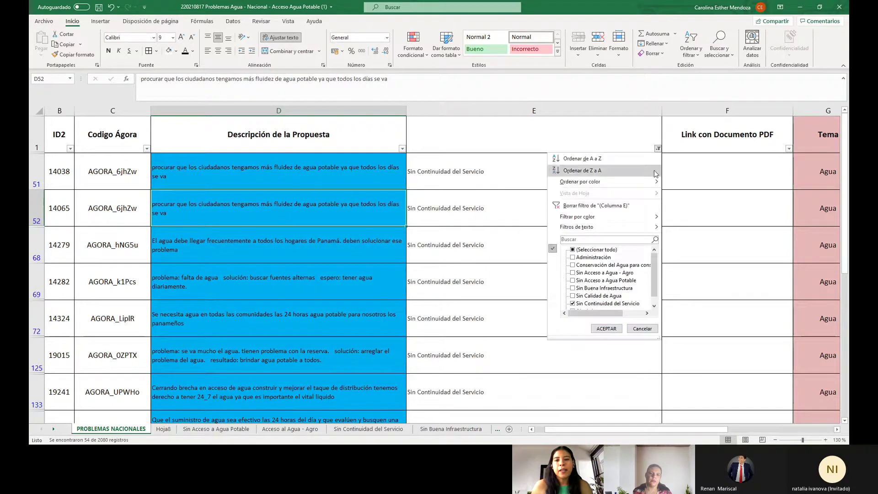
pyautogui.click(572, 296)
pyautogui.click(573, 303)
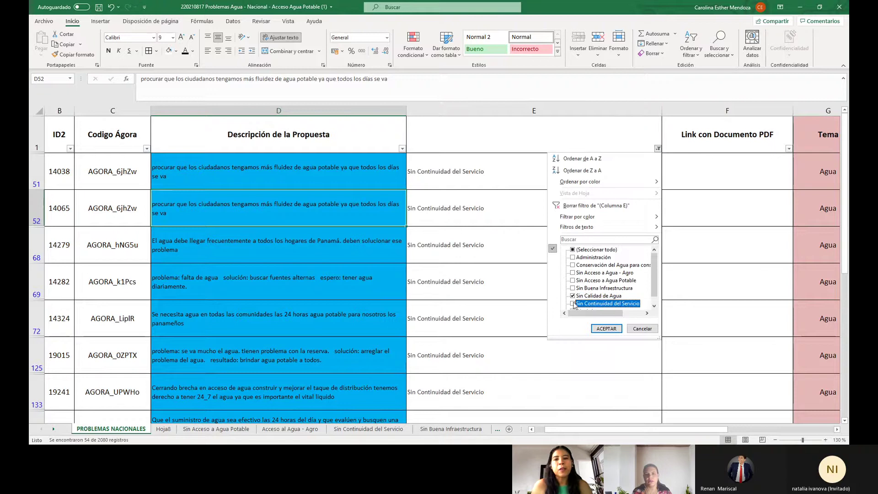
pyautogui.click(606, 329)
# Look through the Sin Calidad de Agua proposals and read the green description in row 22 and its category.
pyautogui.scroll(-2, 293, 205)
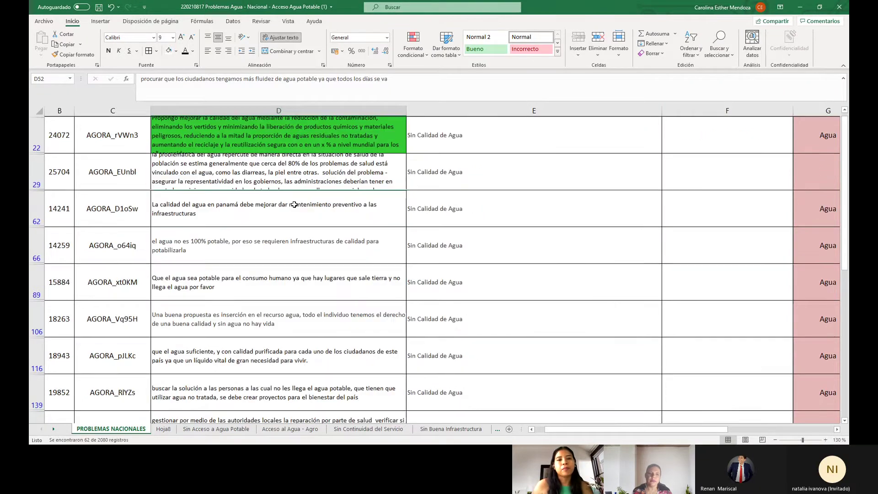
pyautogui.scroll(-6, 296, 203)
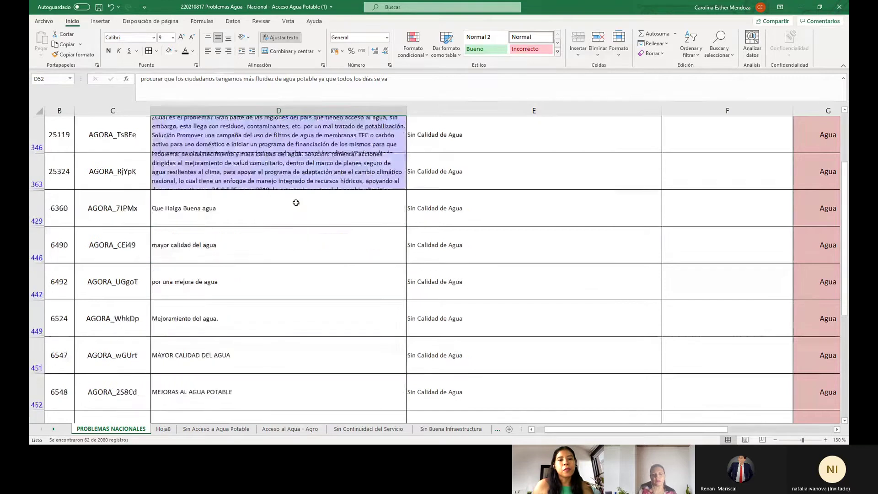
pyautogui.scroll(-8, 295, 202)
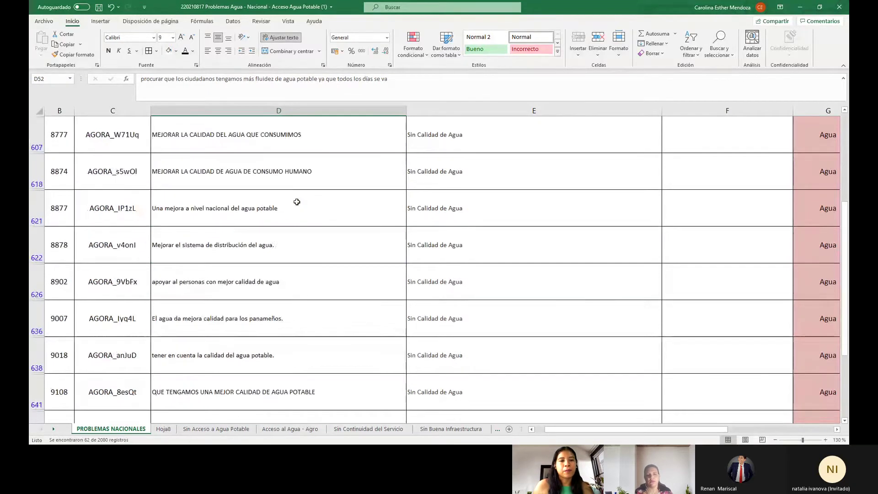
pyautogui.scroll(-6, 297, 202)
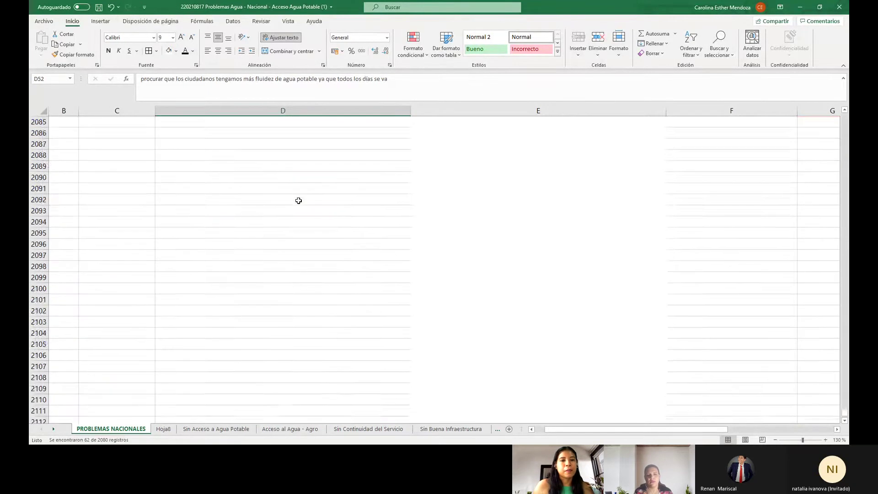
pyautogui.scroll(5, 298, 201)
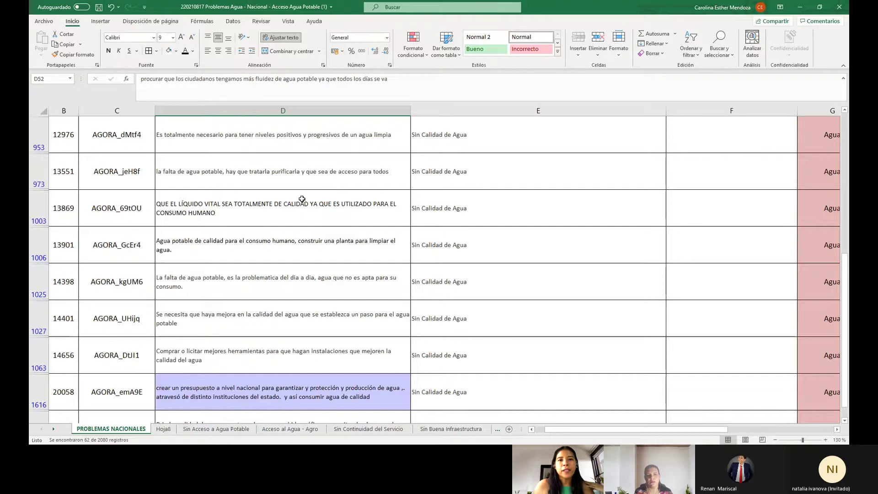
pyautogui.scroll(10, 302, 199)
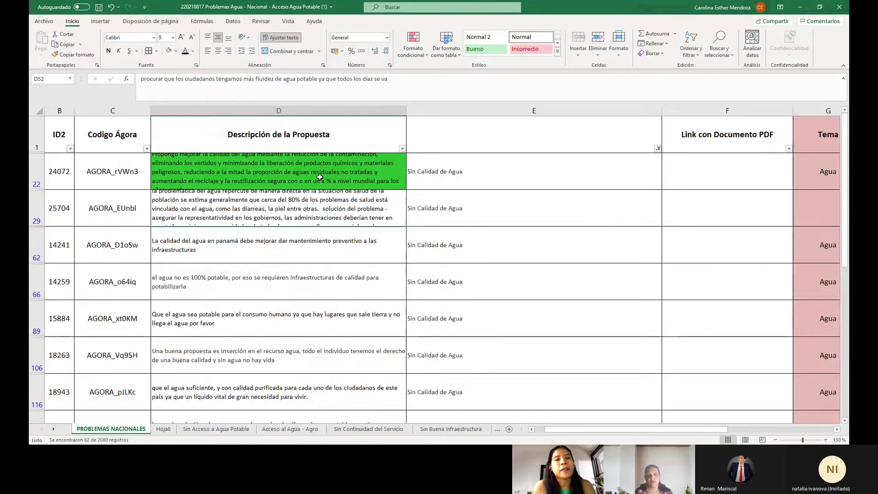
pyautogui.click(320, 177)
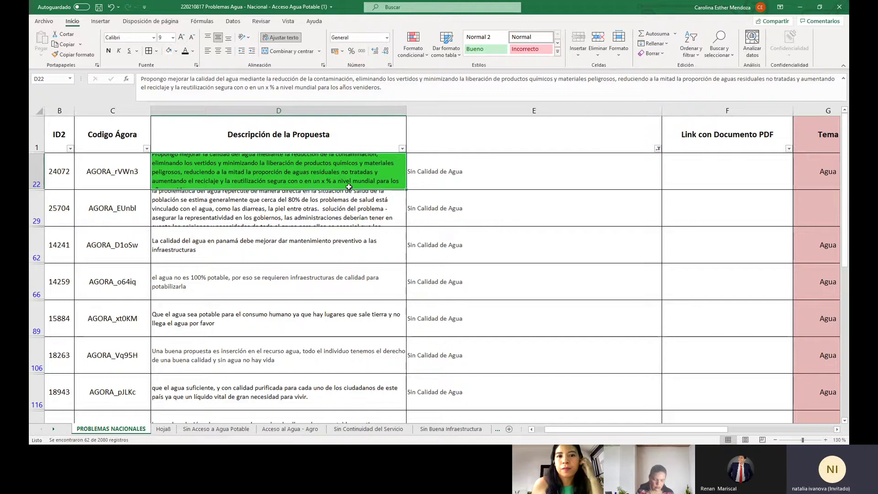
pyautogui.click(579, 169)
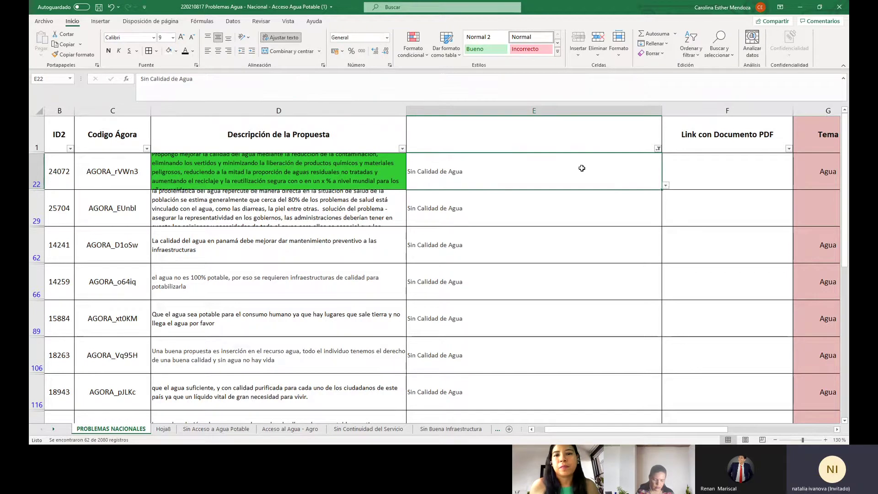
pyautogui.click(327, 180)
pyautogui.click(452, 171)
pyautogui.click(327, 180)
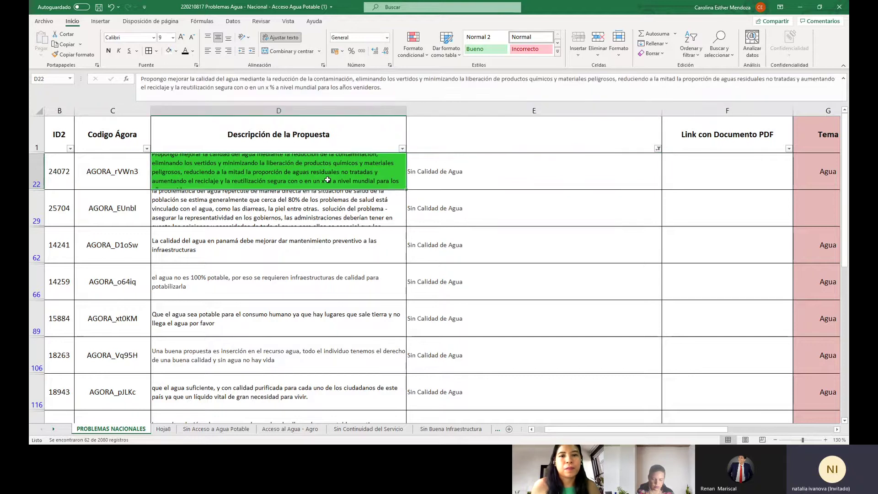
# Cut the entire green proposal row 22 from PROBLEMAS NACIONALES and paste it into empty row 45 of the OTROS sheet.
pyautogui.click(38, 169)
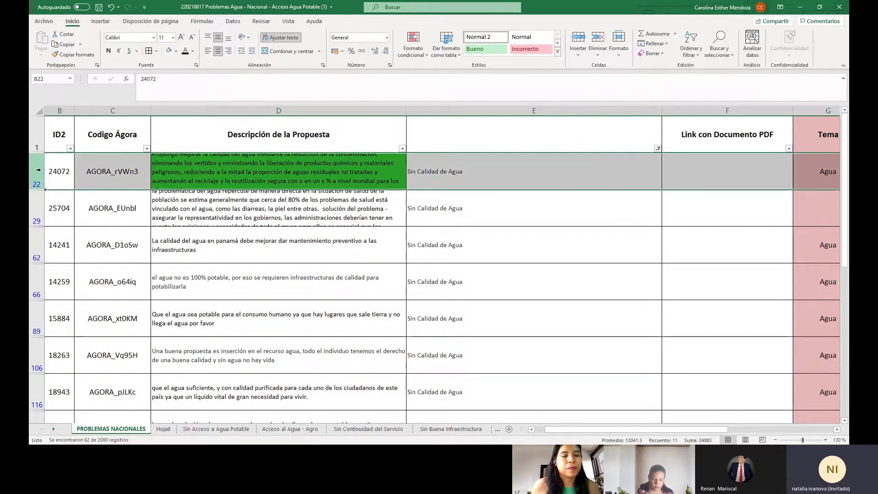
pyautogui.rightClick(39, 170)
pyautogui.click(71, 180)
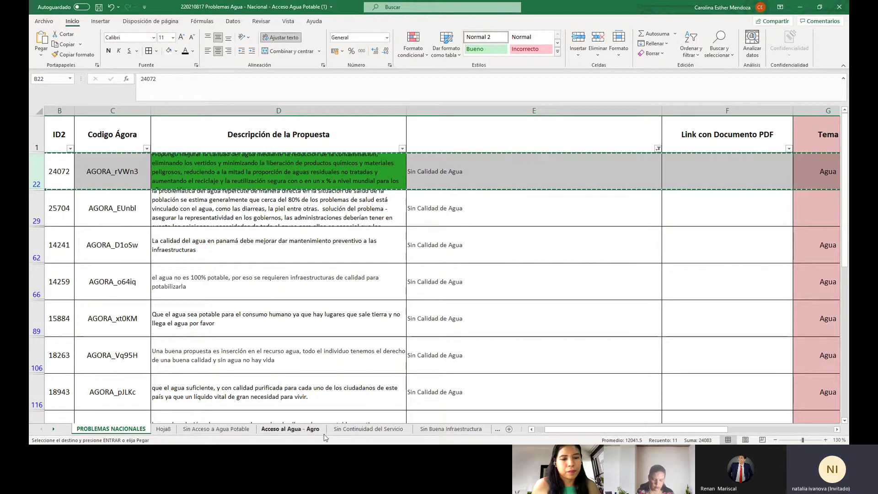
pyautogui.click(54, 429)
pyautogui.click(54, 429)
pyautogui.click(54, 428)
pyautogui.click(54, 429)
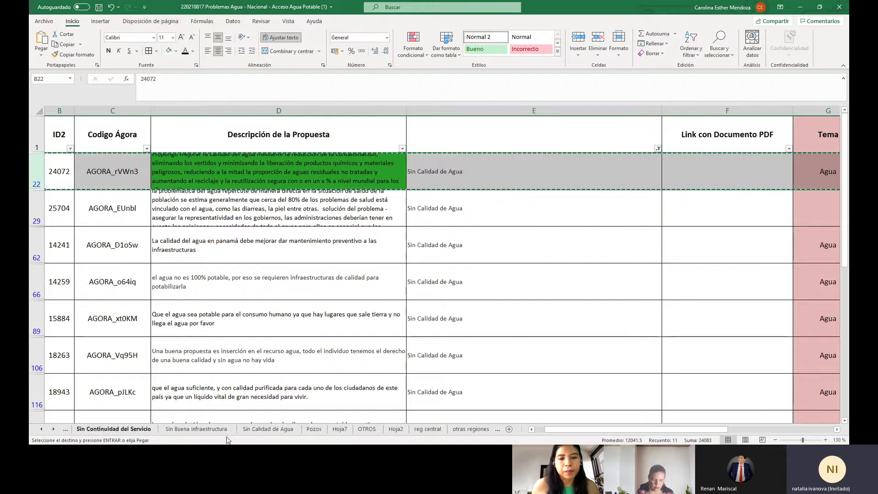
pyautogui.click(367, 429)
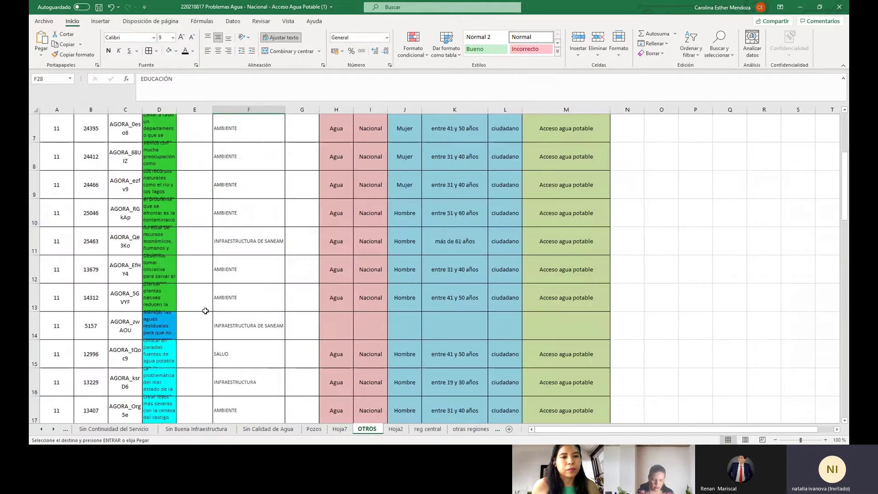
pyautogui.scroll(-5, 206, 313)
pyautogui.scroll(-3, 206, 312)
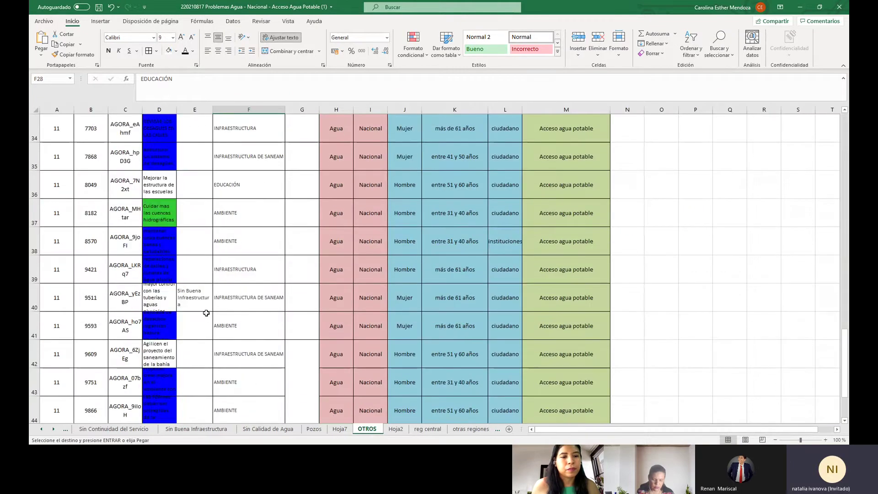
pyautogui.scroll(-3, 207, 313)
pyautogui.rightClick(31, 174)
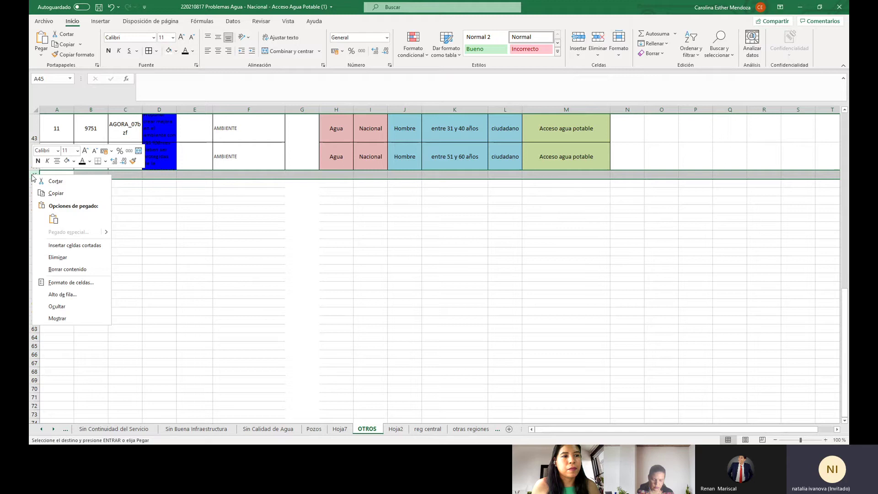
pyautogui.click(51, 219)
# Move cells G45:L45 one column over to H45:M45 so they line up with the columns of the rows above.
pyautogui.moveTo(299, 185); pyautogui.dragTo(490, 190)
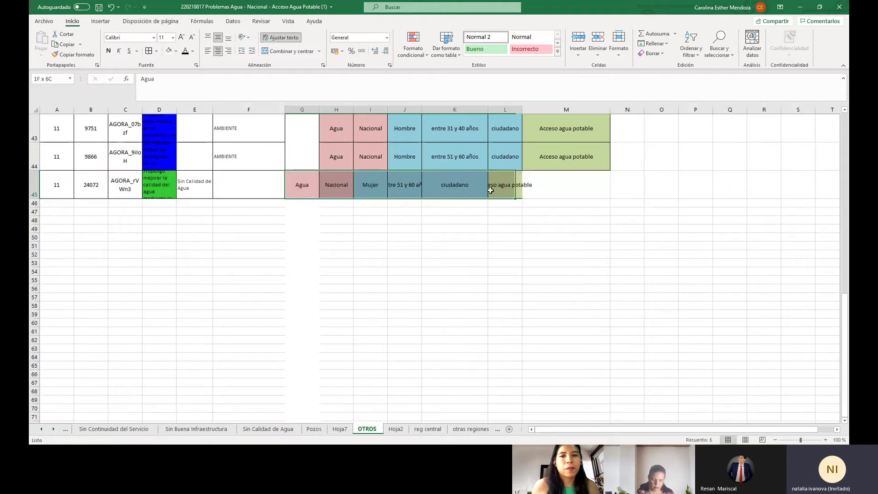
pyautogui.rightClick(507, 188)
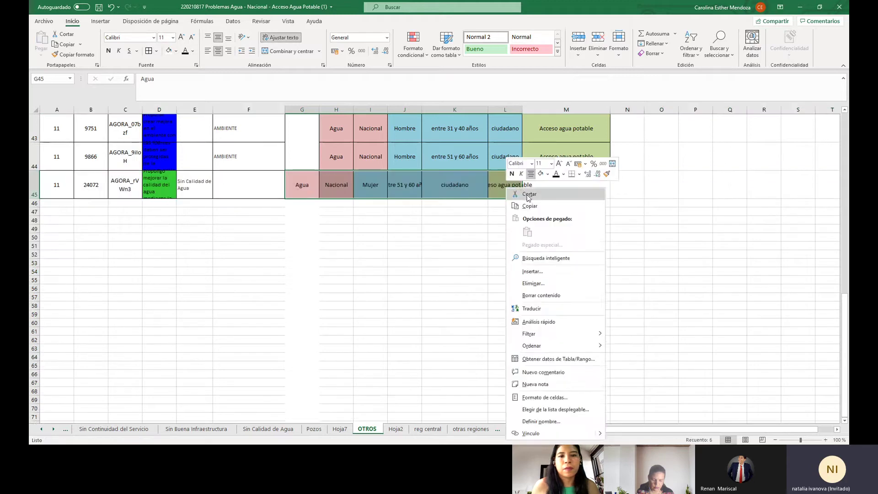
pyautogui.click(516, 192)
pyautogui.moveTo(335, 184); pyautogui.dragTo(558, 184)
pyautogui.rightClick(557, 183)
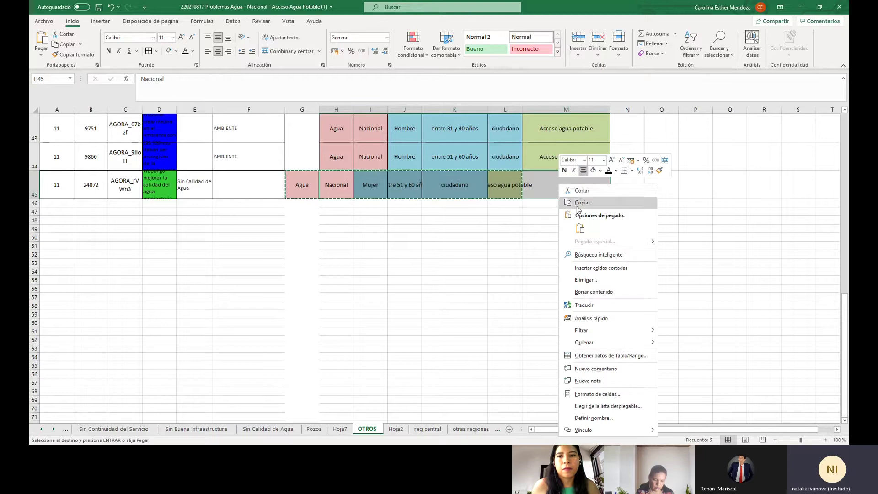
pyautogui.click(580, 228)
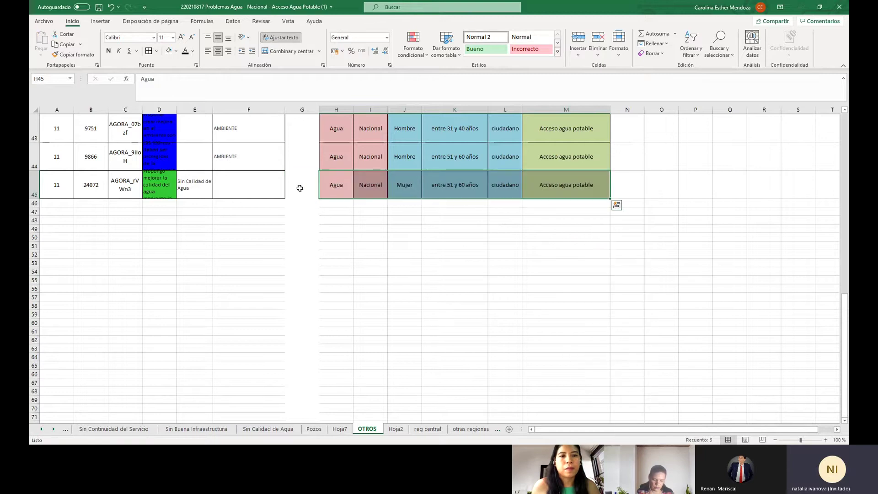
# Add borders to the blank column G cells down to G45 and enter AMBIENTE as the category in F45 of the OTROS sheet.
pyautogui.moveTo(300, 188); pyautogui.dragTo(302, 240)
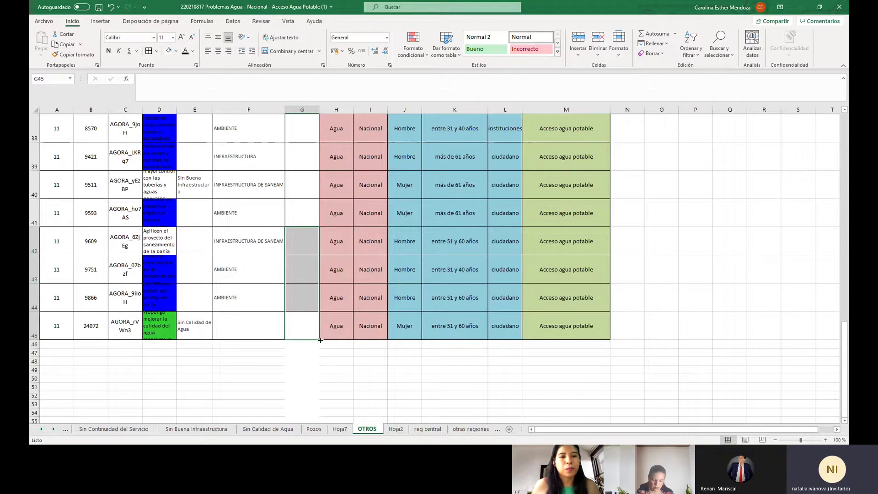
pyautogui.click(235, 331)
pyautogui.write('AMBIENTE')
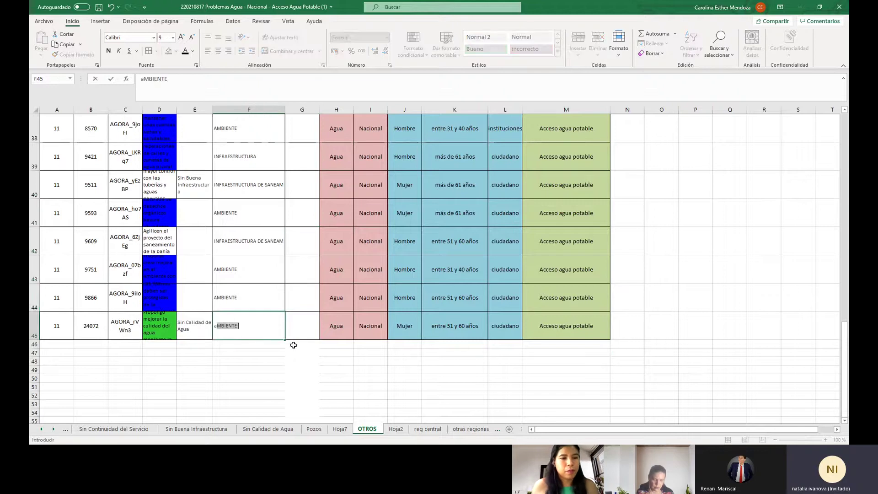
pyautogui.click(295, 351)
# Delete the emptied row 22 from the PROBLEMAS NACIONALES sheet.
pyautogui.click(41, 429)
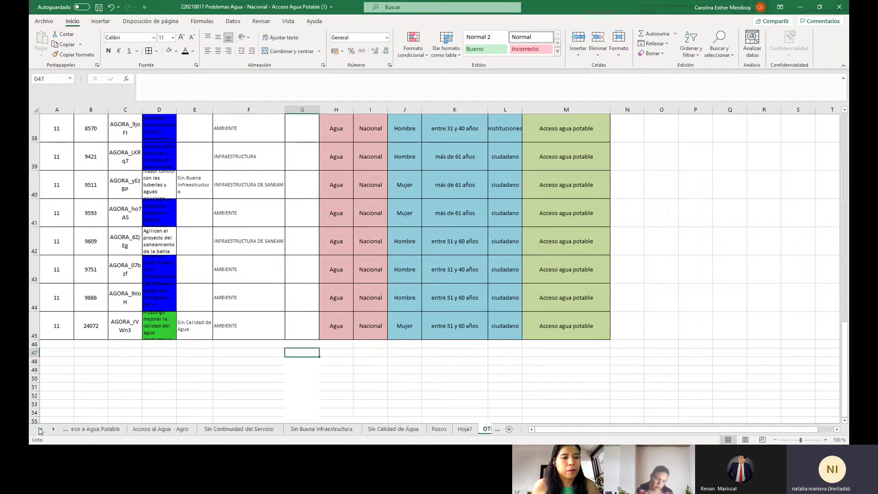
pyautogui.click(101, 431)
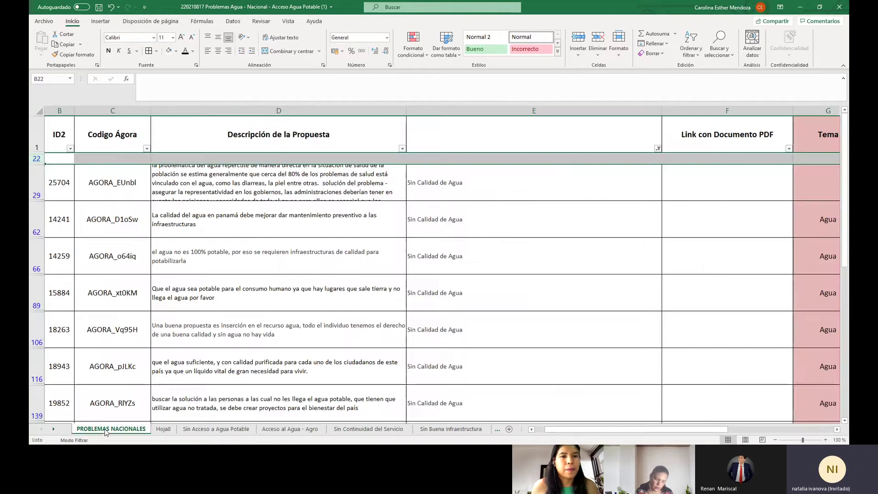
pyautogui.rightClick(37, 160)
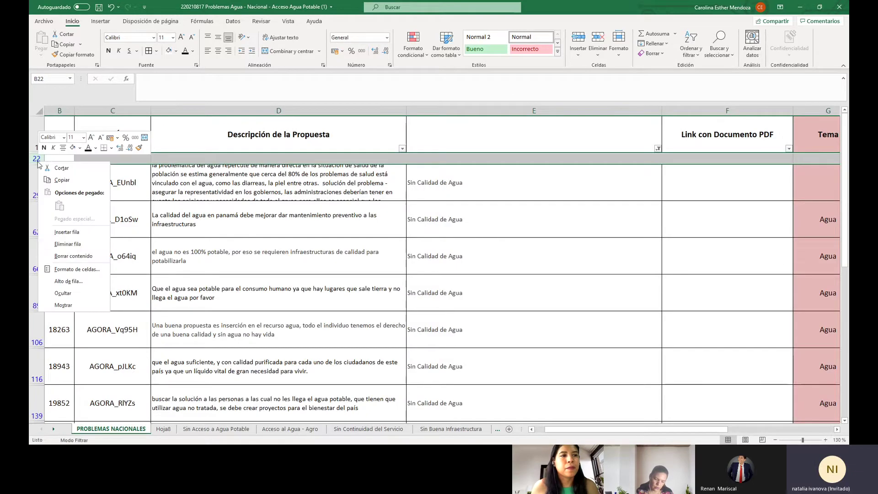
pyautogui.click(62, 245)
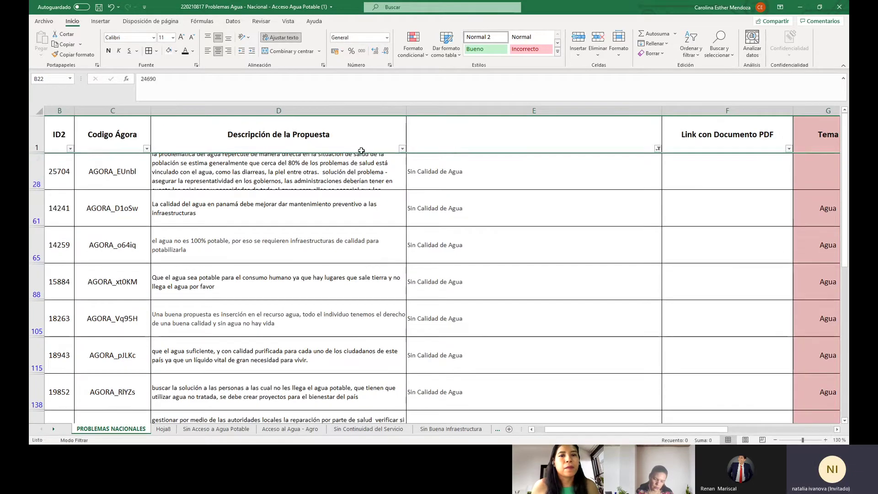
pyautogui.click(373, 157)
pyautogui.scroll(-2, 398, 178)
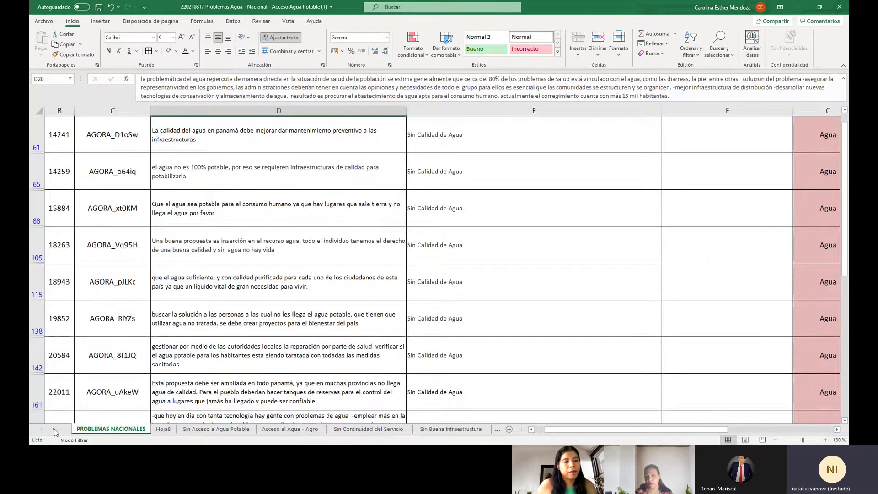
# Delete row 4, which holds the green water-quality proposal, from the Sin Calidad de Agua sheet.
pyautogui.click(54, 429)
pyautogui.click(54, 428)
pyautogui.click(417, 428)
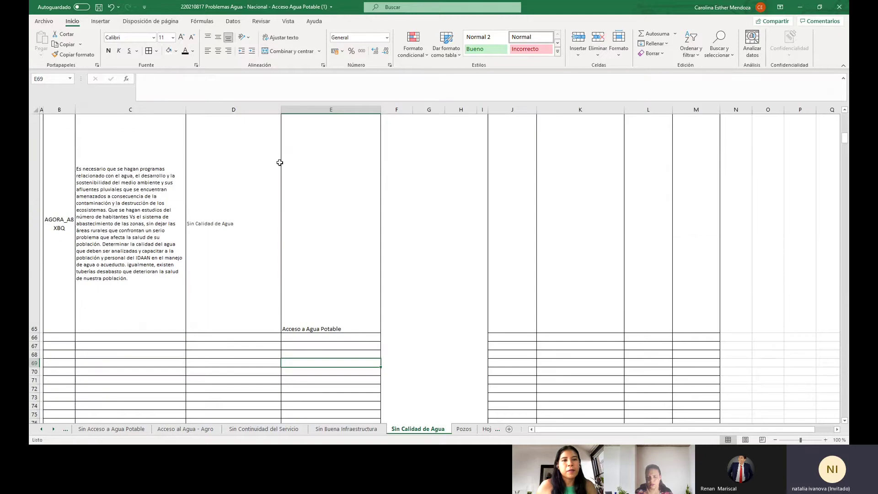
pyautogui.scroll(20, 114, 205)
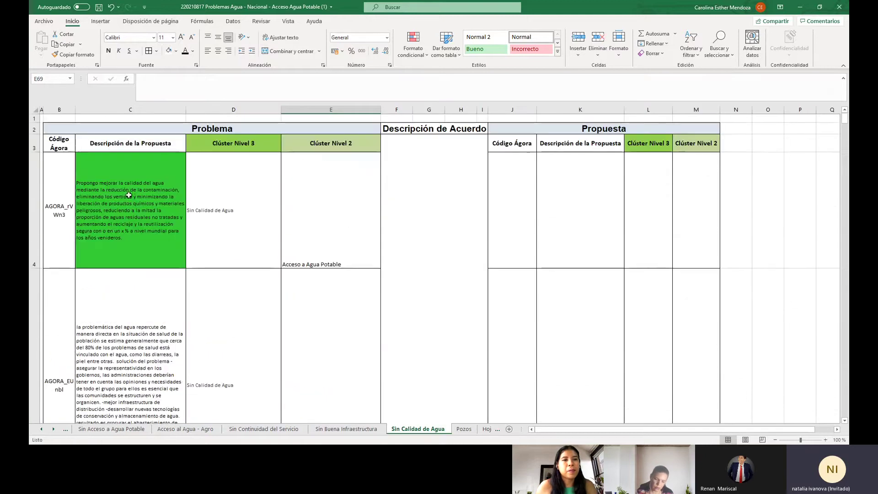
pyautogui.rightClick(29, 212)
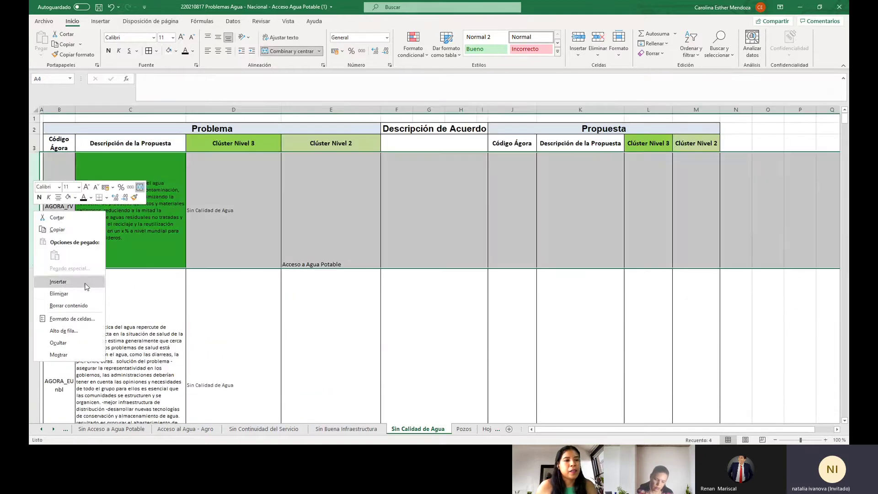
pyautogui.click(54, 293)
pyautogui.click(316, 212)
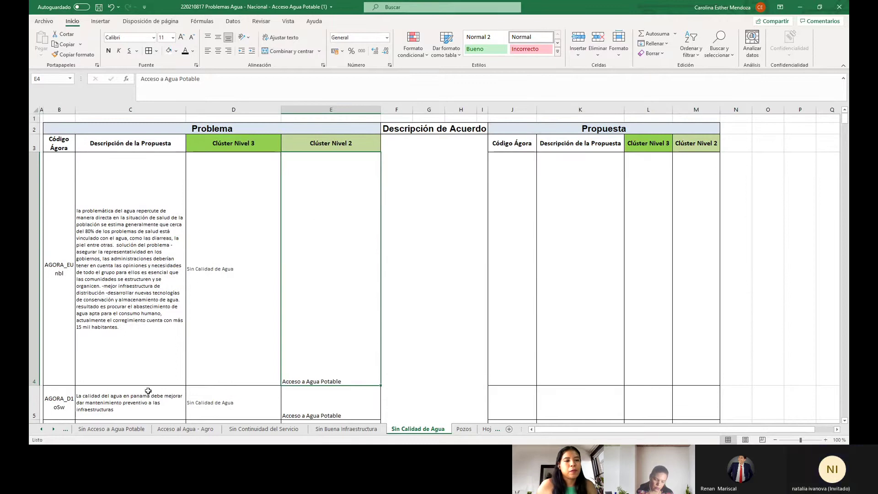
# Return to PROBLEMAS NACIONALES and look over the remaining Sin Calidad de Agua proposals.
pyautogui.click(40, 428)
pyautogui.click(40, 429)
pyautogui.click(39, 432)
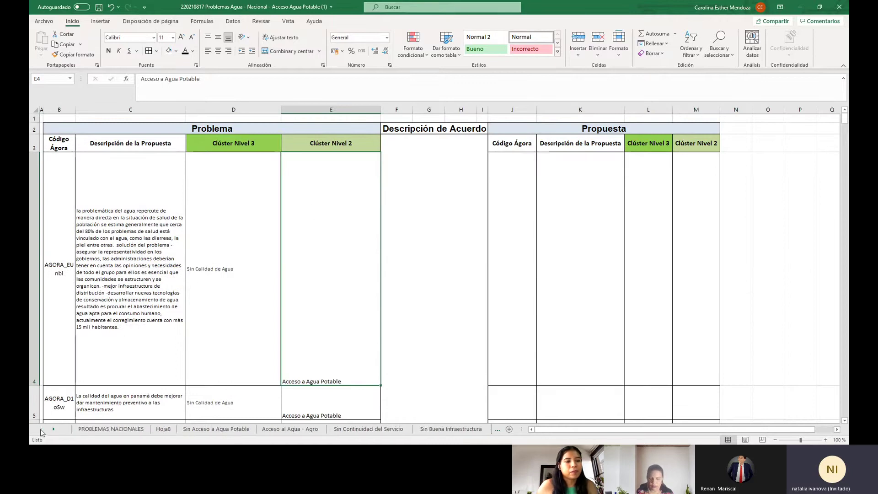
pyautogui.click(101, 429)
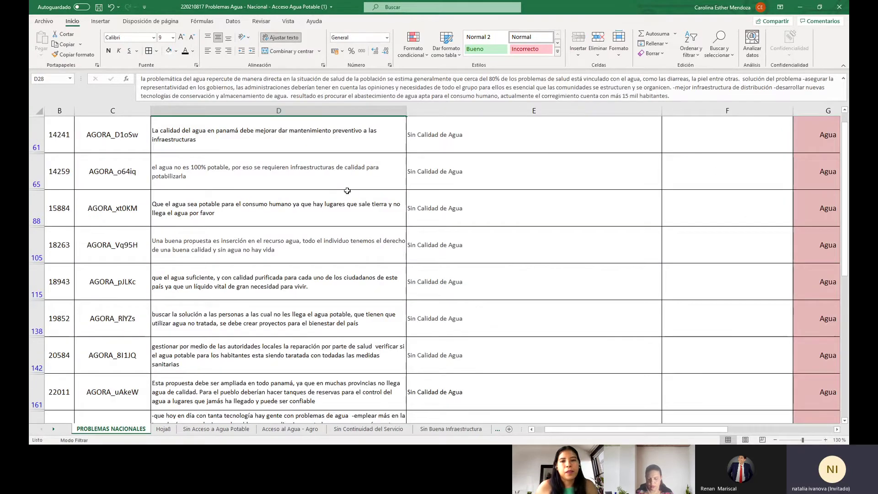
pyautogui.scroll(1, 446, 164)
pyautogui.scroll(-1, 450, 164)
pyautogui.scroll(1, 526, 196)
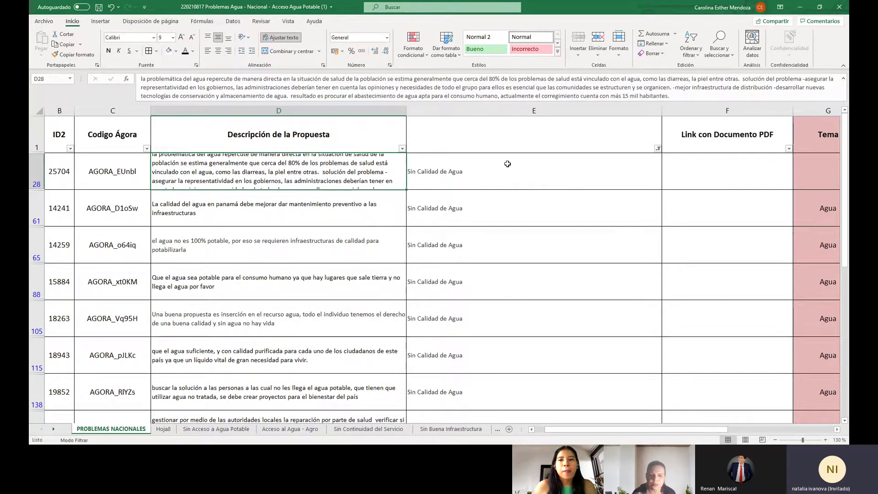
# Switch the category filter in column E from Sin Calidad de Agua to Sin Acceso a Agua - Agro.
pyautogui.click(657, 149)
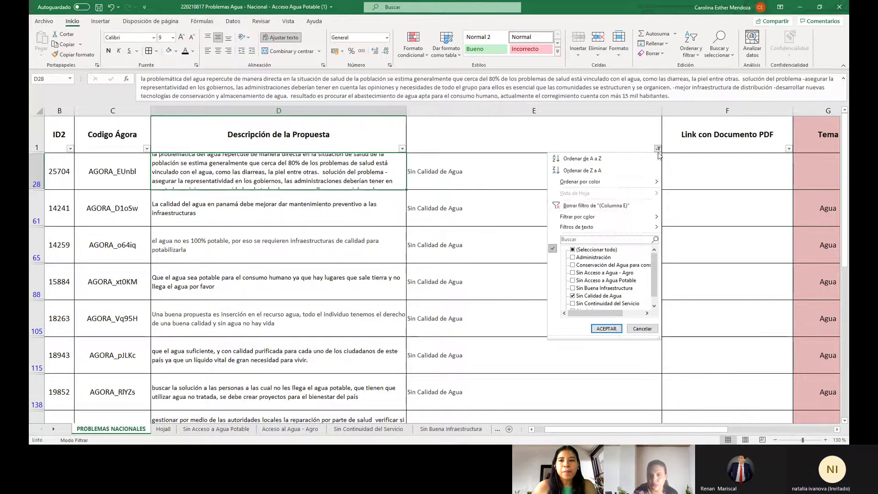
pyautogui.click(595, 206)
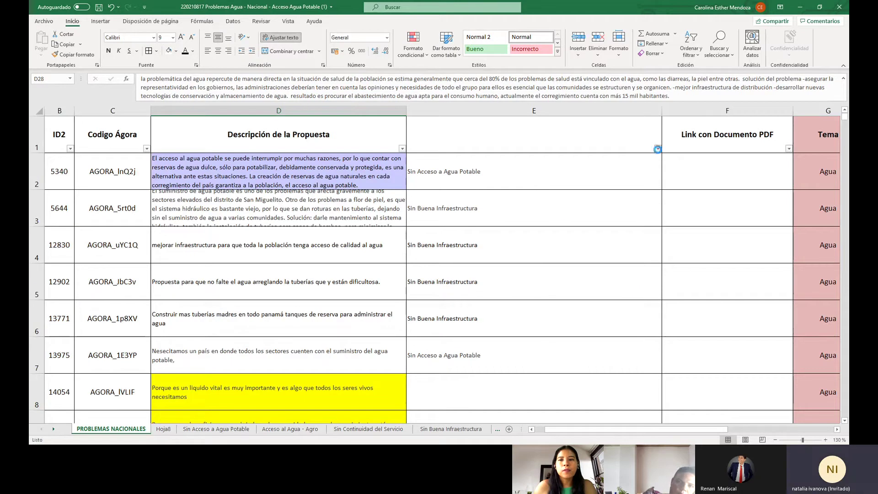
pyautogui.click(657, 148)
pyautogui.click(571, 249)
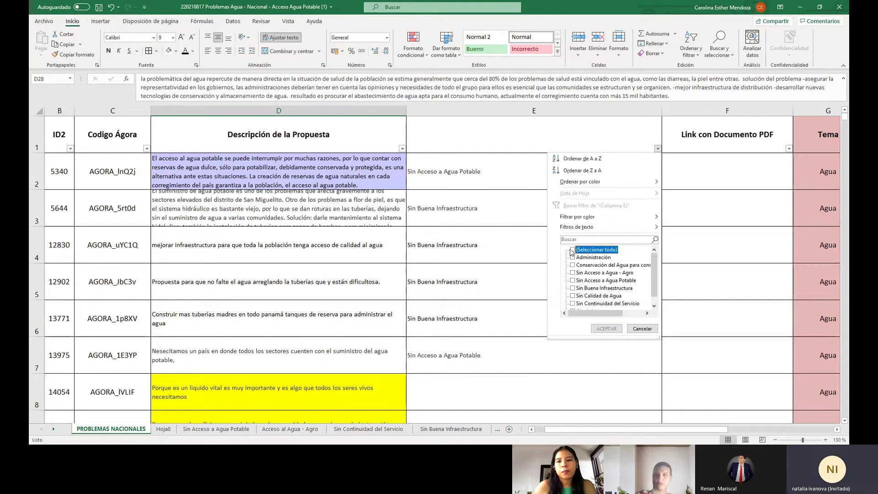
pyautogui.click(580, 272)
pyautogui.click(606, 329)
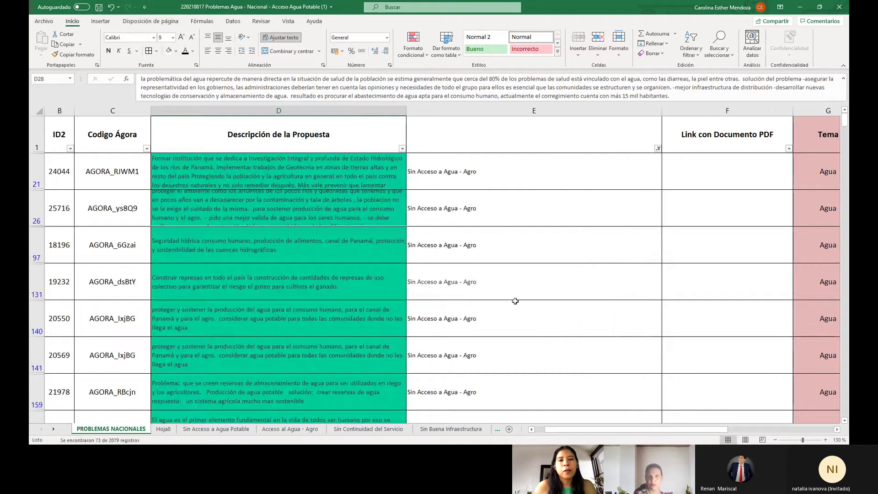
# Look through the first Sin Acceso a Agua - Agro proposals and read the descriptions in rows 227 and 233.
pyautogui.scroll(-5, 317, 192)
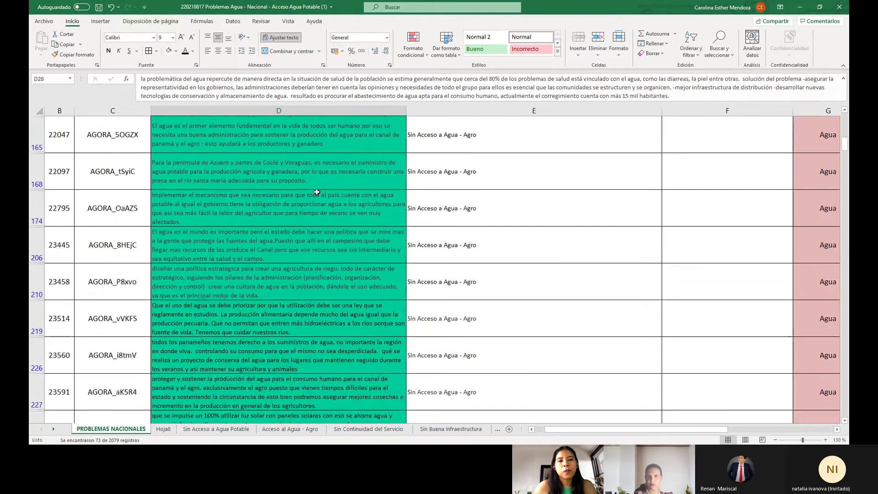
pyautogui.scroll(-5, 317, 192)
pyautogui.click(317, 192)
pyautogui.click(375, 249)
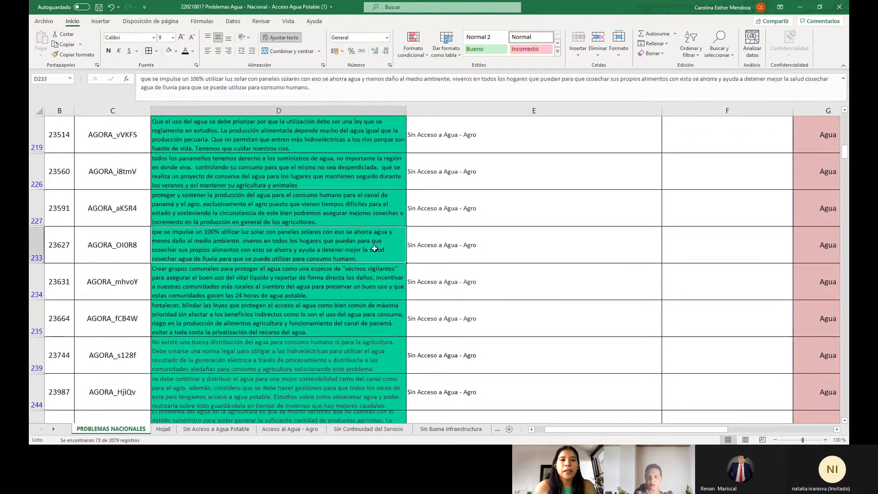
pyautogui.click(342, 216)
pyautogui.scroll(-1, 351, 231)
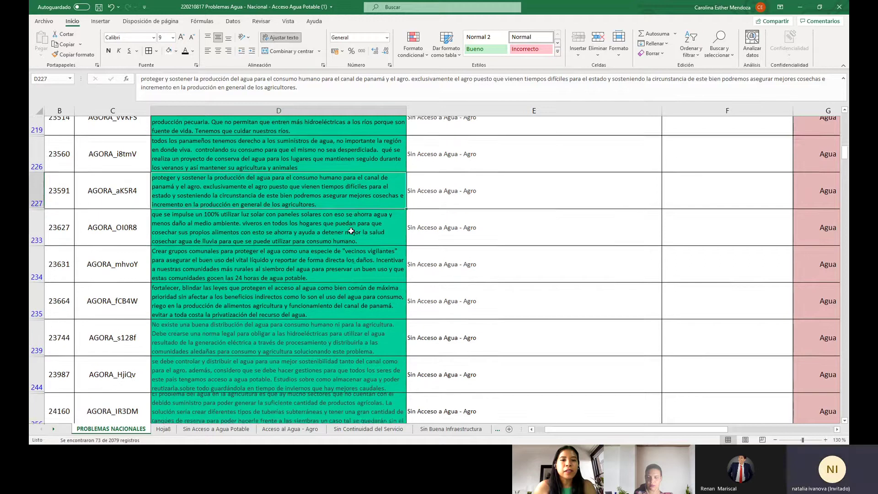
pyautogui.click(353, 245)
pyautogui.click(349, 213)
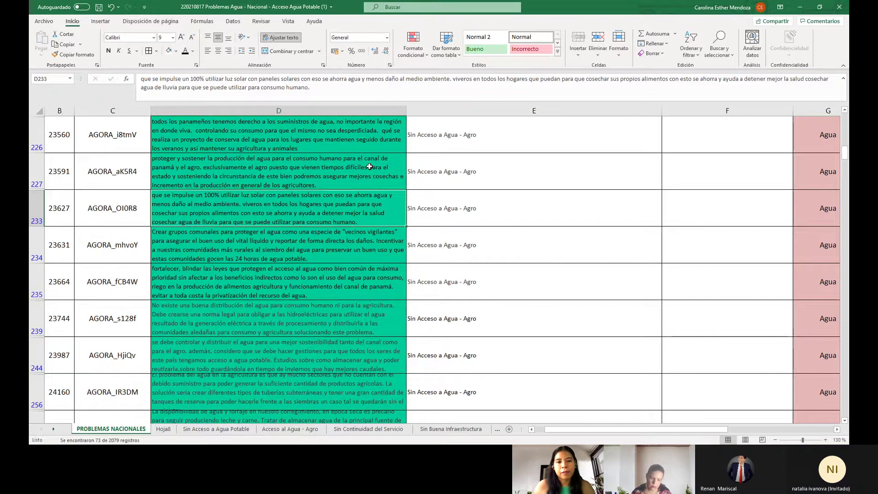
# Examine the rest of the Sin Acceso a Agua - Agro proposals through the last rows, including the description in row 1037.
pyautogui.scroll(-2, 369, 166)
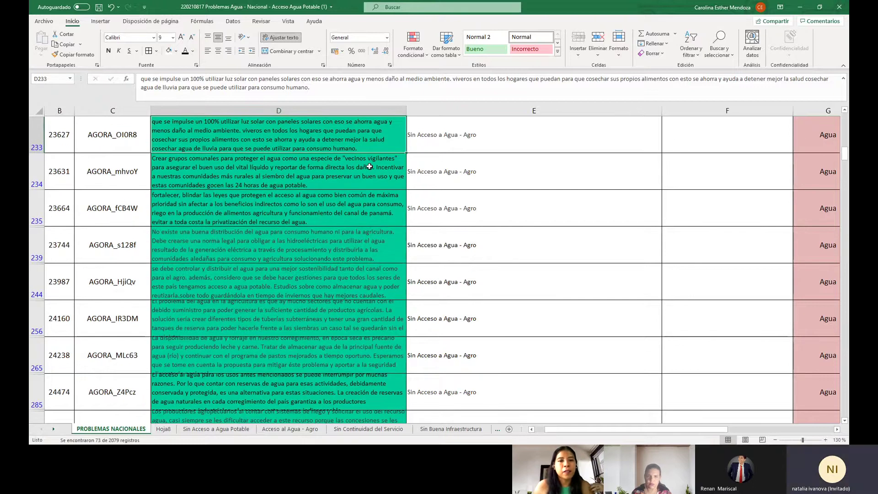
pyautogui.scroll(-6, 369, 166)
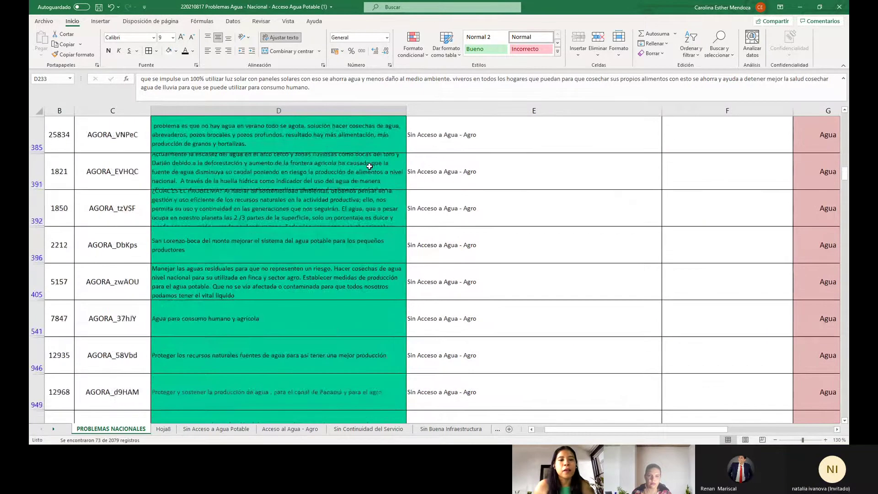
pyautogui.scroll(-2, 366, 183)
pyautogui.scroll(-3, 279, 352)
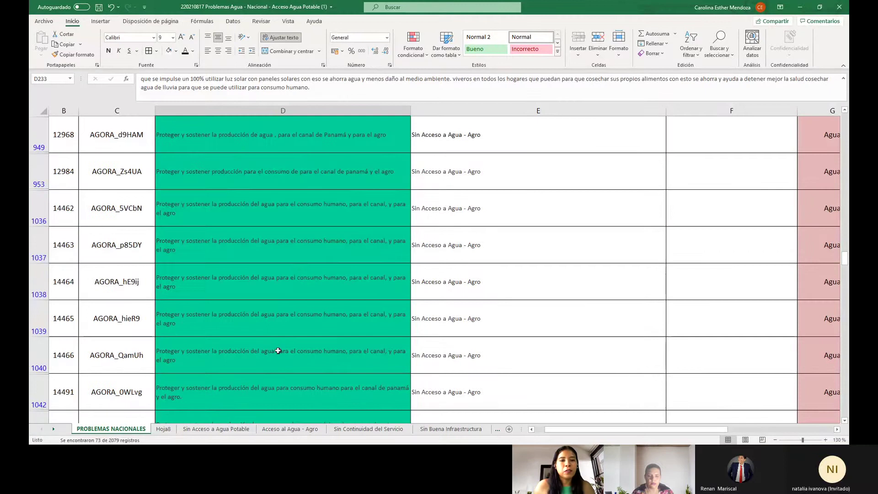
pyautogui.click(302, 259)
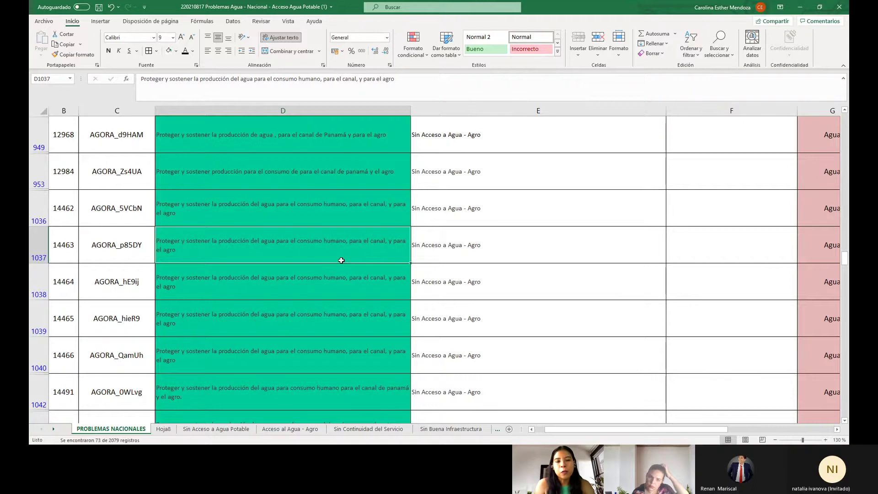
pyautogui.scroll(-3, 358, 308)
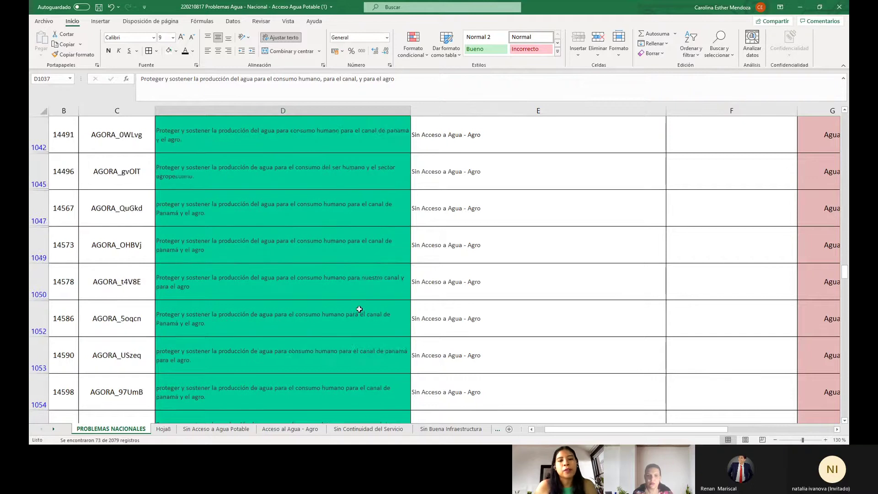
pyautogui.scroll(-4, 359, 309)
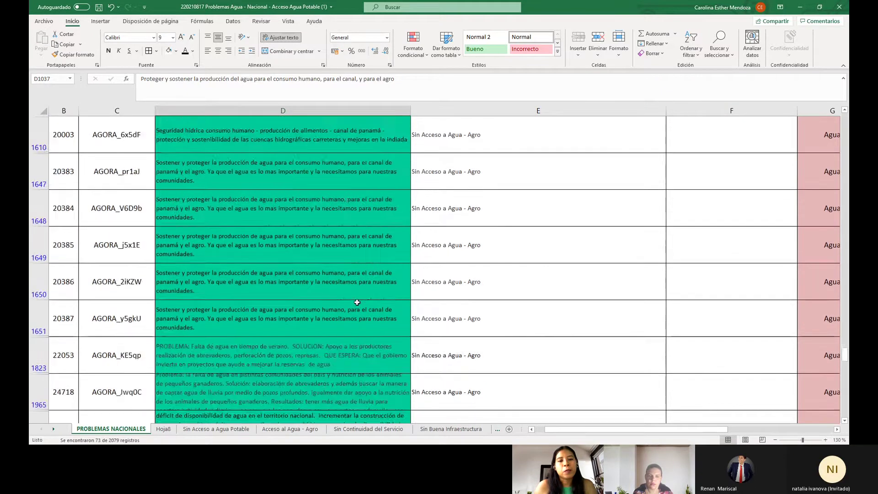
pyautogui.scroll(-4, 357, 302)
pyautogui.scroll(1, 359, 301)
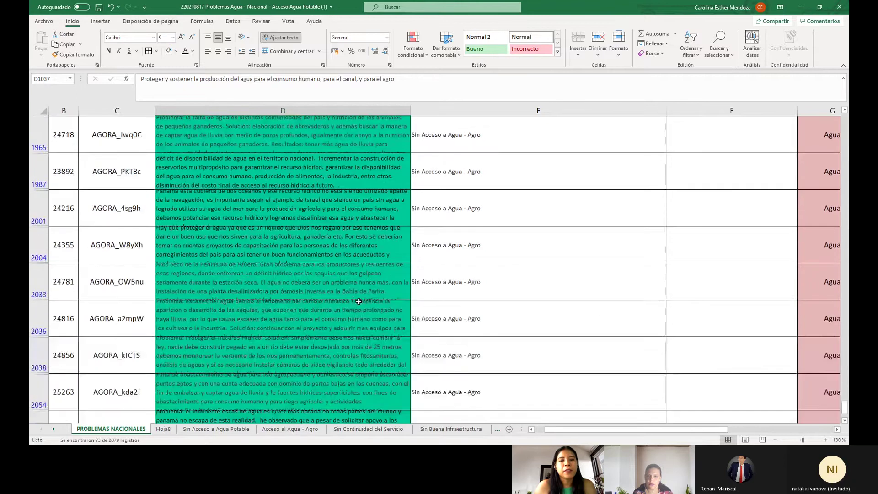
pyautogui.scroll(10, 359, 301)
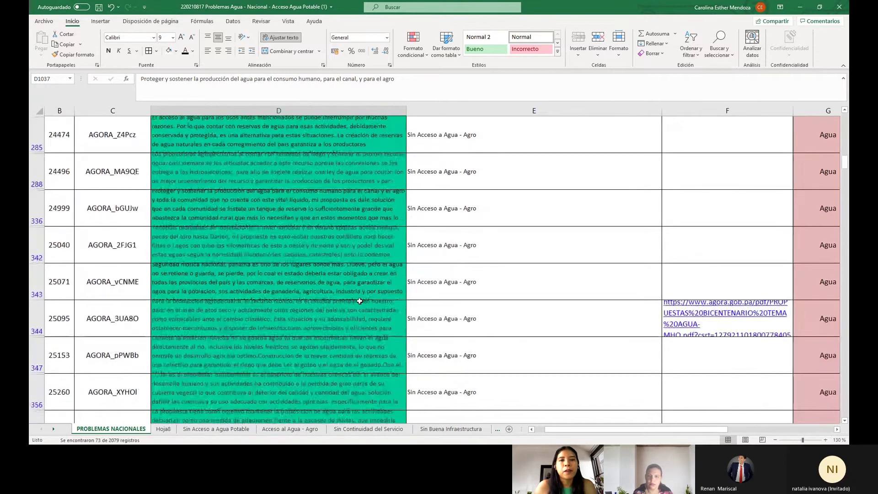
pyautogui.scroll(5, 359, 301)
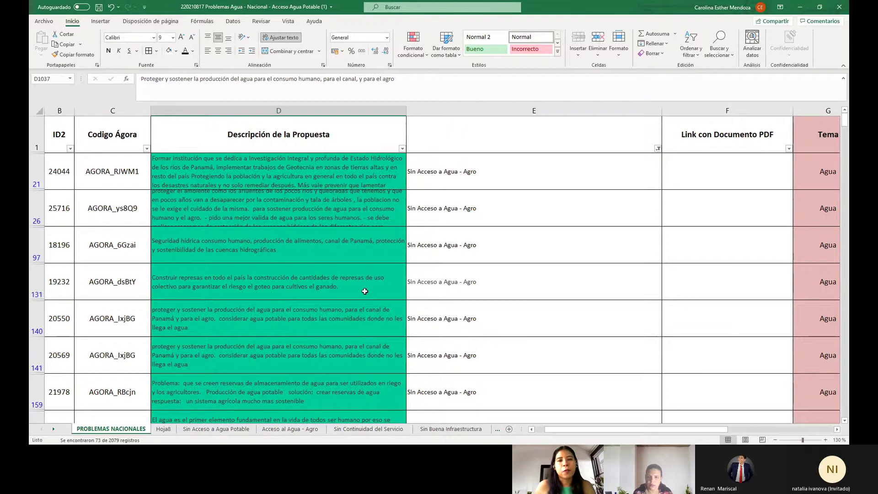
# Switch the category filter in column E from Sin Acceso a Agua - Agro to Conservación del Agua para consumo Humano.
pyautogui.click(659, 148)
pyautogui.click(596, 203)
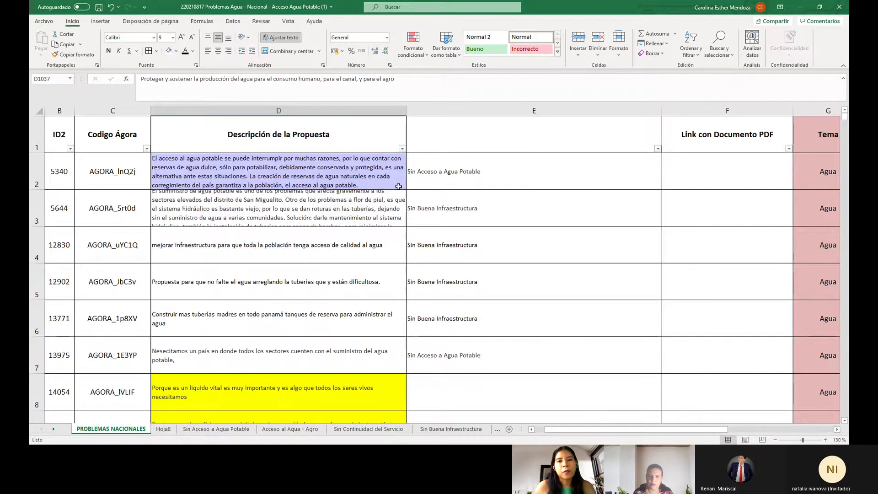
pyautogui.click(658, 149)
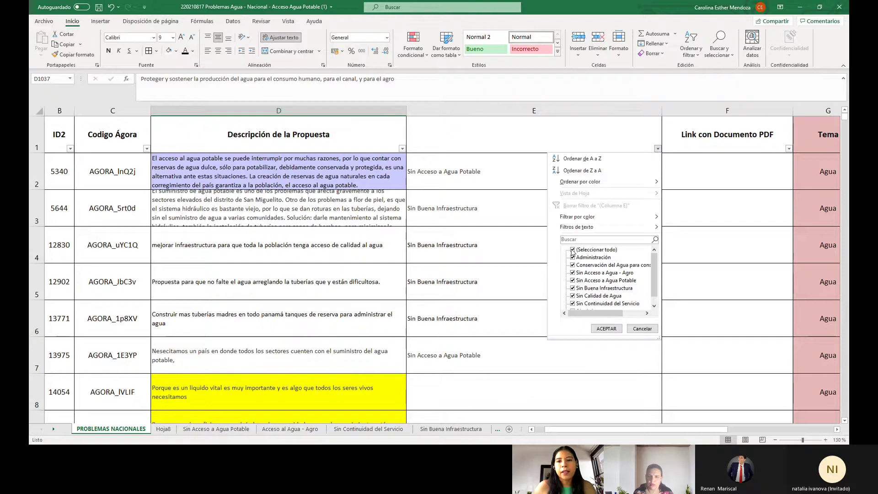
pyautogui.click(573, 250)
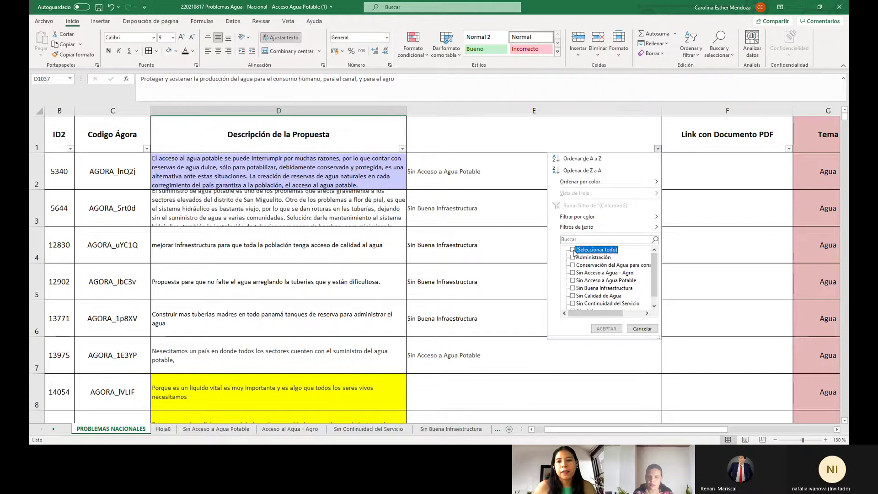
pyautogui.click(573, 303)
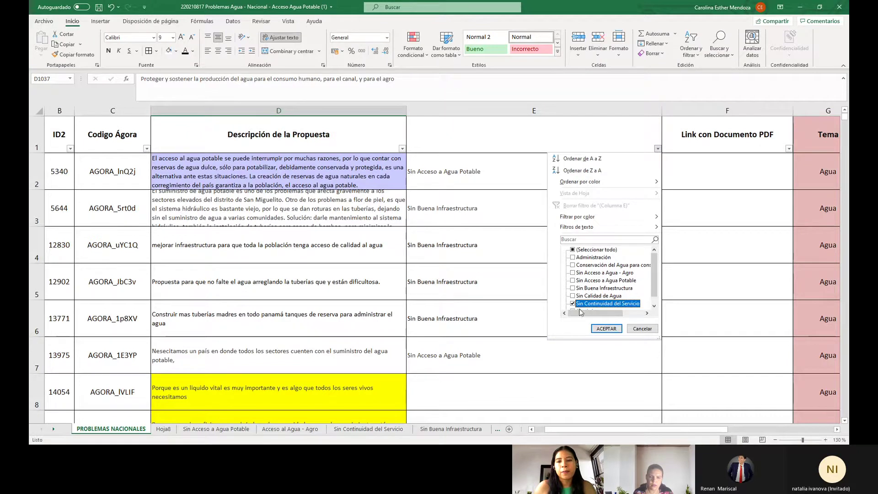
pyautogui.click(573, 303)
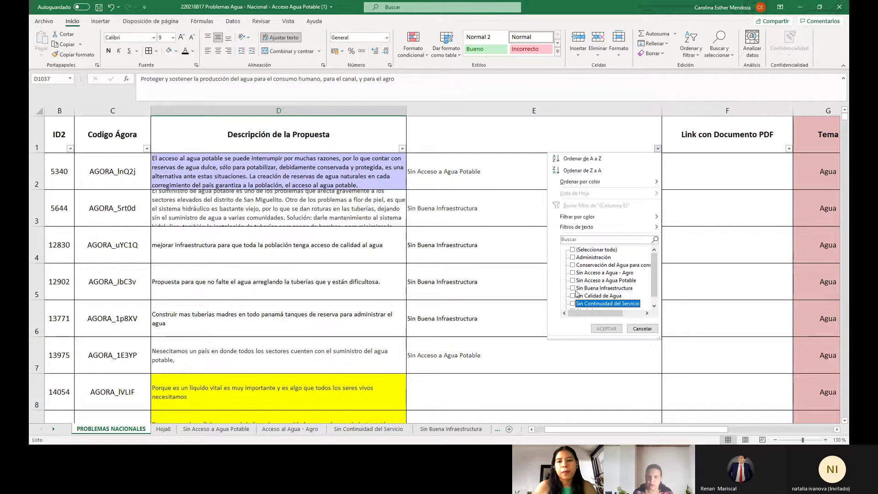
pyautogui.click(572, 265)
pyautogui.click(606, 328)
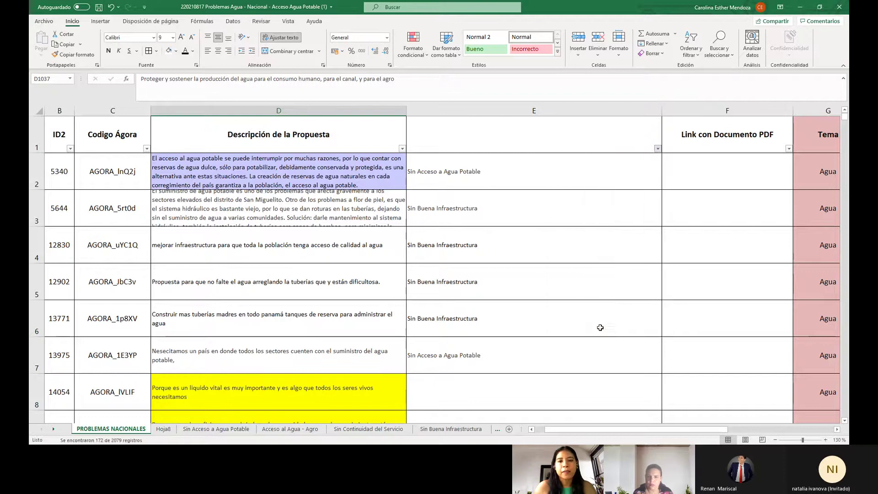
# Look through the first Conservación del Agua para consumo Humano proposals and read the descriptions in rows 23 and 48.
pyautogui.click(431, 181)
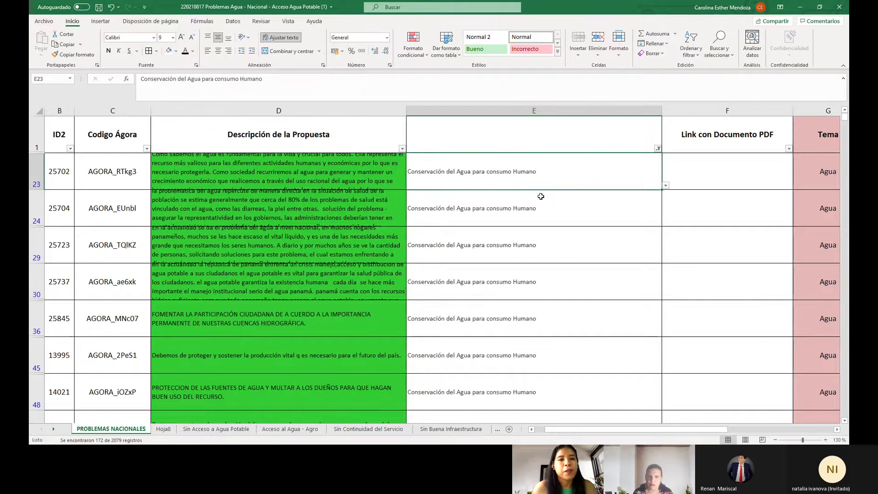
pyautogui.click(341, 174)
pyautogui.scroll(-1, 340, 174)
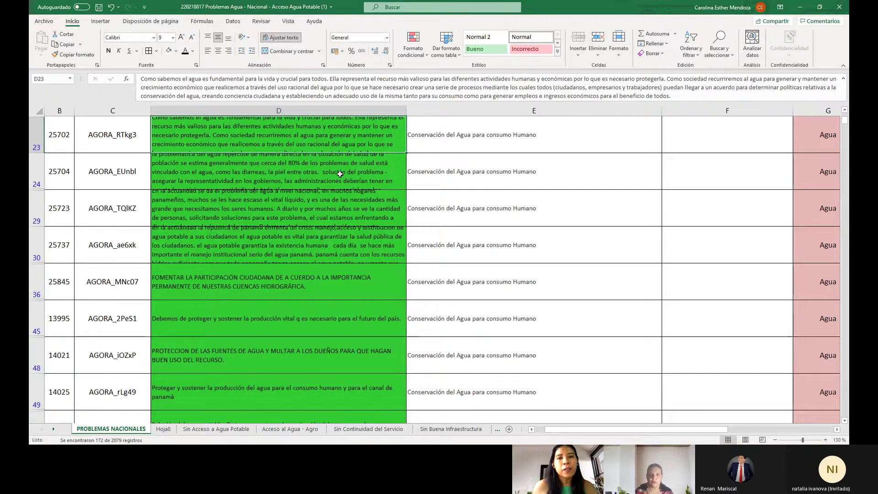
pyautogui.click(461, 133)
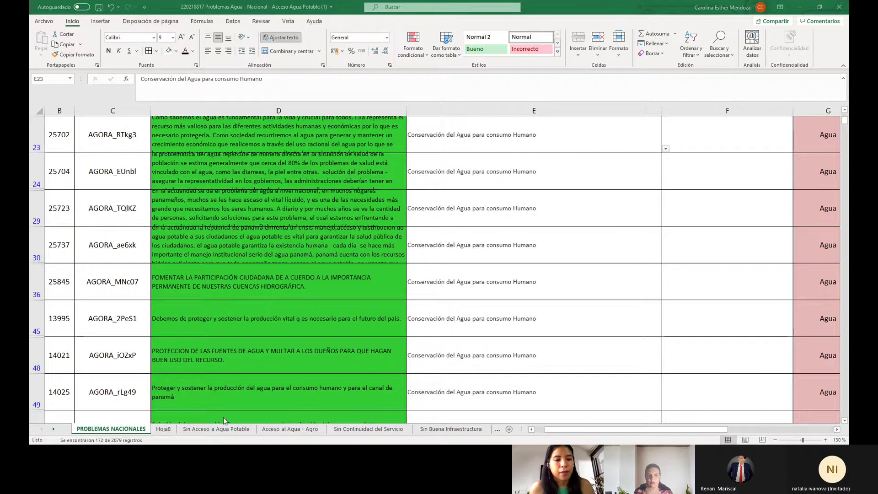
pyautogui.click(318, 356)
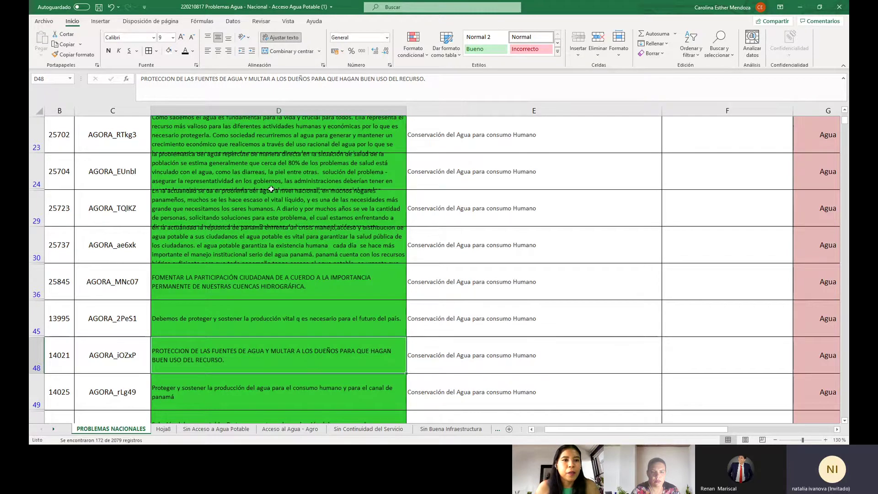
pyautogui.scroll(1, 271, 189)
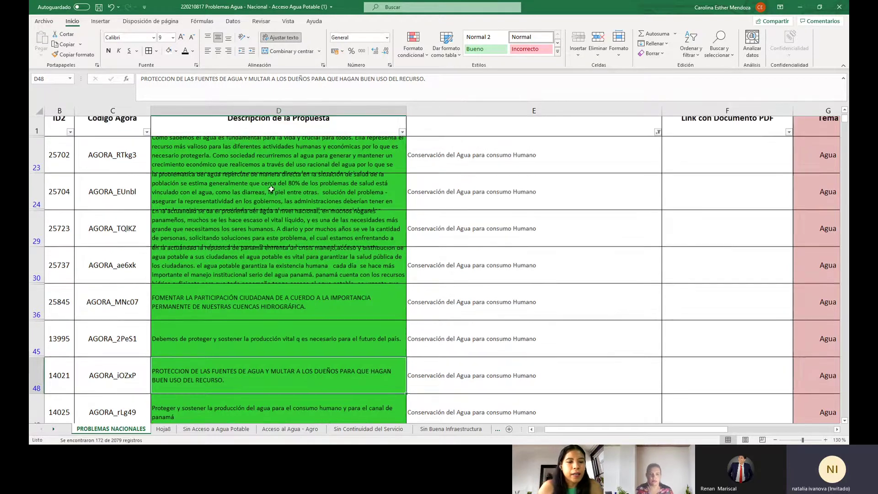
# Open the Hoja7 sheet and widen column E, Clúster Nivel 2 of the Problema section.
pyautogui.click(55, 429)
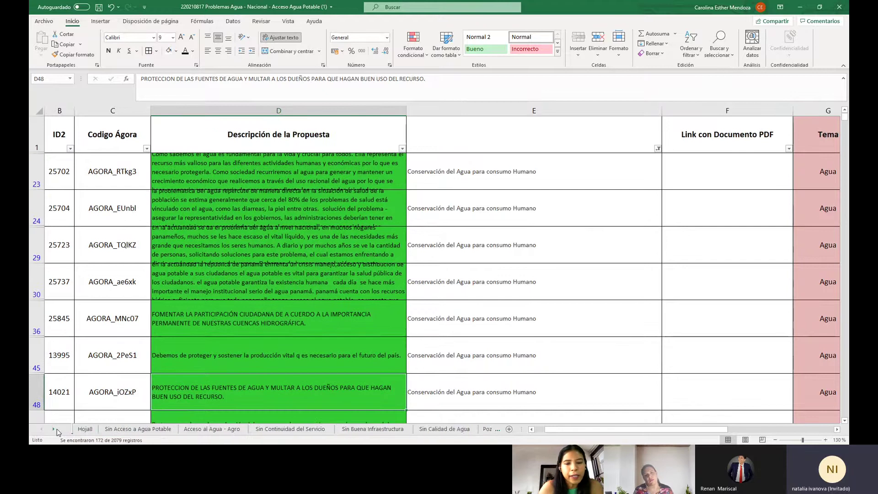
pyautogui.click(54, 428)
pyautogui.click(54, 429)
pyautogui.click(54, 428)
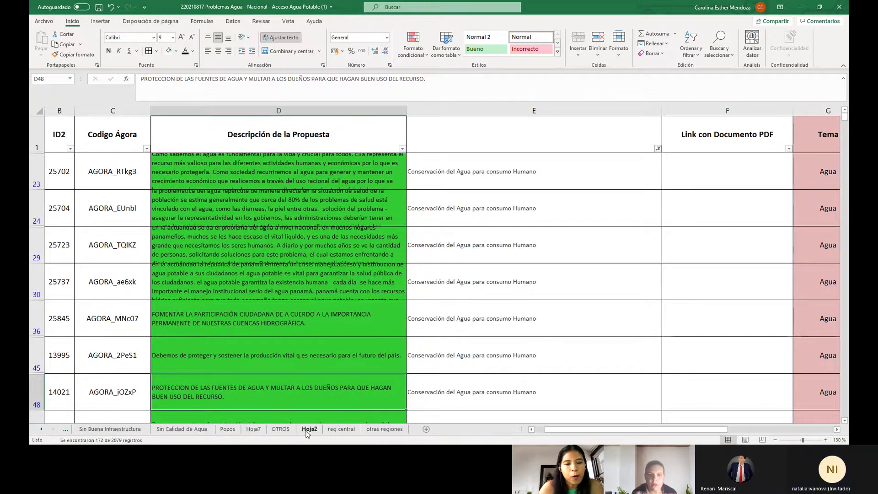
pyautogui.click(256, 432)
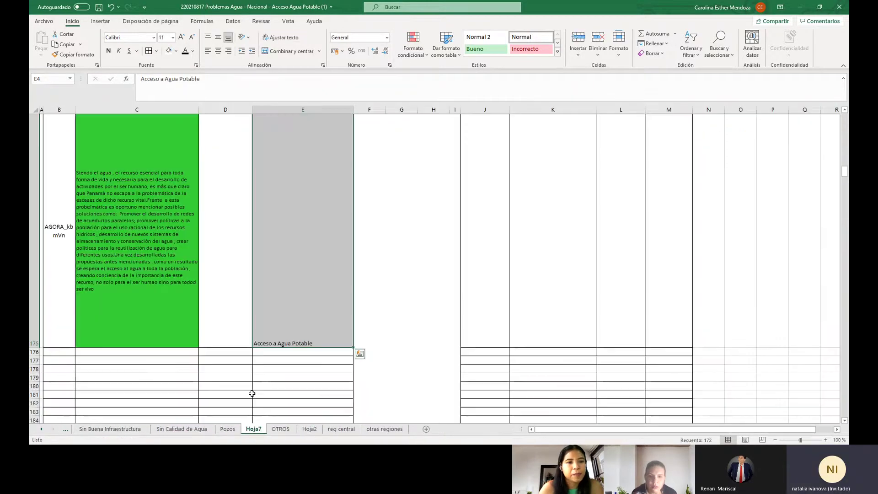
pyautogui.scroll(20, 337, 245)
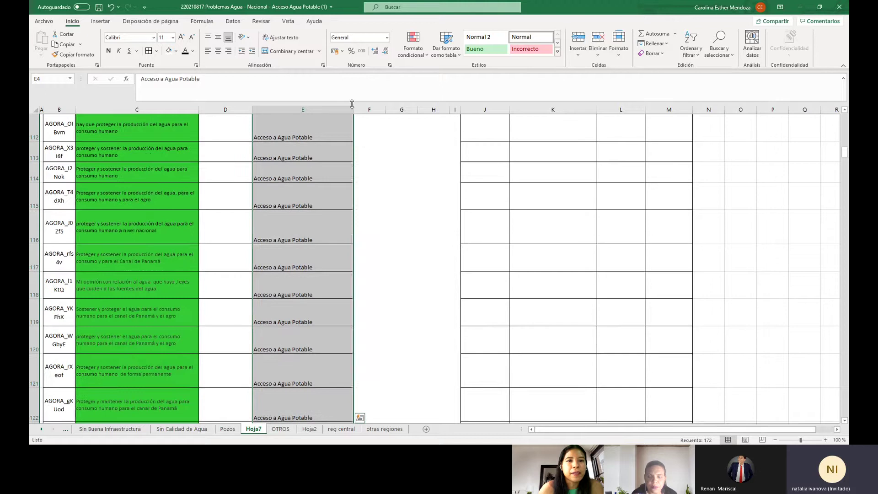
pyautogui.moveTo(352, 108); pyautogui.dragTo(430, 112)
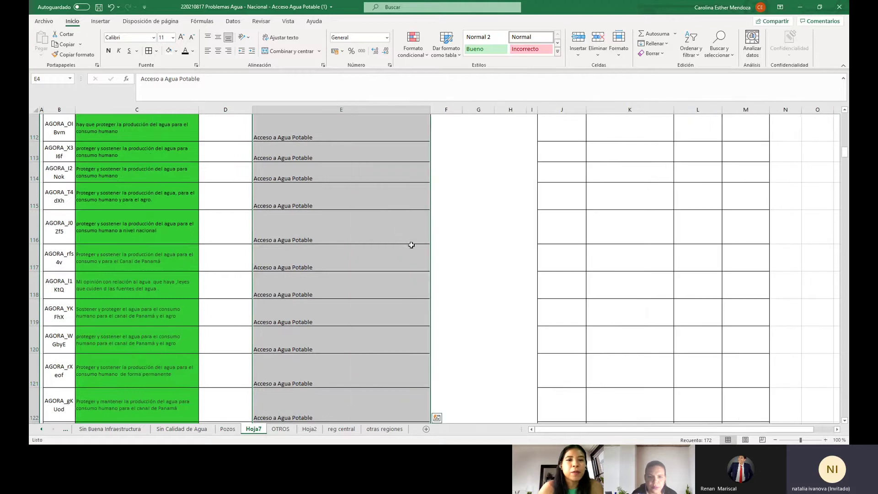
# Return to the first proposal on Hoja7 and widen column D, Clúster Nivel 3 of the Problema section.
pyautogui.scroll(17, 284, 233)
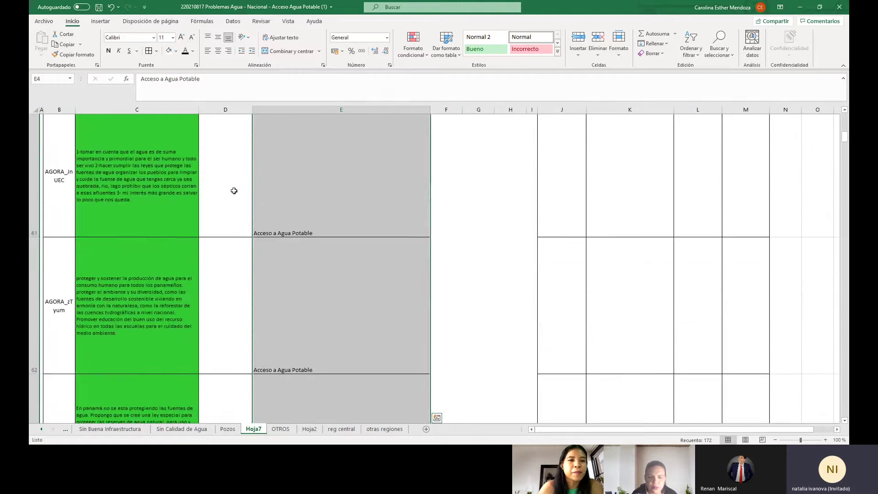
pyautogui.click(234, 191)
pyautogui.scroll(20, 236, 194)
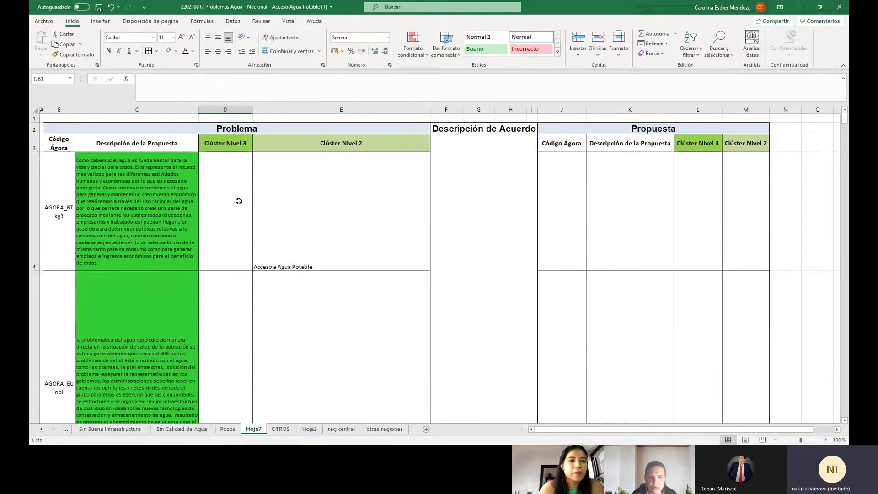
pyautogui.click(196, 219)
pyautogui.click(236, 221)
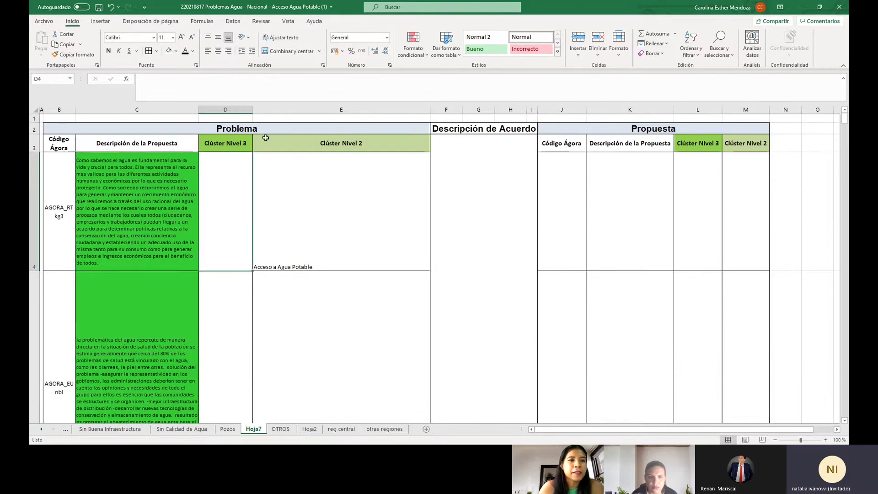
pyautogui.moveTo(252, 110); pyautogui.dragTo(329, 117)
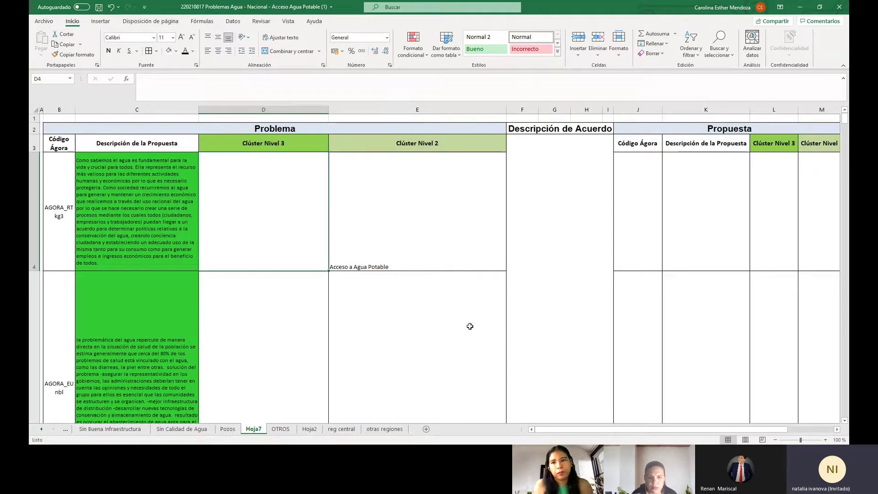
# Return to PROBLEMAS NACIONALES and read the water conservation proposals in rows 24 and 29.
pyautogui.click(42, 429)
pyautogui.click(41, 430)
pyautogui.click(42, 429)
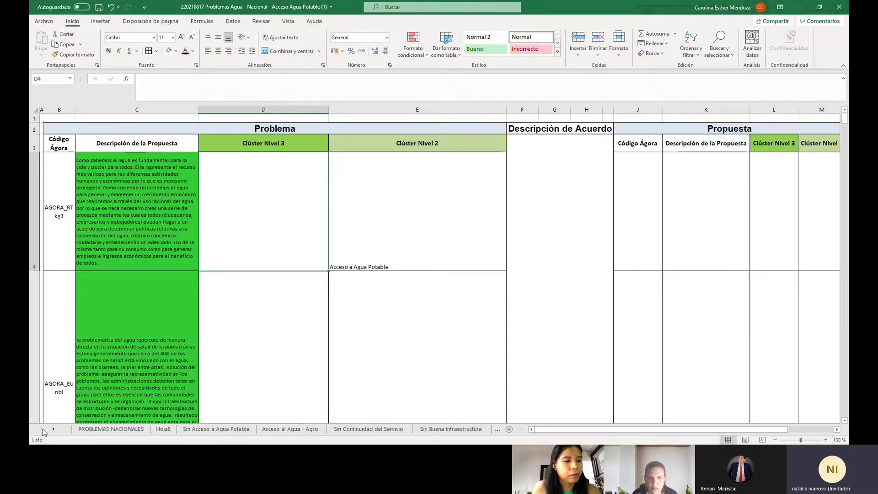
pyautogui.click(111, 428)
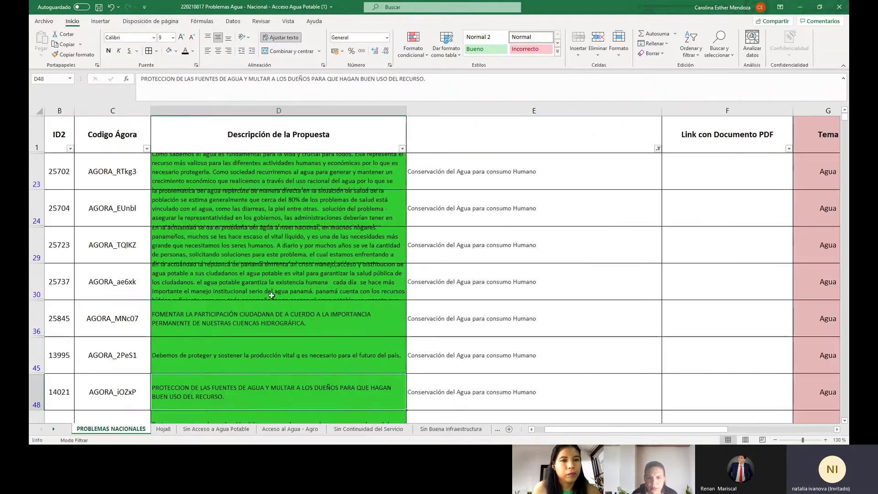
pyautogui.click(323, 214)
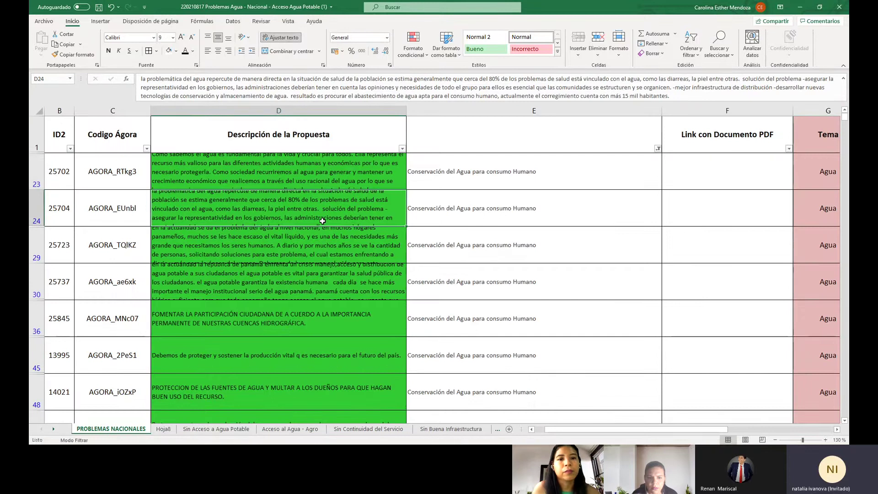
pyautogui.click(315, 238)
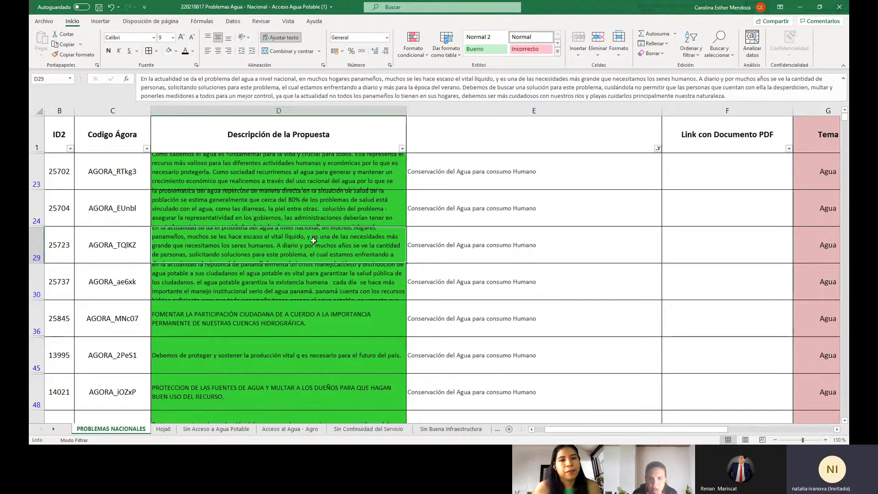
pyautogui.scroll(-1, 313, 243)
pyautogui.scroll(-1, 313, 243)
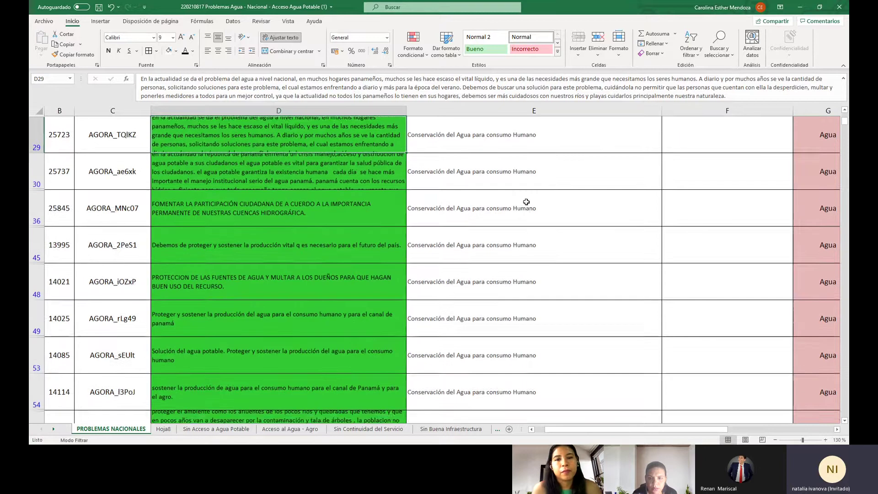
pyautogui.scroll(1, 526, 201)
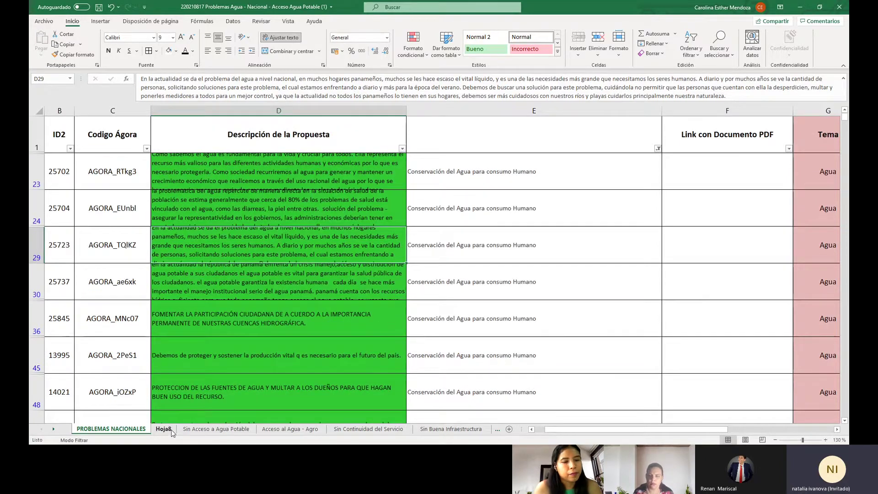
# On Hoja2, replace the category Conservación del Agua para consumo Humano in cell E9 with Gestión del Agua.
pyautogui.click(54, 429)
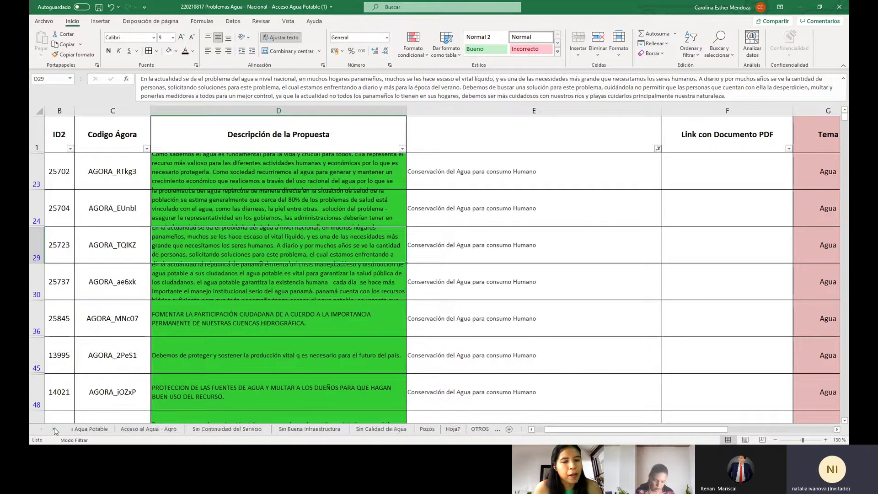
pyautogui.click(54, 430)
pyautogui.click(54, 430)
pyautogui.click(309, 429)
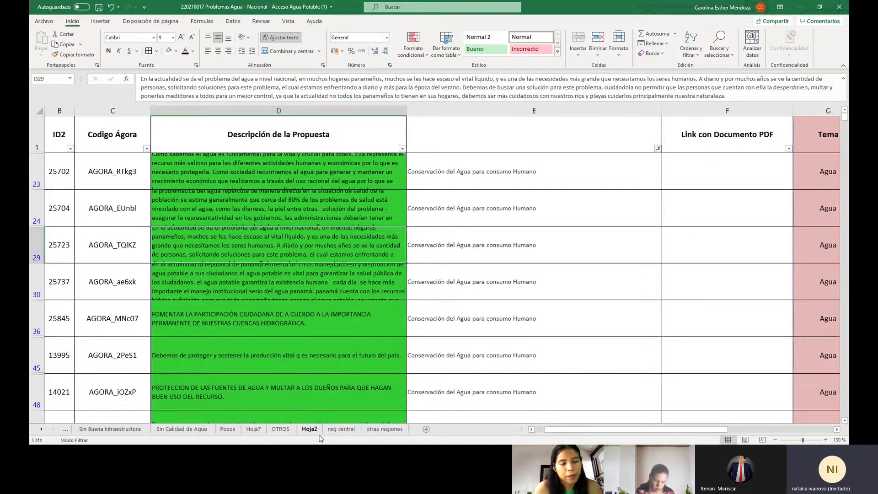
pyautogui.click(309, 429)
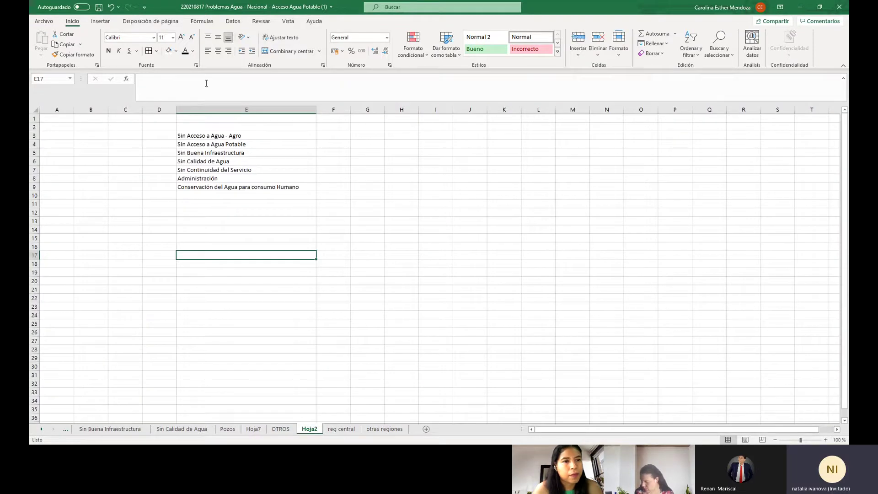
pyautogui.click(192, 187)
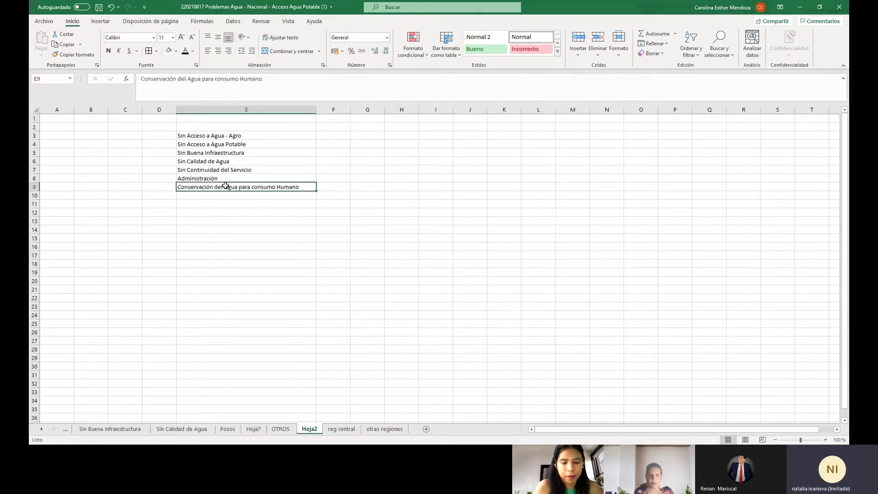
pyautogui.press('BackSpace')
pyautogui.write('Ges')
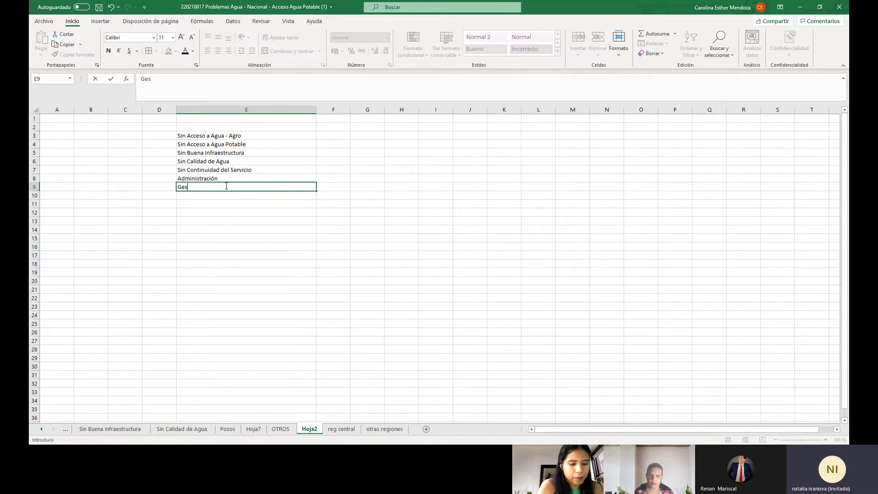
pyautogui.write('tión del Agua')
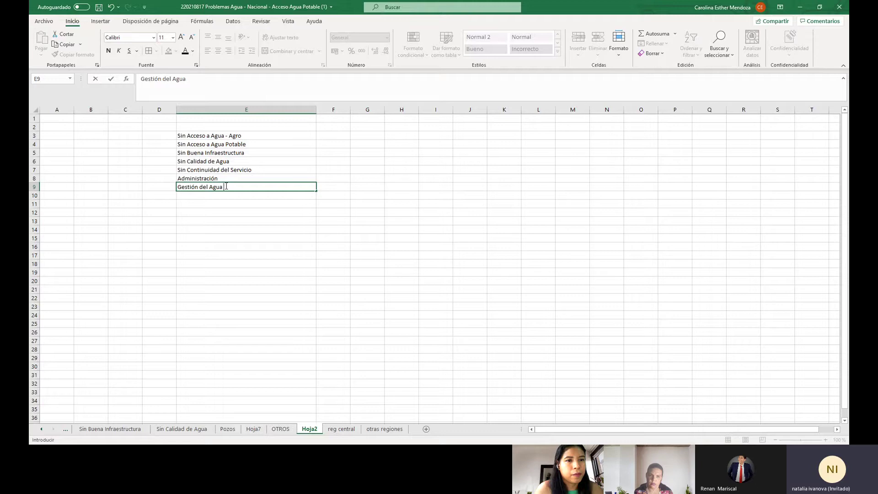
pyautogui.press('Return')
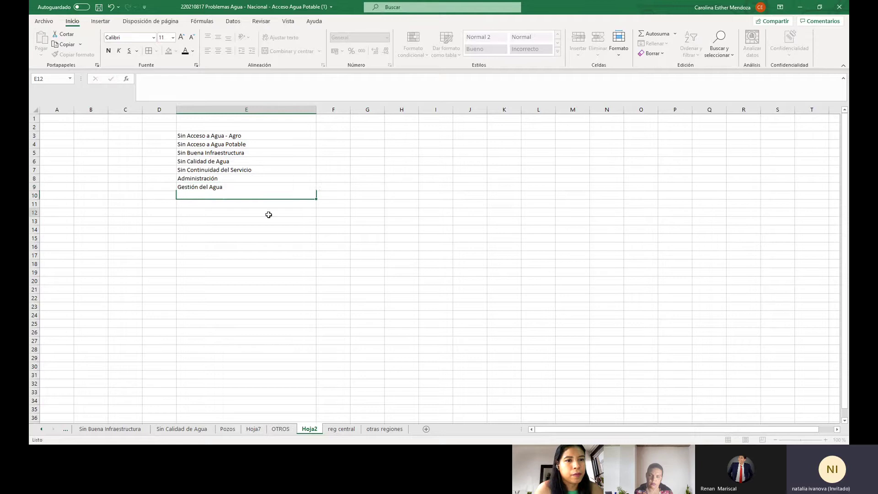
pyautogui.click(268, 212)
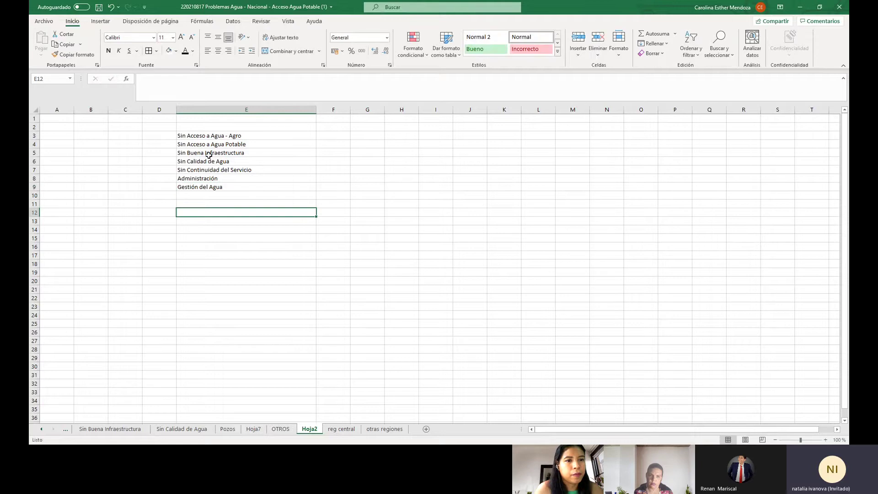
# Clear the categories Administración and Gestión del Agua from cells E8 and E9 of the Hoja2 list.
pyautogui.click(221, 179)
pyautogui.press('BackSpace')
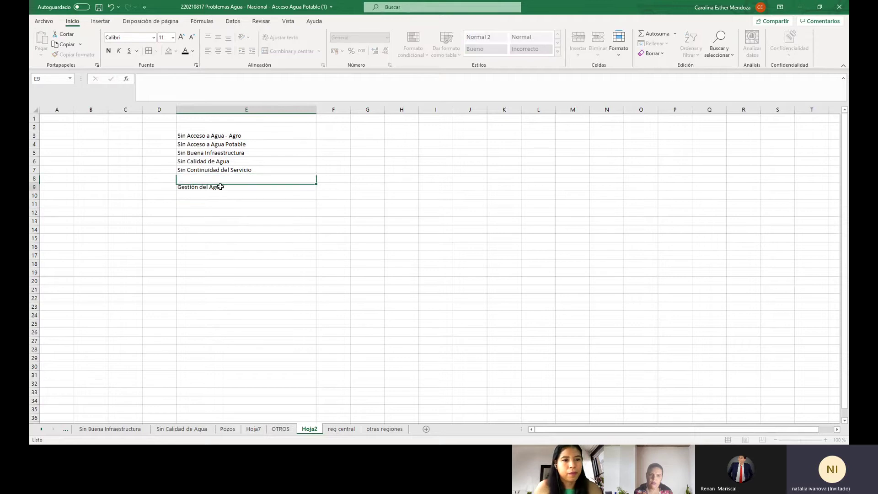
pyautogui.press('Return')
pyautogui.press('Delete')
# Enter the category Gestión del Agua in cell E8, directly below Sin Continuidad del Servicio.
pyautogui.click(213, 178)
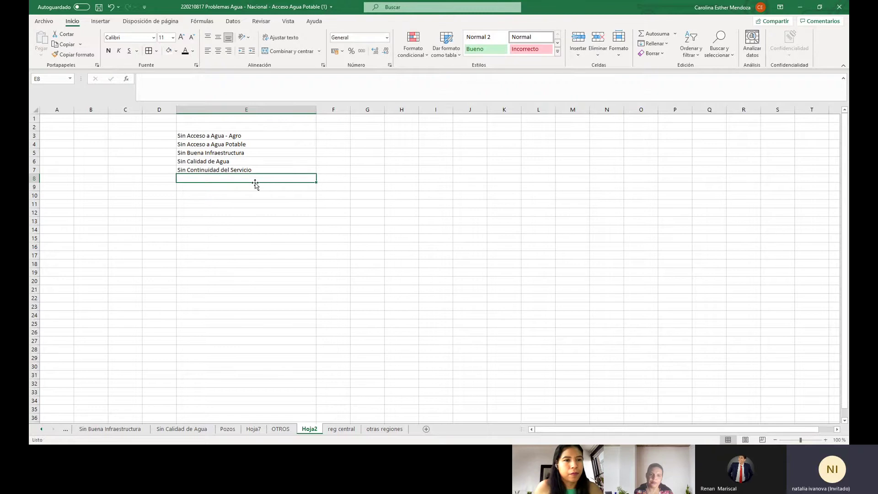
pyautogui.write('G')
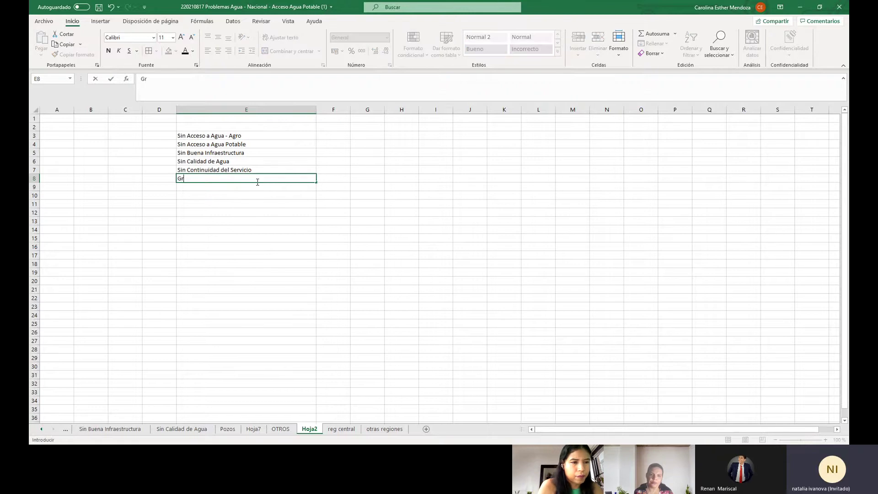
pyautogui.write('est')
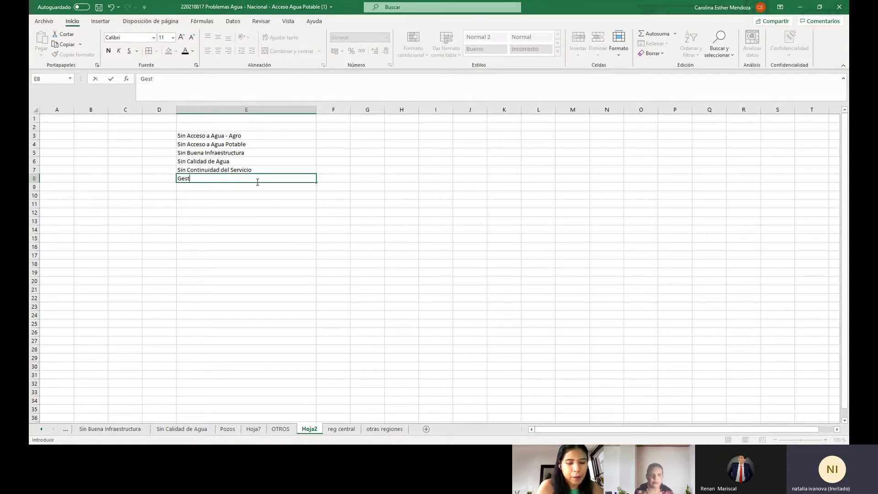
pyautogui.write('ión ')
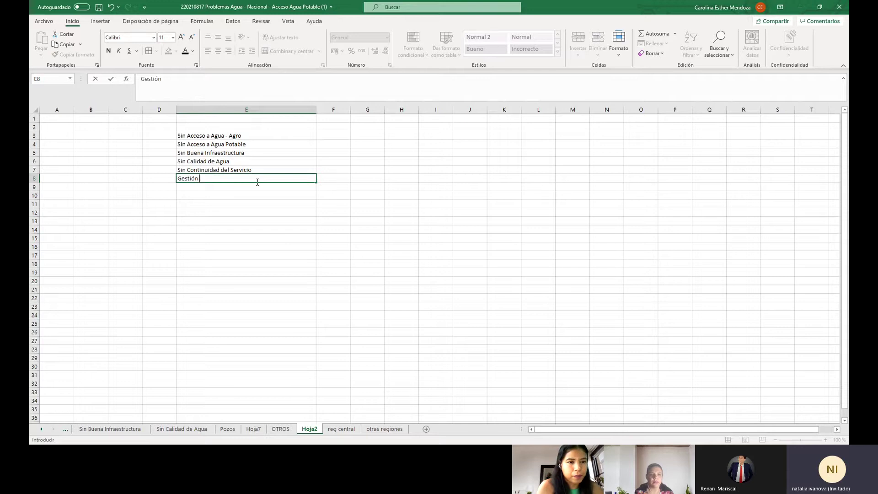
pyautogui.write('del')
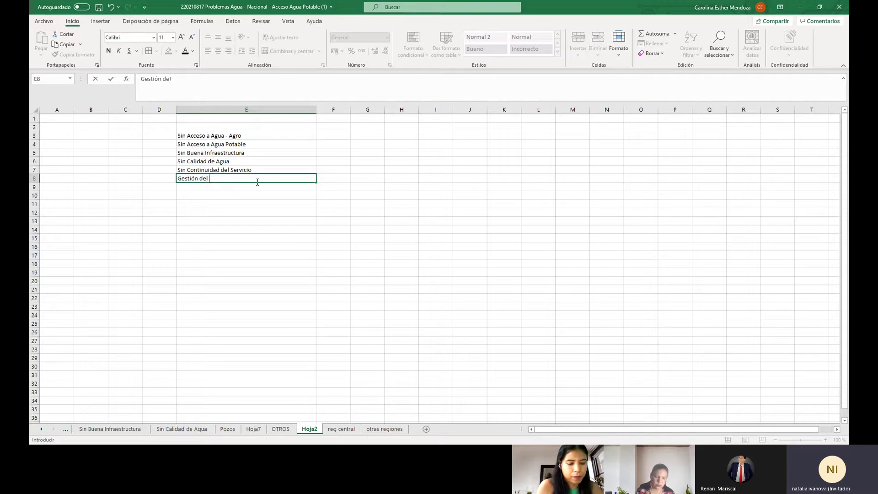
pyautogui.write(' Ag')
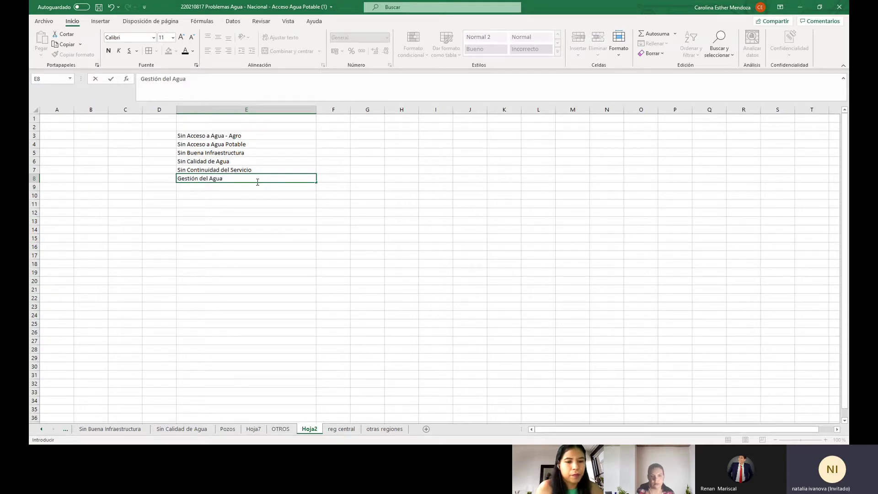
pyautogui.click(268, 279)
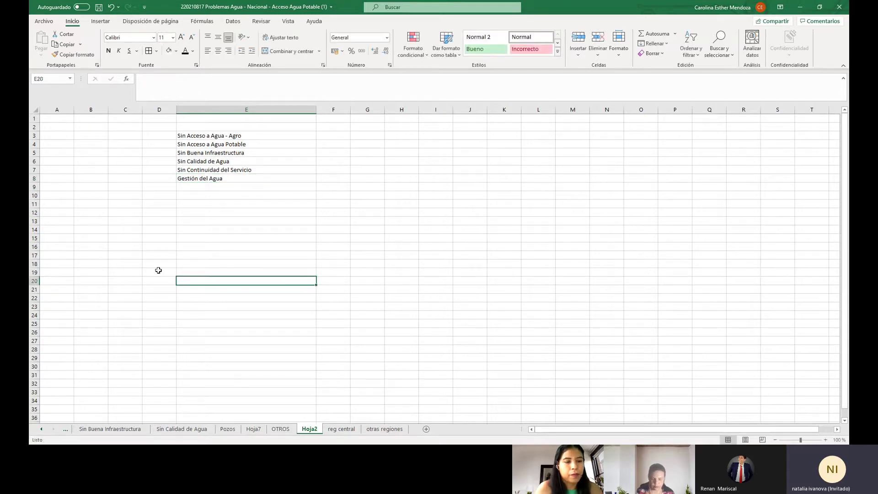
# On PROBLEMAS NACIONALES, clear the Conservación del Agua para consumo Humano entries from the filtered rows of column E.
pyautogui.click(43, 429)
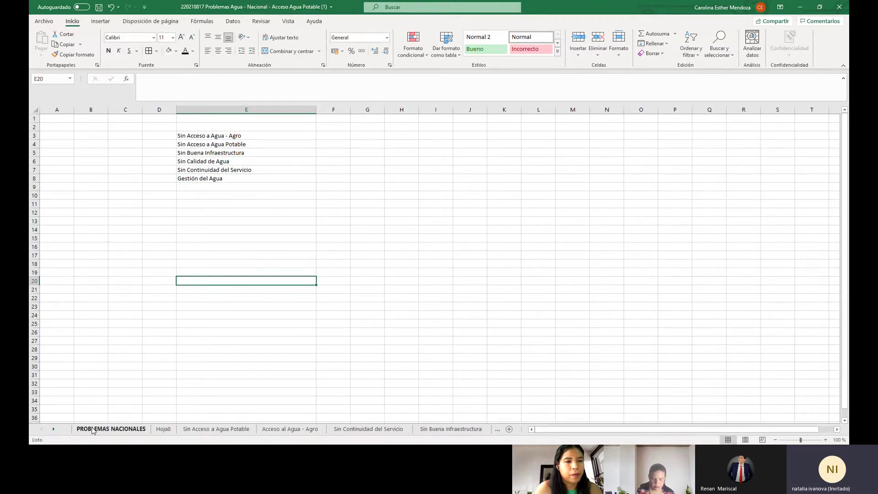
pyautogui.click(92, 428)
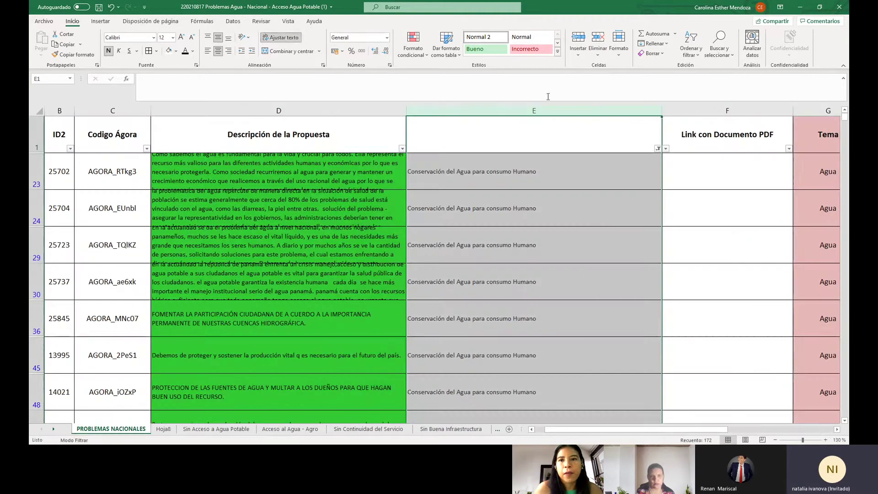
pyautogui.click(233, 21)
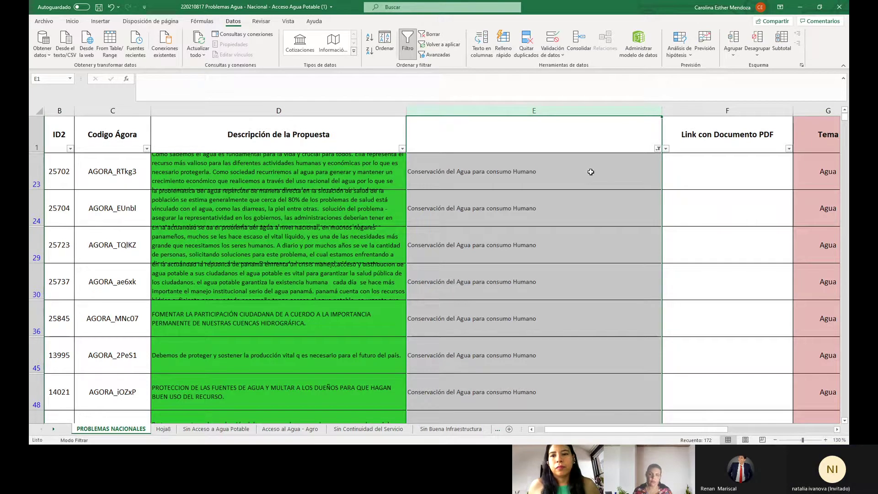
pyautogui.click(613, 173)
pyautogui.press('Delete')
pyautogui.click(597, 203)
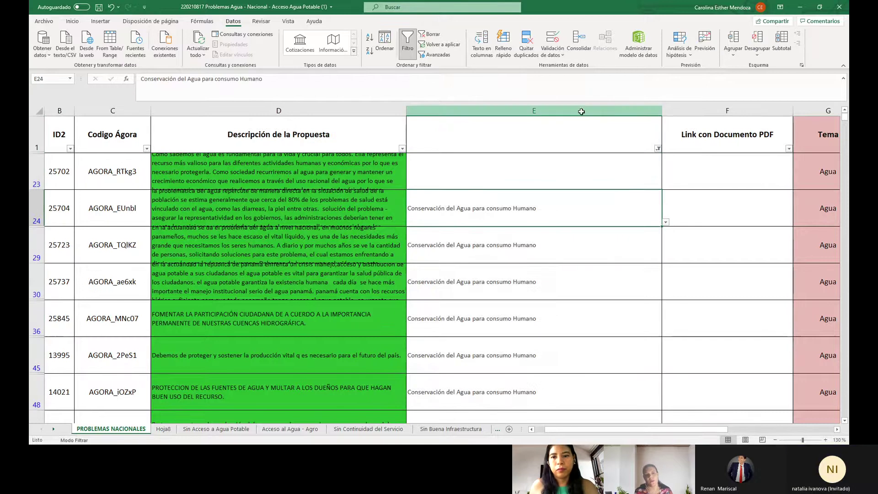
pyautogui.click(580, 112)
pyautogui.rightClick(548, 189)
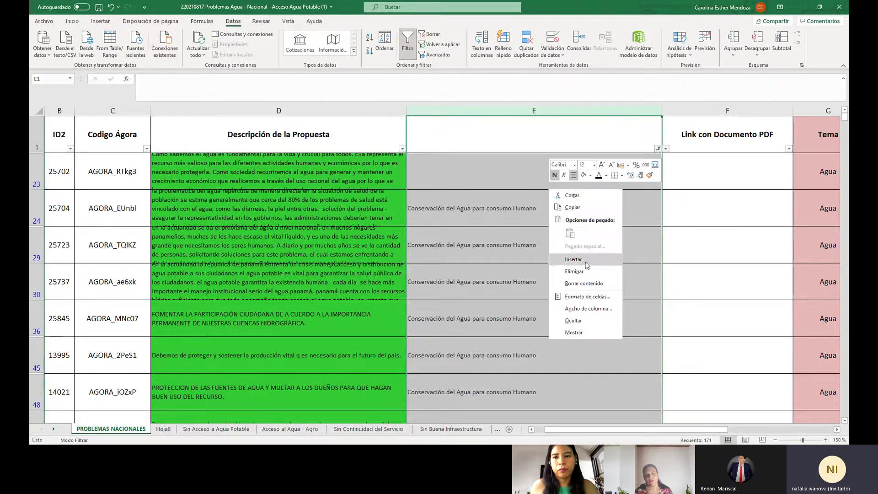
pyautogui.click(595, 283)
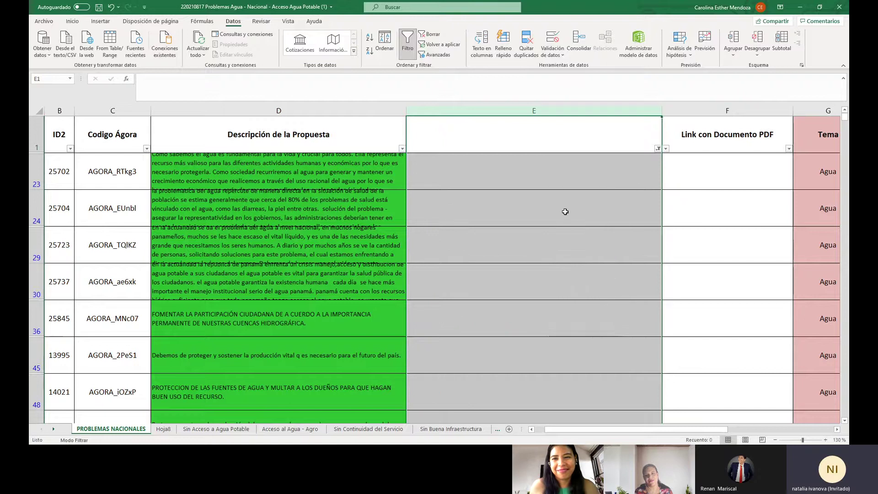
# Set cell E23 to Gestión del Agua from its category list and fill it down the filtered rows to row 2075.
pyautogui.click(566, 176)
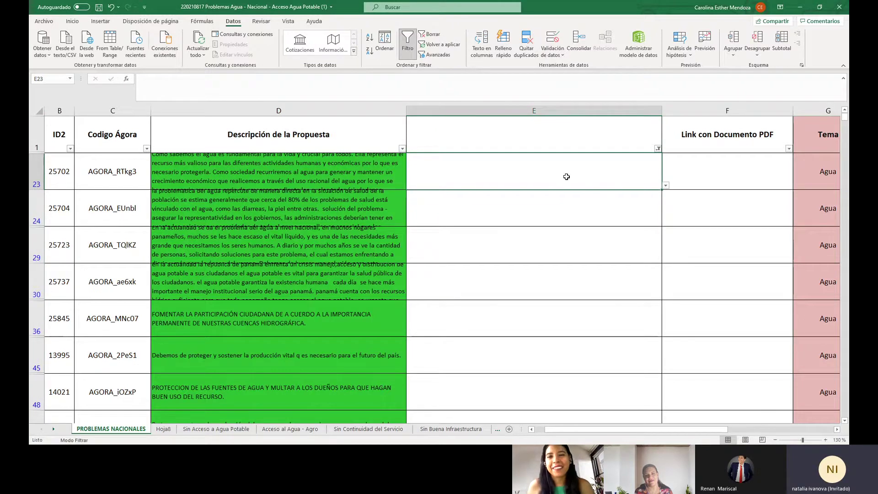
pyautogui.click(665, 185)
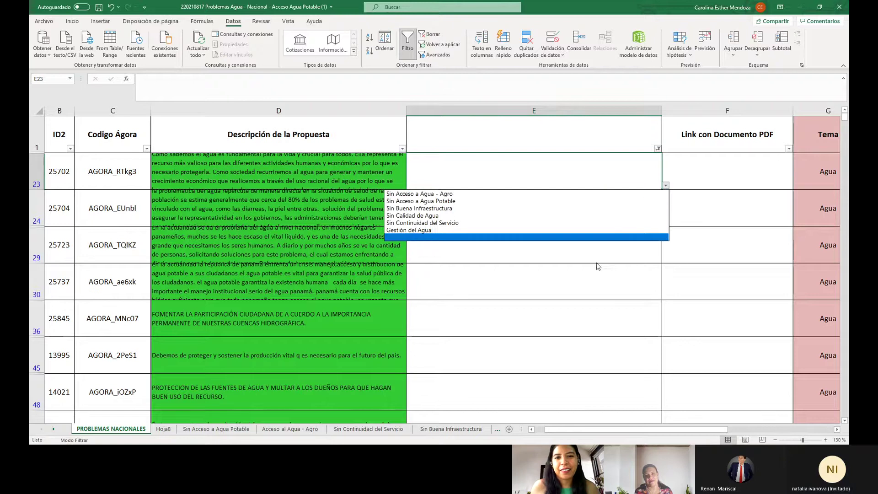
pyautogui.click(407, 230)
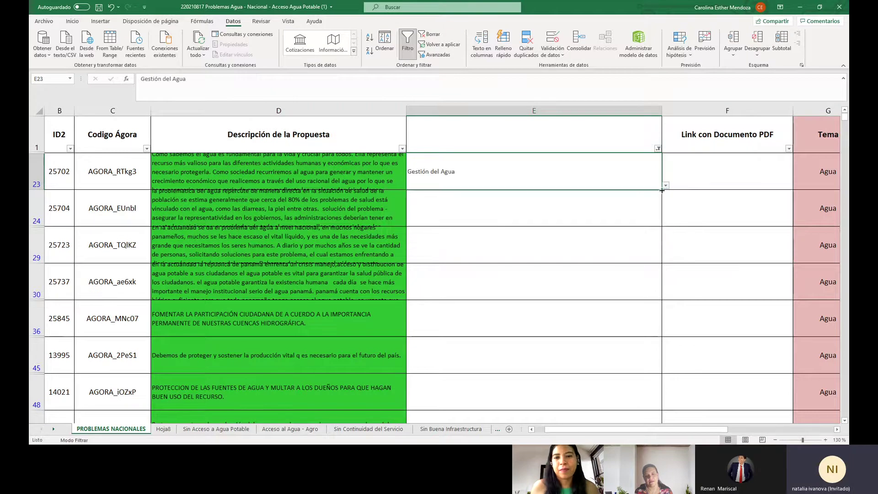
pyautogui.moveTo(661, 190); pyautogui.dragTo(594, 363)
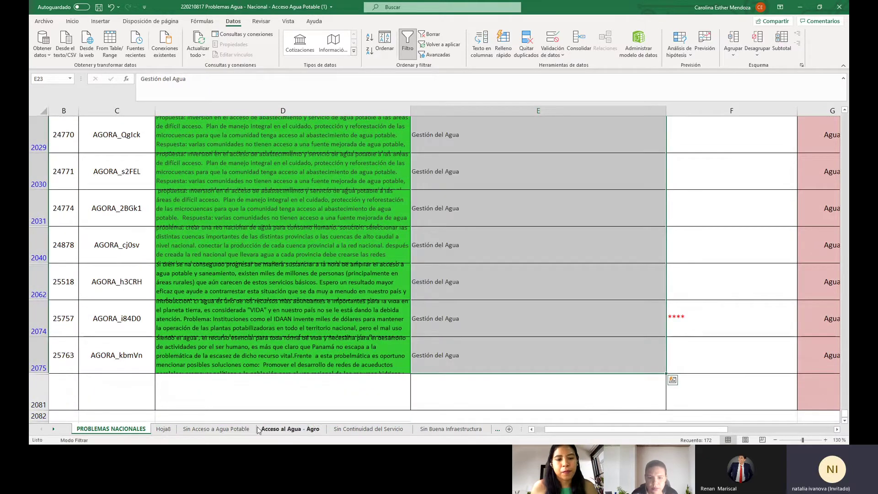
# Open the Hoja7 sheet and start renaming it with the words Gestión del Agua para.
pyautogui.click(54, 429)
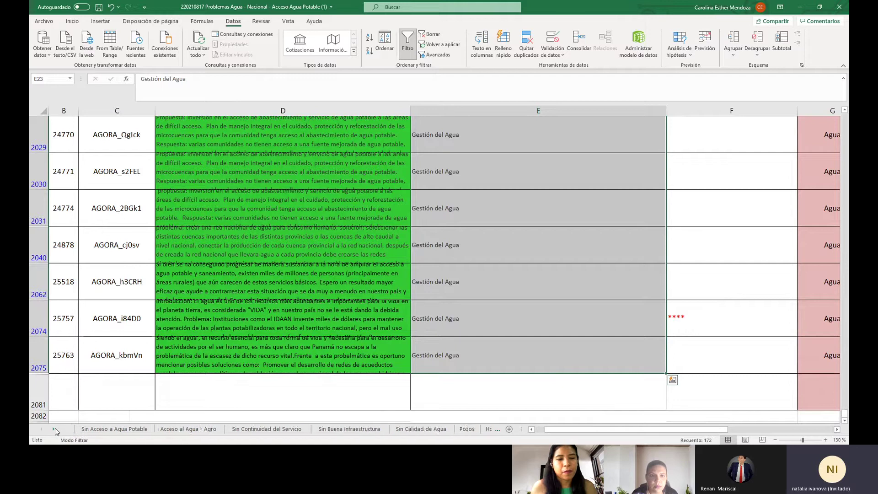
pyautogui.click(54, 429)
pyautogui.click(54, 429)
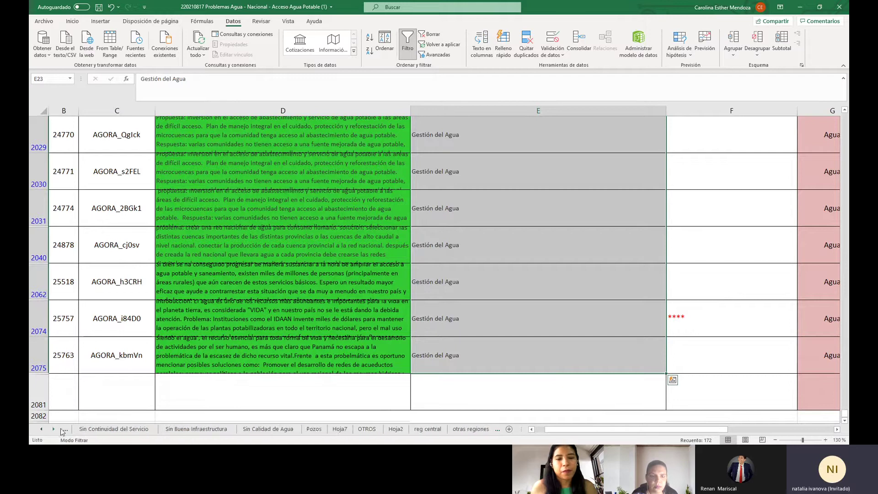
pyautogui.click(339, 429)
pyautogui.rightClick(340, 429)
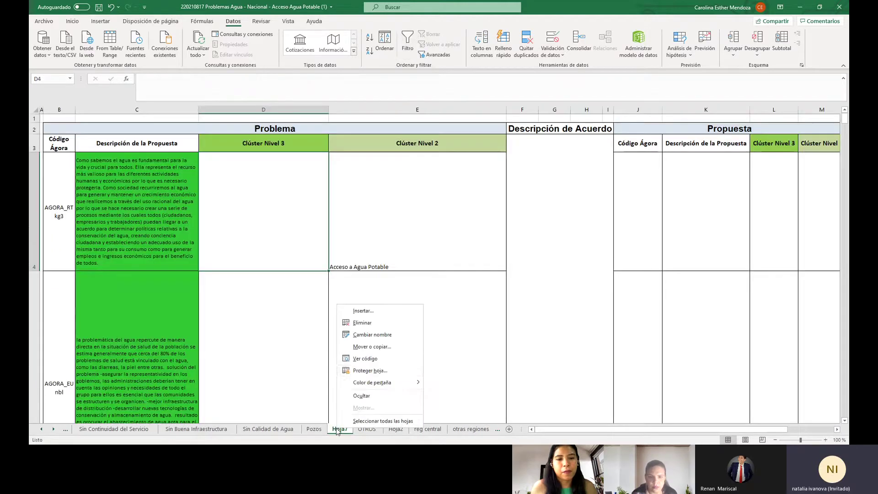
pyautogui.click(378, 351)
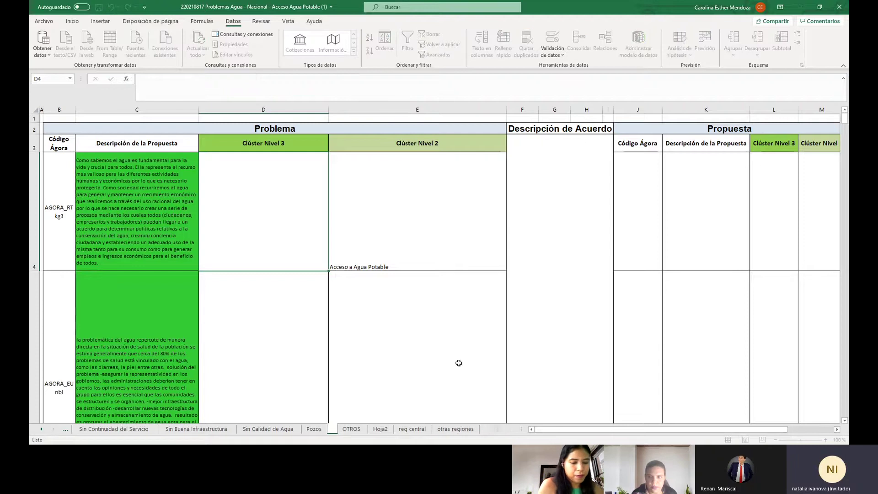
pyautogui.write('Gest')
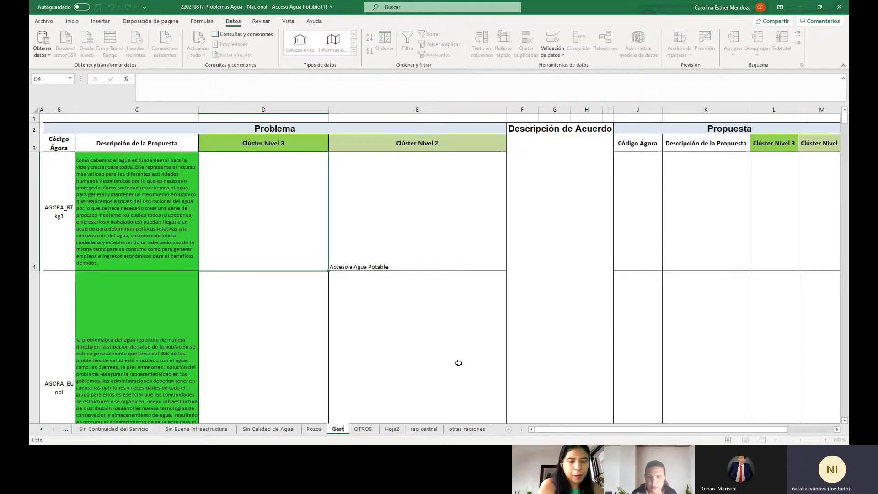
pyautogui.write('i')
pyautogui.write('ón')
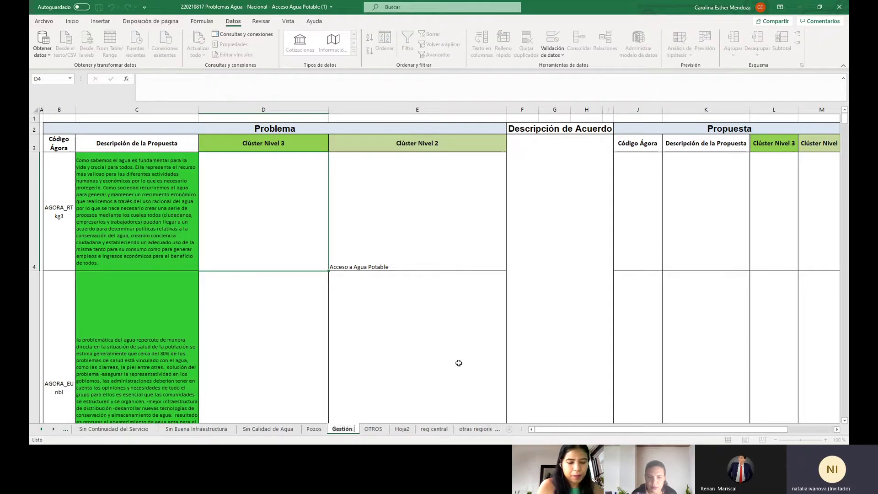
pyautogui.write(' del Agua')
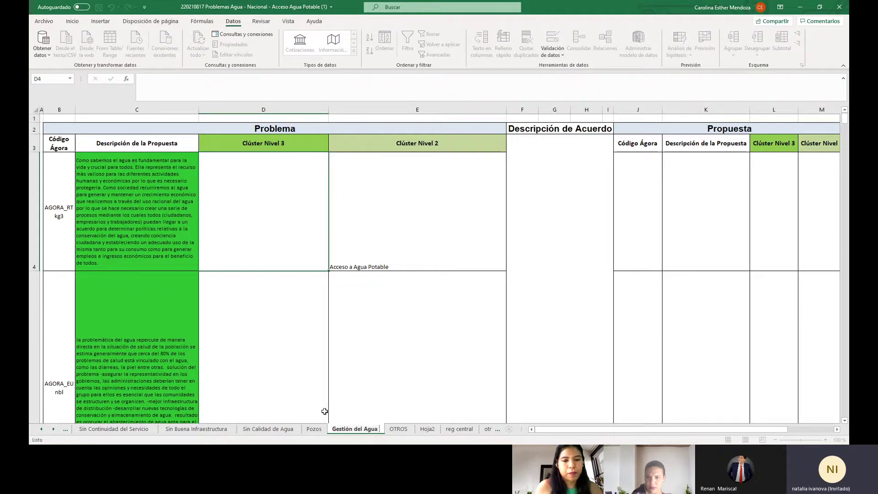
pyautogui.write(' para')
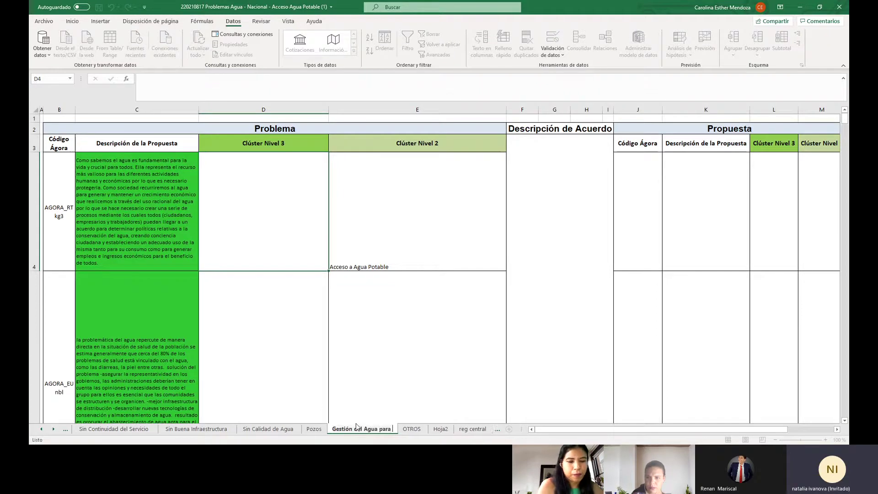
pyautogui.write(' el Co')
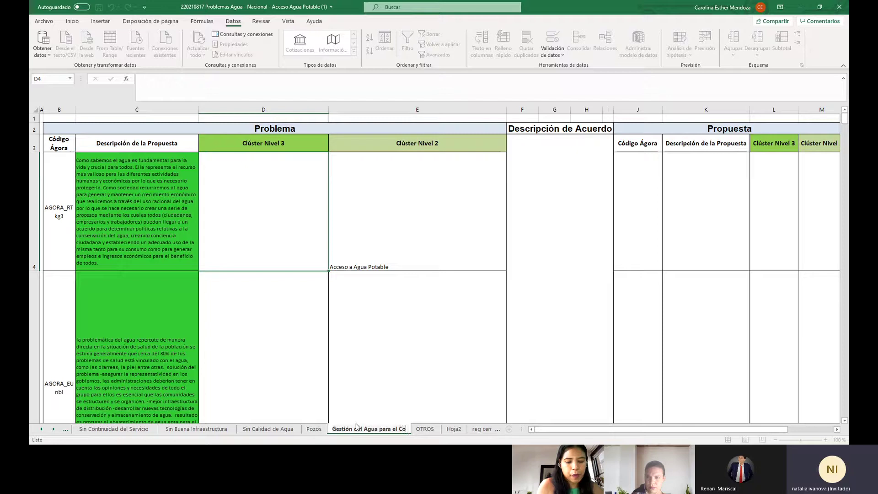
pyautogui.write('nsum')
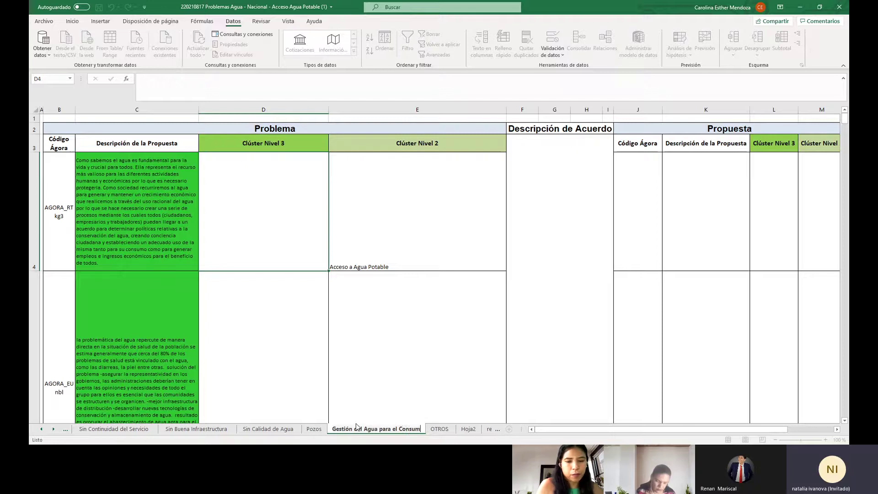
pyautogui.press('BackSpace')
pyautogui.press('BackSpace')
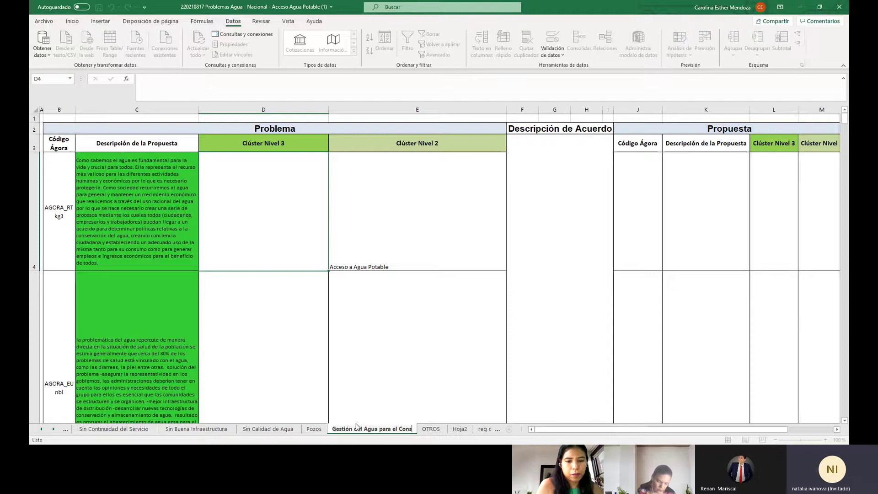
pyautogui.press('BackSpace')
pyautogui.press('BackSpace')
pyautogui.press('BackSpace')
pyautogui.press('BackSpace')
pyautogui.press('BackSpace')
pyautogui.press('BackSpace')
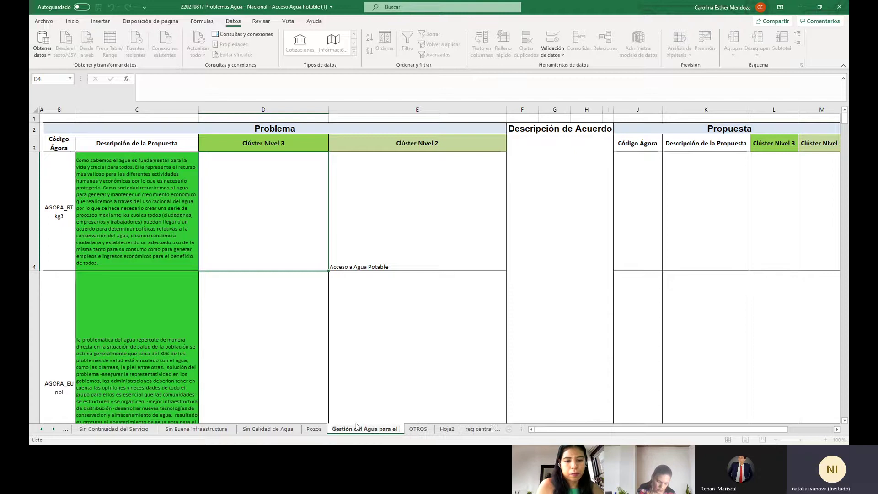
pyautogui.press('BackSpace')
pyautogui.write('ga')
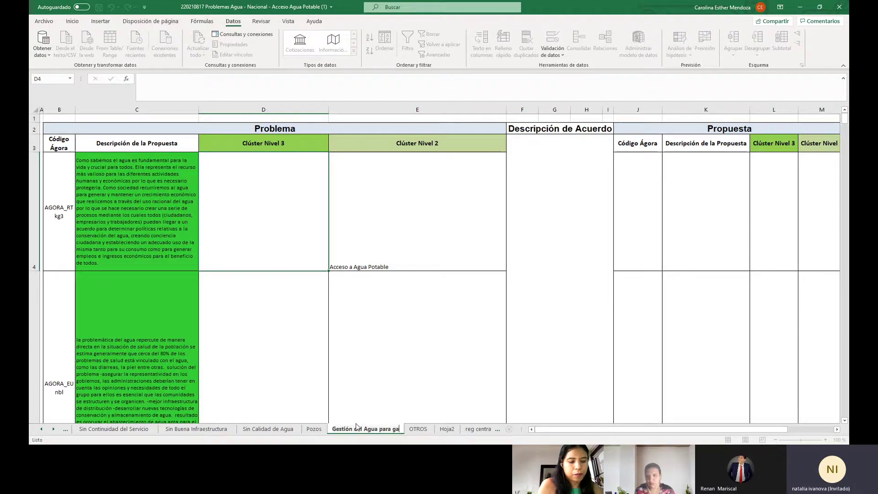
pyautogui.write('ranti')
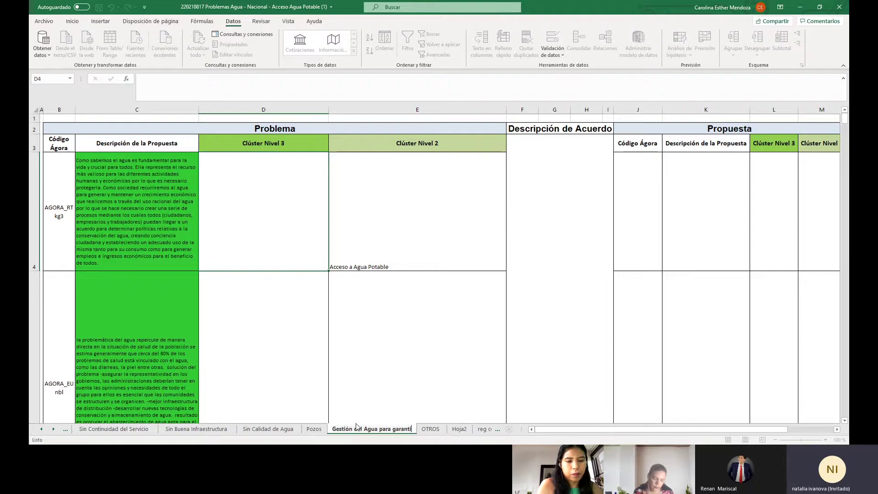
pyautogui.write('sa')
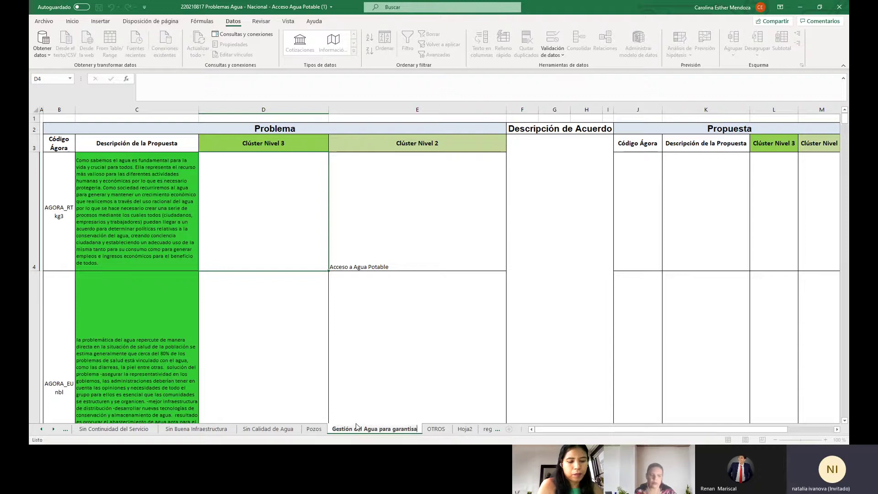
pyautogui.press('BackSpace')
pyautogui.press('BackSpace')
pyautogui.press('BackSpace')
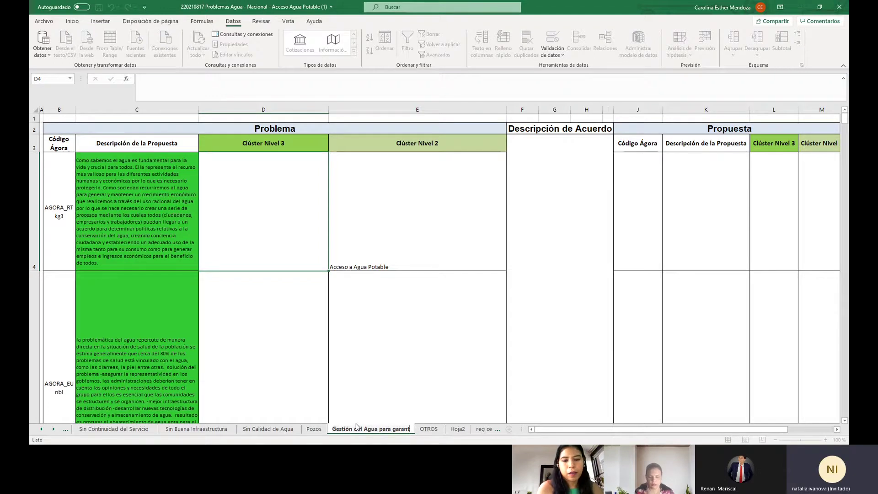
pyautogui.press('BackSpace')
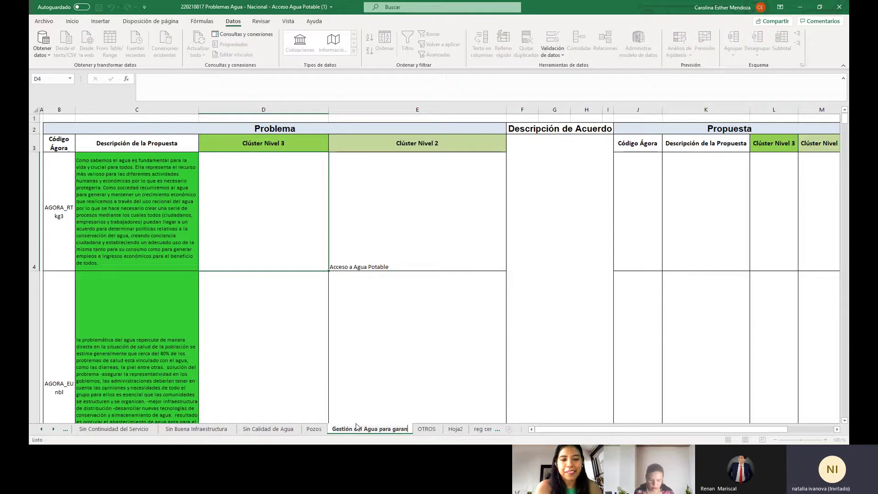
pyautogui.press('BackSpace')
pyautogui.press('BackSpace')
pyautogui.press('BackSpace')
pyautogui.press('BackSpace')
pyautogui.press('BackSpace')
pyautogui.press('BackSpace')
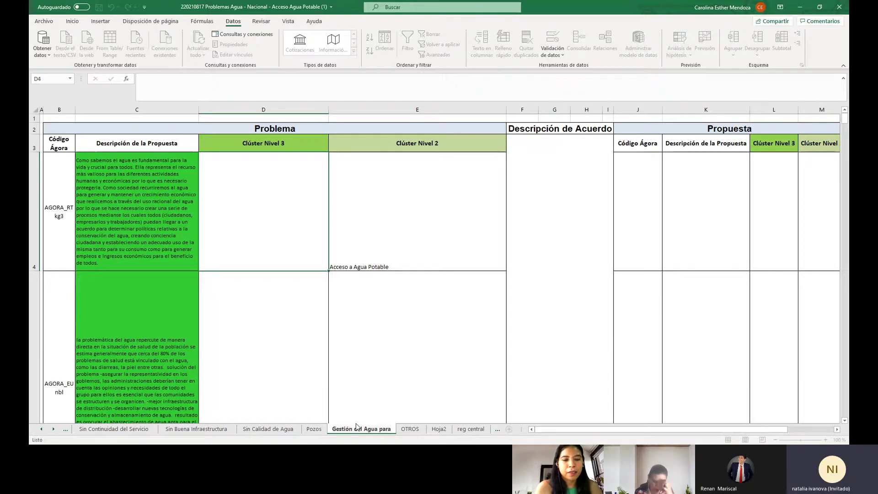
# Shorten the new sheet name to Gestión del Agua by removing the word para.
pyautogui.press('BackSpace')
pyautogui.press('BackSpace')
pyautogui.press('BackSpace')
pyautogui.press('BackSpace')
pyautogui.press('BackSpace')
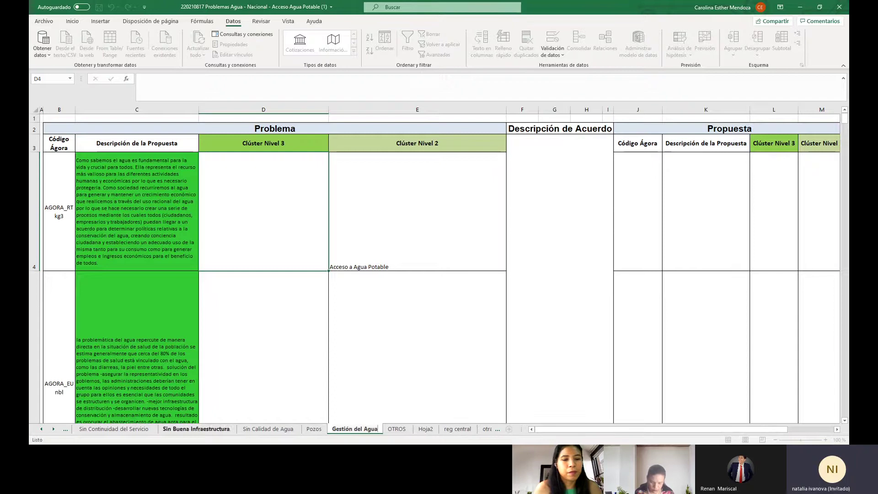
# On Hoja2, change the category in cell E8 to Gestión del Agua Garante de Buen Servicio.
pyautogui.click(424, 430)
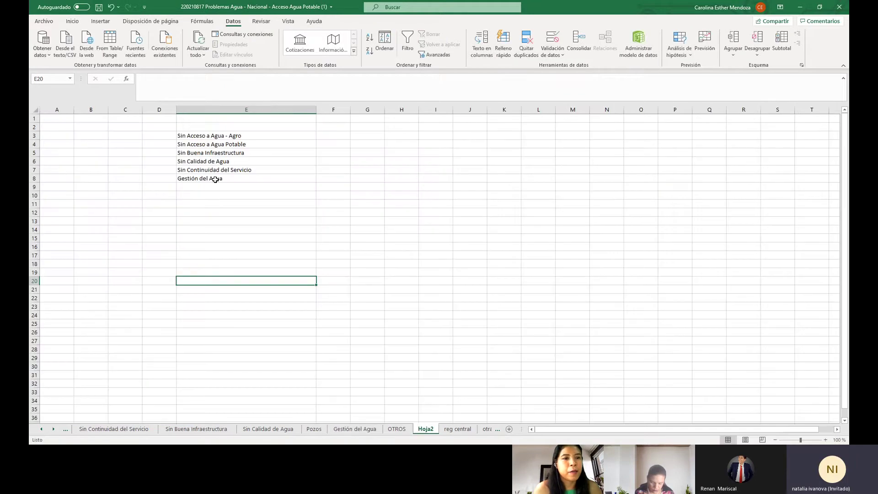
pyautogui.click(215, 179)
pyautogui.click(205, 87)
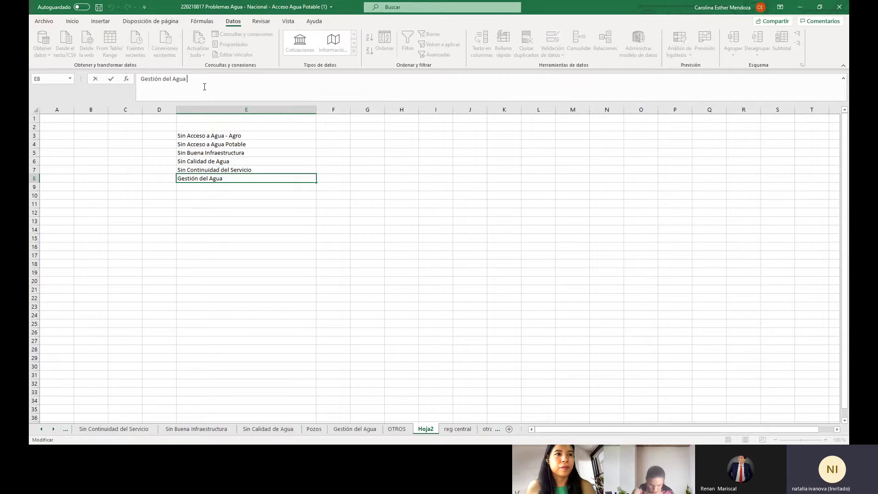
pyautogui.write('Garan')
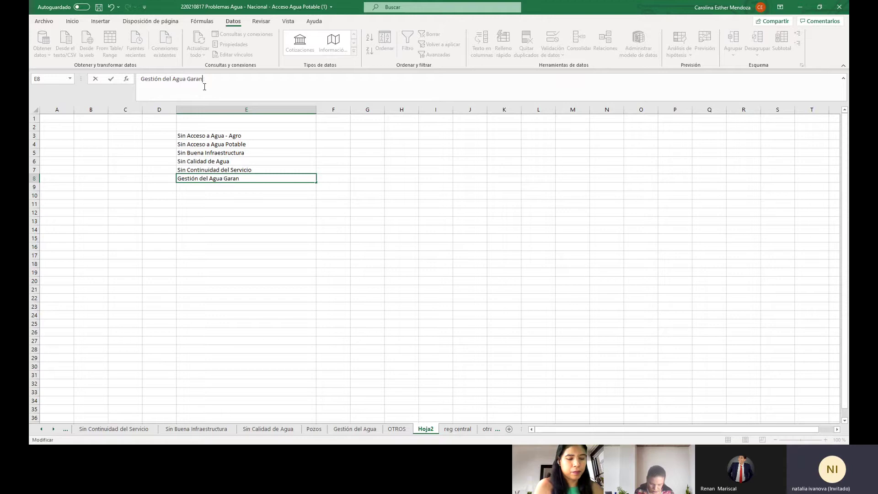
pyautogui.write('te de Buen Servicio')
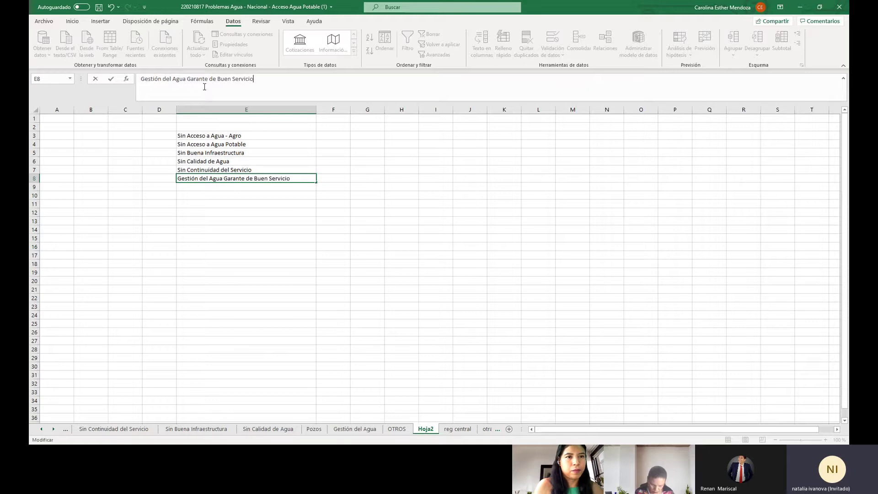
pyautogui.click(237, 234)
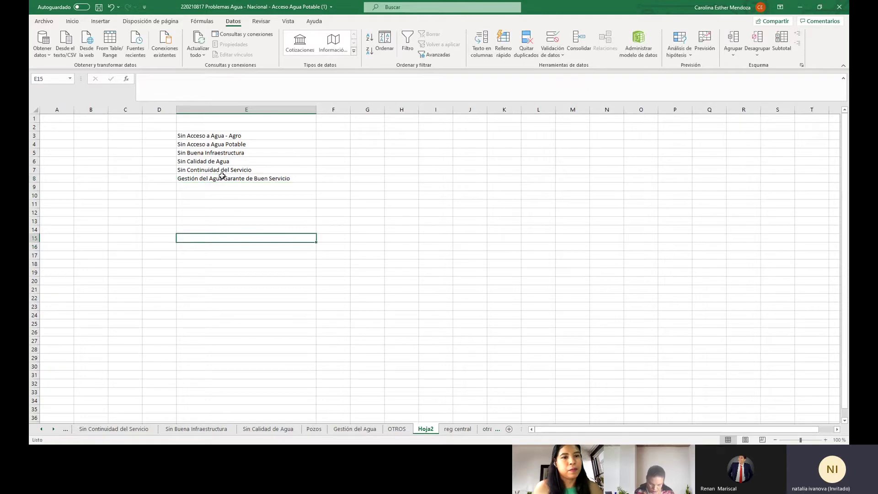
pyautogui.click(222, 175)
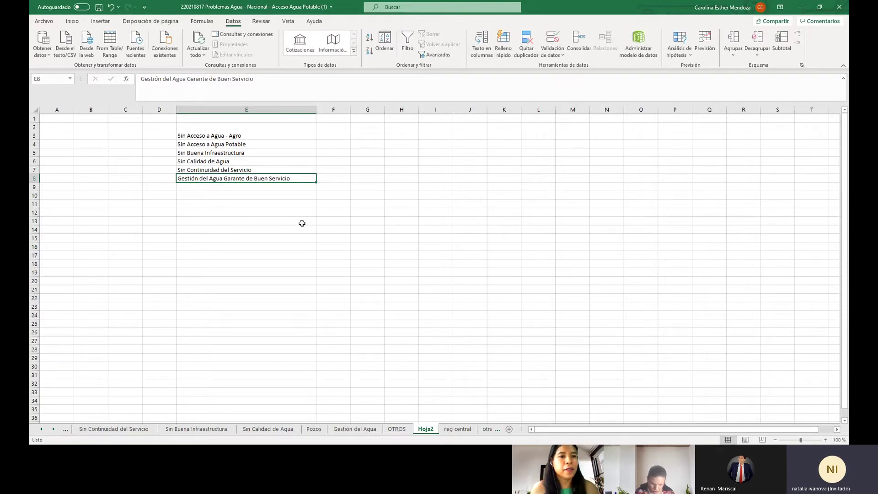
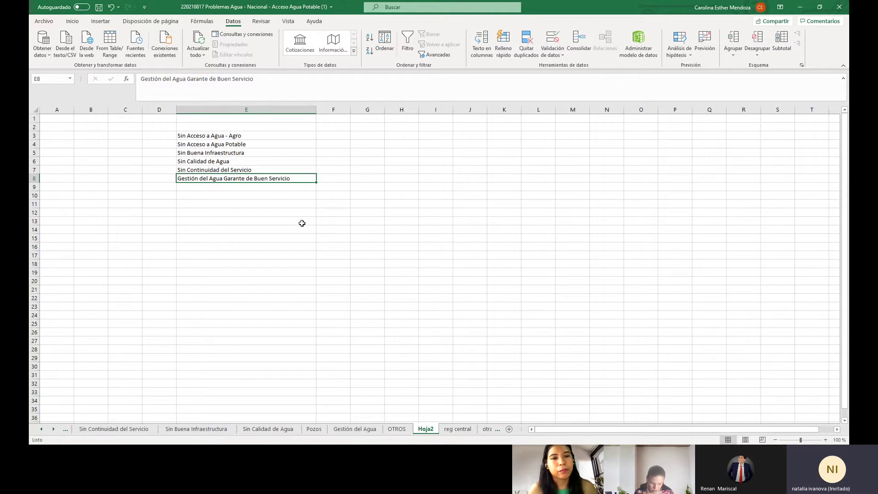
# Append de Agua Potable to the category in cell E8, after Buen Servicio.
pyautogui.click(258, 256)
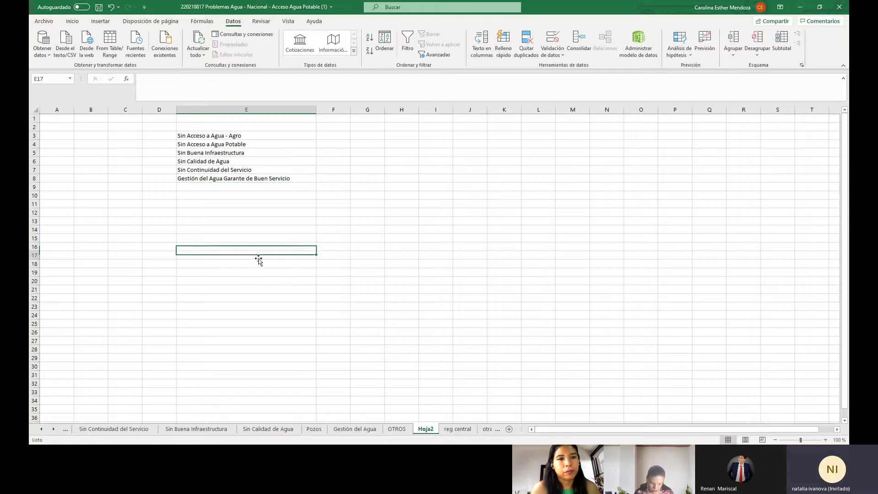
pyautogui.click(256, 179)
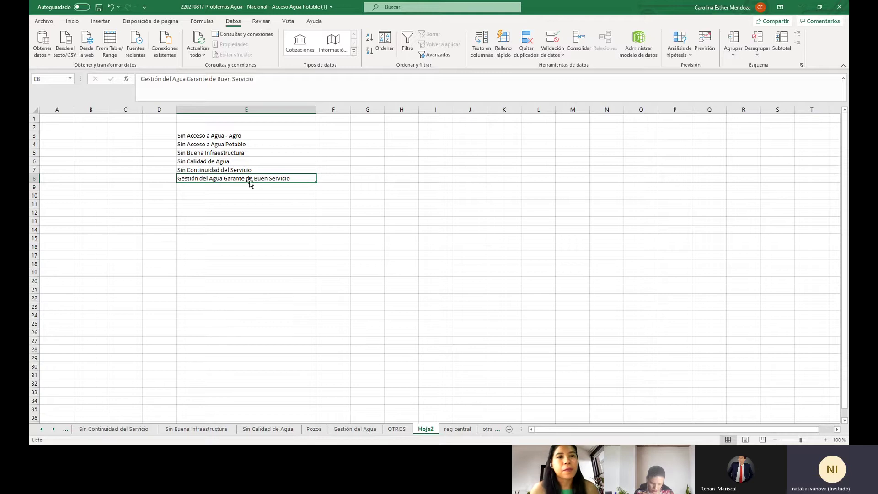
pyautogui.click(282, 89)
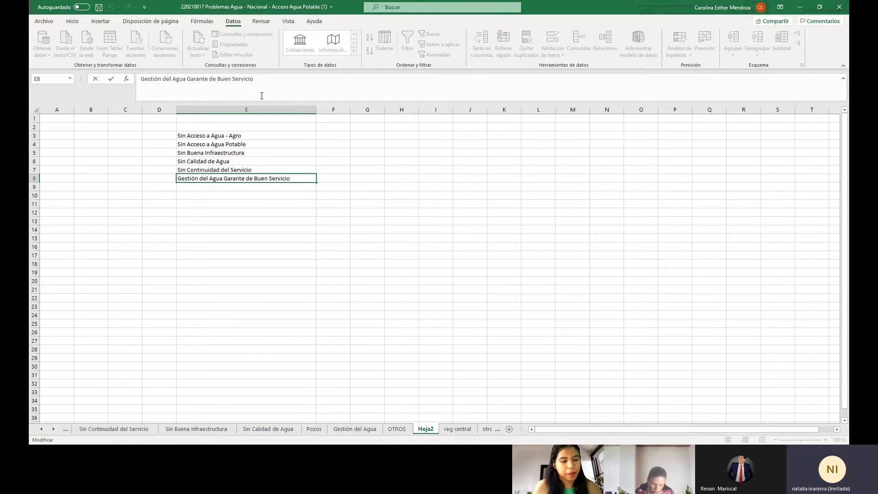
pyautogui.write('de Ag')
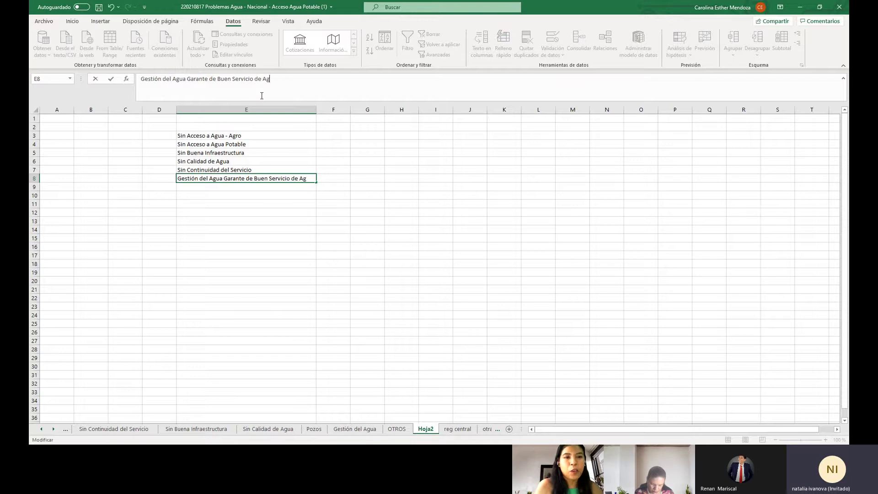
pyautogui.write('ua ')
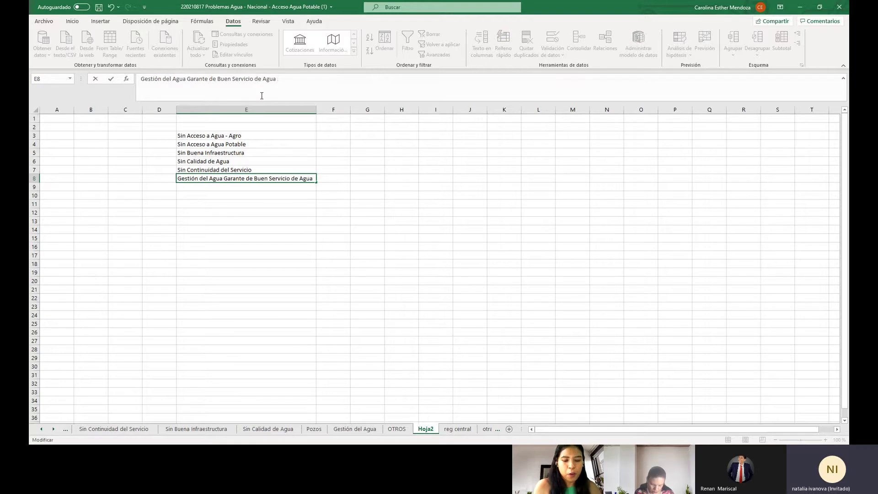
pyautogui.write('Potable')
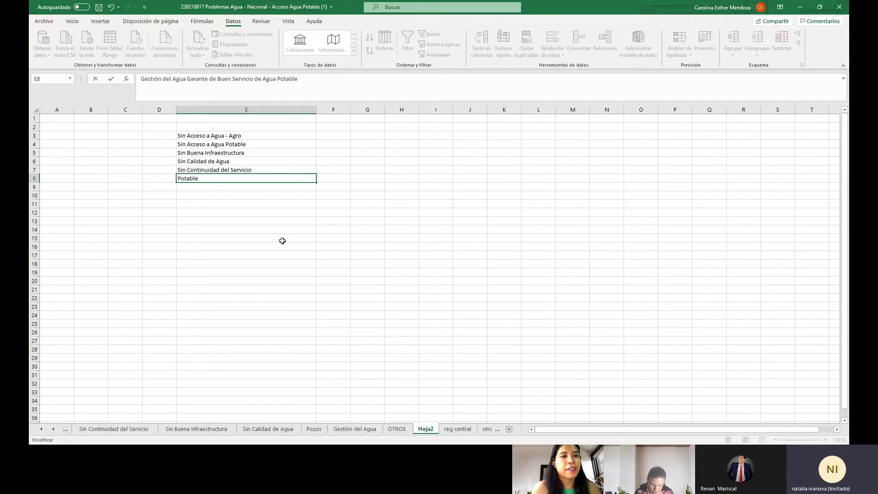
pyautogui.click(267, 254)
# Widen column E of Hoja2 so the full category text in E8 fits inside its cell.
pyautogui.click(219, 181)
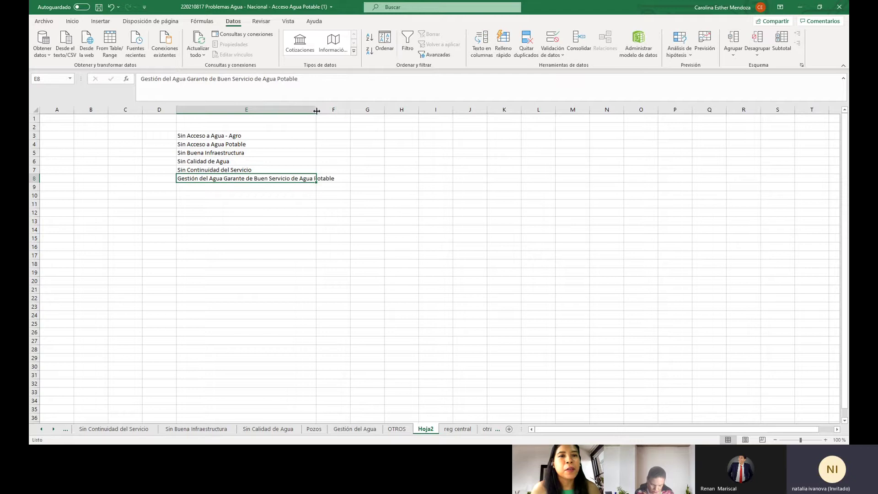
pyautogui.moveTo(316, 110); pyautogui.dragTo(351, 110)
pyautogui.click(250, 196)
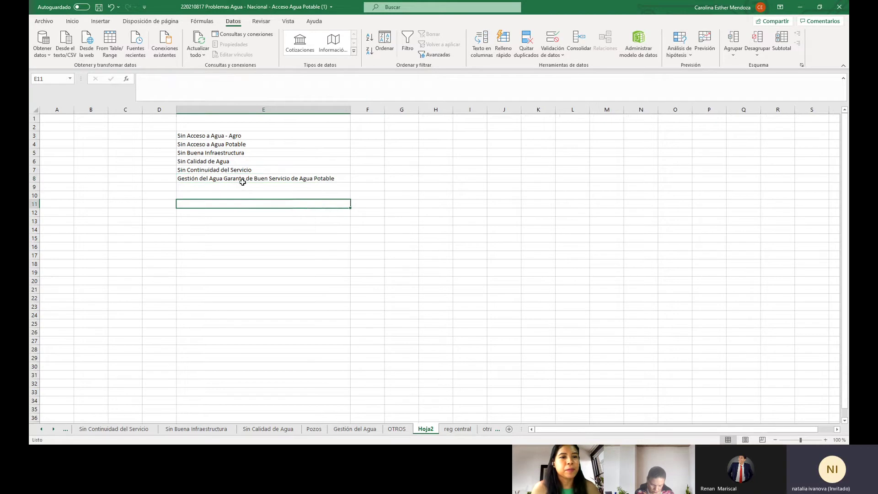
pyautogui.click(241, 179)
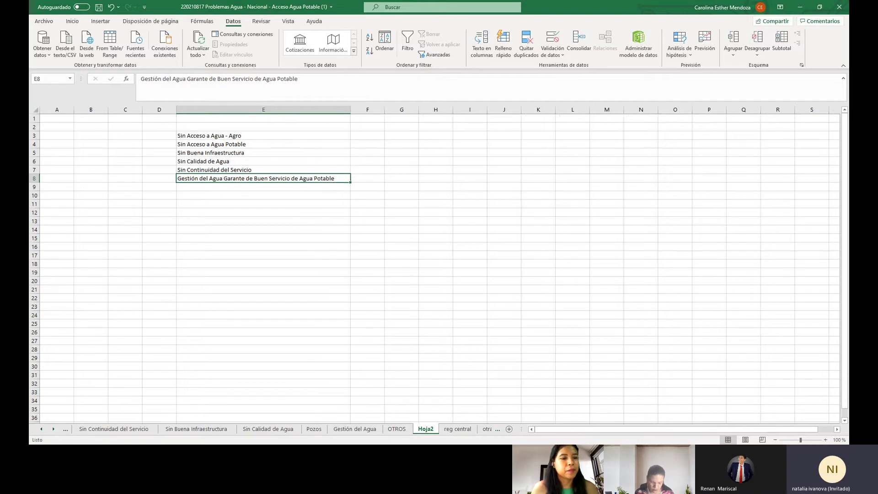
# On PROBLEMAS NACIONALES, clear the Gestión del Agua entries from the filtered rows of column E.
pyautogui.click(42, 430)
pyautogui.click(42, 429)
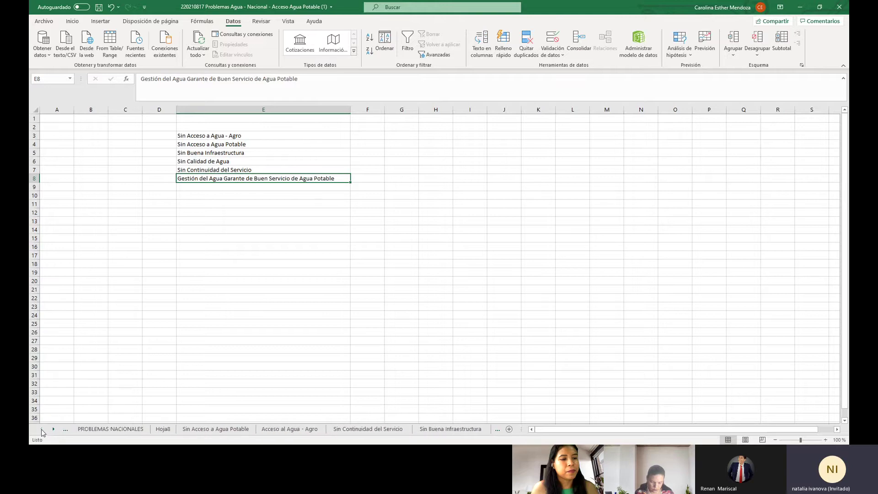
pyautogui.click(105, 429)
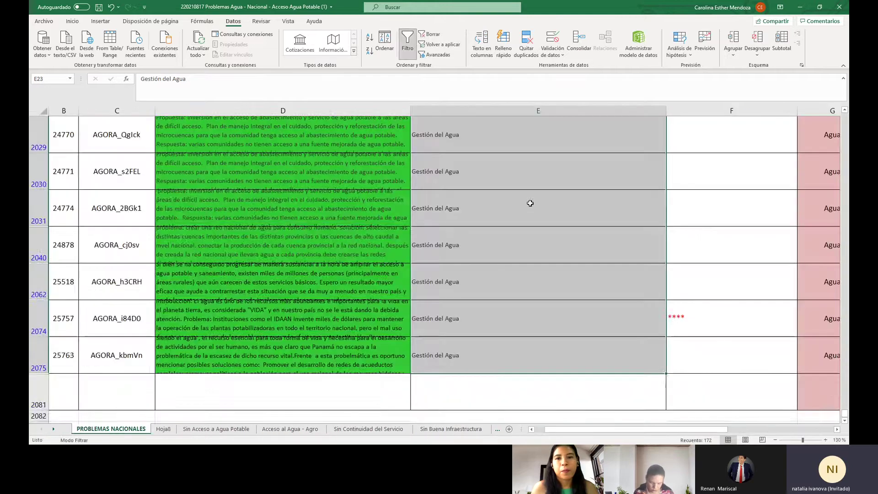
pyautogui.scroll(10, 534, 205)
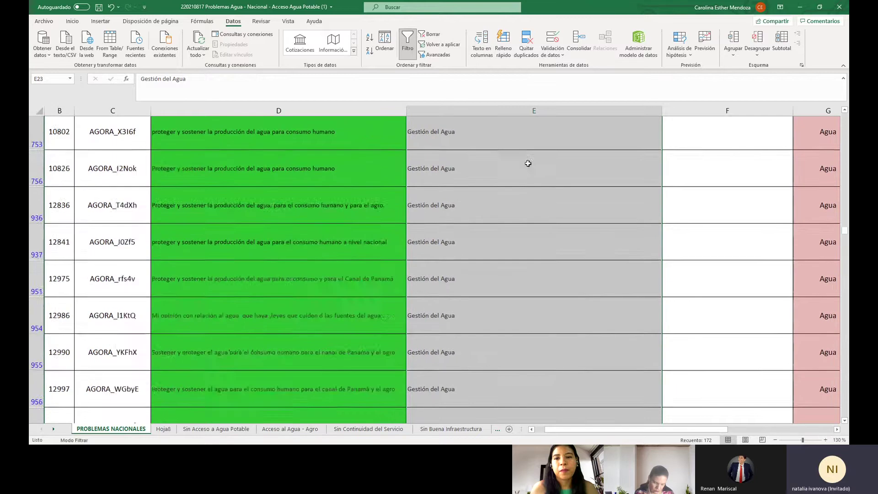
pyautogui.rightClick(522, 138)
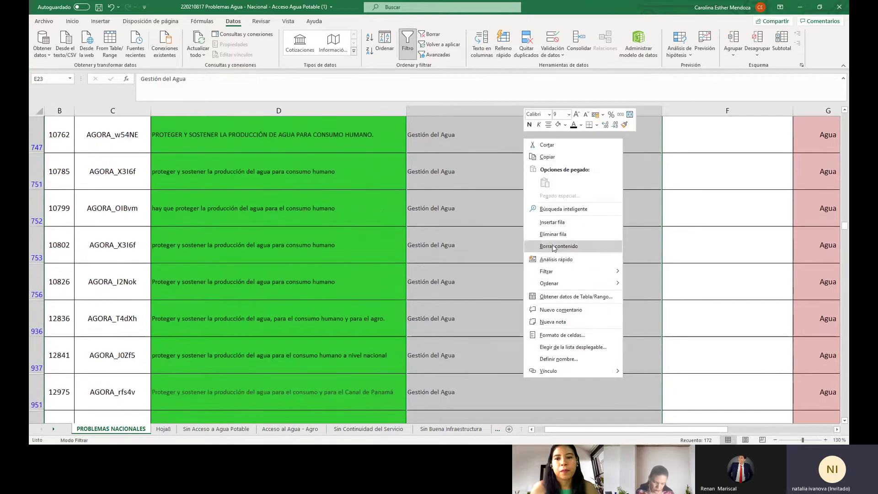
pyautogui.press('Escape')
pyautogui.scroll(10, 552, 249)
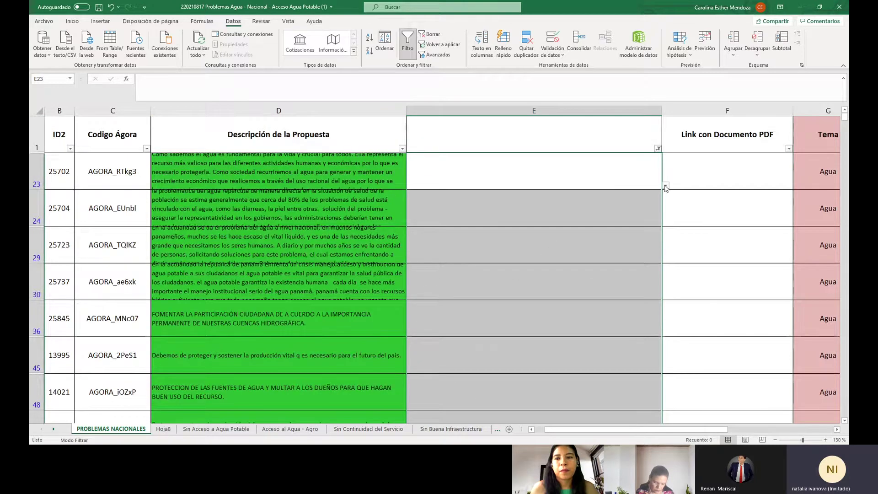
# Set cell E23 to Gestión del Agua Garante de Buen Servicio de Agua Potable and fill it down the filtered rows to row 2075.
pyautogui.click(665, 185)
pyautogui.click(569, 230)
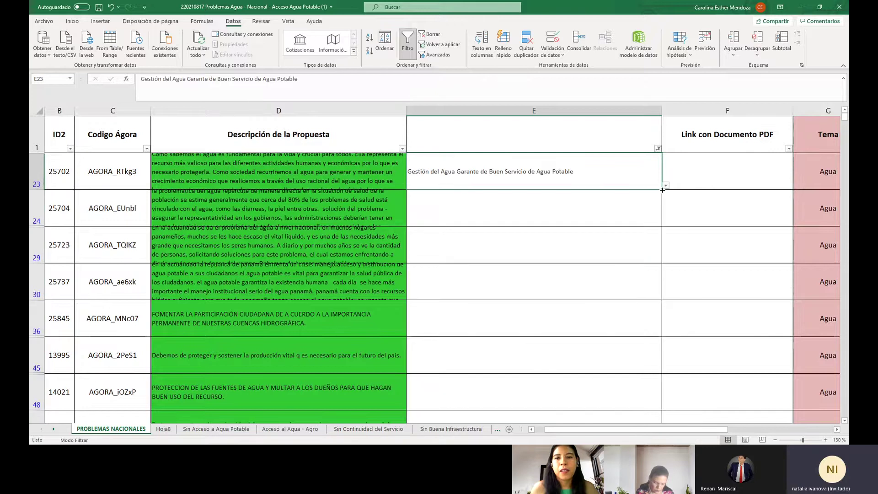
pyautogui.moveTo(663, 190); pyautogui.dragTo(663, 365)
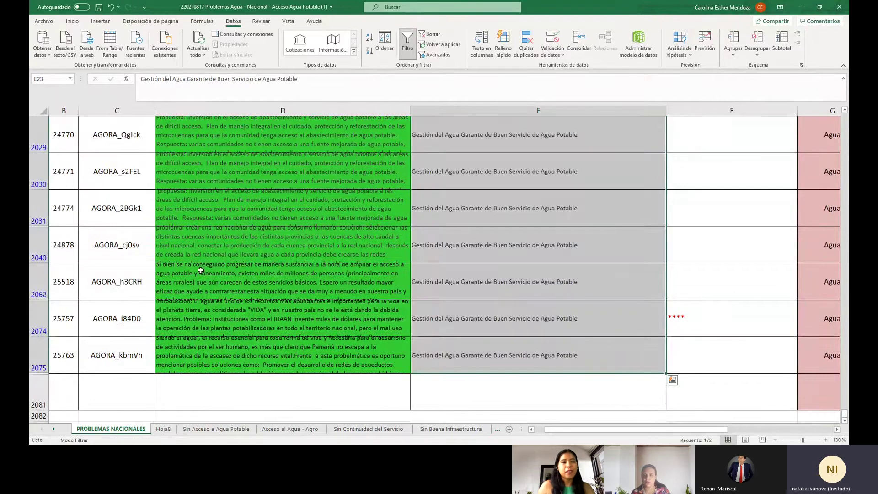
# Review the filled categories in column E against the filtered proposals, from row 2075 back up to row 23.
pyautogui.scroll(3, 282, 257)
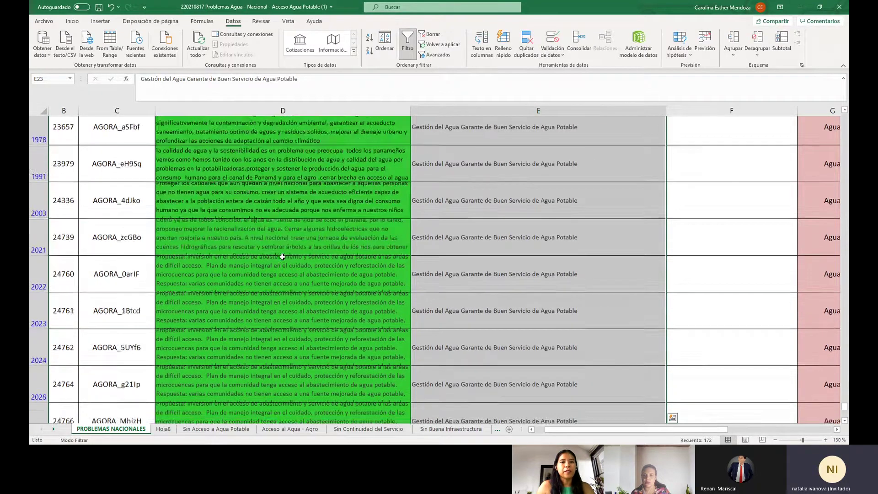
pyautogui.scroll(-1, 271, 169)
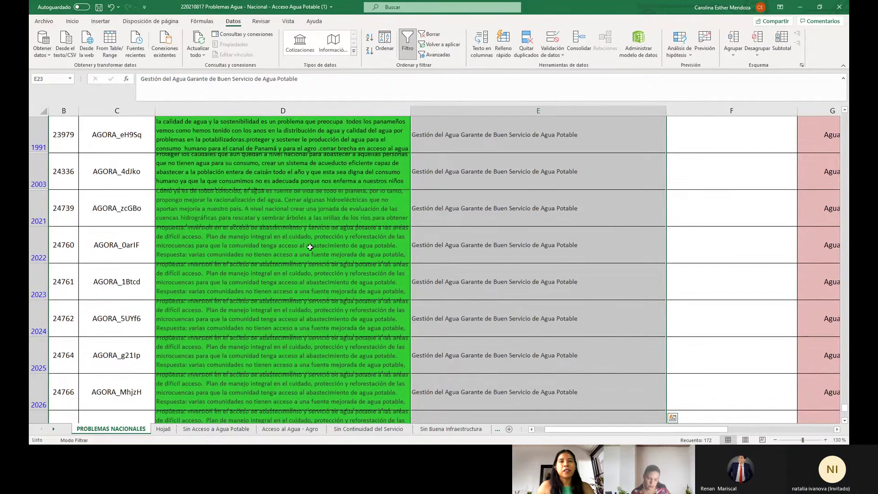
pyautogui.scroll(3, 504, 243)
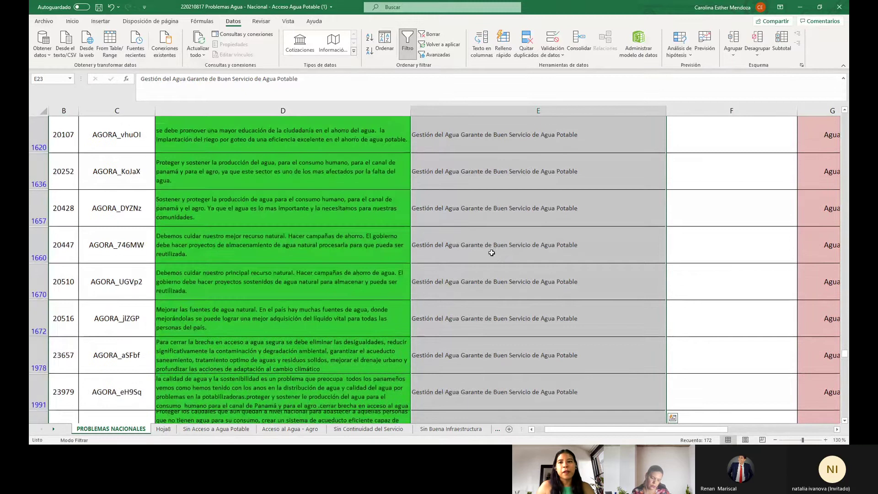
pyautogui.scroll(2, 481, 246)
pyautogui.scroll(6, 481, 247)
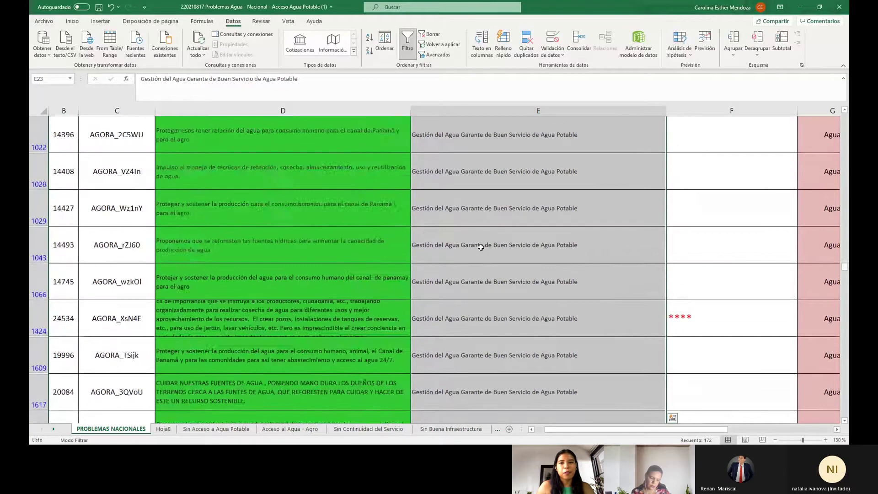
pyautogui.scroll(10, 525, 246)
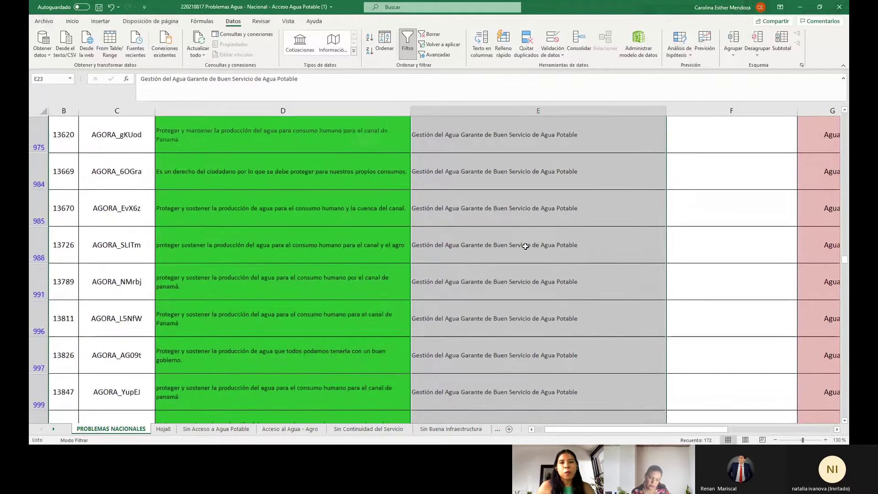
pyautogui.scroll(8, 526, 246)
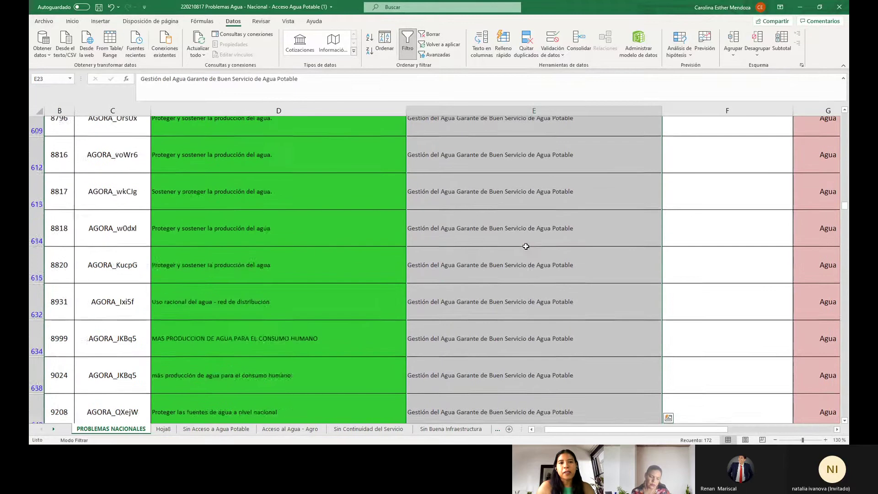
pyautogui.click(524, 178)
pyautogui.scroll(8, 540, 212)
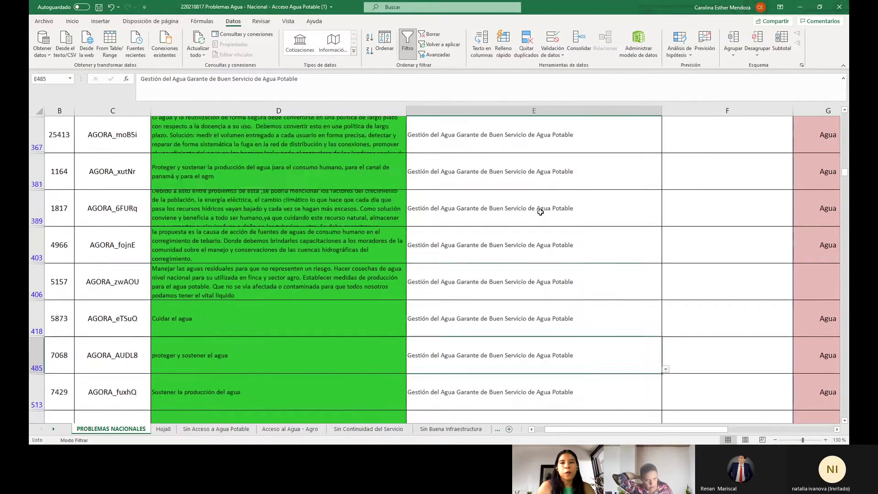
pyautogui.scroll(8, 540, 211)
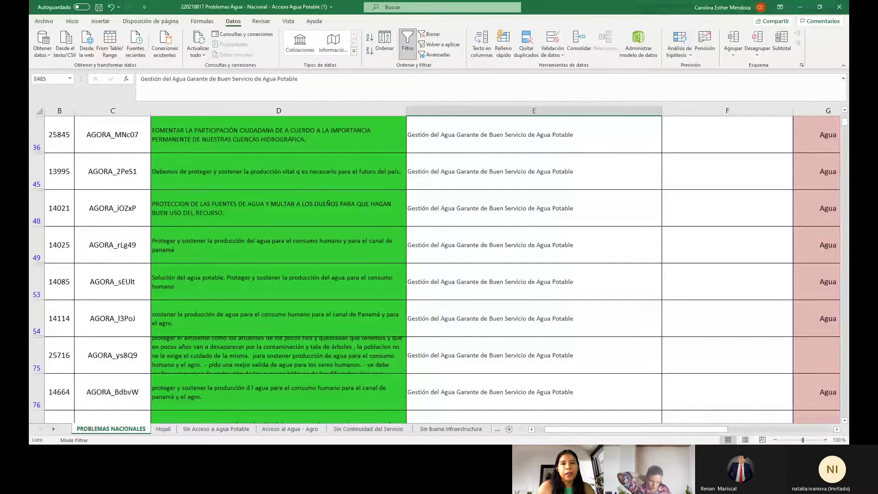
pyautogui.scroll(2, 462, 169)
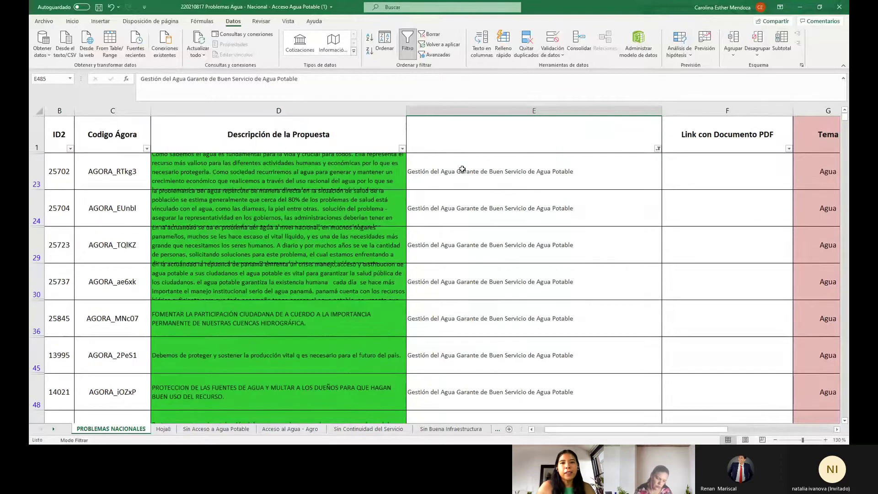
pyautogui.click(279, 171)
pyautogui.press('Right')
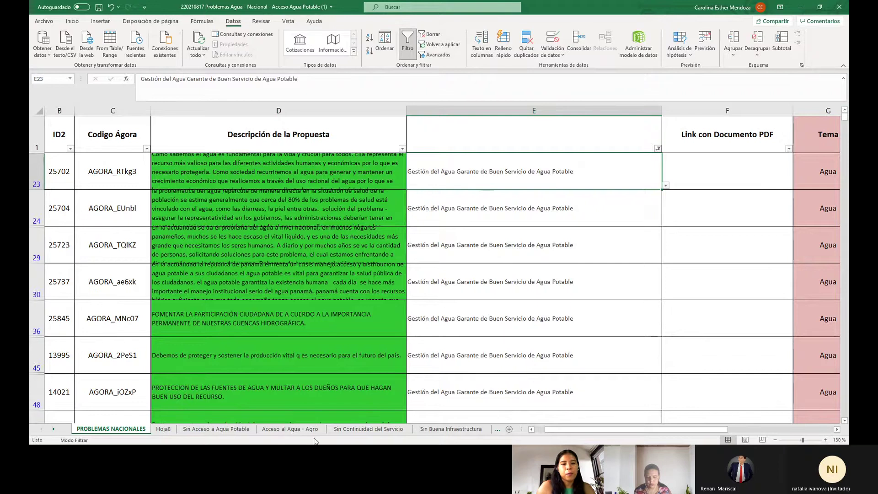
# Try to rename the Gestión del Agua sheet by extending its name to Gestión del Agua Garante del Bu.
pyautogui.click(54, 429)
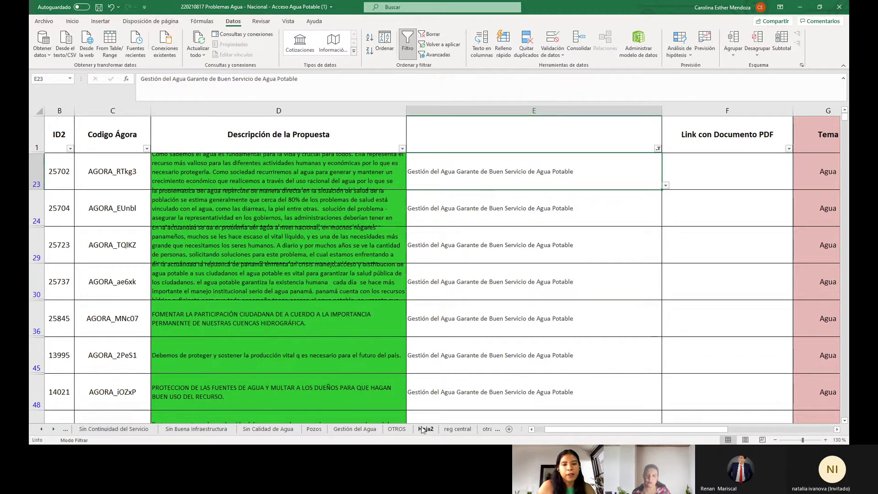
pyautogui.click(268, 428)
pyautogui.click(39, 432)
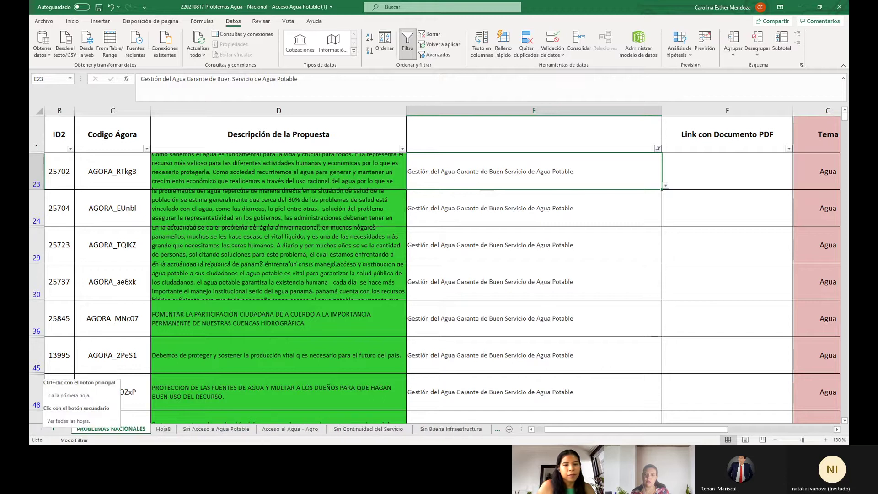
pyautogui.click(53, 429)
pyautogui.click(53, 429)
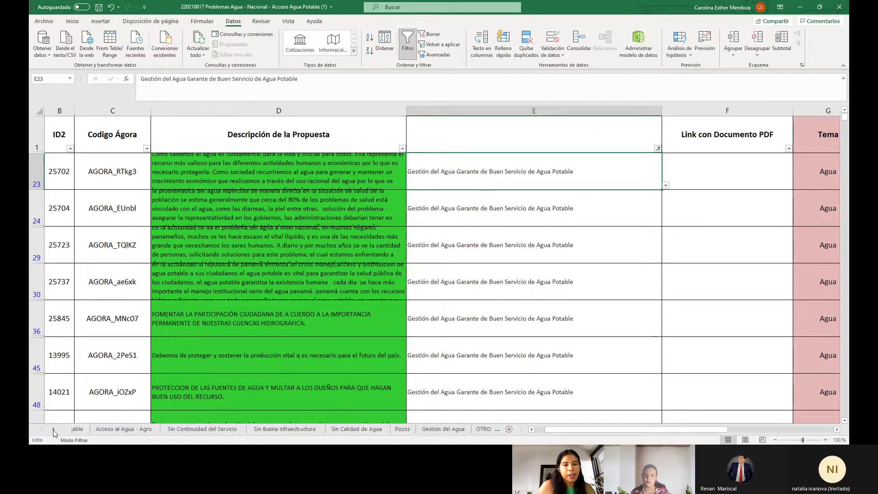
pyautogui.click(315, 430)
pyautogui.rightClick(354, 429)
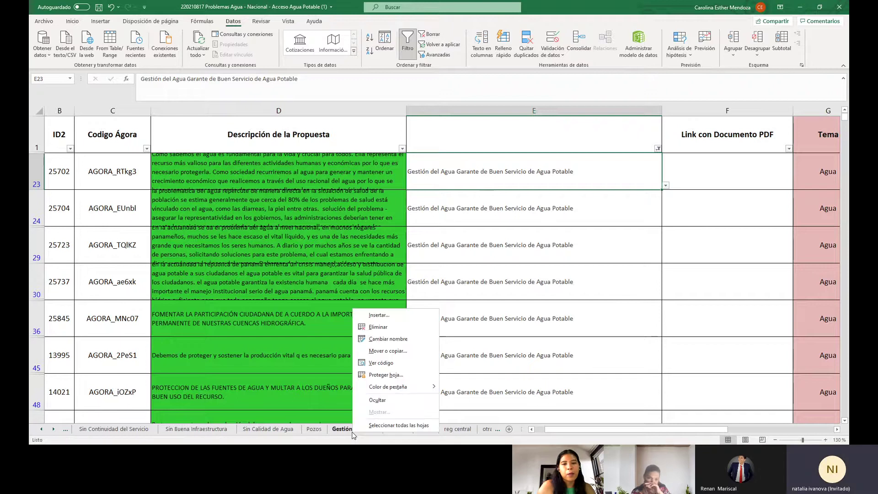
pyautogui.click(391, 340)
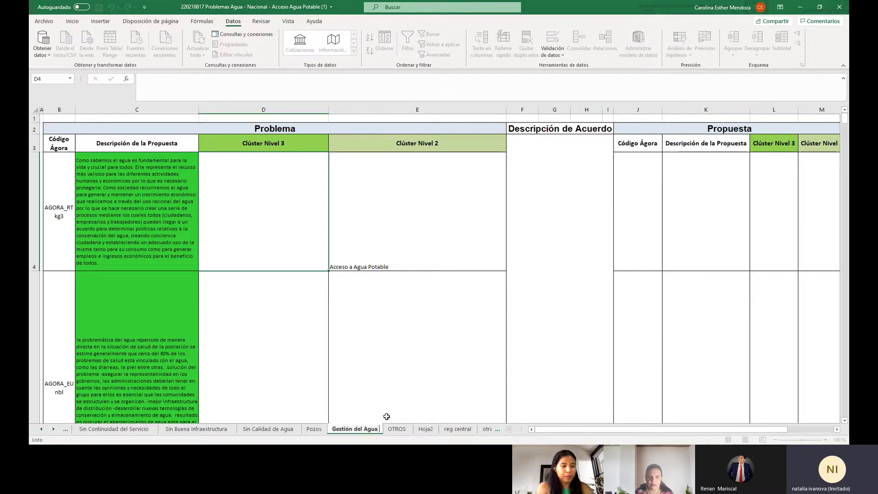
pyautogui.write('Gar')
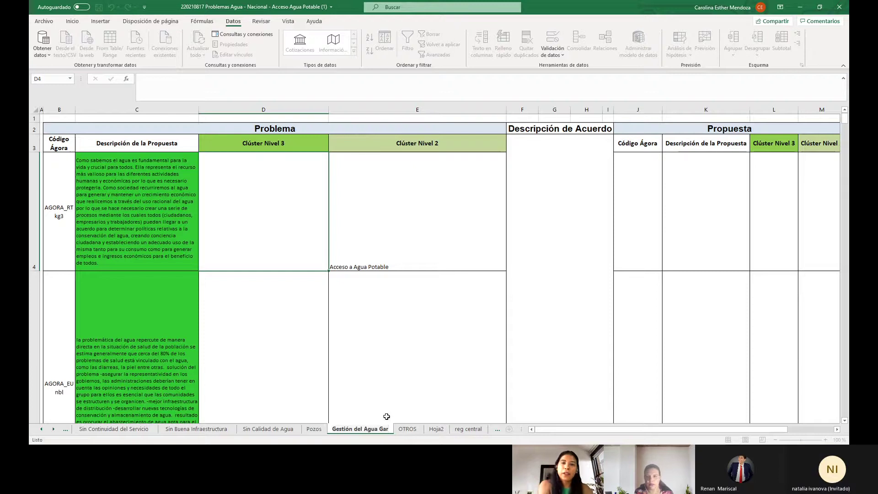
pyautogui.write('ante de')
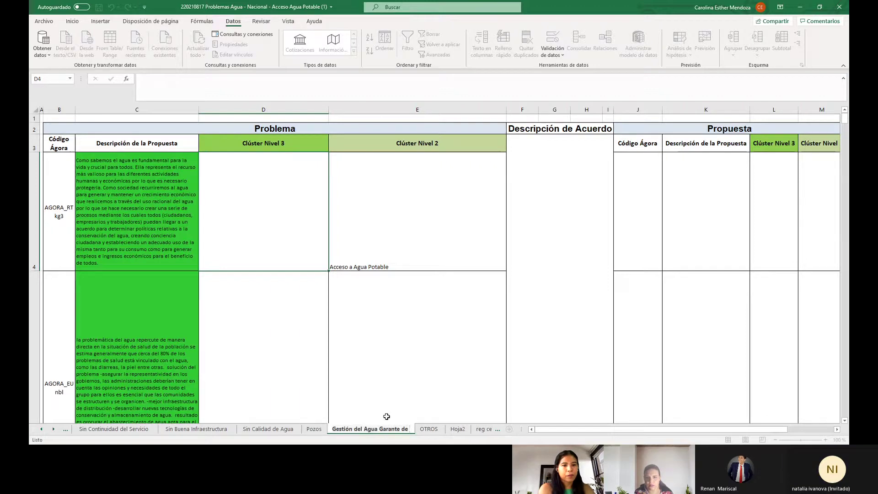
pyautogui.press('BackSpace')
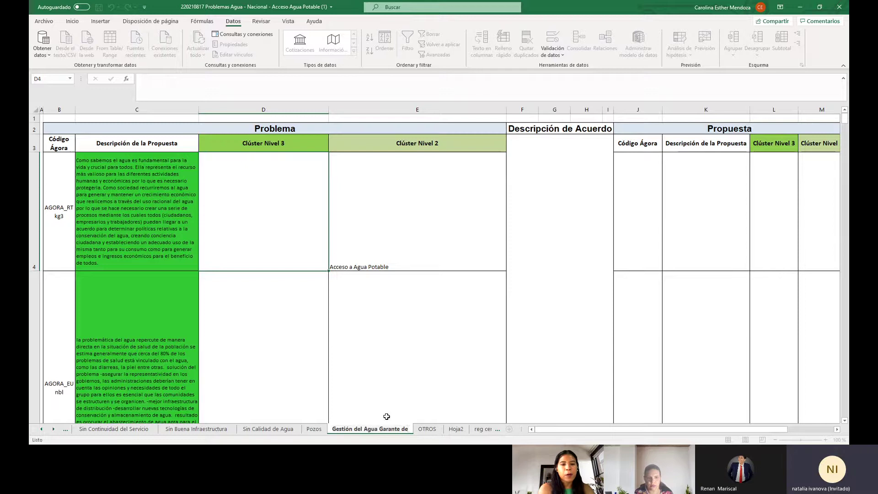
pyautogui.write('l Bu')
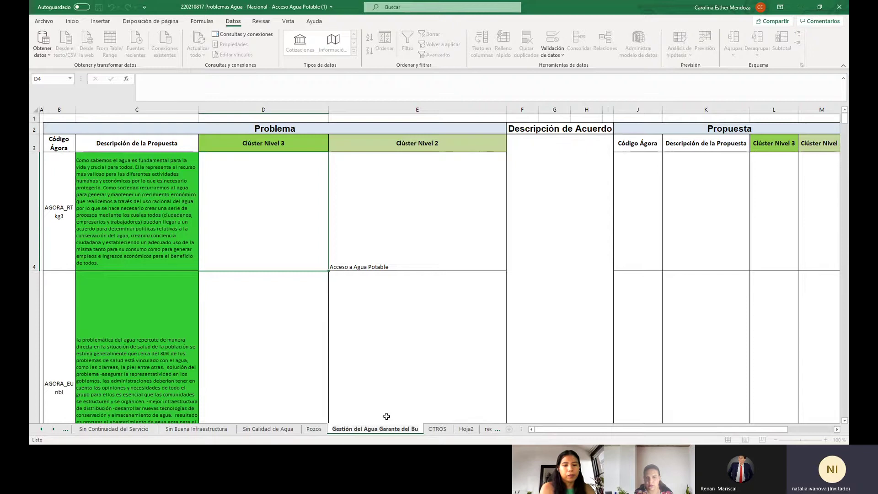
# Remove the added words from the sheet name, restoring it to Gestión del Agua.
pyautogui.press('BackSpace')
pyautogui.press('BackSpace')
pyautogui.press('BackSpace')
pyautogui.press('BackSpace')
pyautogui.press('BackSpace')
pyautogui.press('BackSpace')
pyautogui.press('BackSpace')
pyautogui.press('BackSpace')
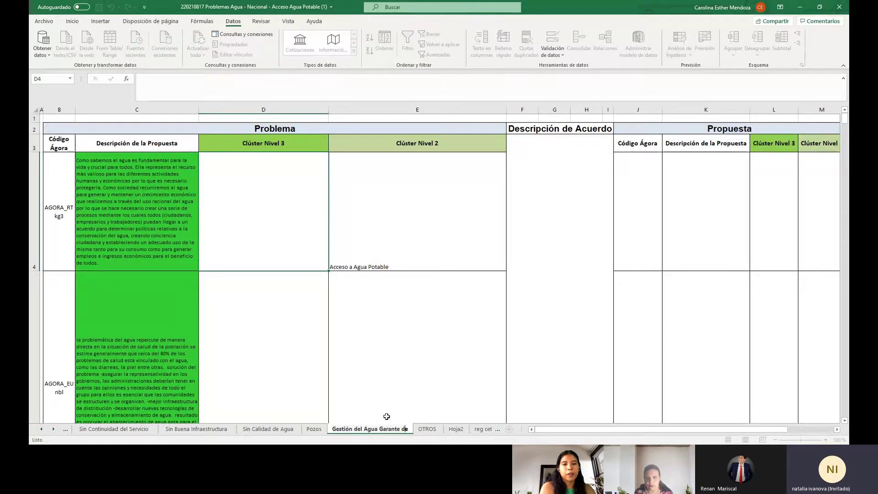
pyautogui.press('BackSpace')
pyautogui.press('BackSpace')
pyautogui.press('BackSpace')
pyautogui.press('BackSpace')
pyautogui.press('BackSpace')
pyautogui.press('BackSpace')
pyautogui.press('BackSpace')
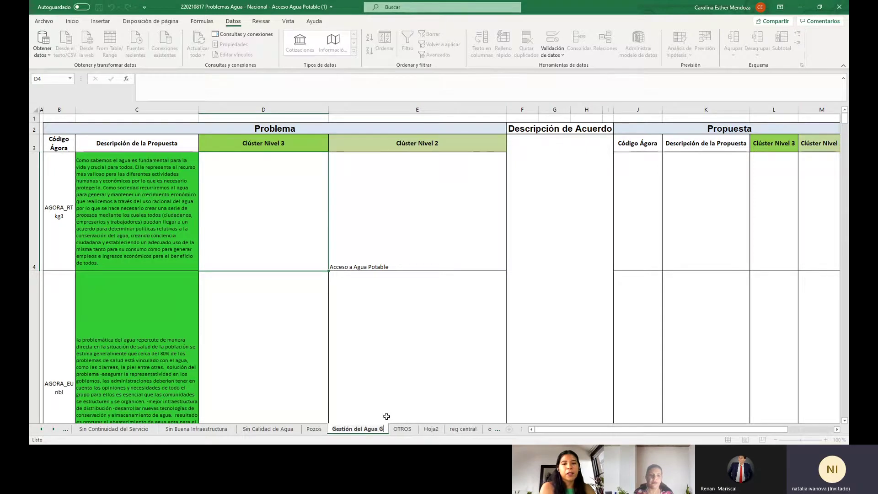
pyautogui.click(389, 398)
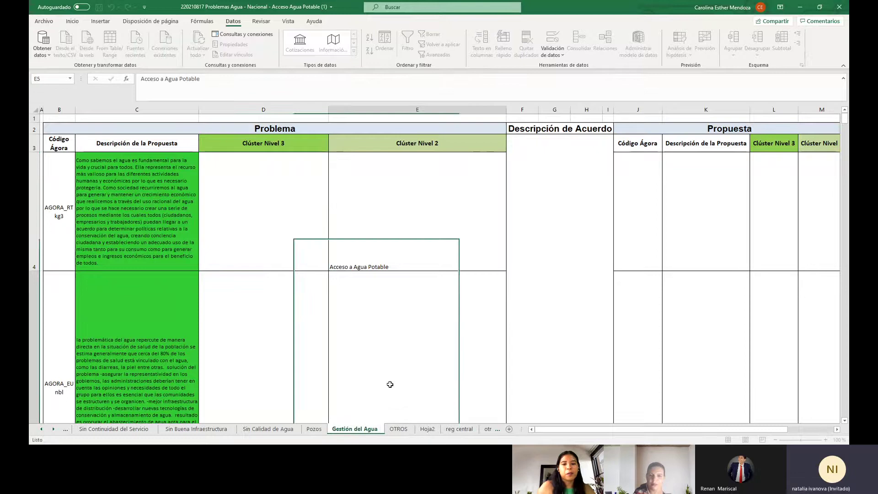
# Return to the PROBLEMAS NACIONALES sheet and clear the filter on column E to show all proposals.
pyautogui.click(42, 429)
pyautogui.click(42, 429)
pyautogui.click(41, 429)
pyautogui.click(42, 429)
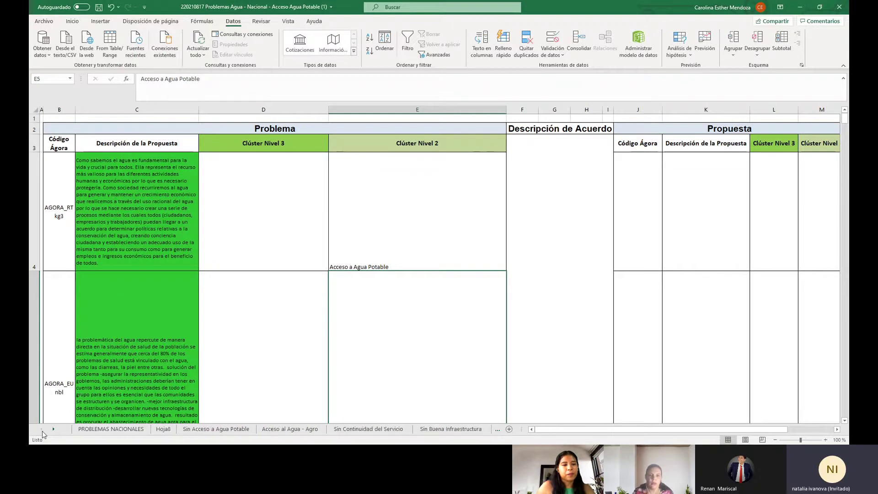
pyautogui.click(99, 430)
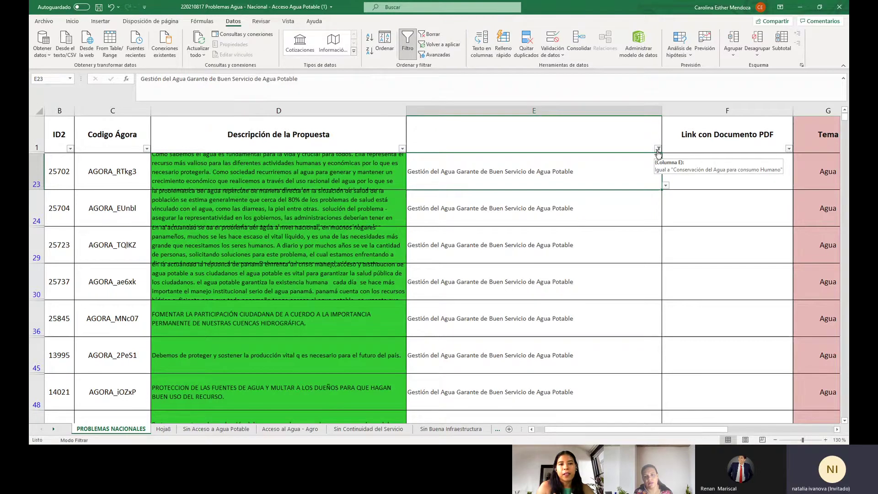
pyautogui.click(658, 149)
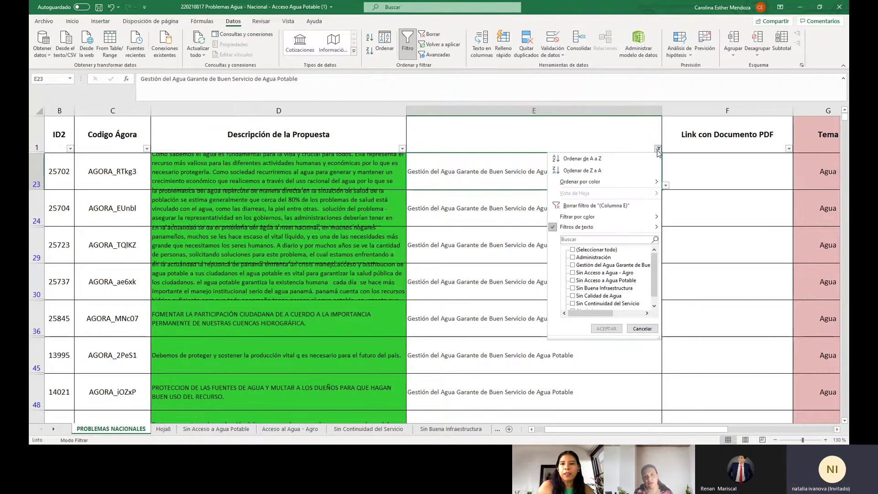
pyautogui.press('Escape')
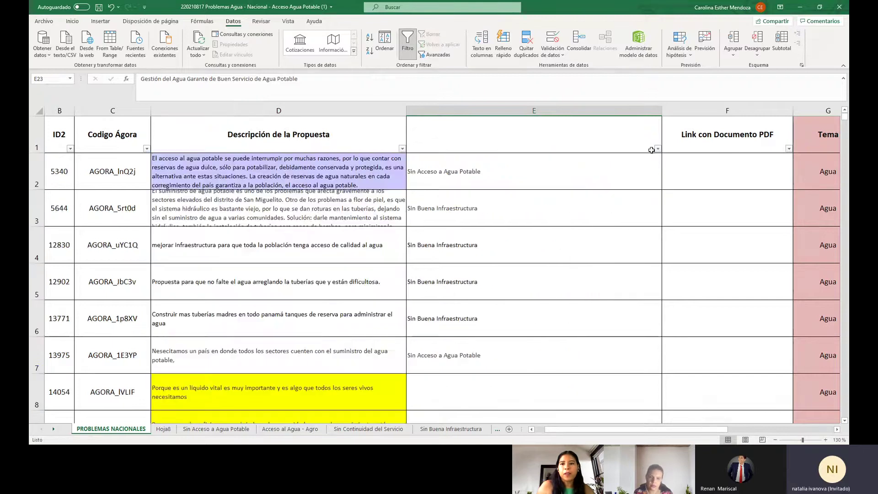
# Check the categories offered in column E's filter list, including Administración, without changing the filter.
pyautogui.click(658, 149)
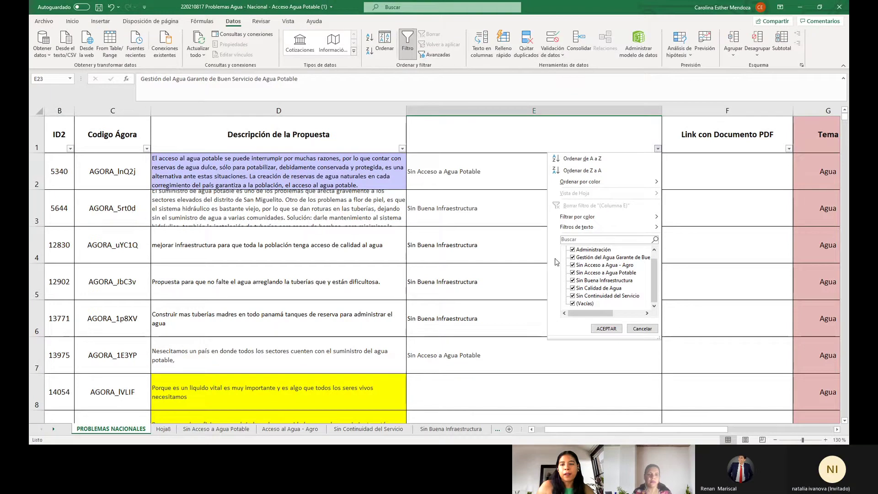
pyautogui.click(573, 250)
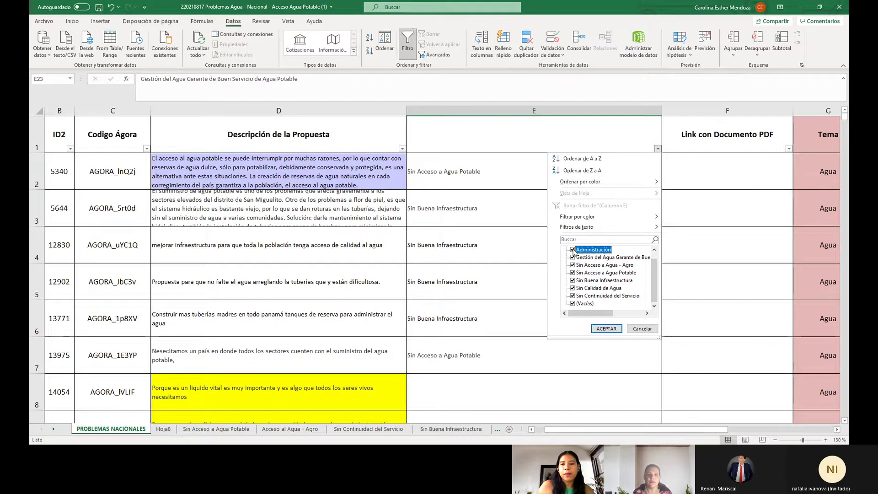
pyautogui.press('Escape')
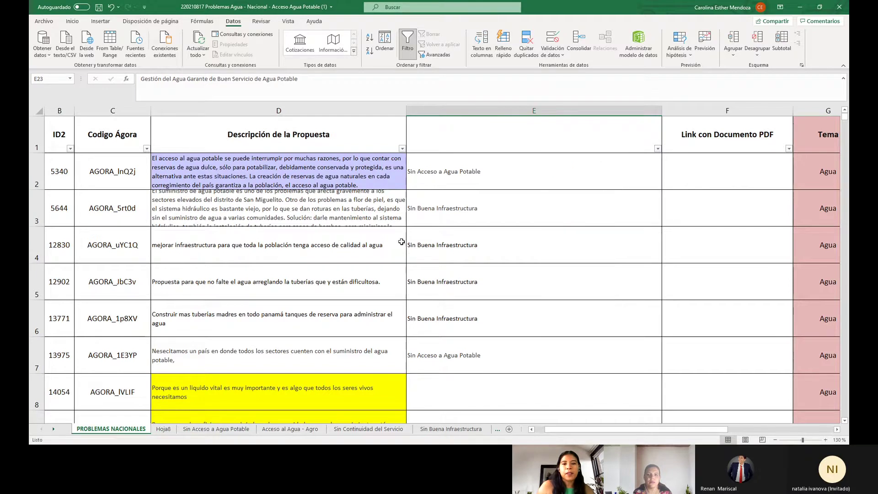
# Examine the cluster assignments on the Sin Acceso a Agua Potable and Acceso al Agua - Agro sheets.
pyautogui.click(233, 430)
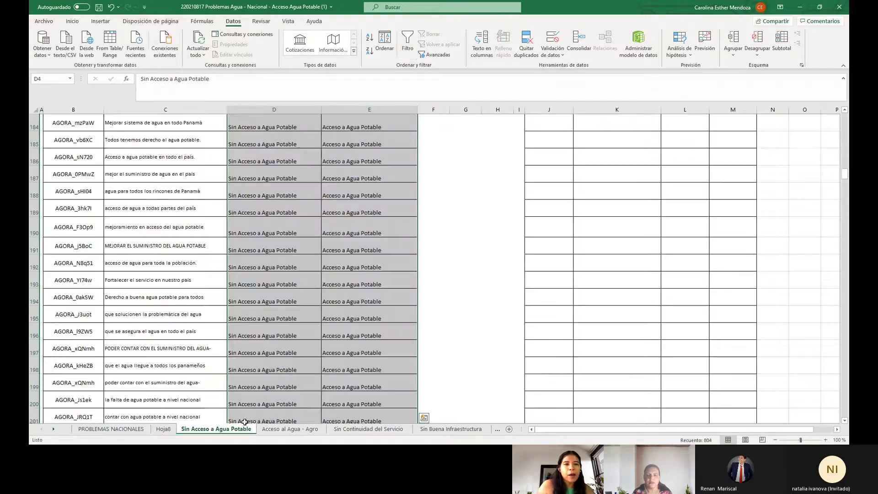
pyautogui.click(283, 195)
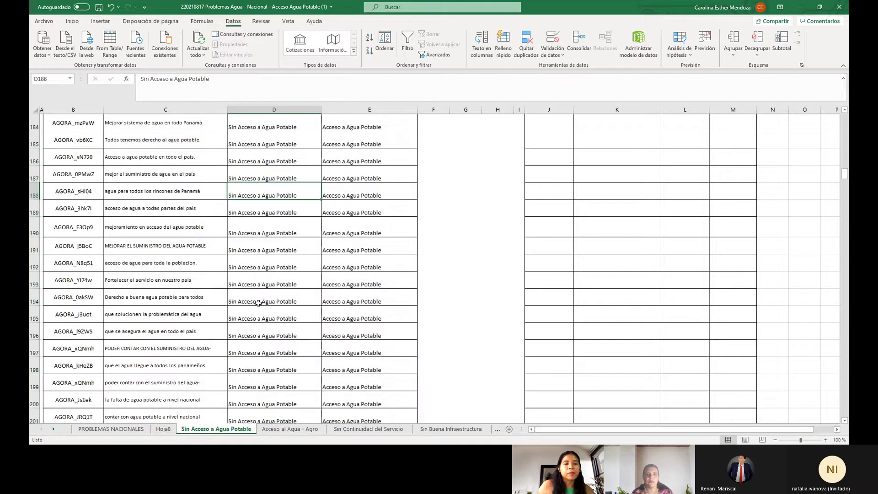
pyautogui.click(277, 428)
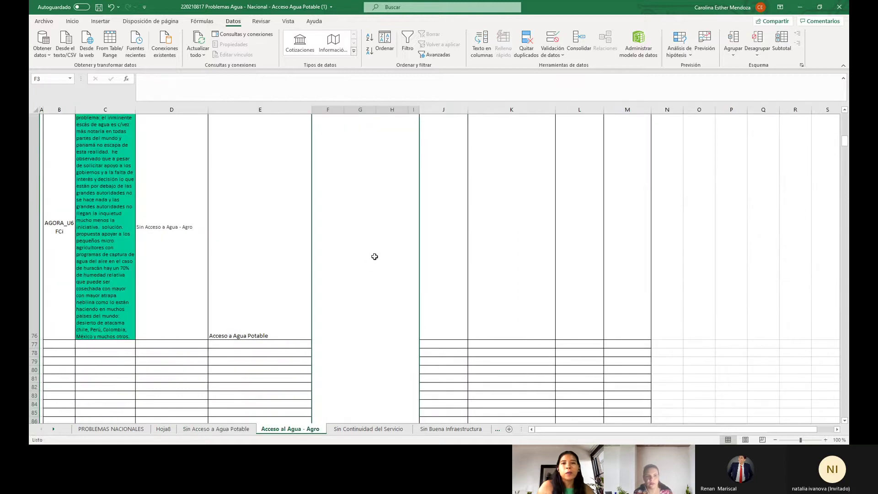
pyautogui.scroll(20, 370, 256)
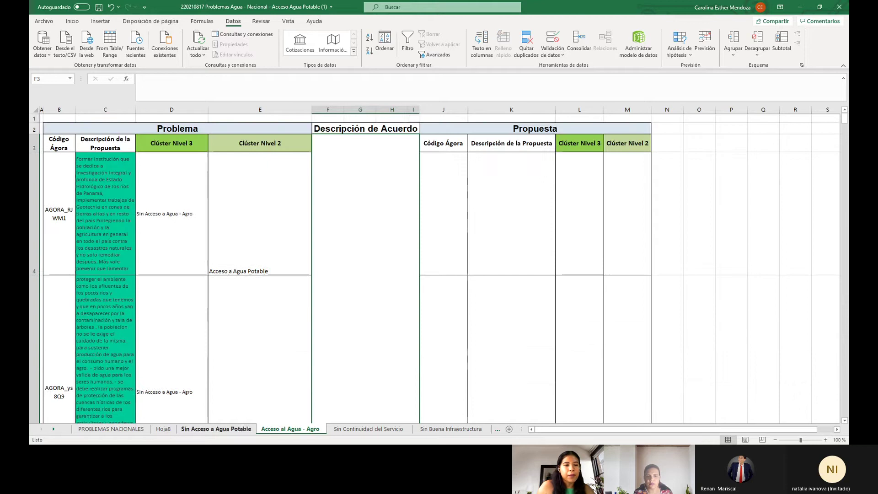
# Filter the category column E of the PROBLEMAS NACIONALES sheet to show only "Sin Acceso a Agua - Agro".
pyautogui.click(96, 429)
pyautogui.click(578, 169)
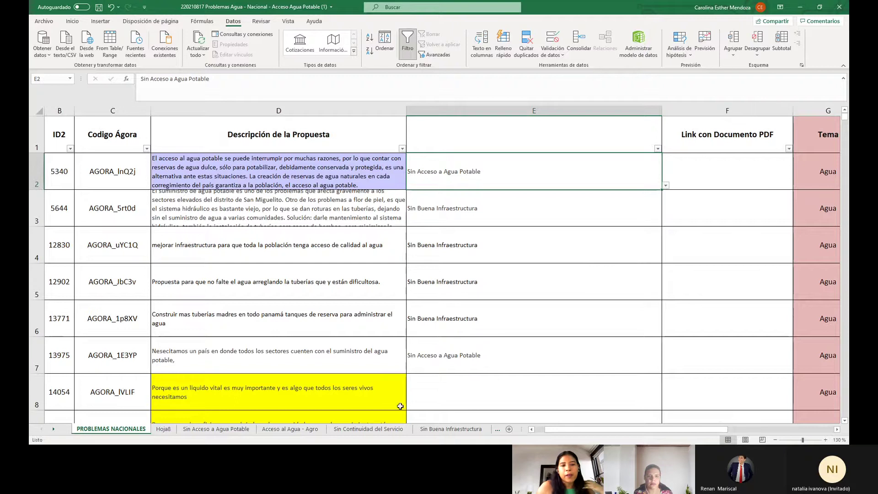
pyautogui.click(657, 149)
pyautogui.click(572, 251)
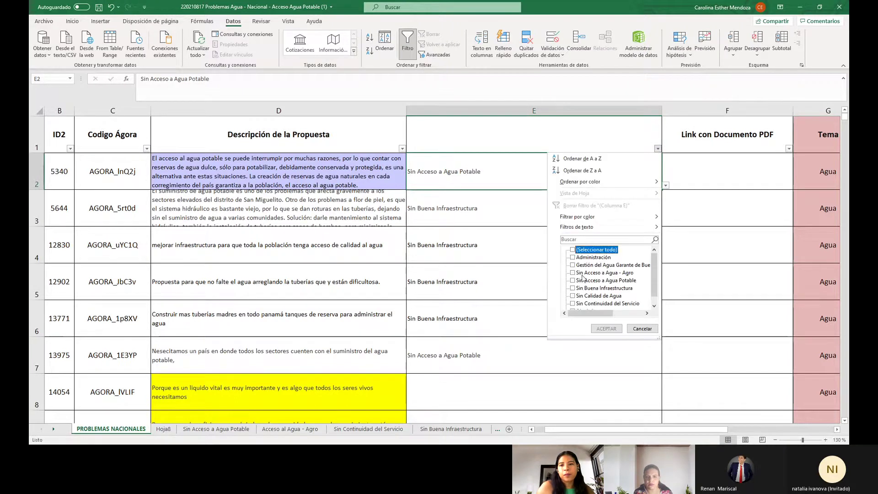
pyautogui.click(572, 273)
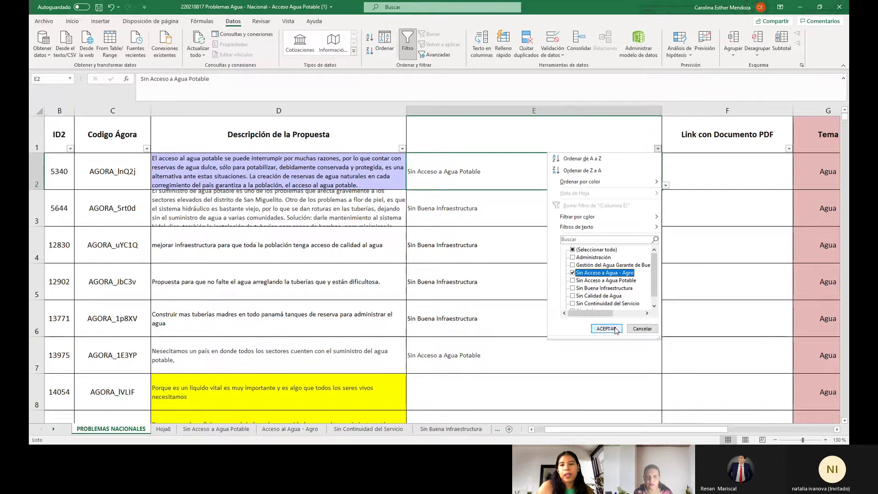
pyautogui.click(606, 328)
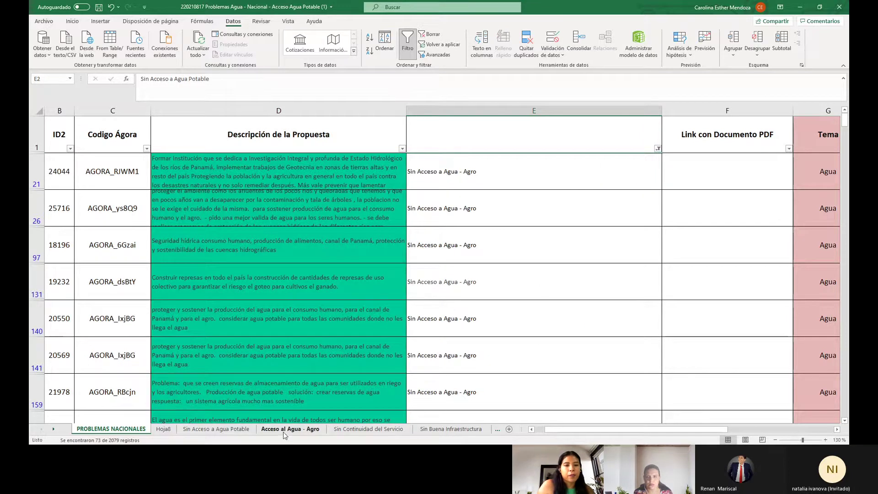
# Rename the sheet "Acceso al Agua - Agro" to "Sin Acceso al Agua - Agro".
pyautogui.rightClick(283, 432)
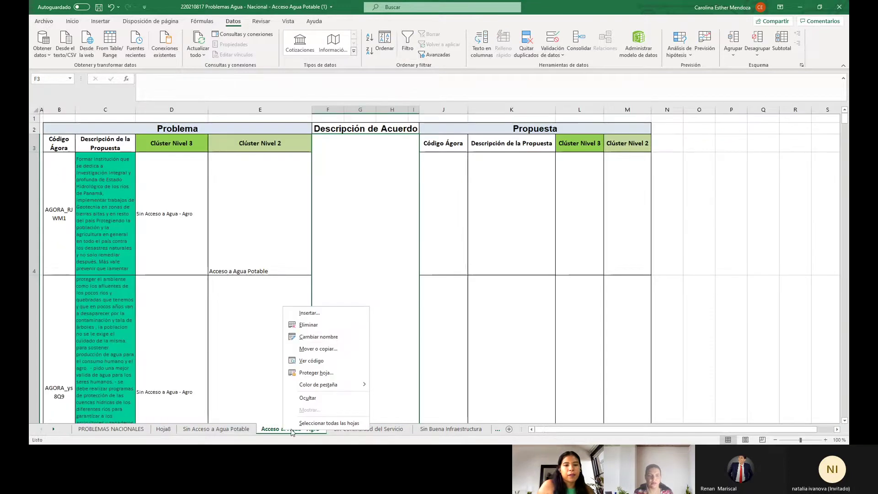
pyautogui.click(318, 336)
pyautogui.click(266, 430)
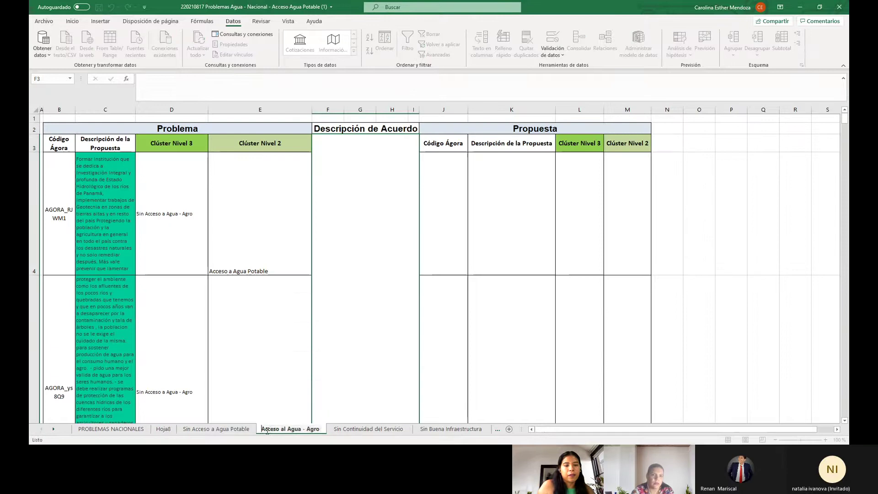
pyautogui.write('Sin')
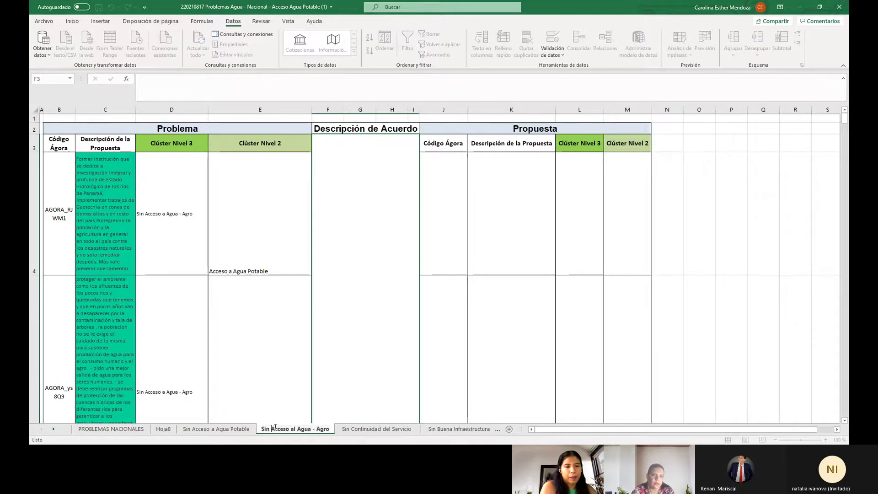
pyautogui.press('Return')
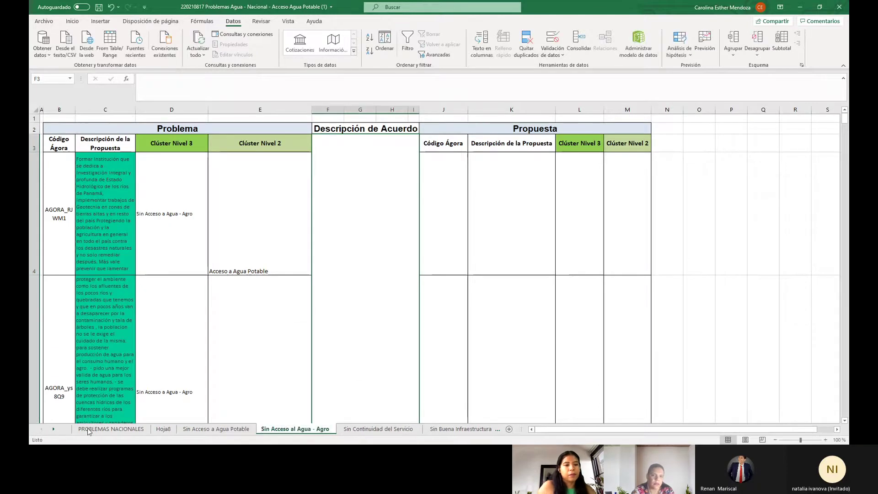
# Review the proposals filtered as "Sin Acceso a Agua - Agro" on the PROBLEMAS NACIONALES sheet, down to the last row.
pyautogui.click(85, 430)
pyautogui.scroll(-2, 548, 201)
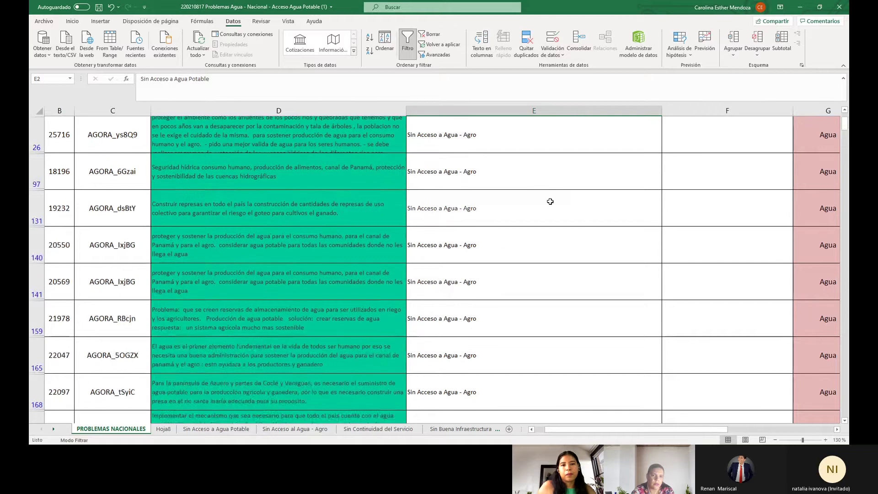
pyautogui.scroll(-3, 298, 257)
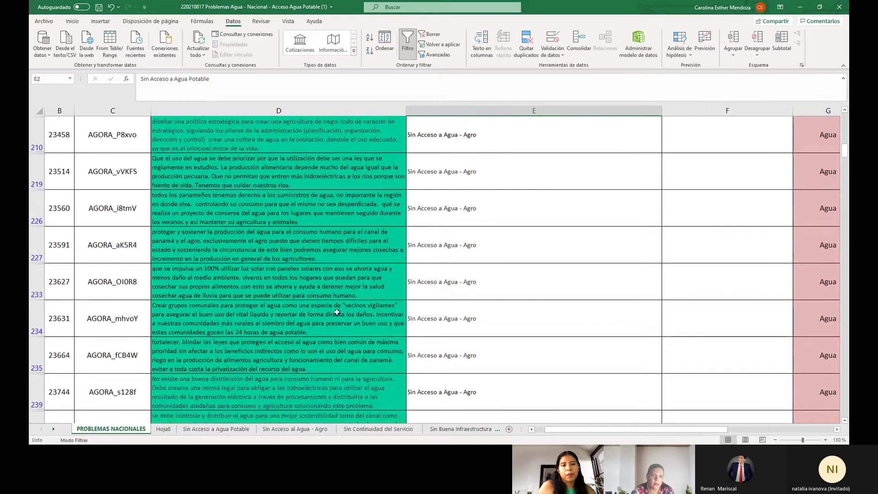
pyautogui.scroll(-5, 440, 321)
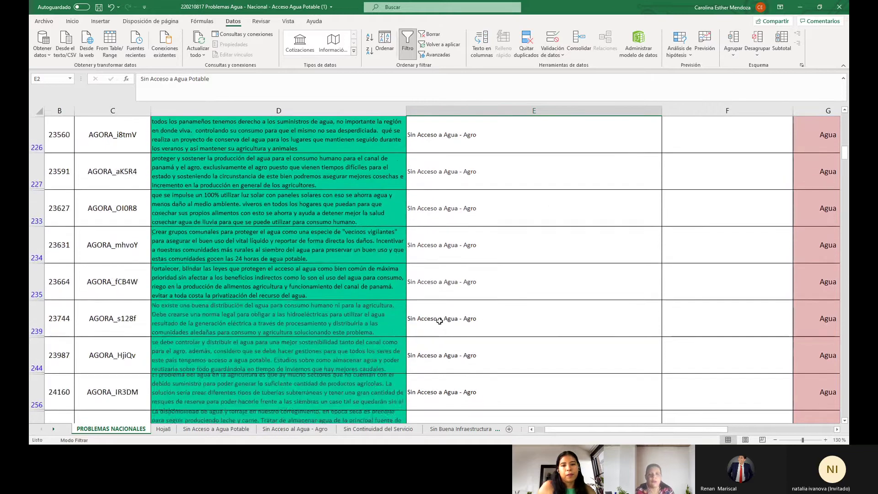
pyautogui.scroll(-10, 440, 321)
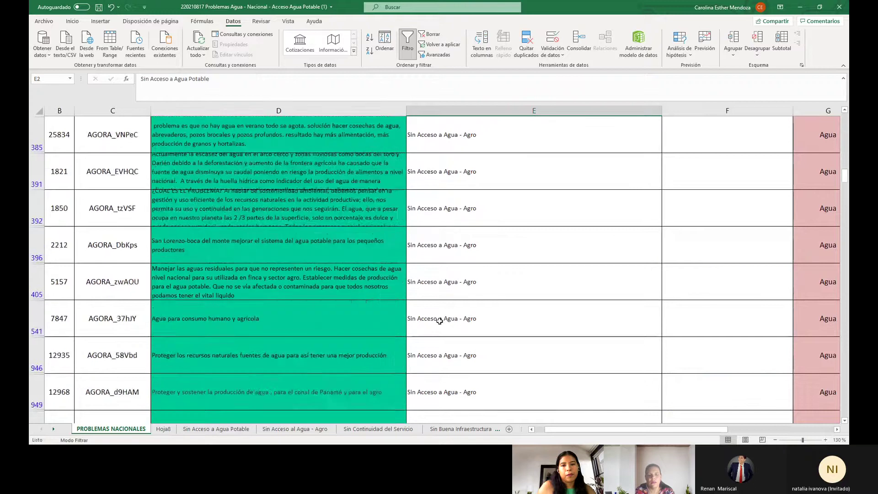
pyautogui.scroll(-8, 440, 321)
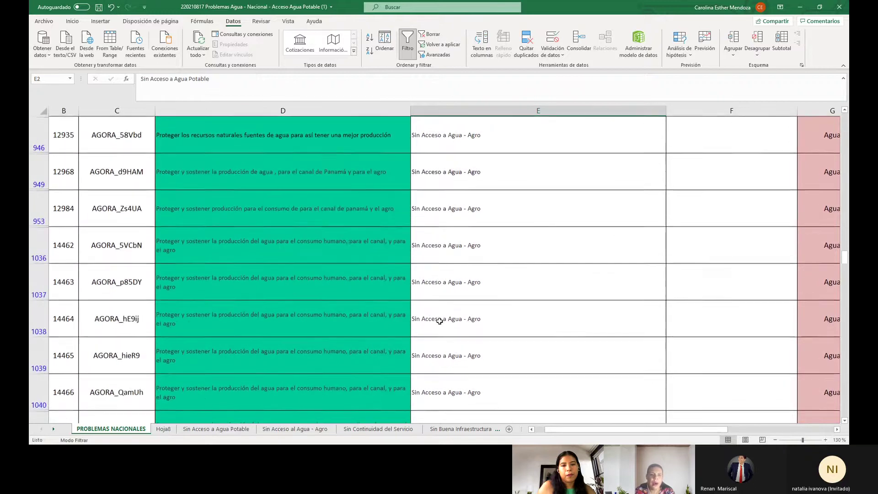
pyautogui.scroll(-10, 439, 321)
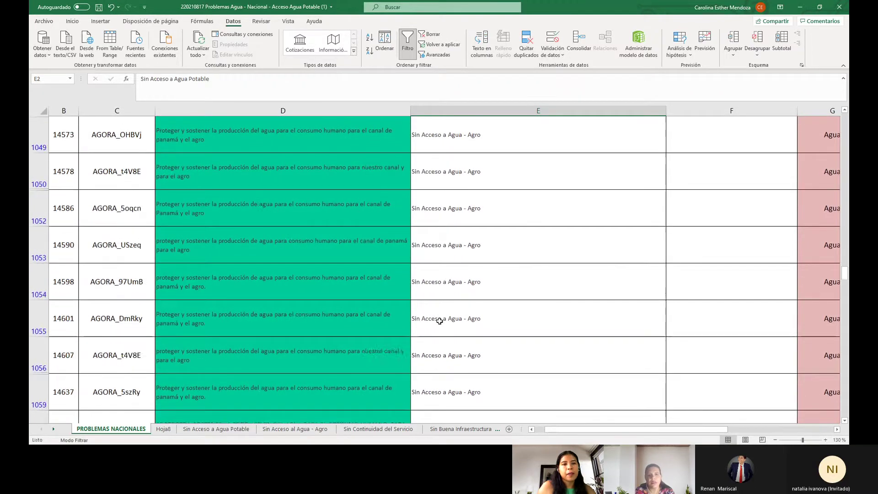
pyautogui.scroll(-3, 439, 321)
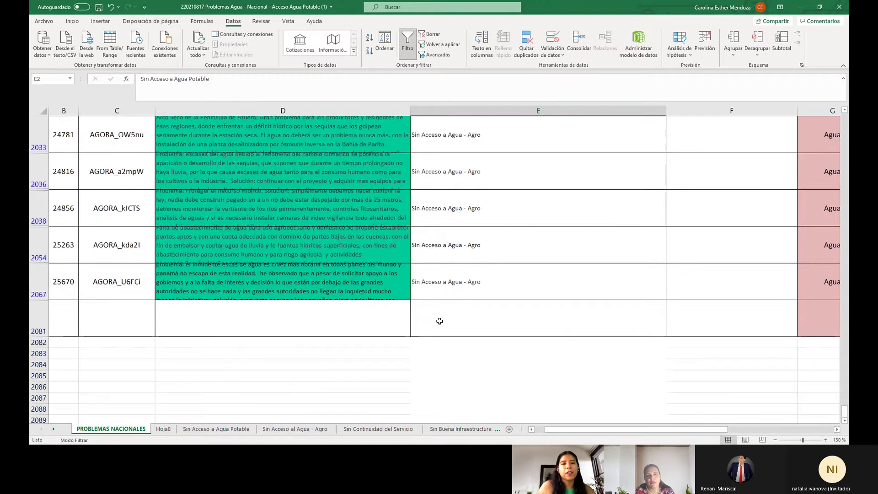
pyautogui.scroll(3, 439, 321)
pyautogui.scroll(10, 440, 321)
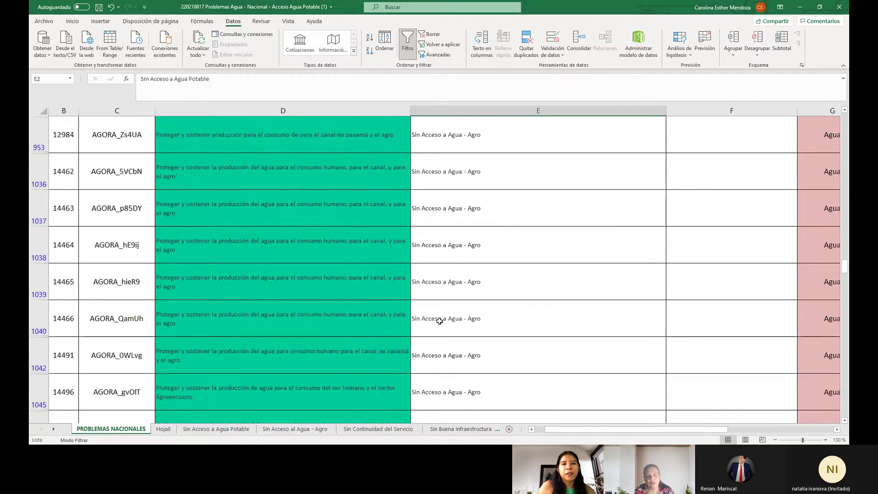
pyautogui.scroll(10, 440, 321)
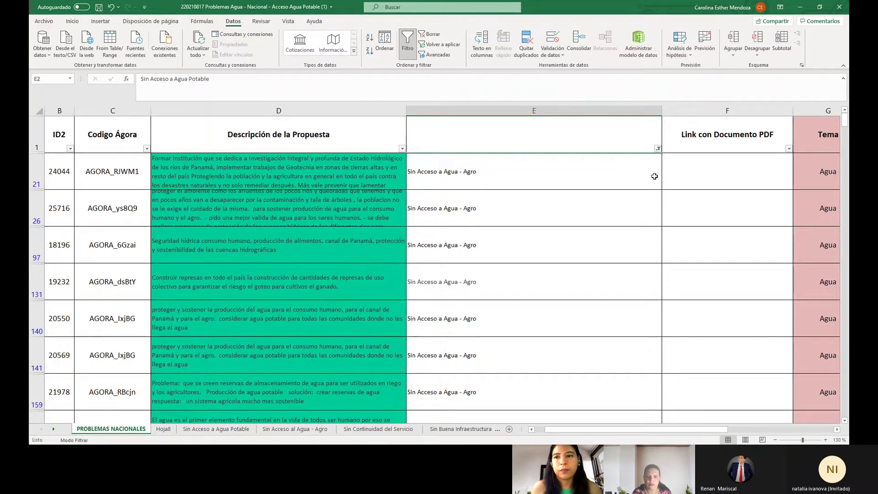
pyautogui.click(658, 149)
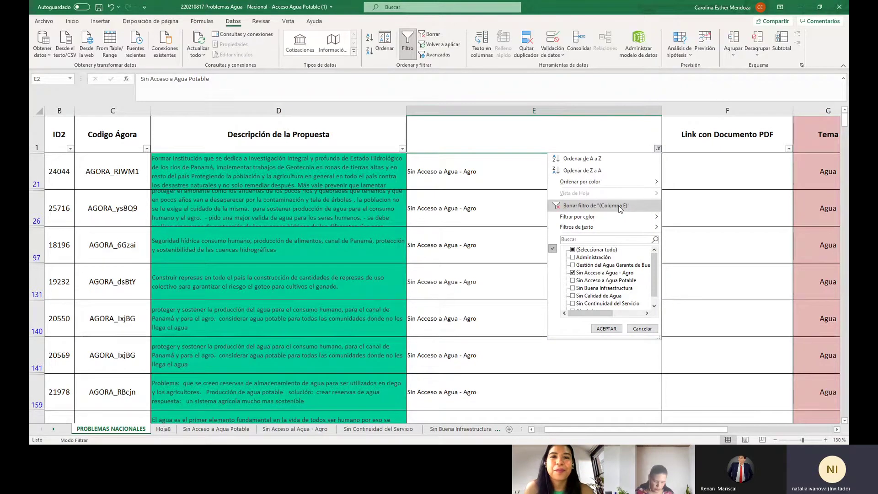
pyautogui.click(493, 203)
pyautogui.click(493, 205)
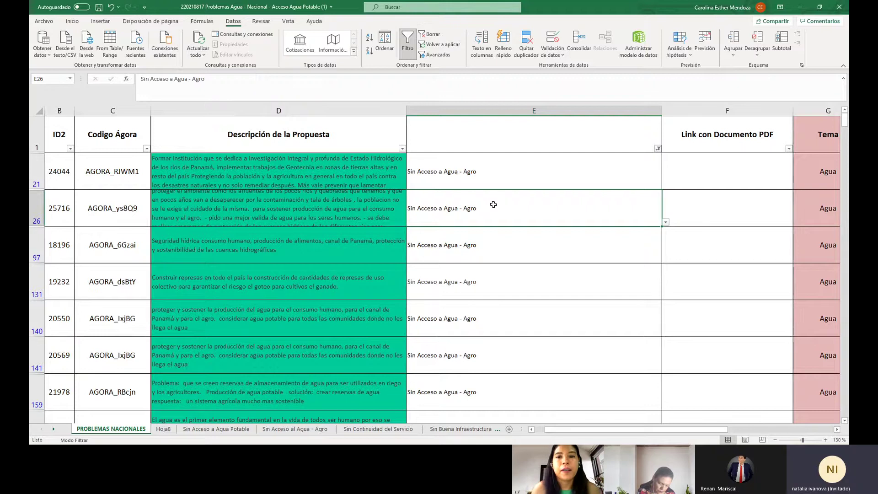
# Select category cell E21, the first filtered row, and open the Hoja2 sheet that holds the category list.
pyautogui.click(492, 174)
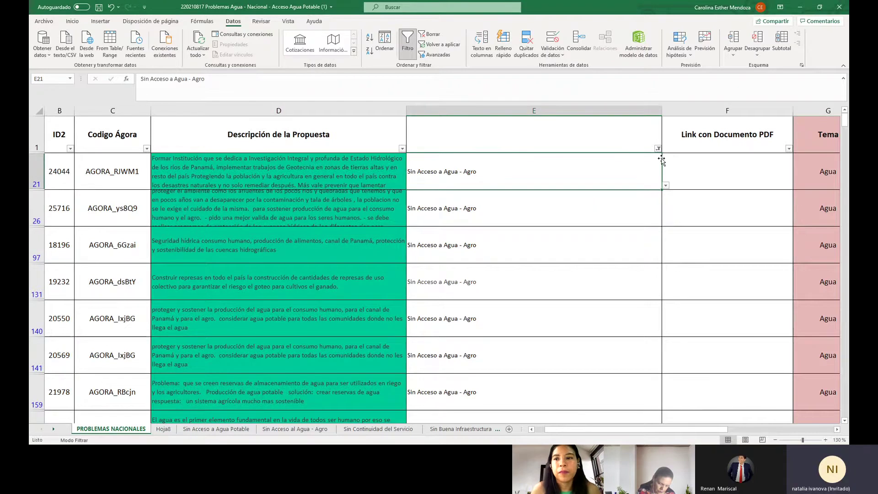
pyautogui.click(54, 430)
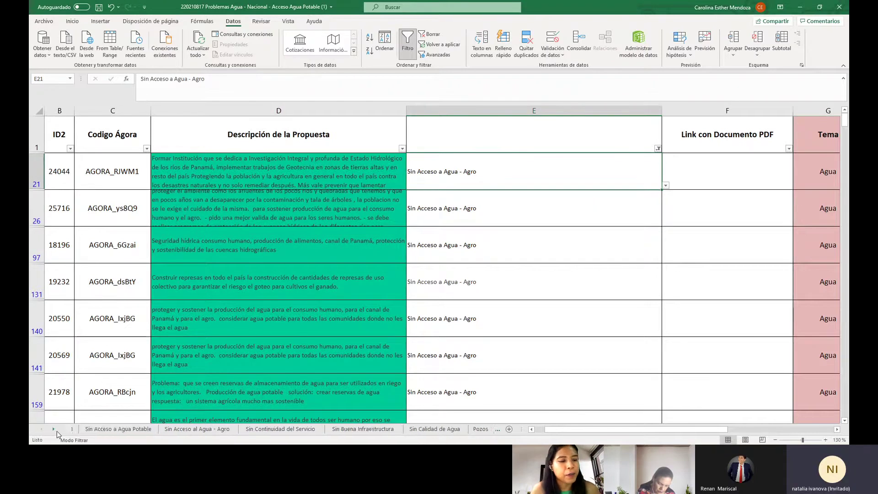
pyautogui.click(56, 430)
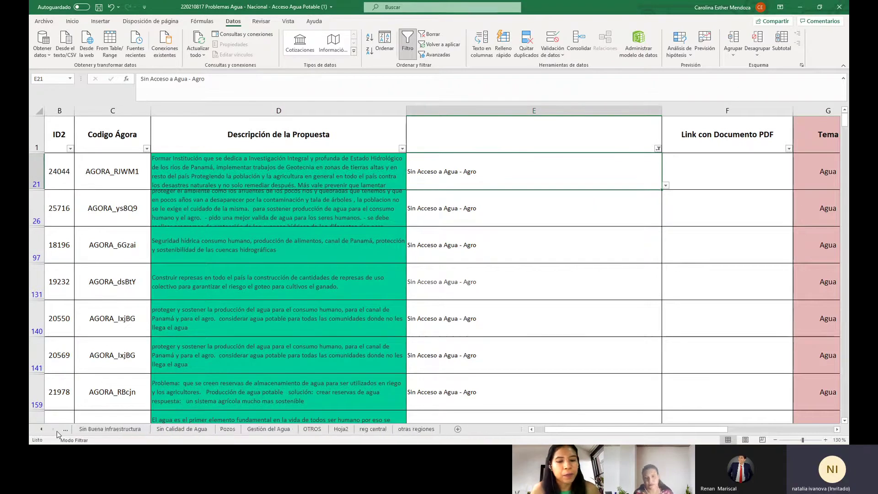
pyautogui.click(340, 429)
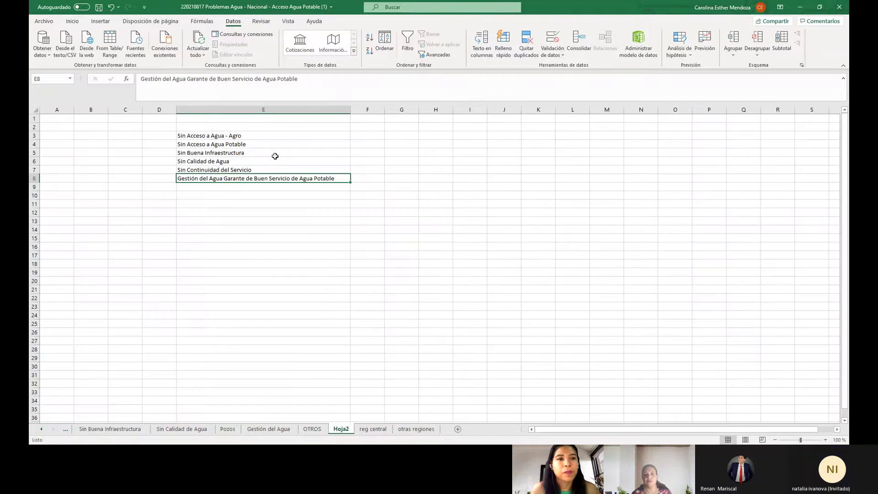
# Change the category in cell E3 of Hoja2 to "Disponibilidad de Agua para el Agro".
pyautogui.click(210, 136)
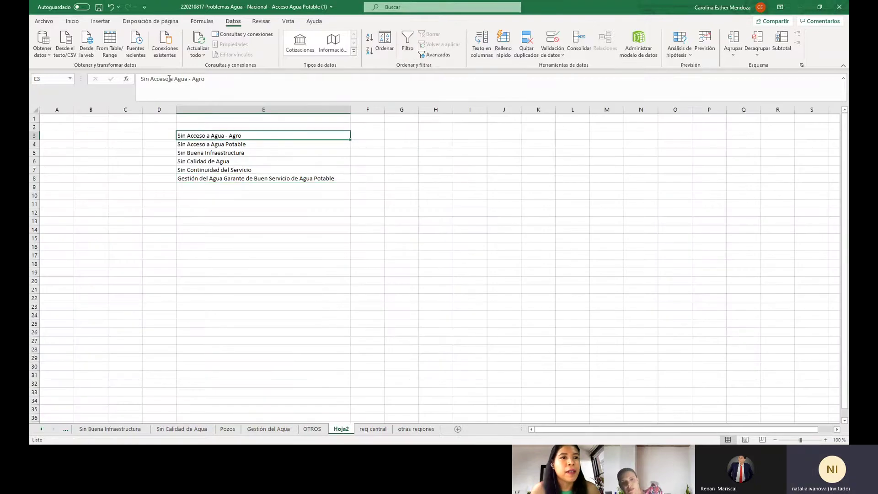
pyautogui.doubleClick(144, 79)
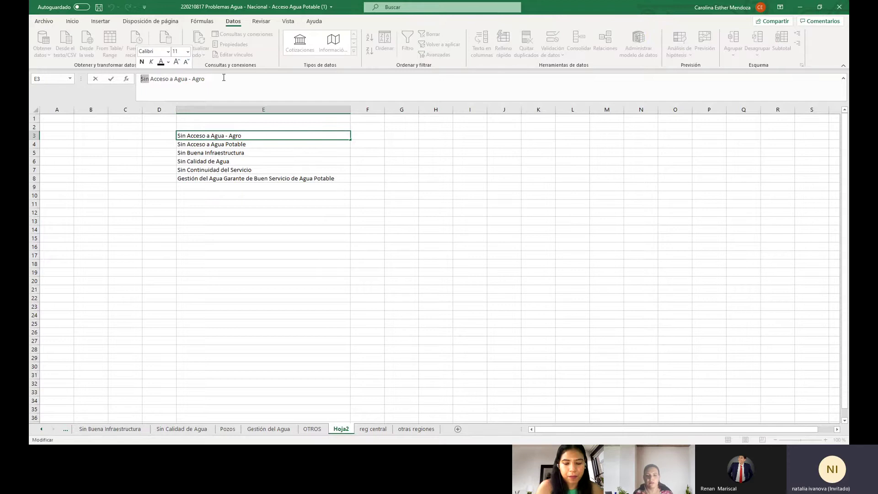
pyautogui.write('Dis')
pyautogui.write('ponibi')
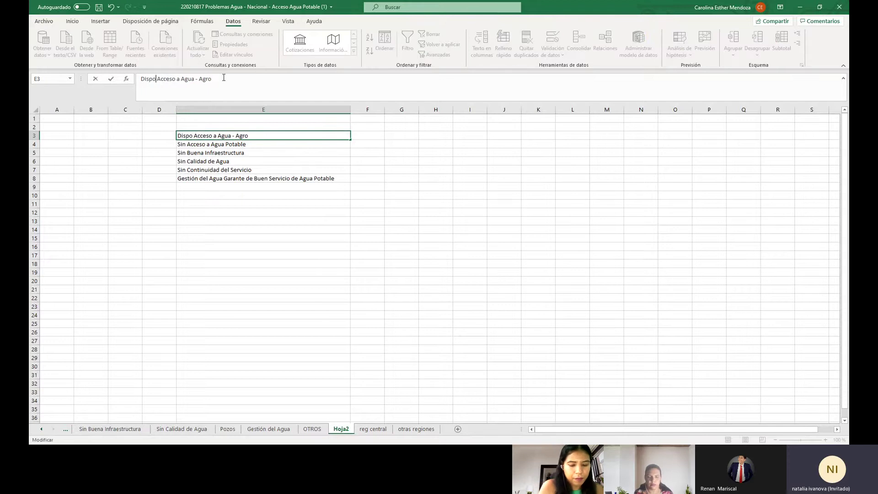
pyautogui.write('lidad de')
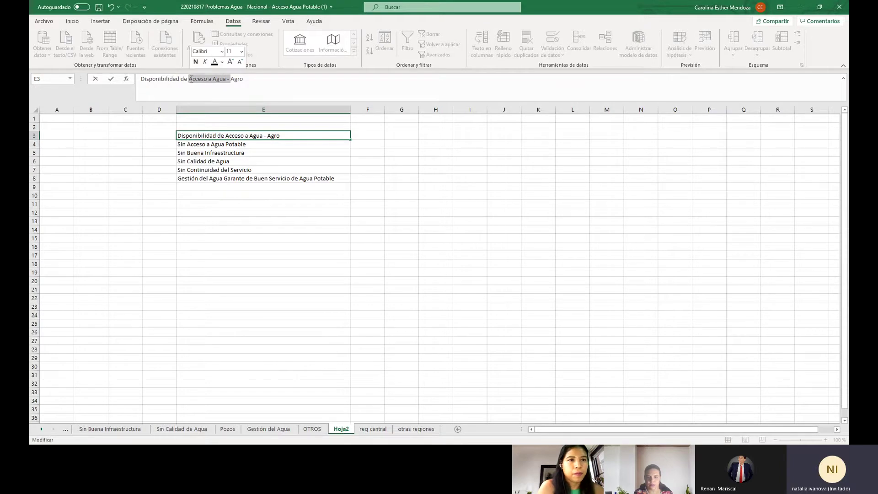
pyautogui.write('A')
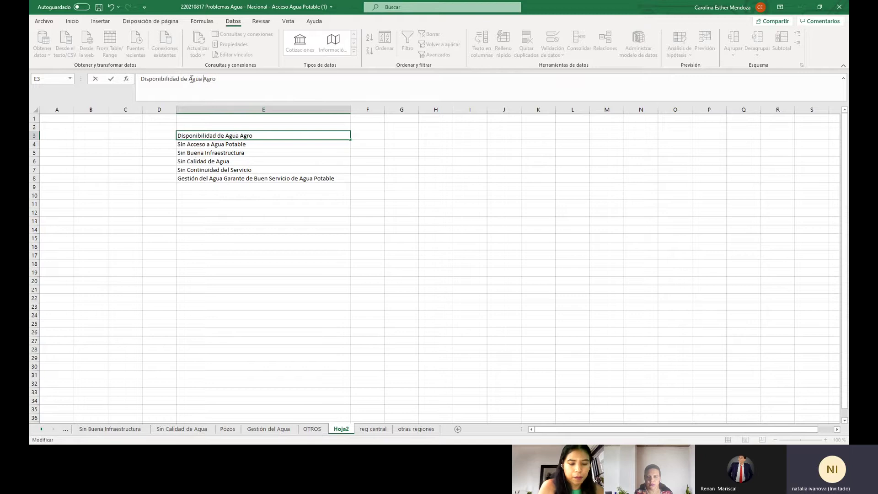
pyautogui.write('gua par')
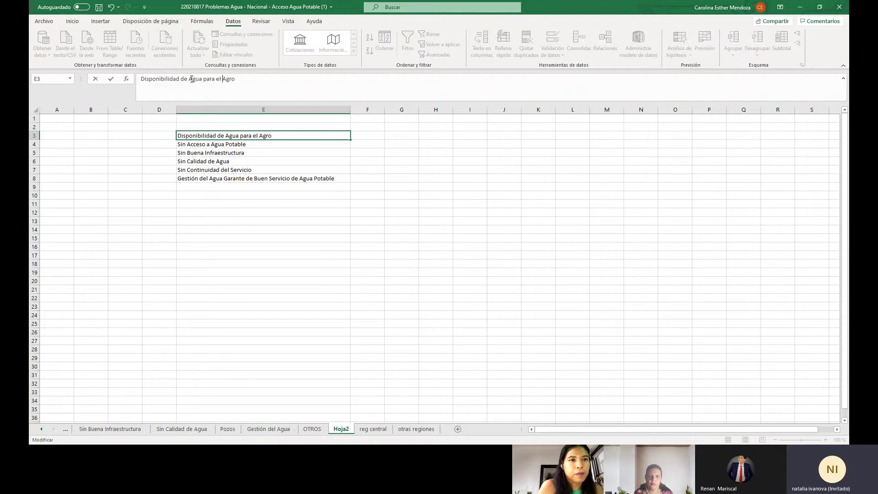
pyautogui.write('a el')
pyautogui.click(254, 160)
pyautogui.click(255, 211)
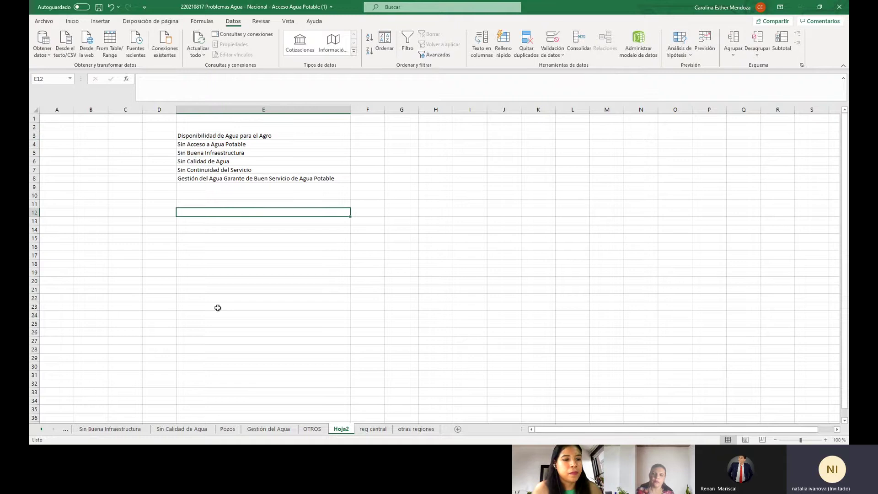
# Return to the PROBLEMAS NACIONALES sheet and set the category in E21 to "Disponibilidad de Agua para el Agro".
pyautogui.click(41, 428)
pyautogui.click(41, 428)
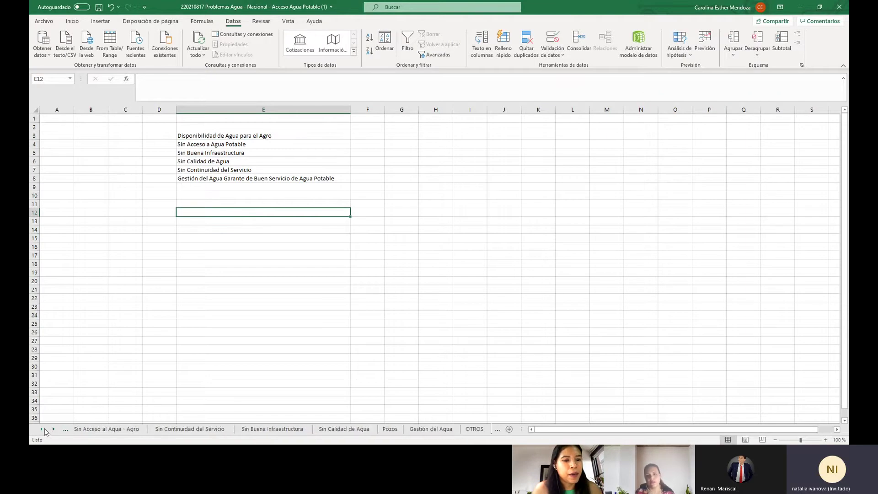
pyautogui.click(42, 428)
pyautogui.click(41, 428)
pyautogui.click(41, 429)
pyautogui.click(111, 428)
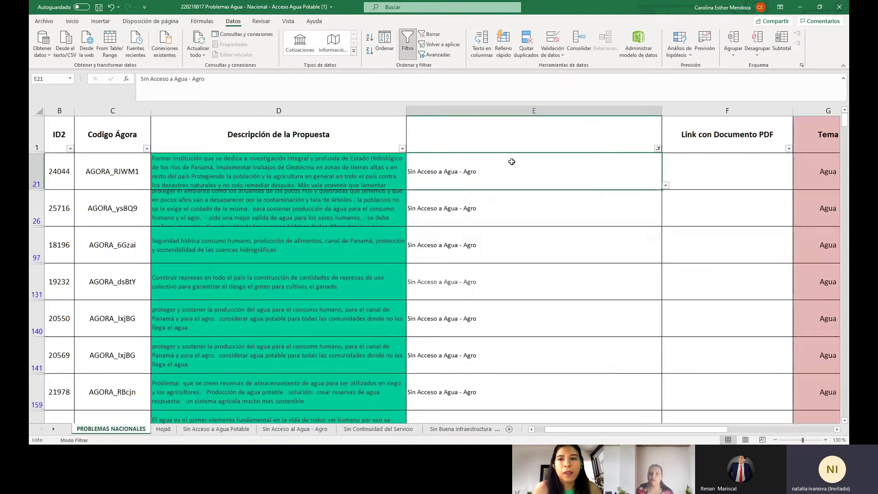
pyautogui.click(666, 185)
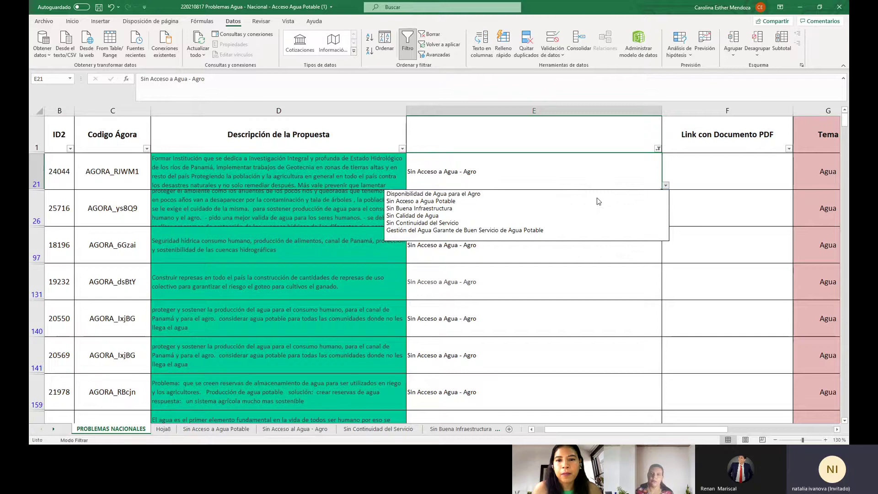
pyautogui.click(542, 194)
# Fill the category from E21 down column E through the last filtered proposal in row 2067.
pyautogui.moveTo(662, 191); pyautogui.dragTo(666, 409)
pyautogui.moveTo(604, 443); pyautogui.dragTo(529, 344)
pyautogui.scroll(5, 539, 334)
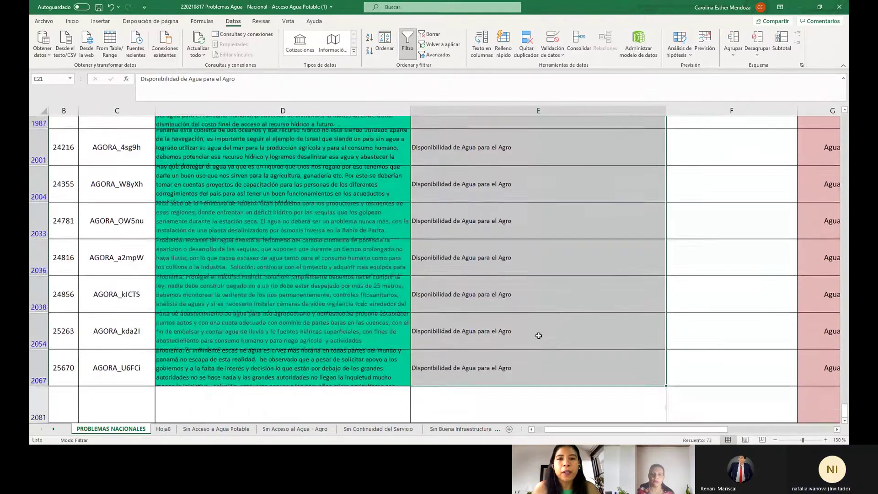
pyautogui.scroll(10, 574, 293)
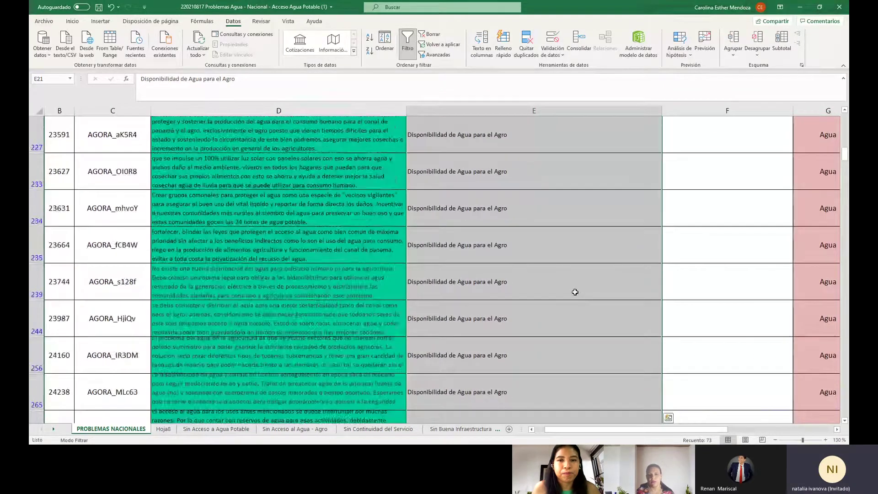
# Check the purple-marked proposals on the Hoja8 sheet and return to the PROBLEMAS NACIONALES sheet.
pyautogui.click(687, 220)
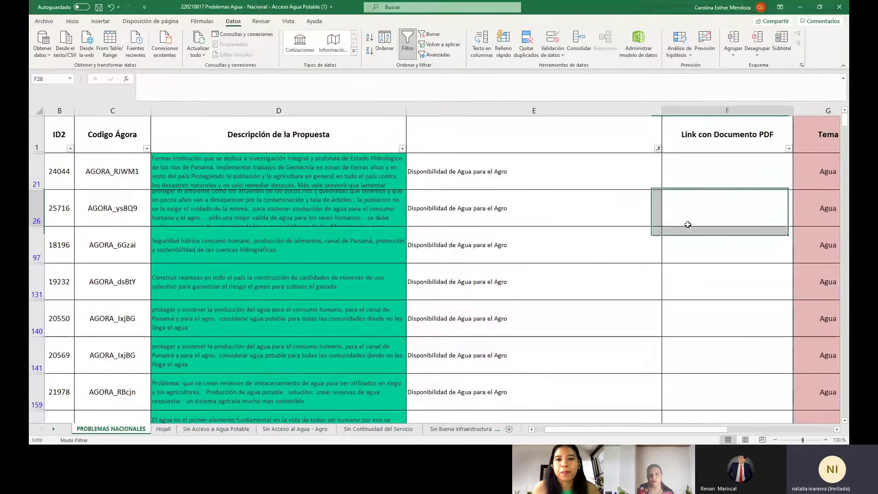
pyautogui.click(162, 429)
pyautogui.scroll(4, 282, 353)
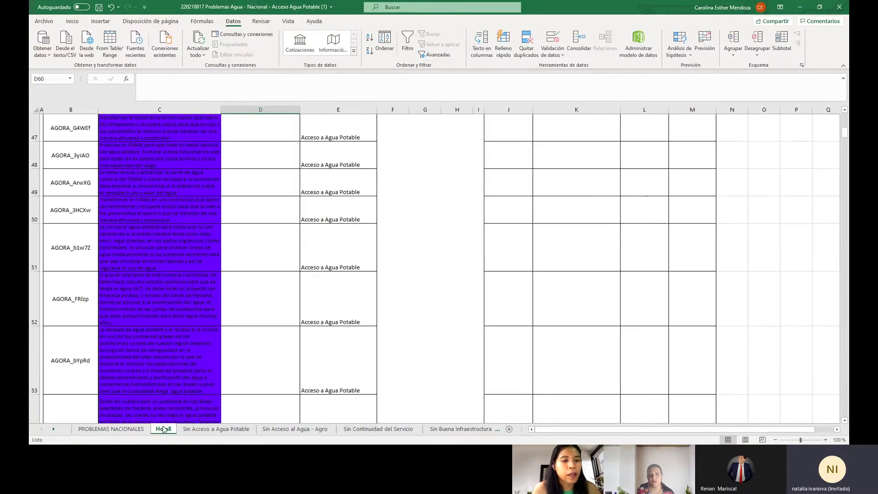
pyautogui.click(111, 429)
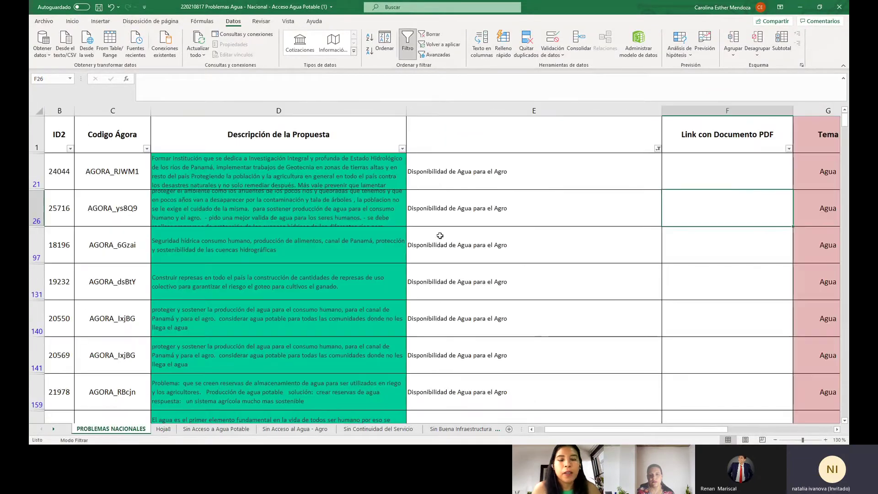
# Clear the category filter on column E of PROBLEMAS NACIONALES.
pyautogui.click(402, 149)
pyautogui.moveTo(352, 218)
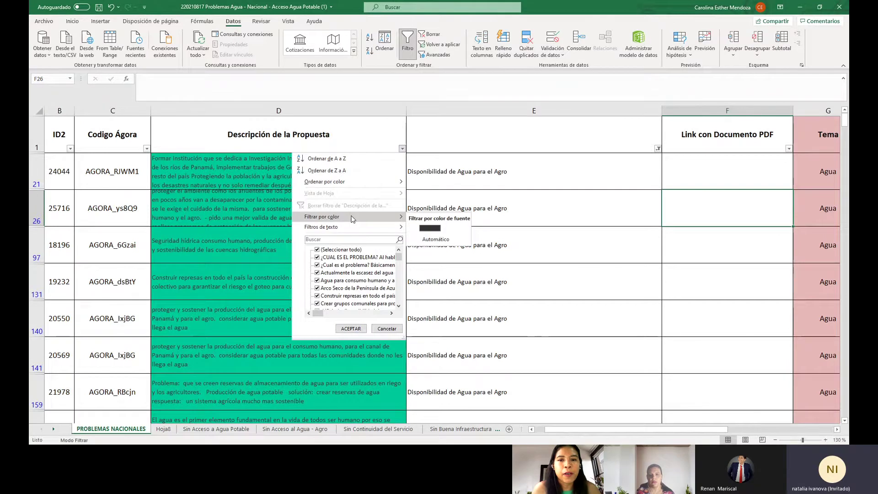
pyautogui.click(657, 149)
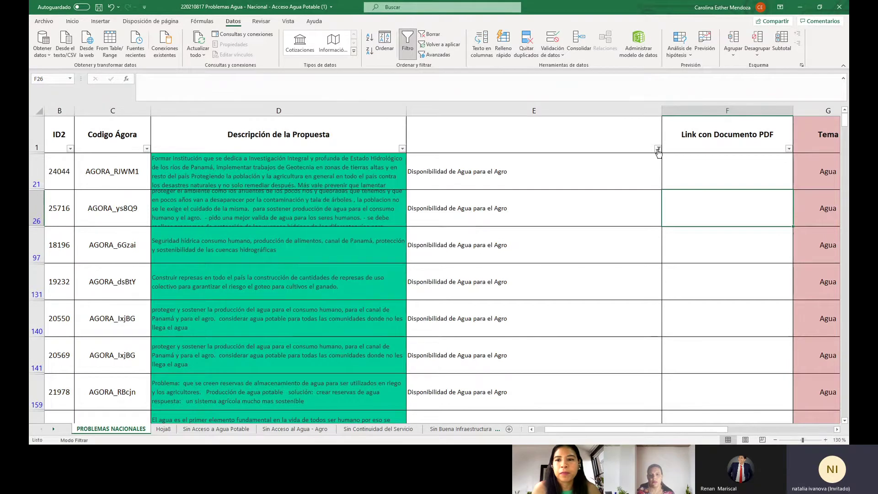
pyautogui.click(657, 148)
pyautogui.click(599, 205)
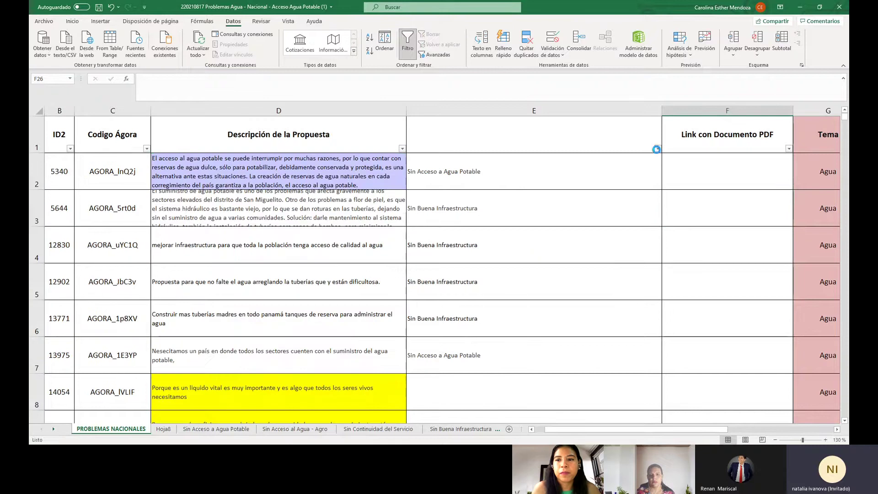
# Filter column E to show only the category "Sin Acceso a Agua Potable".
pyautogui.click(657, 148)
pyautogui.click(573, 250)
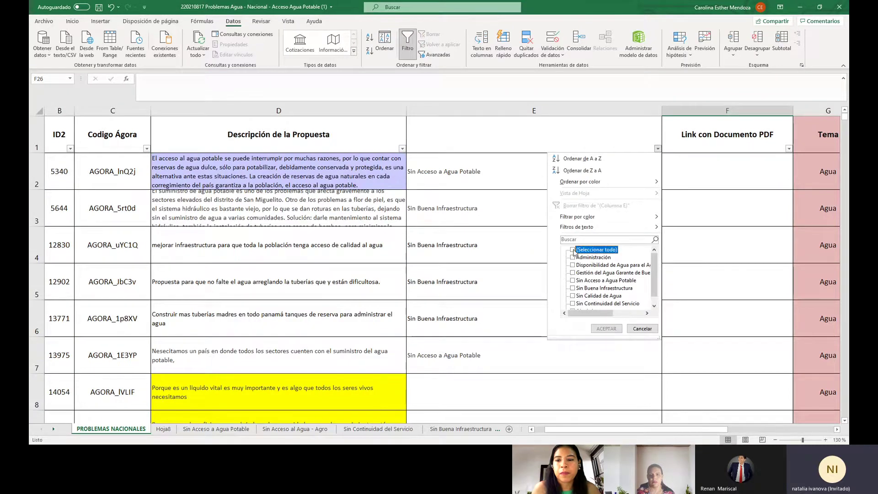
pyautogui.click(573, 280)
pyautogui.click(606, 329)
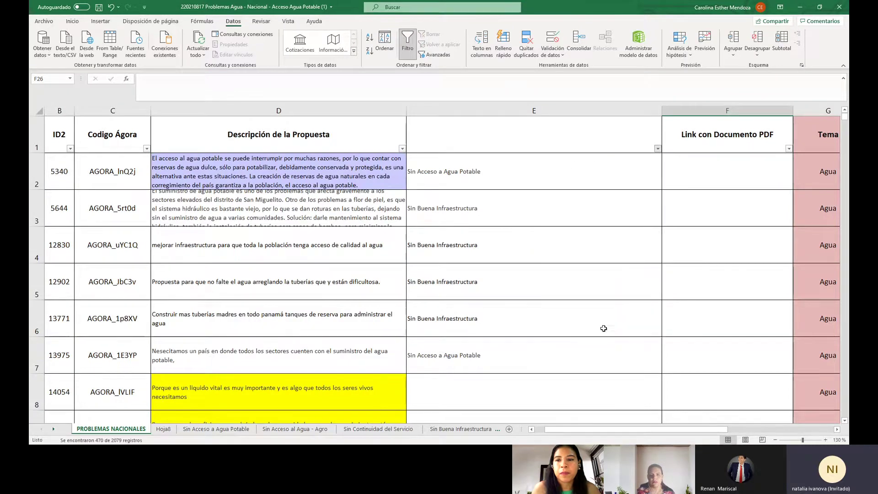
# Filter the "Descripción de la Propuesta" column by the dark purple cell colour.
pyautogui.click(402, 149)
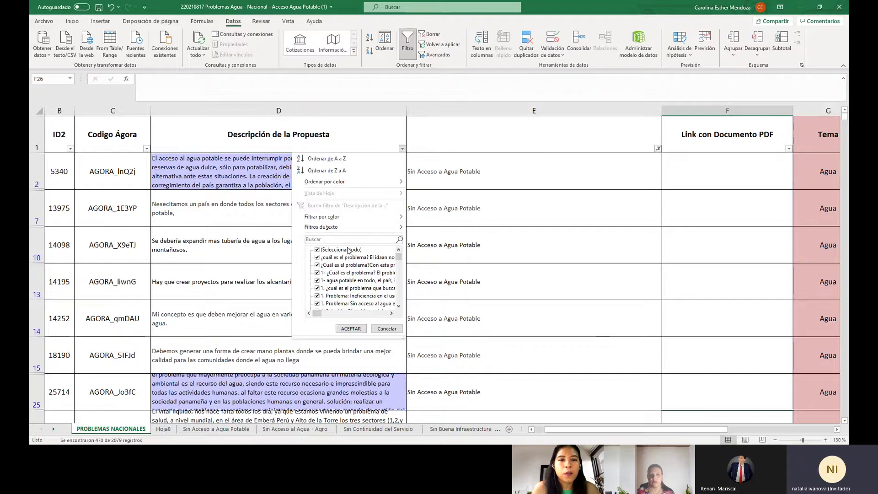
pyautogui.moveTo(395, 217)
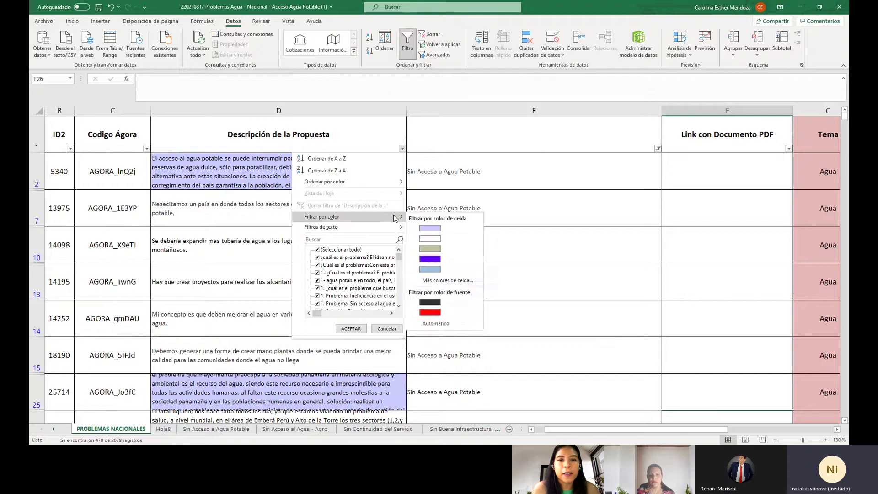
pyautogui.click(430, 259)
# Review the purple proposal descriptions from row 86 through row 2077 and their assigned category.
pyautogui.scroll(-5, 302, 199)
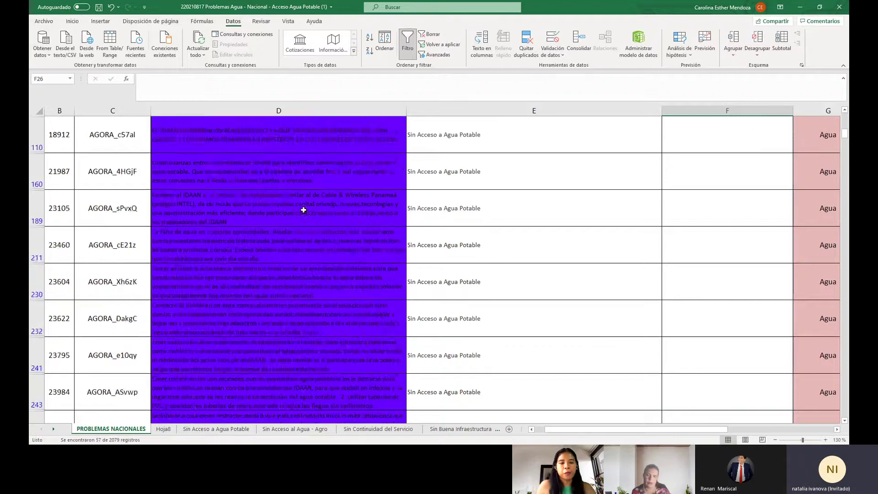
pyautogui.scroll(-8, 304, 219)
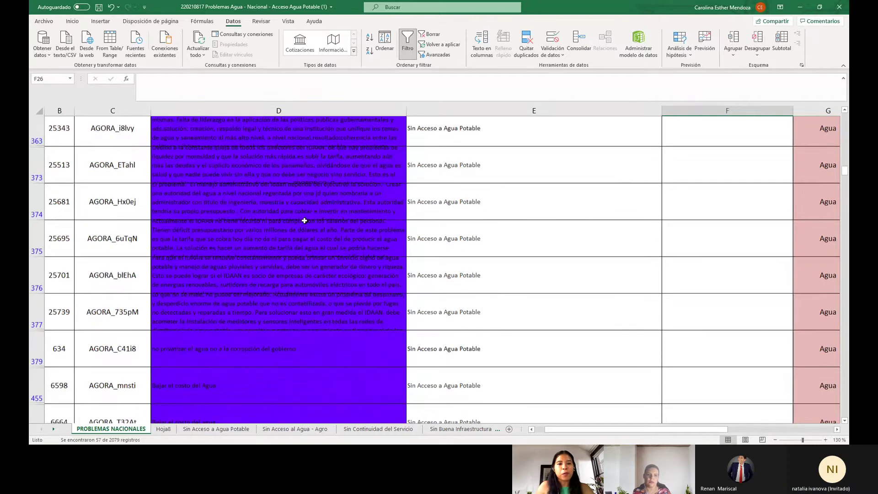
pyautogui.scroll(-8, 304, 220)
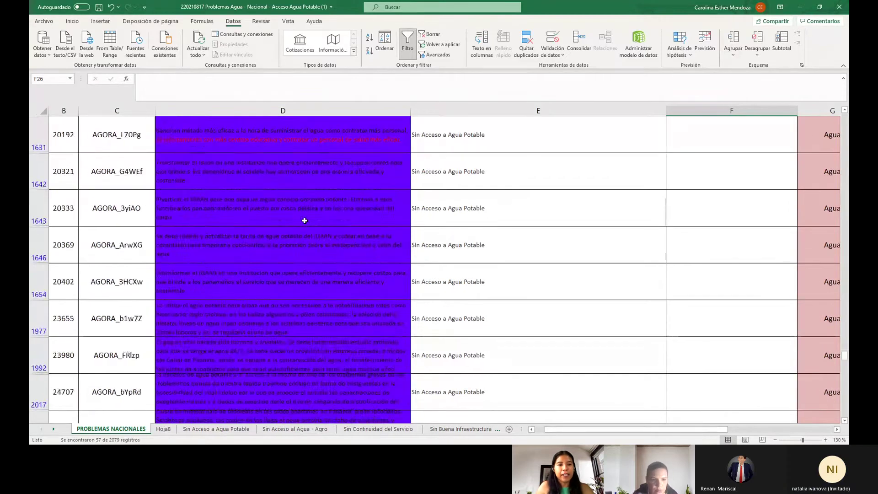
pyautogui.scroll(10, 304, 220)
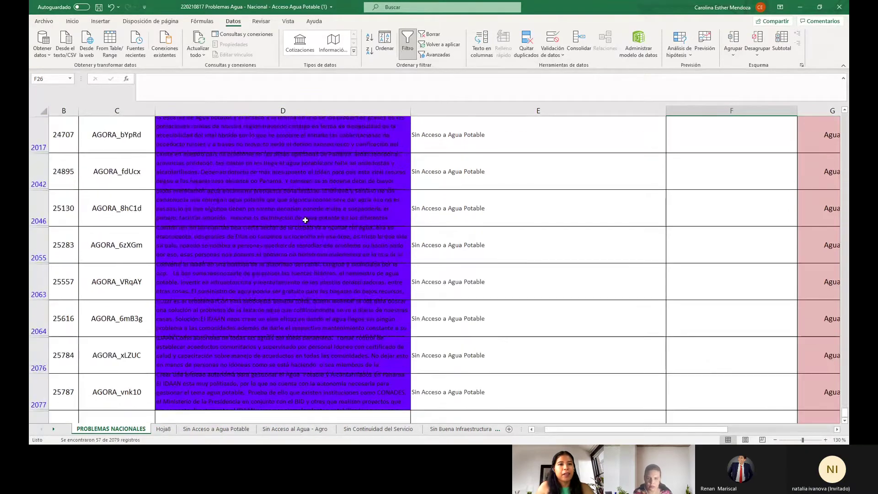
pyautogui.scroll(10, 306, 218)
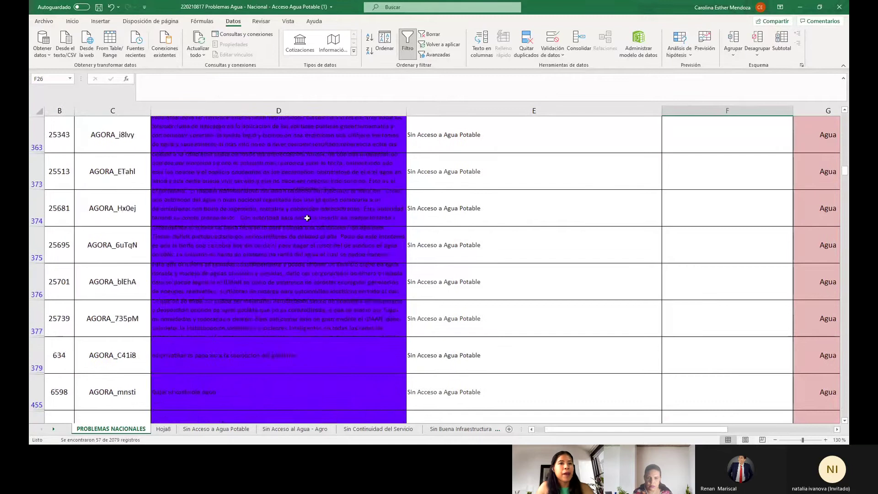
pyautogui.scroll(2, 307, 218)
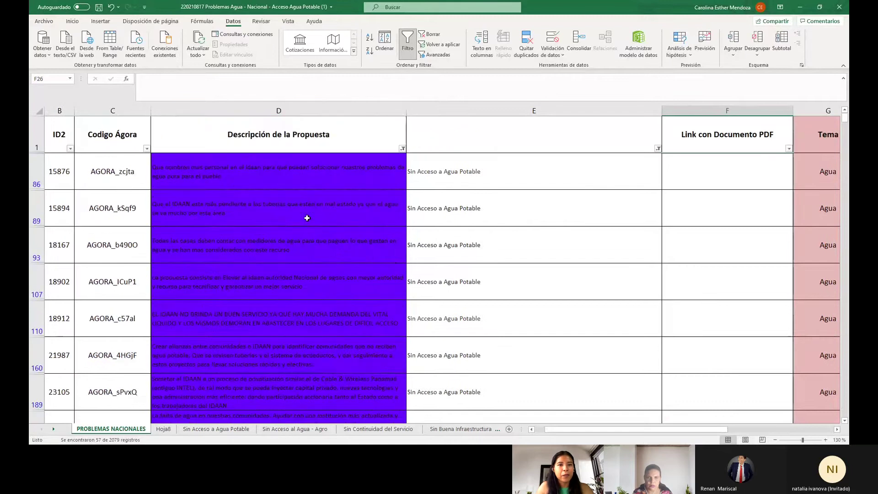
pyautogui.click(297, 182)
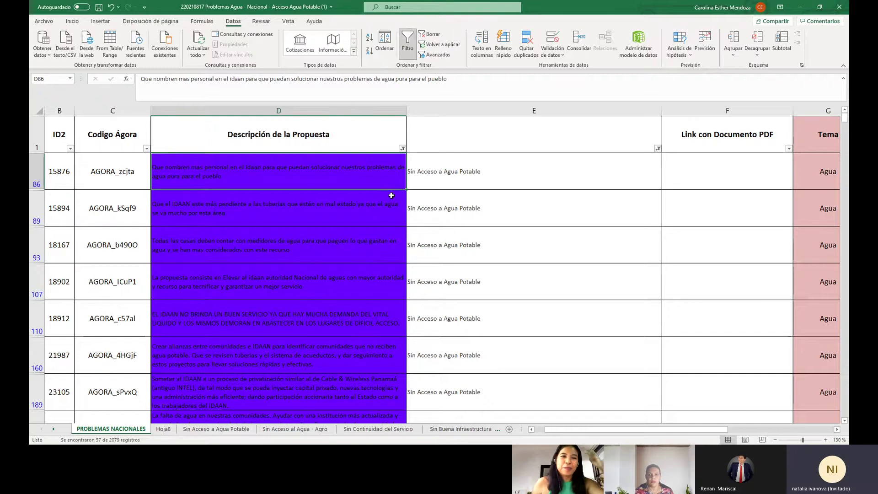
pyautogui.scroll(-1, 376, 229)
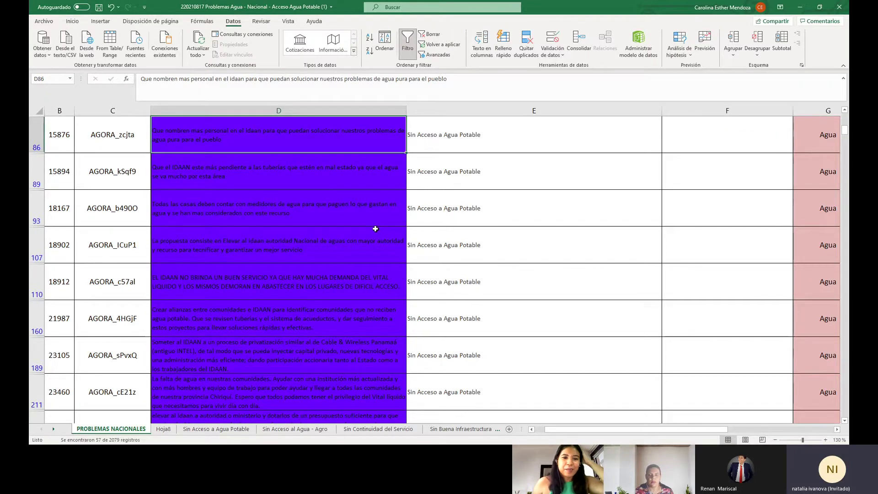
pyautogui.scroll(-1, 375, 228)
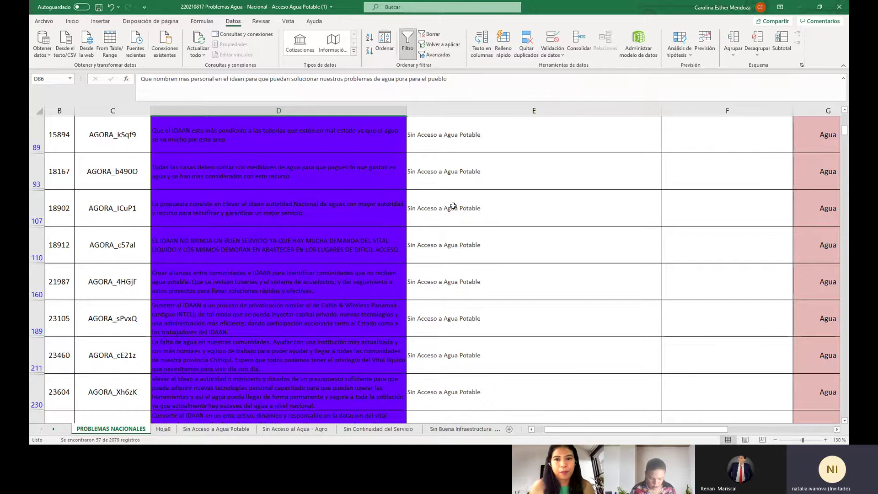
pyautogui.scroll(1, 510, 171)
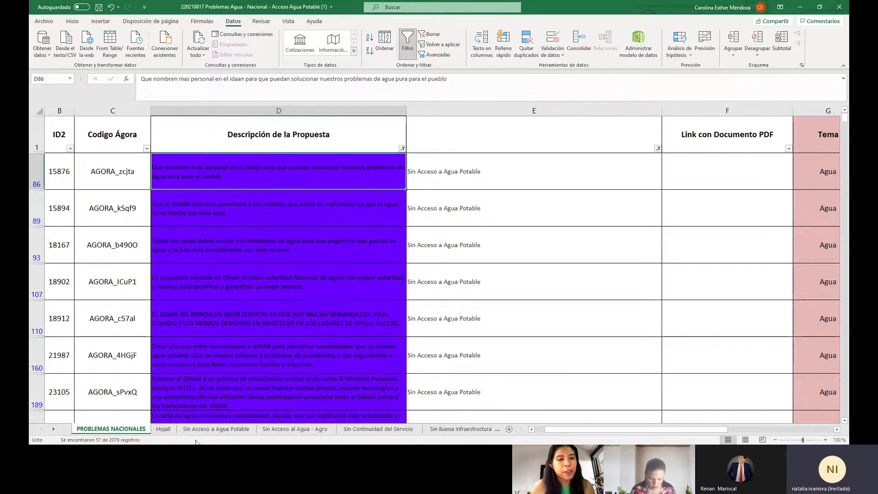
# Open the Hoja2 sheet that holds the category list.
pyautogui.click(54, 430)
pyautogui.click(53, 430)
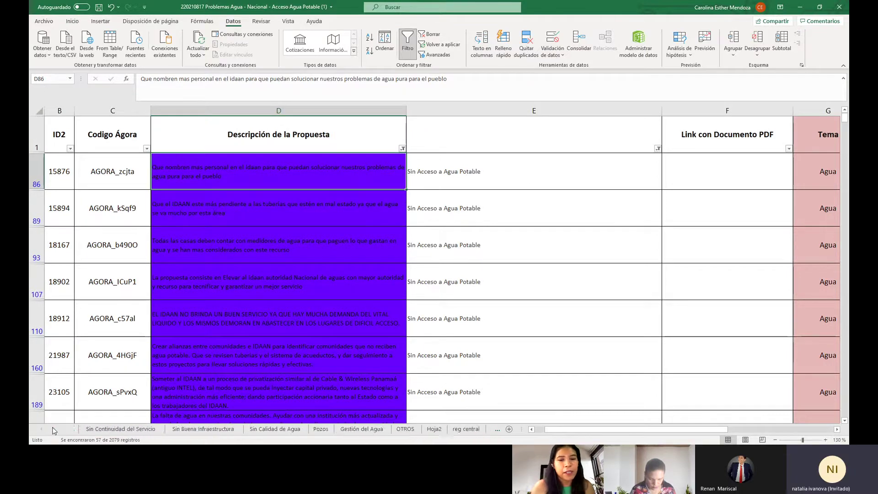
pyautogui.click(53, 430)
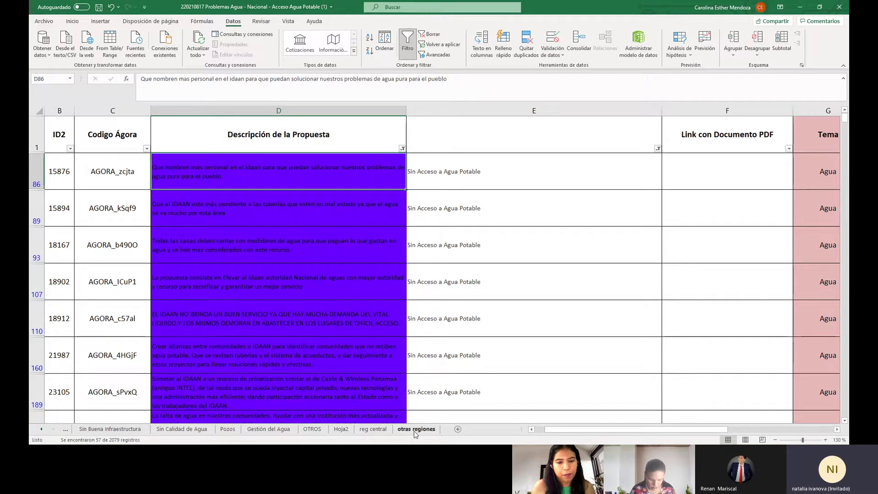
pyautogui.click(340, 429)
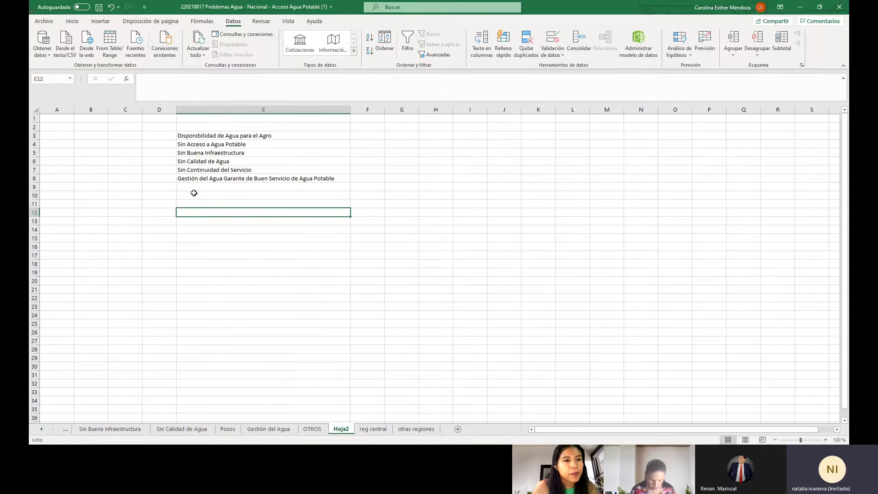
# Add the category "Modernización Administrativa y Tecnica del IDAAN" in cell E9, below the existing categories.
pyautogui.click(194, 187)
pyautogui.write('M')
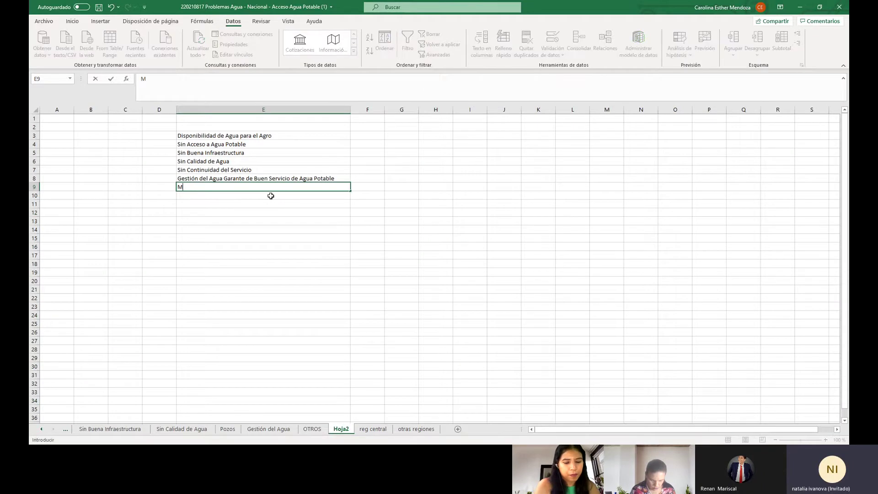
pyautogui.write('oderni')
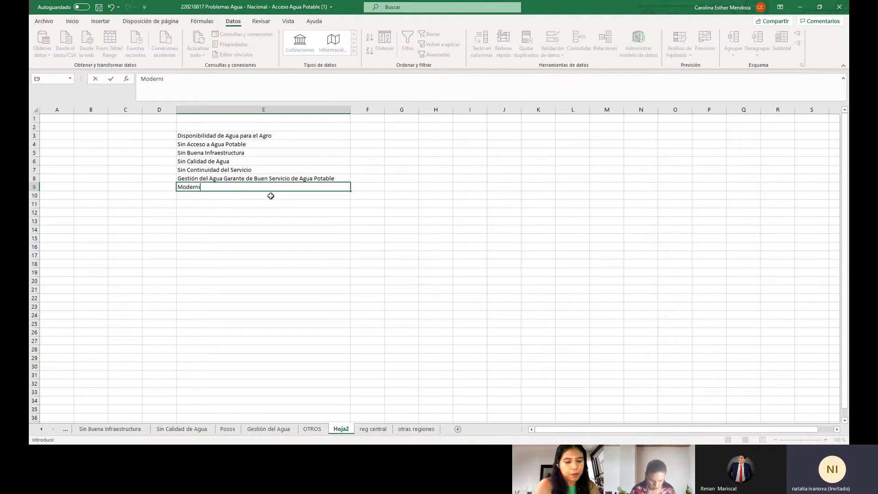
pyautogui.write('z')
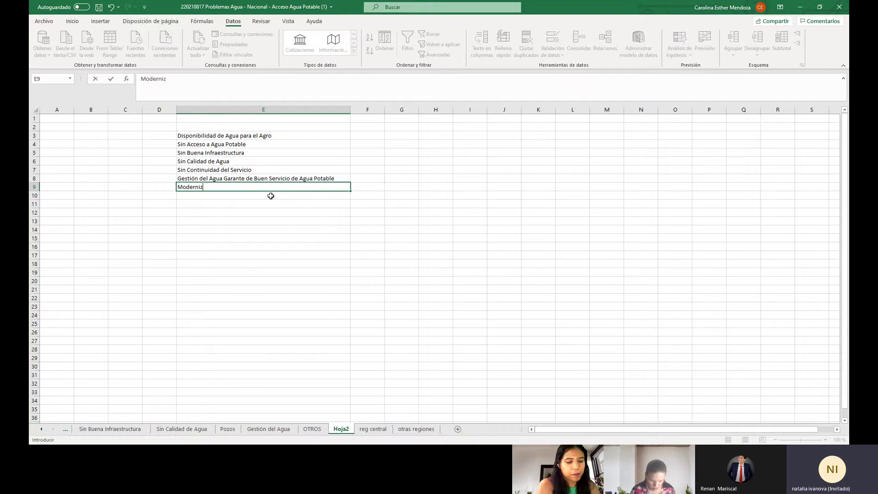
pyautogui.write('ación A')
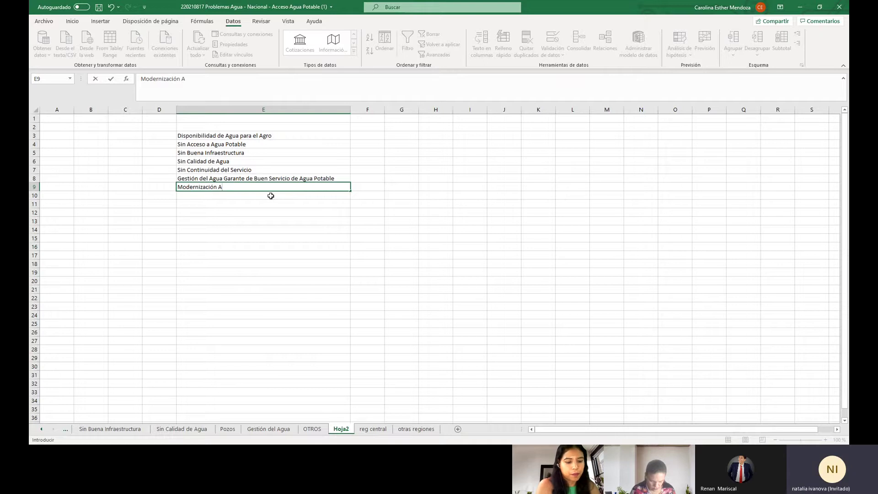
pyautogui.write('dministrativa')
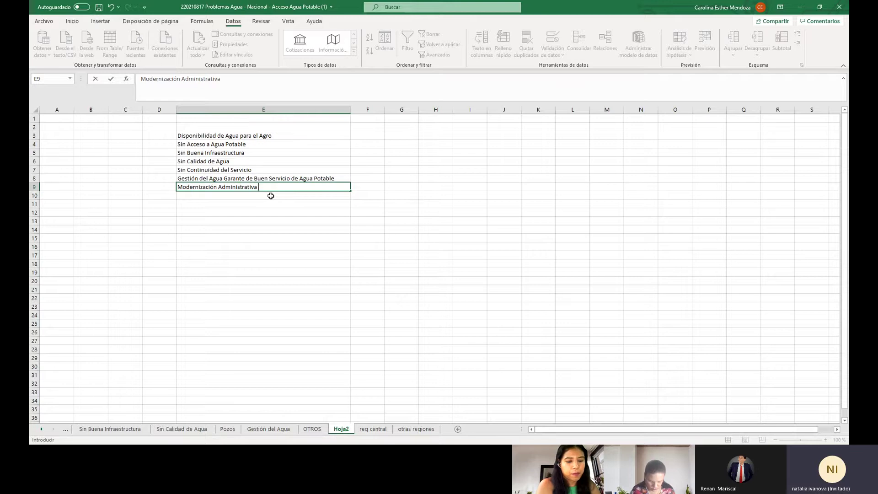
pyautogui.write(' y Te')
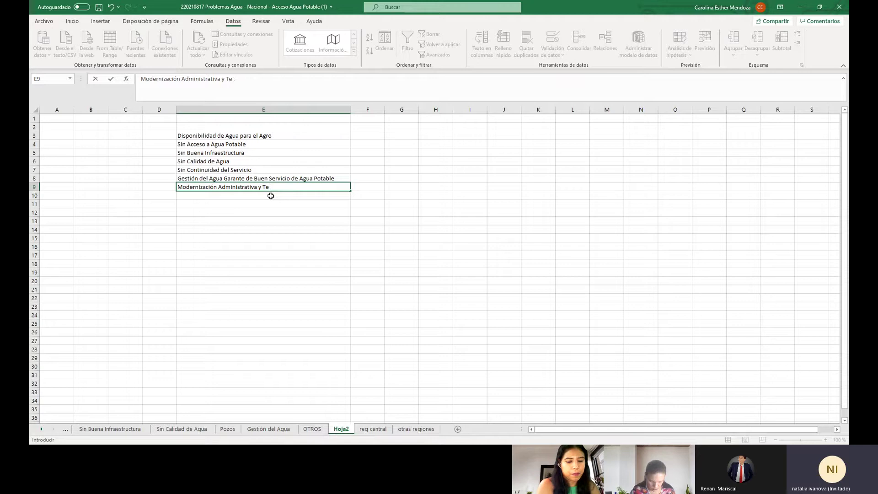
pyautogui.write('ncc')
pyautogui.write('nica d')
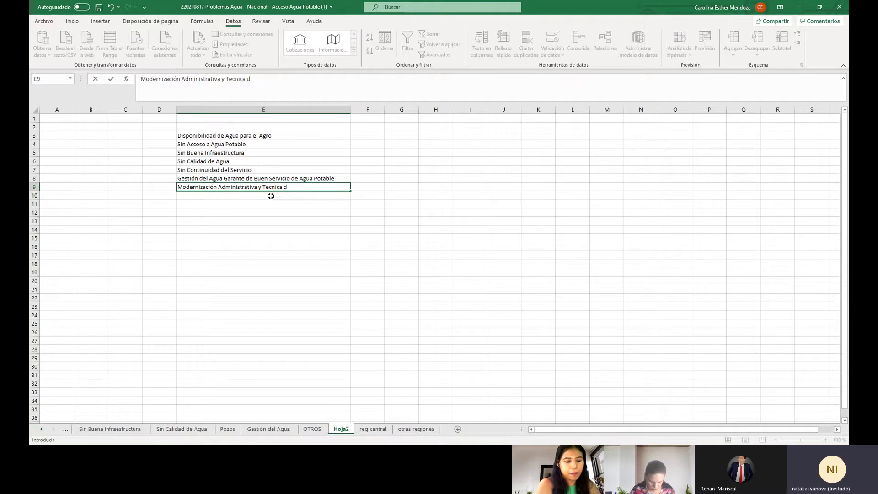
pyautogui.write('el I')
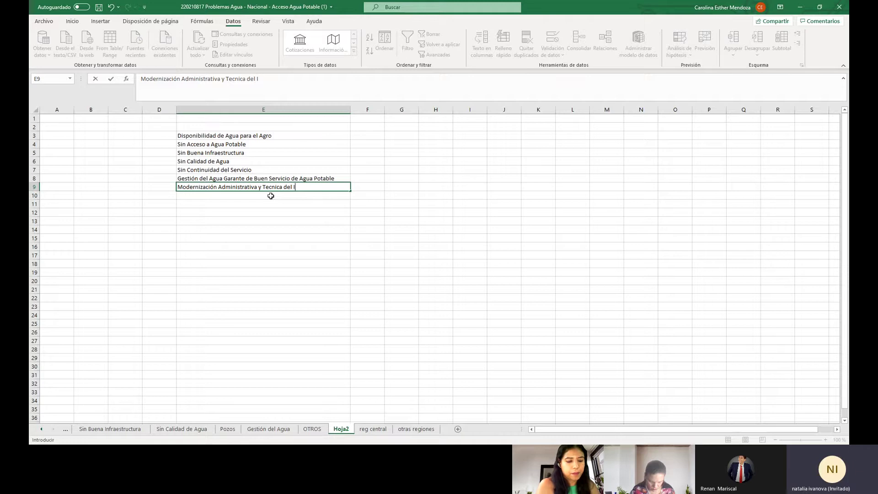
pyautogui.write('DAAN')
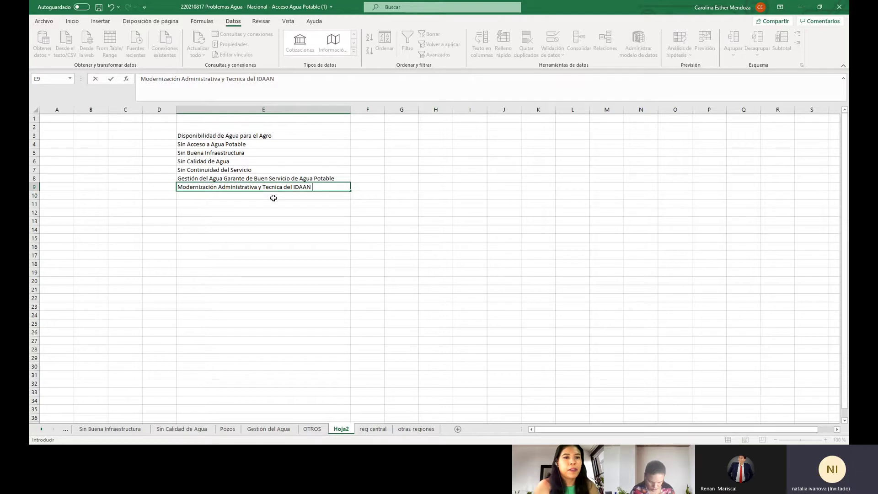
pyautogui.press('Return')
# Select the new category cell E9 and return to the PROBLEMAS NACIONALES sheet.
pyautogui.click(277, 184)
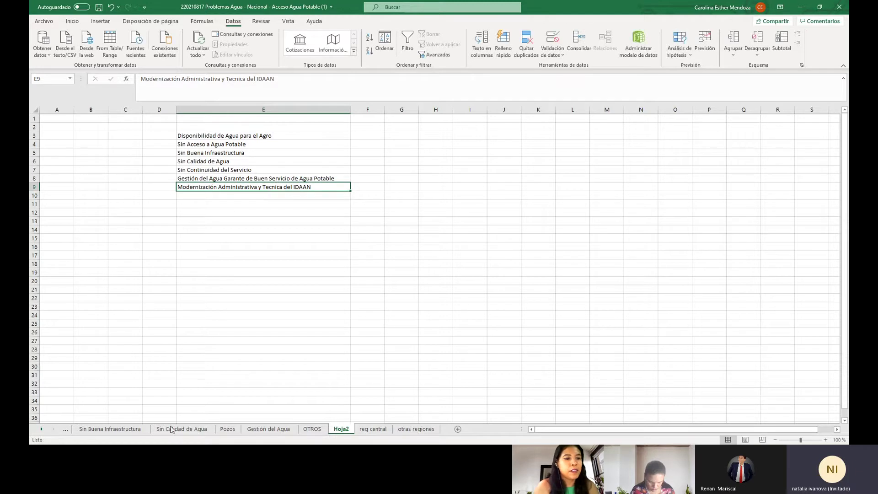
pyautogui.click(43, 429)
pyautogui.click(43, 429)
pyautogui.click(42, 429)
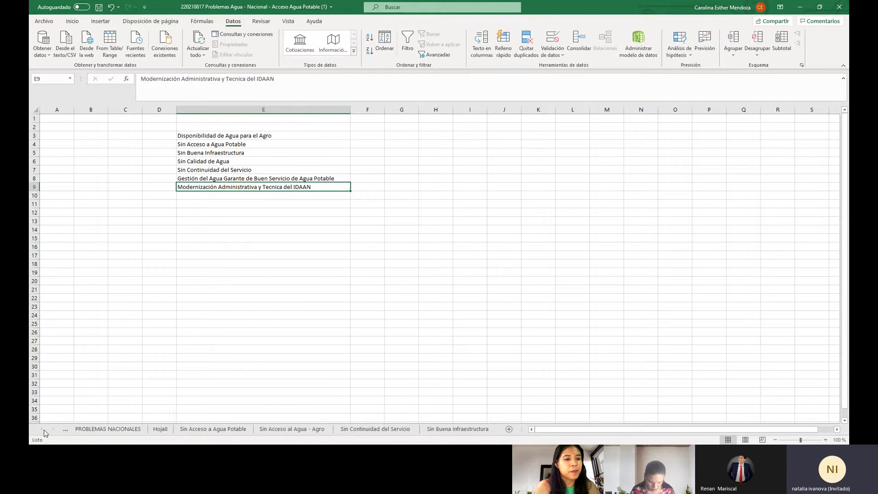
pyautogui.click(42, 429)
pyautogui.click(112, 428)
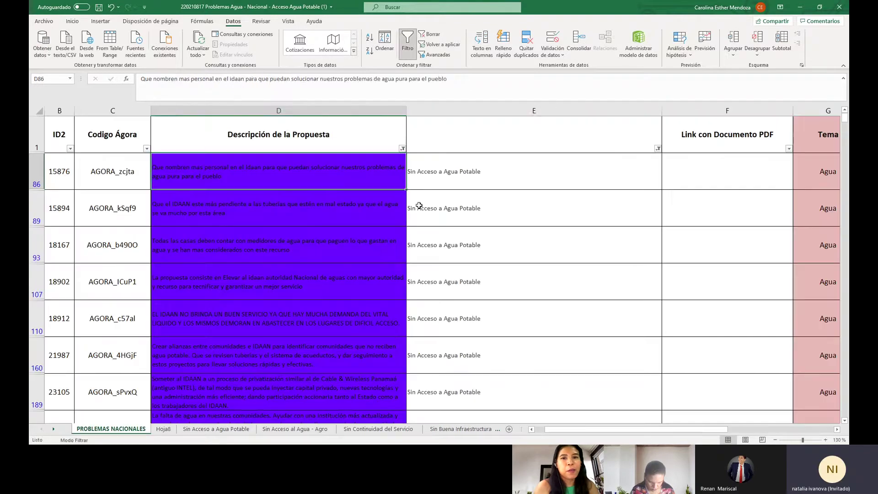
# Set the category in E86 to "Modernización Administrativa y Tecnica del IDAAN" and fill it down through the purple rows to row 2077.
pyautogui.click(605, 165)
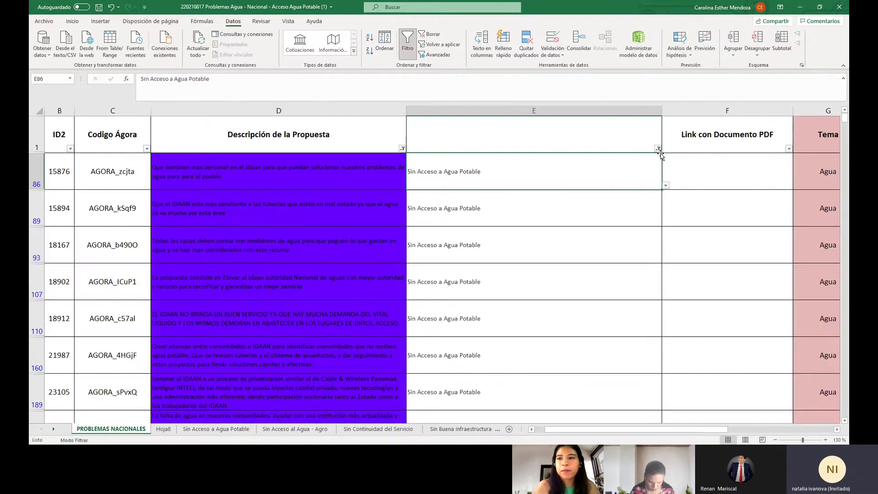
pyautogui.click(666, 185)
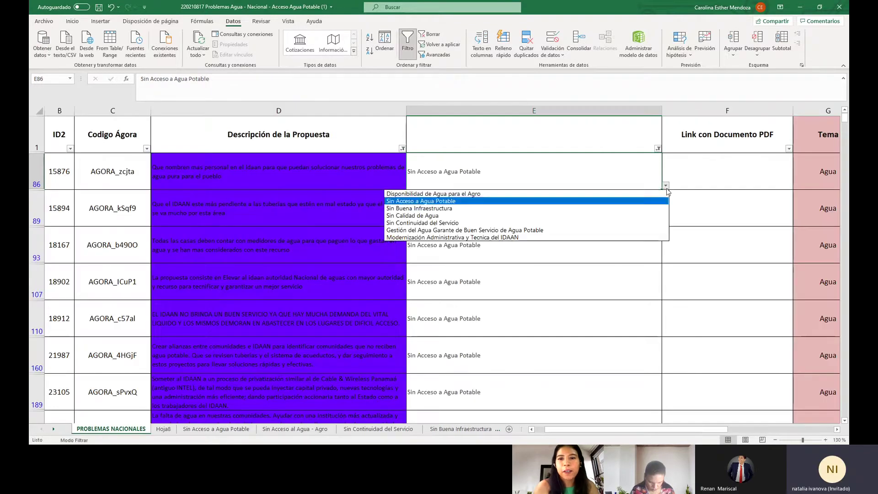
pyautogui.click(544, 237)
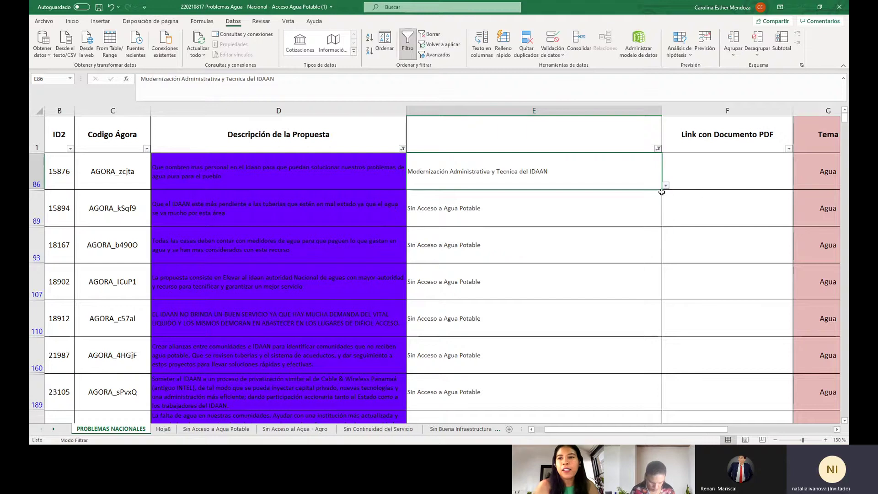
pyautogui.moveTo(661, 193); pyautogui.dragTo(623, 319)
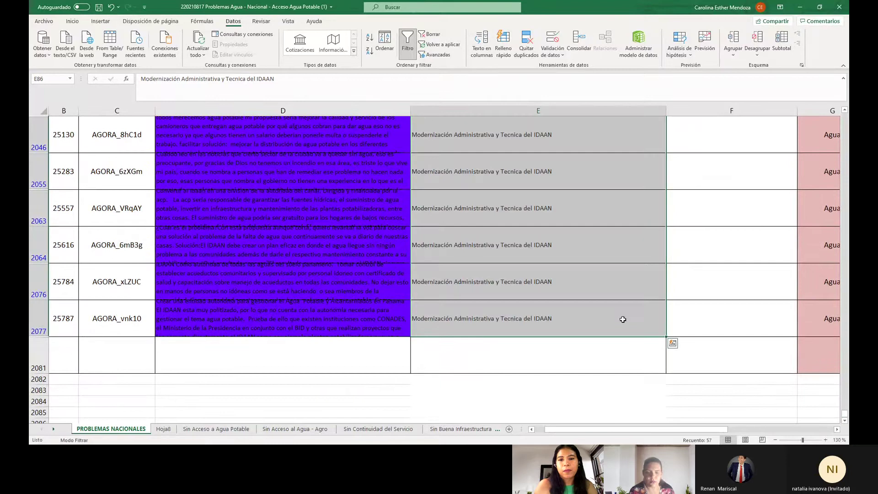
# Rename the sheet next to PROBLEMAS NACIONALES as "Modernización Adm. y Tec. I".
pyautogui.rightClick(163, 430)
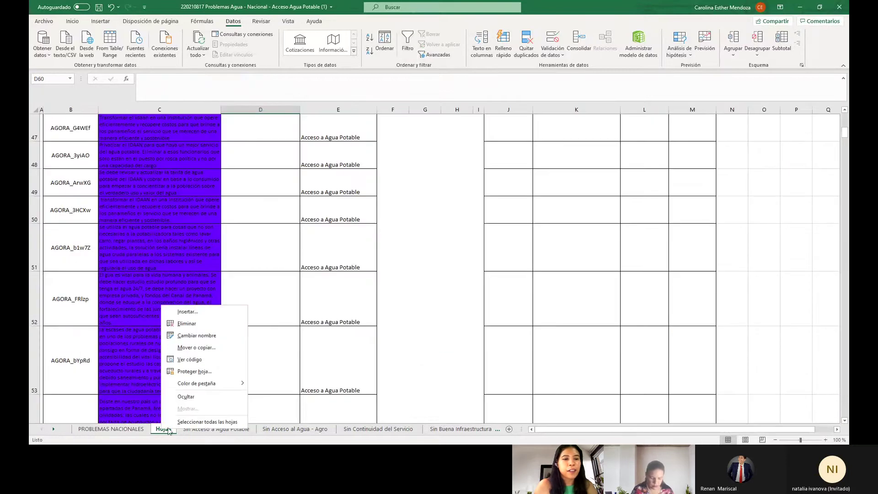
pyautogui.click(197, 335)
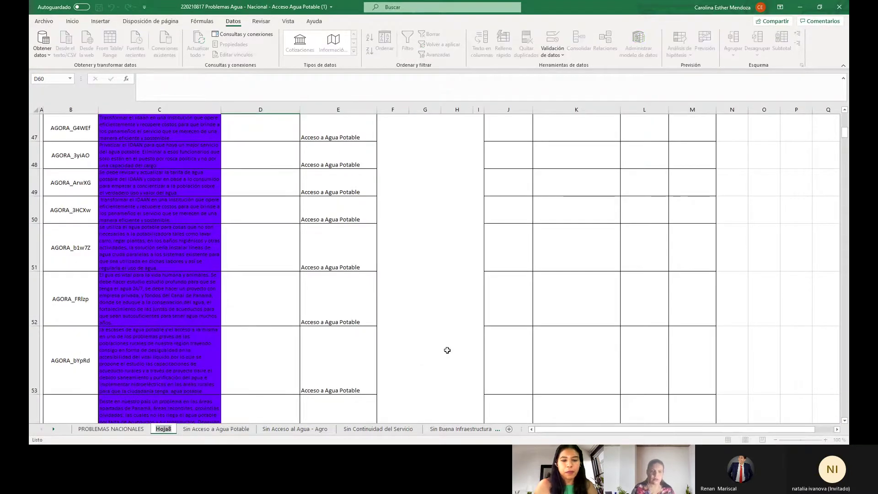
pyautogui.write('mODER')
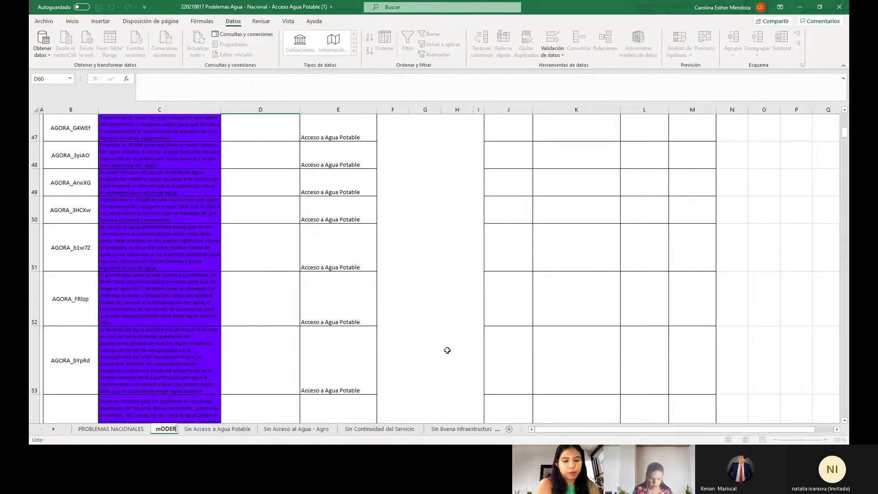
pyautogui.write('NIZACI')
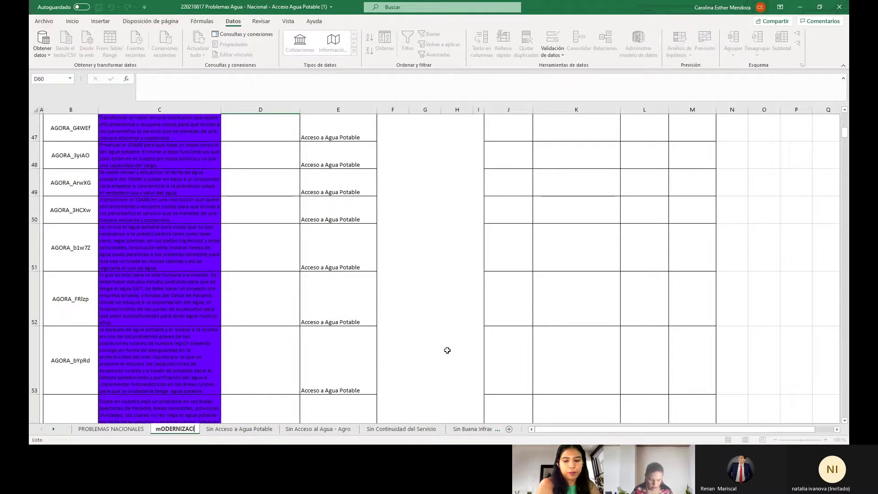
pyautogui.press('BackSpace')
pyautogui.press('BackSpace')
pyautogui.press('BackSpace')
pyautogui.press('BackSpace')
pyautogui.press('BackSpace')
pyautogui.press('BackSpace')
pyautogui.press('BackSpace')
pyautogui.press('BackSpace')
pyautogui.press('BackSpace')
pyautogui.press('BackSpace')
pyautogui.press('BackSpace')
pyautogui.press('BackSpace')
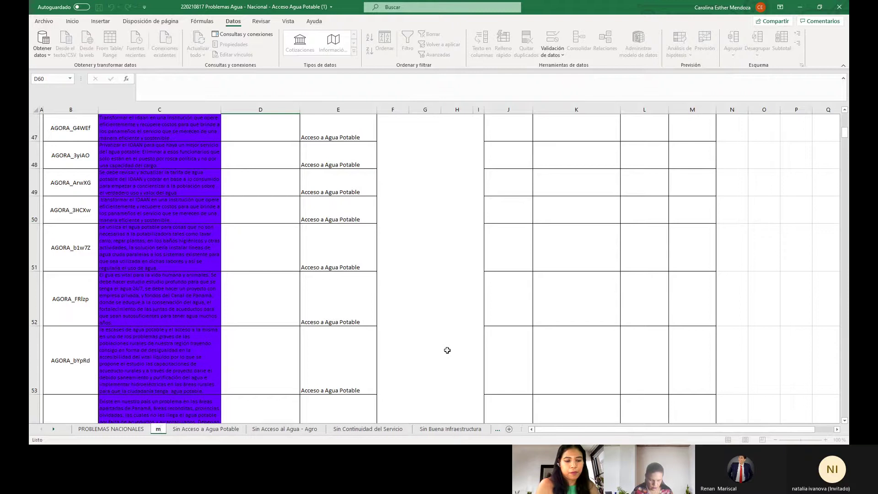
pyautogui.press('BackSpace')
pyautogui.write('Moderni')
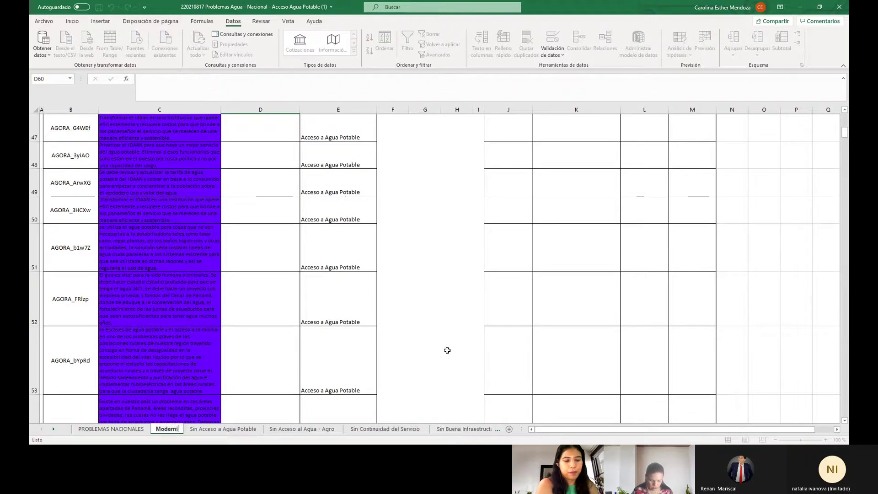
pyautogui.write('zaci')
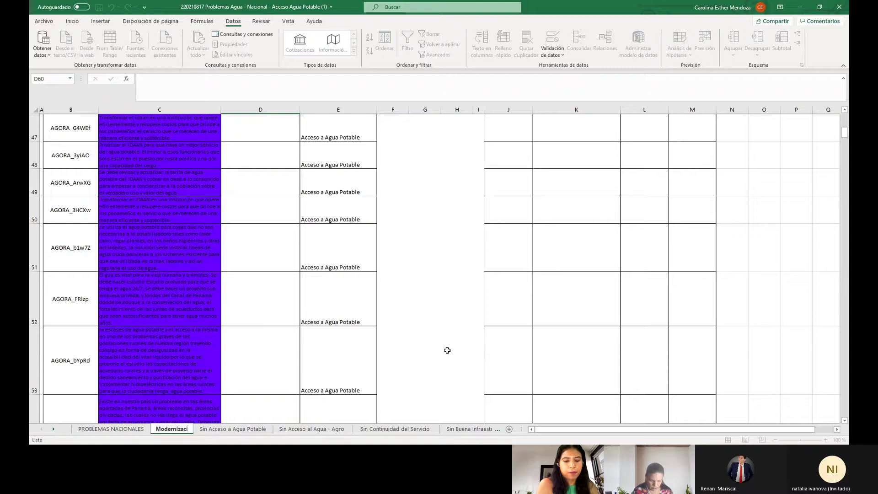
pyautogui.write('ón ADM')
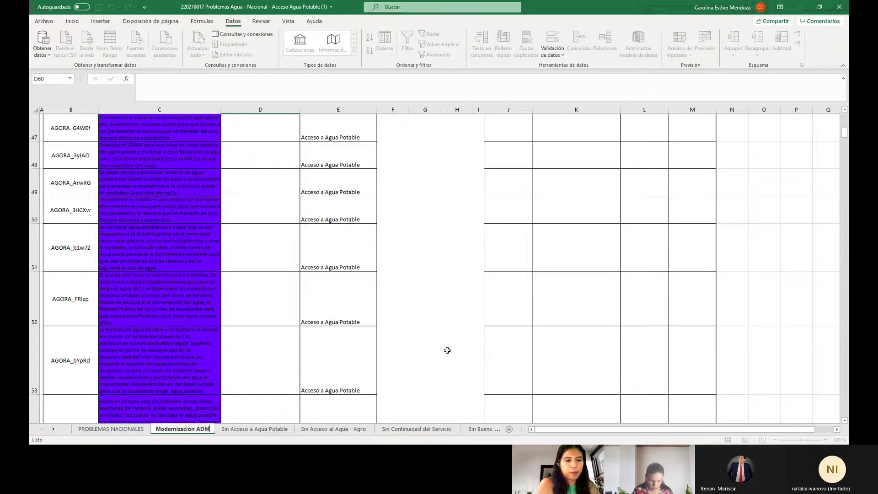
pyautogui.press('BackSpace')
pyautogui.press('BackSpace')
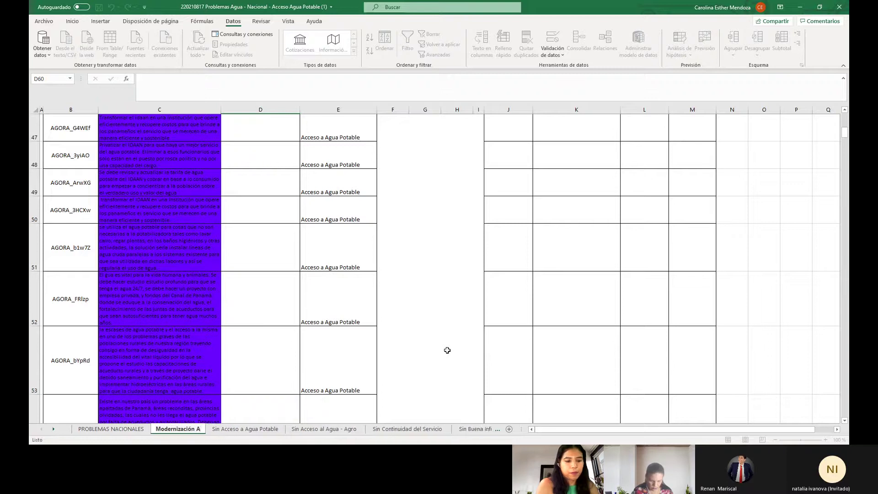
pyautogui.write('d')
pyautogui.write('m.')
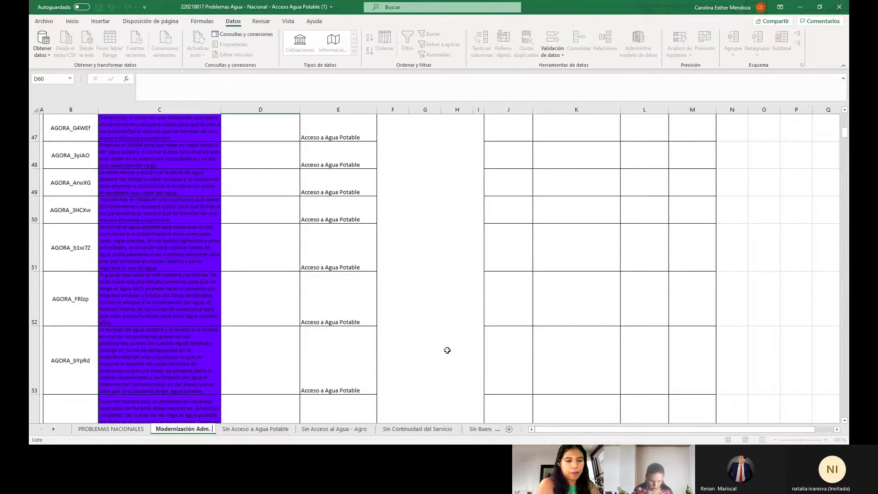
pyautogui.write(' y Tec')
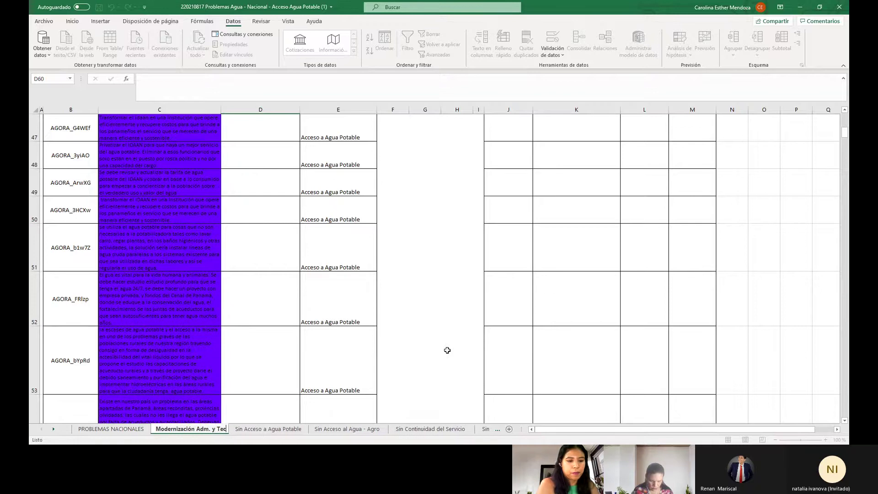
pyautogui.write('. ')
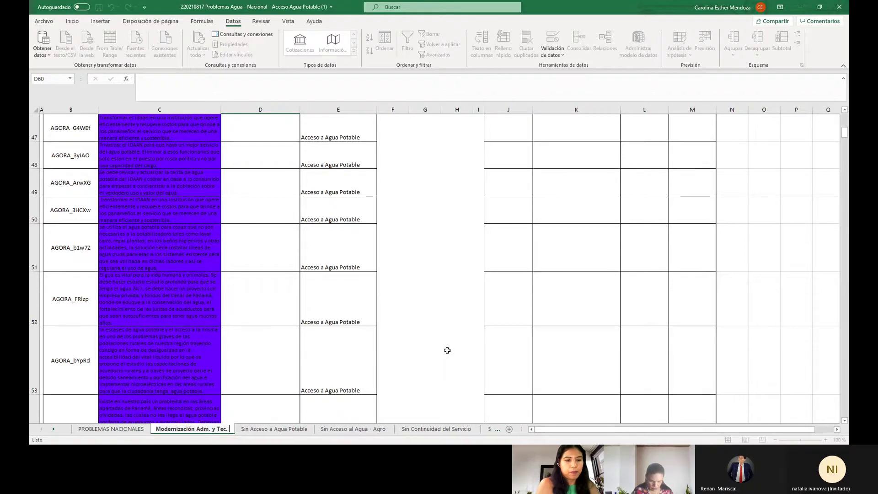
pyautogui.write('del I')
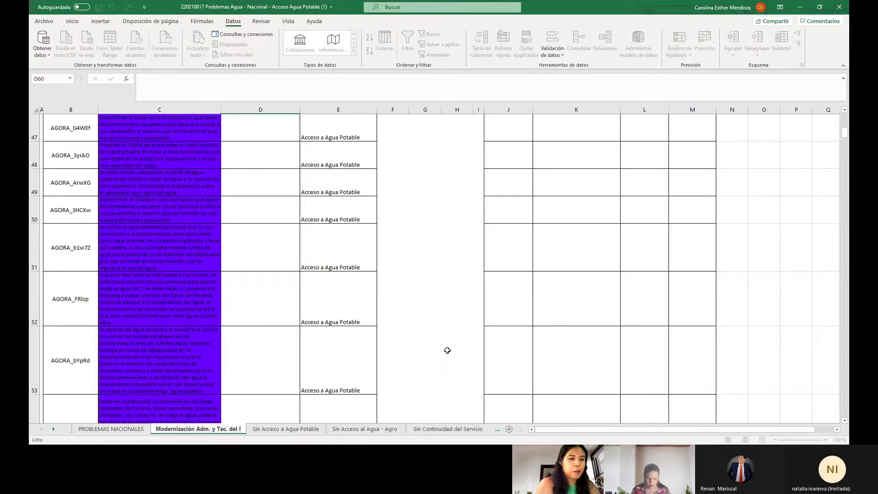
pyautogui.click(250, 432)
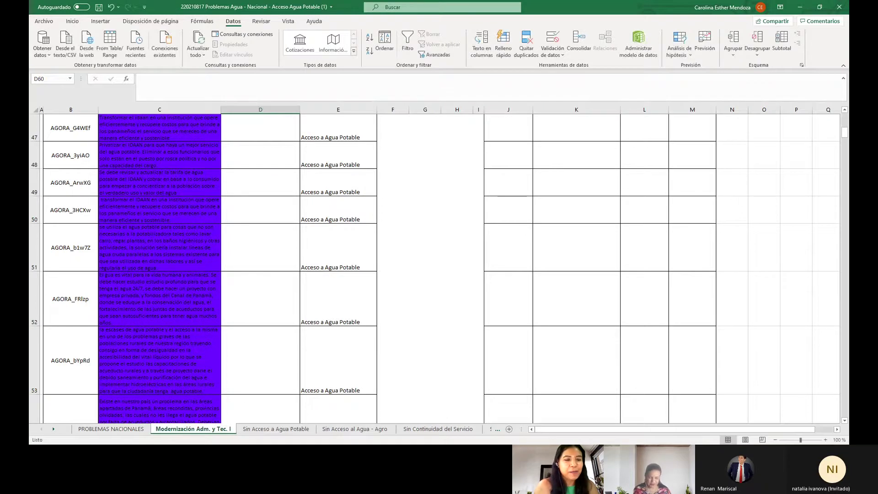
pyautogui.rightClick(217, 432)
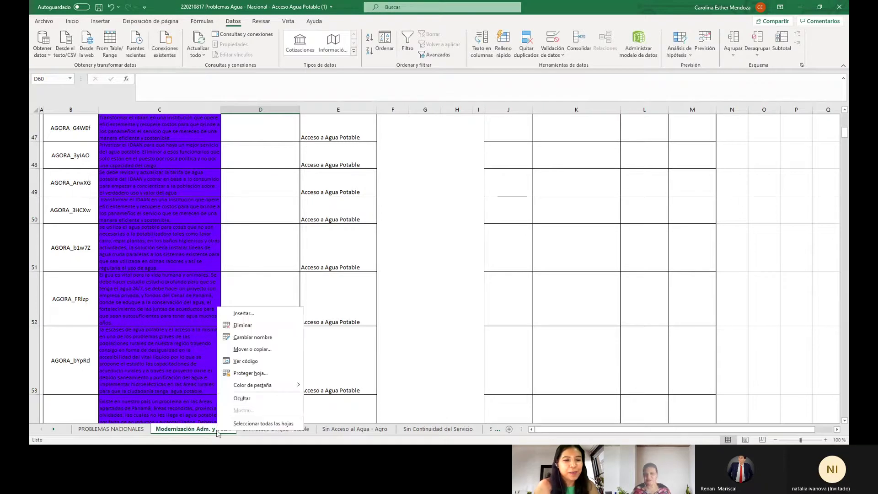
pyautogui.click(254, 339)
pyautogui.press('Return')
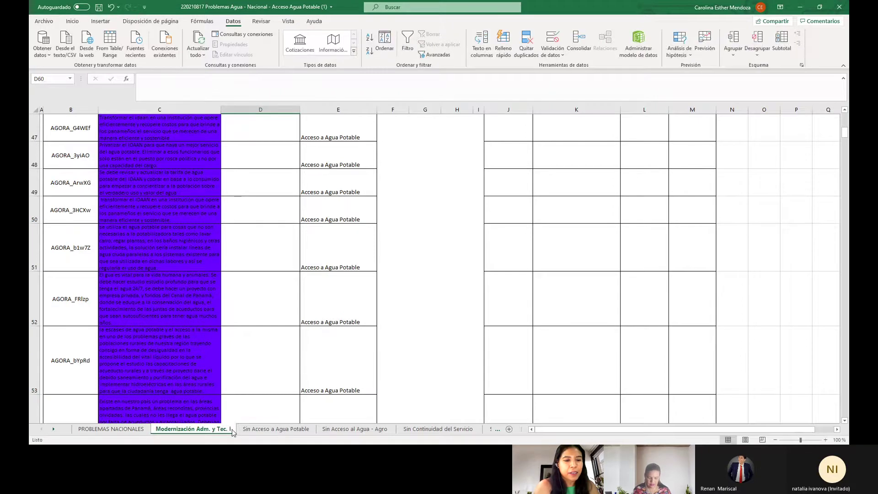
# Complete the sheet's name so that it reads "Modernización Adm. y Tec. IDAAN".
pyautogui.rightClick(232, 432)
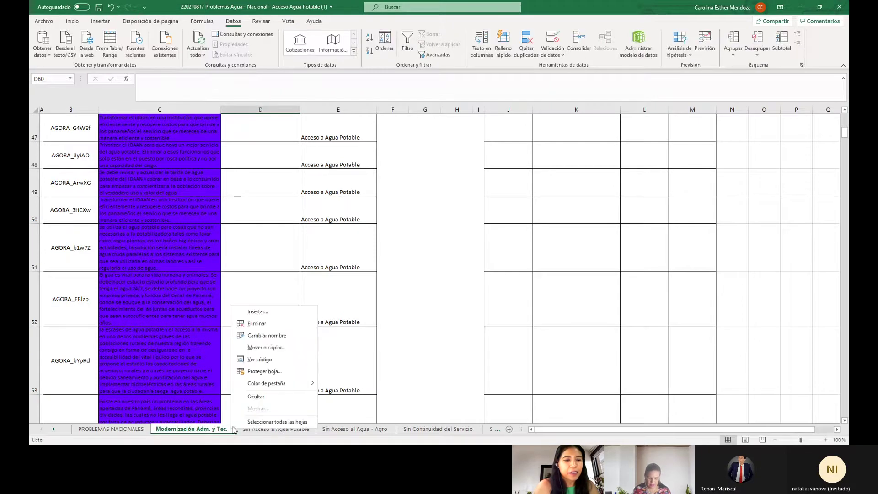
pyautogui.click(268, 336)
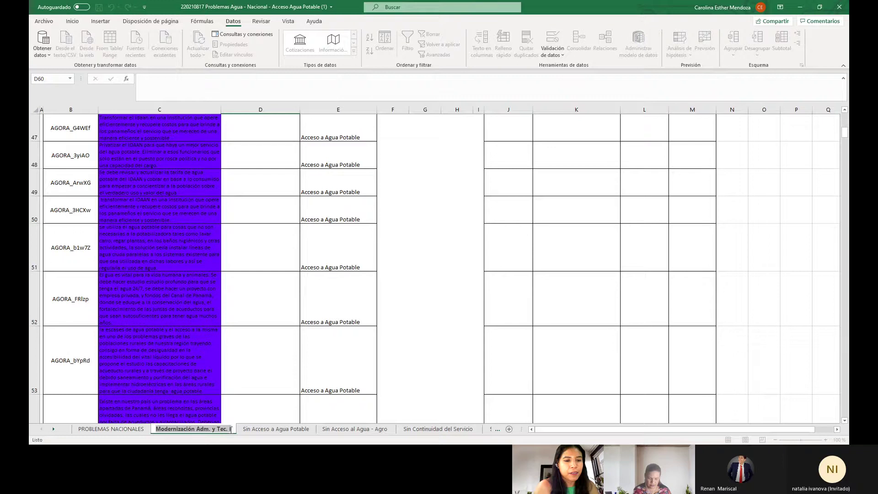
pyautogui.click(231, 429)
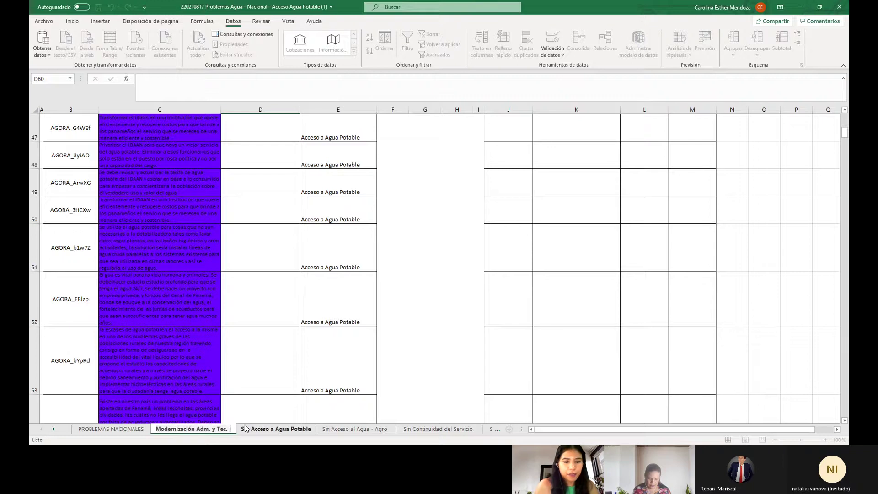
pyautogui.write('d')
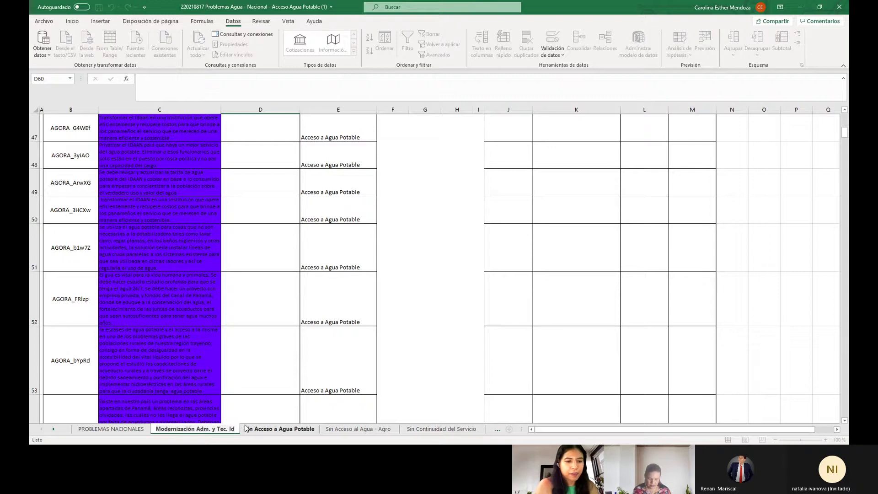
pyautogui.press('BackSpace')
pyautogui.write('D')
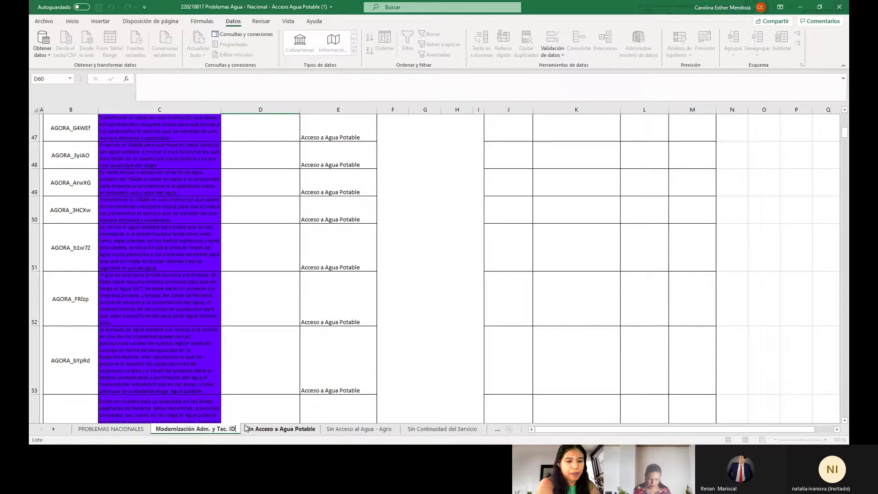
pyautogui.write('AAN')
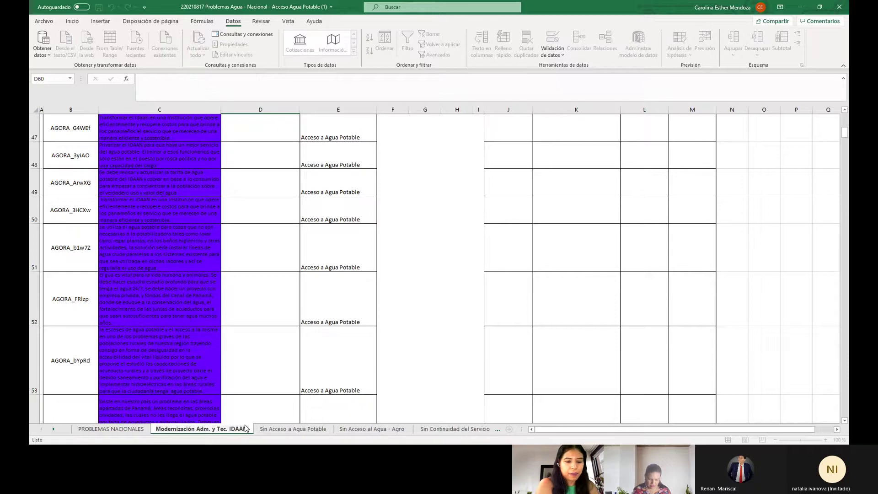
pyautogui.press('Return')
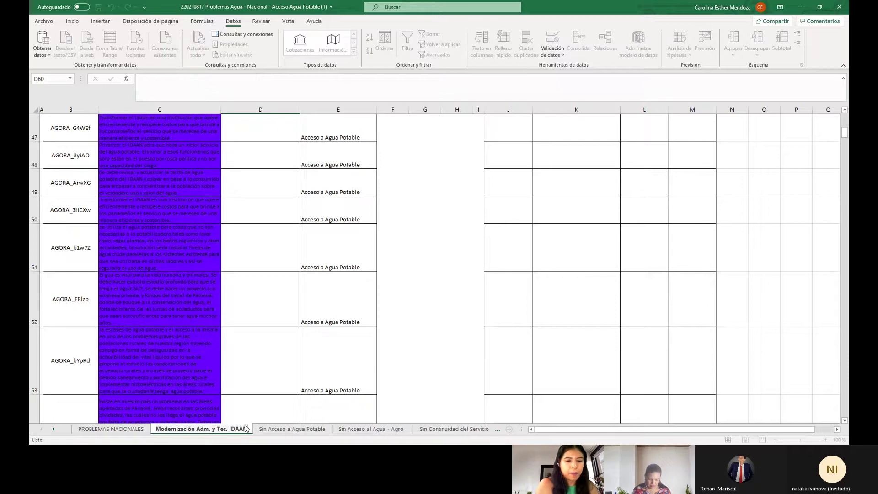
pyautogui.click(360, 354)
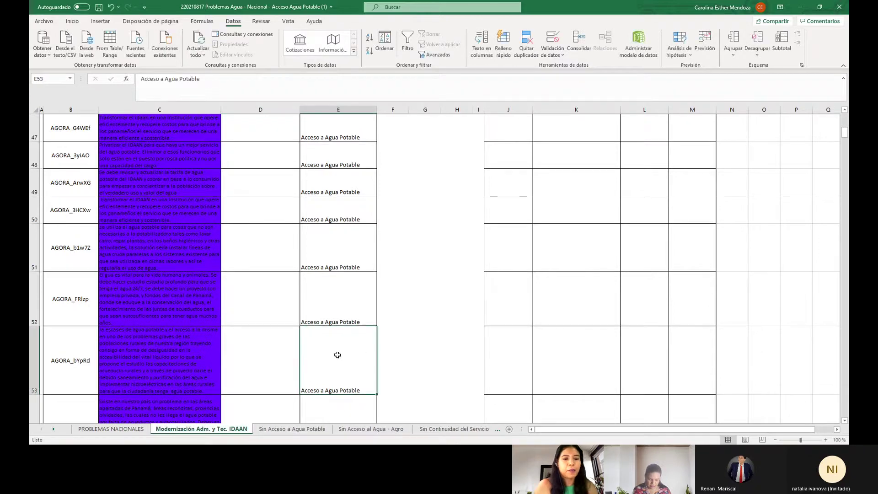
pyautogui.click(264, 322)
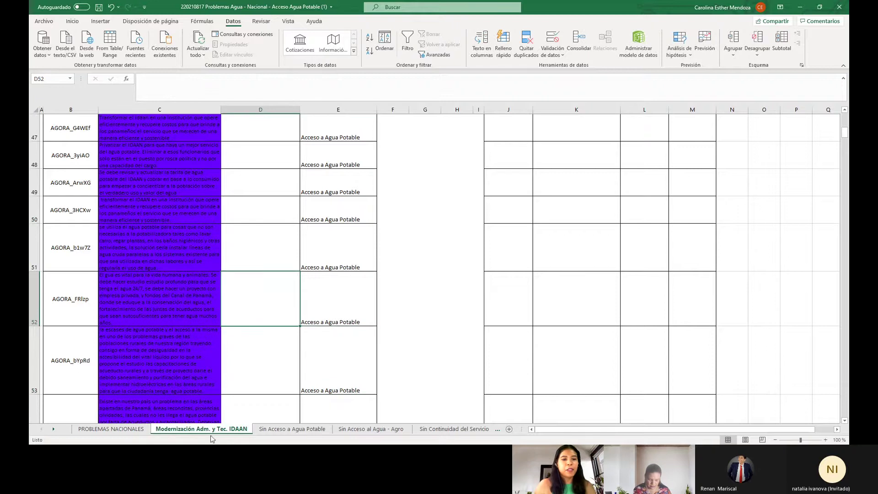
# On the PROBLEMAS NACIONALES sheet, clear the filters from category column E and from the Descripción de la Propuesta column.
pyautogui.click(106, 429)
pyautogui.scroll(5, 453, 284)
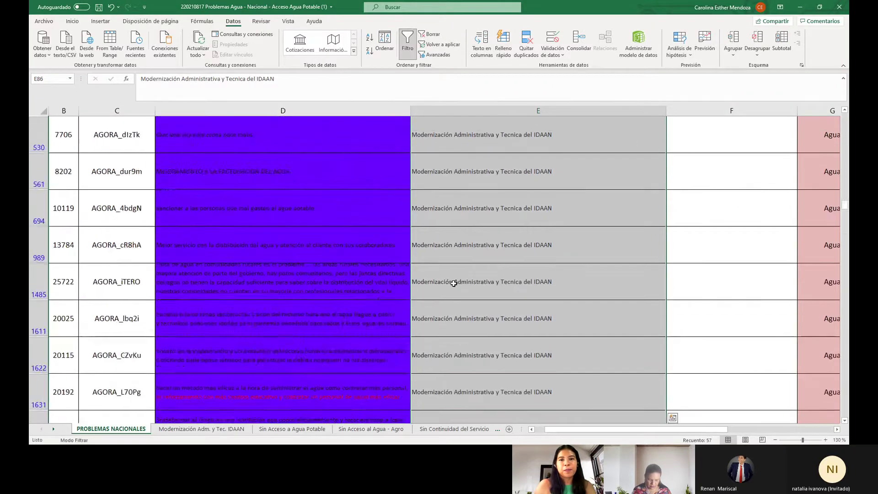
pyautogui.scroll(15, 454, 283)
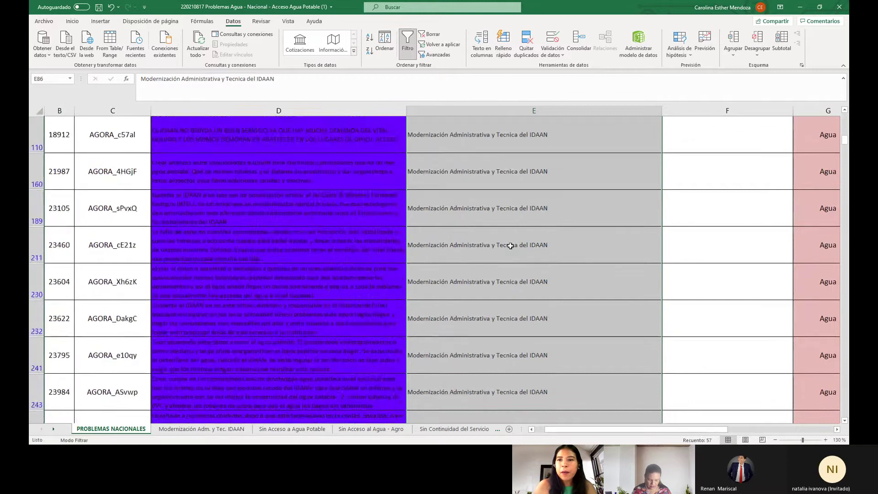
pyautogui.scroll(2, 510, 246)
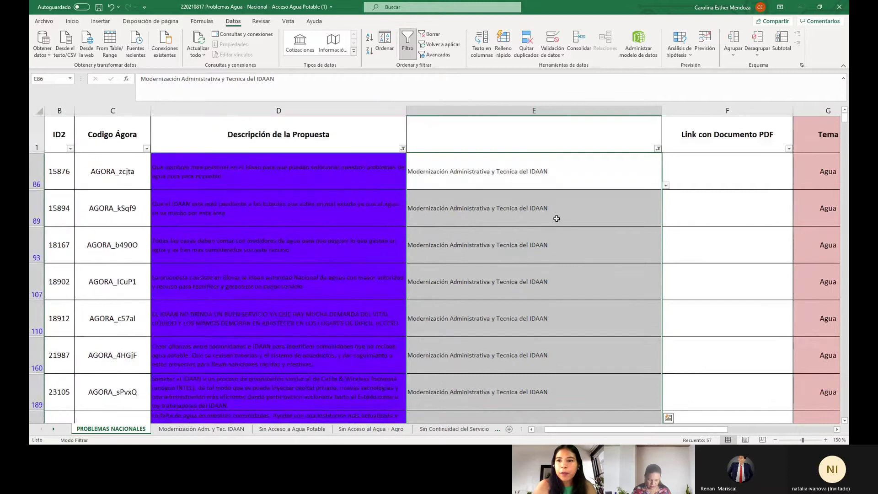
pyautogui.click(658, 149)
pyautogui.click(593, 208)
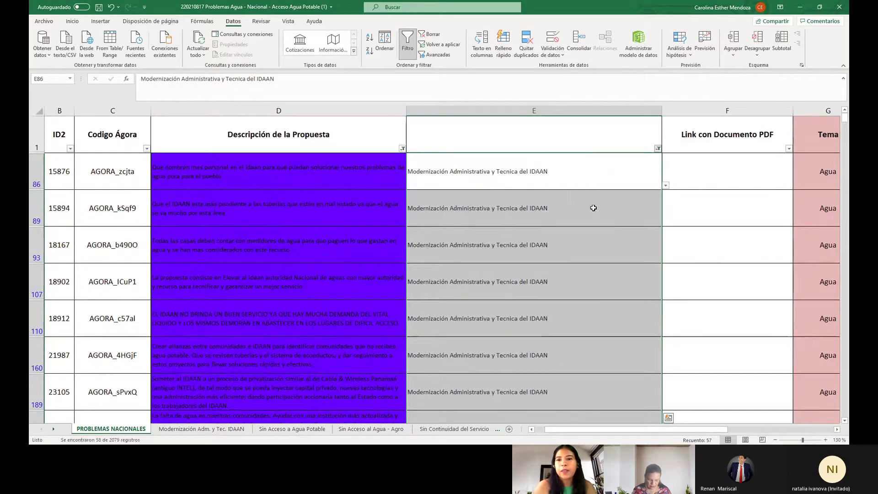
pyautogui.click(704, 288)
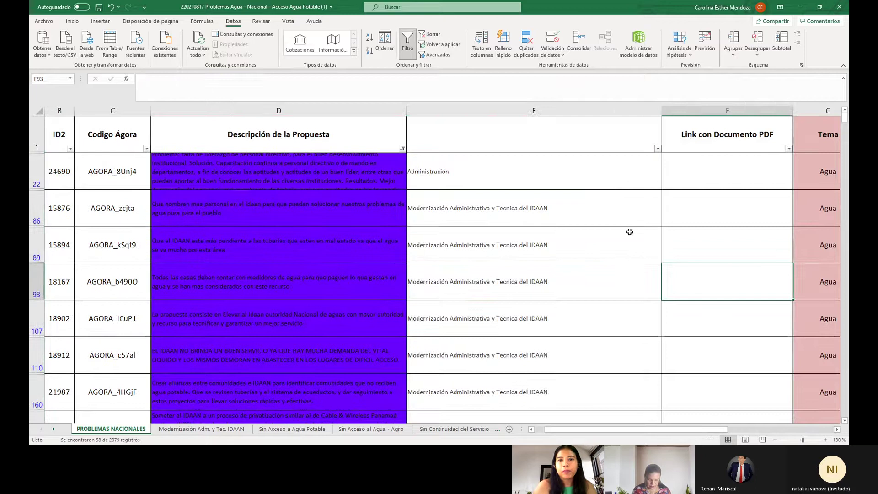
pyautogui.click(402, 148)
pyautogui.click(354, 202)
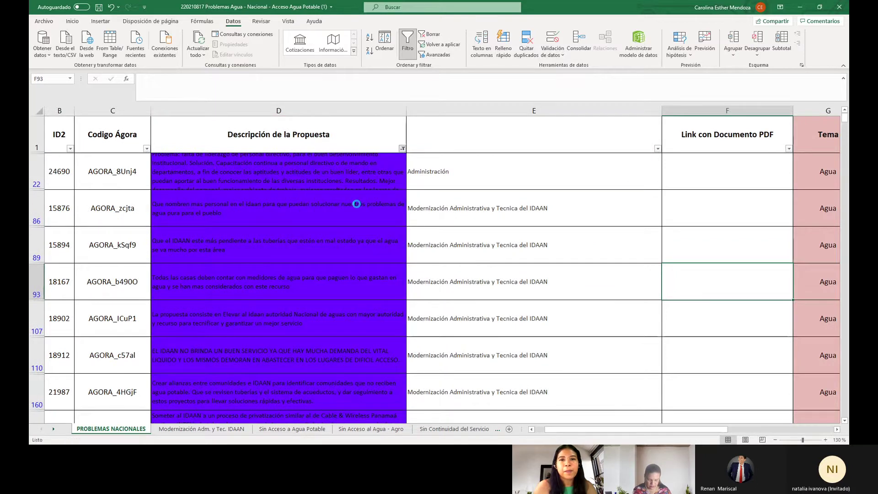
# Filter the Descripción de la Propuesta column by the yellow cell colour.
pyautogui.click(657, 148)
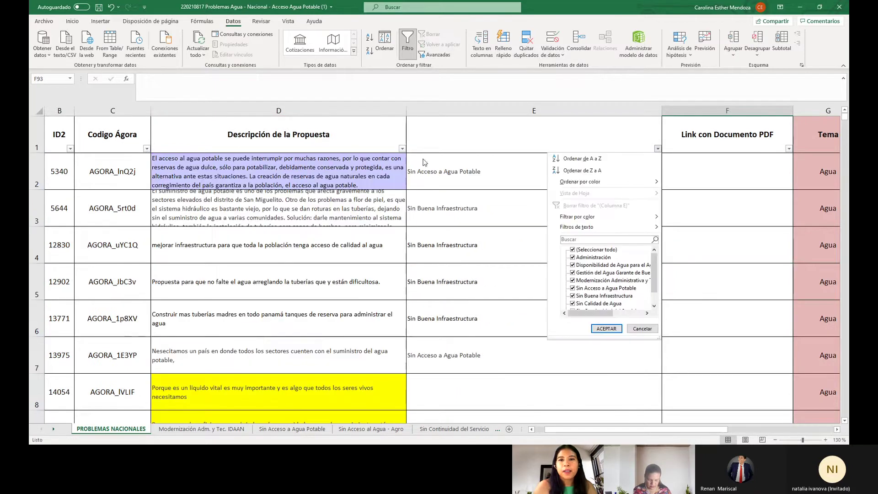
pyautogui.click(401, 148)
pyautogui.click(401, 148)
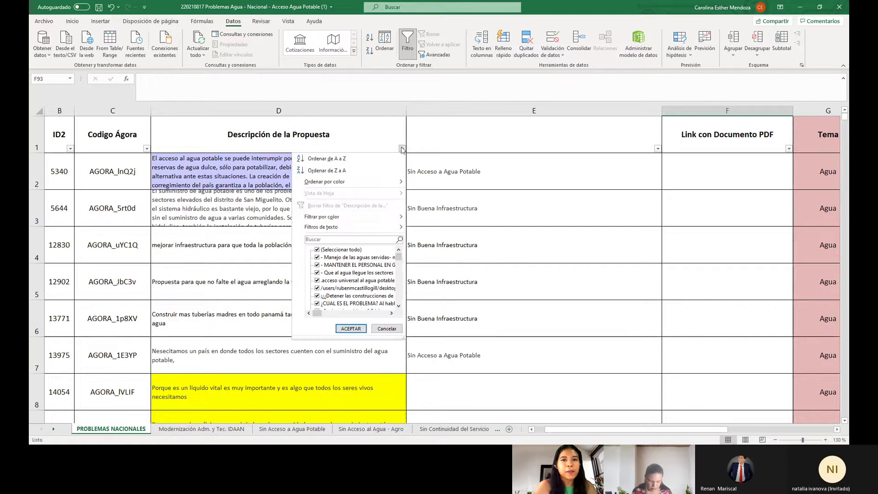
pyautogui.moveTo(335, 216)
pyautogui.click(436, 252)
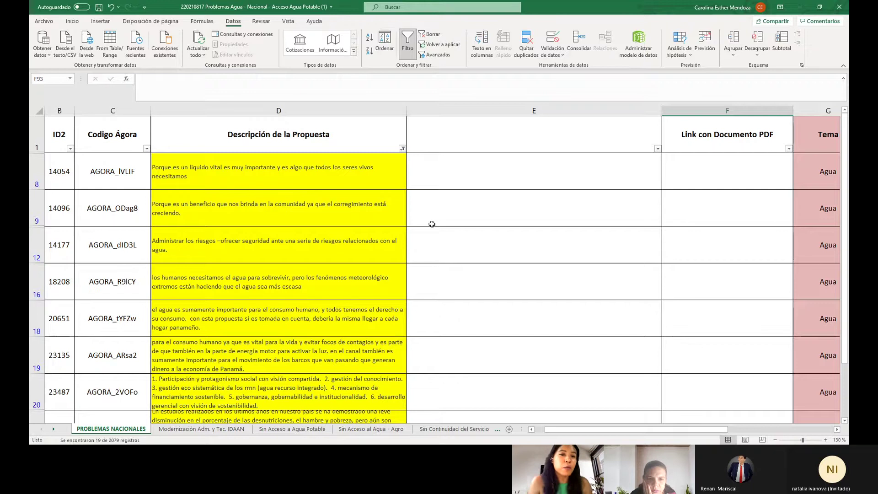
# Examine the yellow proposals, their category cells in column E and the cell colours available for filtering.
pyautogui.click(301, 170)
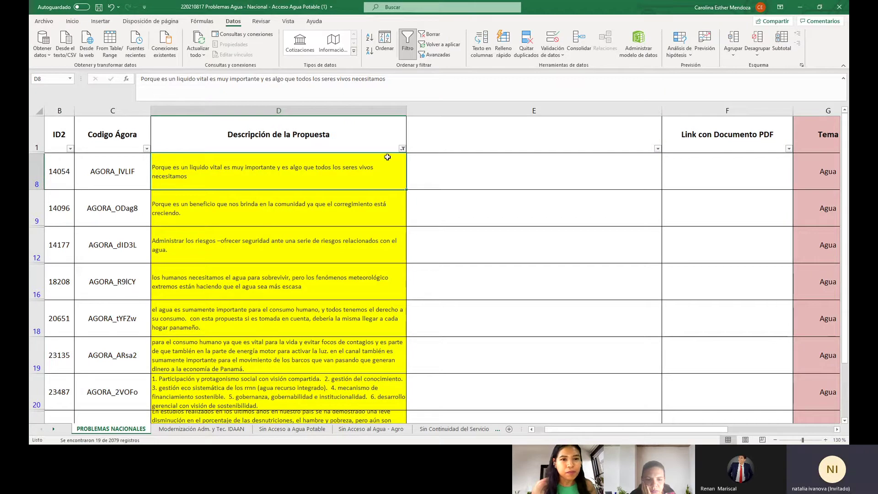
pyautogui.click(440, 158)
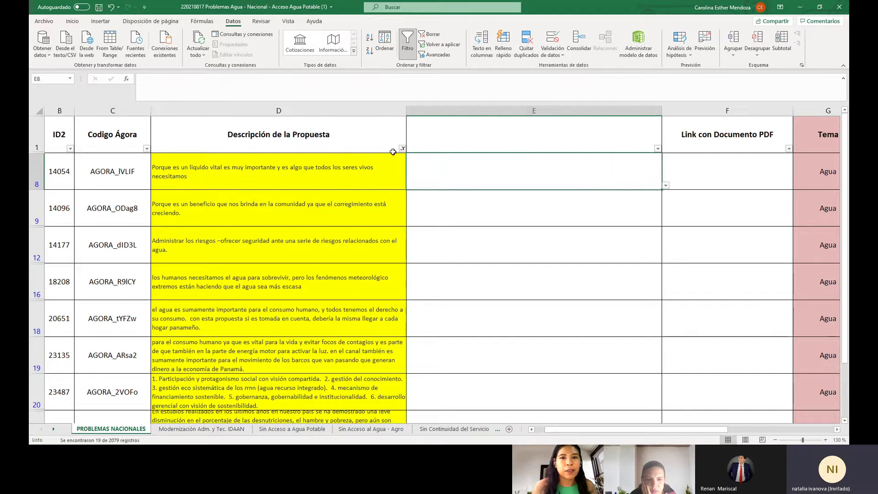
pyautogui.click(373, 164)
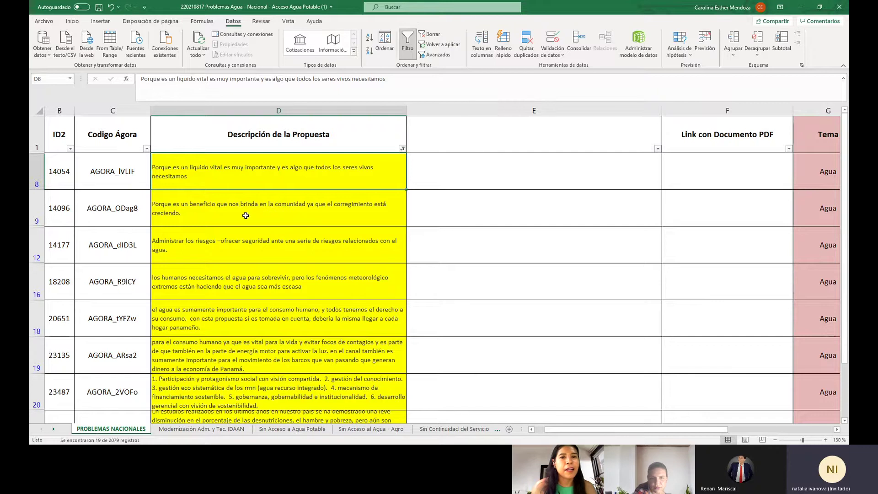
pyautogui.click(402, 149)
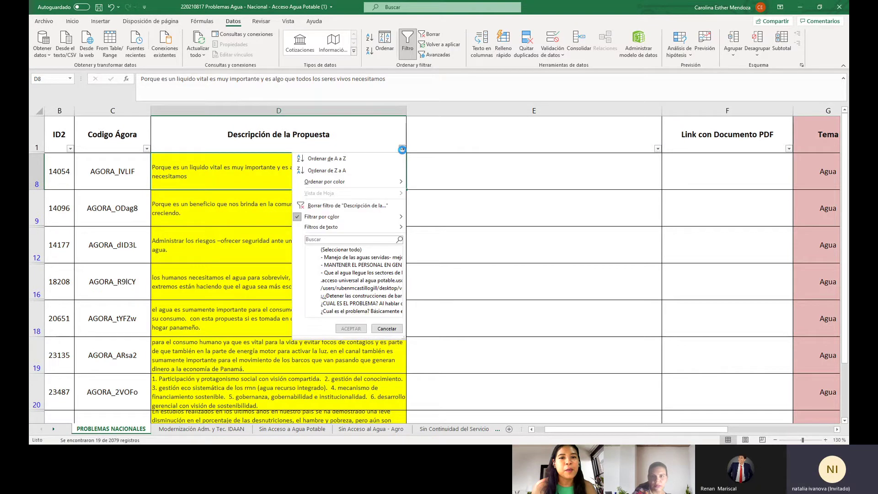
pyautogui.moveTo(346, 221)
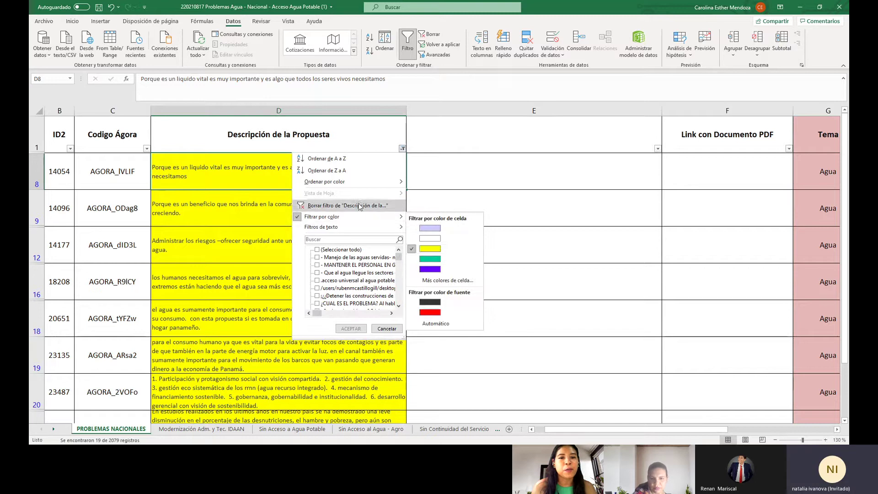
pyautogui.click(232, 207)
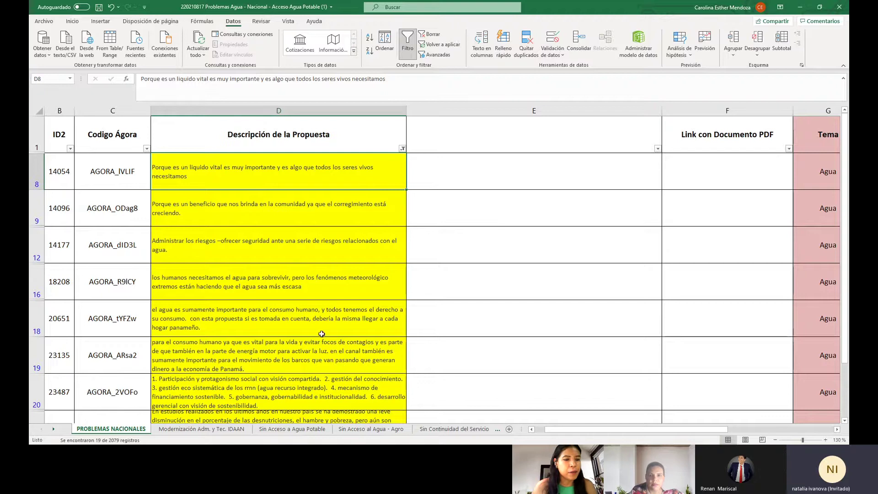
pyautogui.scroll(-5, 321, 333)
pyautogui.scroll(2, 321, 337)
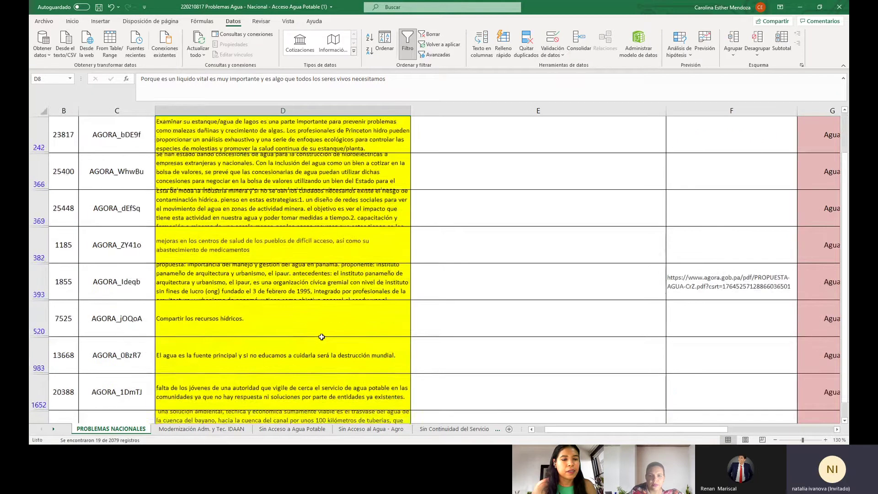
pyautogui.scroll(4, 321, 337)
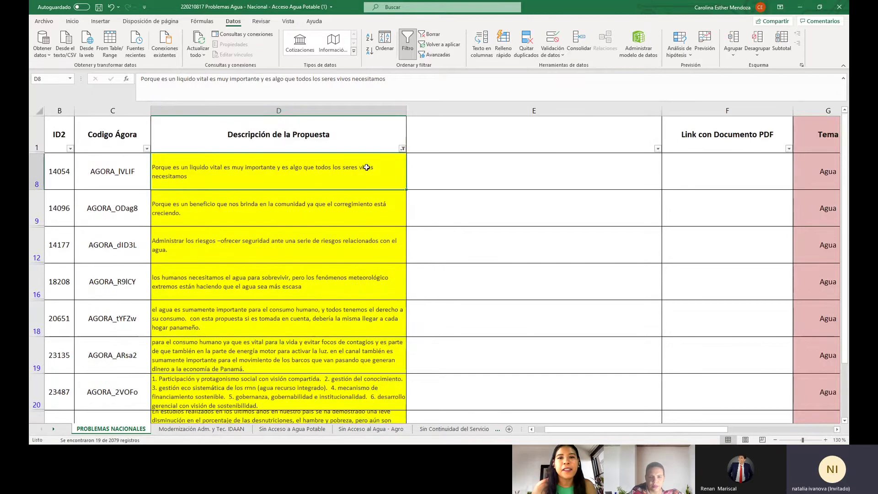
# Clear the colour filter from the Descripción de la Propuesta column and look over the first unfiltered proposals.
pyautogui.click(402, 149)
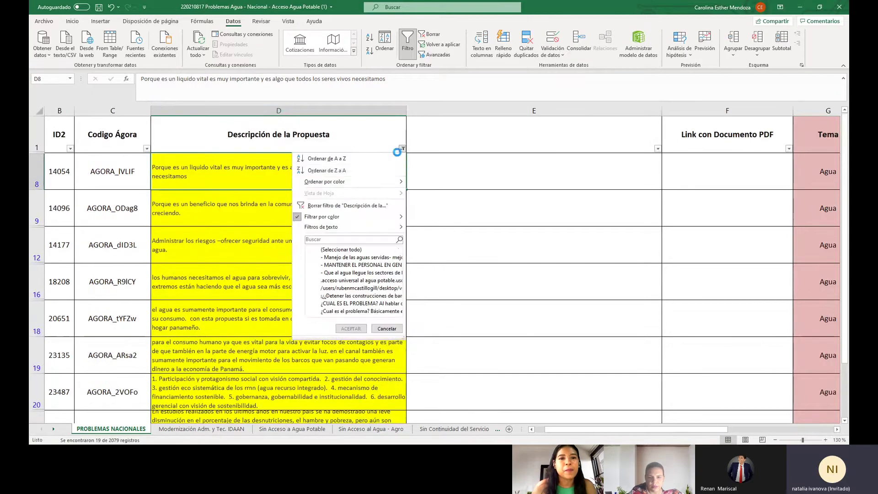
pyautogui.click(346, 206)
pyautogui.scroll(-3, 327, 277)
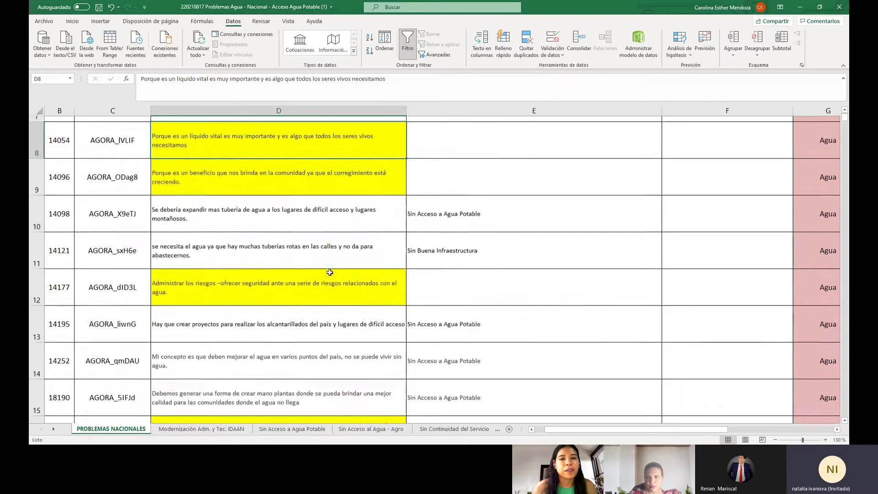
pyautogui.scroll(3, 389, 270)
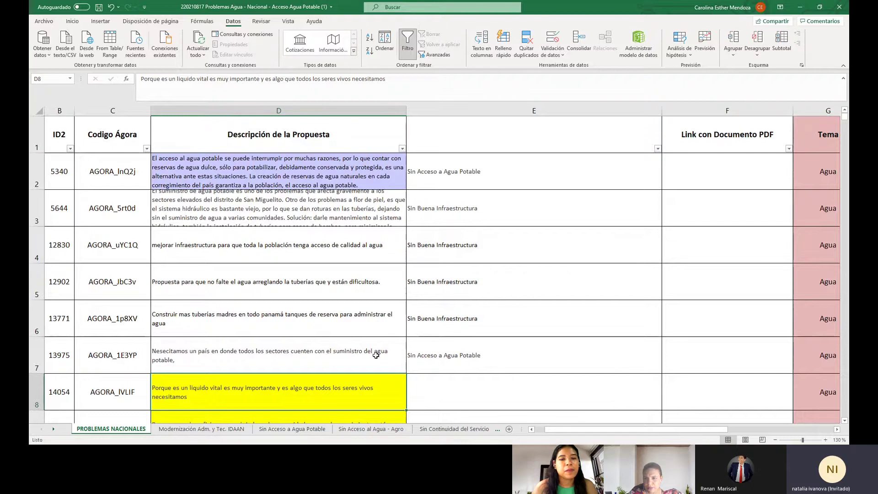
pyautogui.scroll(-2, 374, 269)
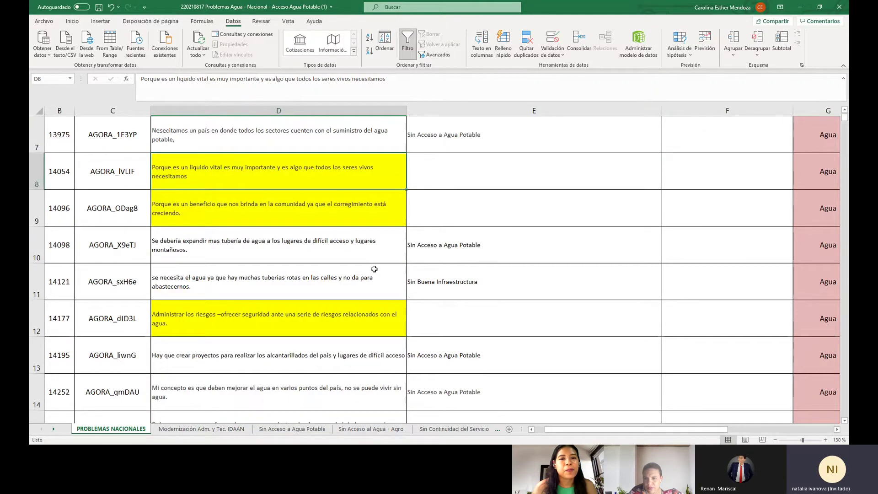
pyautogui.scroll(2, 374, 268)
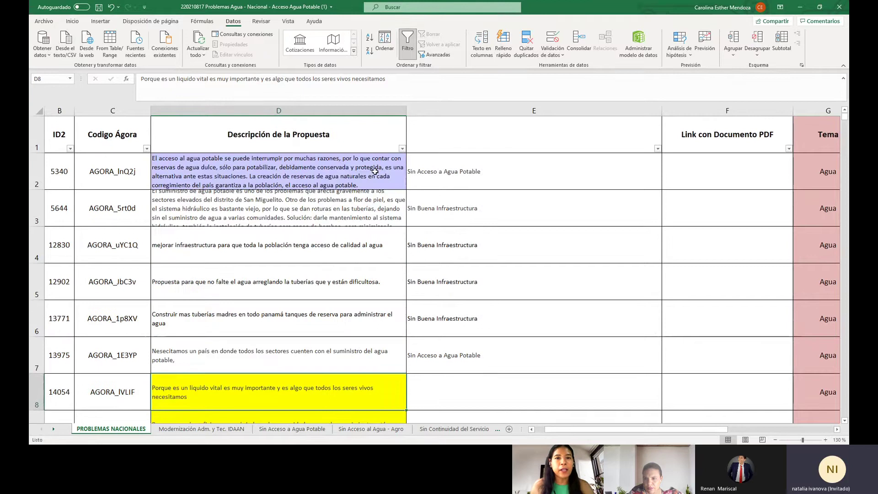
# Reapply the yellow cell-colour filter to the Descripción de la Propuesta column and look over the filtered proposals.
pyautogui.click(402, 149)
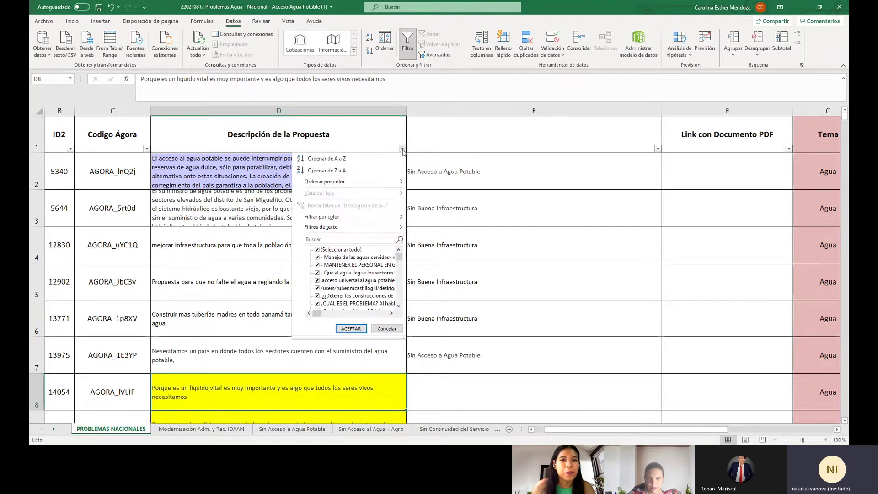
pyautogui.moveTo(333, 218)
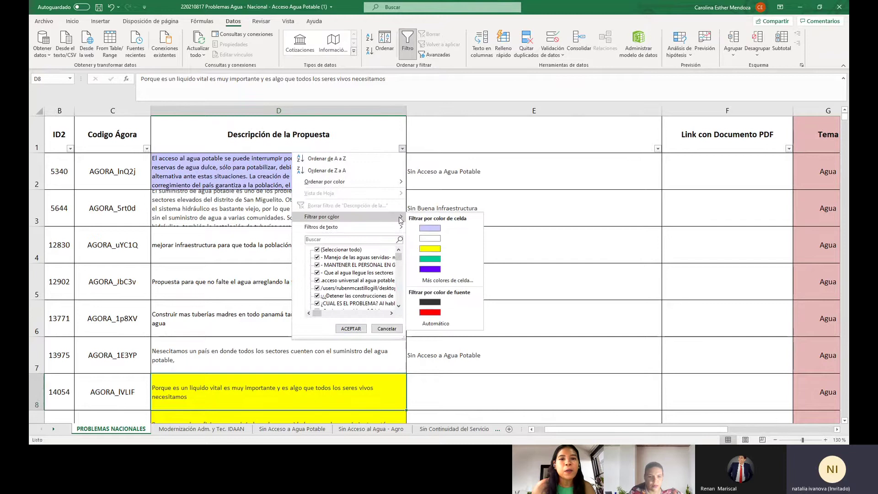
pyautogui.click(438, 246)
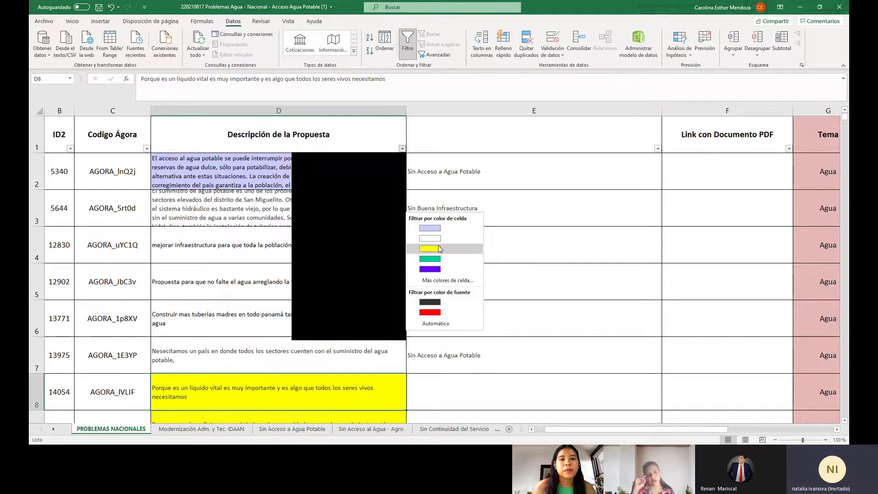
pyautogui.scroll(-5, 271, 174)
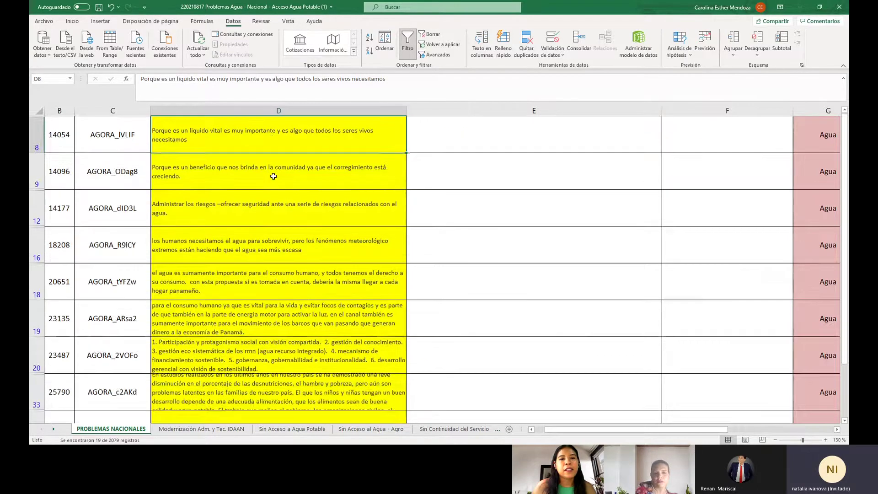
pyautogui.scroll(5, 278, 184)
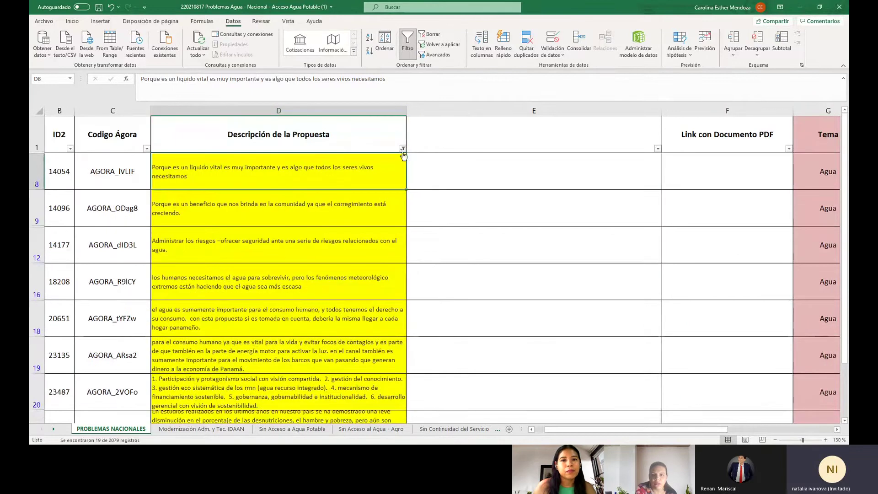
# Remove the yellow colour filter from the Descripción de la Propuesta column.
pyautogui.click(402, 148)
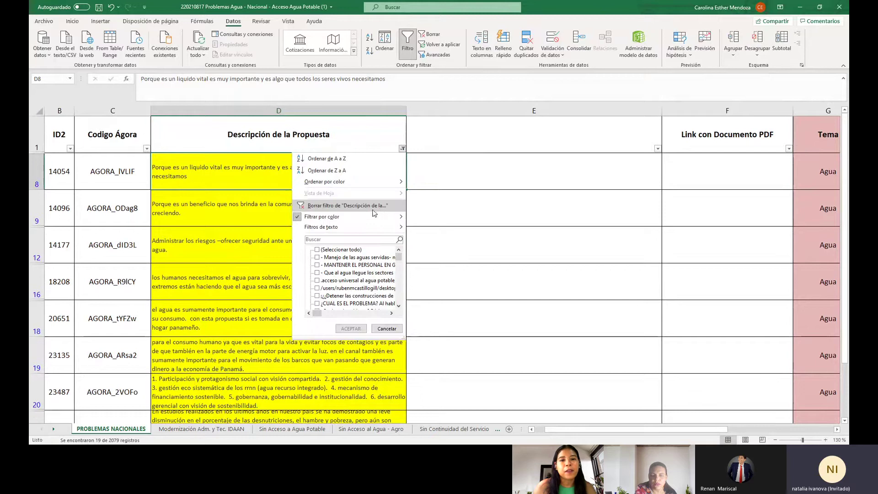
pyautogui.moveTo(368, 222)
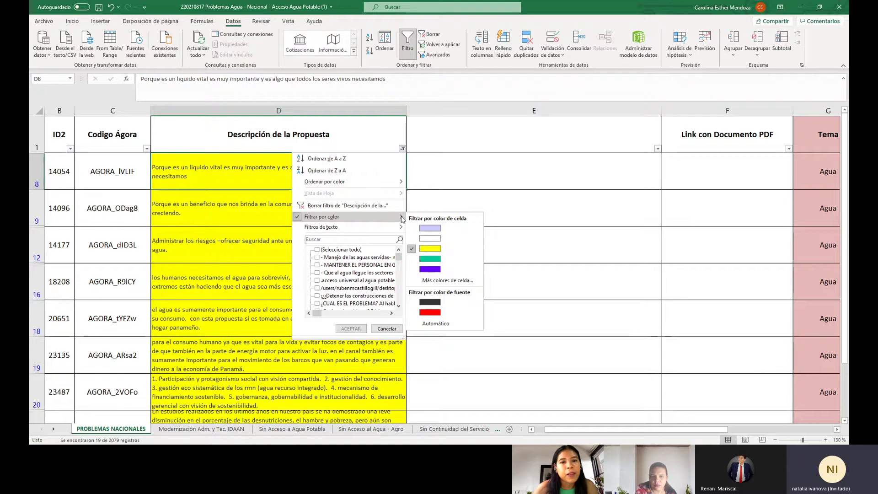
pyautogui.click(371, 206)
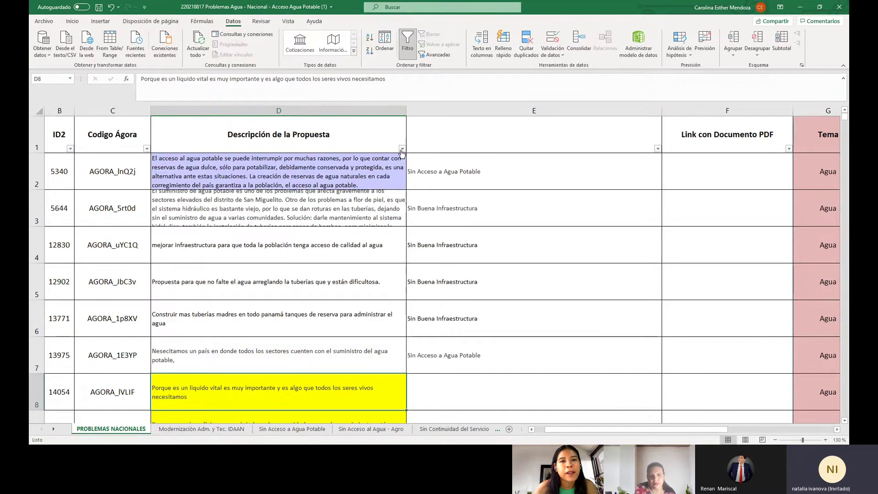
# Show only the proposals whose Descripción de la Propuesta cell is yellow, using the column's cell-colour filter.
pyautogui.click(401, 150)
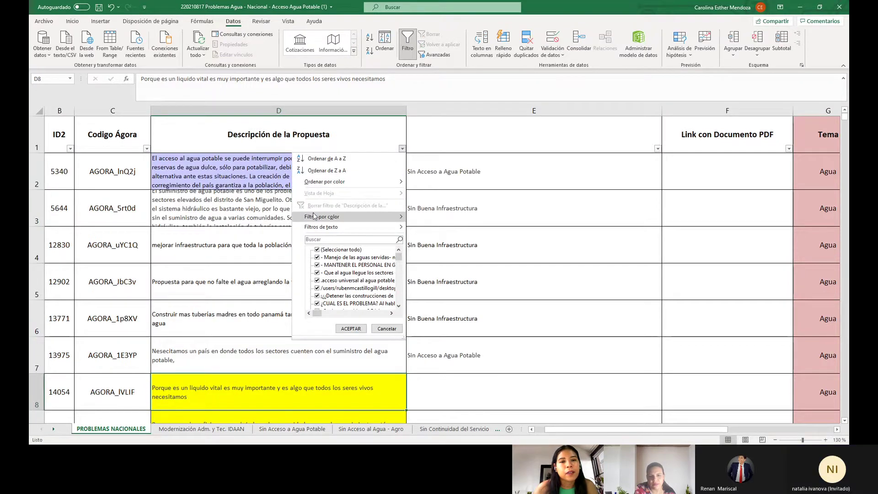
pyautogui.moveTo(326, 217)
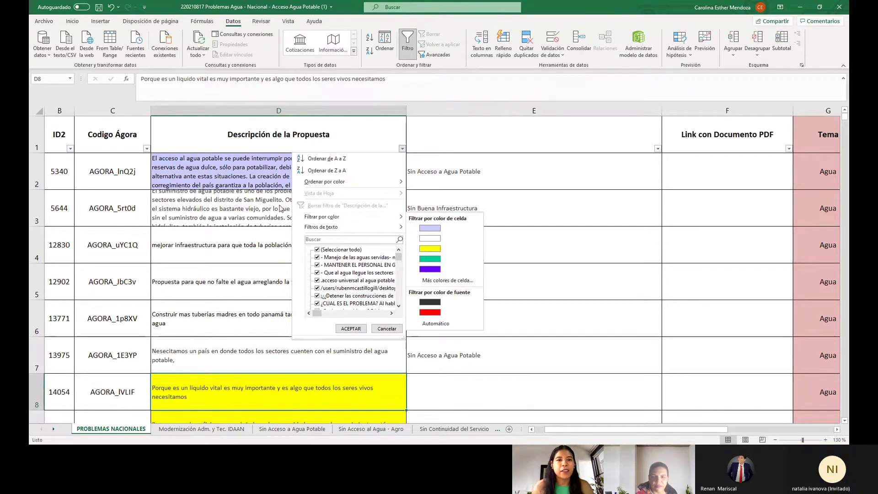
pyautogui.click(253, 173)
pyautogui.click(402, 148)
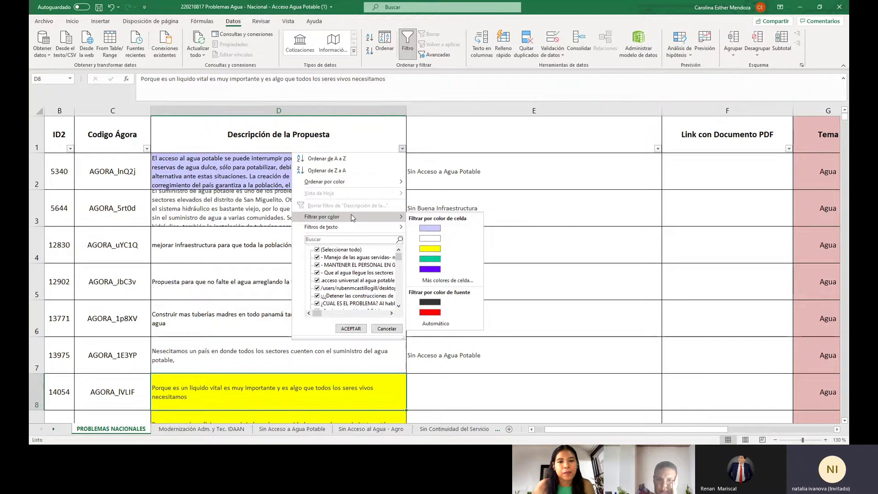
pyautogui.click(443, 255)
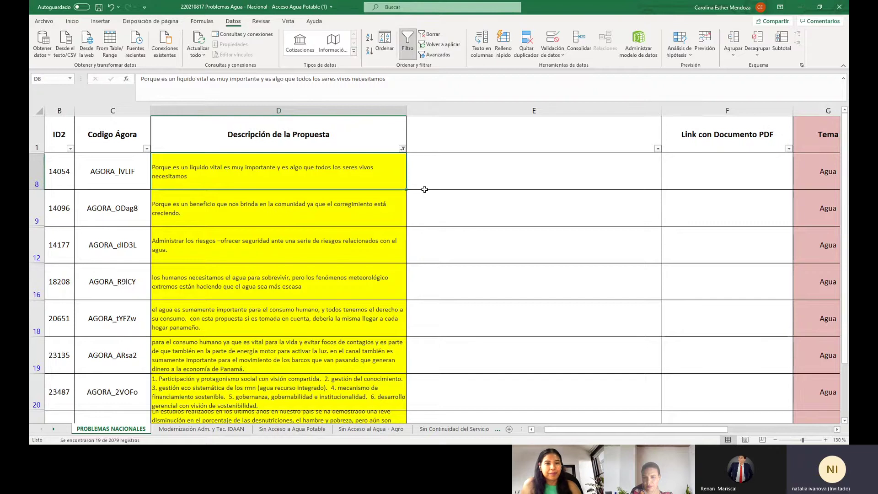
# Set the category in E8 for the first yellow proposal to "Sin Acceso a Agua Potable".
pyautogui.click(620, 172)
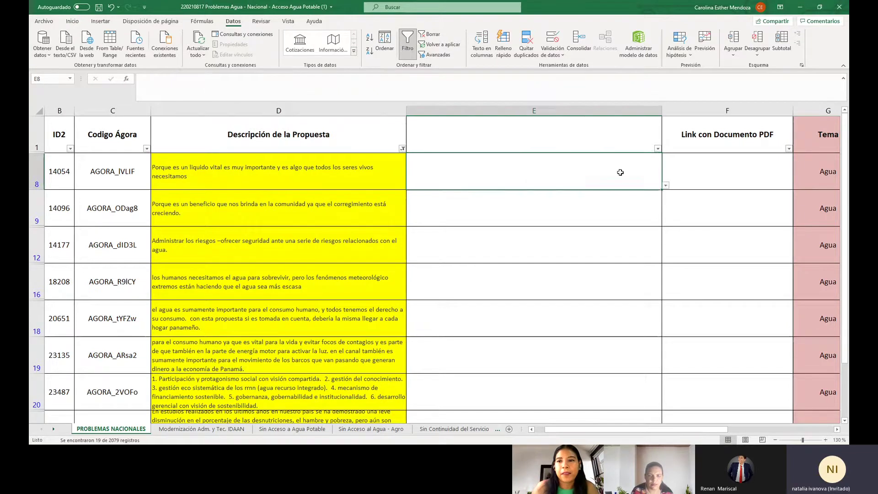
pyautogui.click(665, 185)
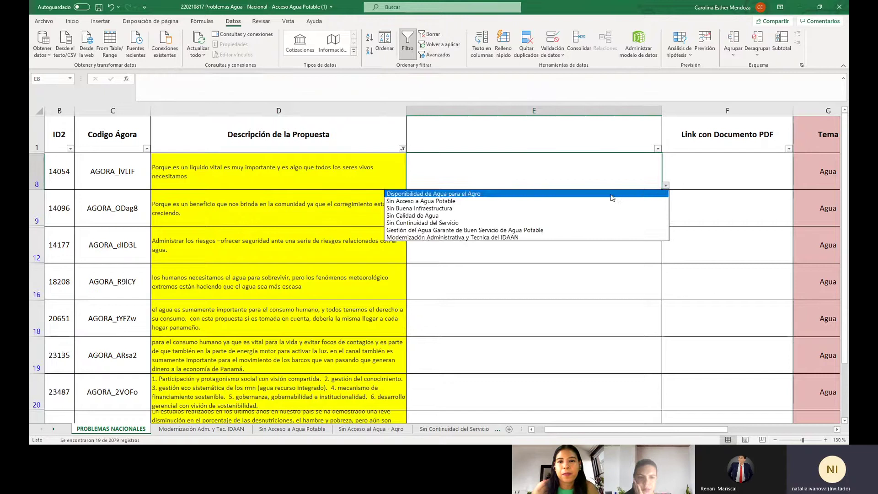
pyautogui.click(586, 208)
pyautogui.click(665, 186)
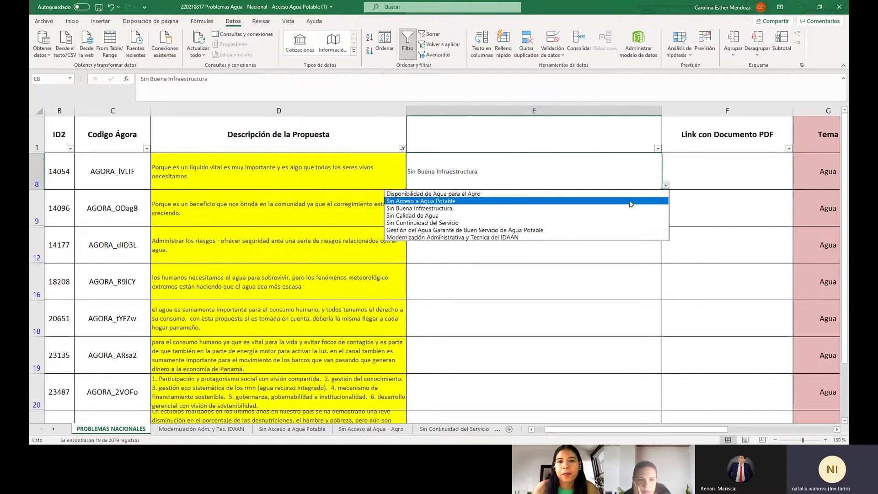
pyautogui.click(631, 201)
# Set the category in E9 for the yellow proposal about the growing corregimiento to "Sin Acceso a Agua Potable".
pyautogui.click(363, 209)
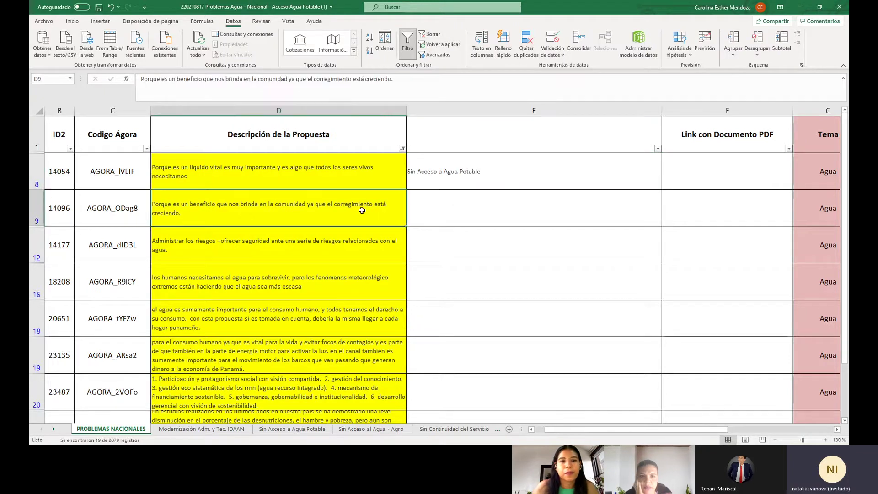
pyautogui.click(465, 210)
pyautogui.click(665, 222)
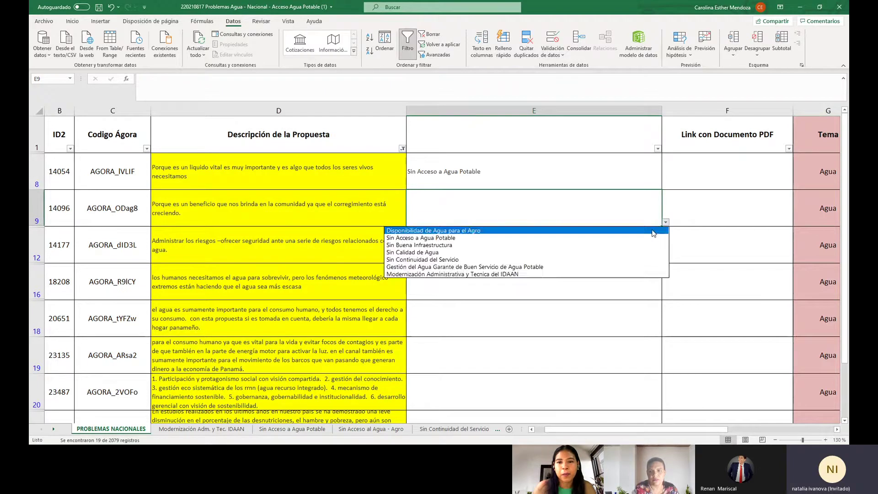
pyautogui.click(637, 237)
# Change the category in E9 for the proposal about the growing corregimiento to "Sin Continuidad del Servicio".
pyautogui.click(272, 256)
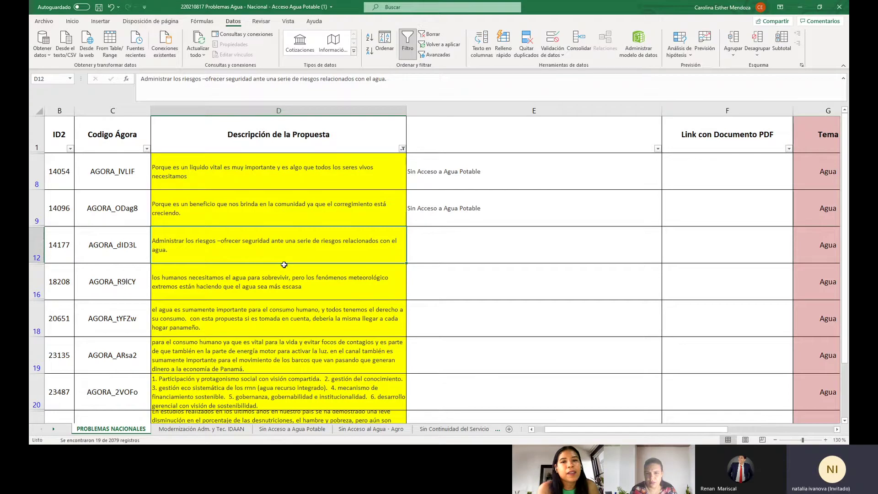
pyautogui.click(365, 210)
pyautogui.click(607, 205)
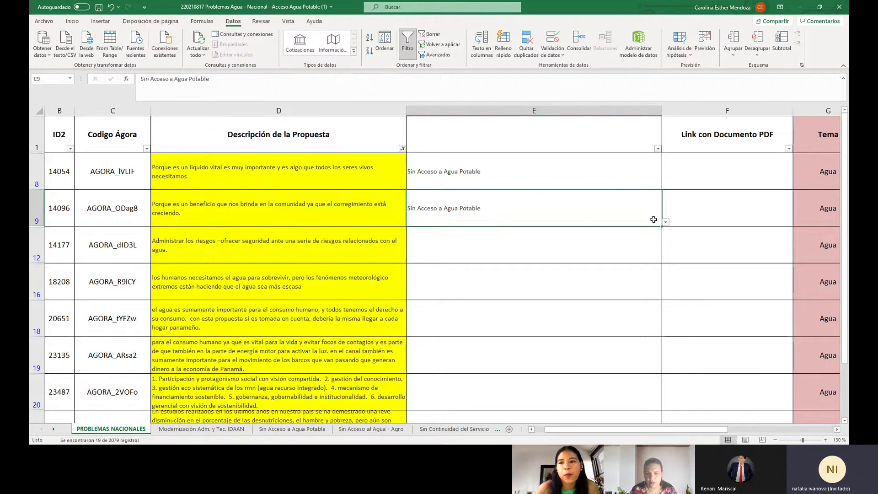
pyautogui.click(666, 223)
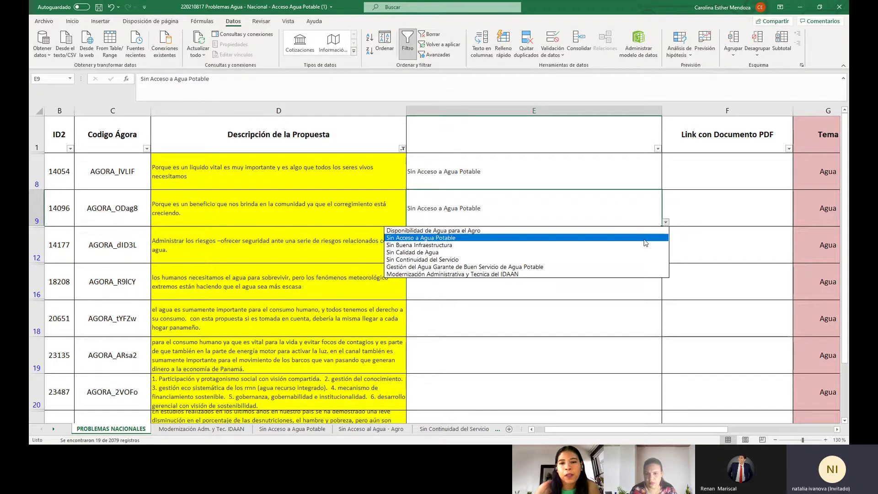
pyautogui.click(626, 259)
# Move row 12, the proposal about managing water-related risks, to row 46 of the OTROS sheet by cutting and pasting it.
pyautogui.click(354, 254)
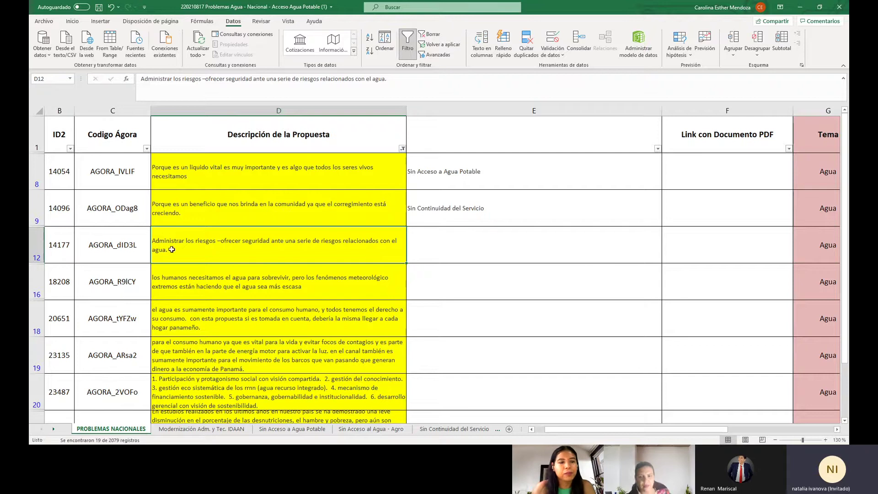
pyautogui.click(36, 247)
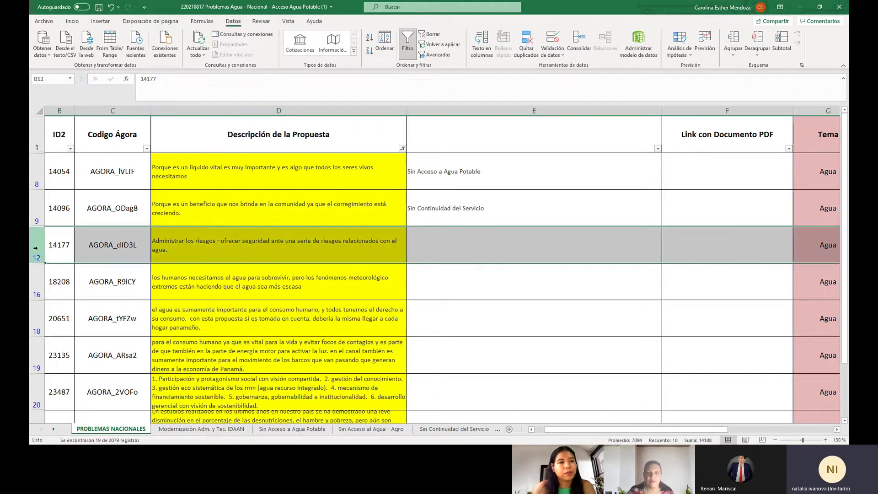
pyautogui.rightClick(40, 252)
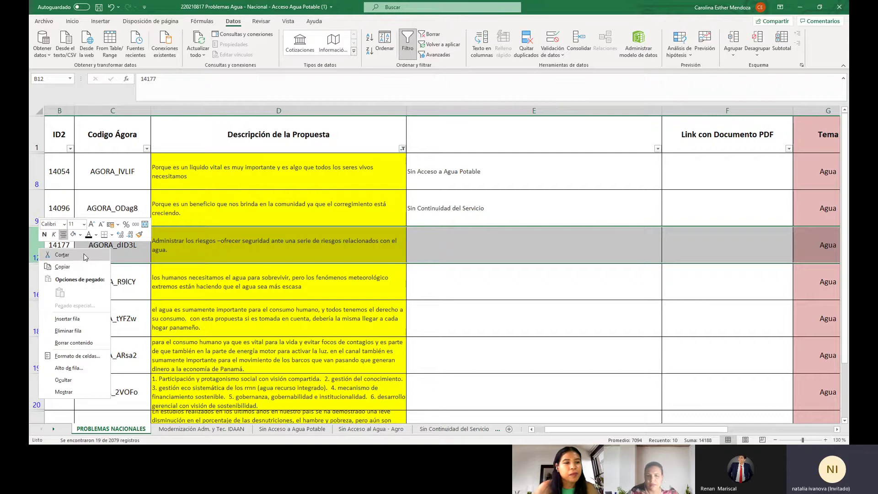
pyautogui.click(62, 255)
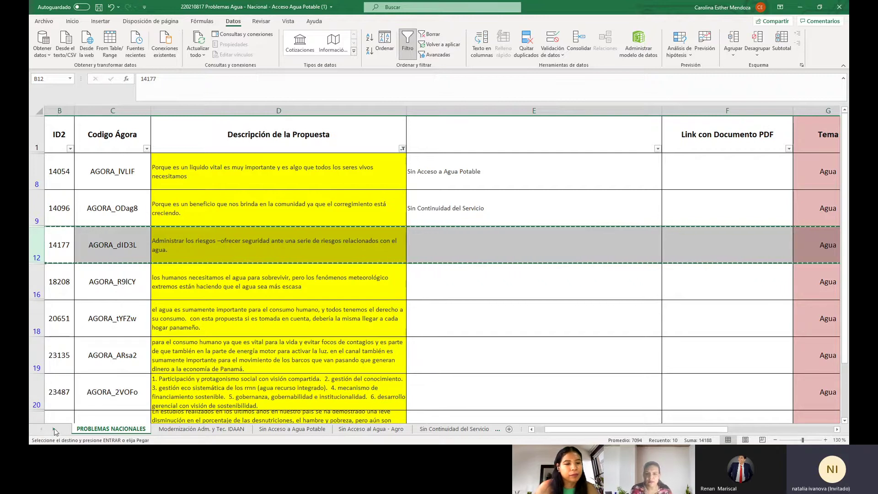
pyautogui.click(54, 431)
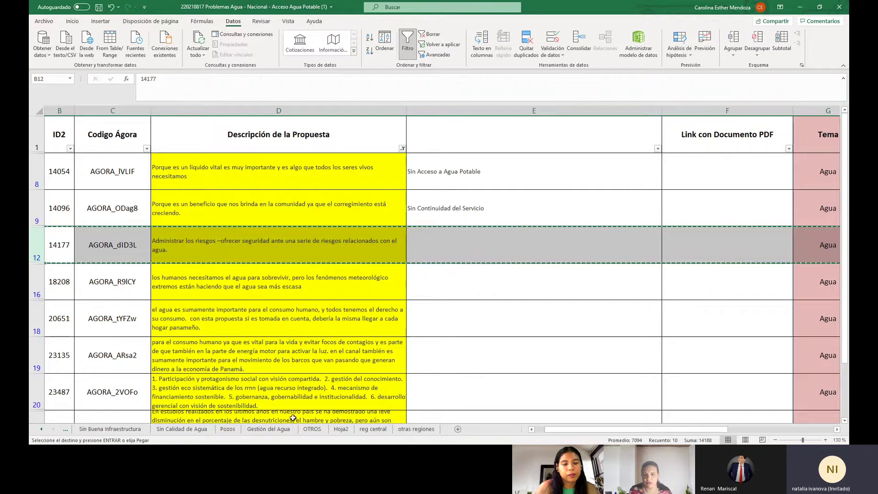
pyautogui.click(312, 428)
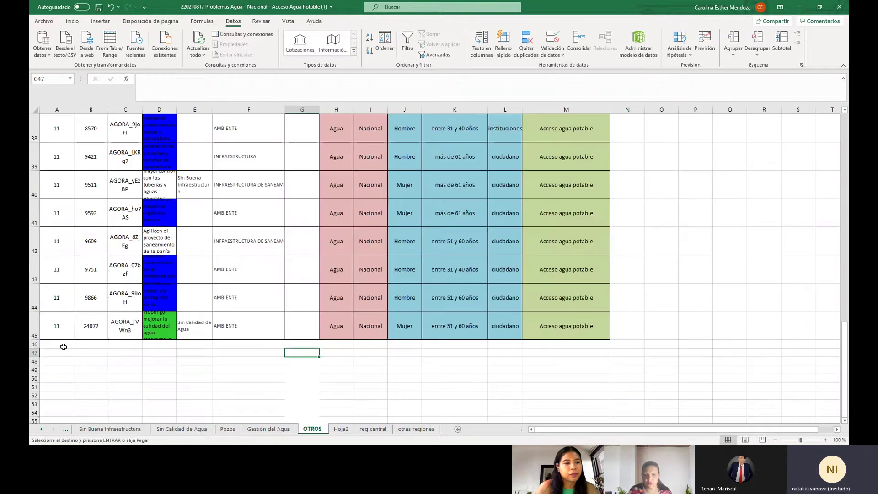
pyautogui.click(31, 344)
pyautogui.rightClick(31, 344)
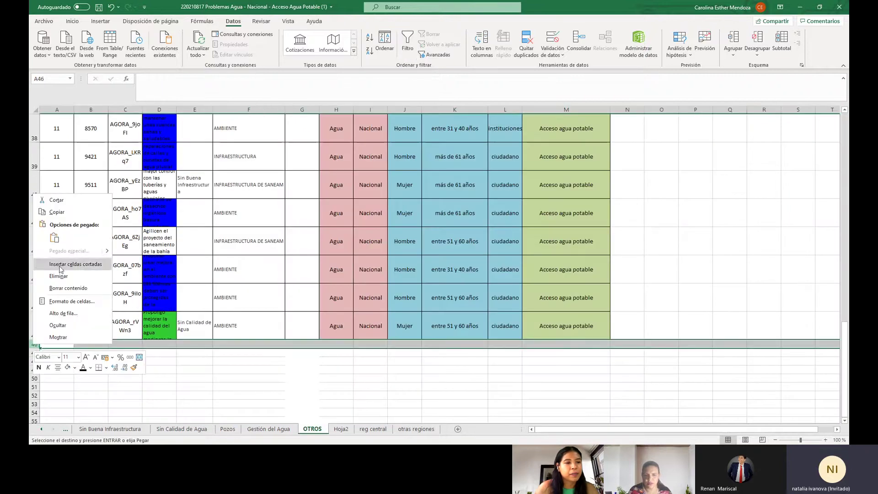
pyautogui.click(54, 237)
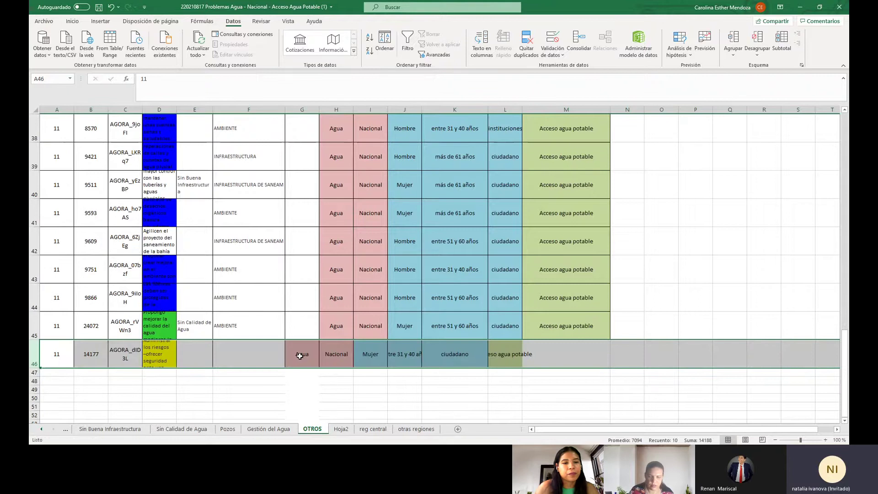
# Cut the misaligned cells G46:L46 and paste them into H46:M46 to line up with the rows above.
pyautogui.moveTo(300, 354); pyautogui.dragTo(517, 356)
pyautogui.rightClick(517, 357)
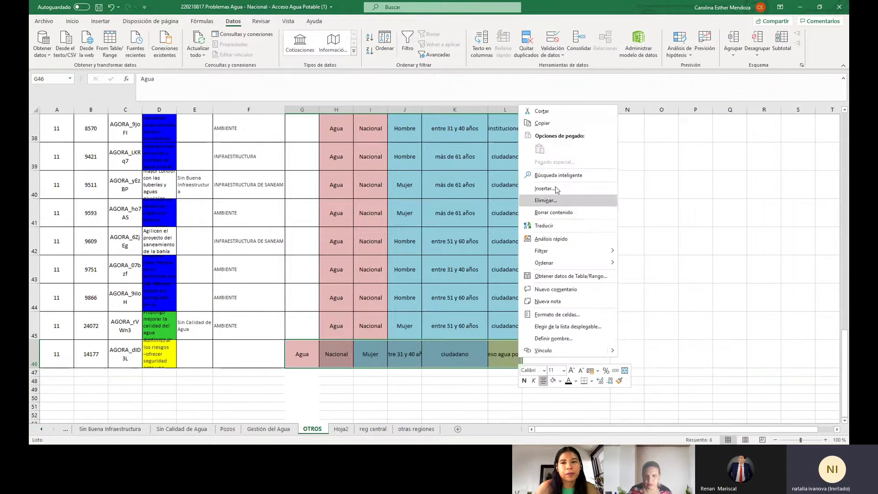
pyautogui.click(560, 122)
pyautogui.moveTo(342, 348); pyautogui.dragTo(545, 350)
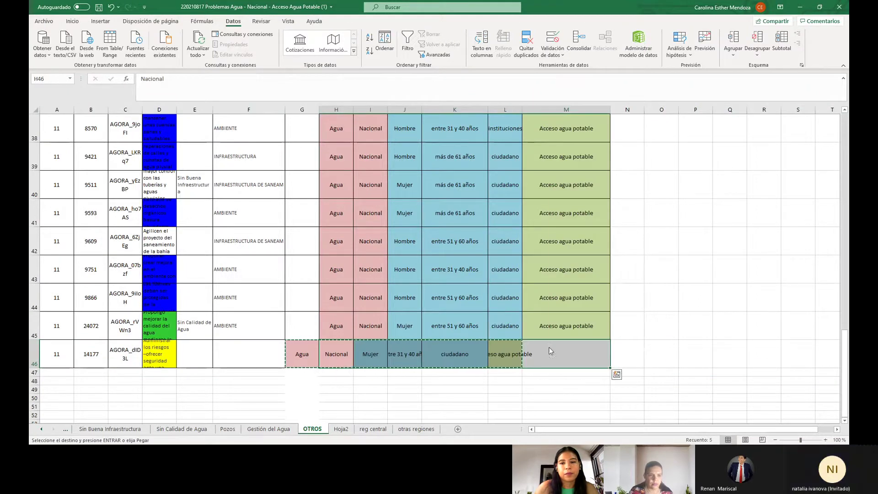
pyautogui.rightClick(548, 351)
pyautogui.click(570, 139)
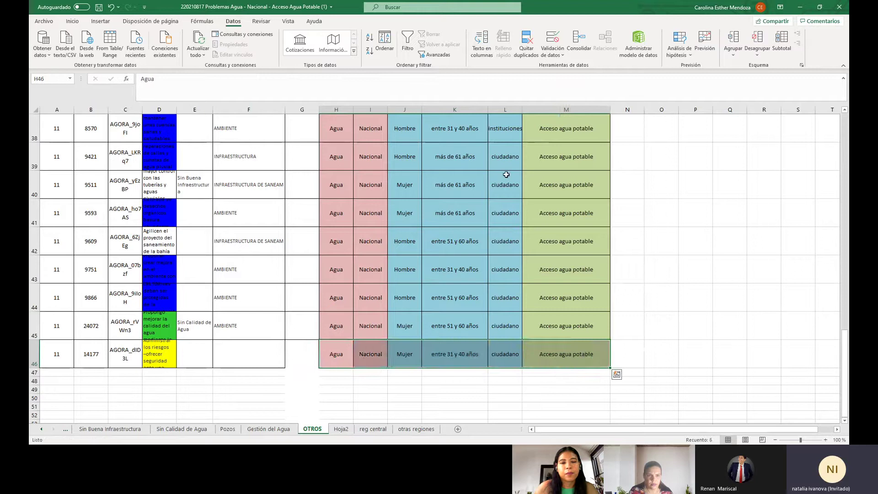
# Enter "NO ES CLARO" in F46 as the classification of the moved proposal.
pyautogui.click(304, 350)
pyautogui.click(269, 353)
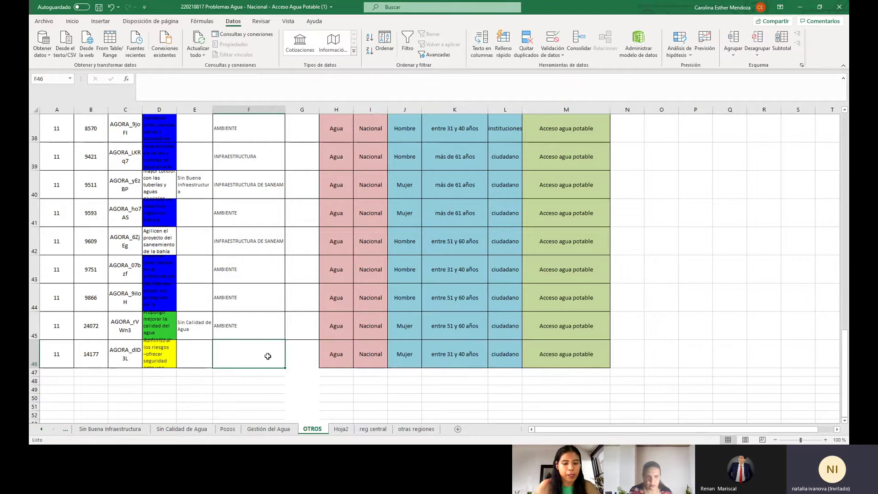
pyautogui.write('no')
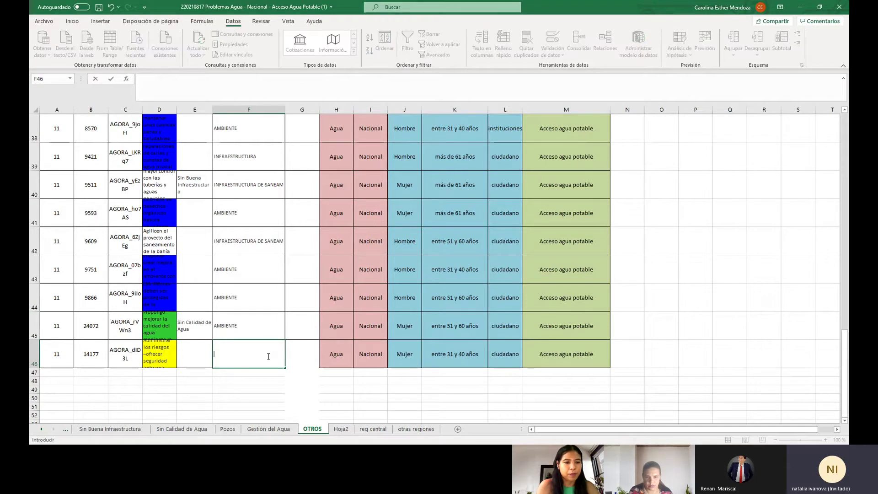
pyautogui.write('NO ES')
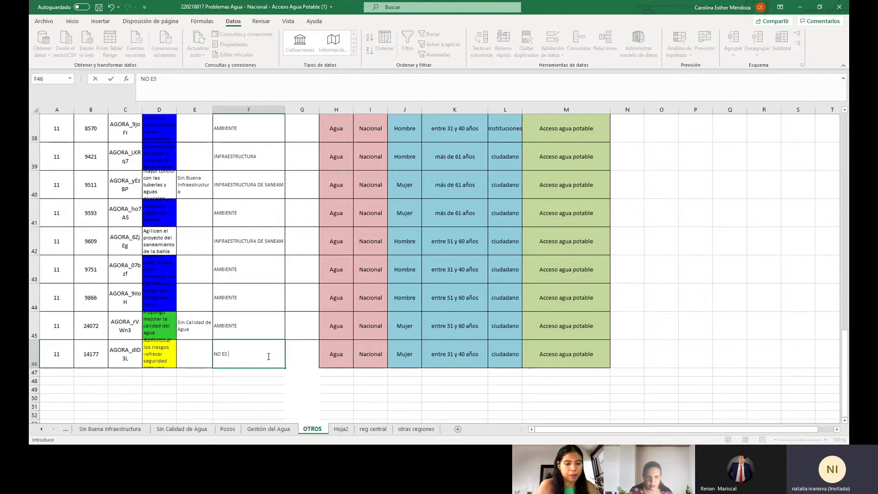
pyautogui.write(' CLARO')
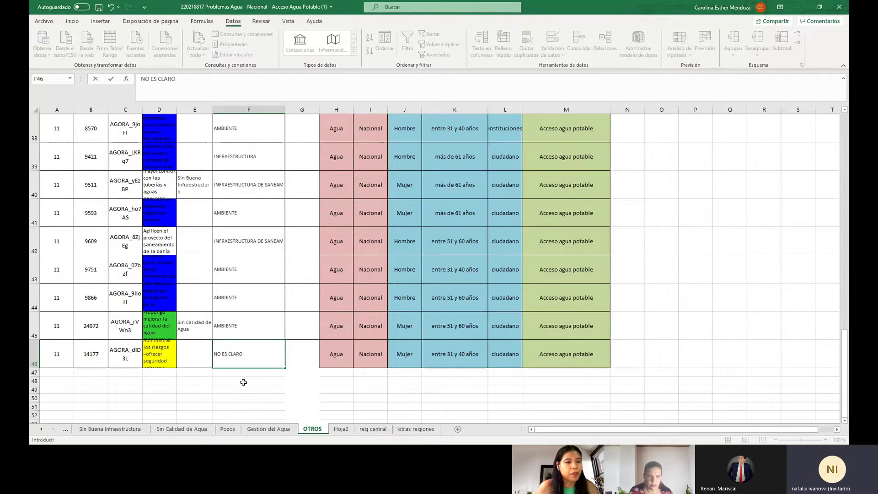
# Delete the emptied row 12 from the PROBLEMAS NACIONALES sheet.
pyautogui.click(41, 429)
pyautogui.click(43, 429)
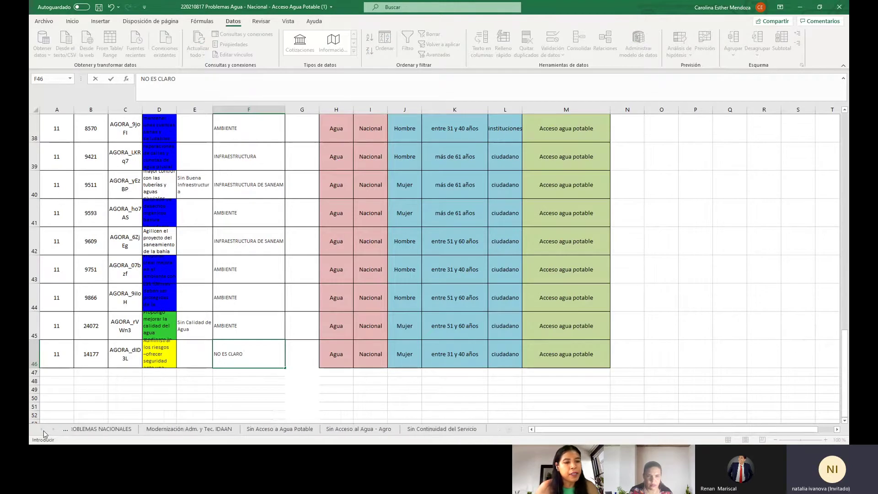
pyautogui.click(90, 430)
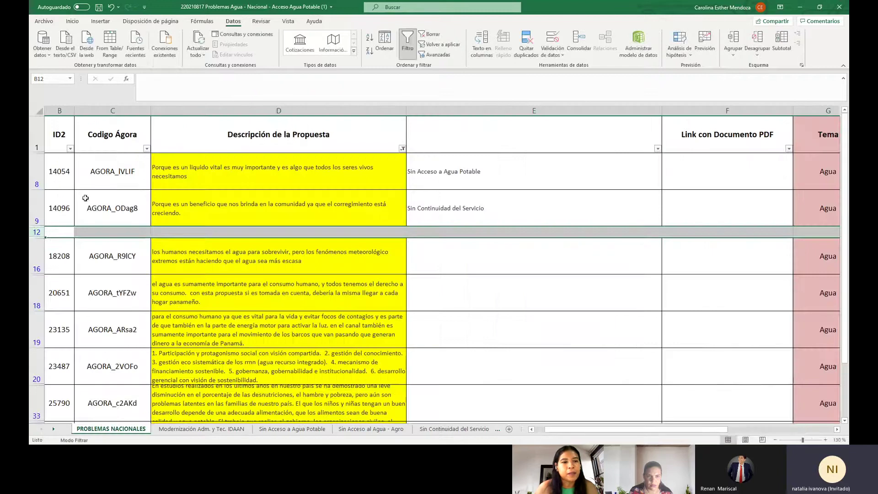
pyautogui.rightClick(36, 232)
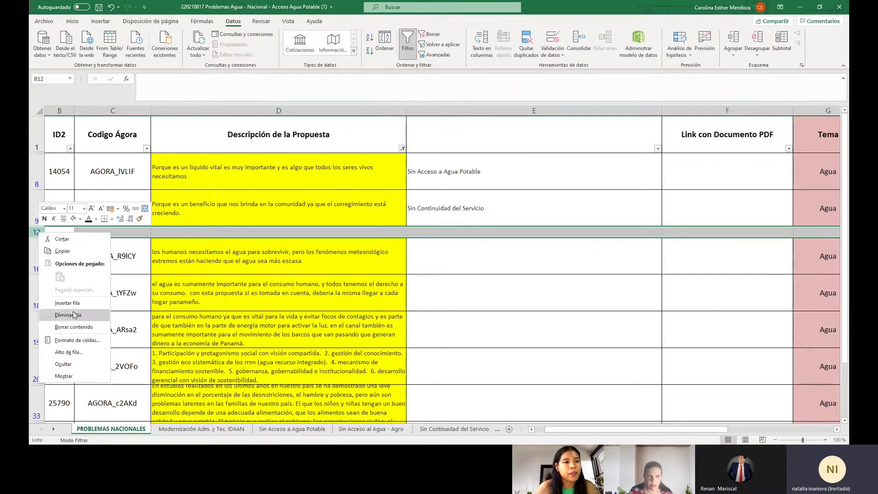
pyautogui.click(94, 306)
# Set the category in E17 for the proposal about water reaching every Panamanian home to "Sin Continuidad del Servicio".
pyautogui.click(274, 256)
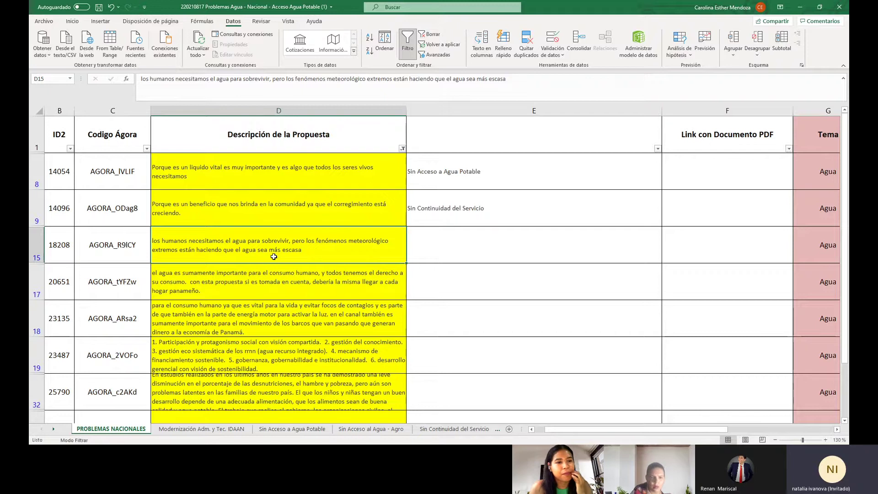
pyautogui.press('Down')
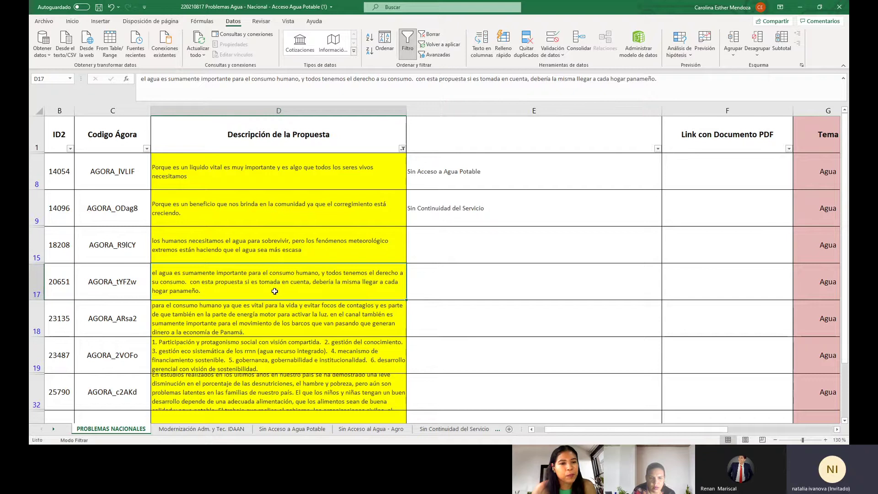
pyautogui.click(416, 292)
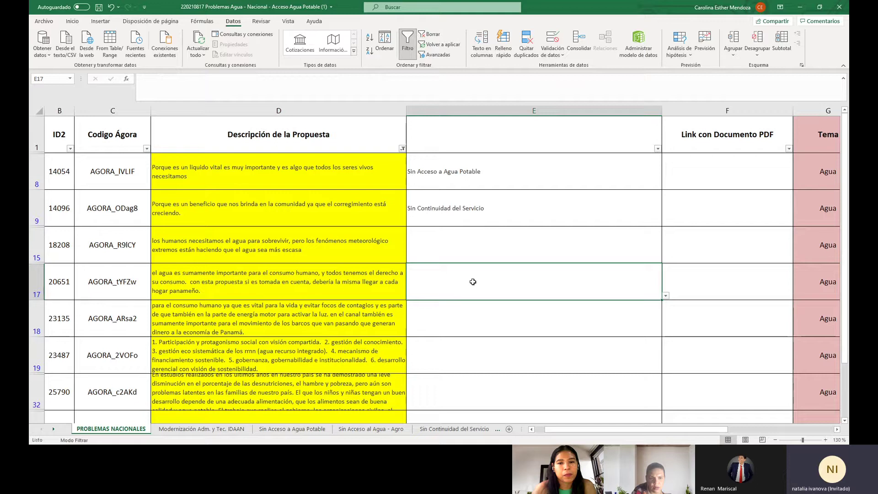
pyautogui.click(665, 296)
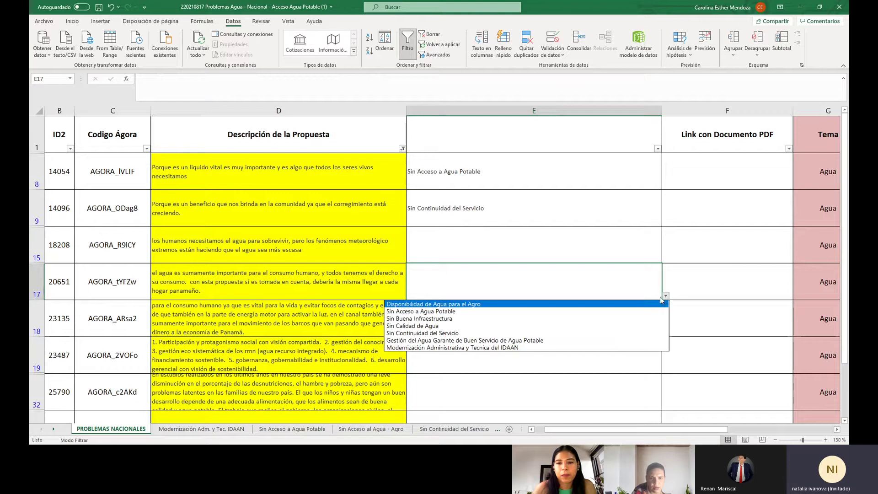
pyautogui.click(587, 332)
# Move row 18, the proposal about human consumption and the canal, to row 47 of the OTROS sheet by cutting and pasting it.
pyautogui.click(295, 248)
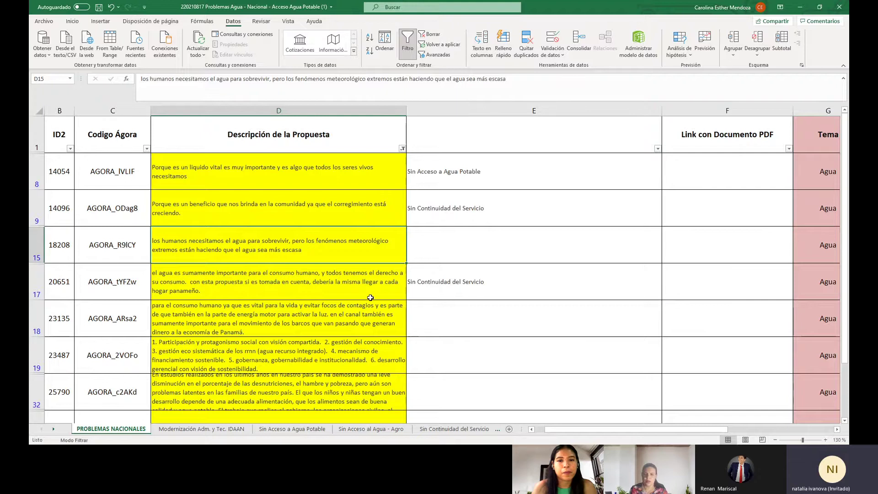
pyautogui.click(369, 296)
pyautogui.click(369, 314)
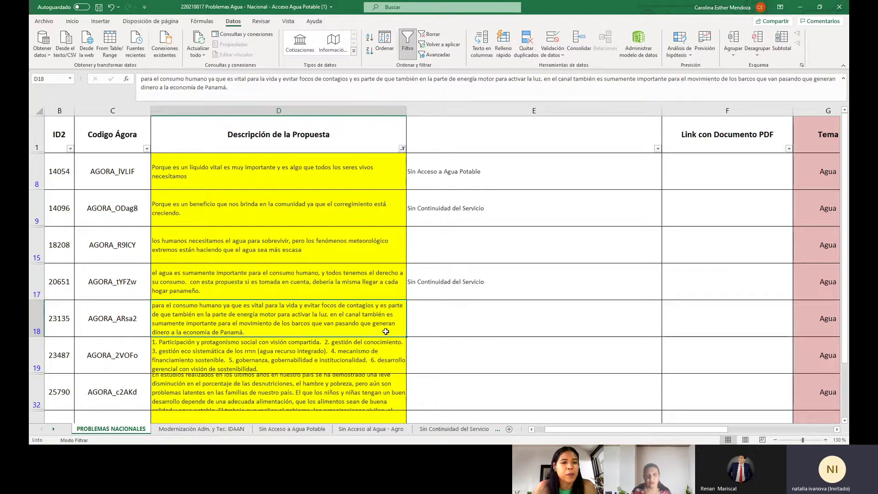
pyautogui.moveTo(386, 330); pyautogui.dragTo(354, 323)
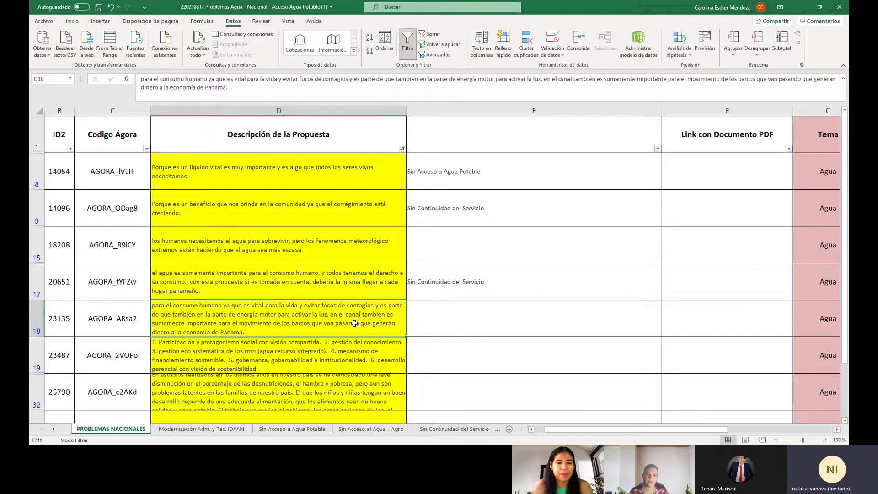
pyautogui.click(31, 317)
pyautogui.rightClick(32, 318)
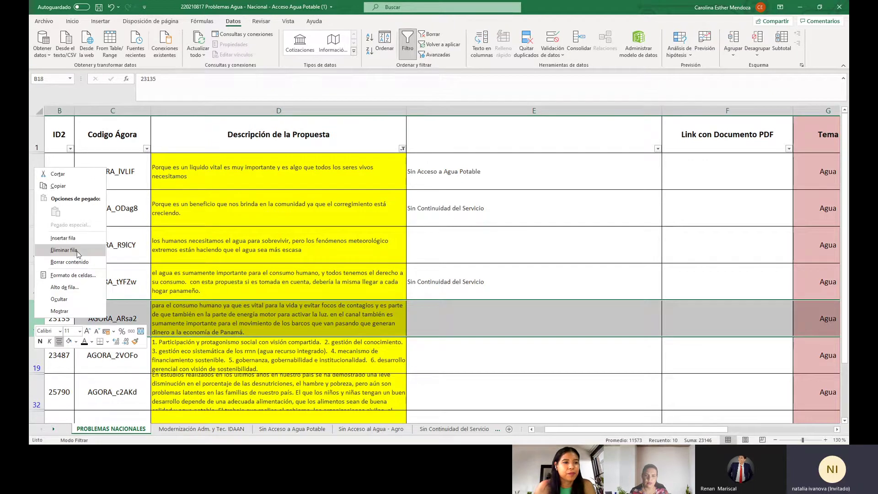
pyautogui.click(71, 178)
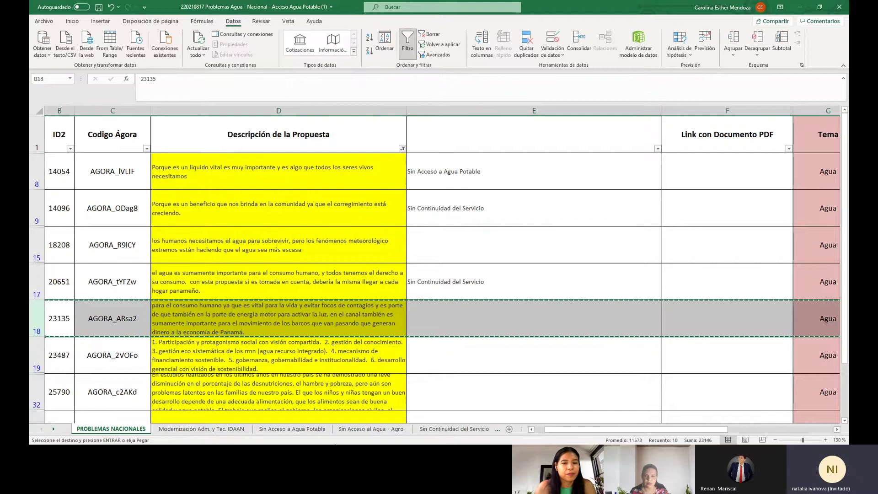
pyautogui.click(55, 430)
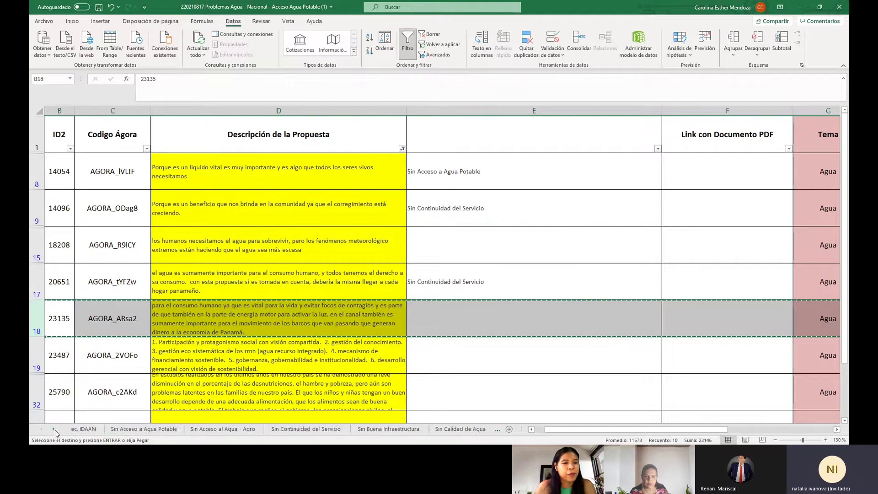
pyautogui.click(313, 429)
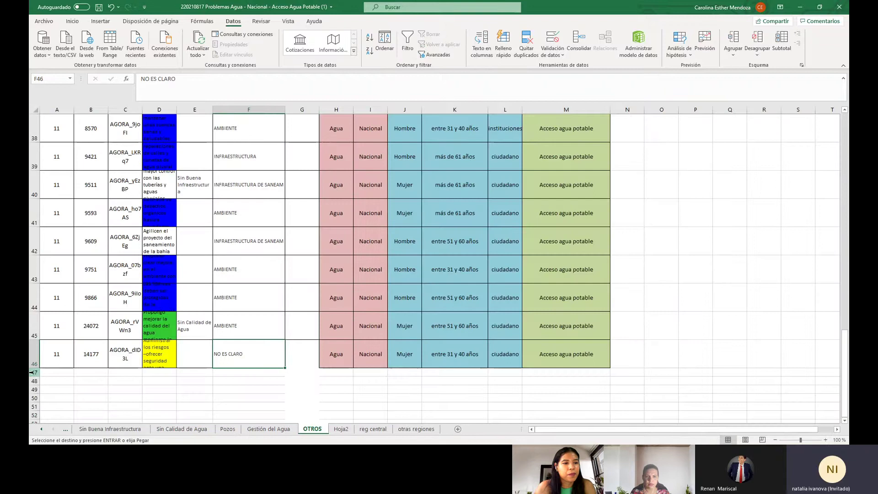
pyautogui.click(42, 371)
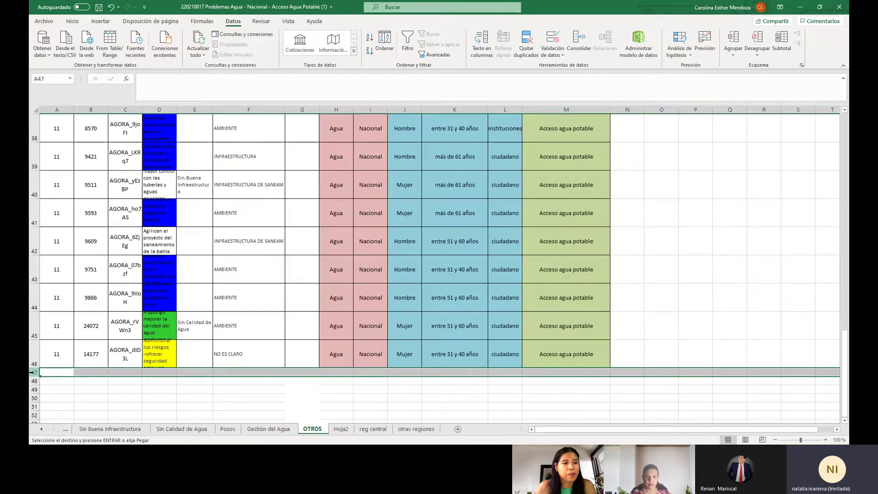
pyautogui.rightClick(43, 371)
pyautogui.click(44, 370)
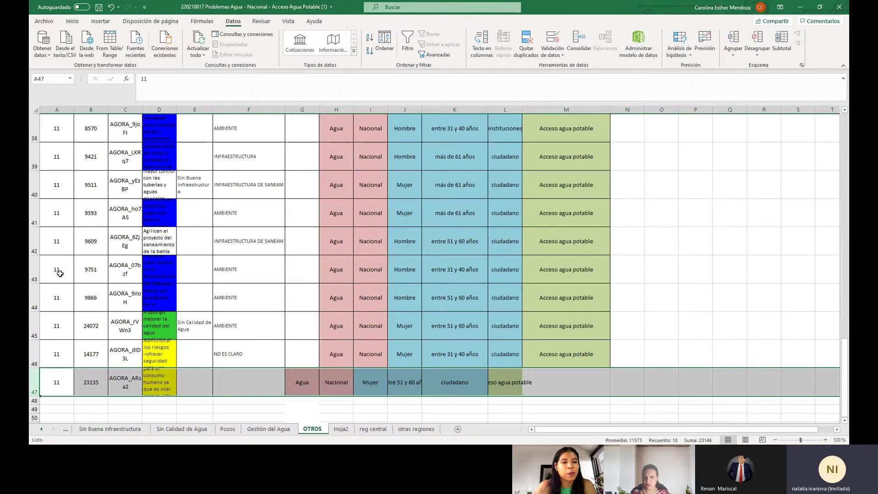
# Shift the moved proposal's data in G47:L47 one column over to H47:M47 by cutting and pasting it.
pyautogui.click(304, 379)
pyautogui.moveTo(304, 379); pyautogui.dragTo(503, 385)
pyautogui.rightClick(502, 386)
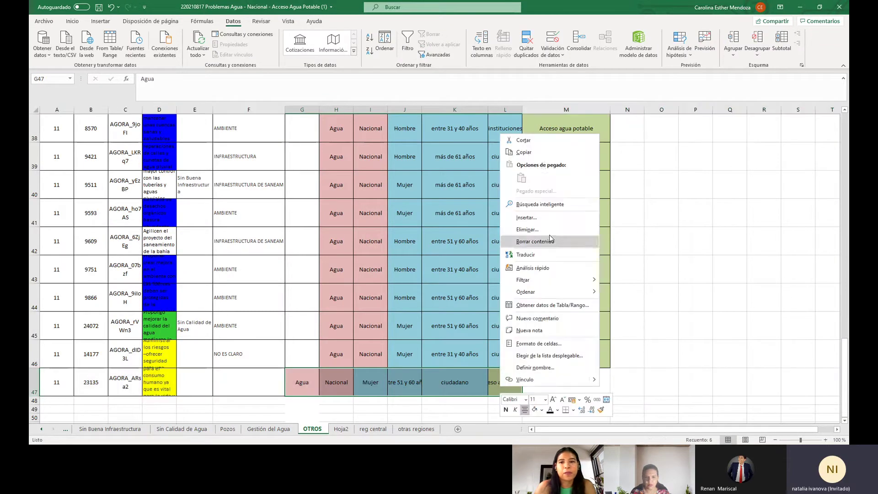
pyautogui.click(540, 150)
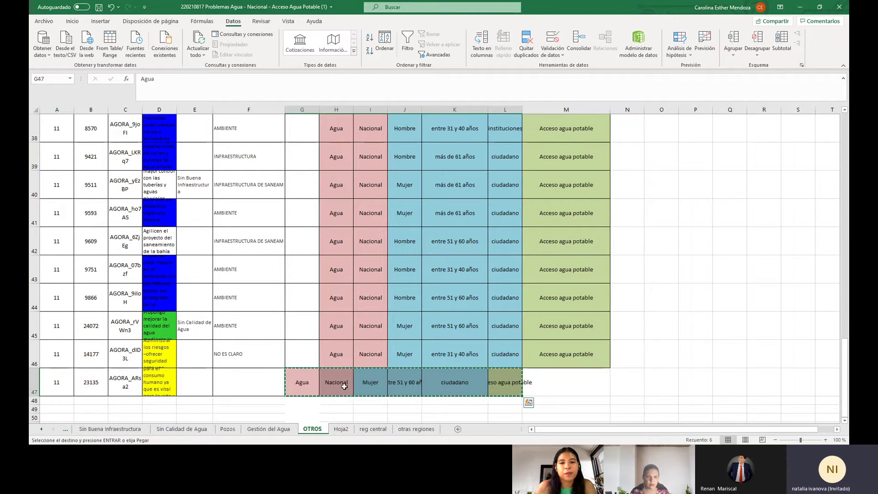
pyautogui.moveTo(337, 382); pyautogui.dragTo(541, 381)
pyautogui.rightClick(540, 382)
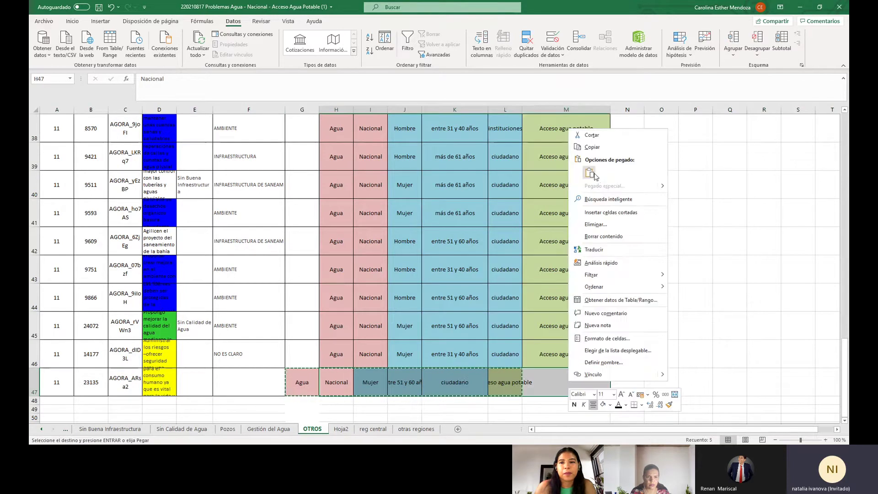
pyautogui.click(588, 172)
pyautogui.moveTo(303, 340); pyautogui.dragTo(301, 382)
pyautogui.click(70, 22)
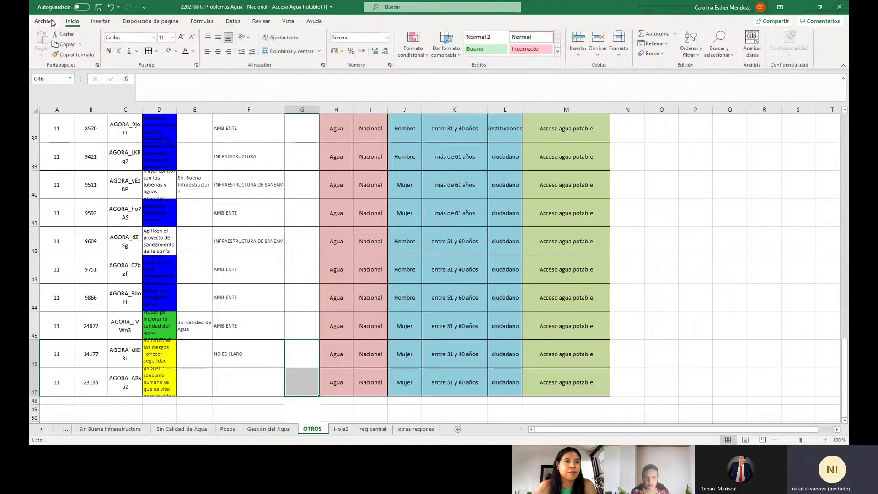
pyautogui.click(49, 21)
pyautogui.click(41, 25)
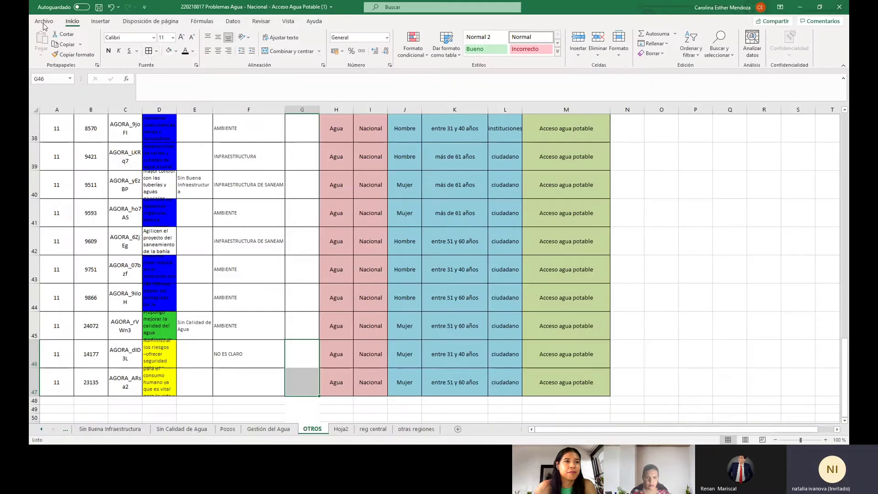
pyautogui.click(243, 378)
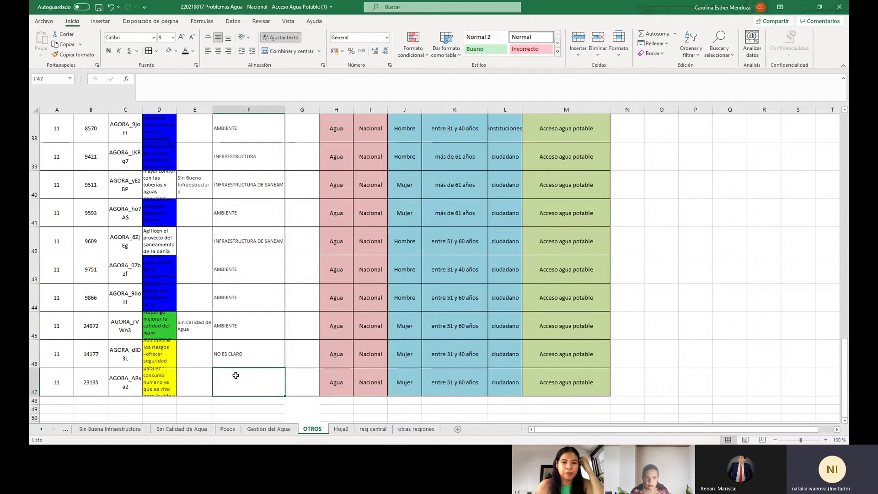
# Delete the emptied row 18 from the PROBLEMAS NACIONALES sheet.
pyautogui.click(66, 429)
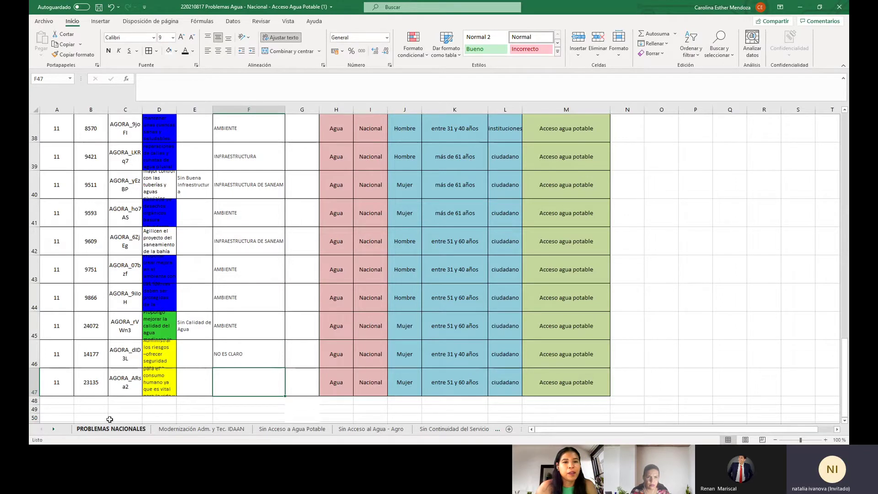
pyautogui.click(93, 429)
pyautogui.rightClick(37, 306)
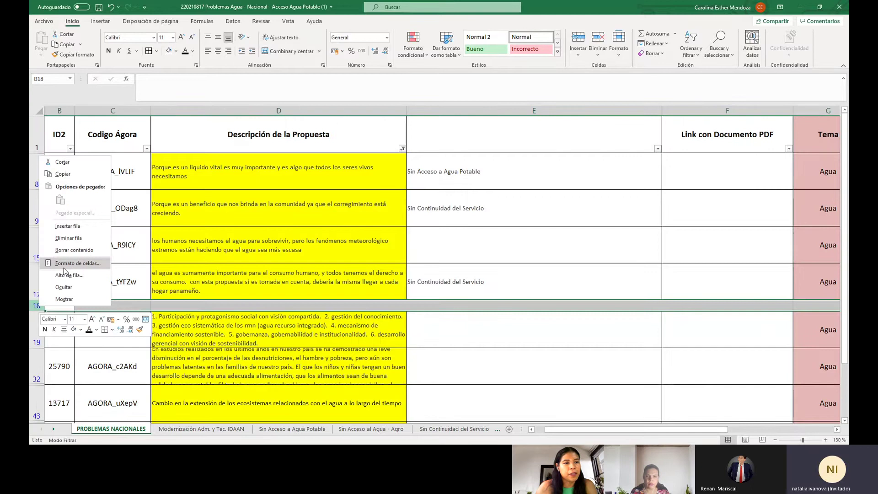
pyautogui.click(68, 238)
# Move row 18, the proposal about social participation and shared vision, to row 48 of the OTROS sheet by cutting and pasting it.
pyautogui.click(274, 324)
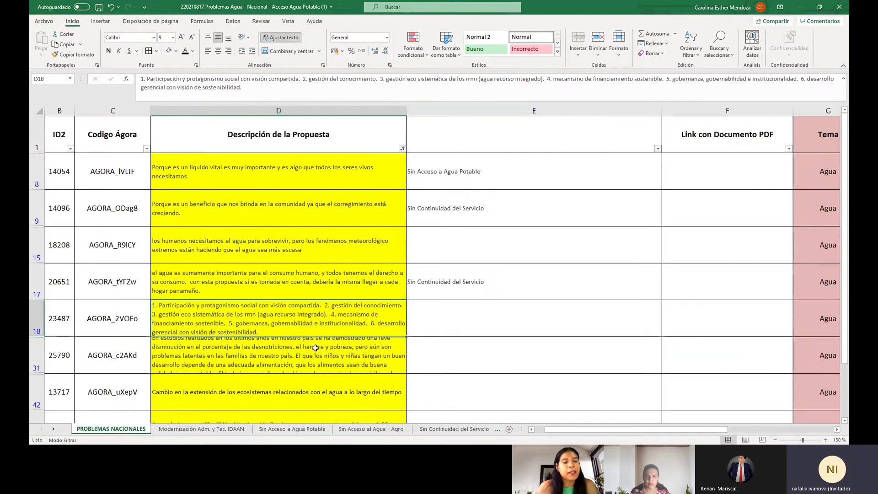
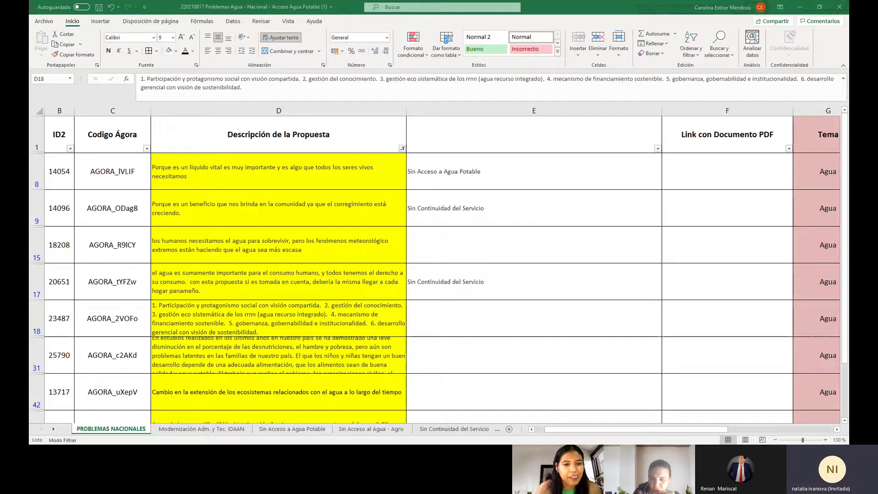
pyautogui.click(376, 316)
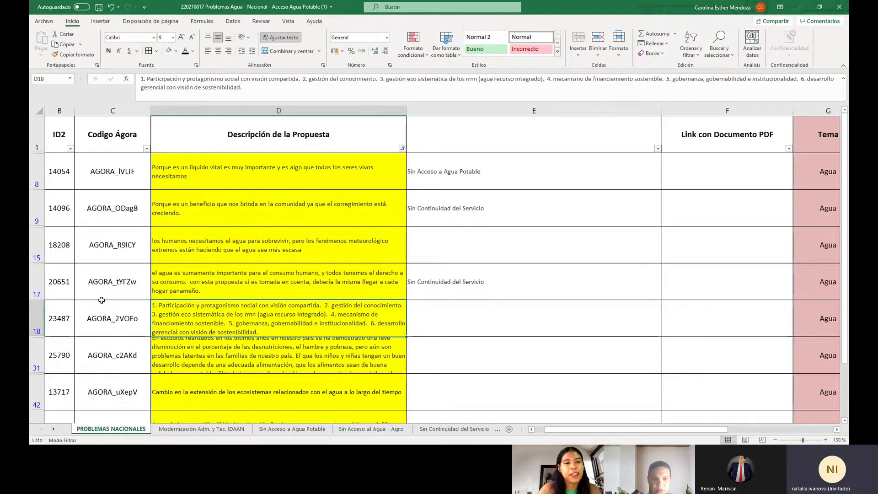
pyautogui.rightClick(40, 322)
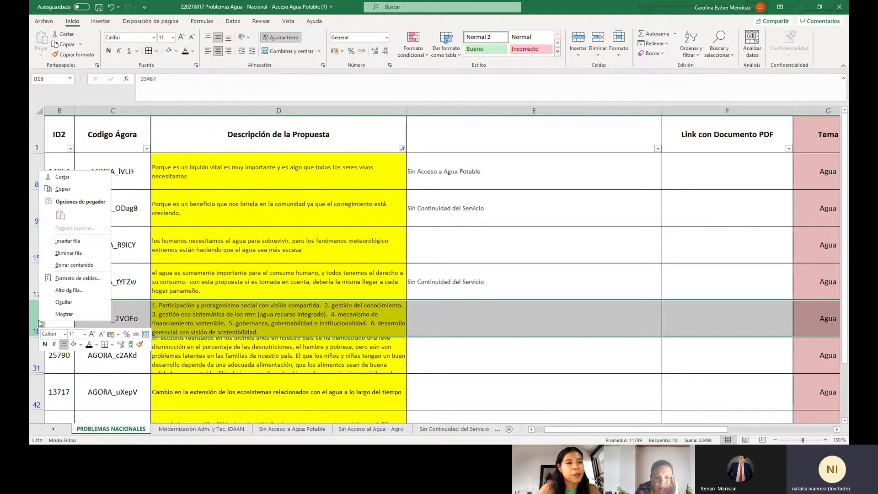
pyautogui.click(62, 176)
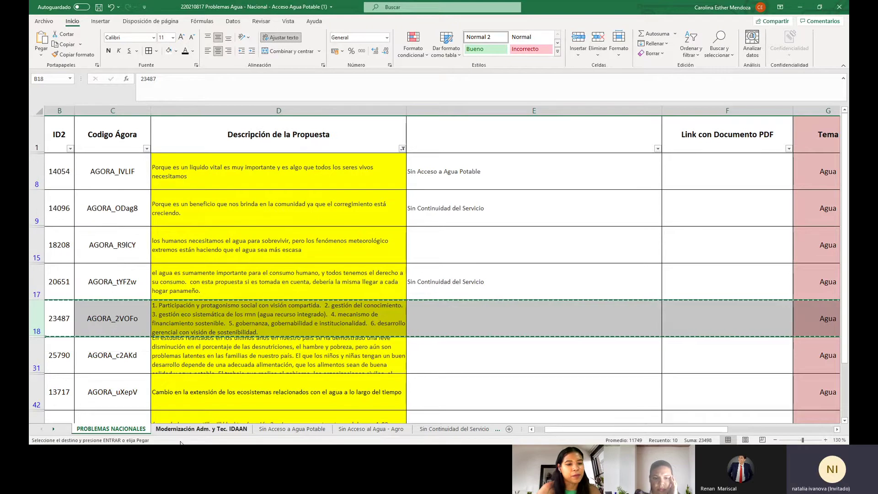
pyautogui.click(54, 428)
pyautogui.click(54, 429)
pyautogui.click(53, 429)
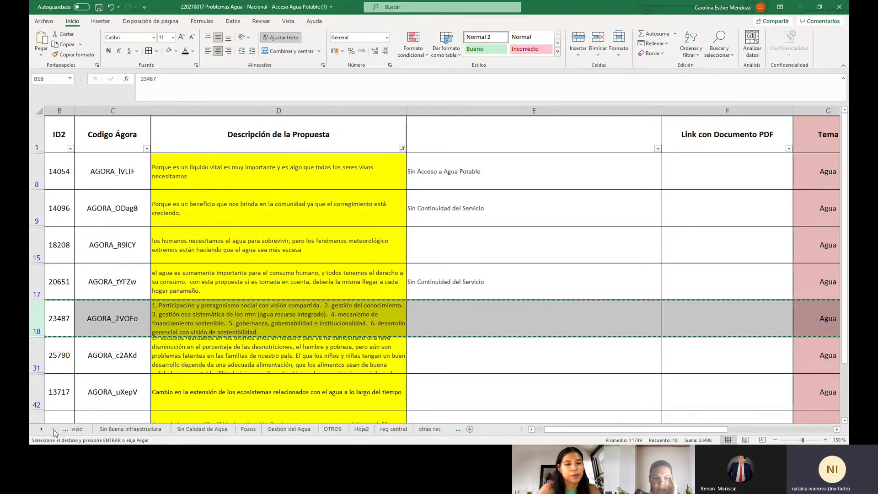
pyautogui.click(53, 429)
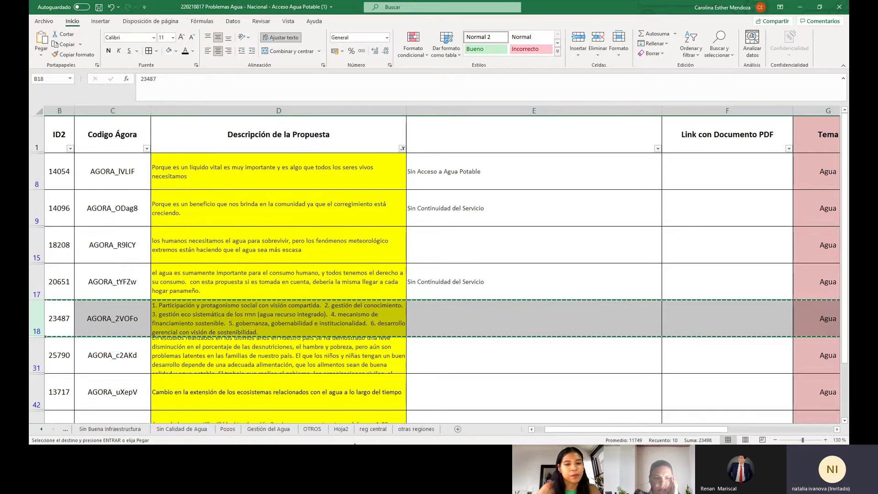
pyautogui.click(310, 430)
pyautogui.click(34, 400)
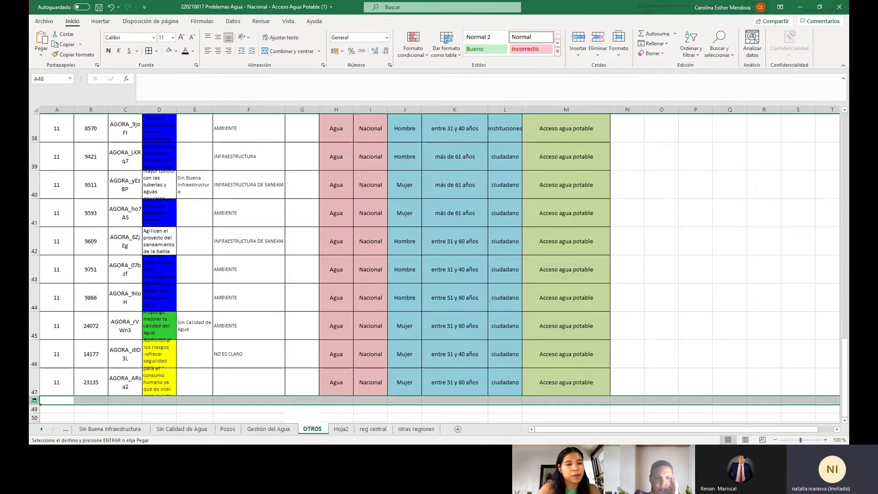
pyautogui.rightClick(34, 400)
pyautogui.click(59, 296)
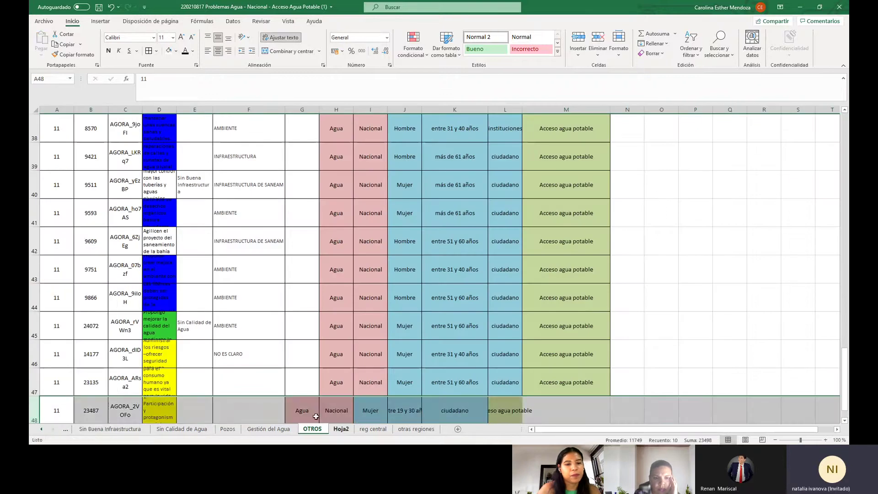
# Align row 48 with the sheet's columns by cutting G48:L48 and pasting it into H48:M48.
pyautogui.moveTo(316, 416); pyautogui.dragTo(505, 408)
pyautogui.rightClick(507, 408)
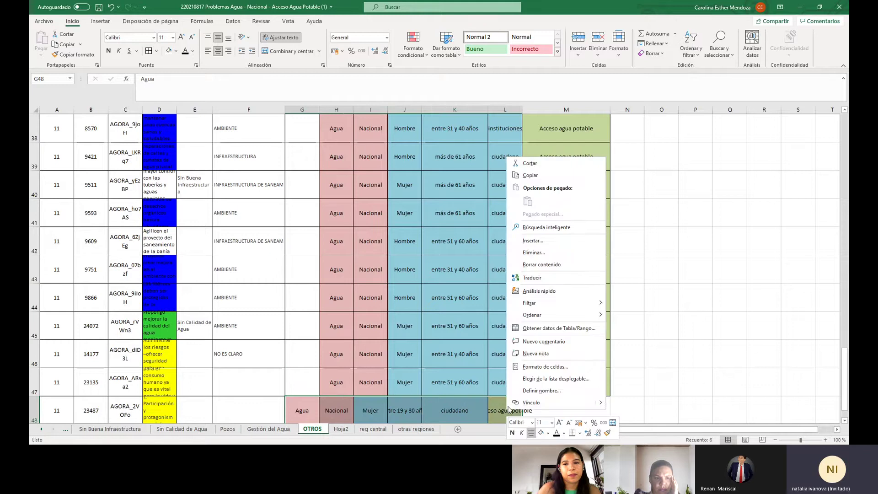
pyautogui.click(530, 163)
pyautogui.scroll(-2, 435, 343)
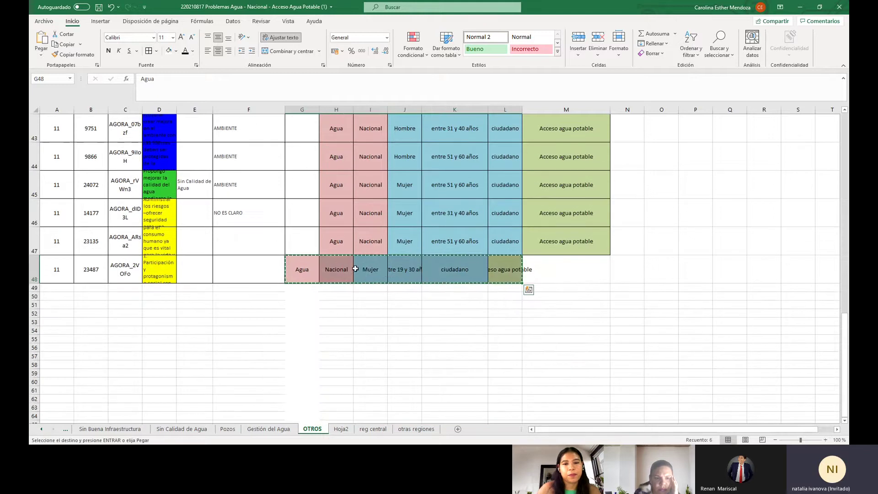
pyautogui.moveTo(340, 269); pyautogui.dragTo(571, 270)
pyautogui.rightClick(571, 269)
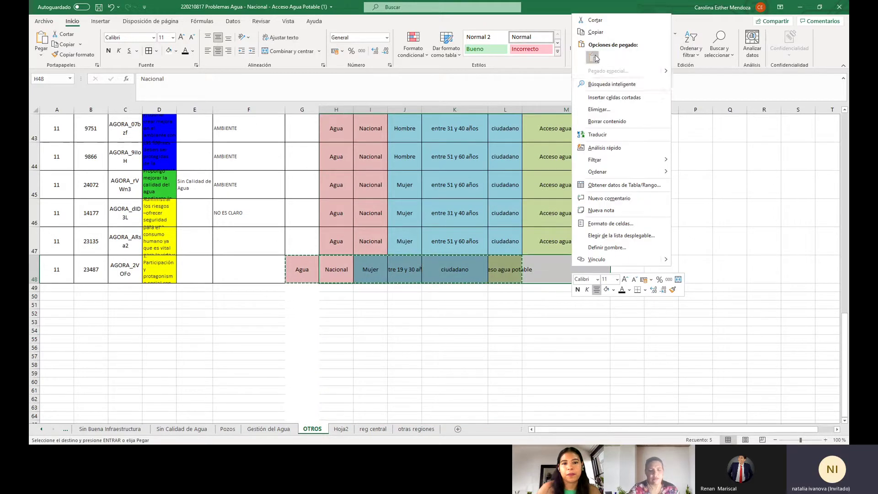
pyautogui.click(595, 61)
# Enter "ESTADO" in F48 as the classification of the social participation proposal.
pyautogui.click(256, 266)
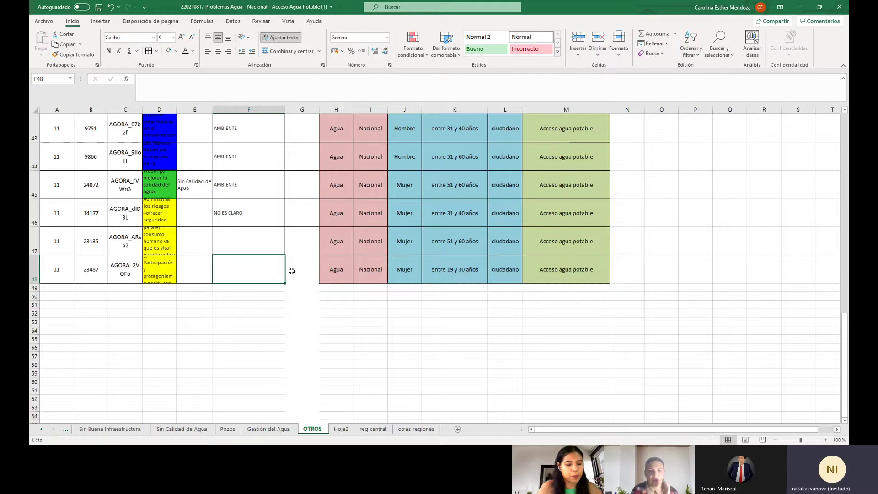
pyautogui.write('estad')
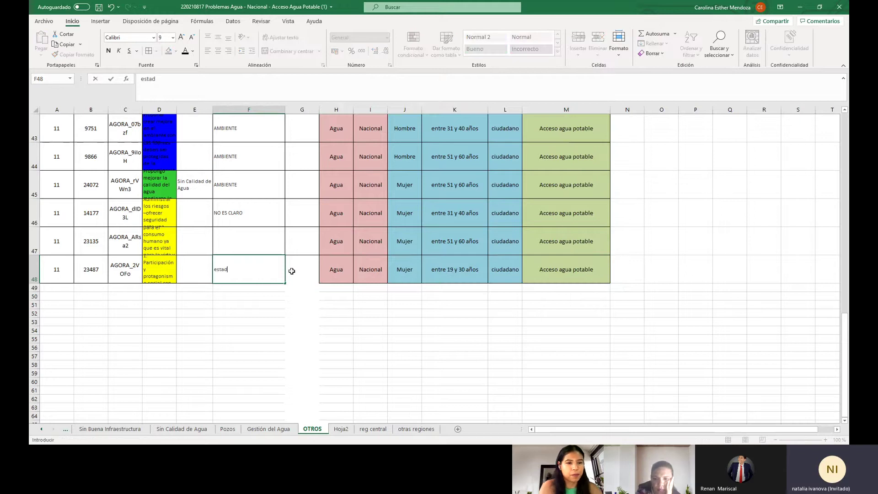
pyautogui.press('BackSpace')
pyautogui.press('BackSpace')
pyautogui.press('BackSpace')
pyautogui.press('BackSpace')
pyautogui.press('BackSpace')
pyautogui.write('ES')
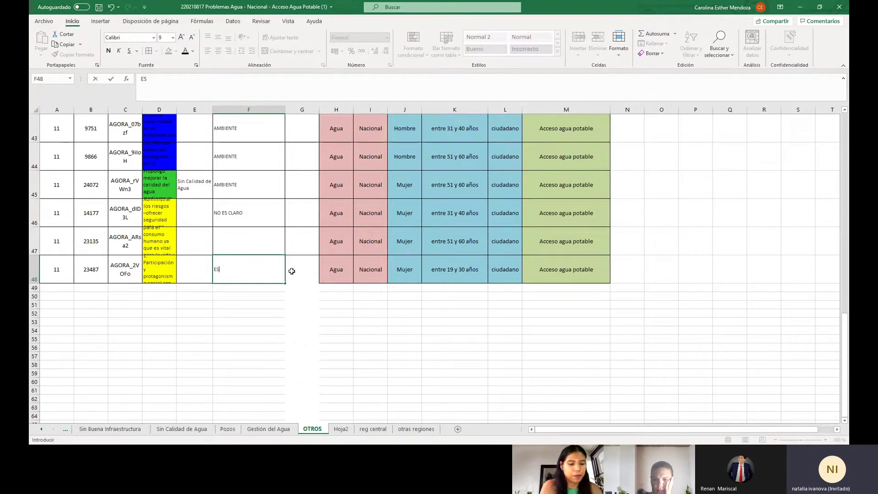
pyautogui.write('TADO')
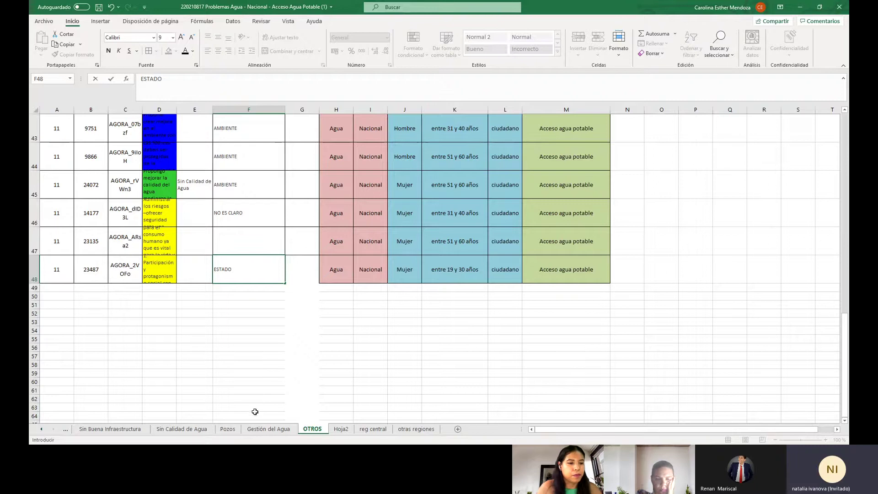
pyautogui.click(253, 373)
# Return to the PROBLEMAS NACIONALES sheet and delete the row left empty by the social participation proposal.
pyautogui.click(42, 429)
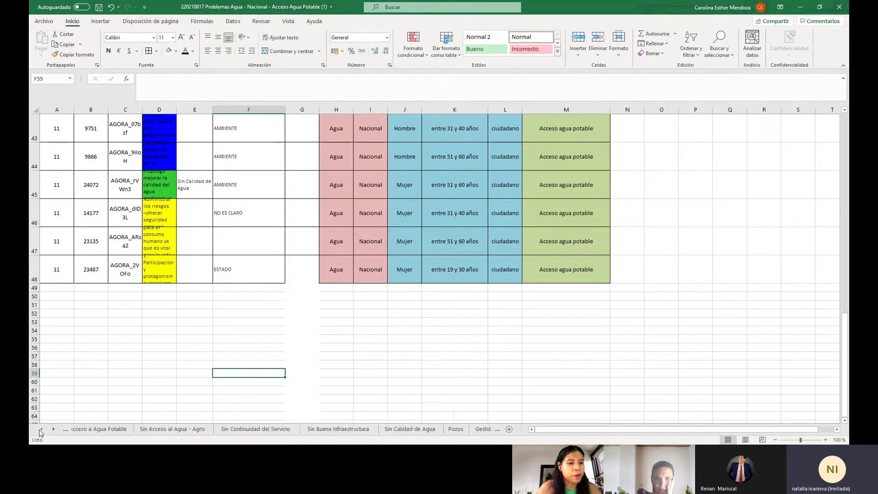
pyautogui.click(95, 430)
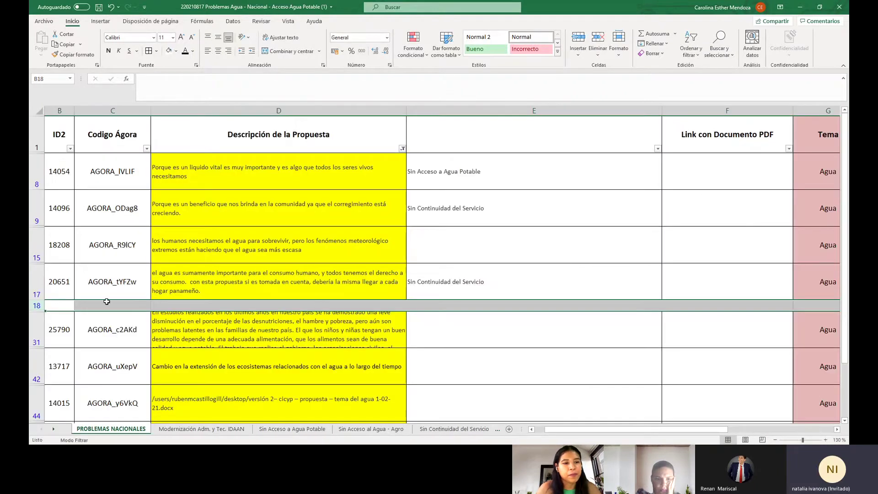
pyautogui.rightClick(37, 305)
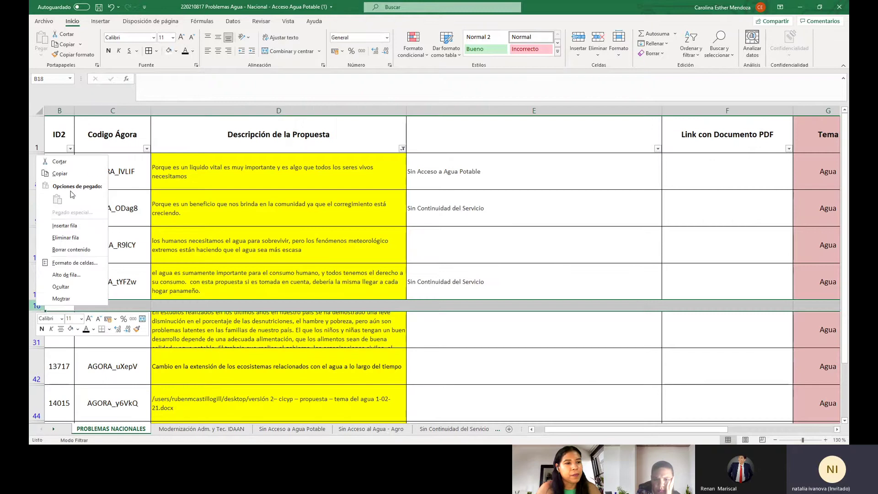
pyautogui.click(65, 238)
# Move row 30, the proposal about malnutrition, hunger and poverty, to row 49 of the OTROS sheet by cutting and pasting it.
pyautogui.click(284, 325)
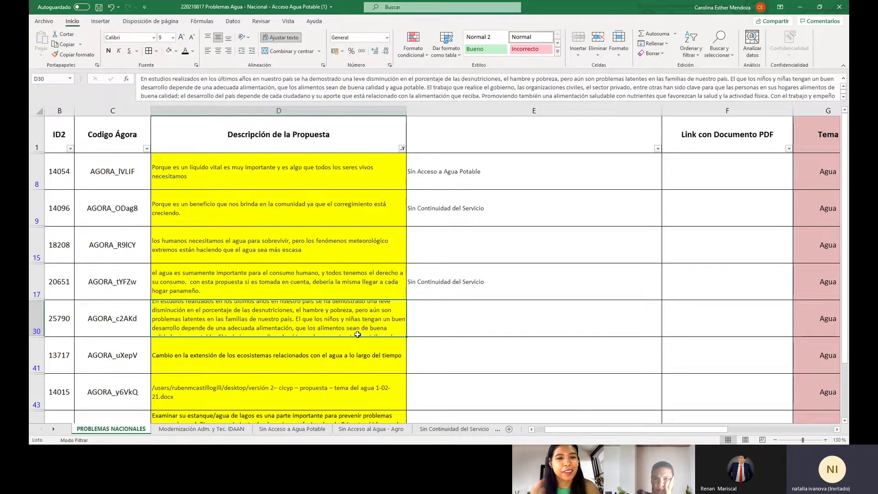
pyautogui.click(37, 319)
pyautogui.rightClick(37, 318)
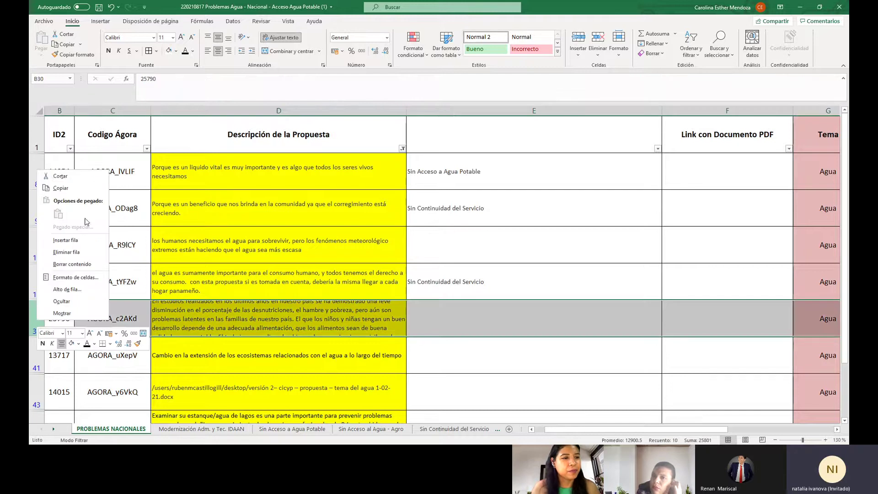
pyautogui.click(79, 178)
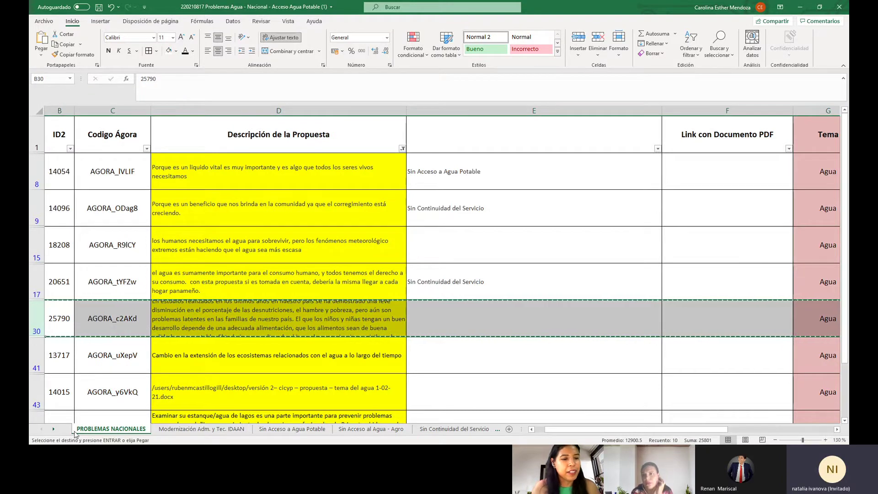
pyautogui.click(56, 429)
pyautogui.click(55, 429)
pyautogui.click(56, 429)
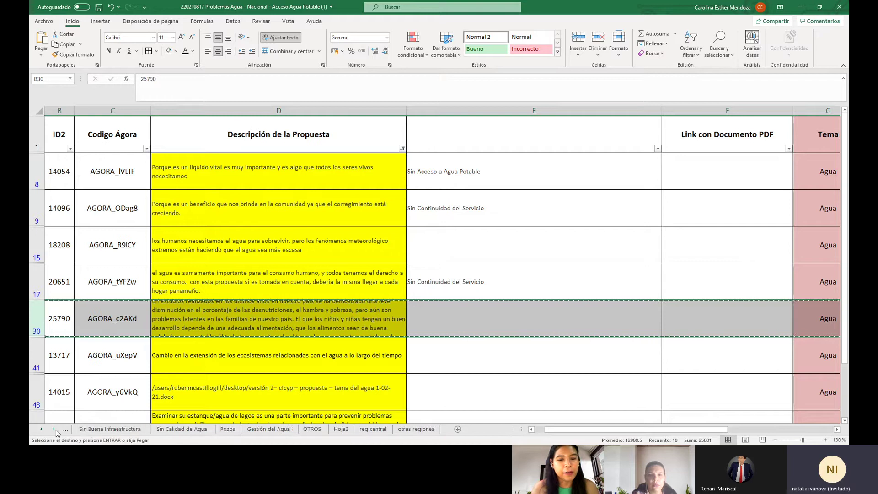
pyautogui.click(312, 429)
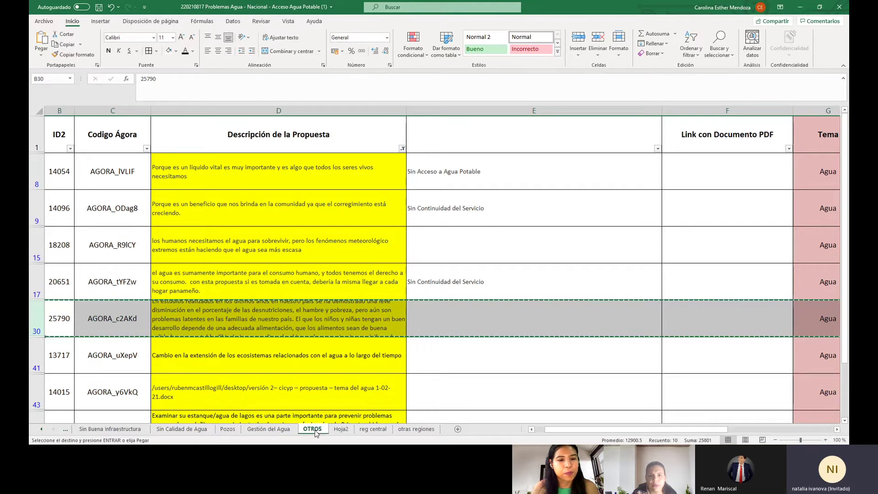
pyautogui.click(32, 287)
pyautogui.rightClick(33, 287)
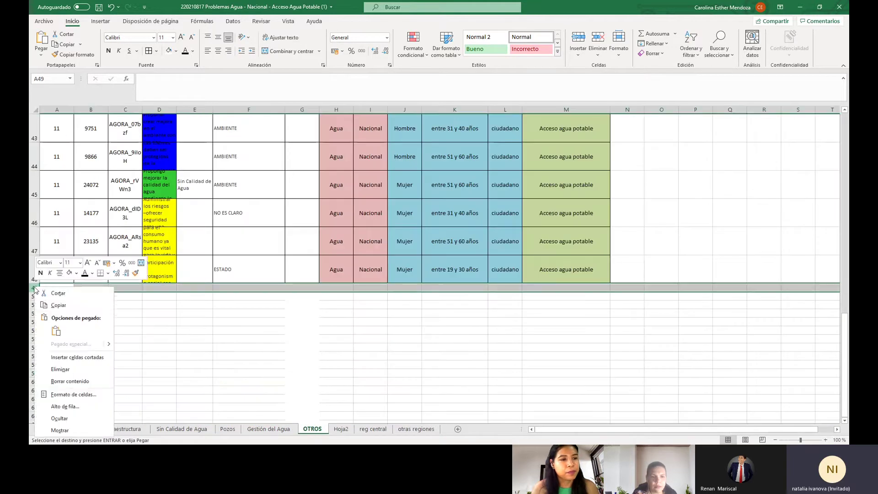
pyautogui.click(59, 330)
# Classify row 49 as "SALUD" in F49 and align it with the sheet's columns by cutting G49:L49 and pasting it into H49:M49.
pyautogui.click(247, 292)
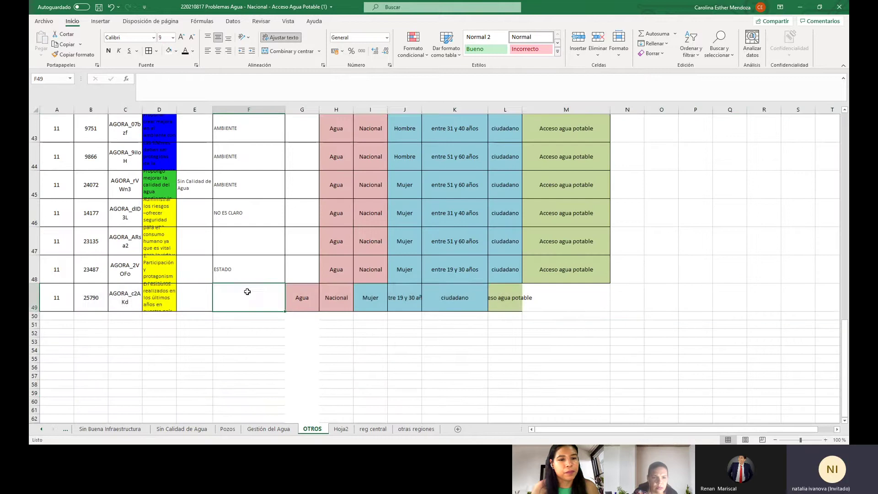
pyautogui.write('SALUD')
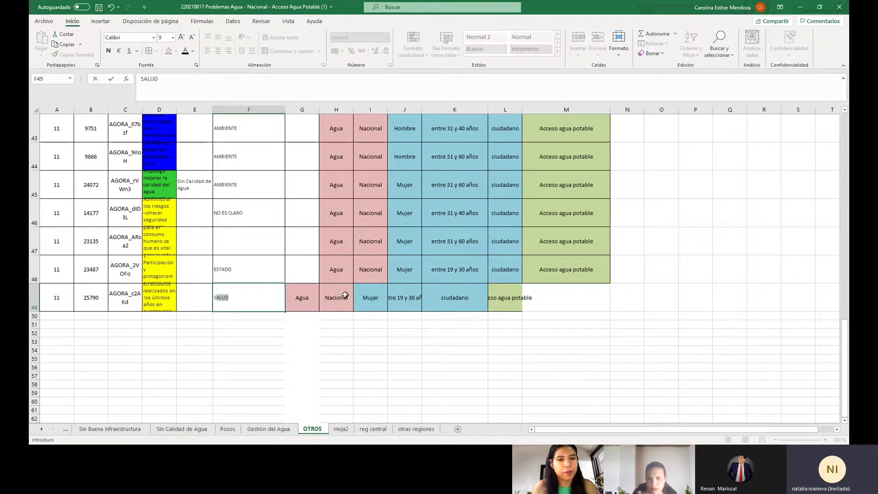
pyautogui.moveTo(299, 298); pyautogui.dragTo(495, 300)
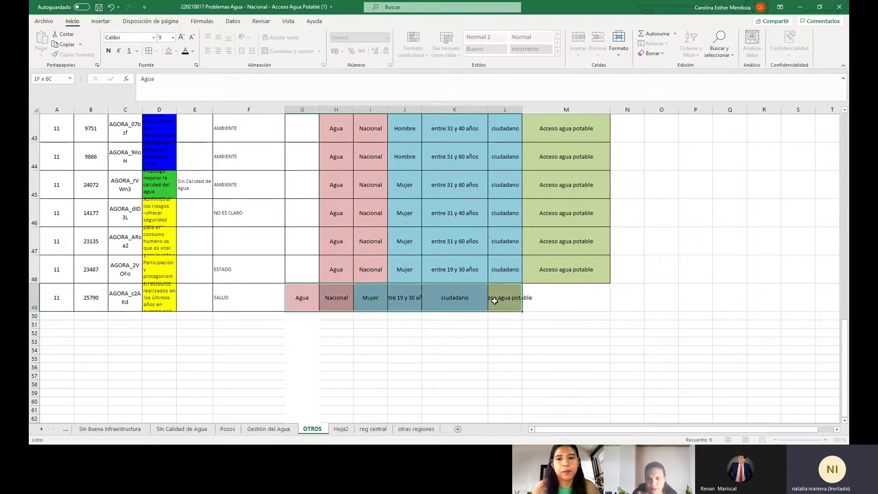
pyautogui.rightClick(495, 301)
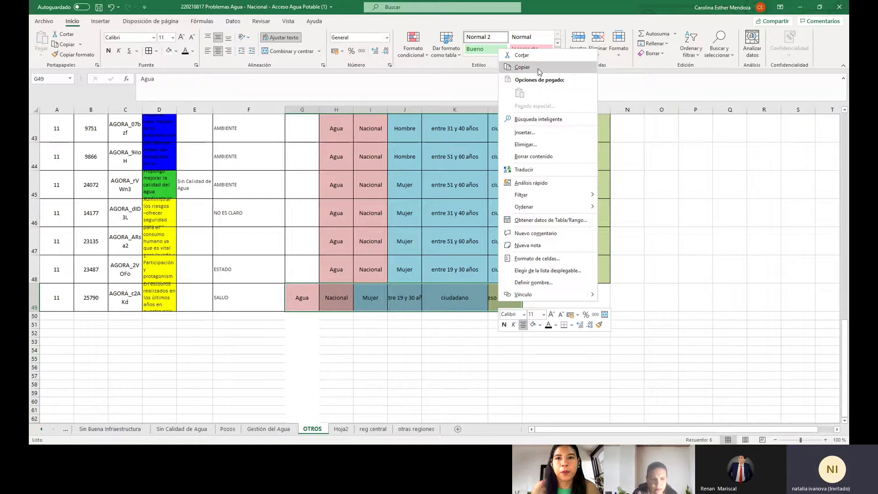
pyautogui.click(538, 69)
pyautogui.moveTo(337, 300); pyautogui.dragTo(597, 298)
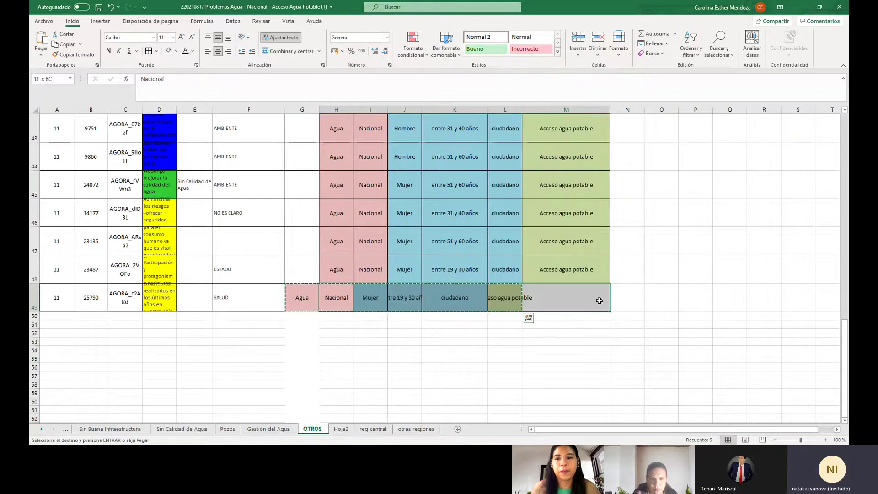
pyautogui.rightClick(598, 297)
pyautogui.click(619, 93)
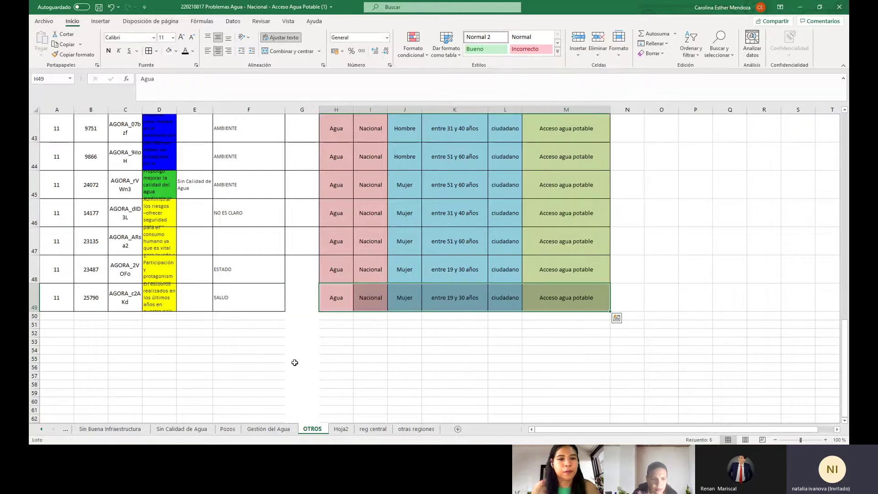
# Return to the PROBLEMAS NACIONALES sheet and delete row 30, left empty by the moved malnutrition proposal.
pyautogui.click(40, 429)
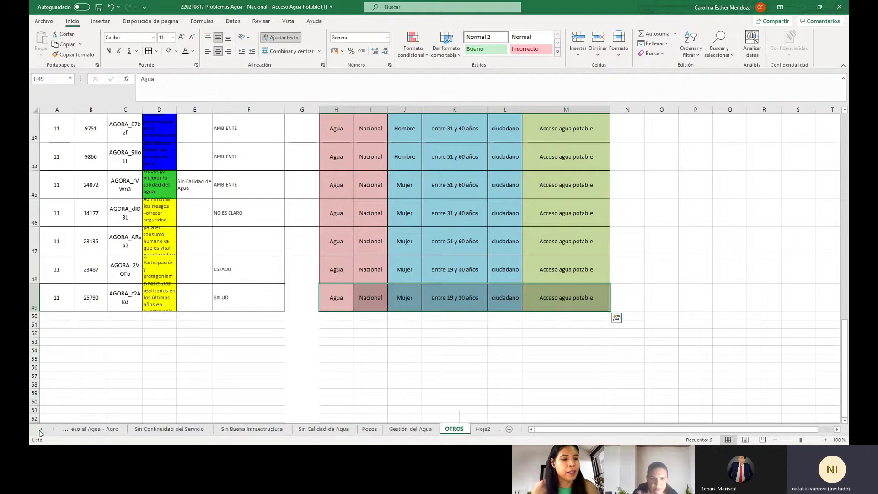
pyautogui.click(89, 429)
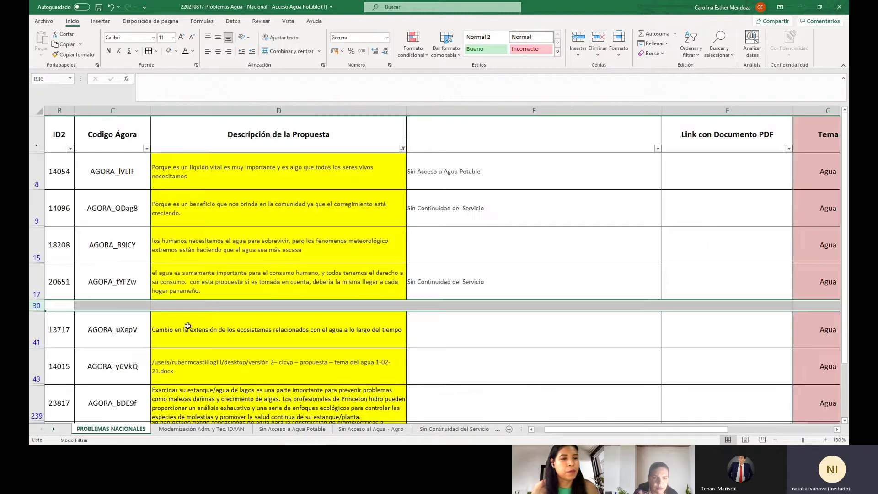
pyautogui.rightClick(36, 305)
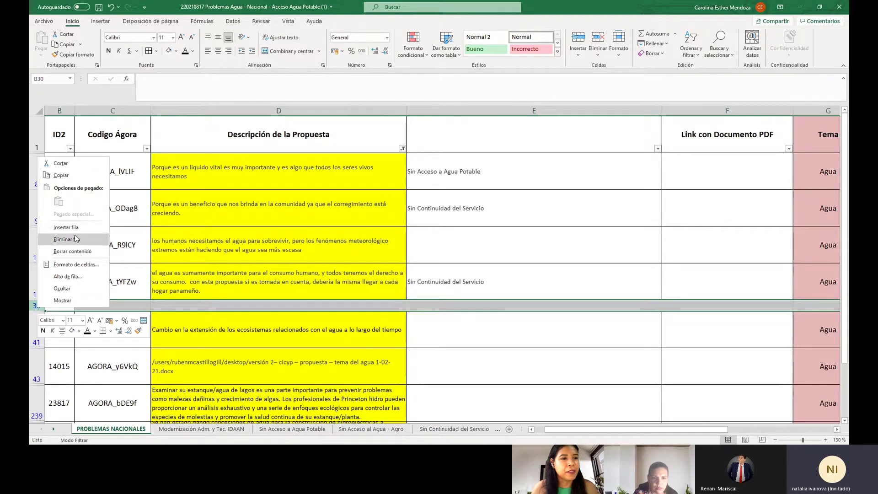
pyautogui.click(73, 239)
# Move row 40, the proposal about changes in water-related ecosystems, to row 50 of the OTROS sheet by cutting and pasting it.
pyautogui.click(237, 334)
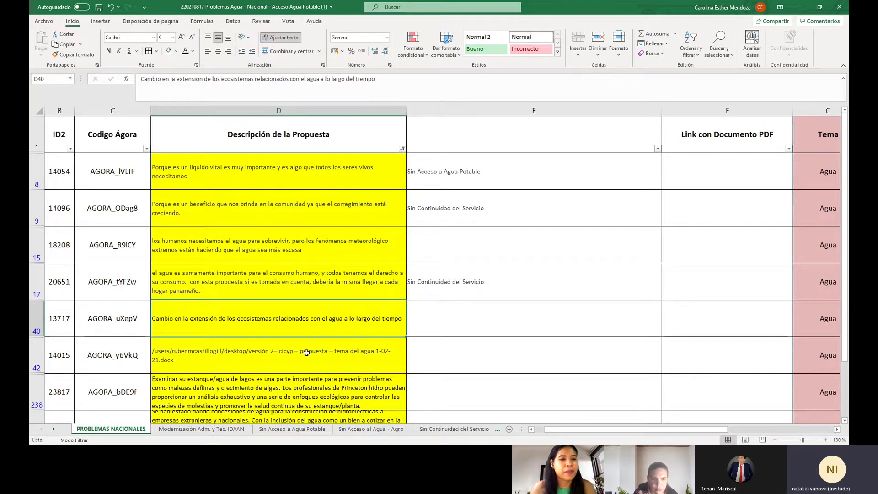
pyautogui.rightClick(35, 314)
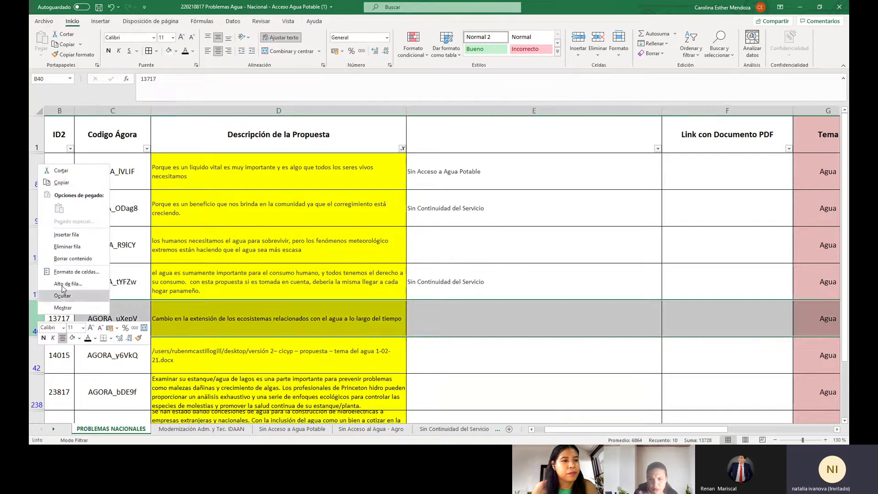
pyautogui.click(54, 182)
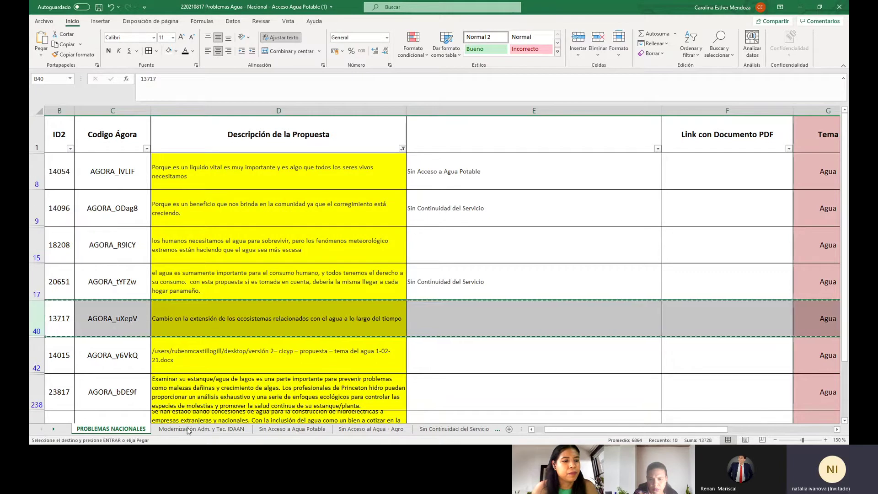
pyautogui.click(54, 429)
pyautogui.click(54, 429)
pyautogui.click(54, 429)
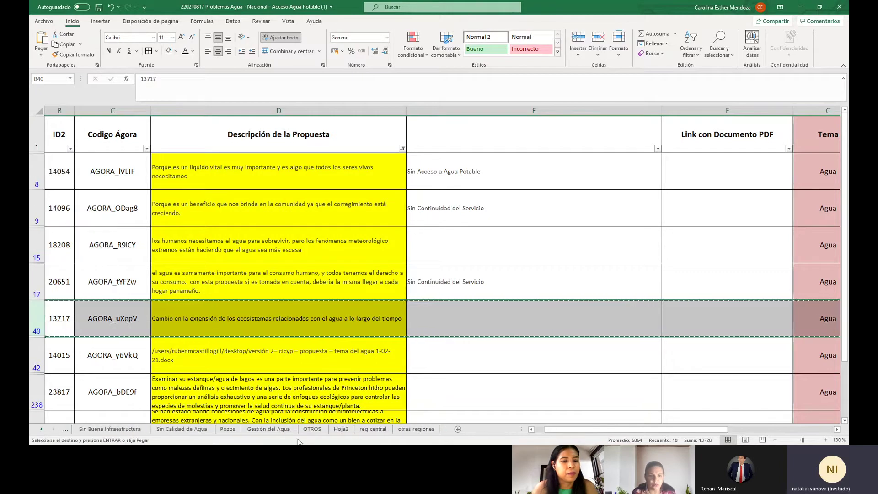
pyautogui.click(313, 429)
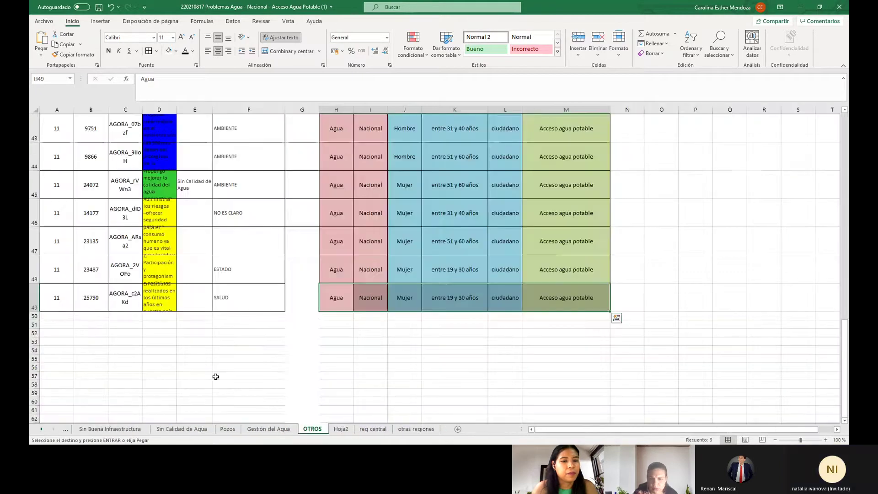
pyautogui.rightClick(35, 315)
pyautogui.click(56, 211)
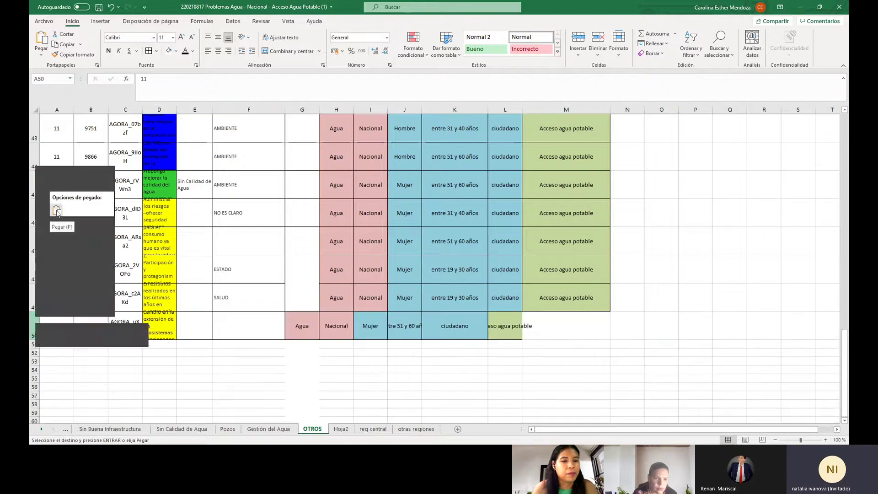
# Align row 50 with the sheet's columns by cutting G50:L50 and pasting it into H50:M50.
pyautogui.moveTo(304, 324); pyautogui.dragTo(517, 334)
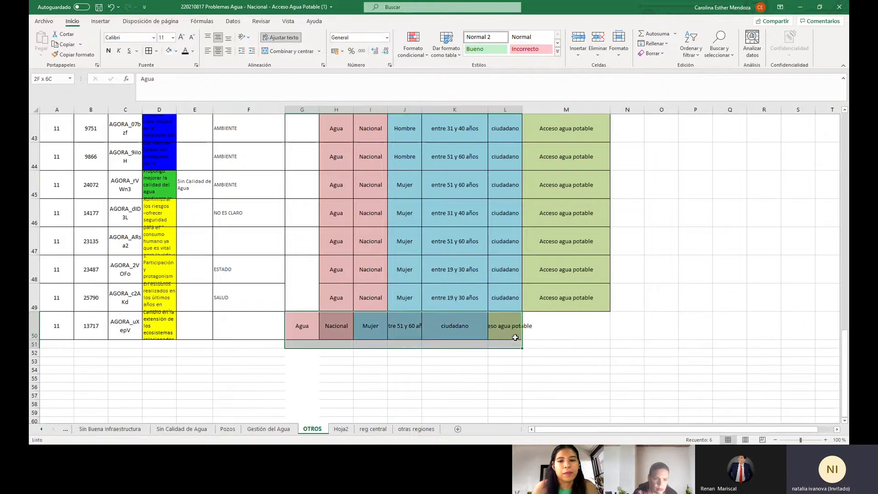
pyautogui.rightClick(520, 330)
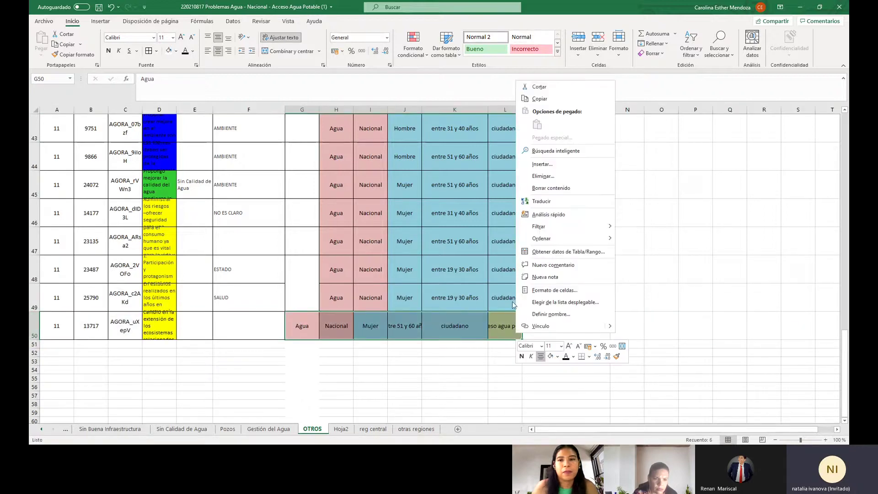
pyautogui.click(540, 87)
pyautogui.moveTo(346, 326); pyautogui.dragTo(568, 325)
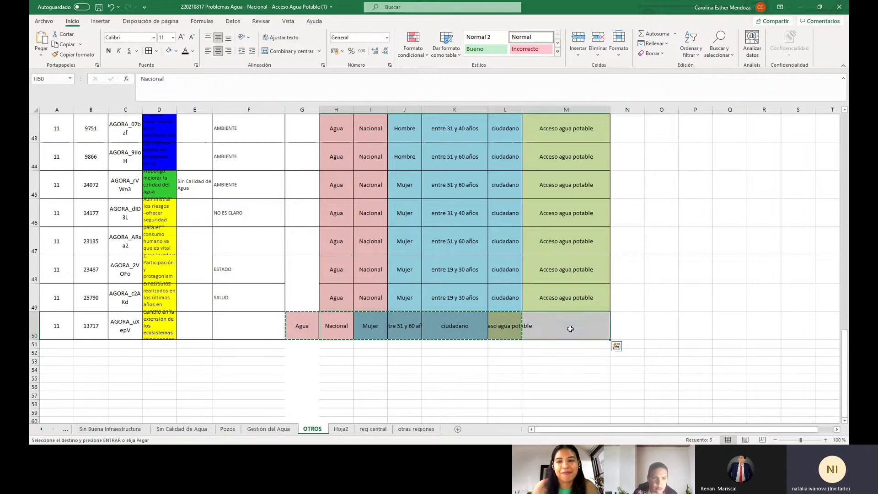
pyautogui.rightClick(568, 326)
pyautogui.click(578, 120)
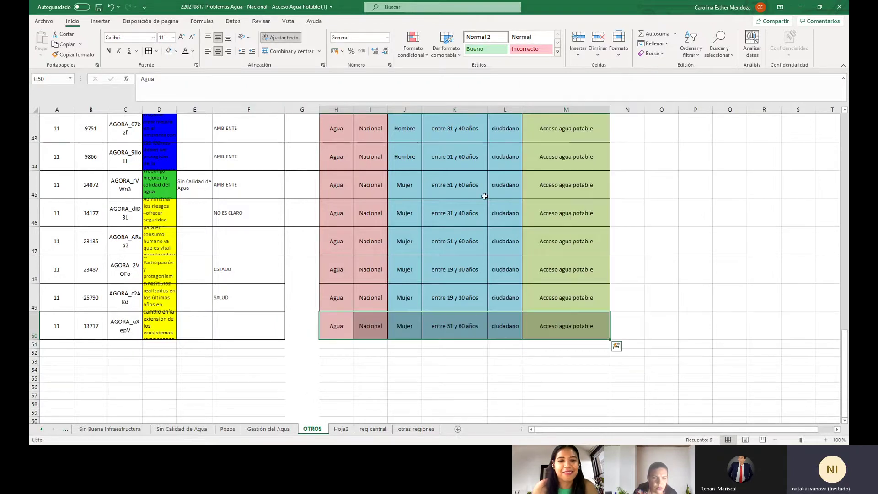
# Enter "AMBIENTE" in F50 as the classification of the ecosystems proposal.
pyautogui.click(243, 323)
pyautogui.write('A')
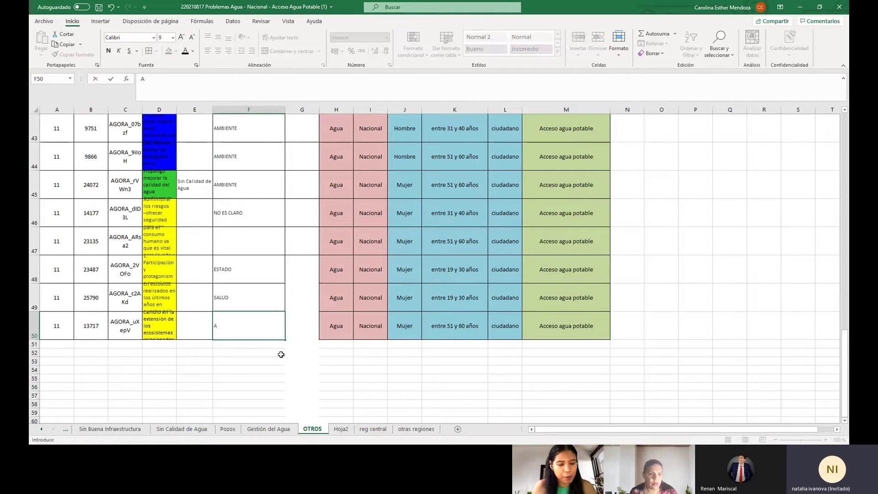
pyautogui.write('M')
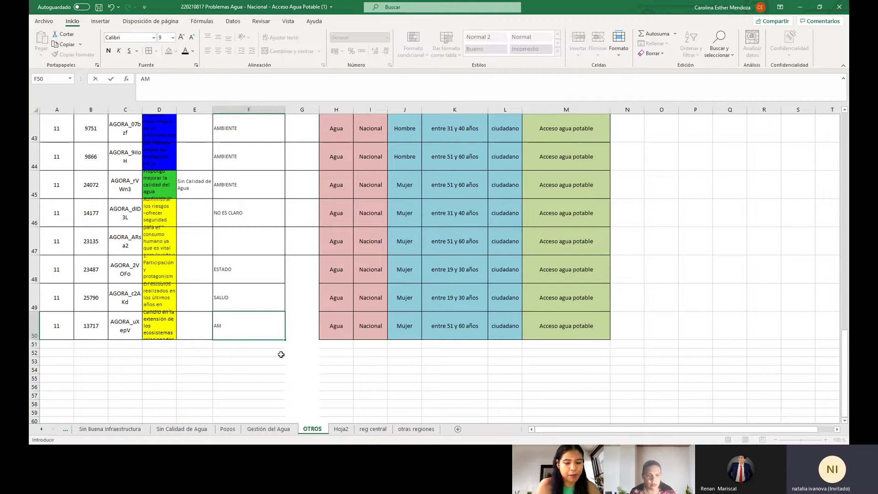
pyautogui.write('BIENTE')
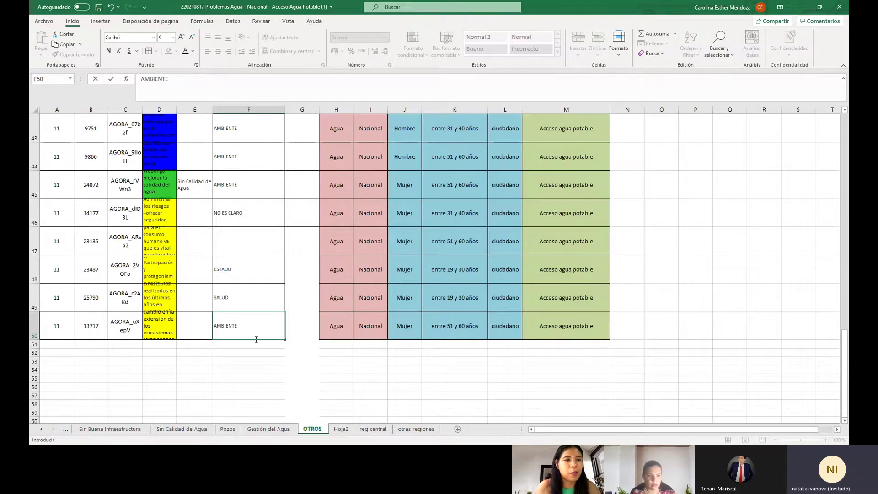
pyautogui.click(256, 378)
# Go back to the PROBLEMAS NACIONALES sheet and delete row 40, left empty by the moved ecosystems proposal.
pyautogui.click(42, 428)
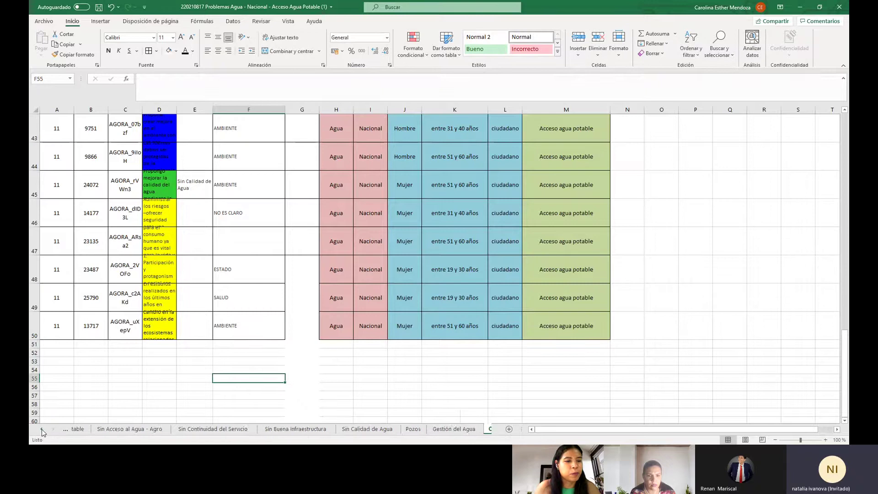
pyautogui.click(42, 428)
pyautogui.click(42, 429)
pyautogui.click(98, 427)
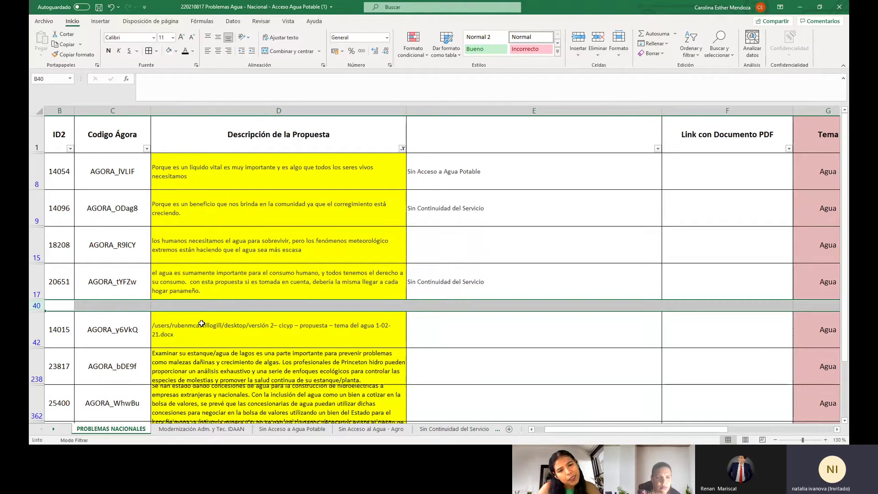
pyautogui.rightClick(35, 305)
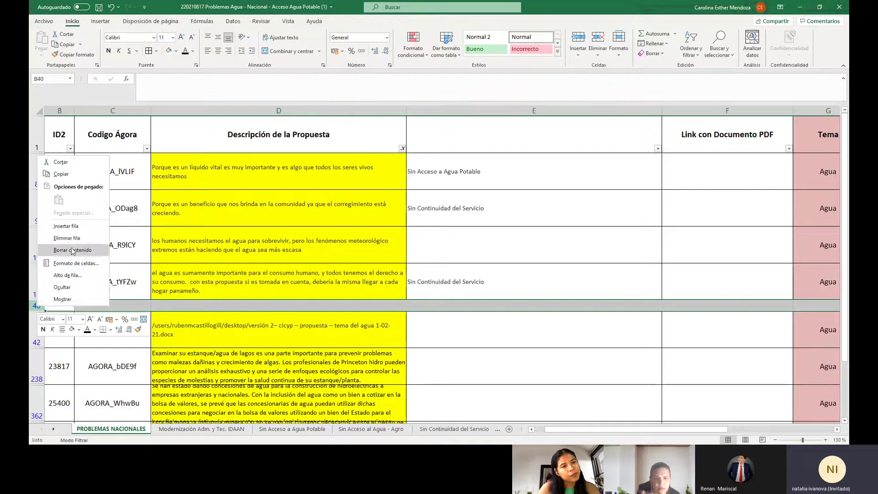
pyautogui.press('Escape')
pyautogui.hotkey('ctrl', '-')
# Move row 41, the proposal containing only a .docx file path, to row 51 of the OTROS sheet by cutting and pasting it.
pyautogui.click(214, 327)
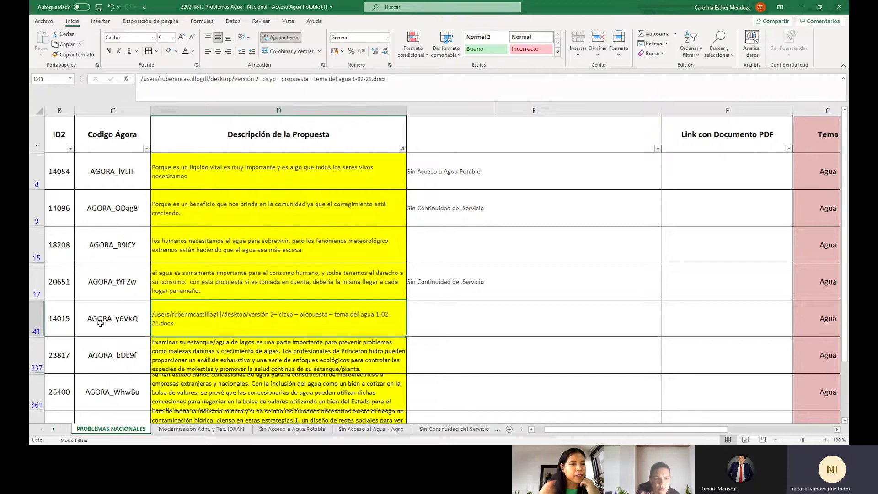
pyautogui.click(38, 320)
pyautogui.rightClick(39, 322)
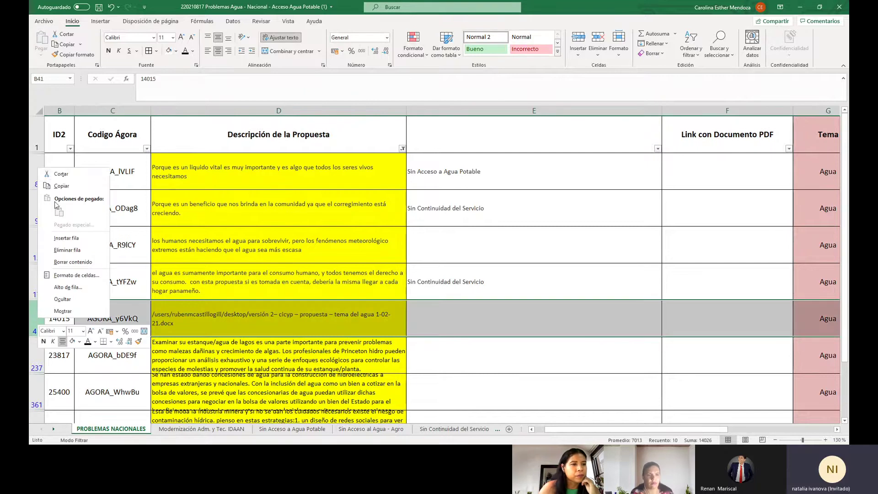
pyautogui.click(61, 186)
pyautogui.click(53, 428)
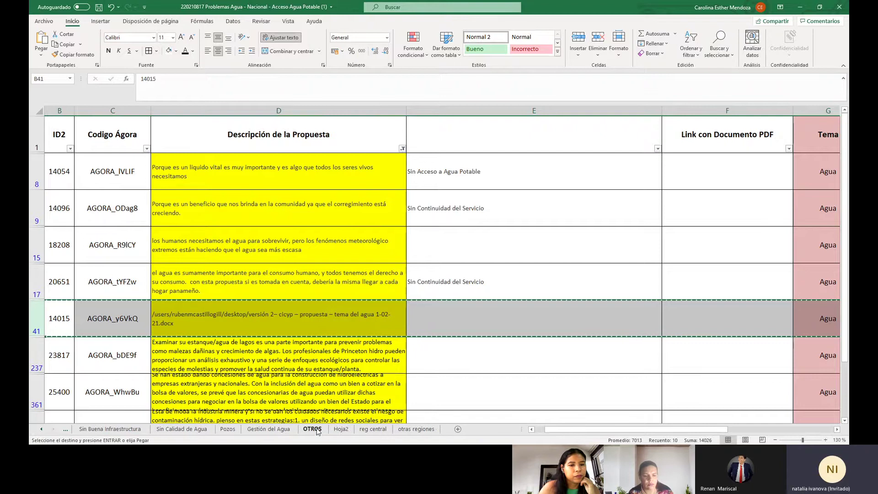
pyautogui.click(312, 428)
pyautogui.click(34, 344)
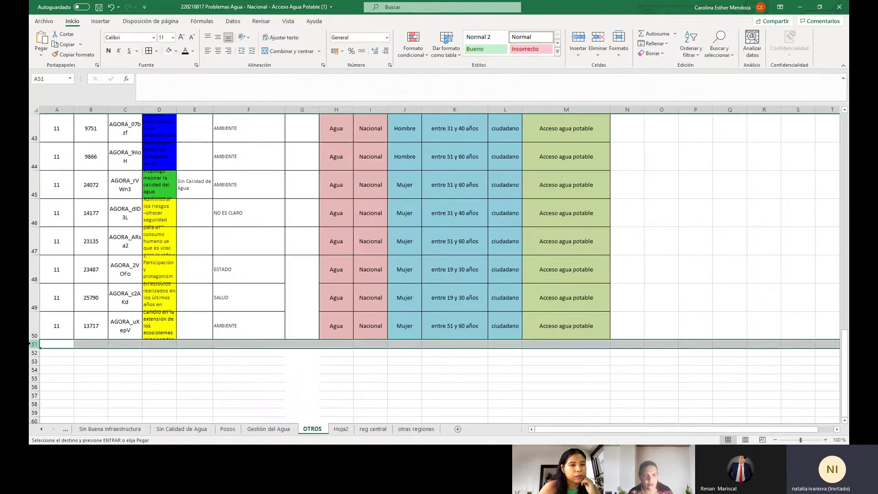
pyautogui.rightClick(34, 343)
pyautogui.click(52, 237)
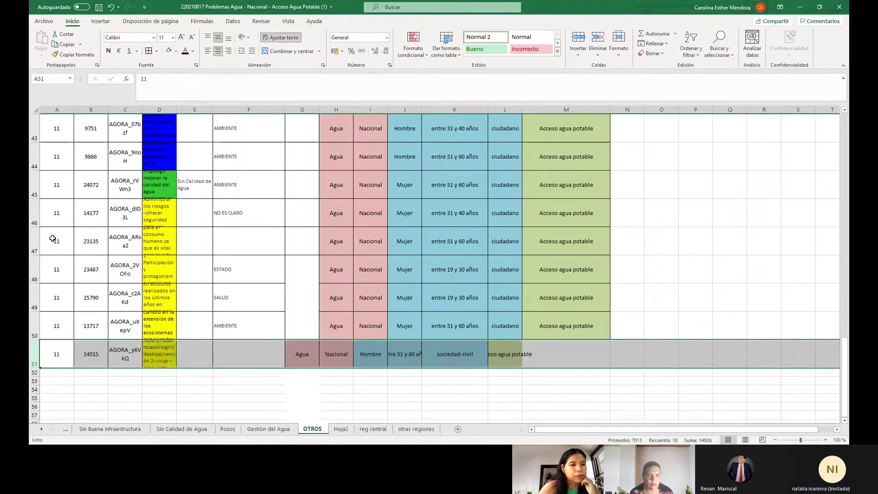
# Enter "NO ES CLARO" in F51 as the classification of the file-path proposal.
pyautogui.click(234, 354)
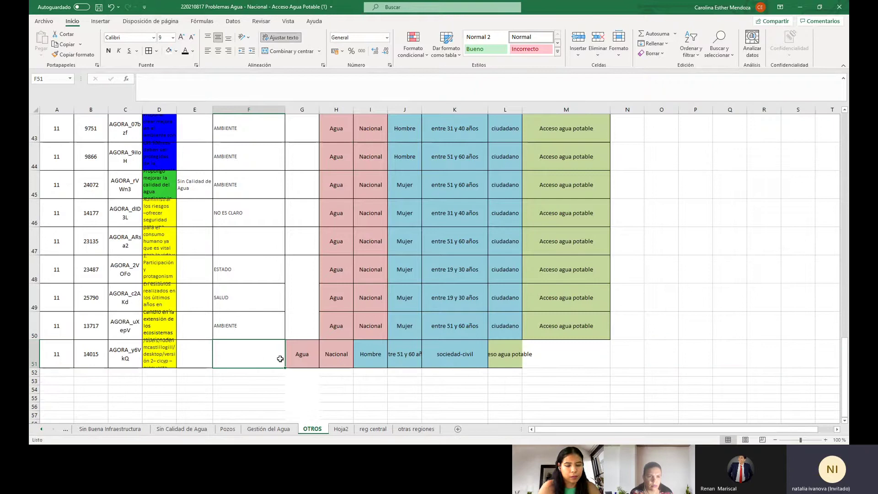
pyautogui.write('no')
pyautogui.press('BackSpace')
pyautogui.press('BackSpace')
pyautogui.press('BackSpace')
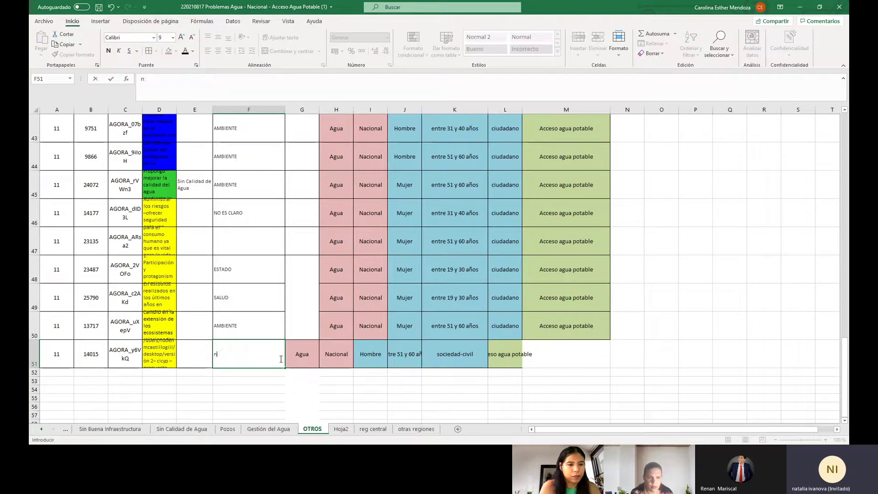
pyautogui.write('NO ES CLARO')
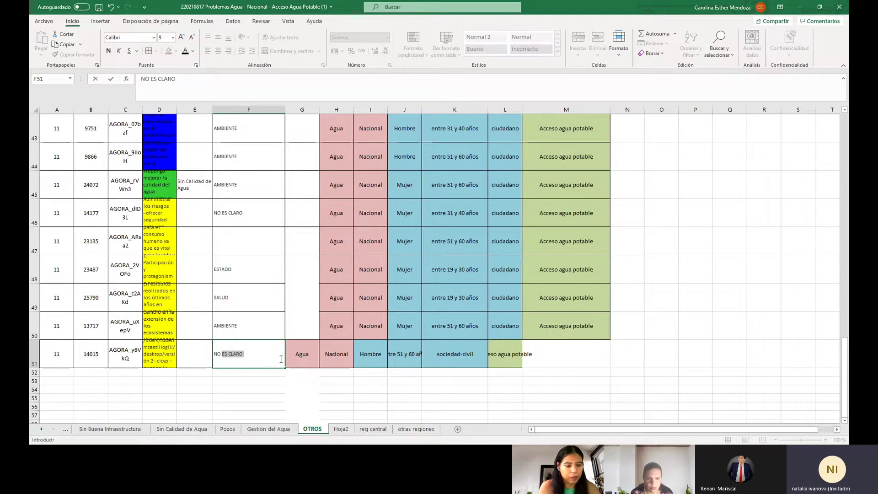
# Realign the file-path proposal in row 51 by cutting G51:L51 and pasting it one column over, starting at H51.
pyautogui.moveTo(296, 354); pyautogui.dragTo(506, 359)
pyautogui.rightClick(506, 359)
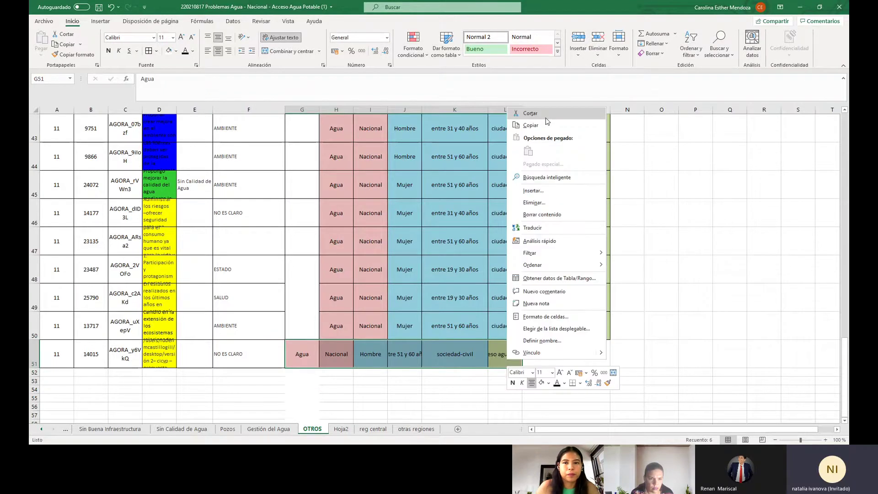
pyautogui.click(516, 123)
pyautogui.moveTo(342, 349); pyautogui.dragTo(564, 355)
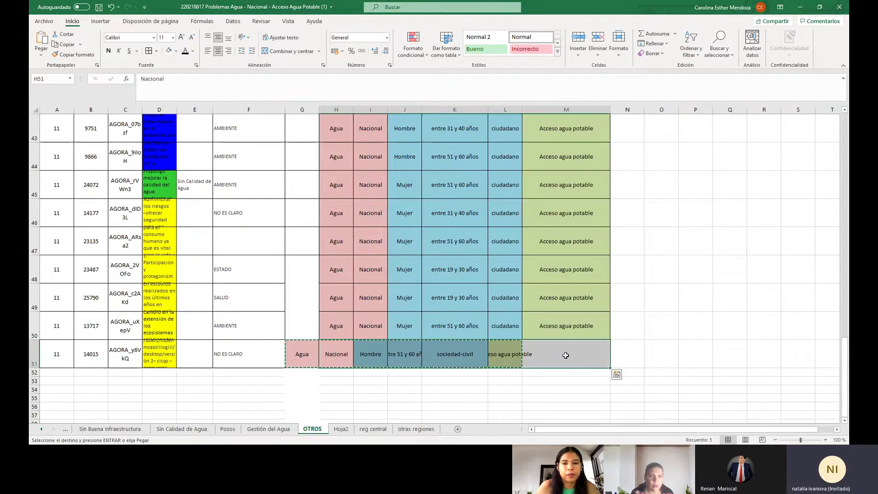
pyautogui.rightClick(566, 356)
pyautogui.click(587, 147)
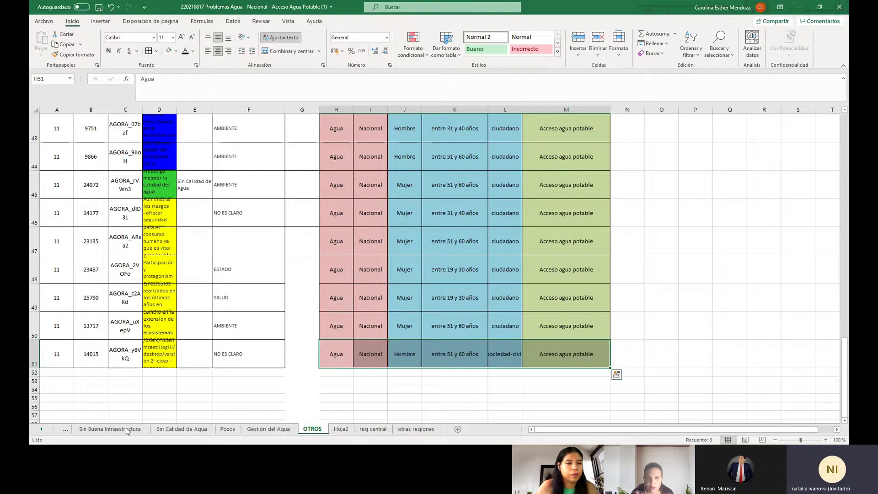
# Return to the PROBLEMAS NACIONALES sheet and delete row 41, left empty by the moved file-path proposal.
pyautogui.click(41, 428)
pyautogui.click(41, 428)
pyautogui.click(42, 428)
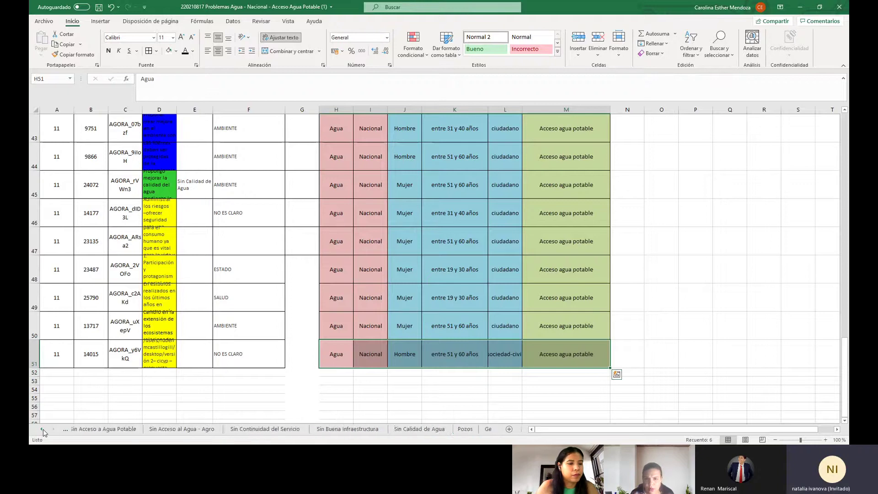
pyautogui.click(43, 429)
pyautogui.click(110, 429)
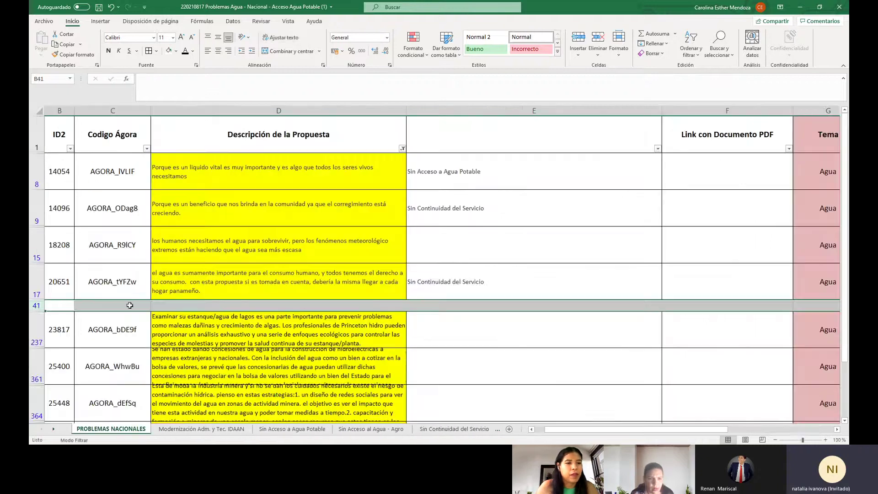
pyautogui.rightClick(36, 306)
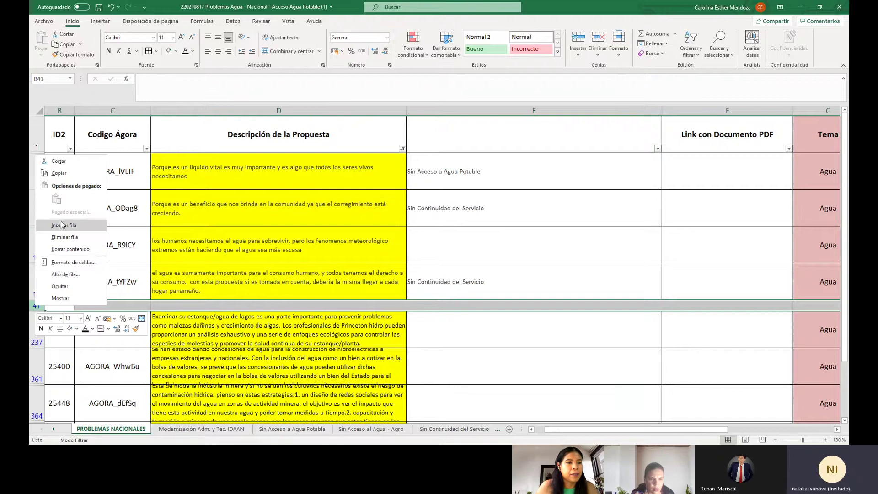
pyautogui.click(65, 237)
# Move row 236, the proposal about examining ponds and lake water, to row 52 of the OTROS sheet by cutting and pasting it.
pyautogui.click(256, 327)
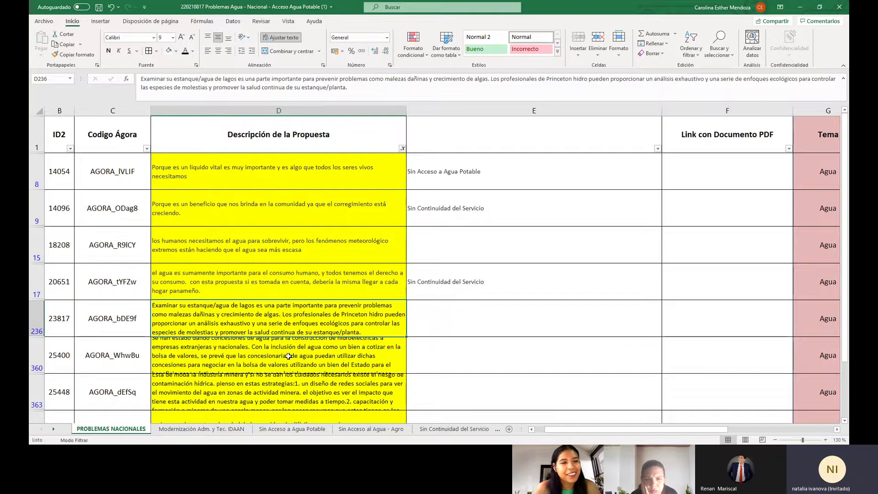
pyautogui.click(32, 317)
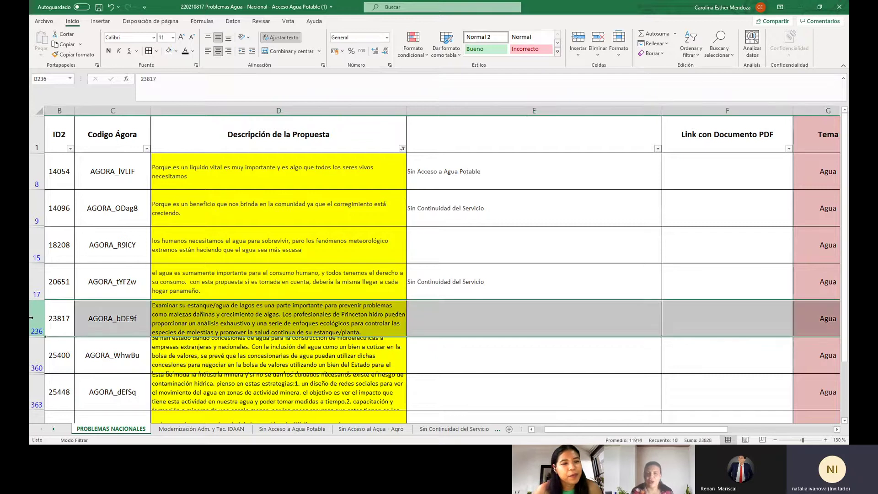
pyautogui.rightClick(35, 321)
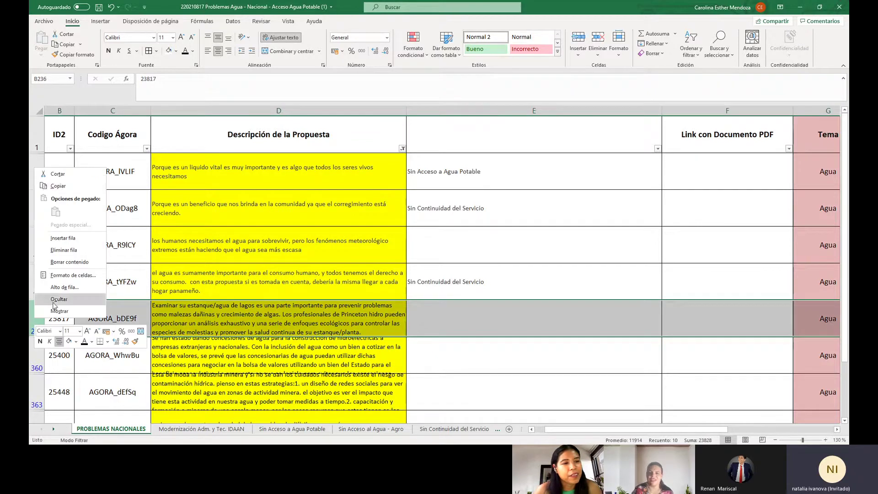
pyautogui.click(68, 176)
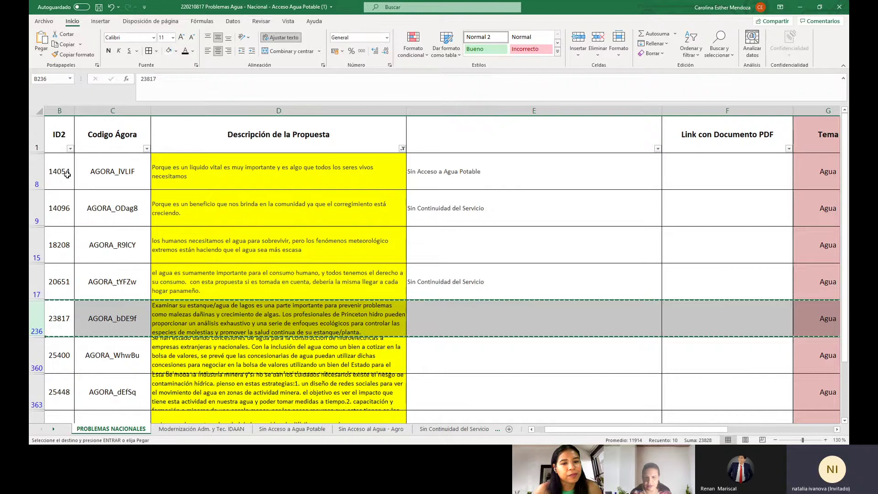
pyautogui.click(54, 429)
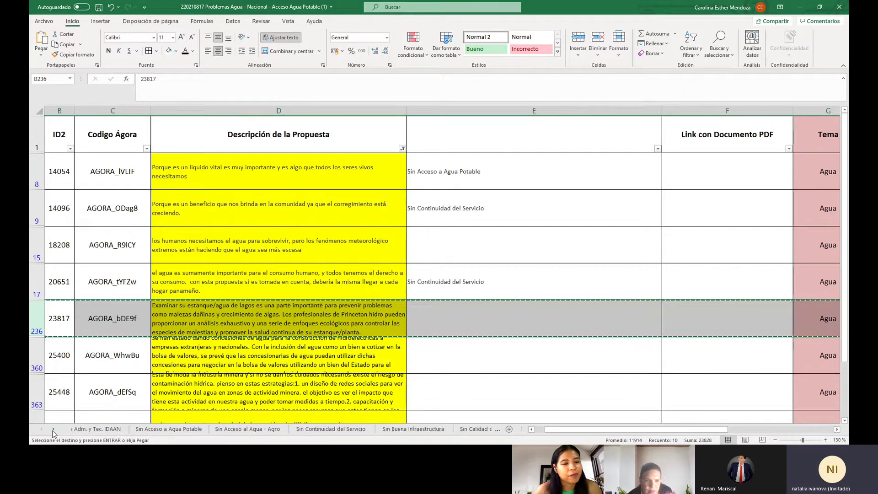
pyautogui.click(53, 428)
pyautogui.click(53, 428)
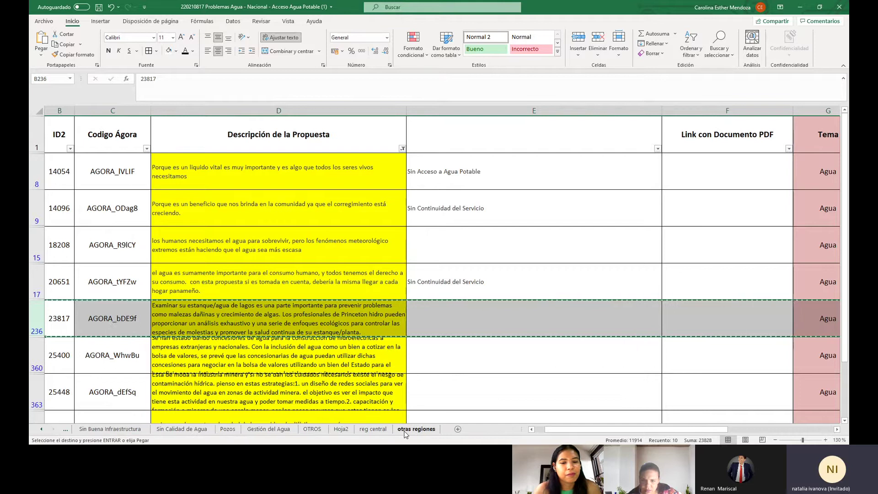
pyautogui.click(309, 431)
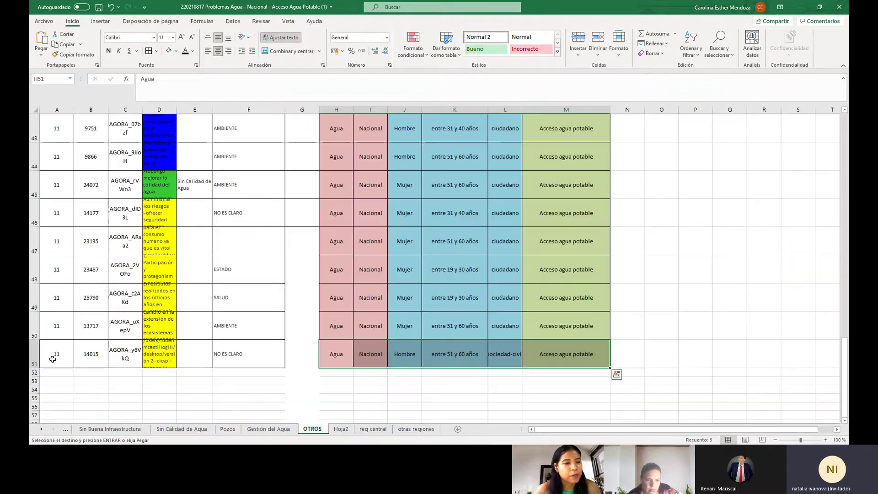
pyautogui.click(30, 372)
pyautogui.rightClick(31, 372)
pyautogui.click(42, 268)
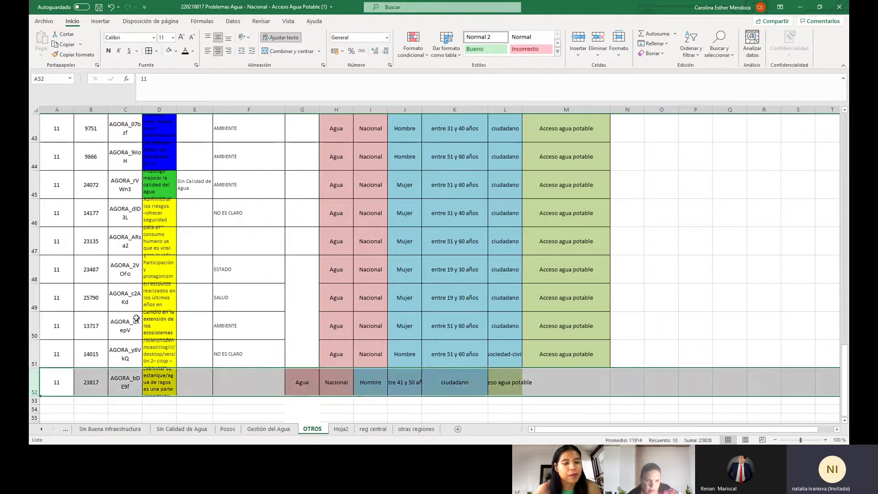
# Realign the pond proposal in row 52 by cutting G52:L52 and pasting it one column over, starting at H52.
pyautogui.moveTo(302, 383); pyautogui.dragTo(502, 386)
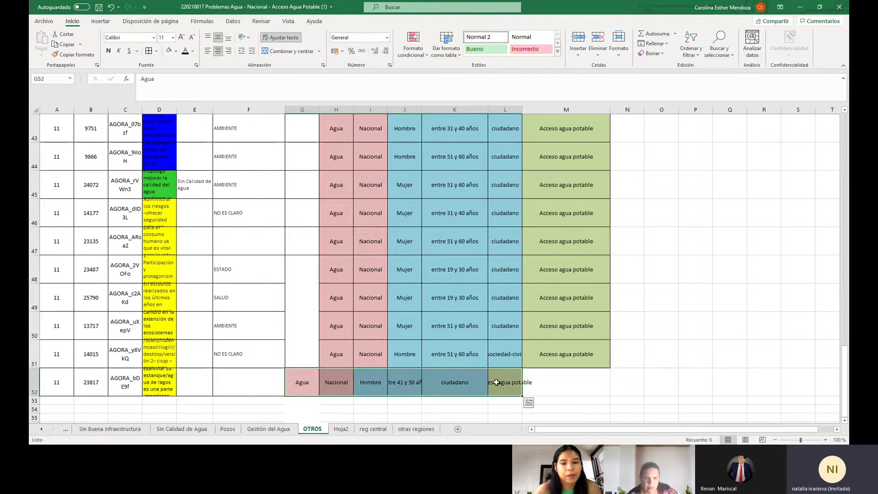
pyautogui.rightClick(501, 388)
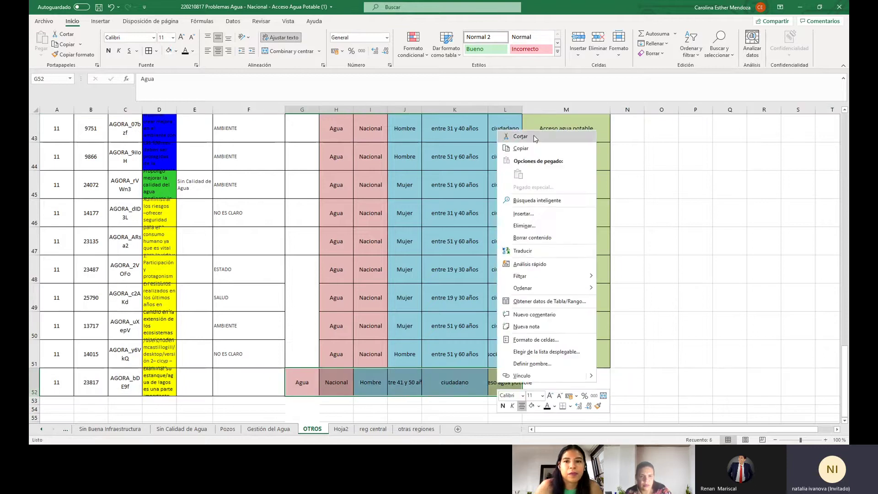
pyautogui.click(519, 136)
pyautogui.moveTo(336, 383); pyautogui.dragTo(546, 382)
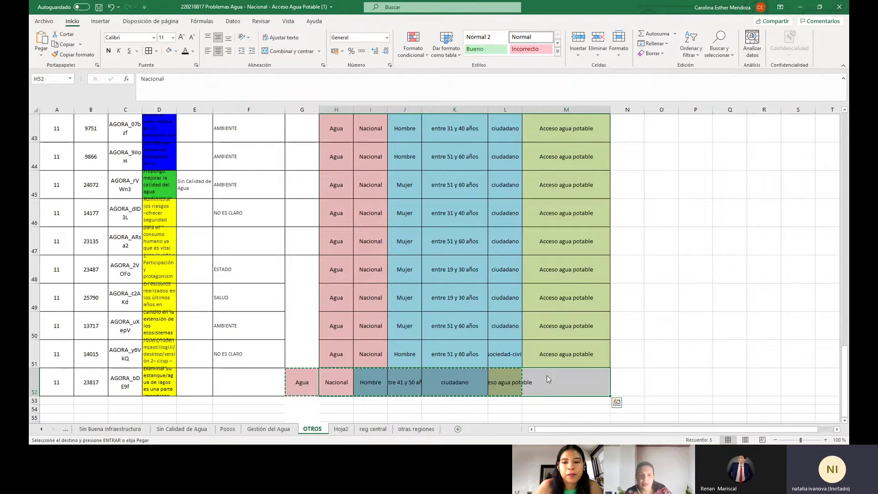
pyautogui.rightClick(548, 383)
pyautogui.click(569, 167)
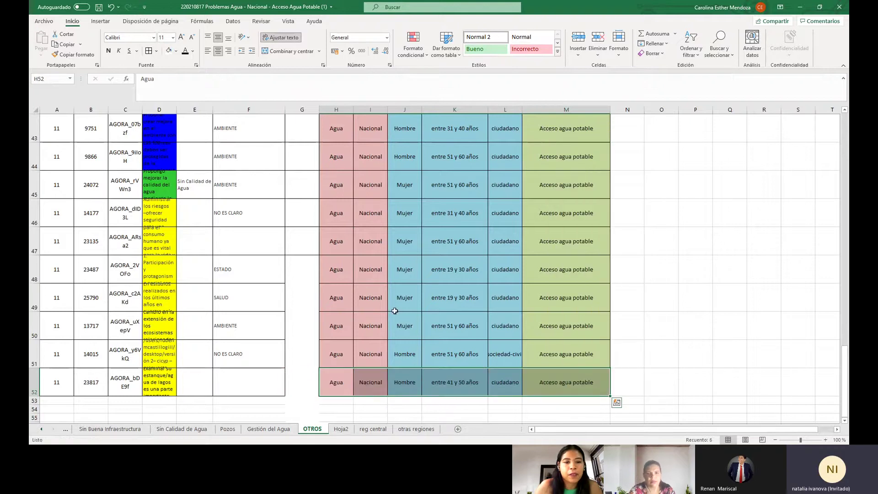
# Enter "AGRO" in F52 as the classification of the pond and lake water proposal.
pyautogui.click(256, 383)
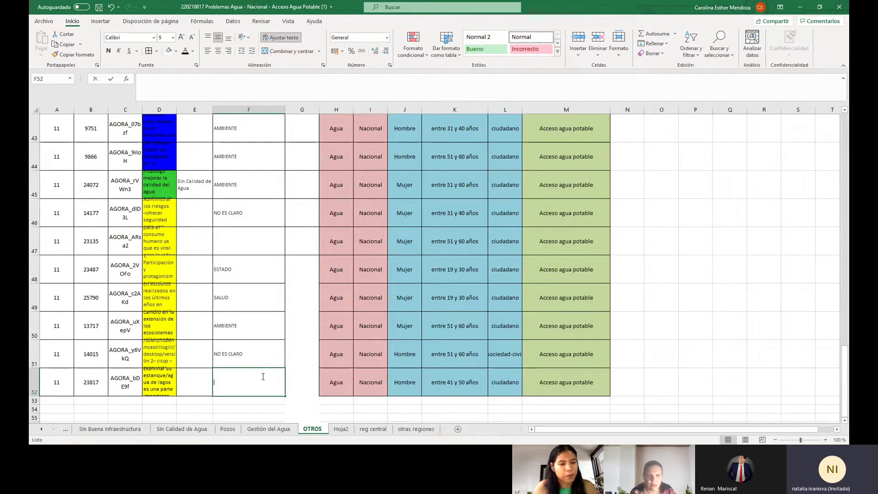
pyautogui.write('a')
pyautogui.press('Delete')
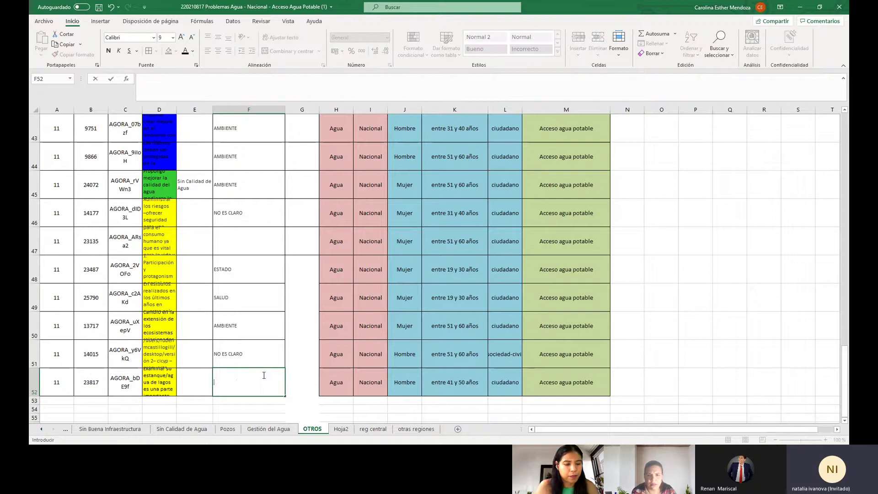
pyautogui.write('AGRO')
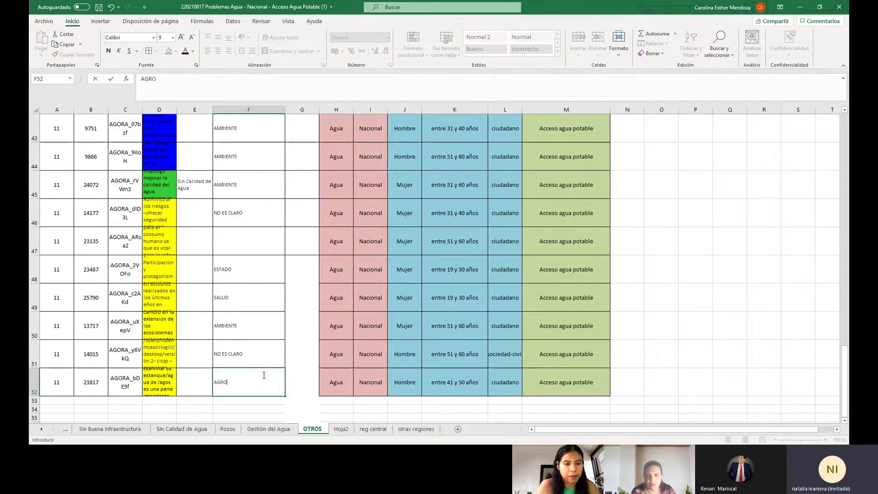
pyautogui.click(258, 409)
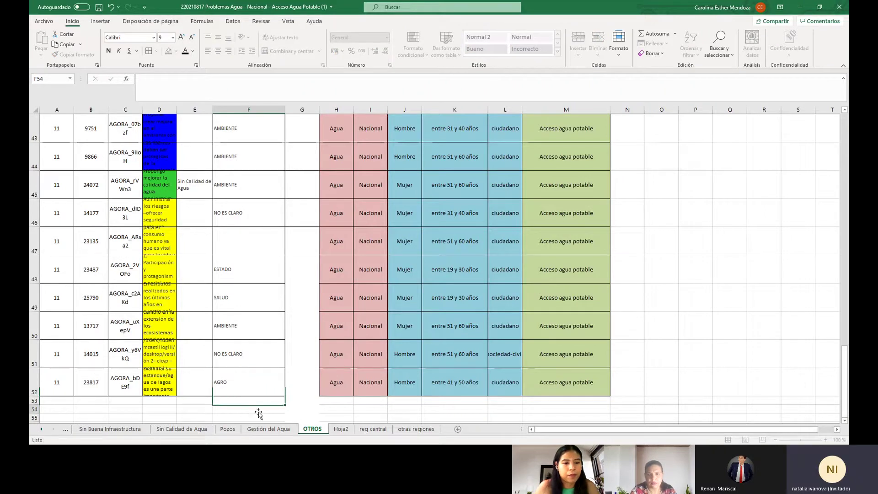
# Go back to the PROBLEMAS NACIONALES sheet and delete row 236, left empty by the moved pond proposal.
pyautogui.click(41, 430)
pyautogui.click(42, 429)
pyautogui.click(41, 430)
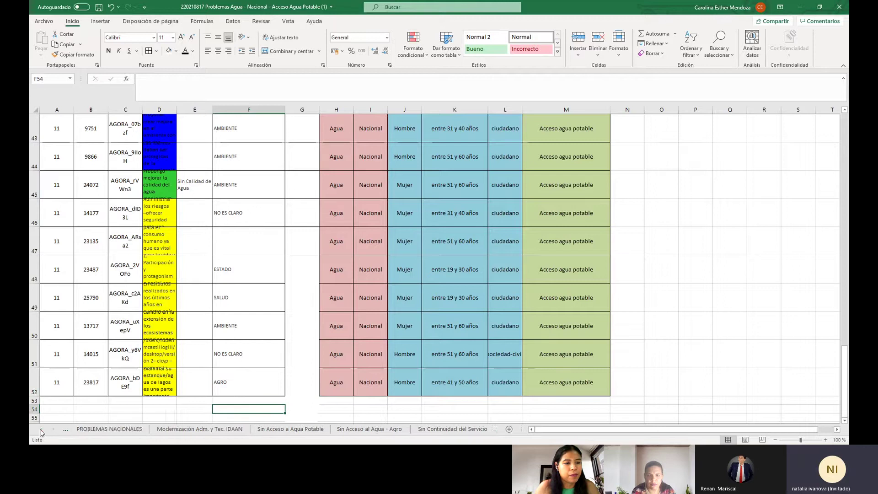
pyautogui.click(88, 429)
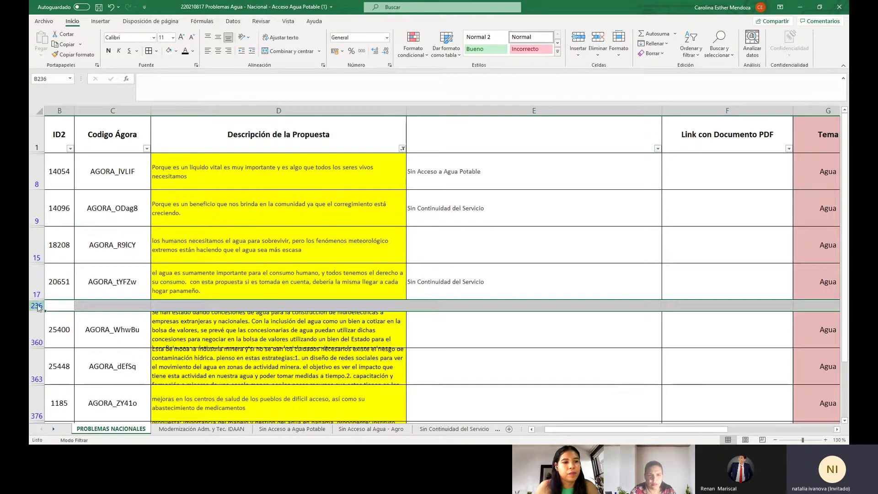
pyautogui.rightClick(38, 305)
pyautogui.click(66, 236)
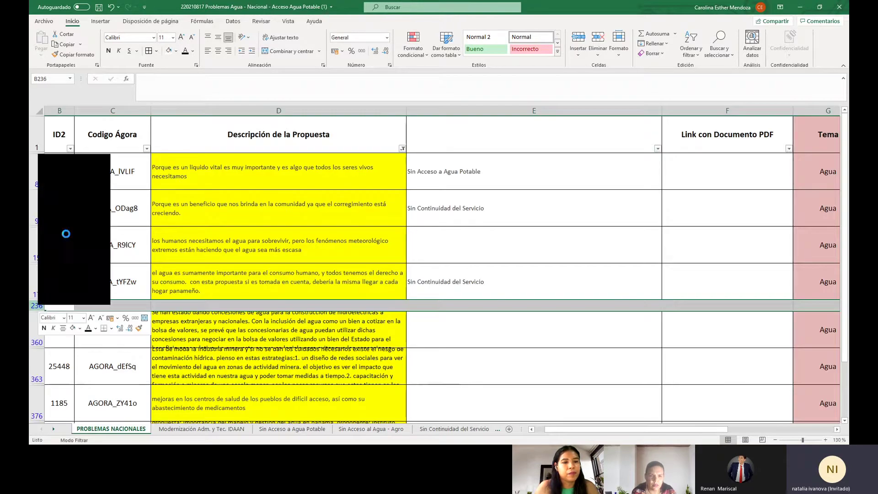
# Move row 359, the proposal on water concessions for hydroelectric plants, to row 53 of the OTROS sheet by cutting and pasting it.
pyautogui.click(252, 316)
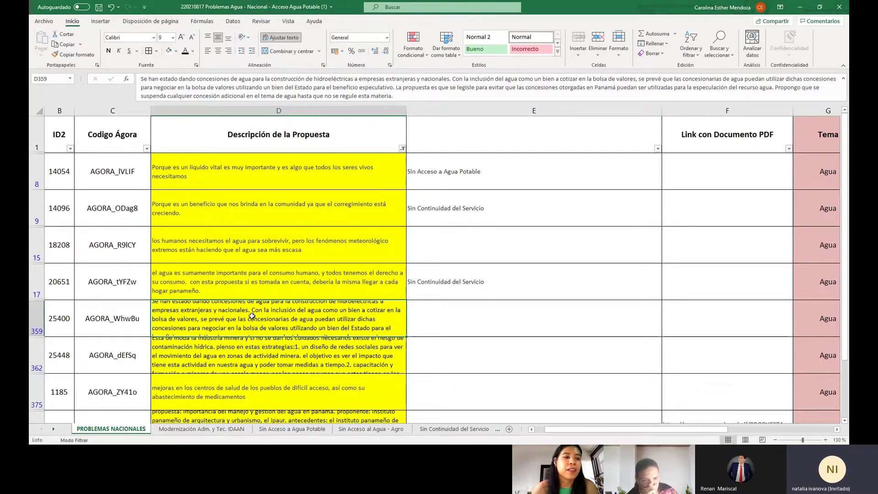
pyautogui.click(34, 316)
pyautogui.rightClick(35, 317)
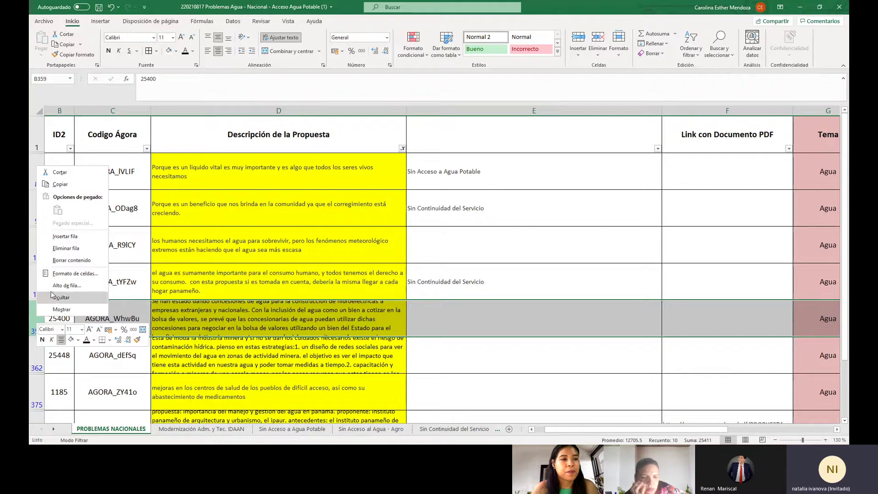
pyautogui.click(71, 188)
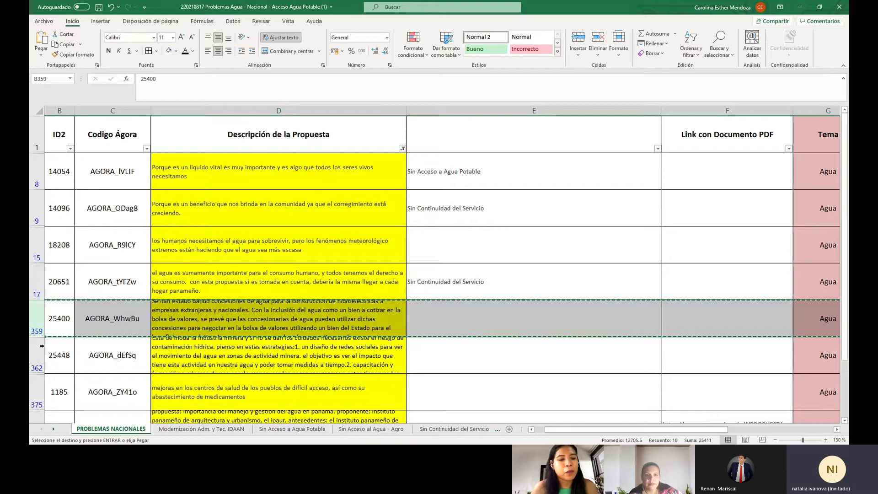
pyautogui.click(54, 429)
pyautogui.click(54, 428)
pyautogui.click(54, 429)
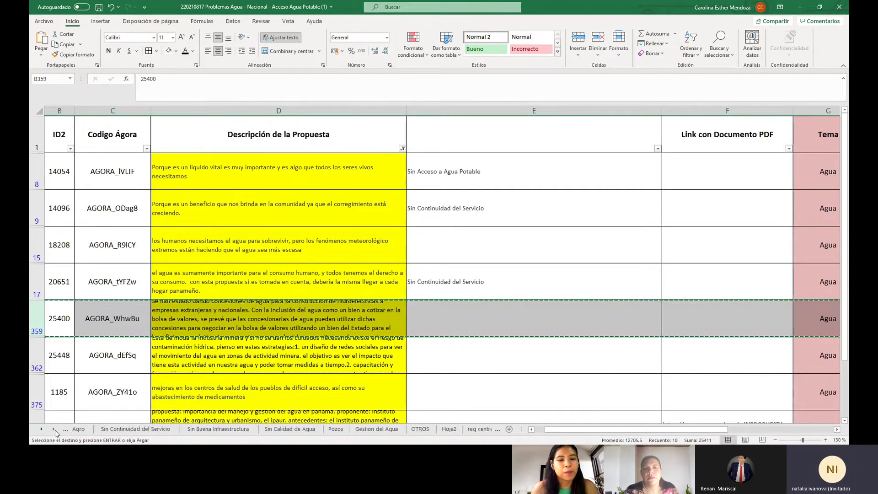
pyautogui.click(54, 429)
pyautogui.click(53, 429)
pyautogui.click(313, 430)
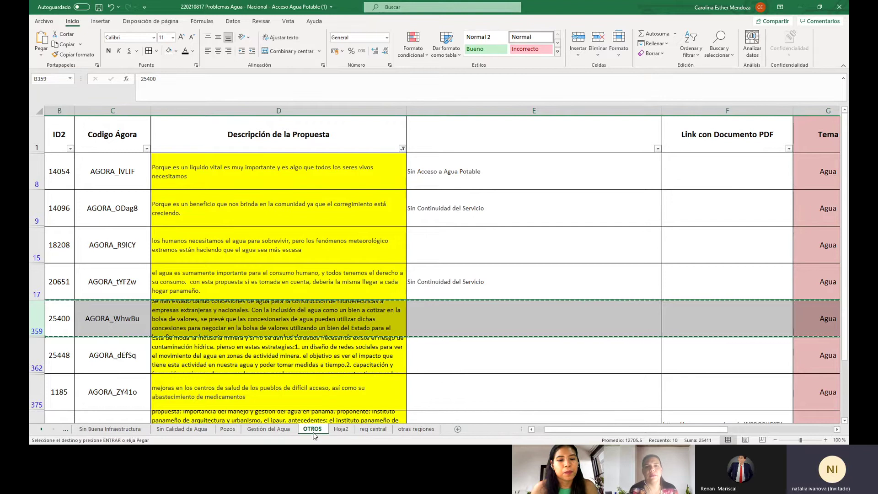
pyautogui.click(32, 400)
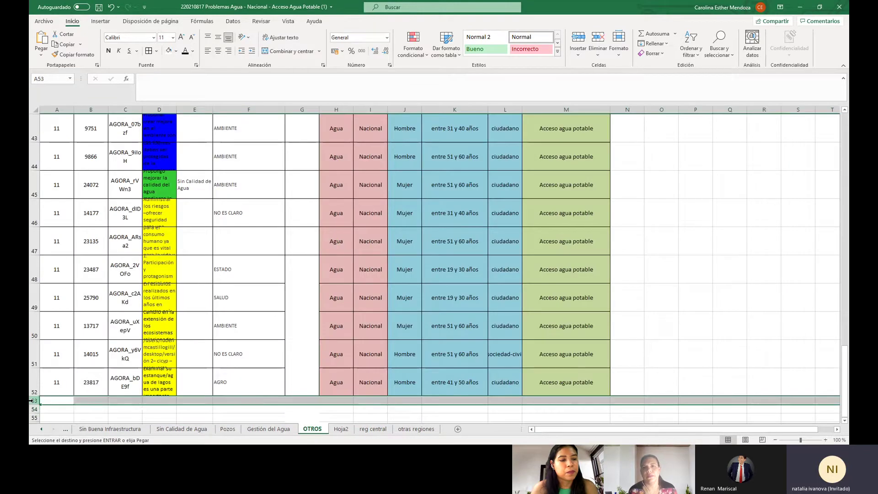
pyautogui.rightClick(32, 401)
pyautogui.click(59, 307)
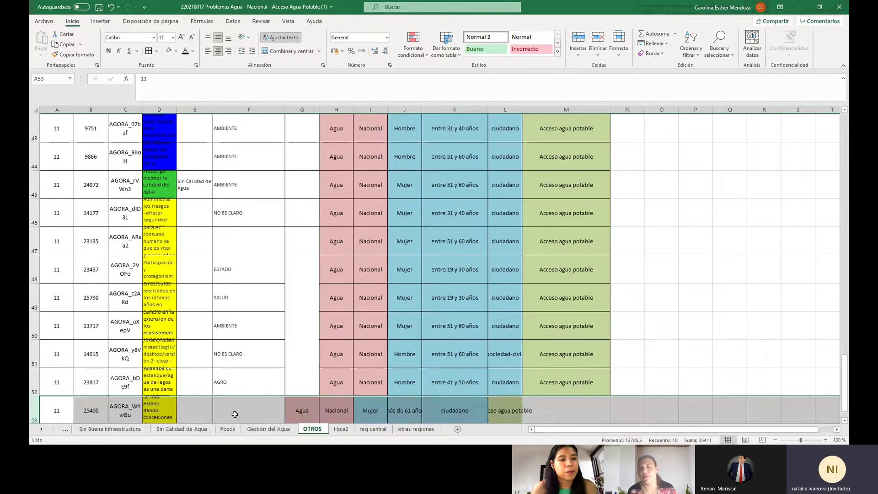
# Enter "ESTADO/ AMBIENTE" in F53 as the classification of the hydroelectric water concessions proposal.
pyautogui.click(235, 414)
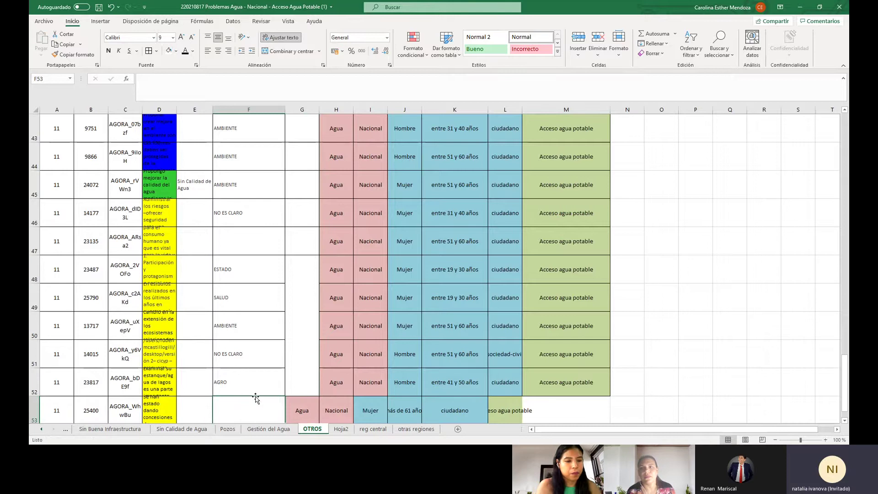
pyautogui.write('ESTADO')
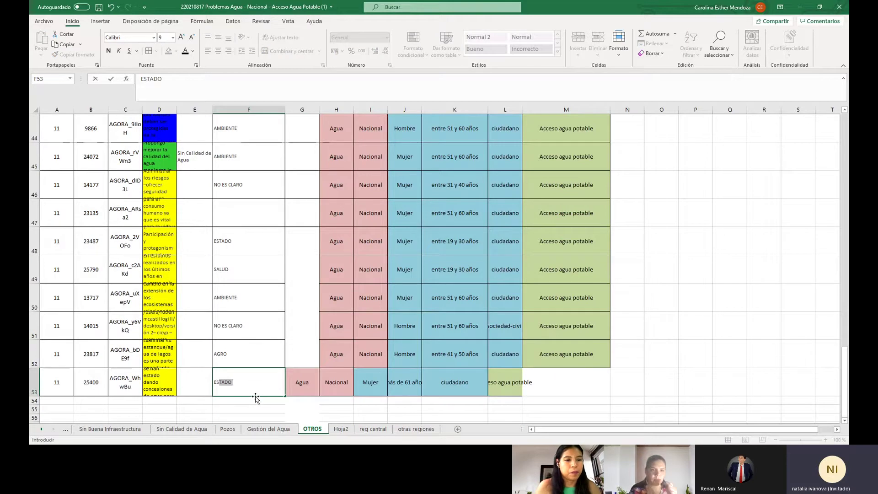
pyautogui.click(189, 83)
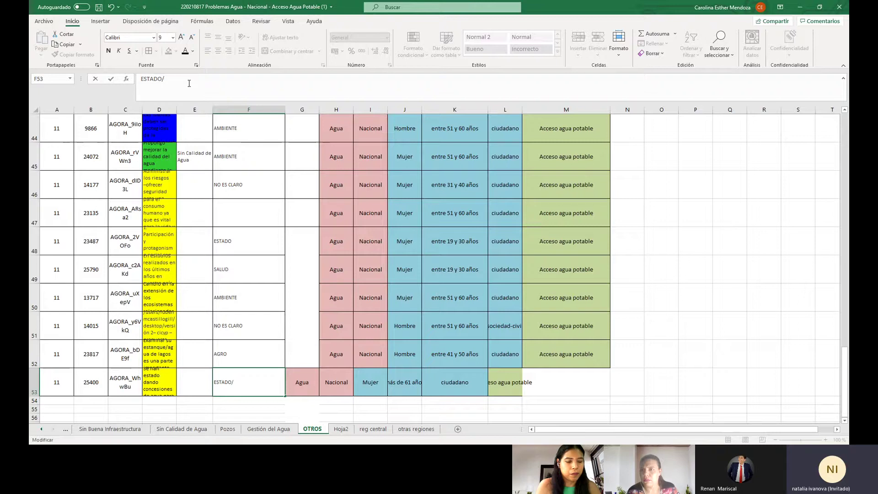
pyautogui.write('/ AM')
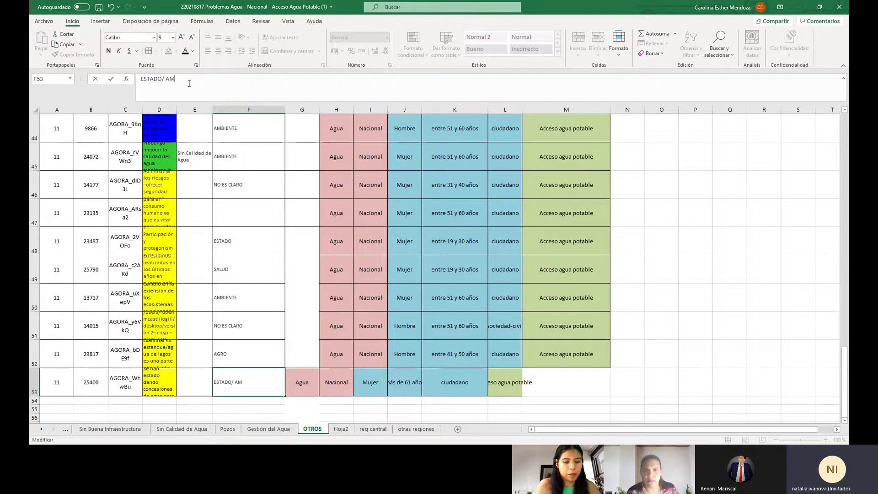
pyautogui.write('BIENTE')
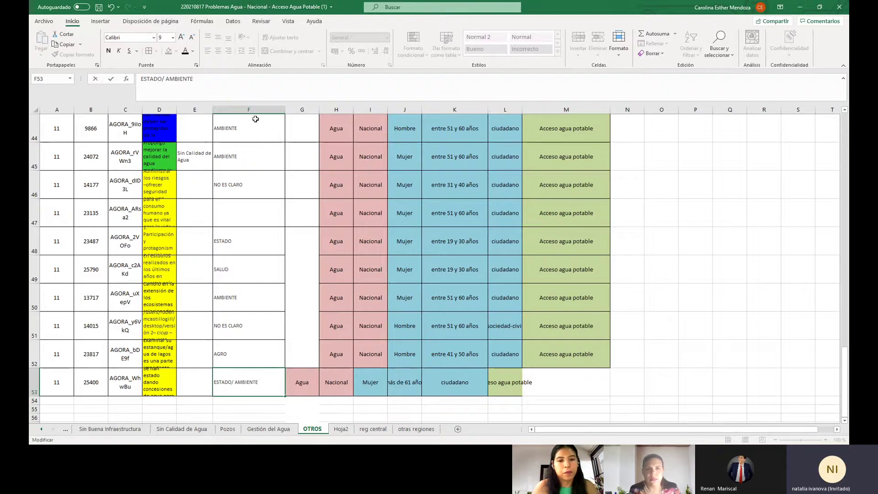
# Realign the concessions proposal in row 53 by cutting G53:L53 and pasting it one column over, starting at H53.
pyautogui.click(304, 377)
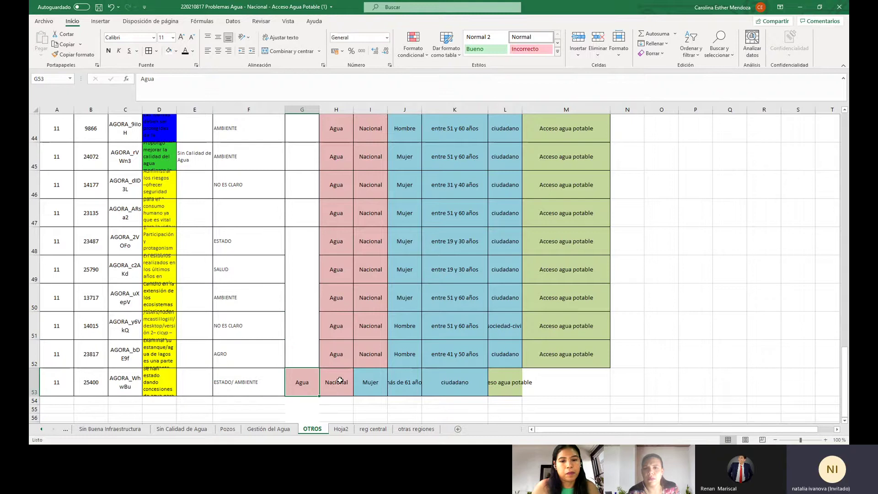
pyautogui.keyDown('shift'); pyautogui.click(503, 382); pyautogui.keyUp('shift')
pyautogui.rightClick(503, 382)
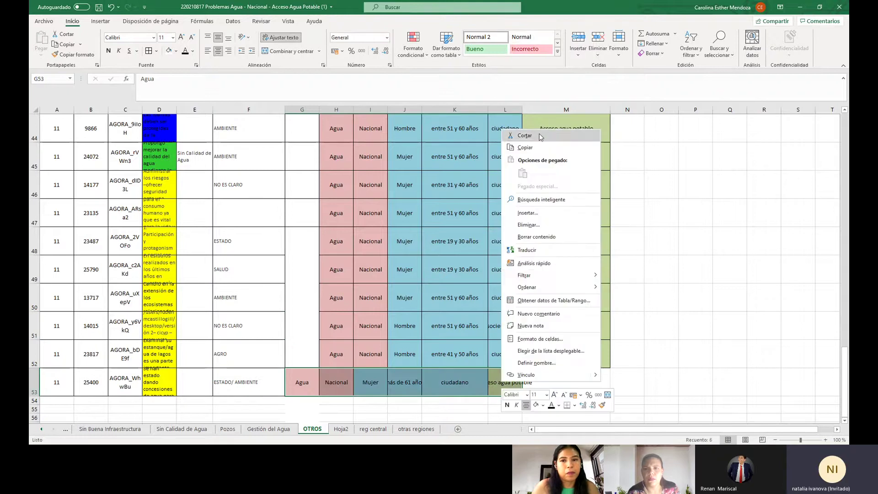
pyautogui.click(518, 147)
pyautogui.moveTo(345, 380); pyautogui.dragTo(554, 382)
pyautogui.rightClick(554, 383)
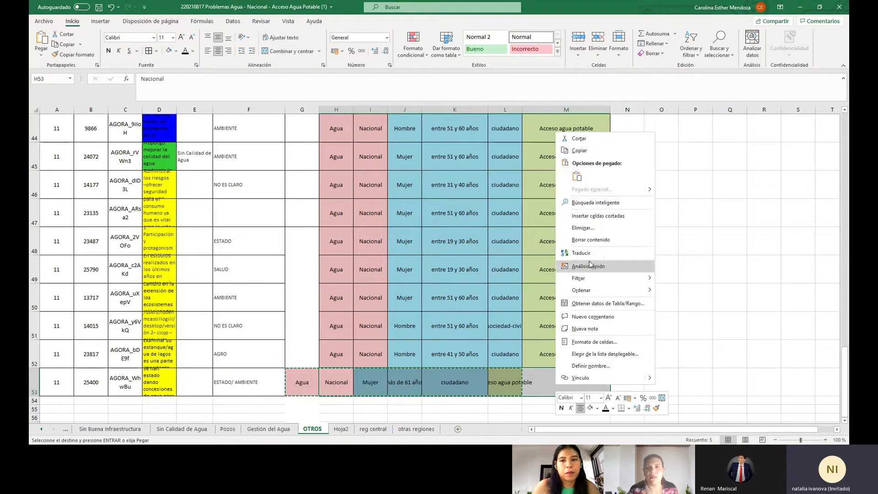
pyautogui.click(576, 176)
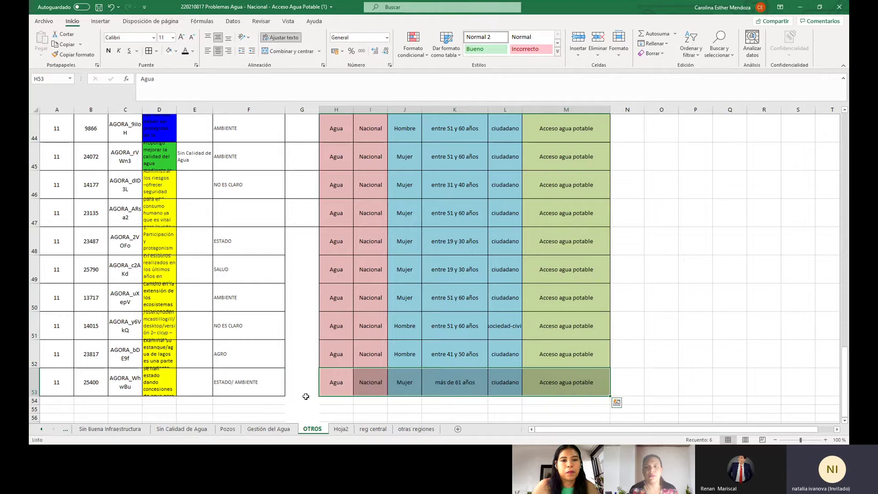
# Apply cell borders to the empty cells G48:G53 on the OTROS sheet.
pyautogui.moveTo(302, 243); pyautogui.dragTo(301, 384)
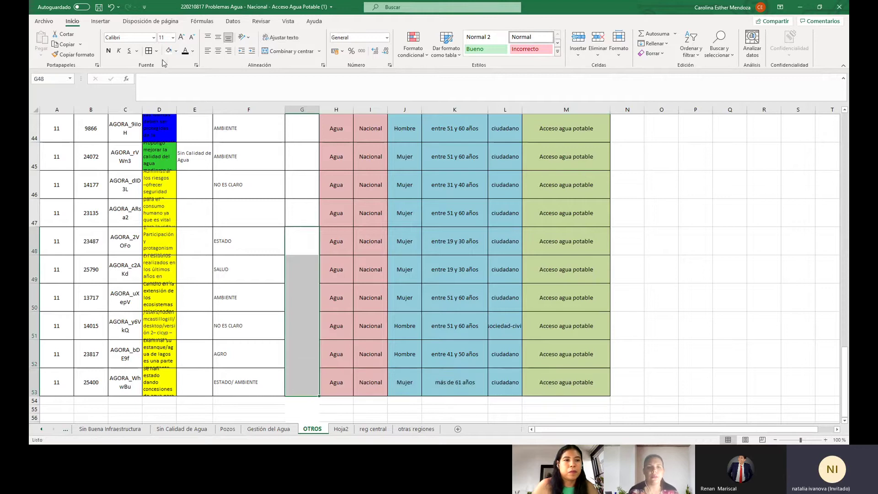
pyautogui.click(292, 326)
pyautogui.scroll(-1, 292, 326)
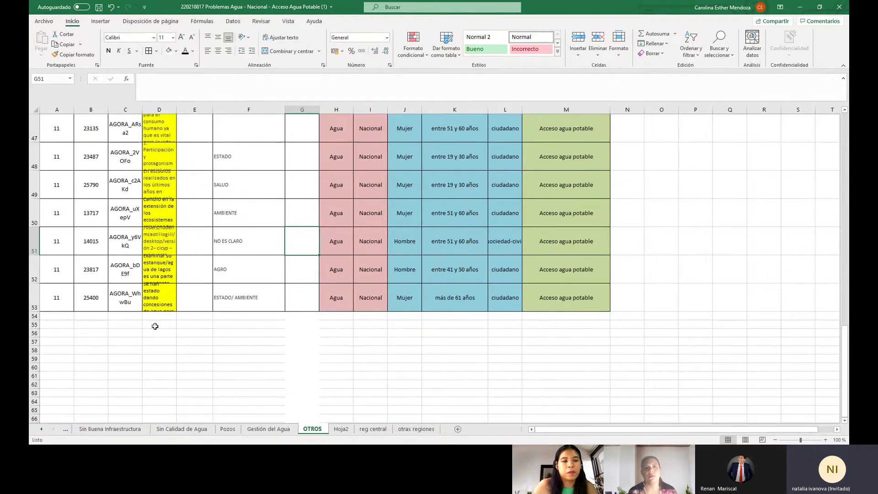
# Go back to the PROBLEMAS NACIONALES sheet and delete row 359, left empty by the moved concessions proposal.
pyautogui.click(41, 429)
pyautogui.click(41, 429)
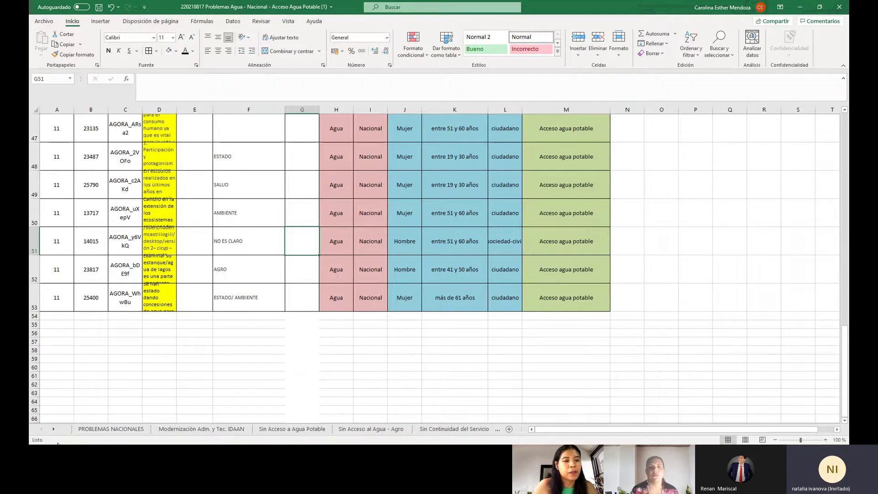
pyautogui.click(97, 429)
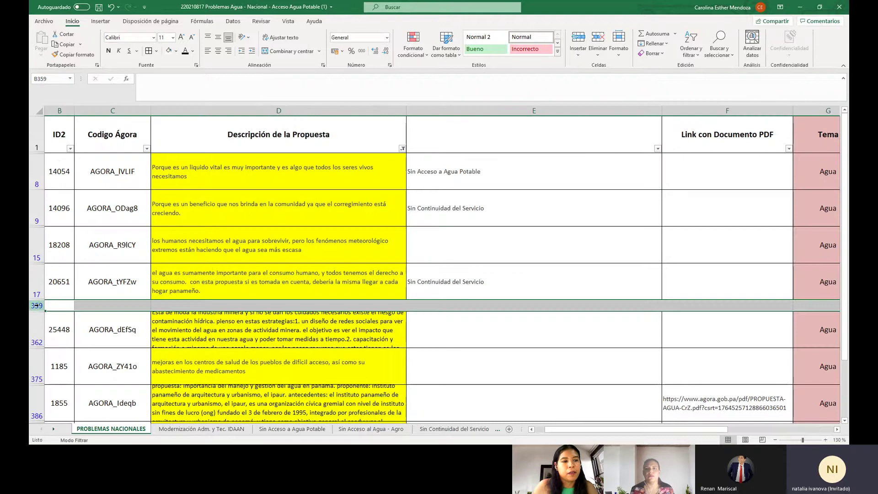
pyautogui.rightClick(37, 306)
pyautogui.click(68, 237)
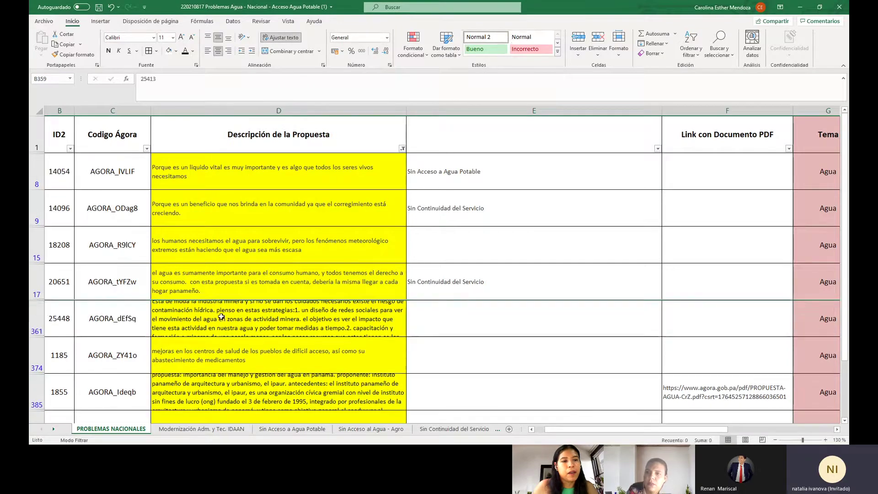
# Read the mining industry proposal in row 361, then cut the row and paste it into row 54 of the OTROS sheet.
pyautogui.click(221, 321)
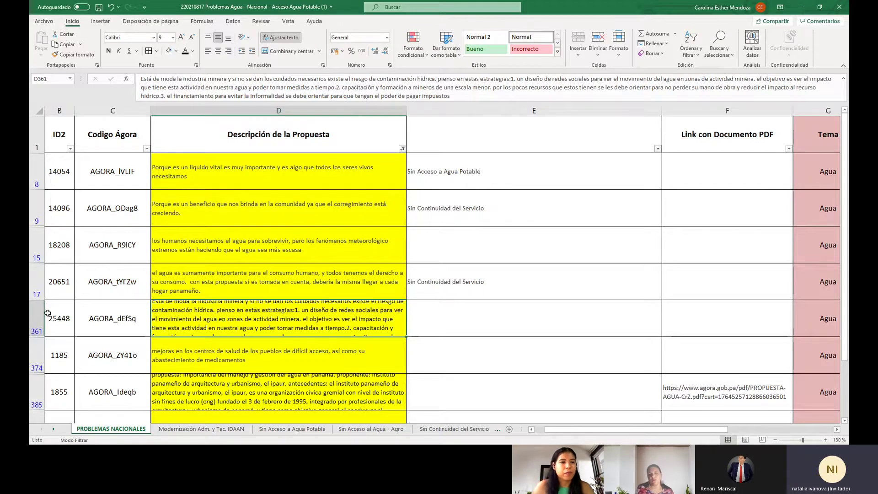
pyautogui.rightClick(34, 322)
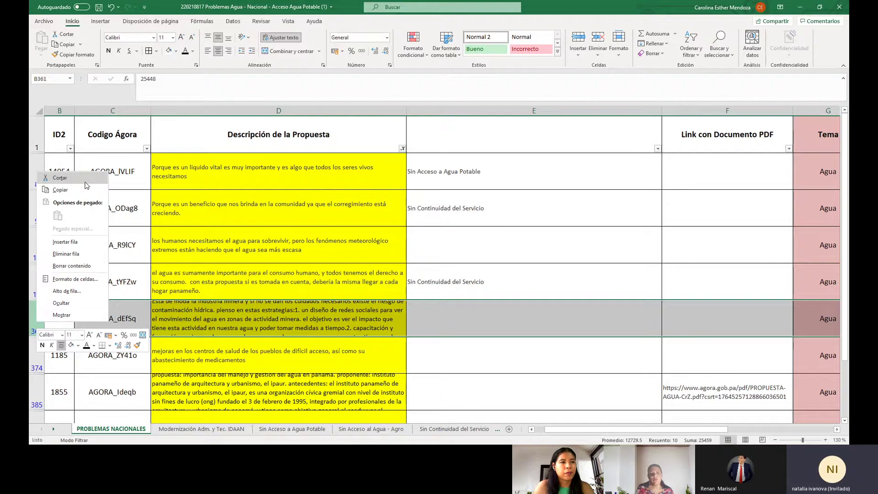
pyautogui.press('Escape')
pyautogui.hotkey('ctrl', 'c')
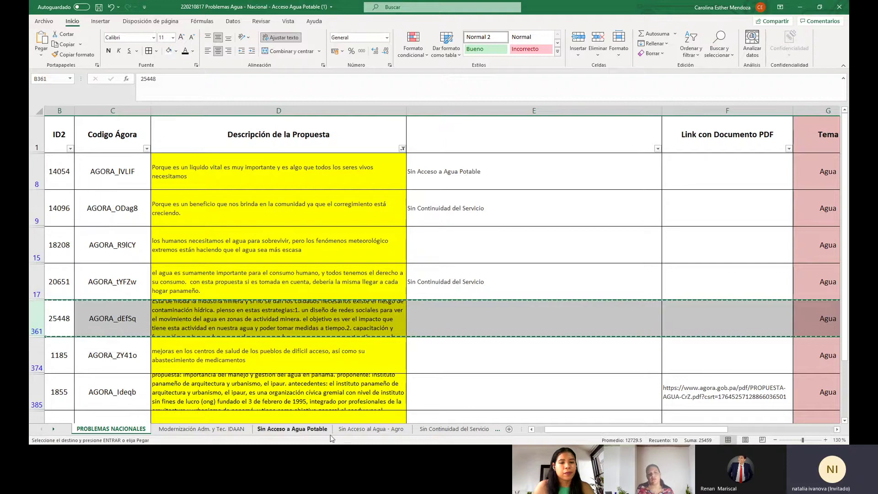
pyautogui.click(54, 429)
pyautogui.click(54, 429)
pyautogui.click(53, 429)
pyautogui.click(54, 429)
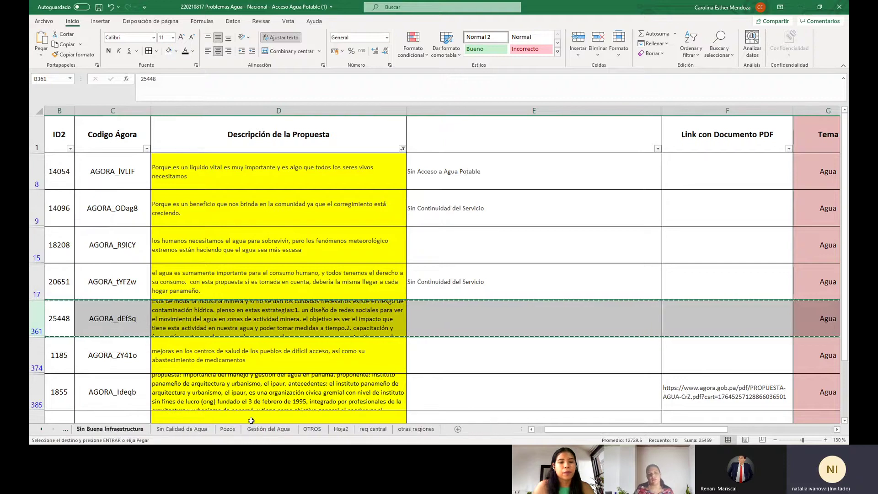
pyautogui.click(310, 430)
pyautogui.rightClick(35, 317)
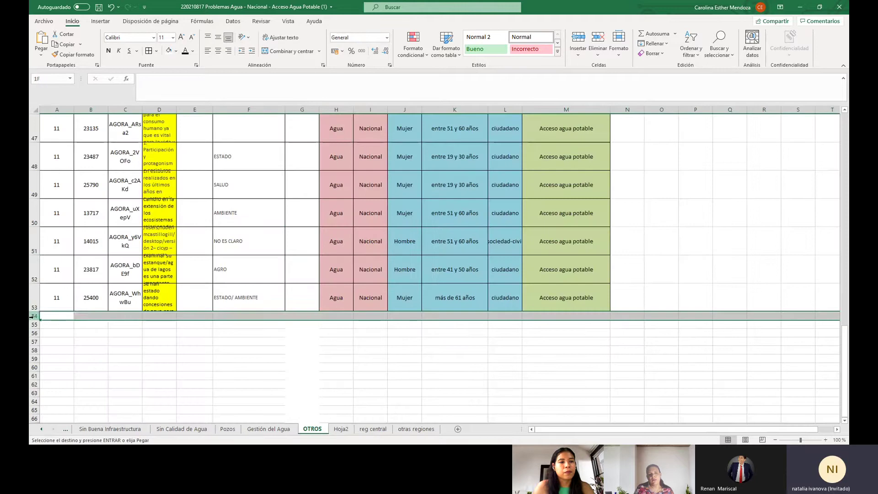
pyautogui.click(69, 238)
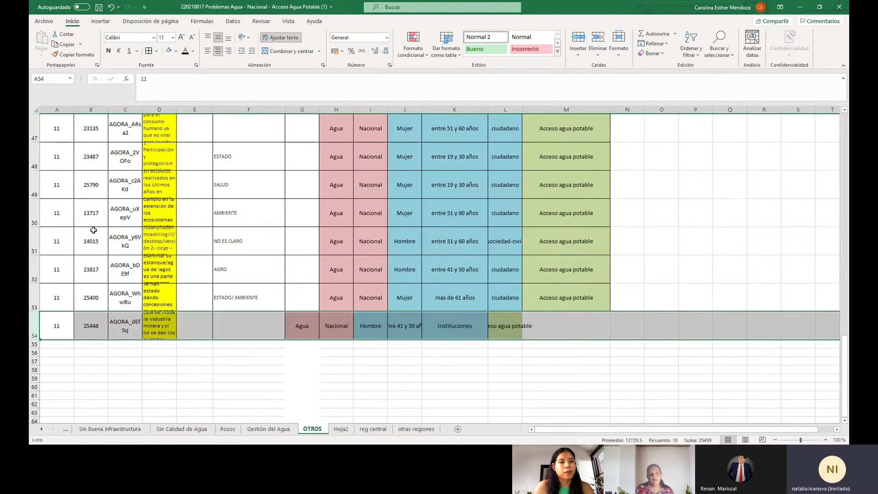
# Realign the mining proposal in row 54 by cutting G54:L54 and pasting it one column over, starting at H54.
pyautogui.moveTo(314, 325); pyautogui.dragTo(502, 327)
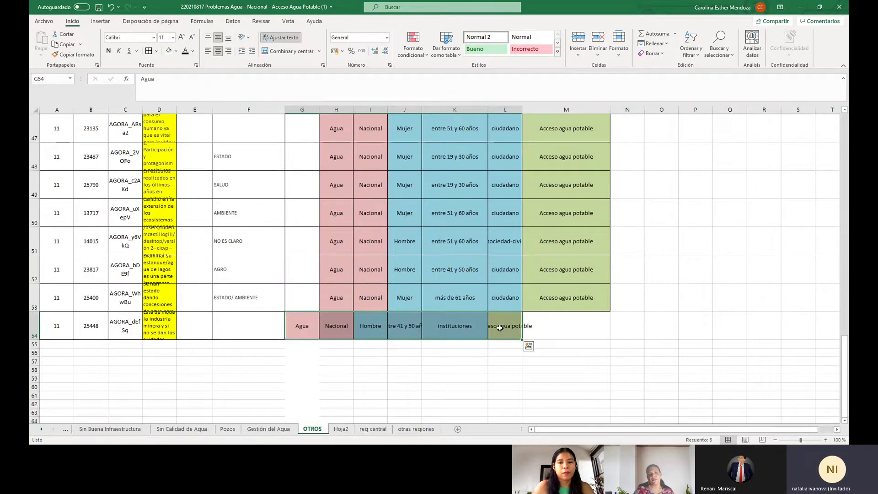
pyautogui.rightClick(502, 328)
pyautogui.click(523, 82)
pyautogui.moveTo(336, 325); pyautogui.dragTo(573, 323)
pyautogui.rightClick(573, 324)
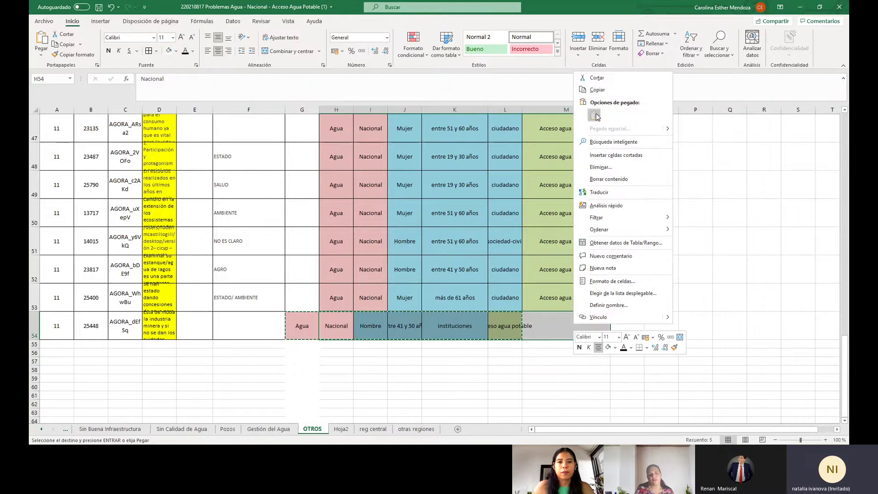
pyautogui.click(594, 112)
# Fill the "ESTADO/ AMBIENTE" classification from F53 down to F54 and apply cell borders to G54.
pyautogui.click(256, 297)
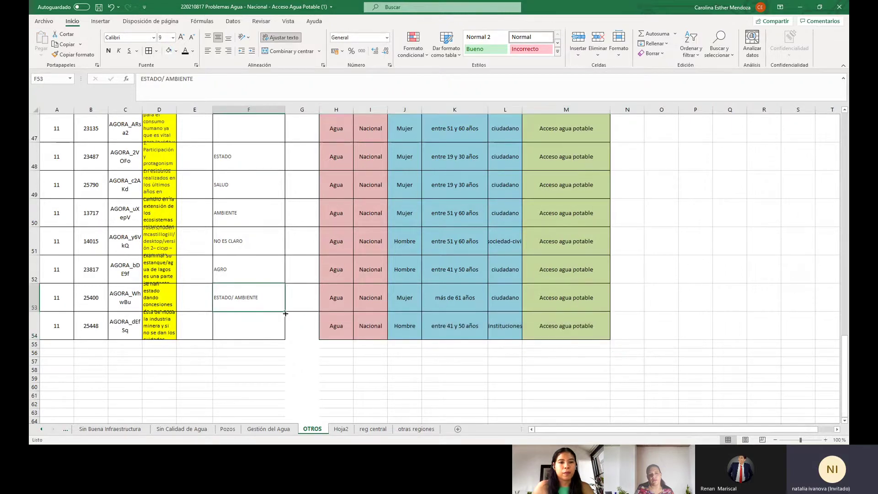
pyautogui.moveTo(284, 311); pyautogui.dragTo(284, 336)
pyautogui.click(300, 336)
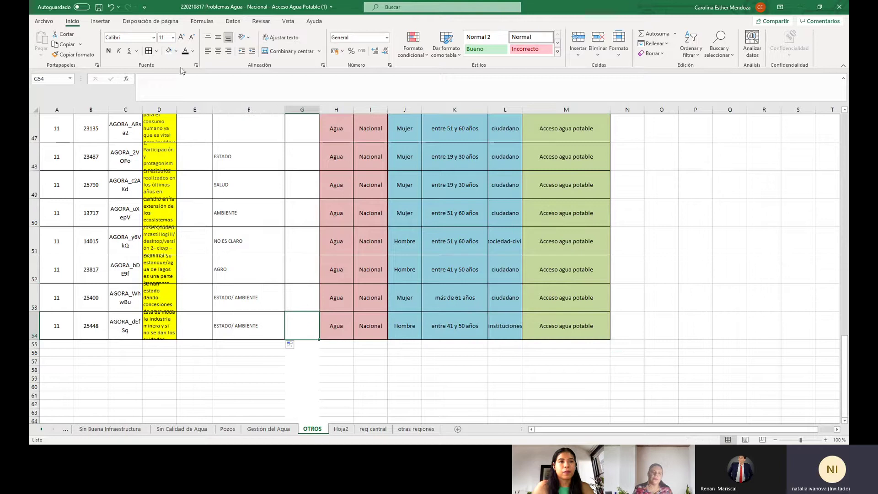
pyautogui.click(149, 52)
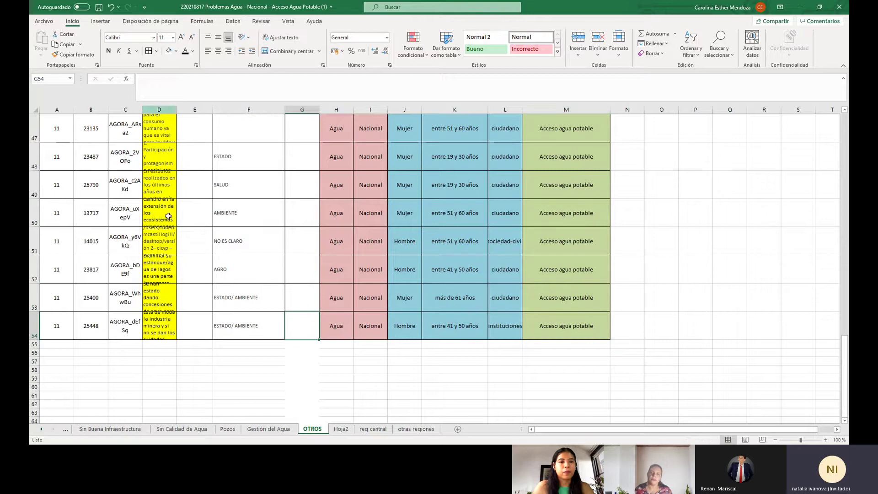
# Return to the PROBLEMAS NACIONALES sheet and delete row 361, left empty by the moved mining proposal.
pyautogui.click(41, 429)
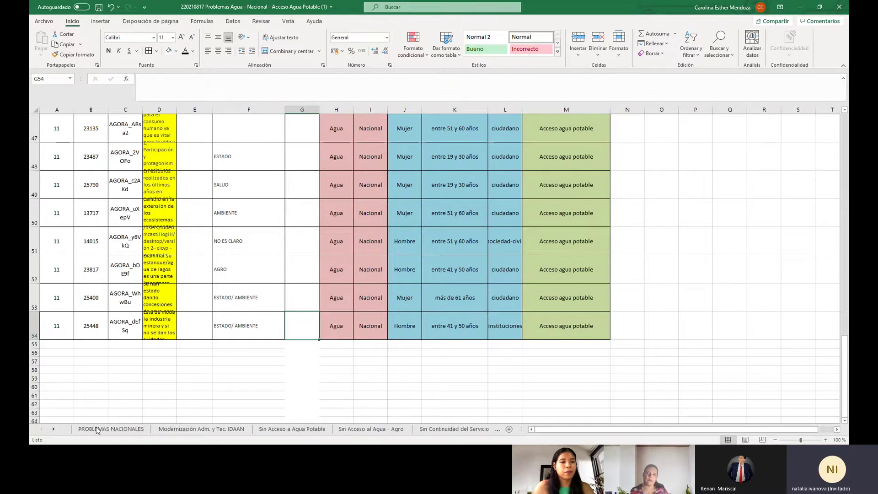
pyautogui.click(99, 429)
pyautogui.rightClick(35, 306)
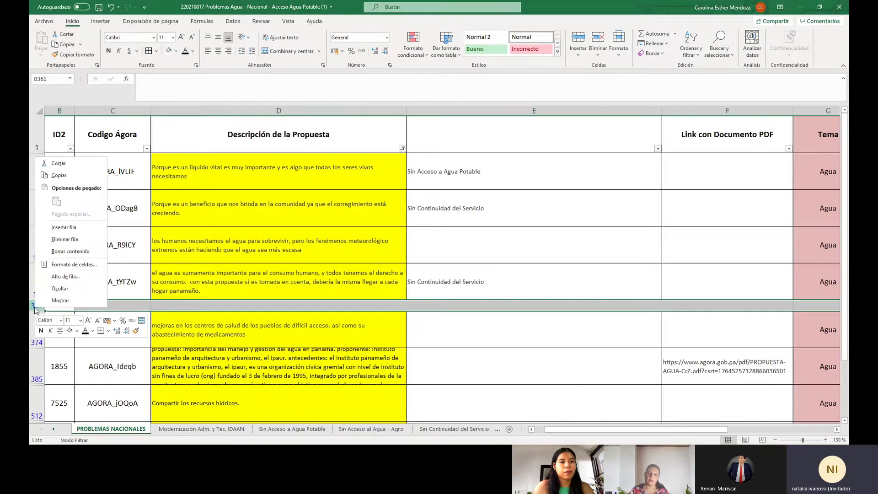
pyautogui.click(65, 240)
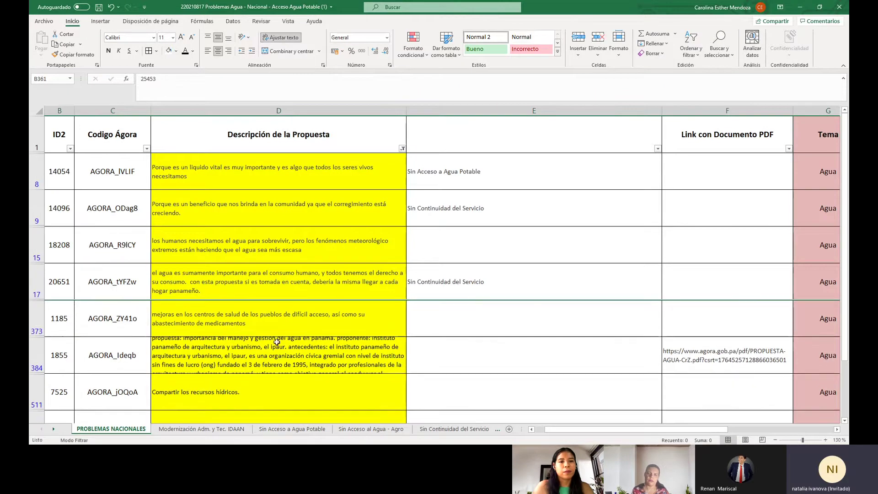
# Move row 373, the proposal on health centres and medicine supply, to row 55 of the OTROS sheet by cutting and pasting it.
pyautogui.click(291, 311)
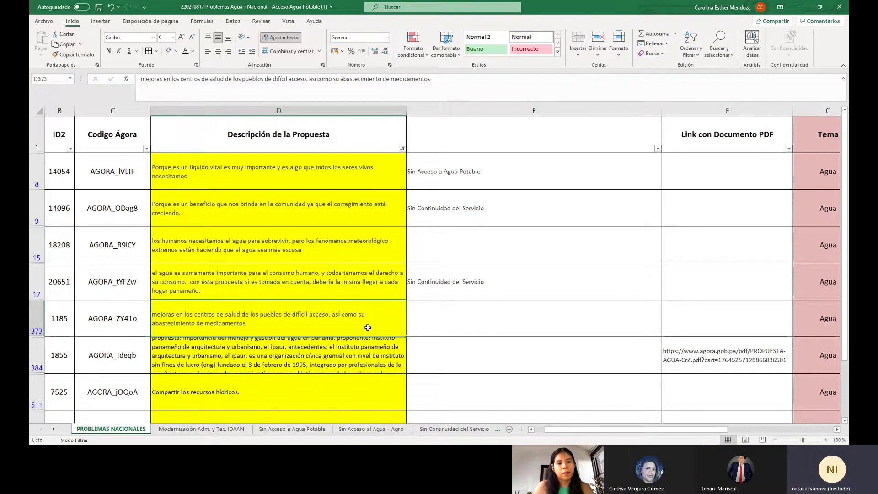
pyautogui.click(37, 322)
pyautogui.rightClick(37, 321)
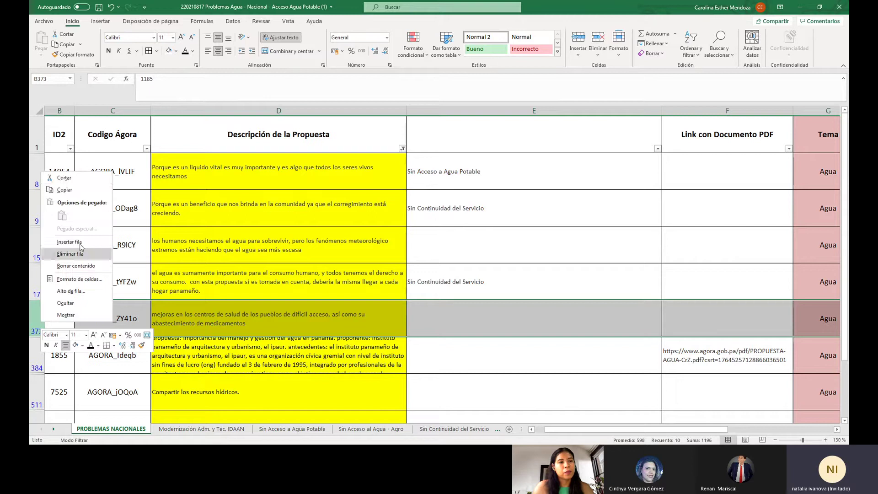
pyautogui.click(69, 184)
pyautogui.scroll(-6, 64, 432)
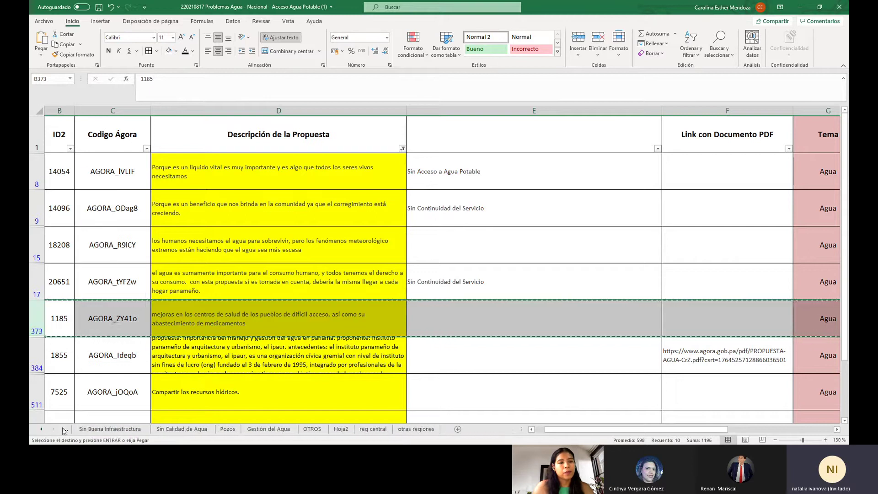
pyautogui.click(309, 429)
pyautogui.click(34, 344)
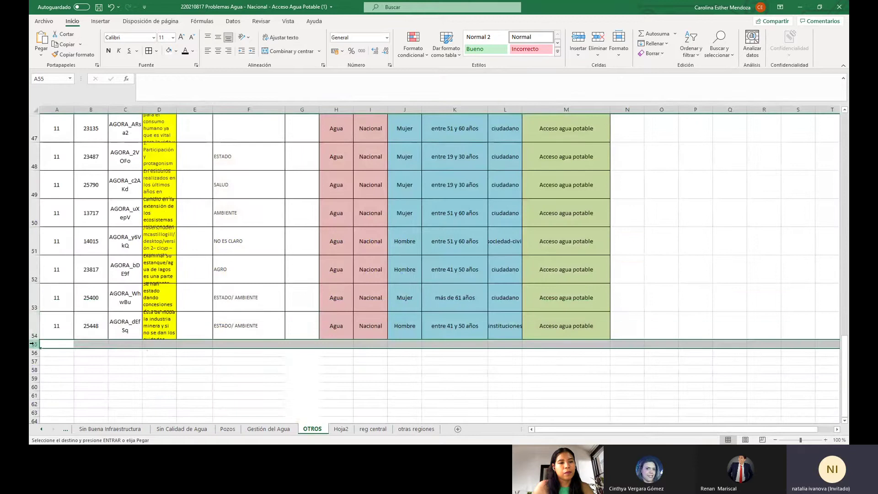
pyautogui.rightClick(34, 344)
pyautogui.click(56, 238)
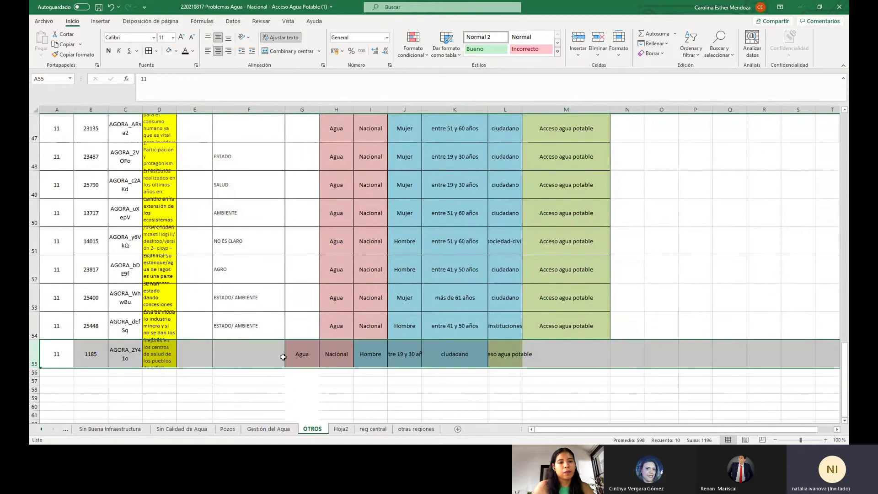
# Realign the health centres proposal in row 55 by cutting G55:L55 and pasting it one column over, starting at H55.
pyautogui.moveTo(301, 354); pyautogui.dragTo(493, 360)
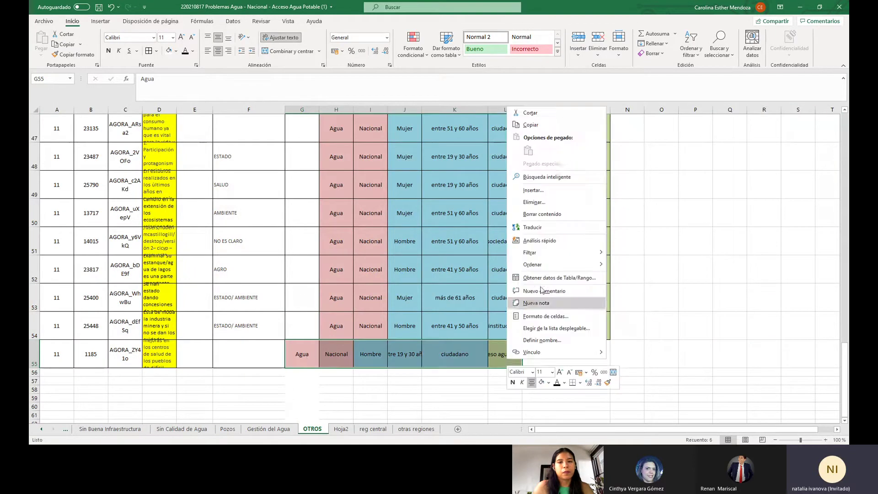
pyautogui.rightClick(503, 355)
pyautogui.click(519, 125)
pyautogui.moveTo(336, 355); pyautogui.dragTo(567, 347)
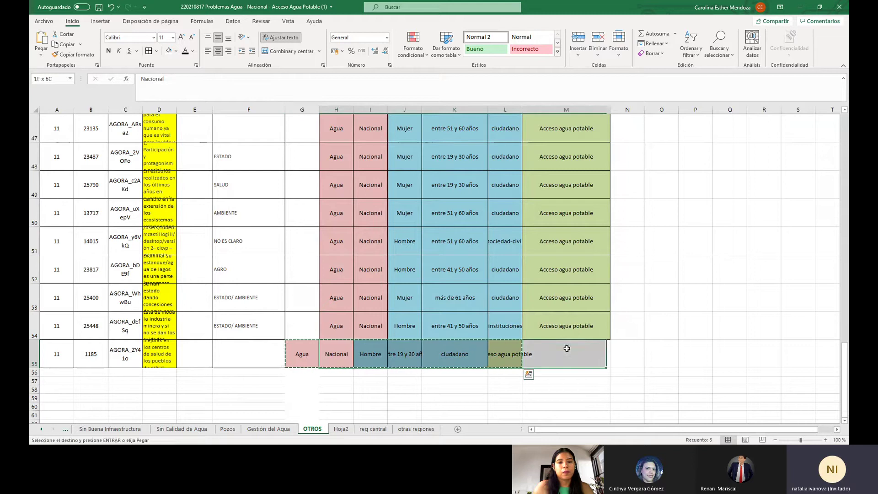
pyautogui.rightClick(569, 352)
pyautogui.click(589, 139)
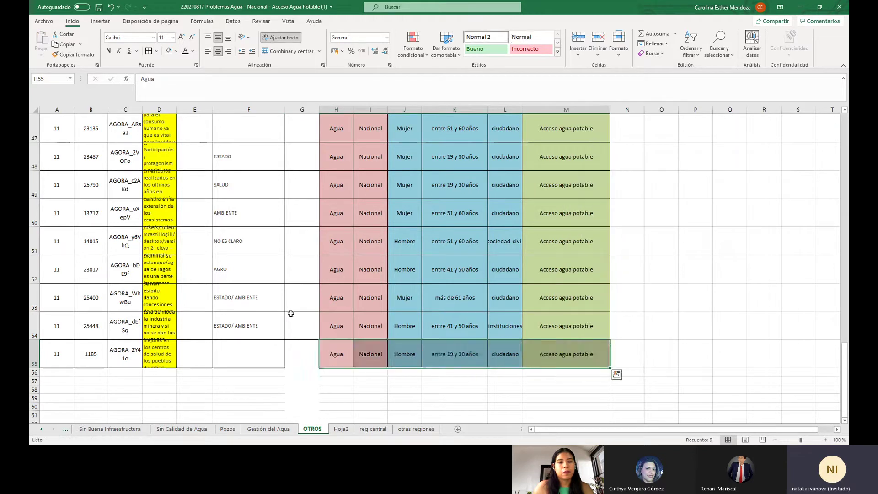
# Change the classification in F54 to "AMBIENTE" and classify the health centres proposal in F55 as "SALUD".
pyautogui.click(240, 324)
pyautogui.moveTo(165, 79); pyautogui.dragTo(141, 79)
pyautogui.hotkey('alt', 'Return')
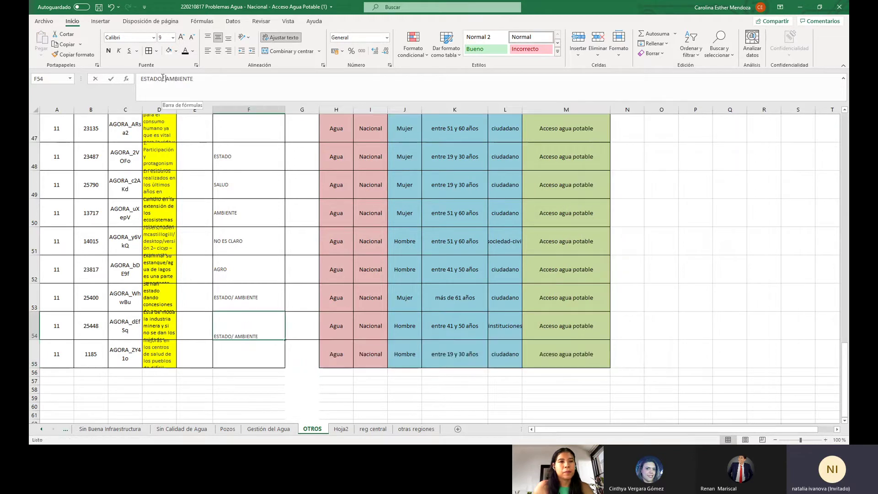
pyautogui.click(241, 365)
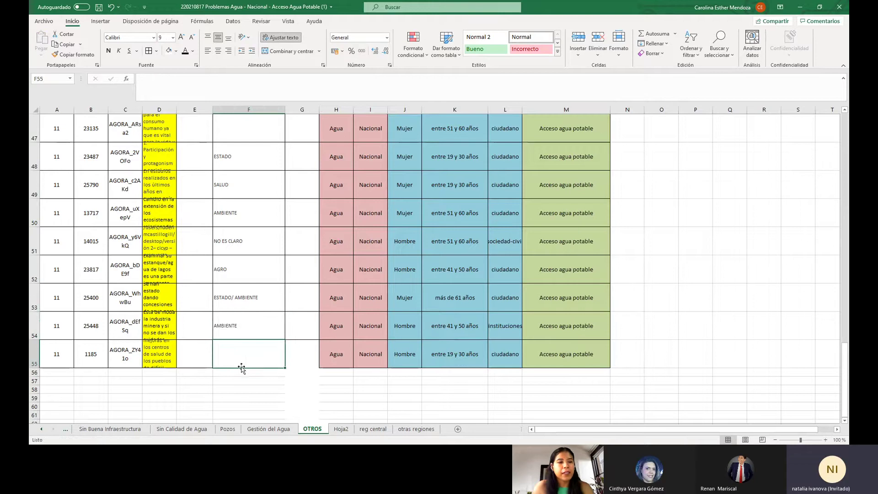
pyautogui.write('SALUD')
pyautogui.click(263, 382)
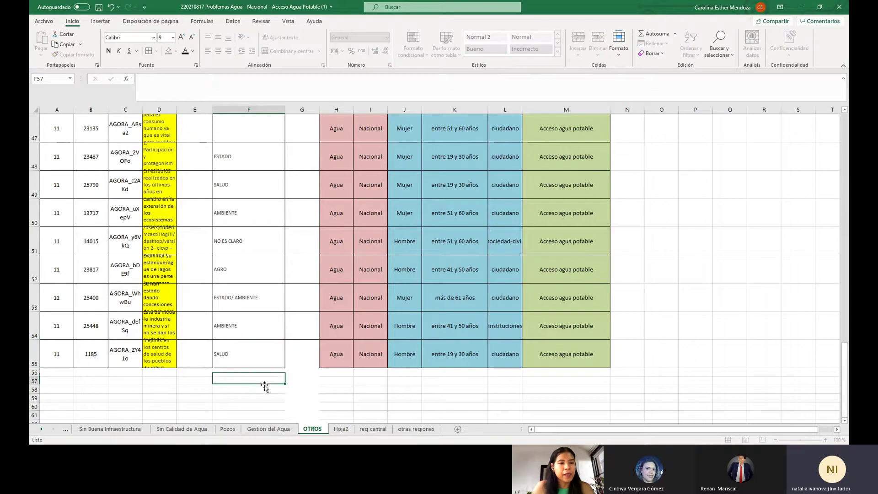
# Return to the PROBLEMAS NACIONALES sheet and delete row 373, left empty by the moved health centres proposal.
pyautogui.click(42, 429)
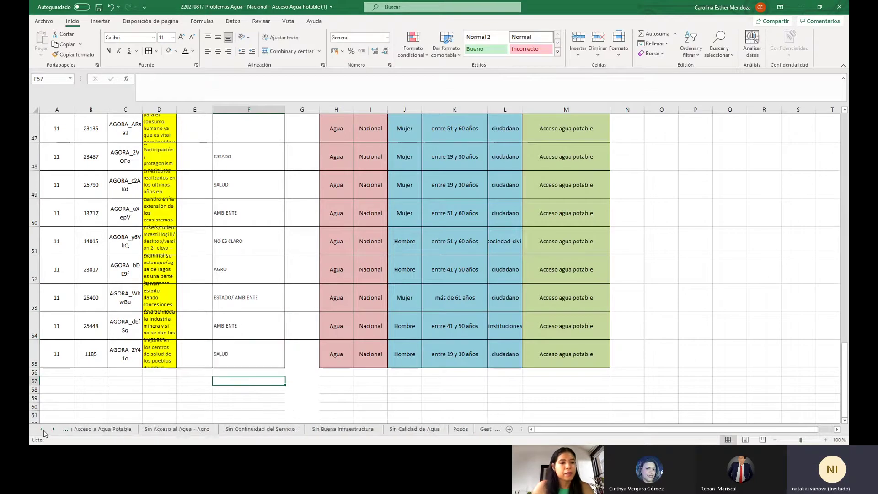
pyautogui.click(77, 430)
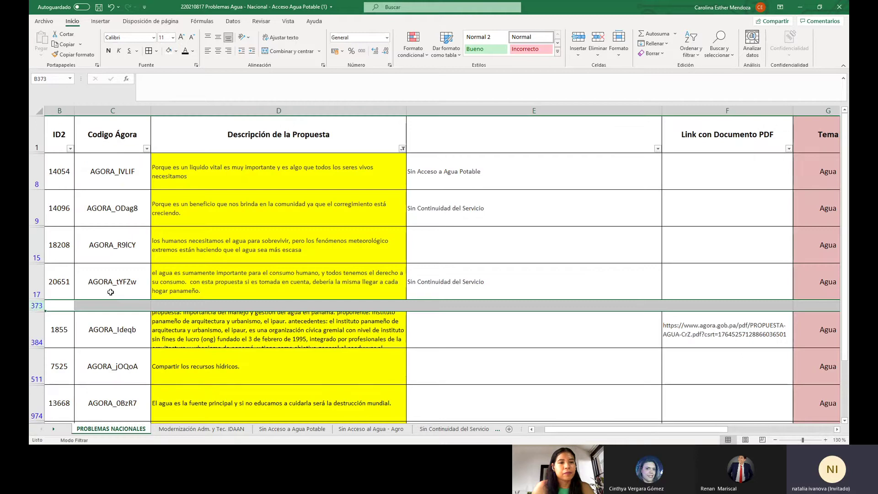
pyautogui.click(37, 305)
pyautogui.rightClick(37, 306)
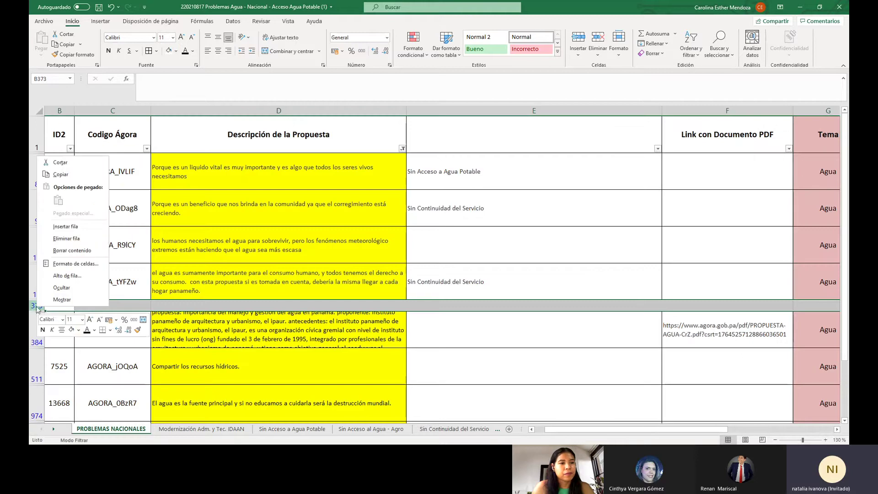
pyautogui.click(66, 238)
# Read the full description of the water management proposal in D383 through to its end, going back over its list of concerns.
pyautogui.click(251, 325)
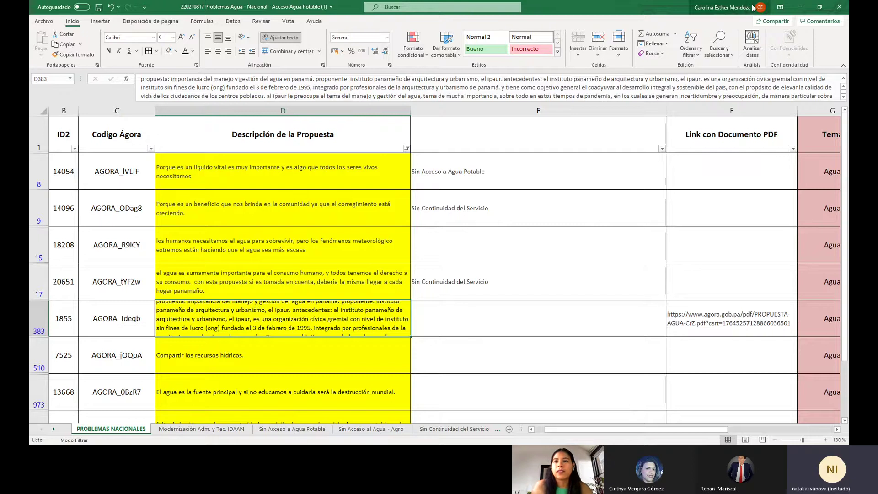
pyautogui.click(844, 98)
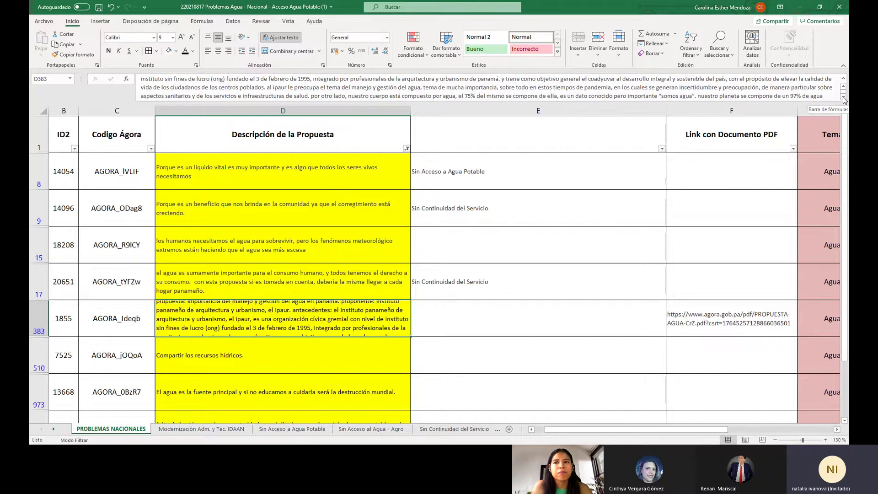
pyautogui.click(844, 98)
pyautogui.click(844, 98)
pyautogui.click(844, 98)
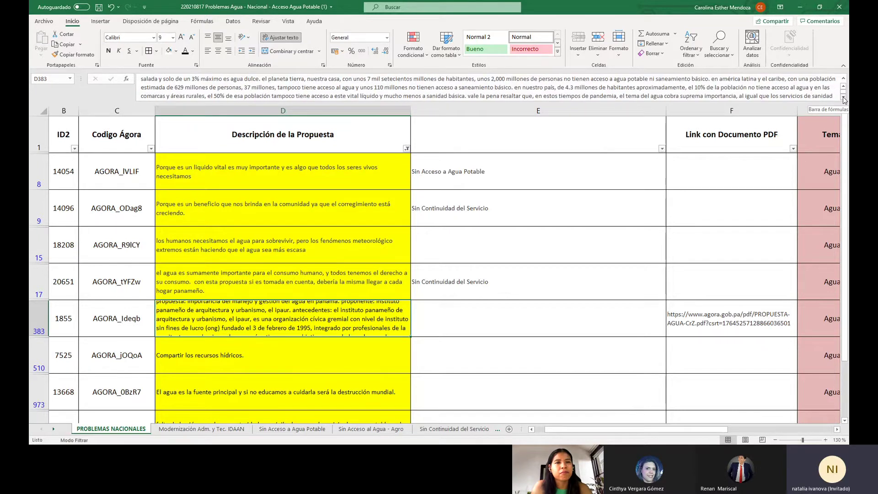
pyautogui.click(844, 98)
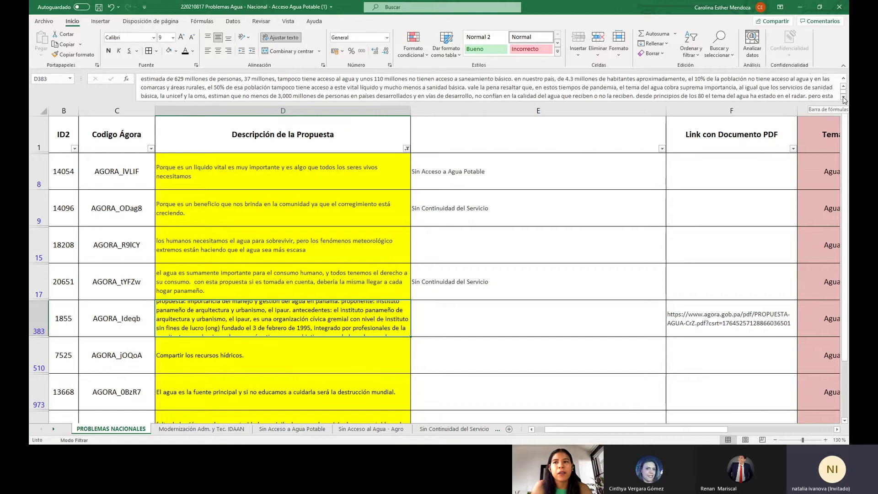
pyautogui.click(844, 98)
pyautogui.click(843, 98)
pyautogui.click(844, 98)
pyautogui.click(844, 98)
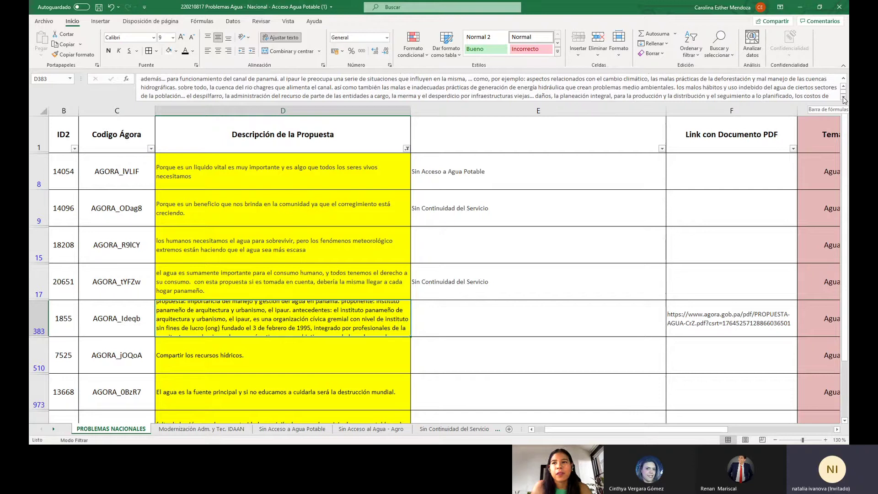
pyautogui.click(844, 87)
pyautogui.click(843, 88)
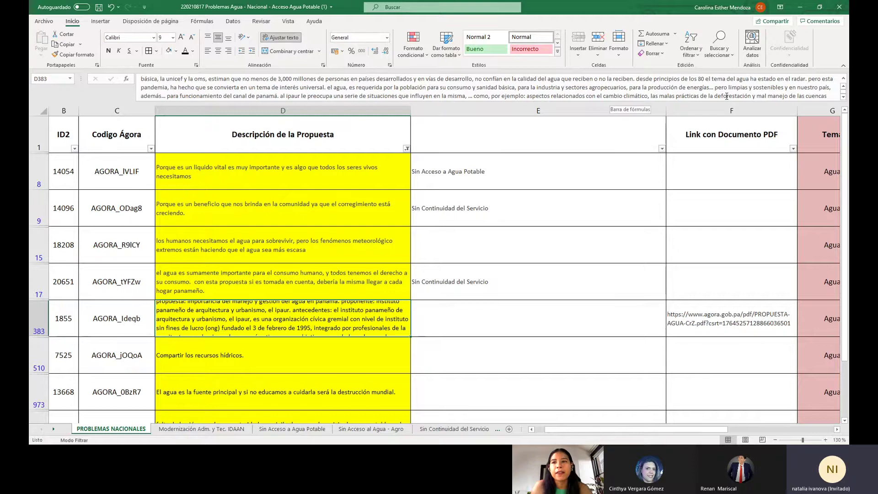
pyautogui.click(843, 98)
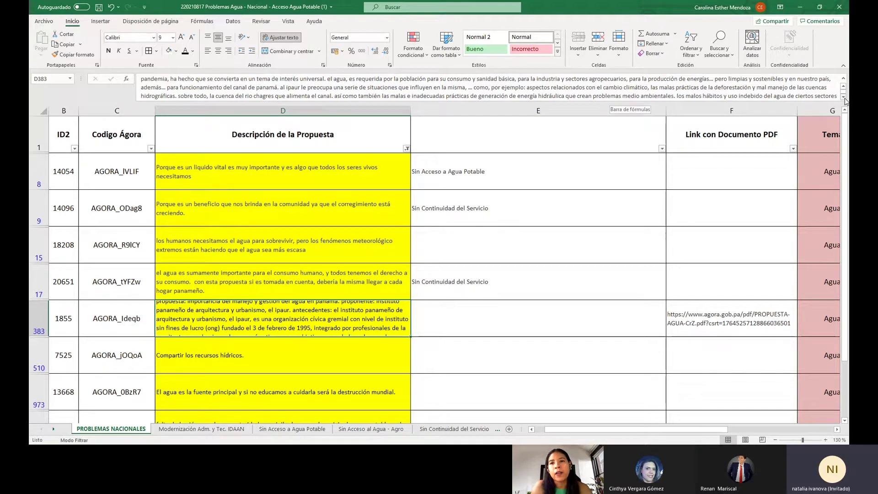
pyautogui.click(845, 100)
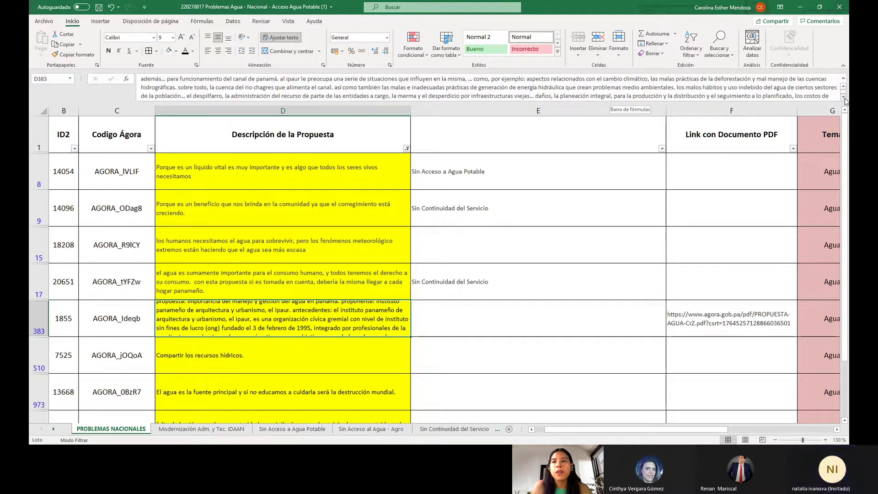
pyautogui.click(843, 97)
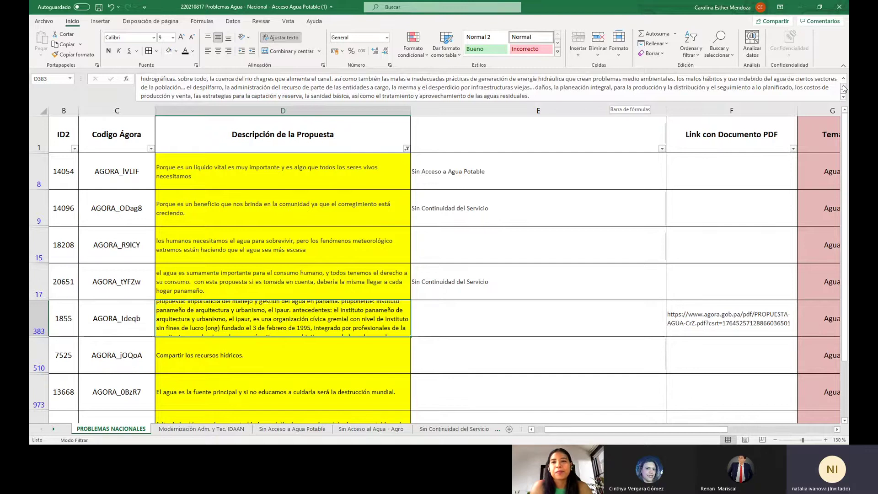
pyautogui.scroll(2, 844, 88)
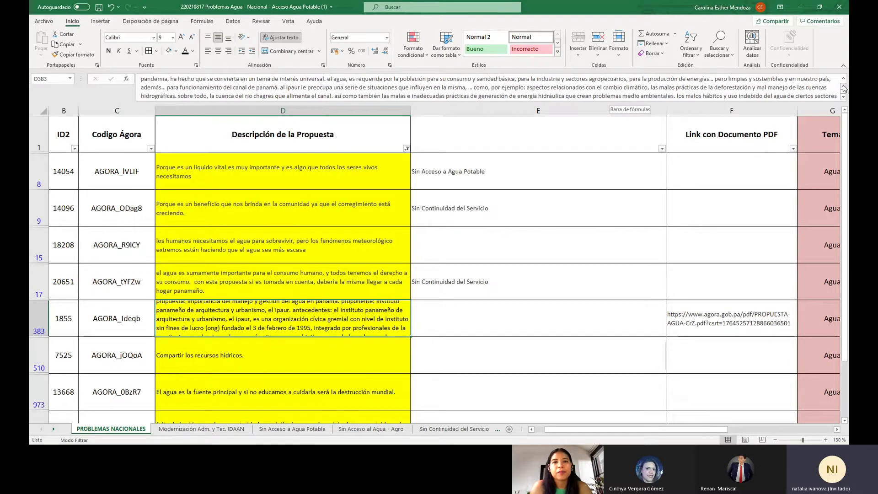
pyautogui.scroll(-2, 844, 97)
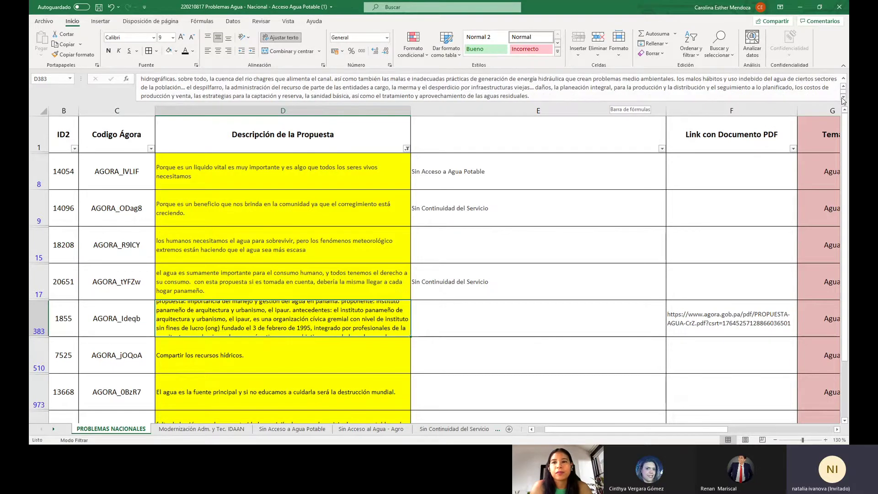
pyautogui.scroll(3, 843, 89)
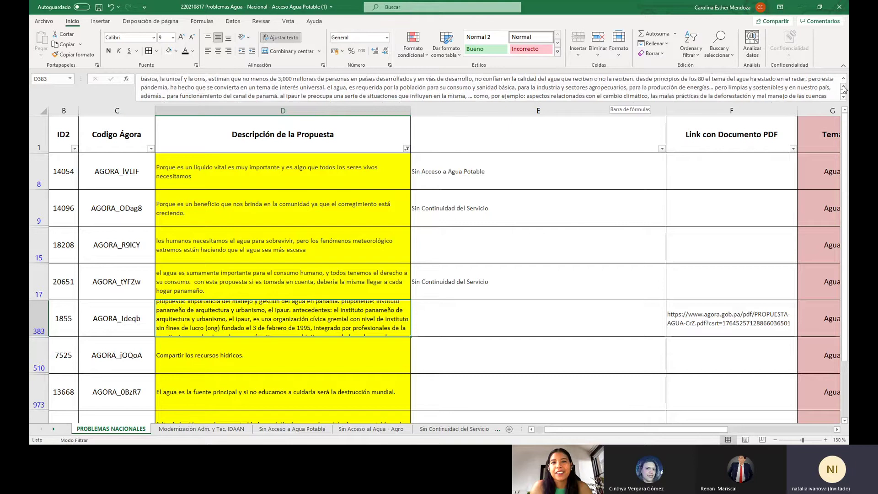
pyautogui.scroll(1, 844, 89)
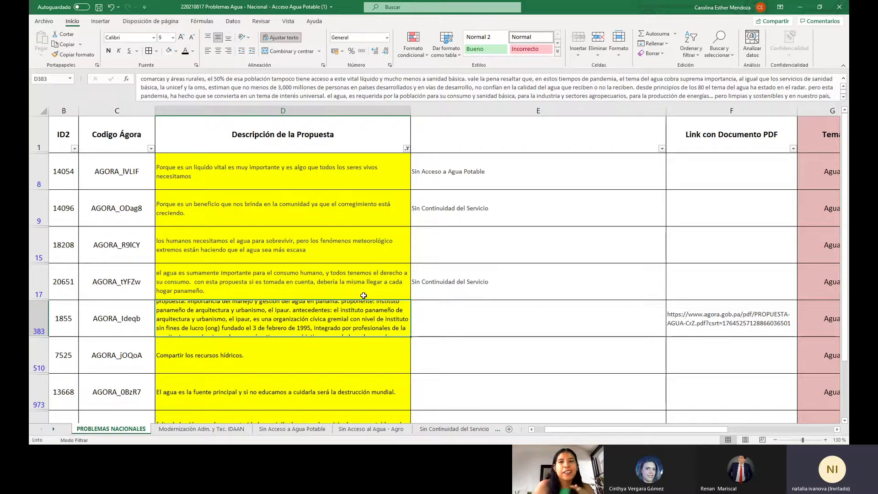
pyautogui.click(843, 98)
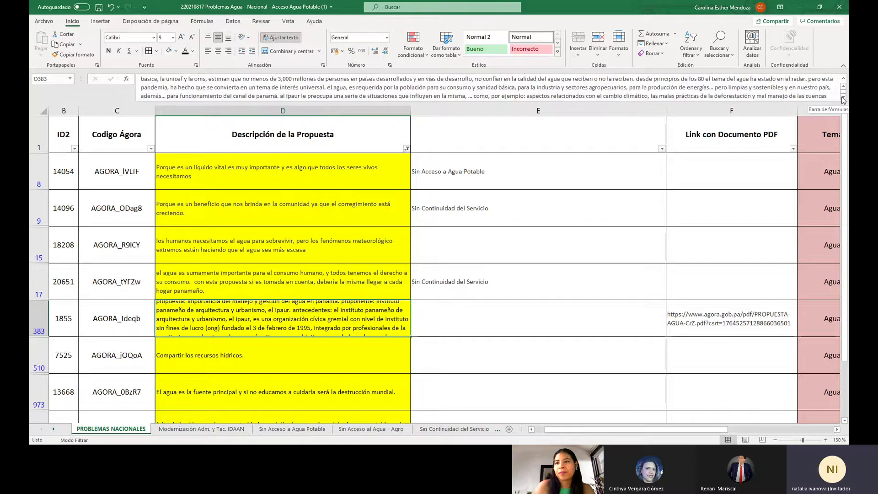
pyautogui.click(843, 98)
pyautogui.click(844, 98)
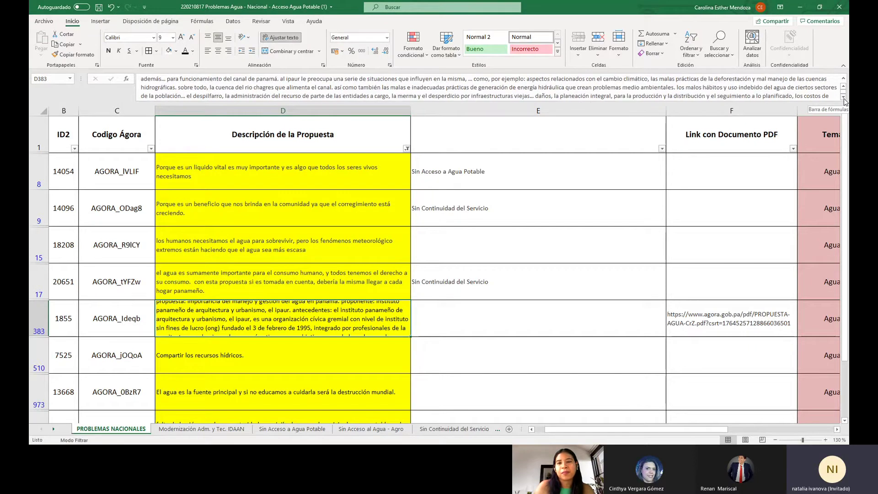
pyautogui.click(844, 98)
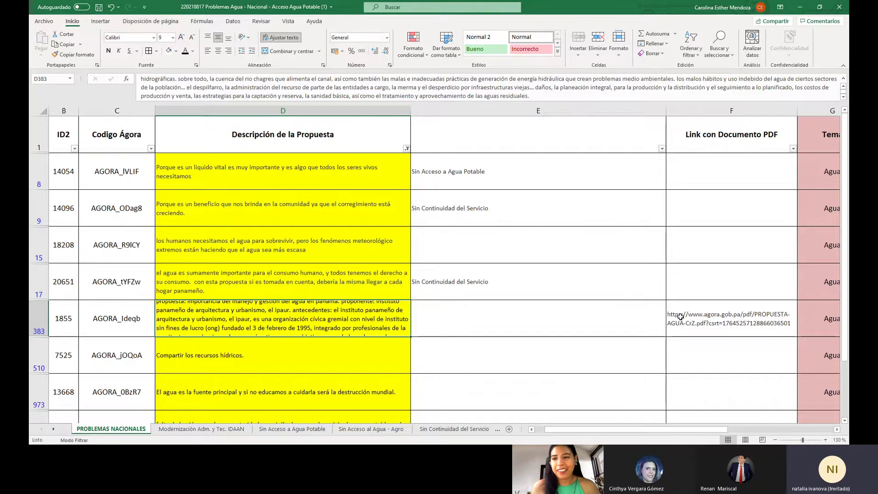
# Turn the PDF address in F383 into an active hyperlink and open the linked proposal document.
pyautogui.click(710, 321)
pyautogui.click(387, 79)
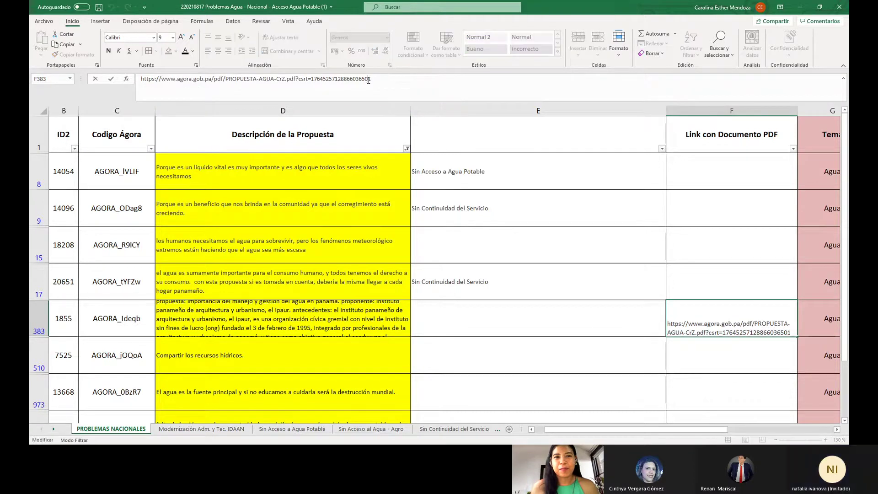
pyautogui.press('Return')
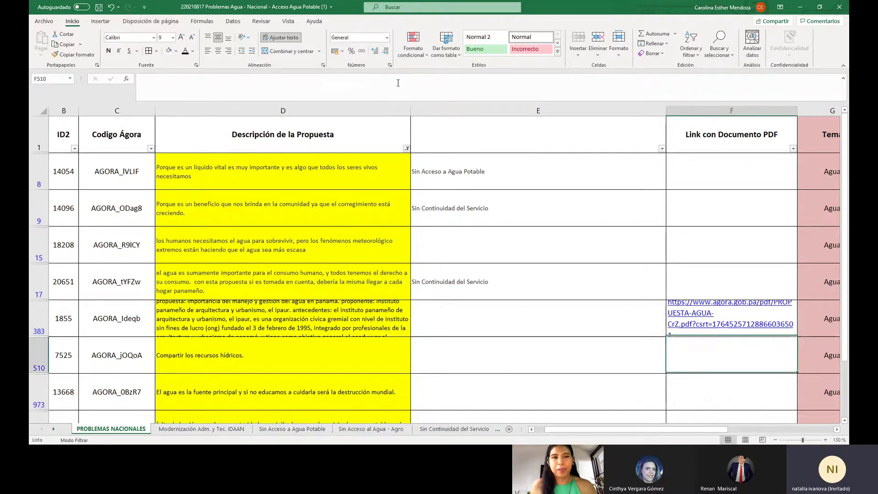
pyautogui.click(682, 307)
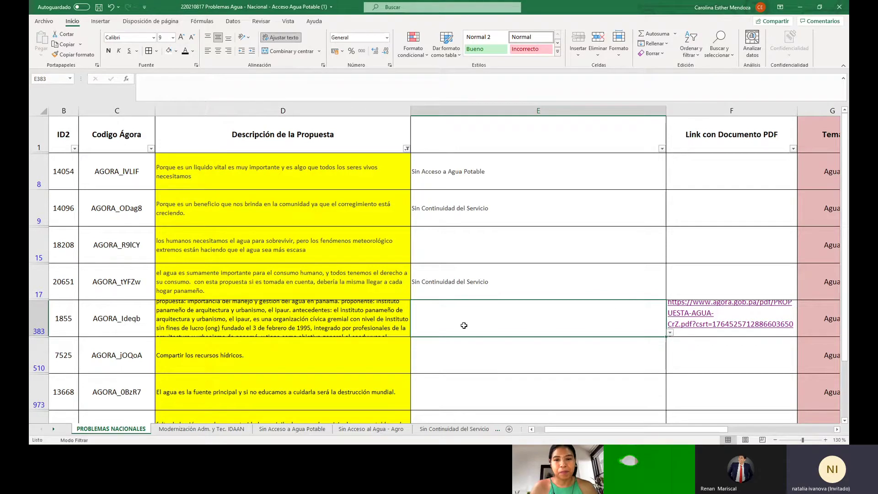
pyautogui.press('Left')
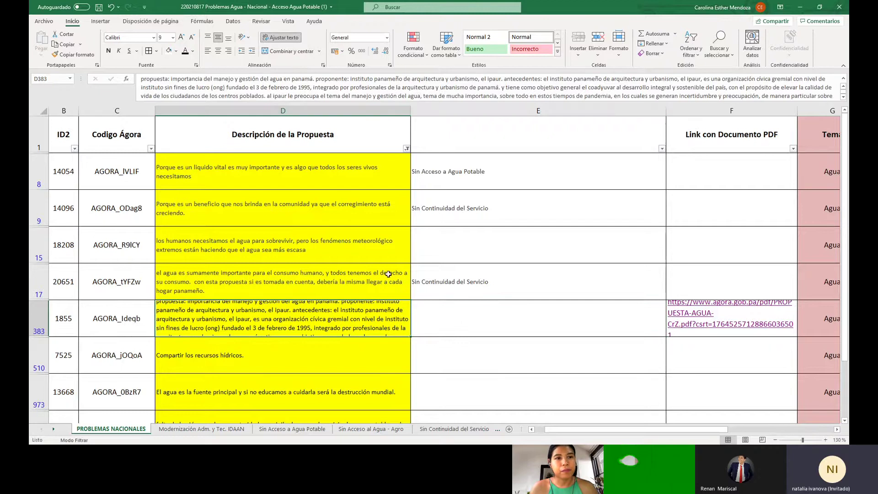
pyautogui.click(176, 51)
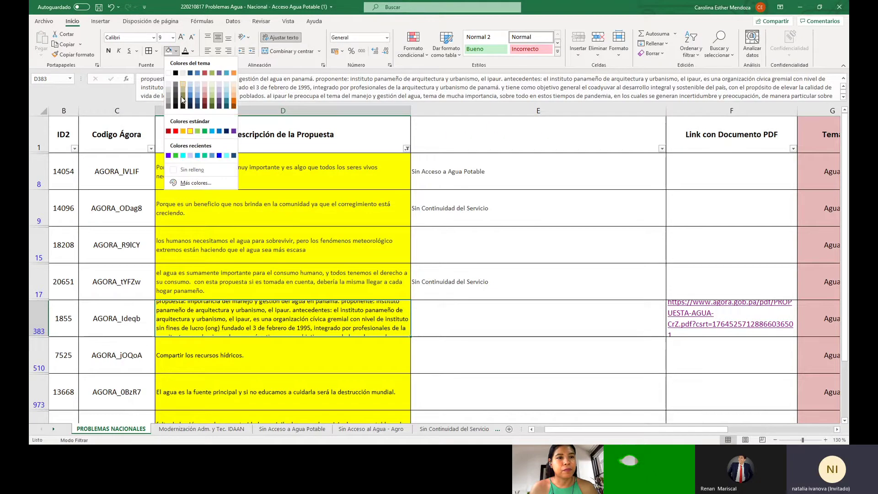
pyautogui.press('Escape')
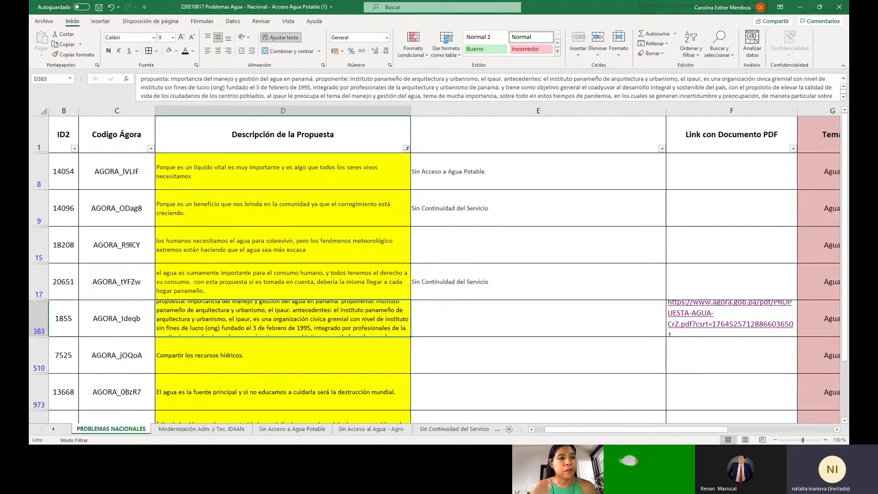
# Delete row 383, the AGORA_Ideqb proposal, from the PROBLEMAS NACIONALES sheet and undo the deletion.
pyautogui.click(40, 319)
pyautogui.rightClick(42, 320)
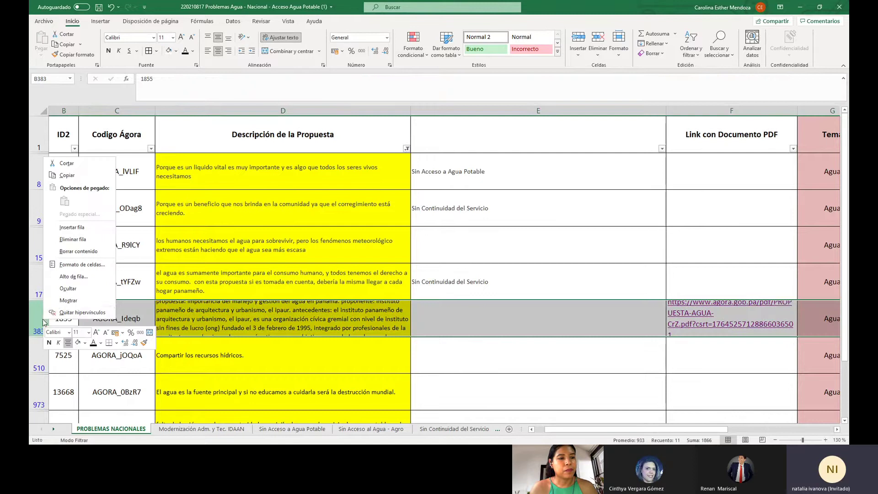
pyautogui.click(72, 239)
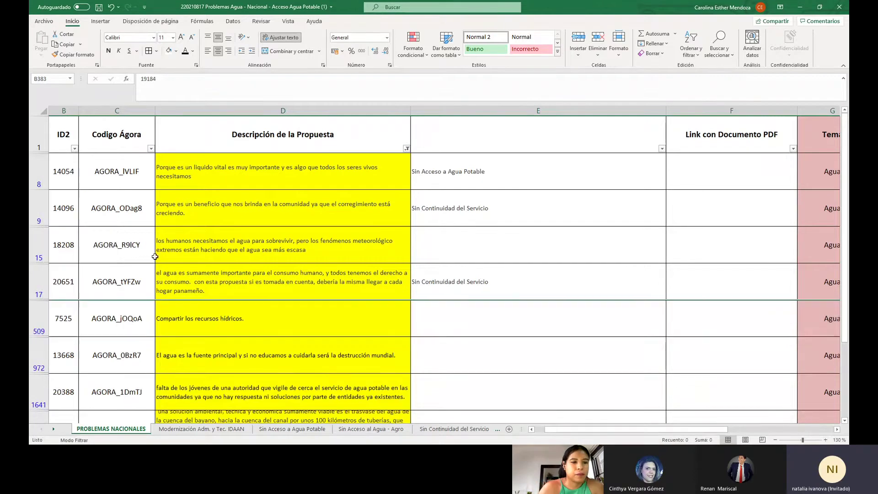
pyautogui.click(111, 7)
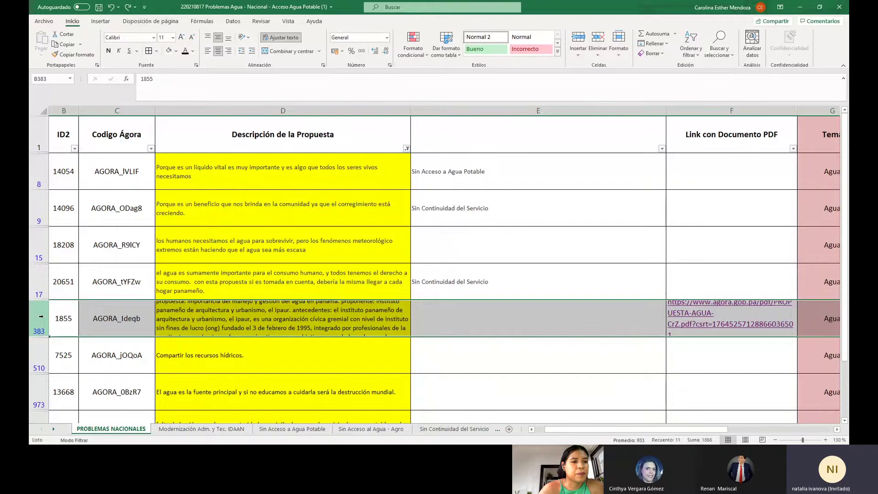
# Cut row 383 (AGORA_Ideqb) from PROBLEMAS NACIONALES and paste it into row 56 of the OTROS sheet.
pyautogui.rightClick(40, 316)
pyautogui.click(78, 177)
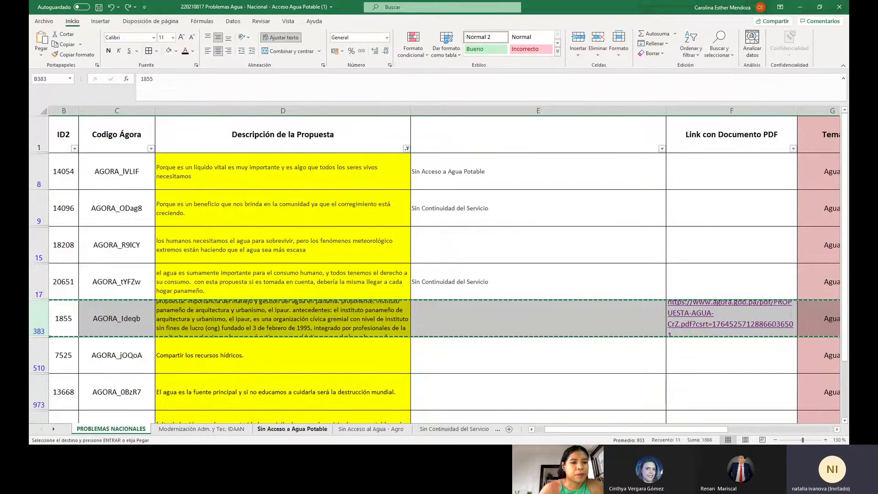
pyautogui.click(53, 428)
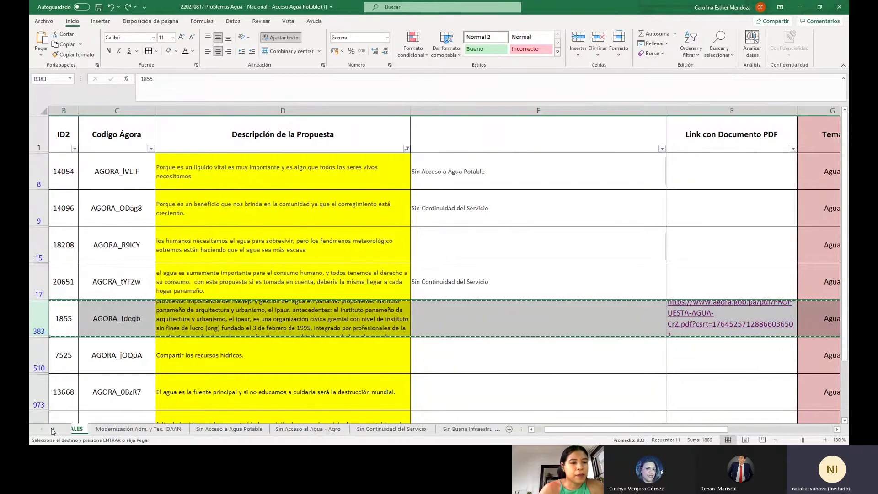
pyautogui.click(53, 430)
pyautogui.click(53, 429)
pyautogui.click(313, 429)
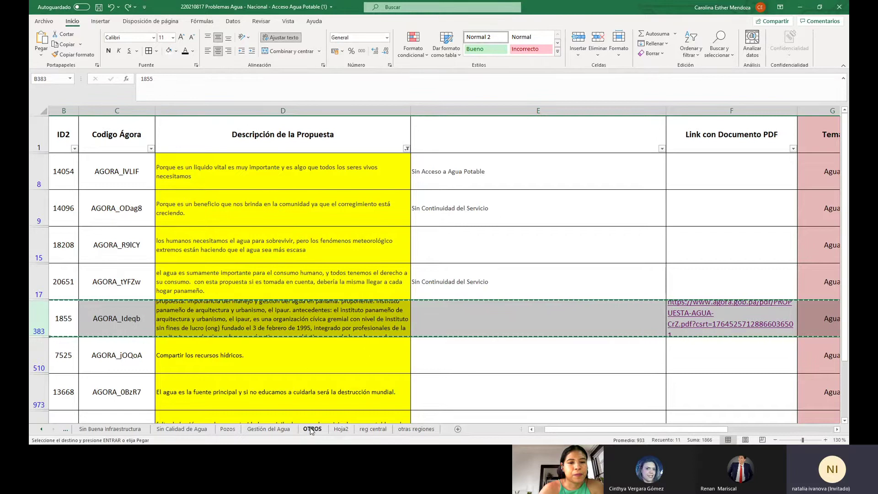
pyautogui.click(37, 372)
pyautogui.rightClick(37, 373)
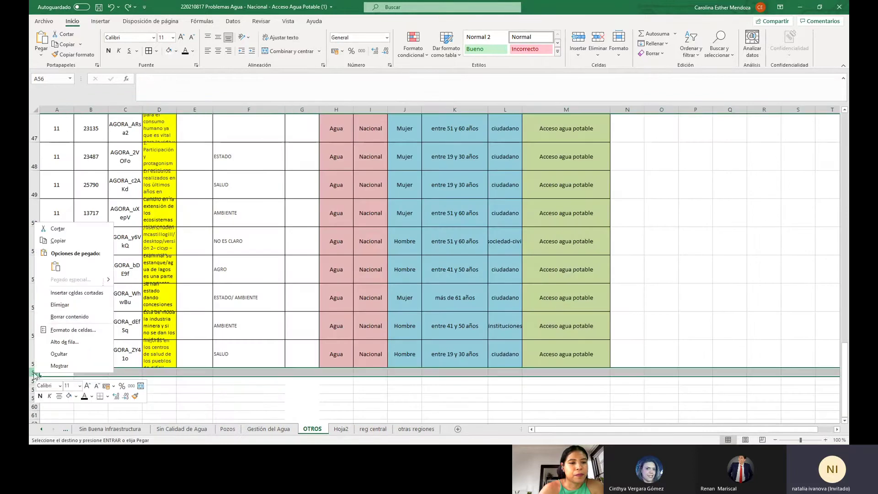
pyautogui.click(55, 269)
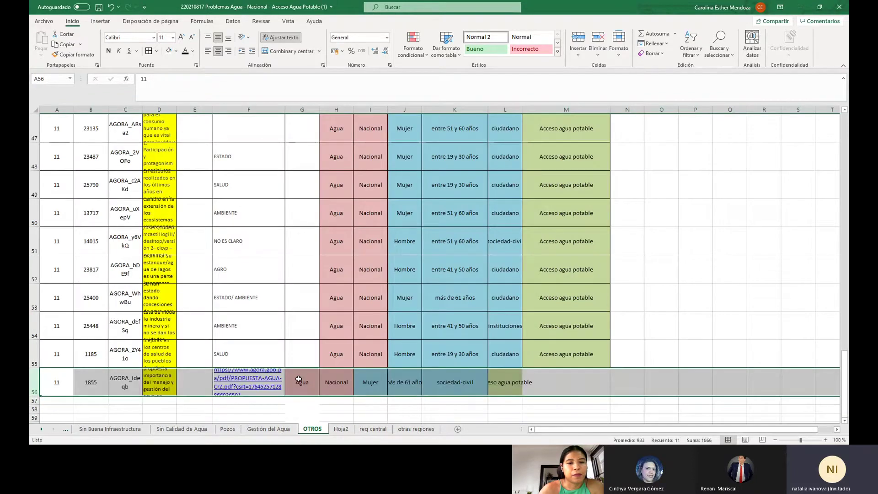
# Move the pasted values from G56:L56 into H56:M56 to match the columns above, and add borders to G55:G56.
pyautogui.moveTo(300, 382); pyautogui.dragTo(512, 388)
pyautogui.rightClick(512, 384)
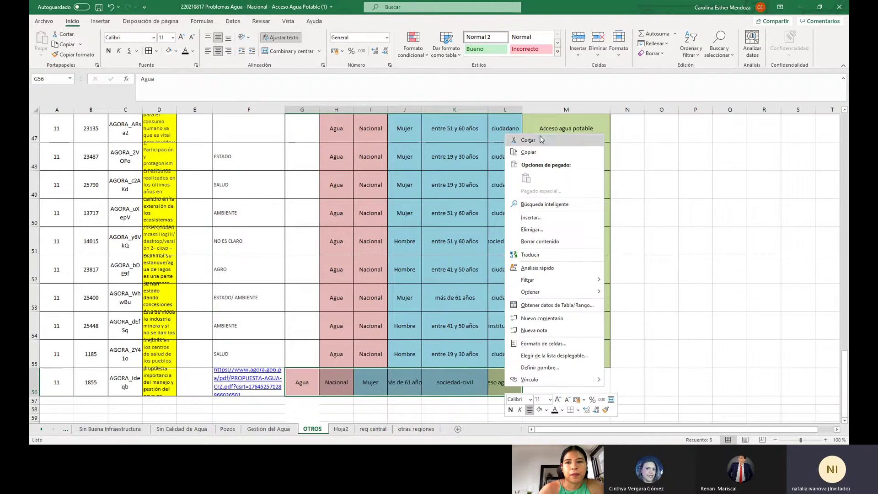
pyautogui.click(539, 144)
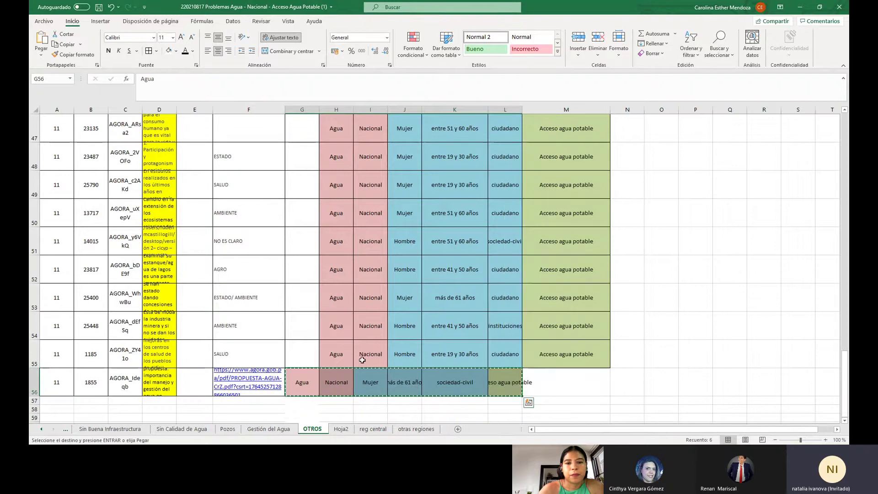
pyautogui.moveTo(336, 382); pyautogui.dragTo(568, 383)
pyautogui.rightClick(570, 385)
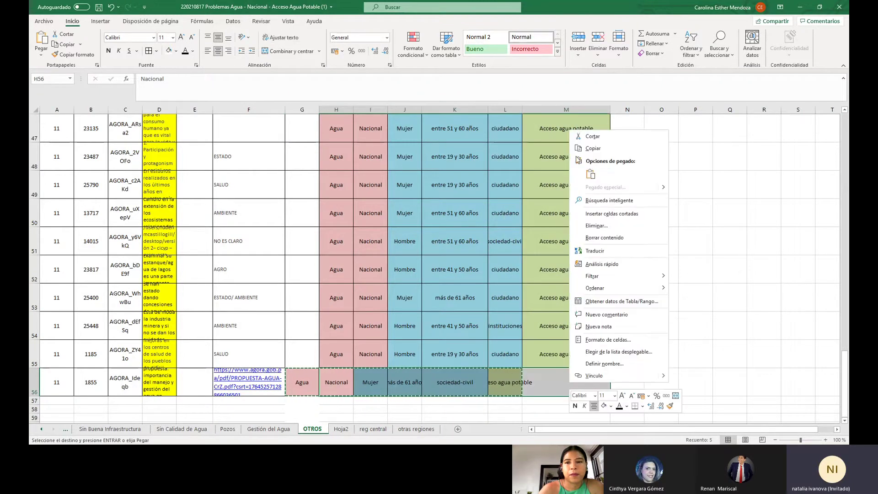
pyautogui.click(590, 173)
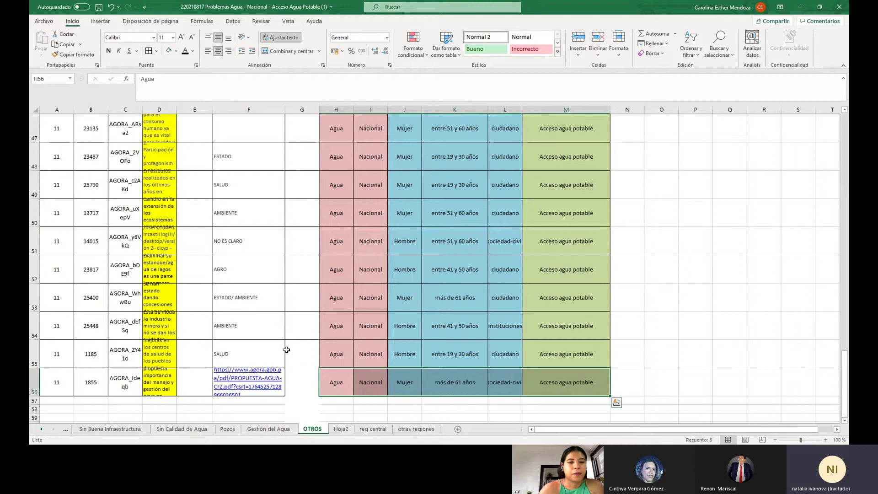
pyautogui.moveTo(286, 350); pyautogui.dragTo(302, 381)
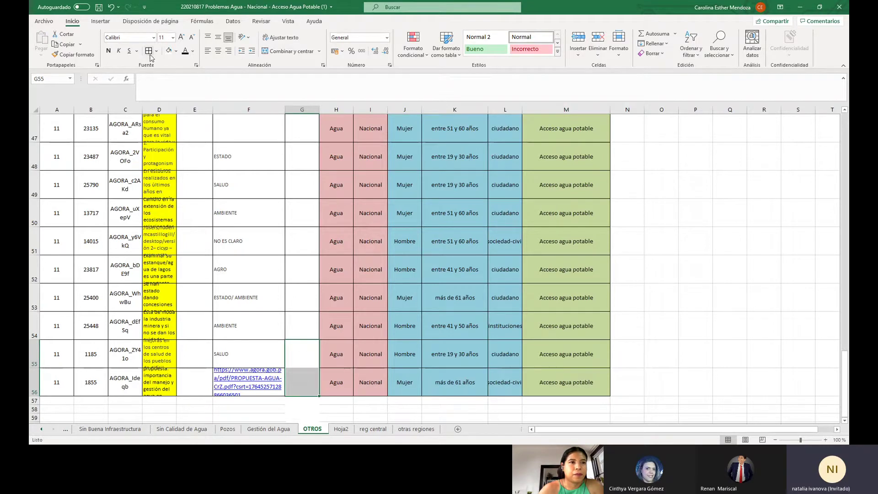
# Return to the PROBLEMAS NACIONALES sheet and delete the emptied row 383.
pyautogui.click(41, 429)
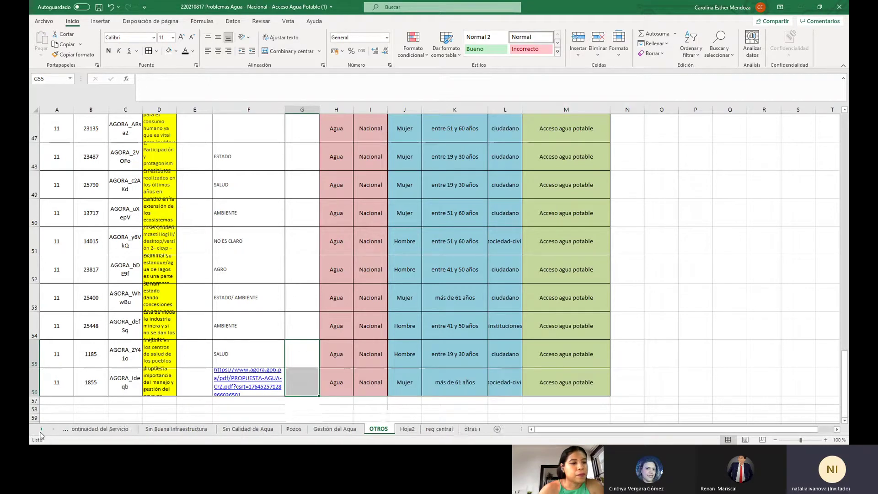
pyautogui.click(41, 430)
pyautogui.click(41, 429)
pyautogui.click(111, 428)
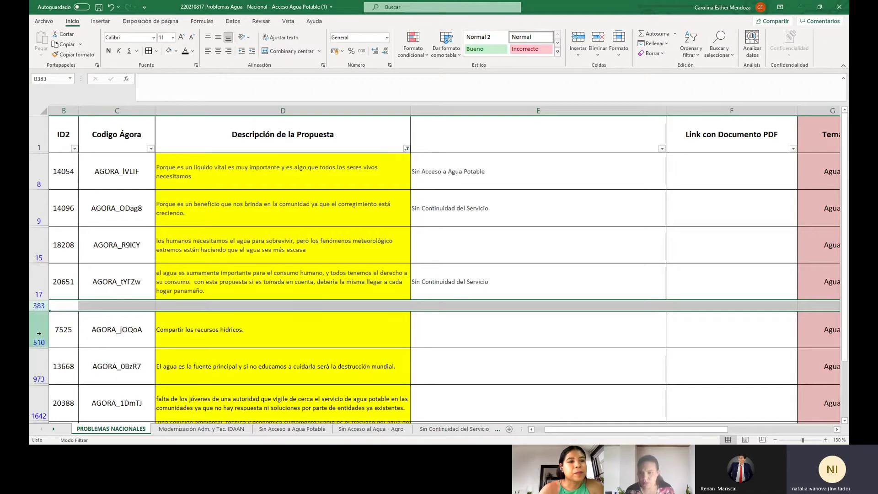
pyautogui.rightClick(38, 305)
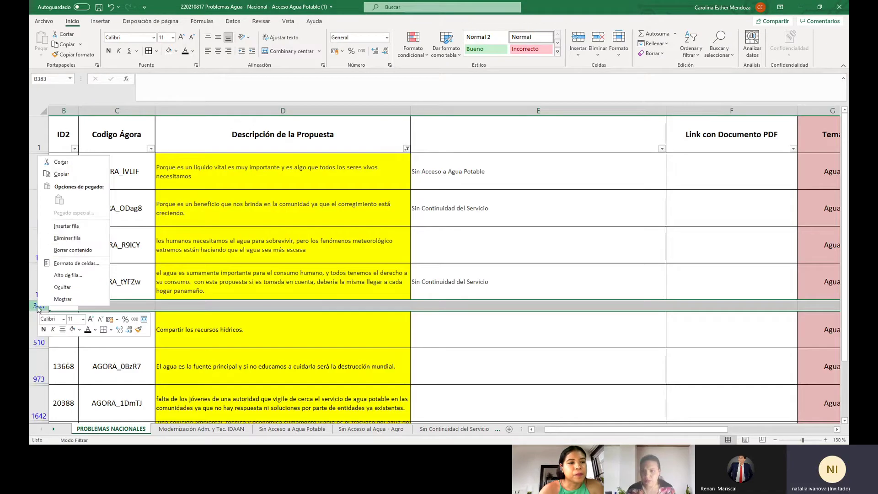
pyautogui.click(69, 287)
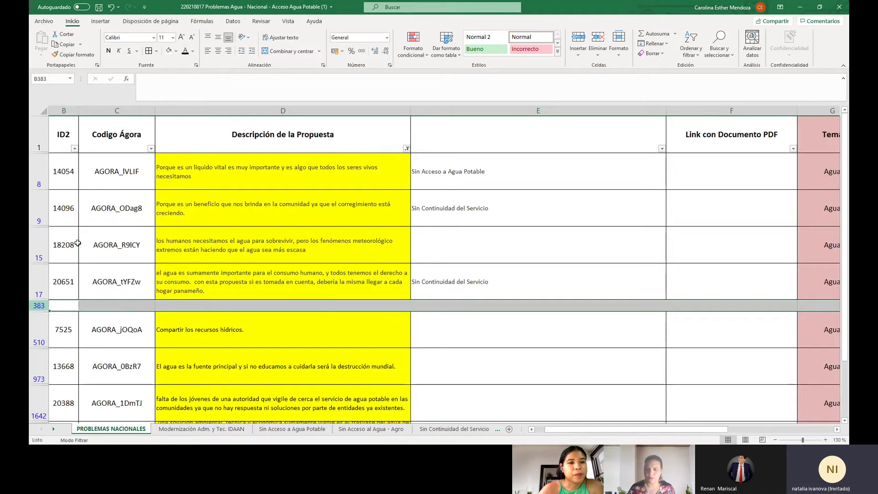
pyautogui.click(339, 316)
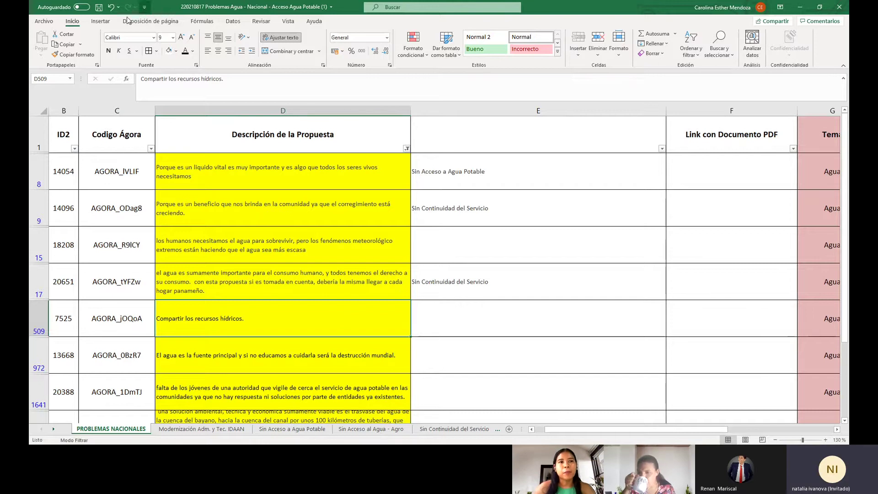
# Undo the row 383 deletion, the edits in row 56 of OTROS and the transfer of the AGORA_Ideqb row.
pyautogui.click(111, 7)
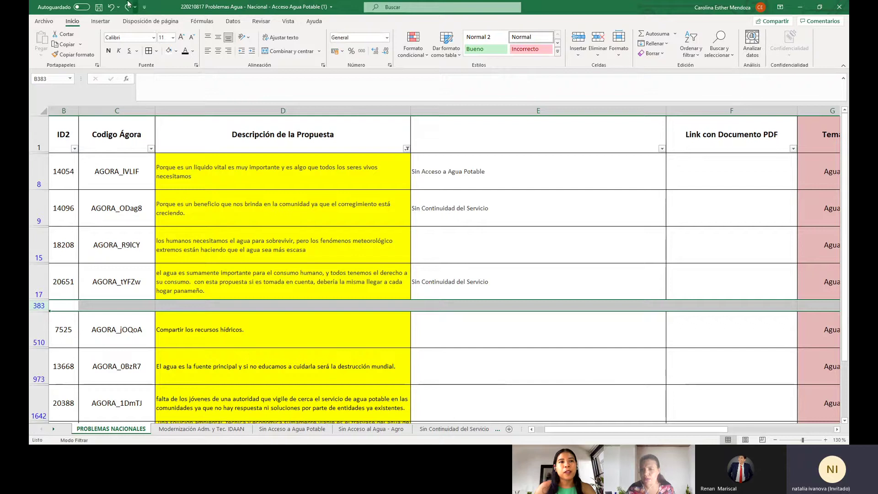
pyautogui.click(111, 7)
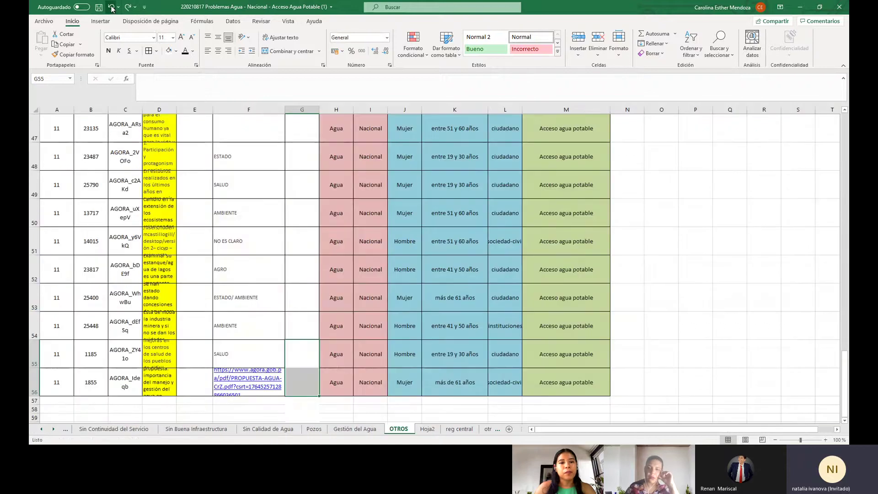
pyautogui.click(111, 7)
pyautogui.click(110, 7)
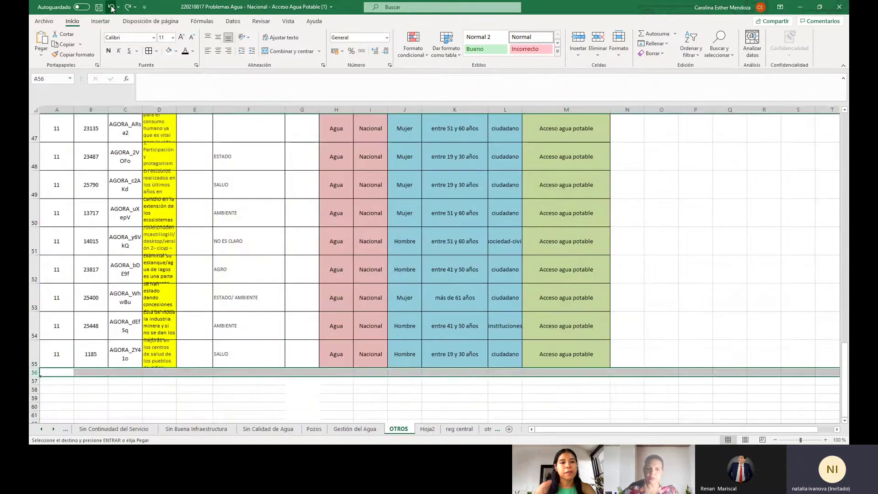
pyautogui.click(111, 6)
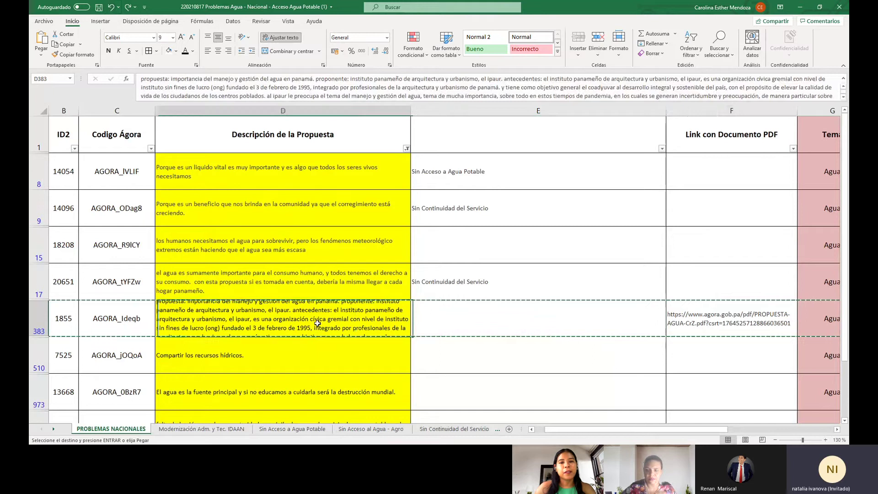
# Copy row 383 (AGORA_Ideqb) from PROBLEMAS NACIONALES and paste it into row 56 of the OTROS sheet.
pyautogui.click(453, 321)
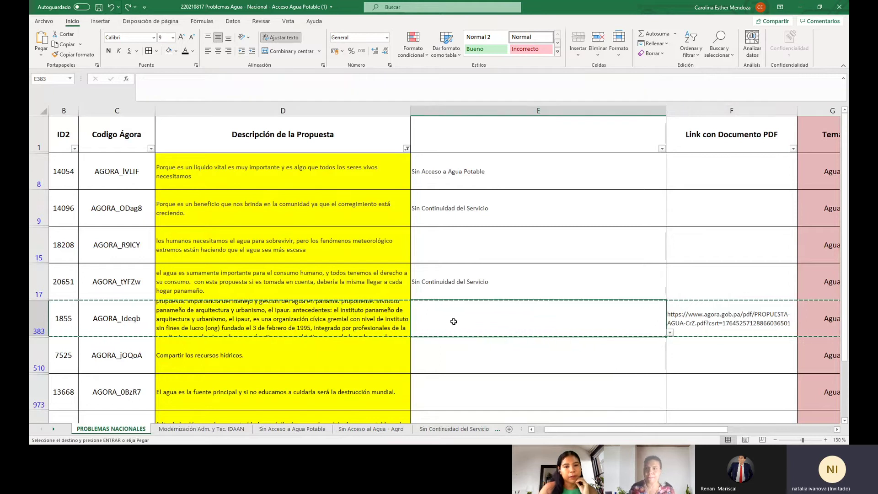
pyautogui.click(386, 313)
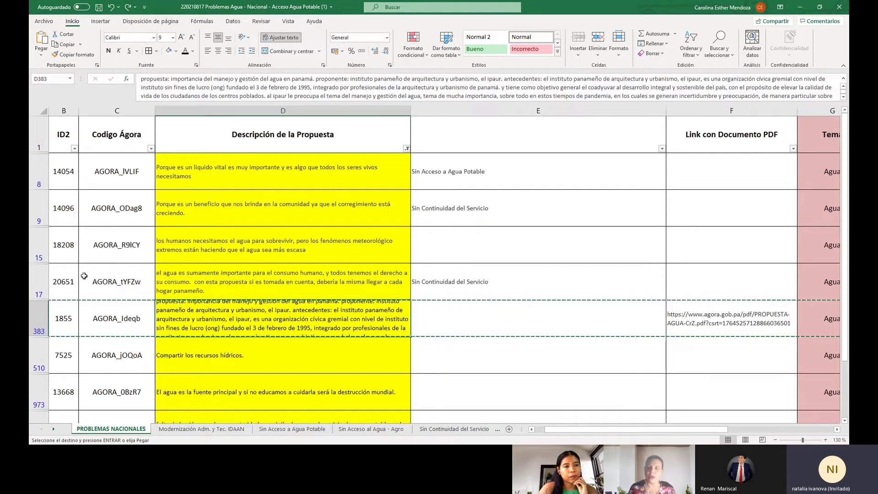
pyautogui.click(39, 320)
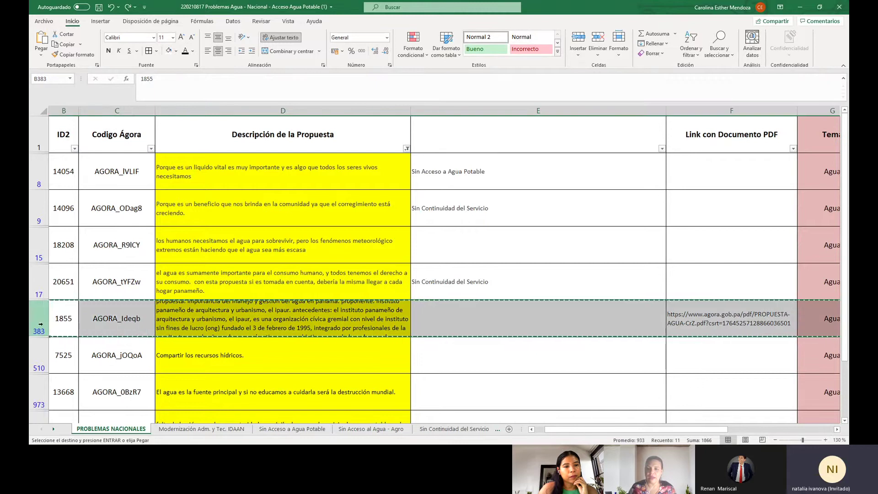
pyautogui.rightClick(40, 322)
pyautogui.press('Escape')
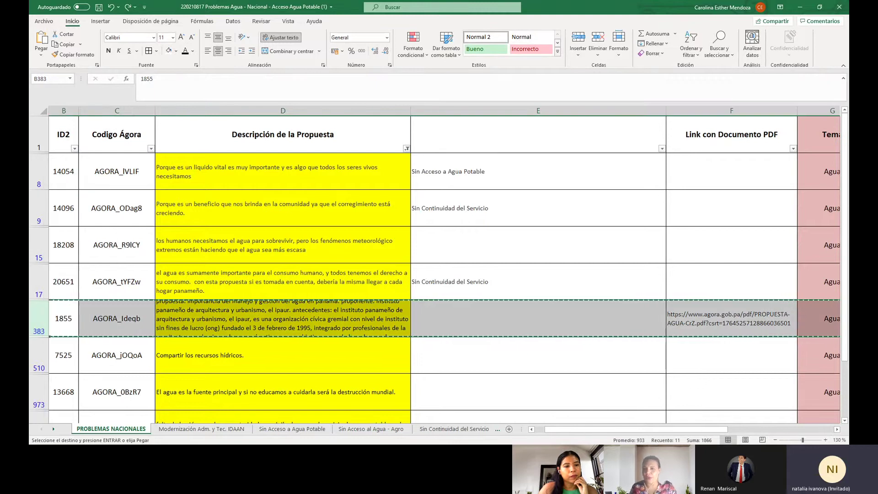
pyautogui.click(54, 428)
pyautogui.click(54, 429)
pyautogui.click(53, 428)
pyautogui.click(53, 429)
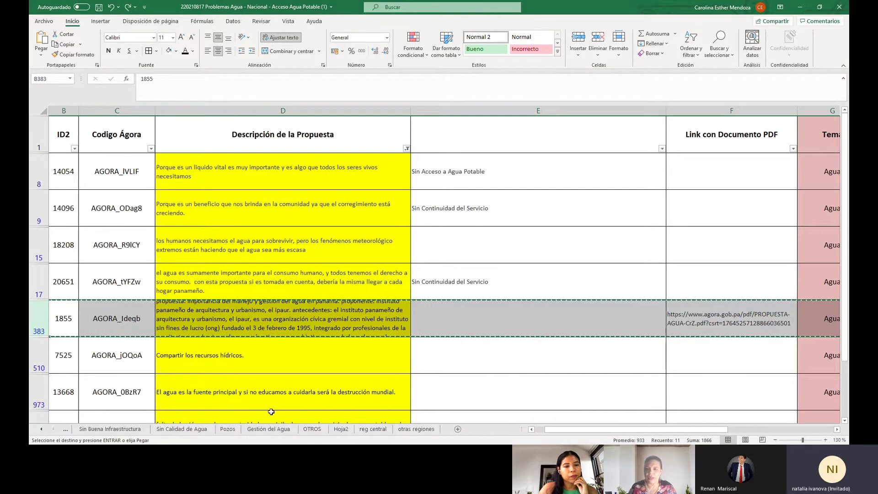
pyautogui.click(313, 429)
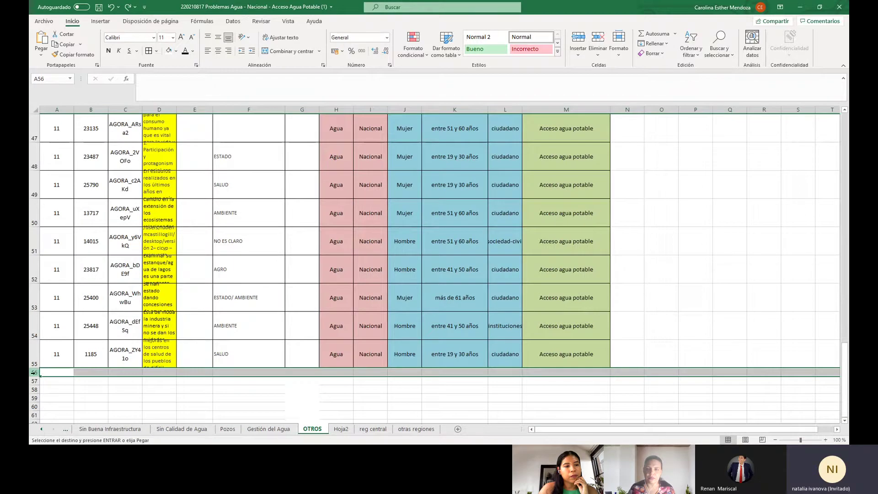
pyautogui.rightClick(35, 372)
pyautogui.click(57, 267)
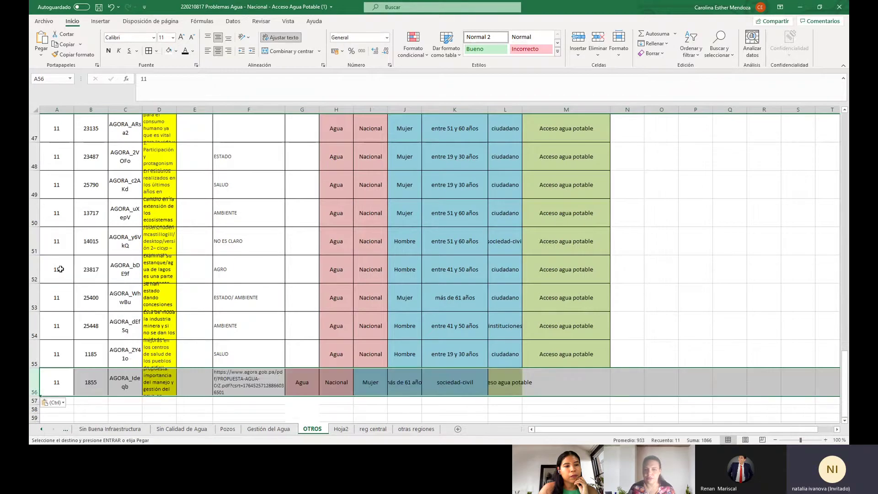
# Cut the misaligned values in G56:L56, paste them into H56:M56, and select cells G55:G56.
pyautogui.click(243, 387)
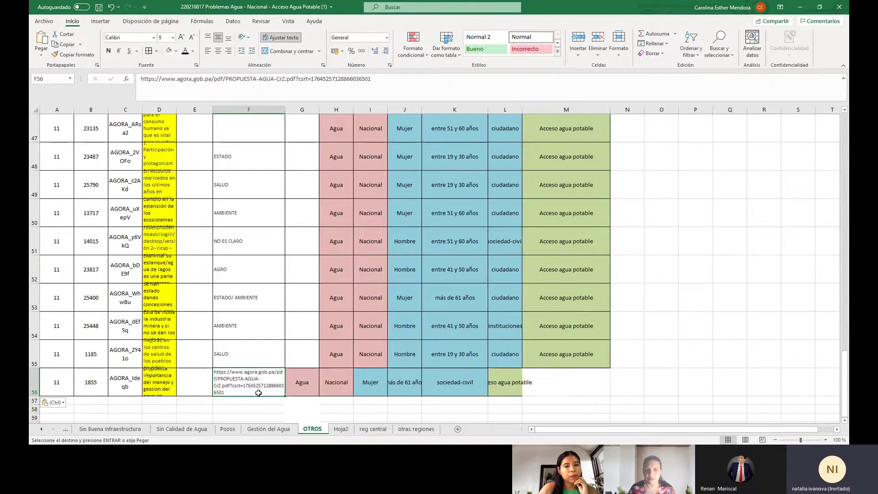
pyautogui.moveTo(311, 383); pyautogui.dragTo(507, 383)
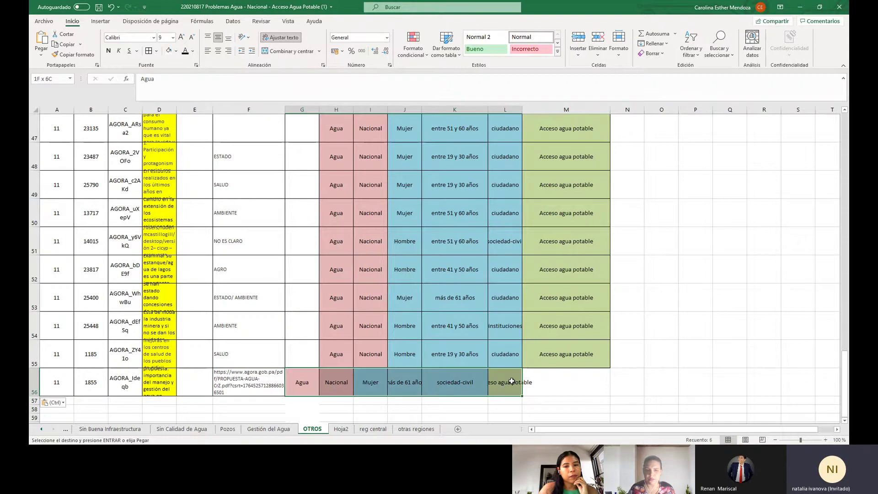
pyautogui.rightClick(509, 384)
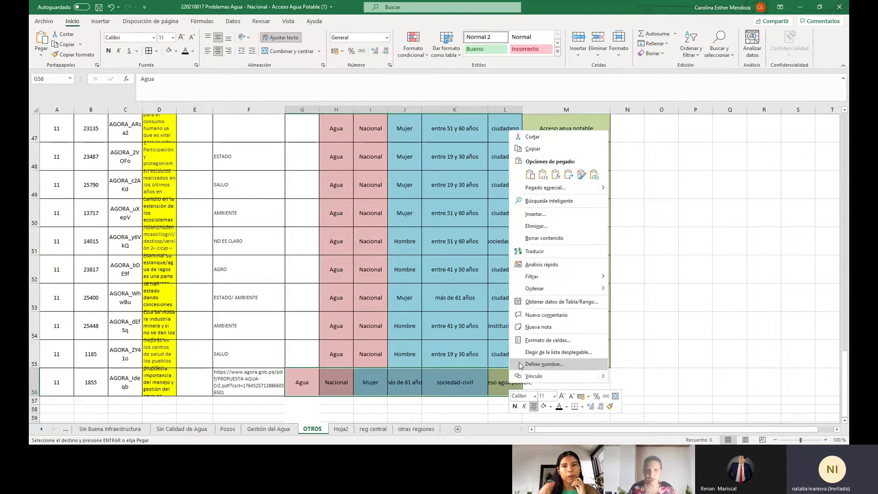
pyautogui.click(531, 136)
pyautogui.moveTo(349, 375); pyautogui.dragTo(569, 384)
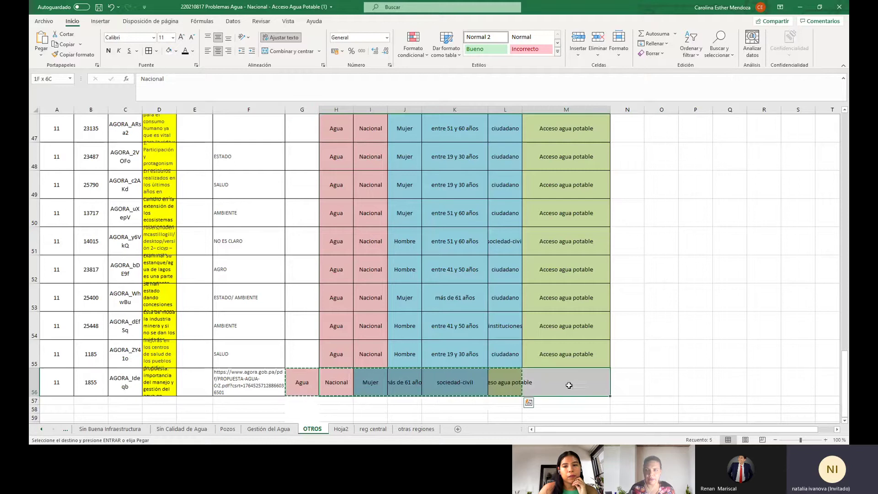
pyautogui.rightClick(569, 384)
pyautogui.click(591, 177)
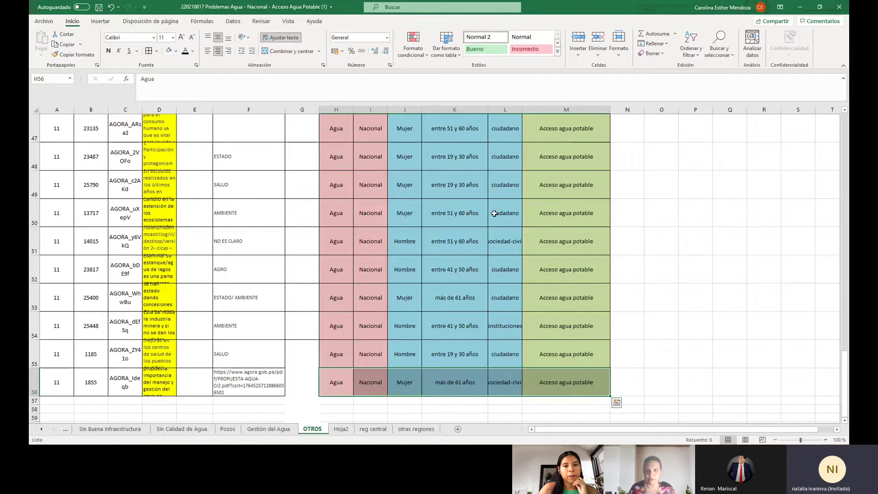
pyautogui.moveTo(304, 347); pyautogui.dragTo(300, 389)
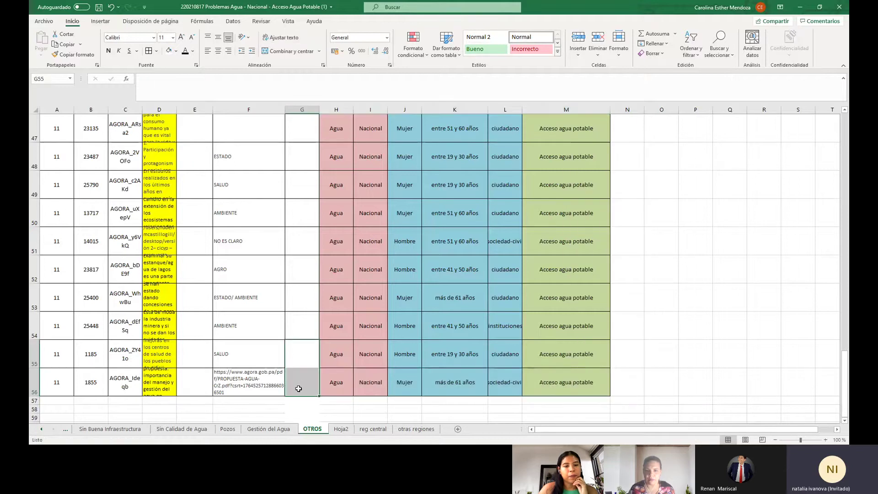
# Copy the PDF link from cell F56 of the OTROS sheet into G56.
pyautogui.click(251, 384)
pyautogui.rightClick(251, 388)
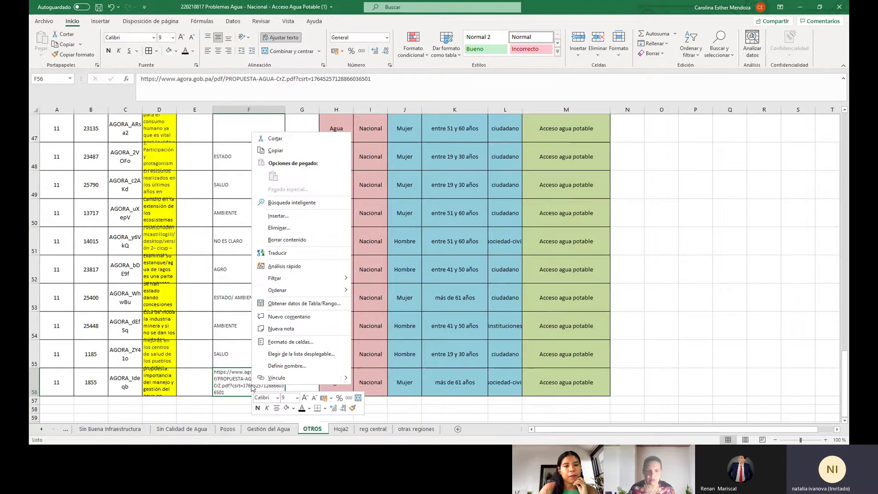
pyautogui.click(276, 138)
pyautogui.click(305, 384)
pyautogui.rightClick(306, 384)
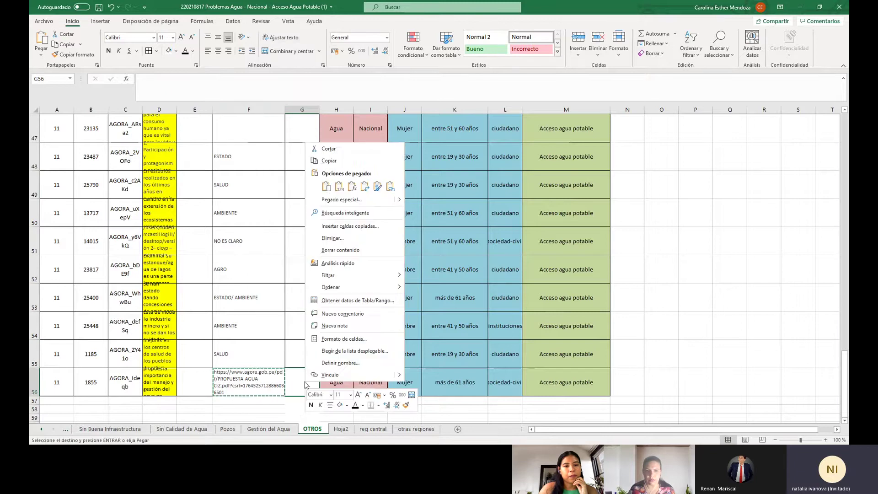
pyautogui.click(326, 186)
# Replace the contents of cell F56 with INFRAESTRUCTURA/ AMBIENTE.
pyautogui.click(259, 382)
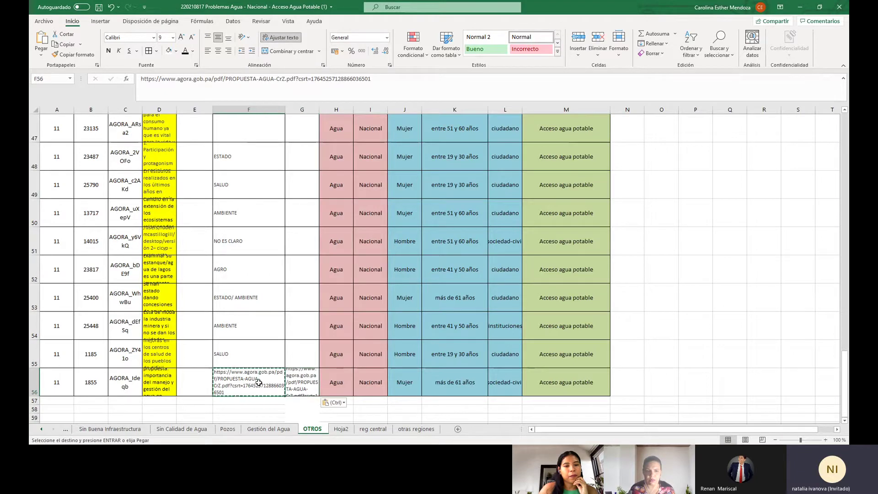
pyautogui.press('BackSpace')
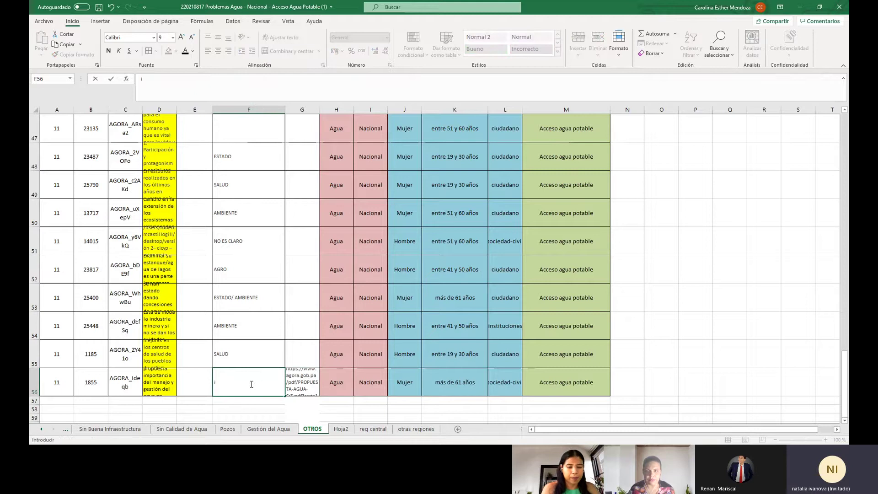
pyautogui.write('INFRAES')
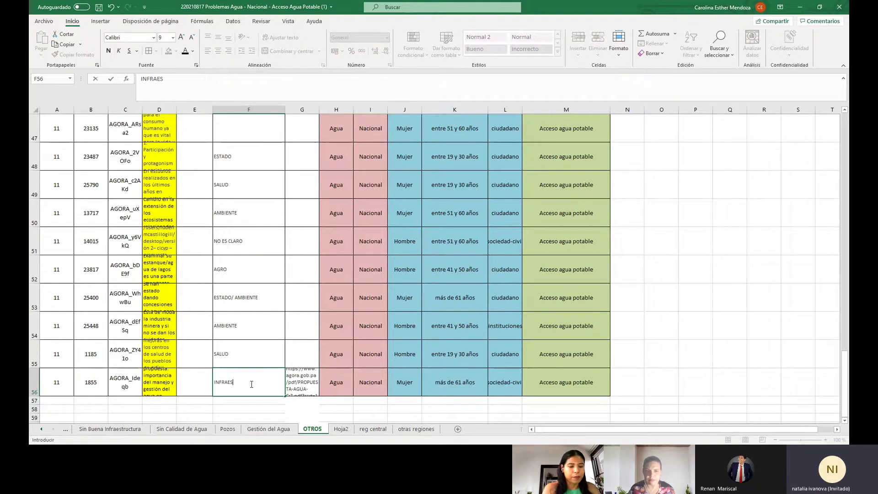
pyautogui.write('TRUCTURA')
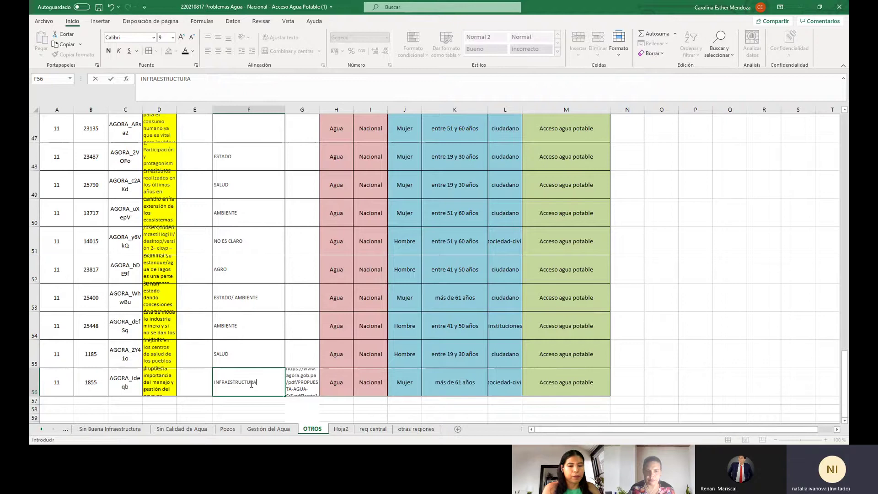
pyautogui.write('/ AMBIENTE')
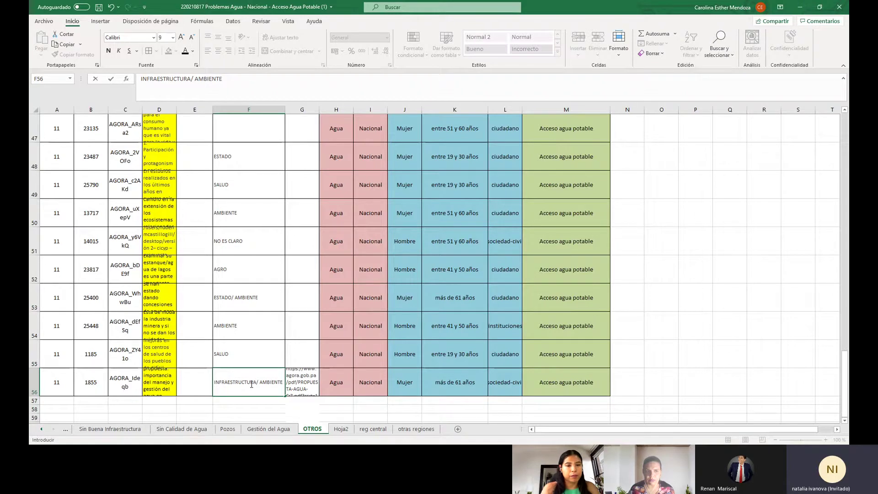
pyautogui.click(391, 377)
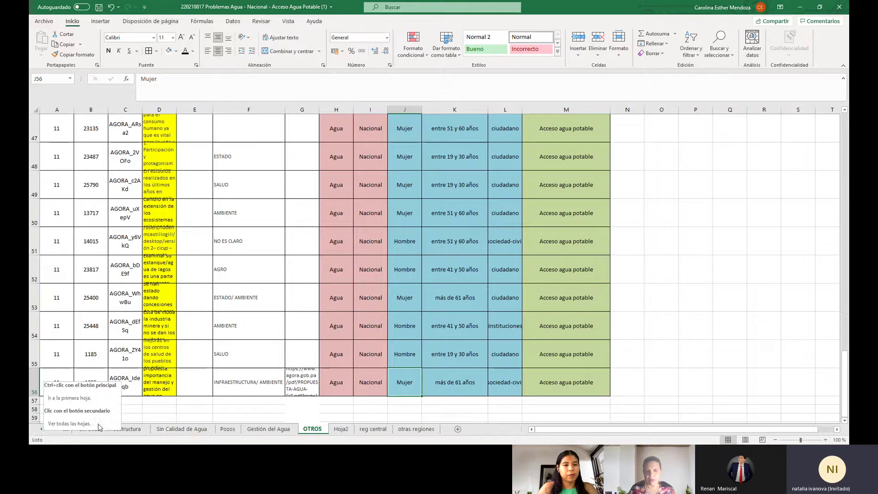
pyautogui.click(222, 388)
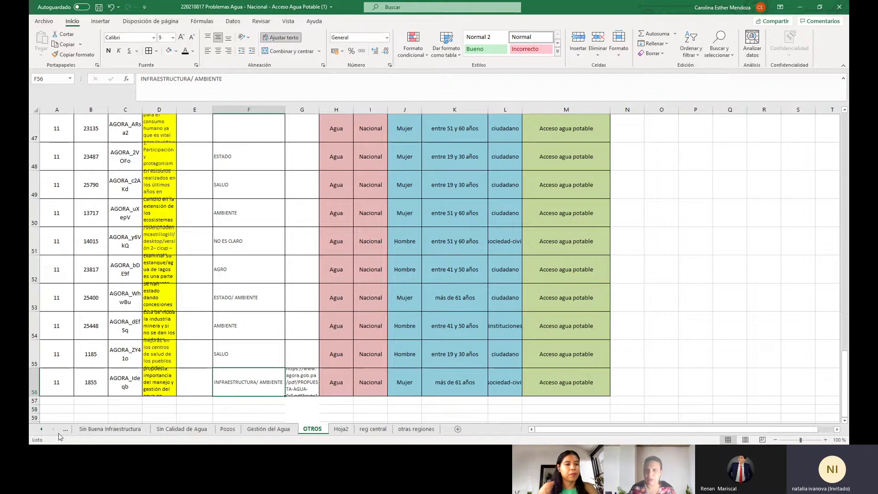
# Return to the PROBLEMAS NACIONALES sheet and delete row 383 (AGORA_Ideqb).
pyautogui.click(41, 429)
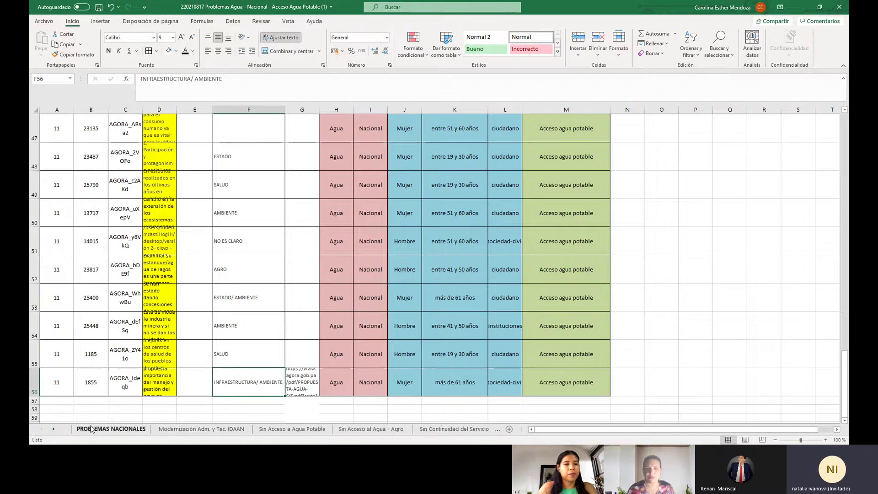
pyautogui.click(91, 429)
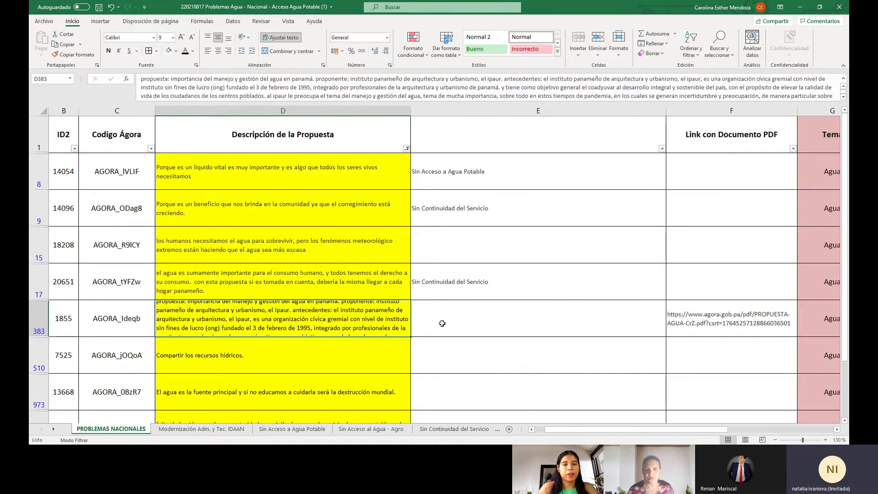
pyautogui.rightClick(39, 323)
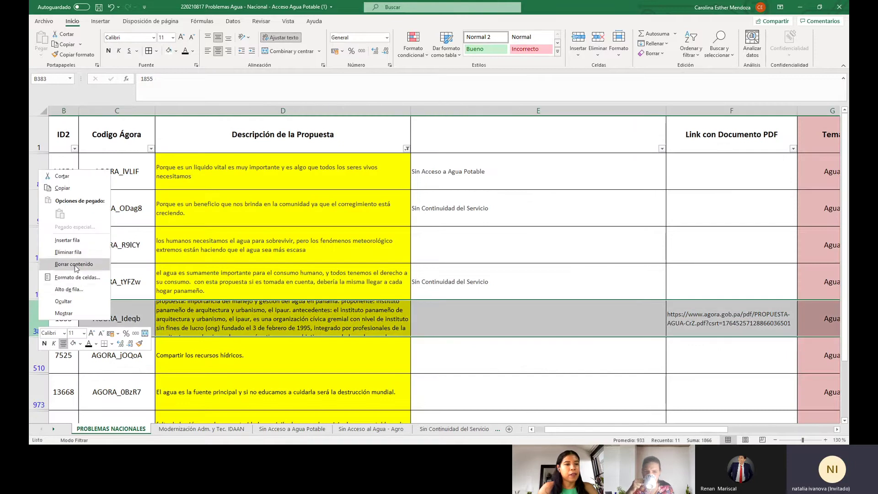
pyautogui.click(68, 252)
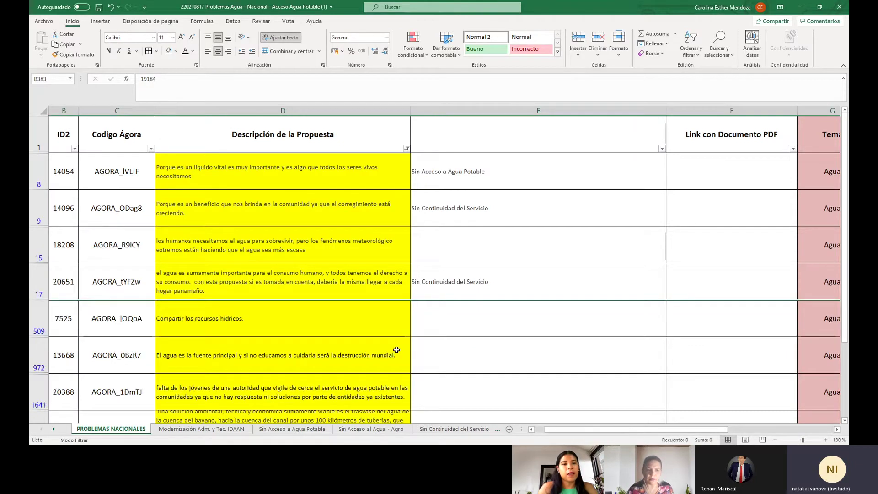
pyautogui.click(362, 333)
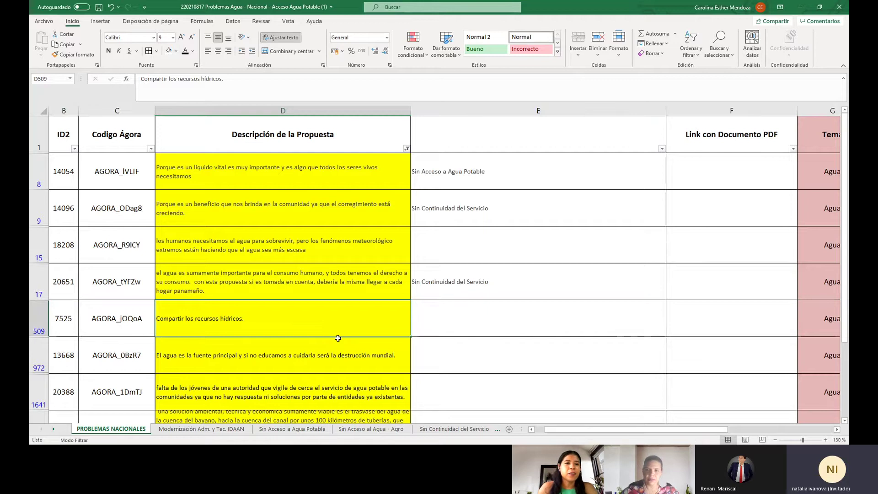
# Cut row 509 (AGORA_jOQoA) from PROBLEMAS NACIONALES and paste it into row 57 of the OTROS sheet.
pyautogui.click(40, 325)
pyautogui.rightClick(40, 325)
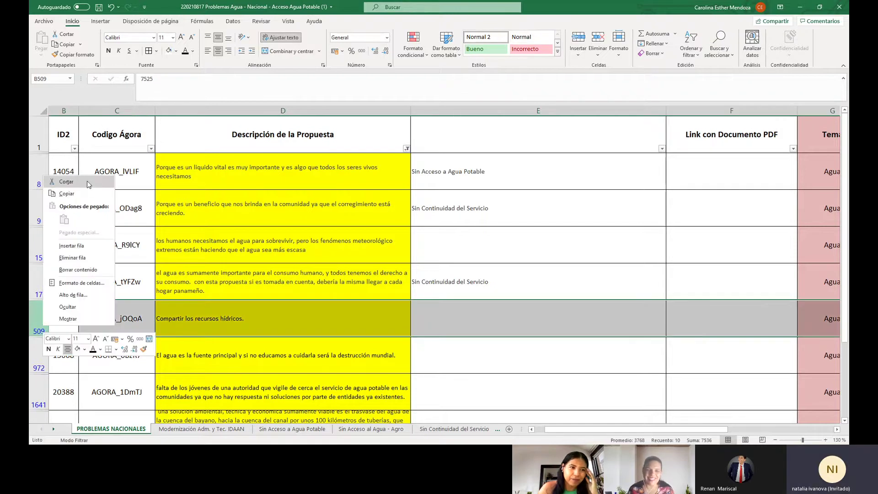
pyautogui.click(64, 193)
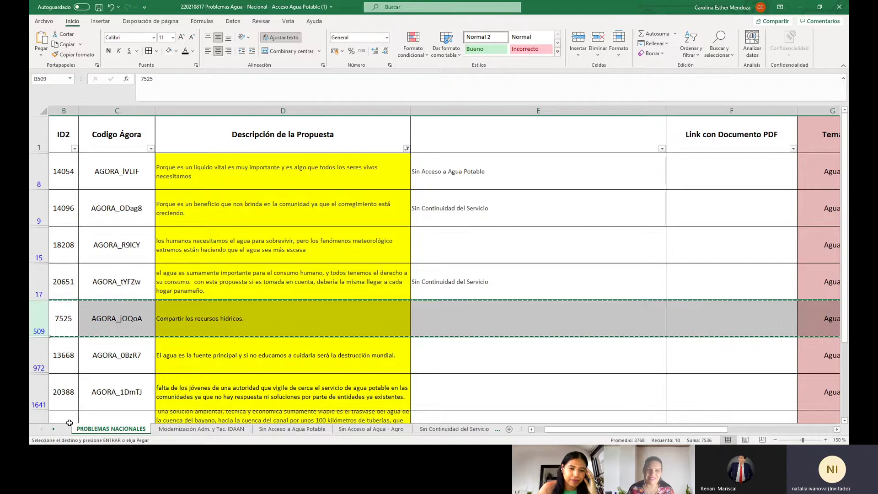
pyautogui.click(53, 429)
pyautogui.click(53, 428)
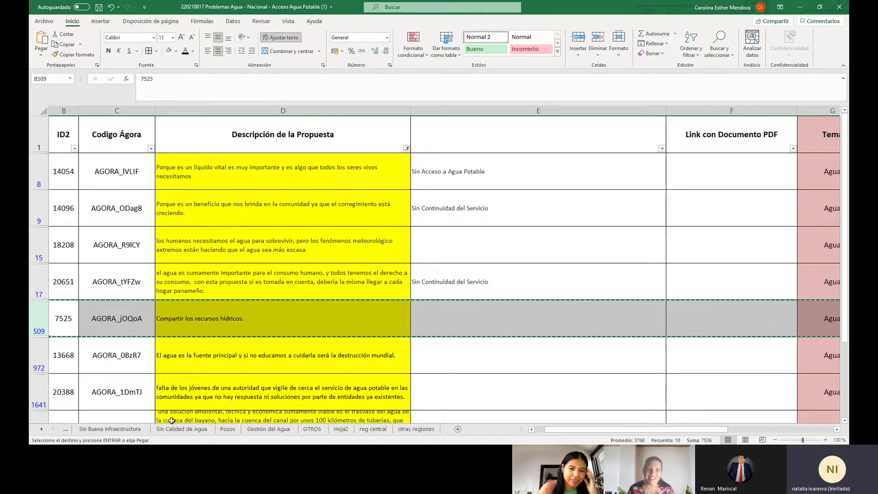
pyautogui.click(312, 429)
pyautogui.rightClick(51, 402)
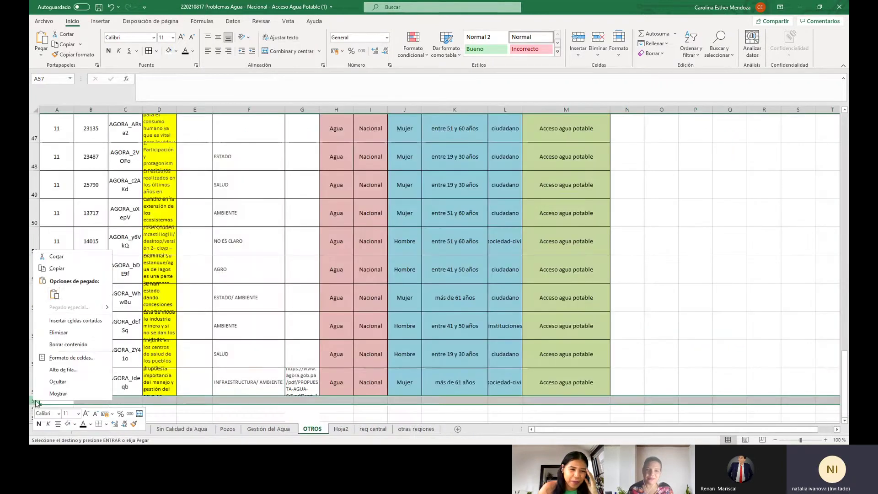
pyautogui.click(59, 303)
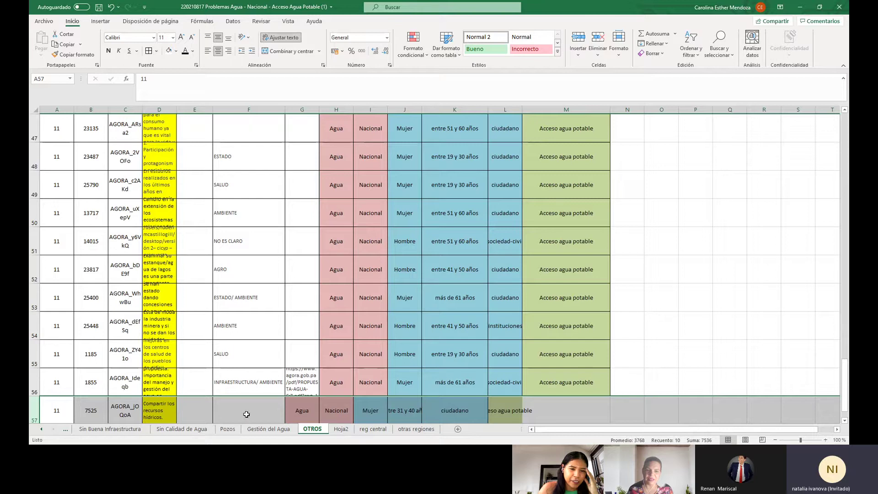
# Enter NO ES CLARO in F57 and move the misaligned values in G57:L57 to H57:M57.
pyautogui.click(246, 414)
pyautogui.write('NO ES CLARO')
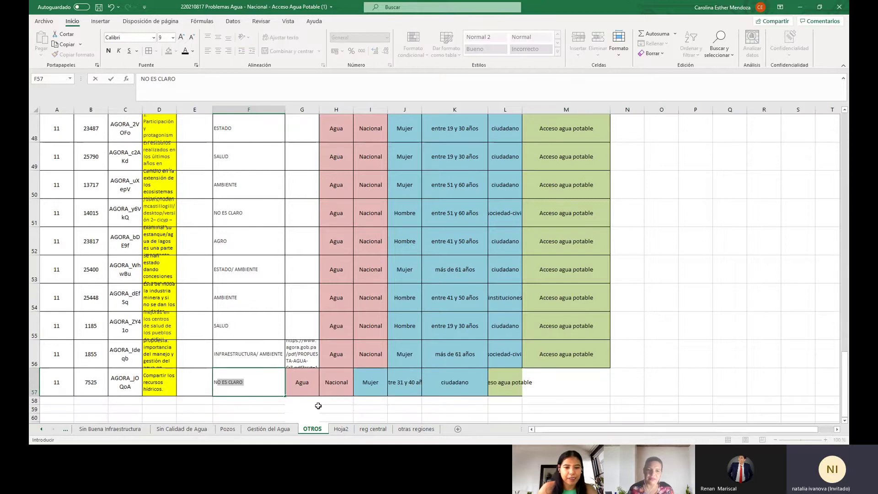
pyautogui.click(314, 388)
pyautogui.moveTo(297, 382); pyautogui.dragTo(558, 379)
pyautogui.rightClick(503, 385)
pyautogui.click(566, 133)
pyautogui.click(342, 382)
pyautogui.rightClick(558, 380)
pyautogui.click(580, 176)
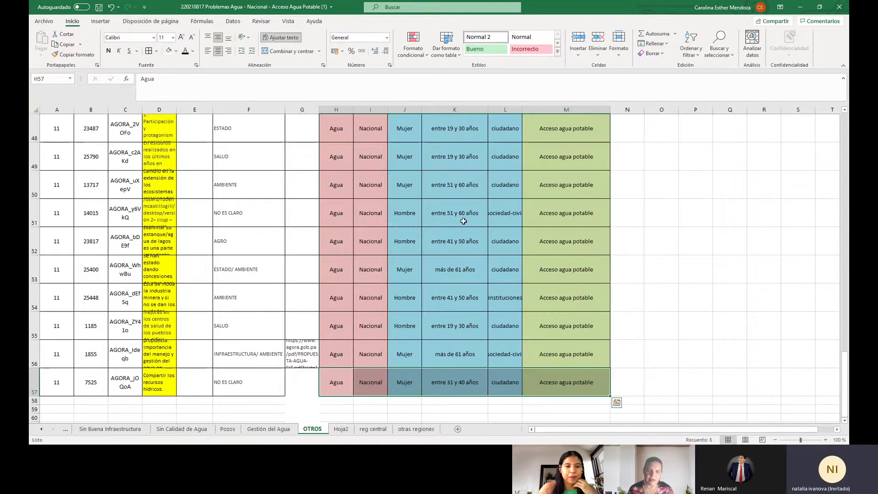
# Return to PROBLEMAS NACIONALES, delete the emptied row 509, and select the description of the AGORA_0BzR7 proposal.
pyautogui.click(41, 429)
pyautogui.click(41, 429)
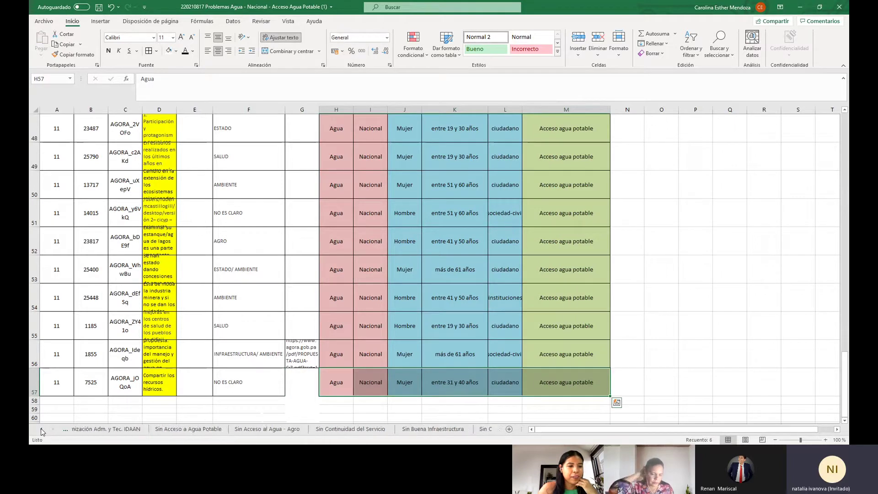
pyautogui.click(41, 429)
pyautogui.click(111, 429)
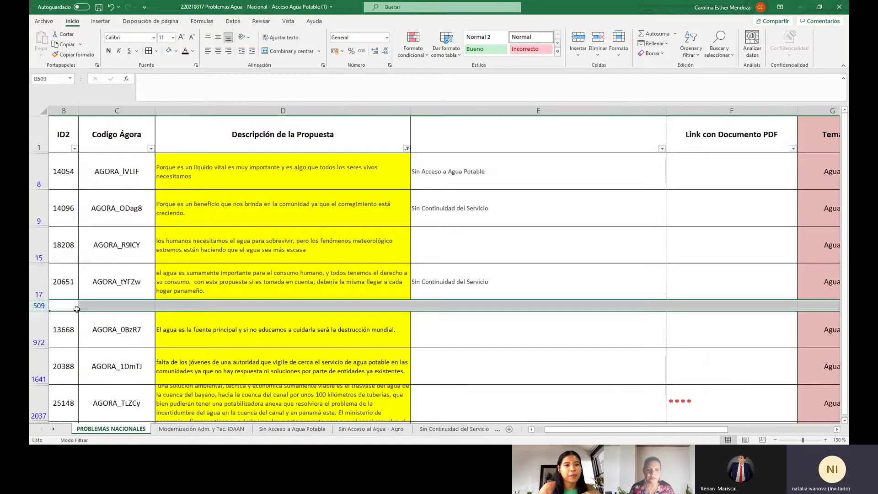
pyautogui.rightClick(40, 309)
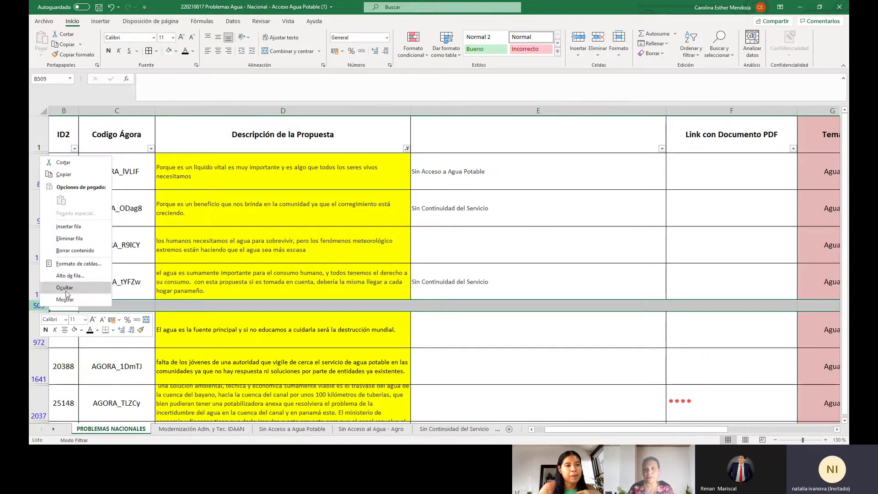
pyautogui.click(80, 241)
pyautogui.click(264, 325)
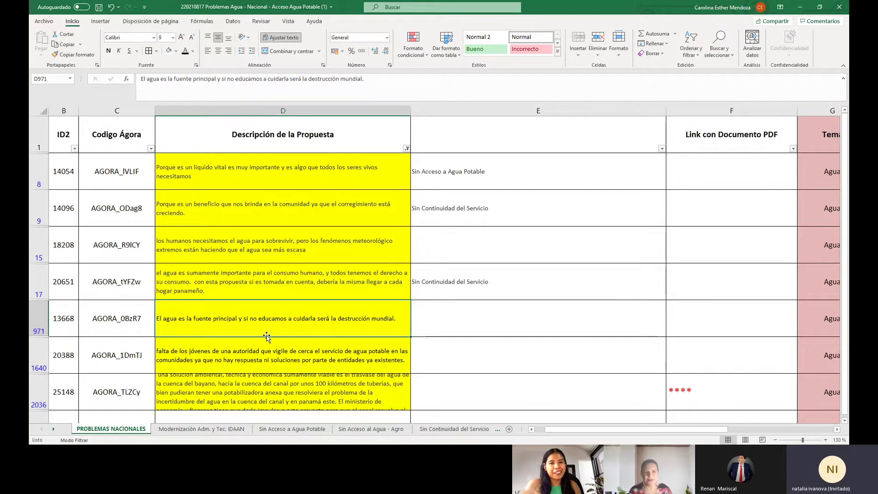
pyautogui.click(176, 50)
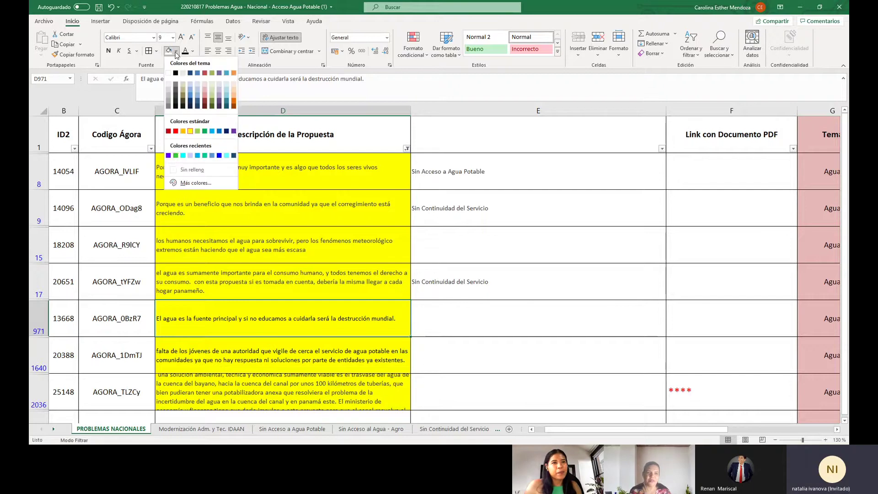
pyautogui.click(488, 348)
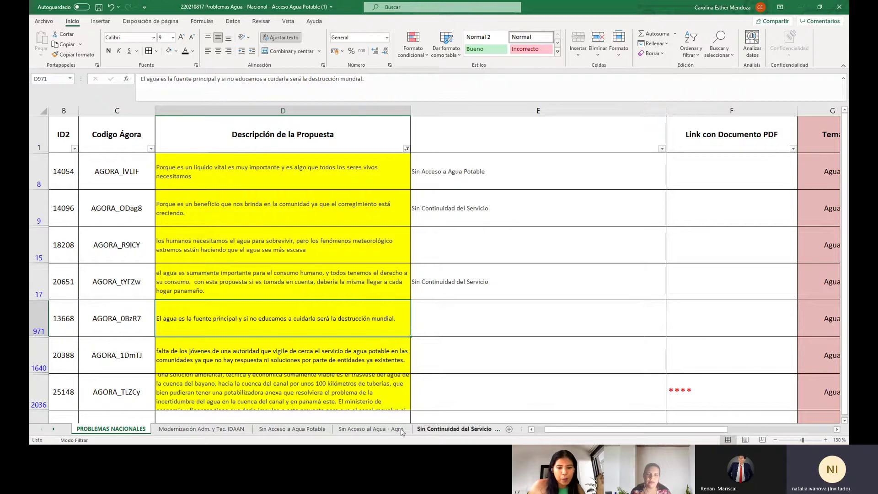
pyautogui.click(54, 429)
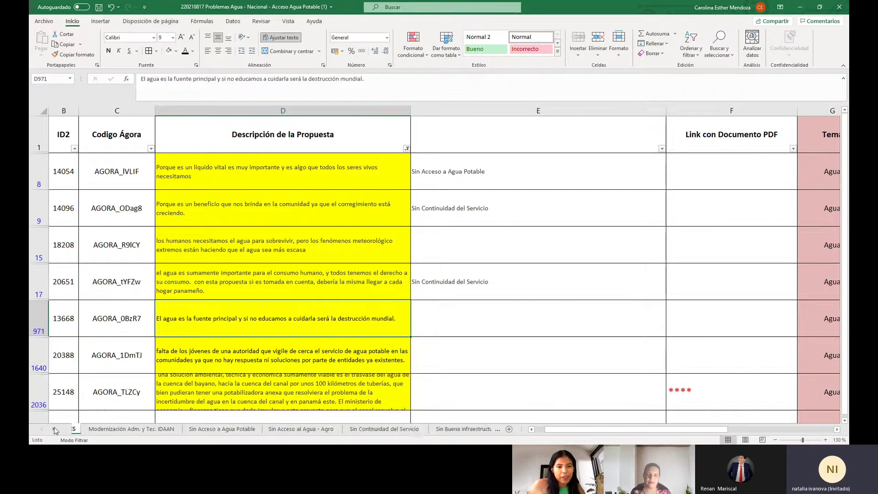
pyautogui.click(54, 428)
pyautogui.click(54, 429)
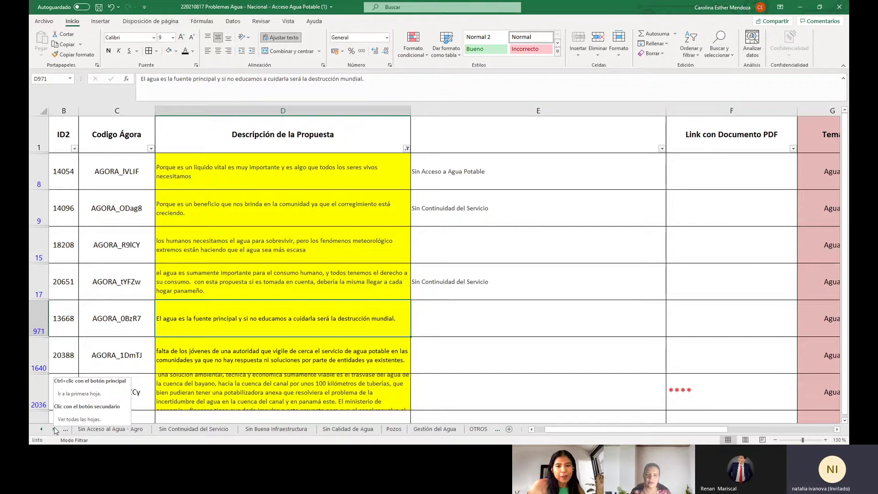
pyautogui.click(432, 329)
pyautogui.click(393, 320)
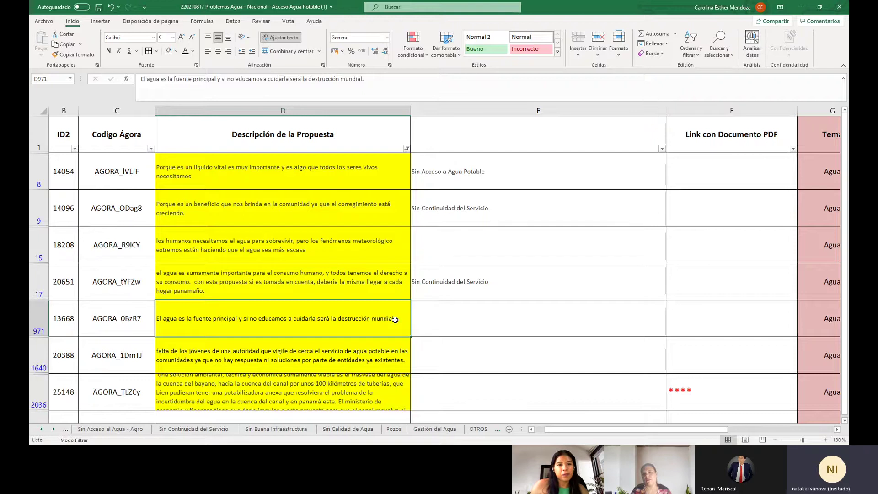
# Set the category in E971 to Gestión del Agua Garante de Buen Servicio de Agua Potable.
pyautogui.click(465, 315)
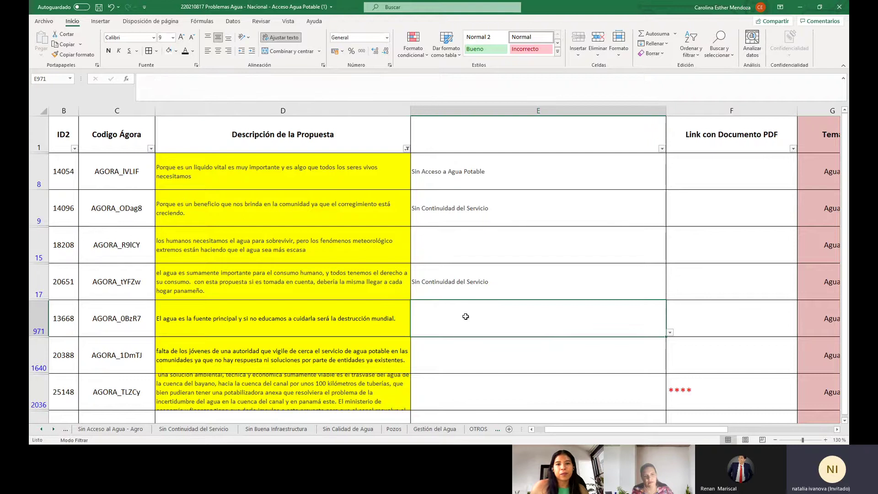
pyautogui.click(669, 333)
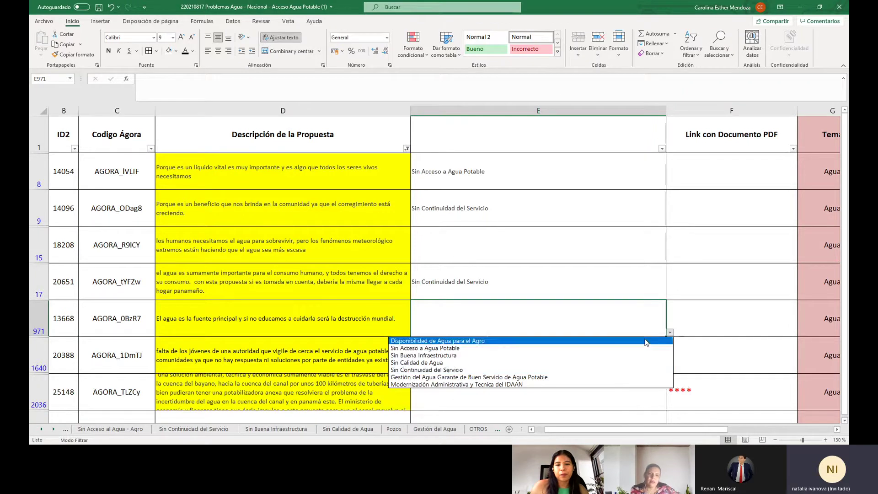
pyautogui.click(622, 377)
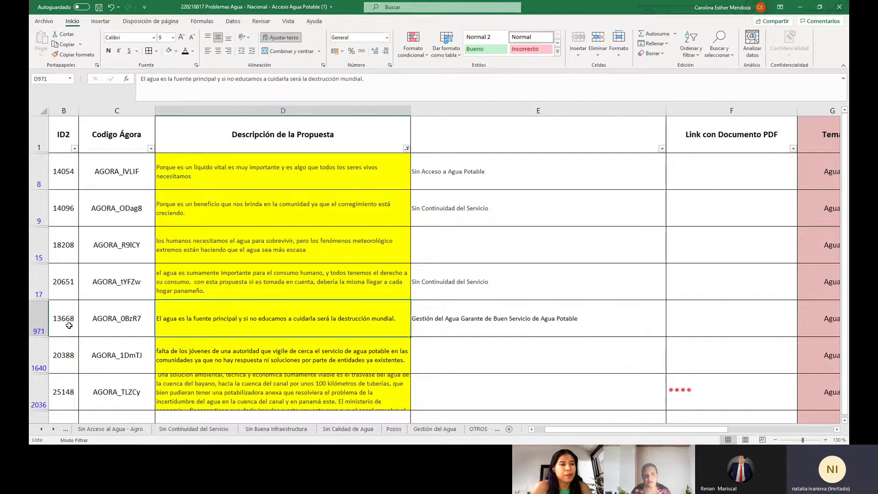
# Copy row 971 (AGORA_0BzR7) from PROBLEMAS NACIONALES and paste it into row 58 of the OTROS sheet.
pyautogui.click(45, 318)
pyautogui.rightClick(46, 319)
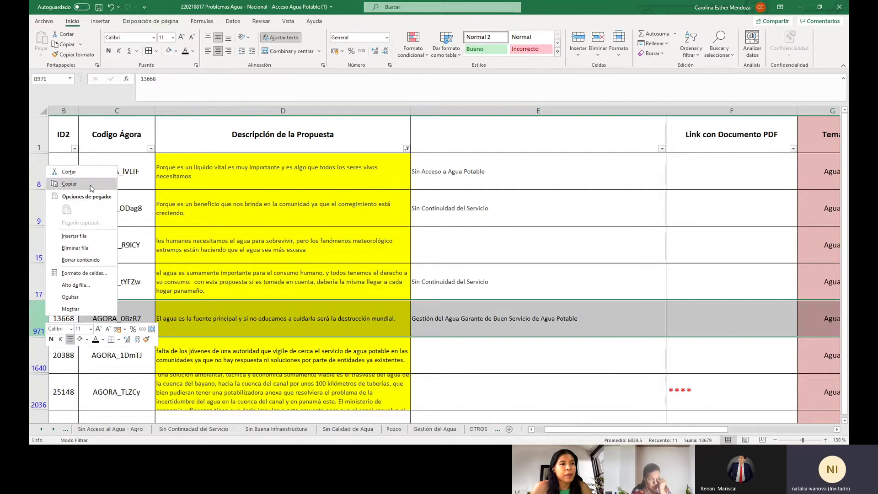
pyautogui.click(90, 185)
pyautogui.click(53, 429)
pyautogui.click(53, 429)
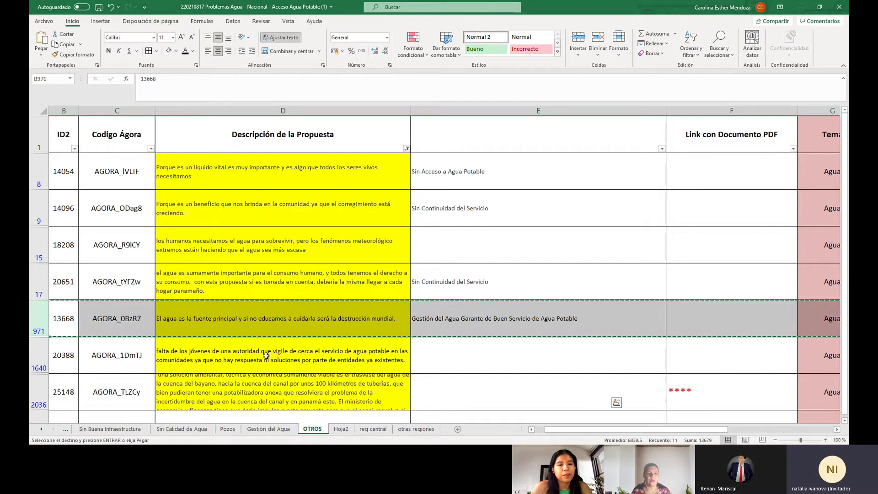
pyautogui.click(312, 429)
pyautogui.click(33, 400)
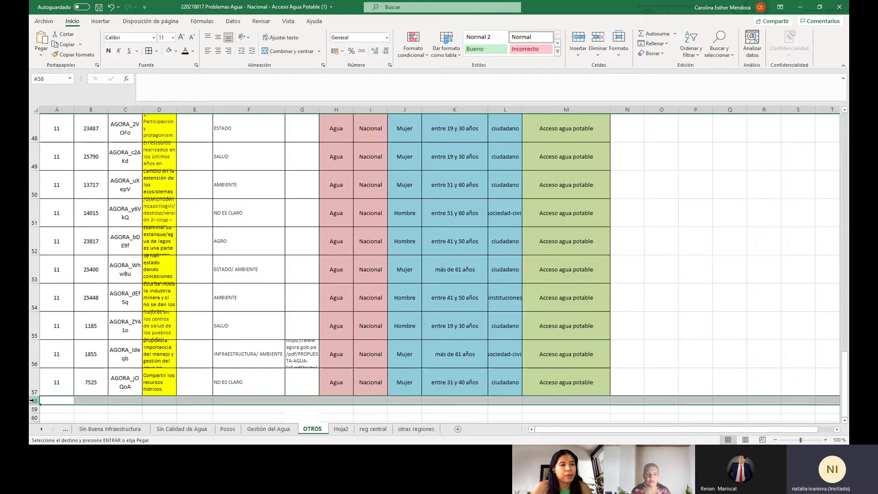
pyautogui.rightClick(33, 400)
pyautogui.click(56, 295)
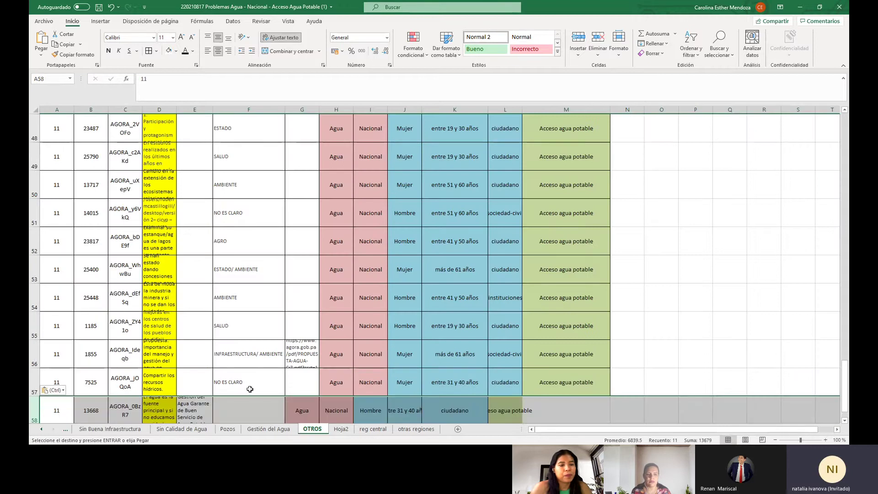
# Enter AMBIENTE in F58 of the OTROS sheet for the AGORA_0BzR7 proposal.
pyautogui.scroll(-1, 248, 390)
pyautogui.click(251, 329)
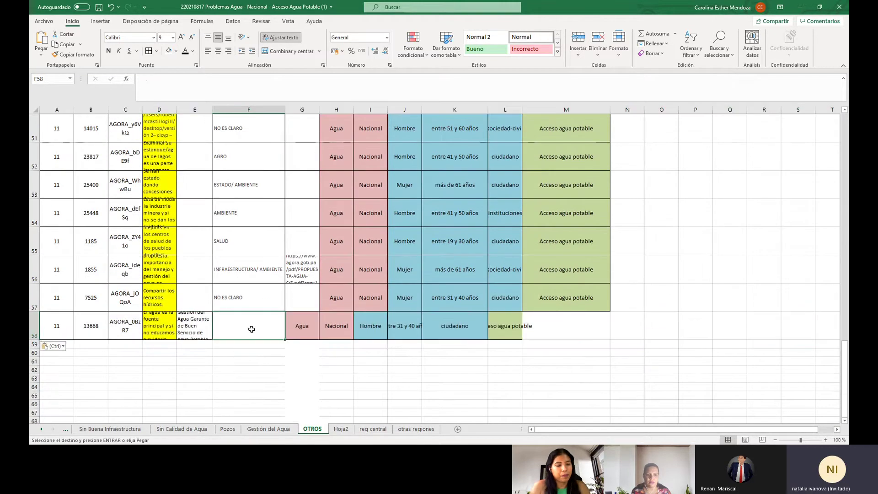
pyautogui.write('AM')
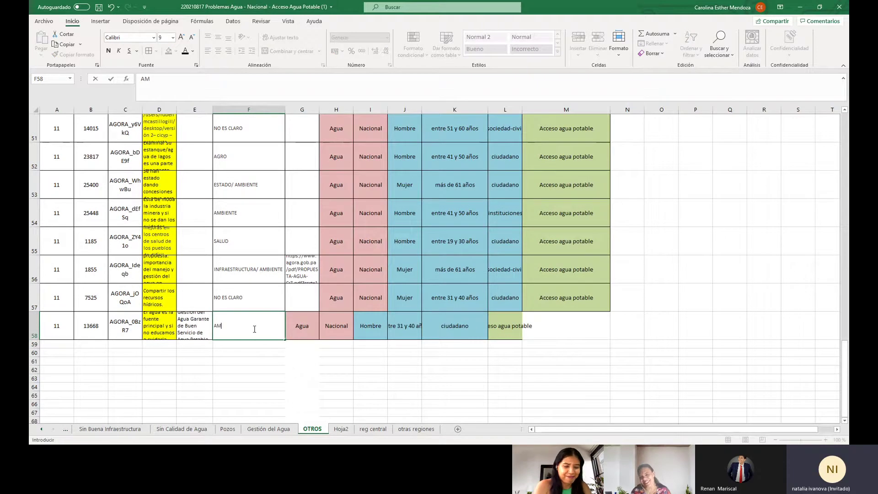
pyautogui.write('BIENTE')
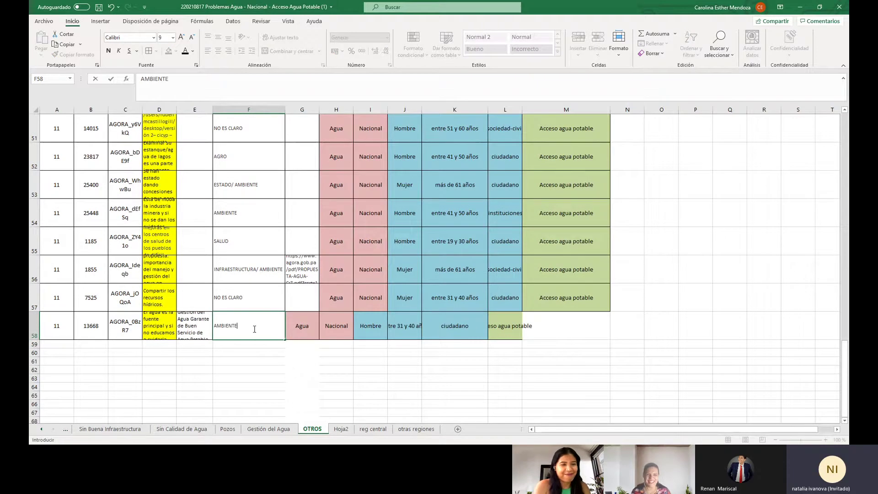
pyautogui.press('Return')
pyautogui.click(262, 361)
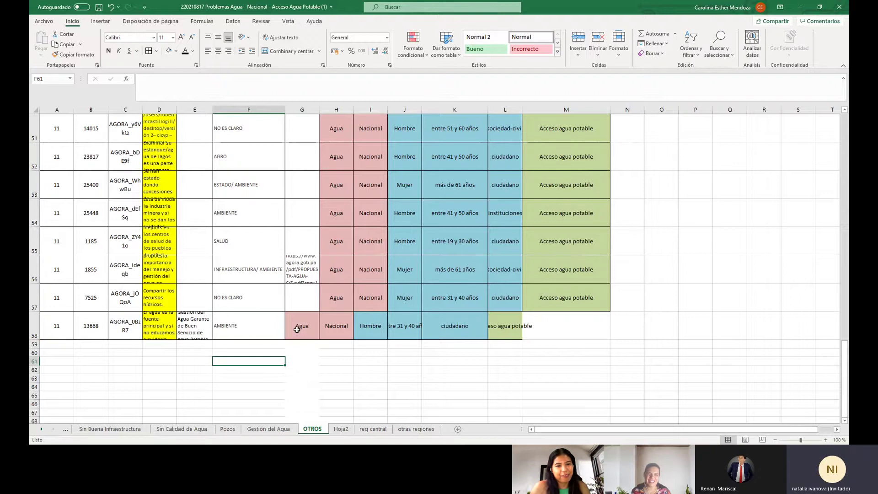
# Copy the misaligned values in G58:L58 to H58:M58 and fill G58 with the blank cell above it.
pyautogui.moveTo(299, 326); pyautogui.dragTo(508, 332)
pyautogui.rightClick(508, 333)
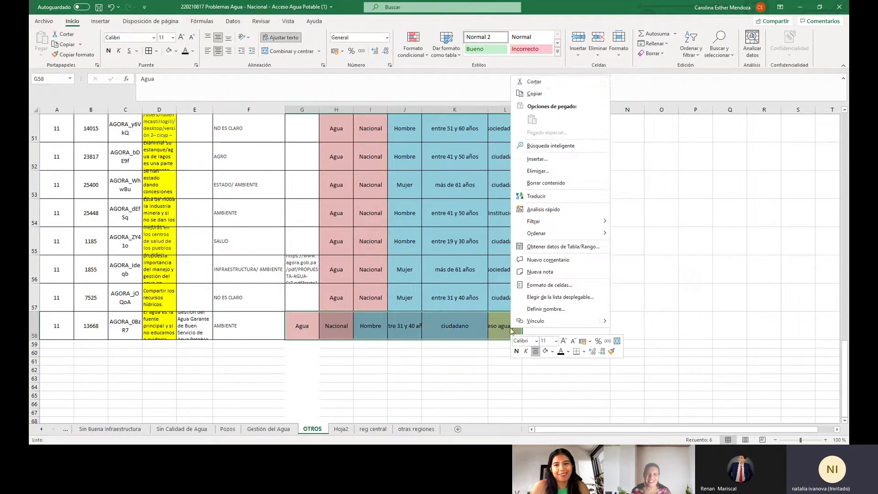
pyautogui.click(534, 93)
pyautogui.moveTo(336, 326); pyautogui.dragTo(554, 327)
pyautogui.rightClick(555, 327)
pyautogui.click(579, 118)
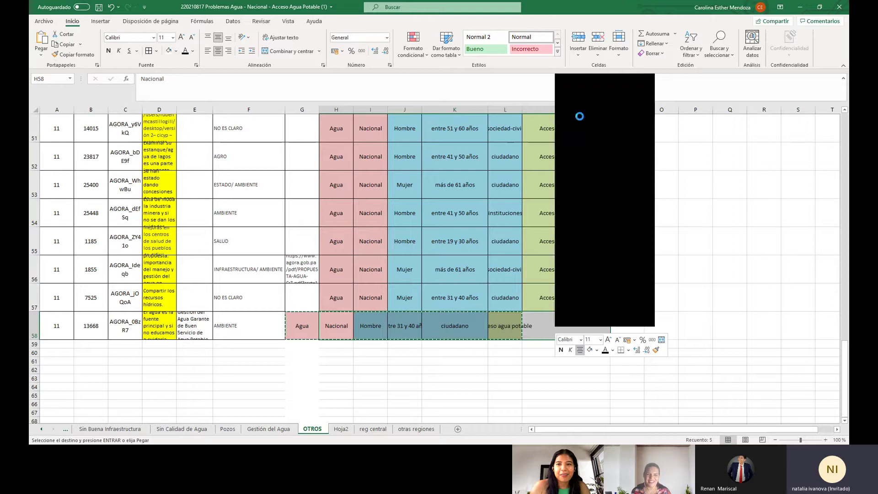
pyautogui.moveTo(300, 287); pyautogui.dragTo(298, 322)
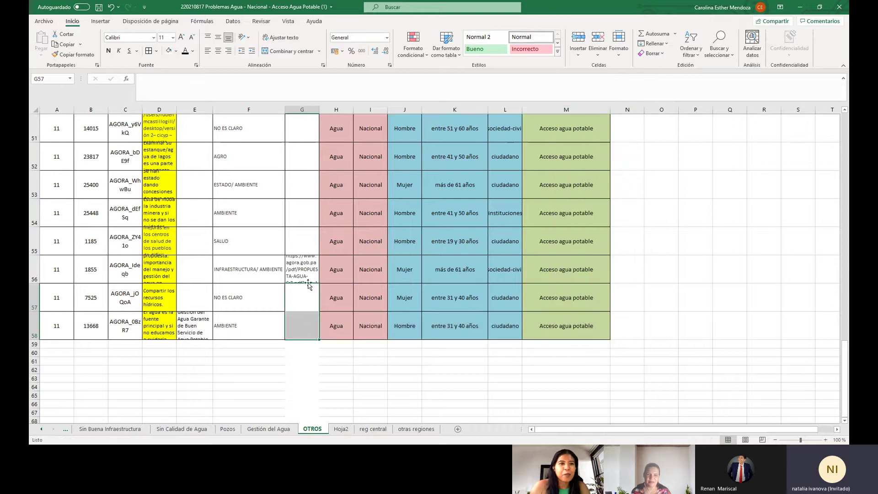
# Return to PROBLEMAS NACIONALES and select the description of the AGORA_1DmTJ proposal in D1640.
pyautogui.click(42, 429)
pyautogui.click(40, 430)
pyautogui.click(40, 430)
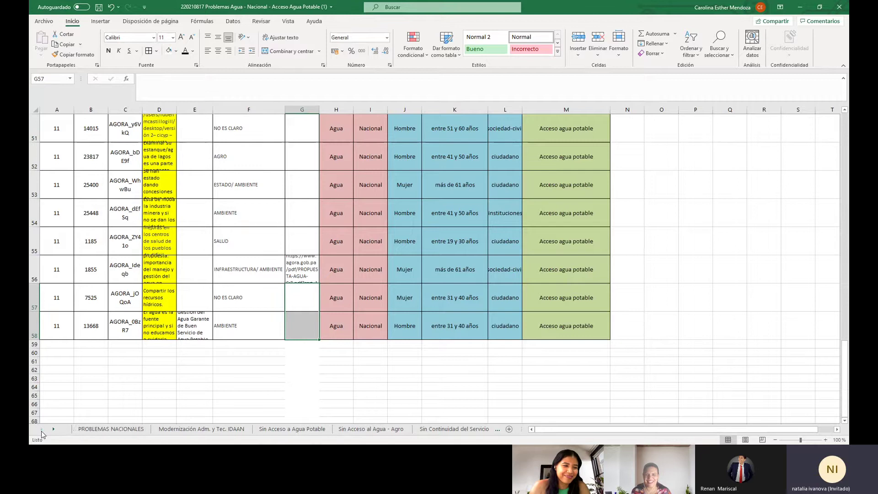
pyautogui.click(97, 430)
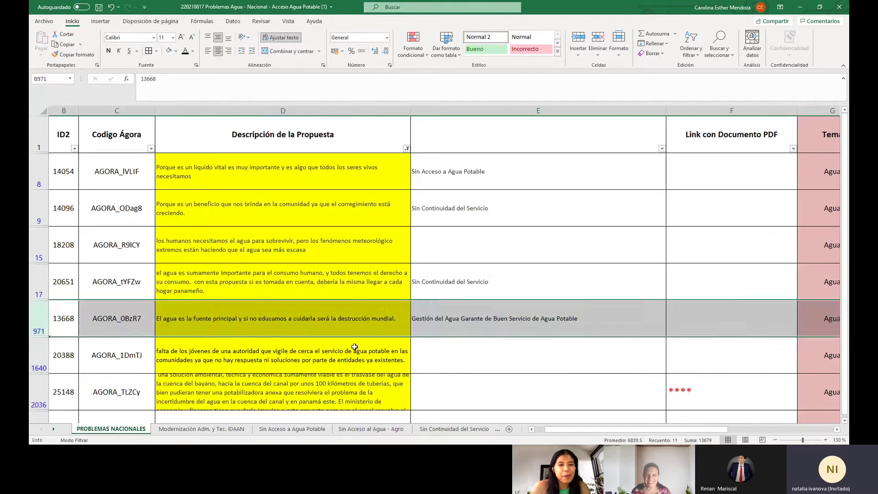
pyautogui.click(326, 359)
pyautogui.scroll(-1, 326, 398)
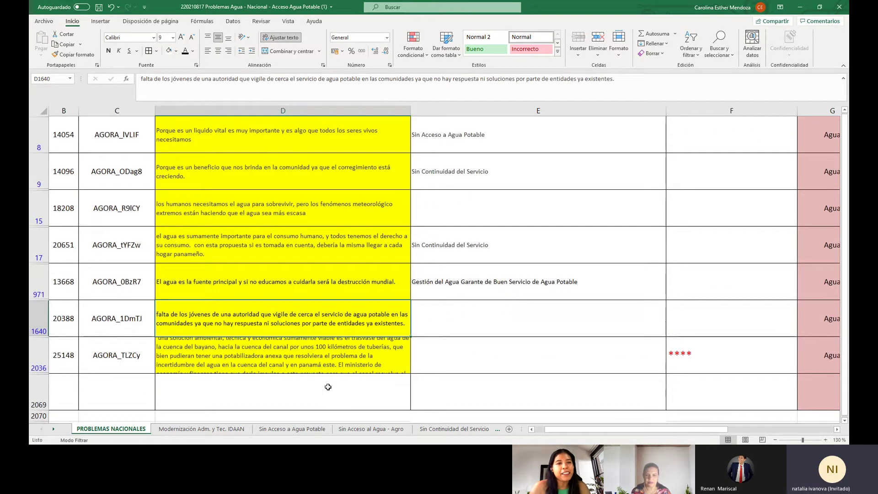
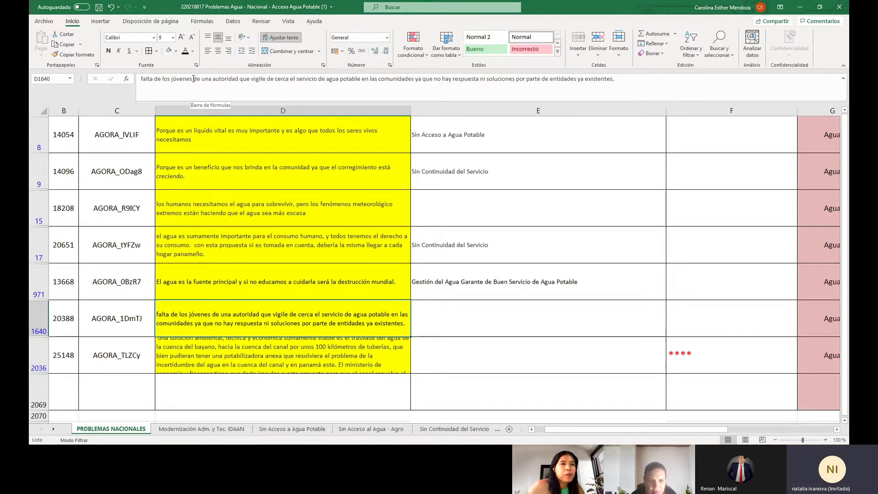
# Color the words "de los jóvenes" red in the D1640 description.
pyautogui.moveTo(192, 80); pyautogui.dragTo(136, 80)
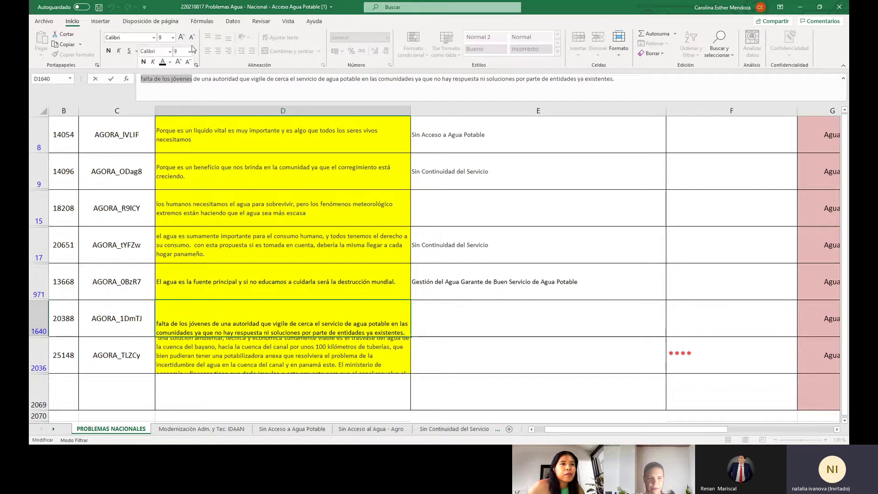
pyautogui.click(191, 80)
pyautogui.moveTo(195, 79); pyautogui.dragTo(153, 80)
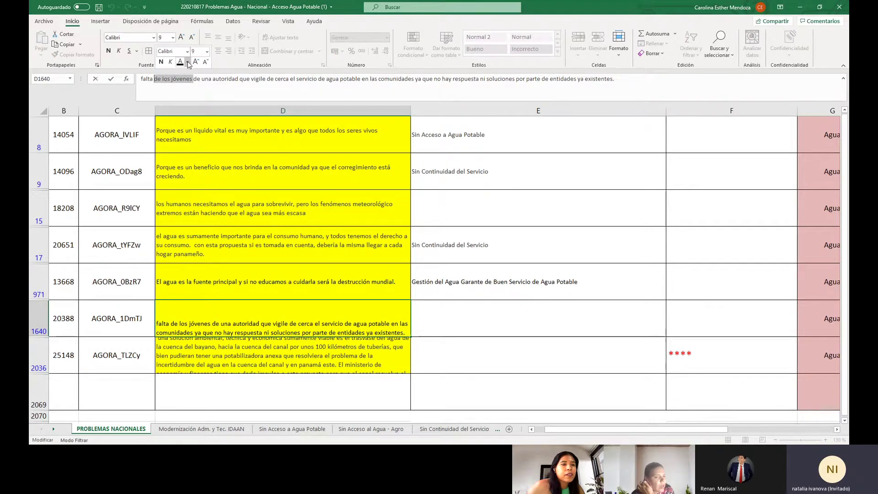
pyautogui.click(188, 62)
pyautogui.click(180, 155)
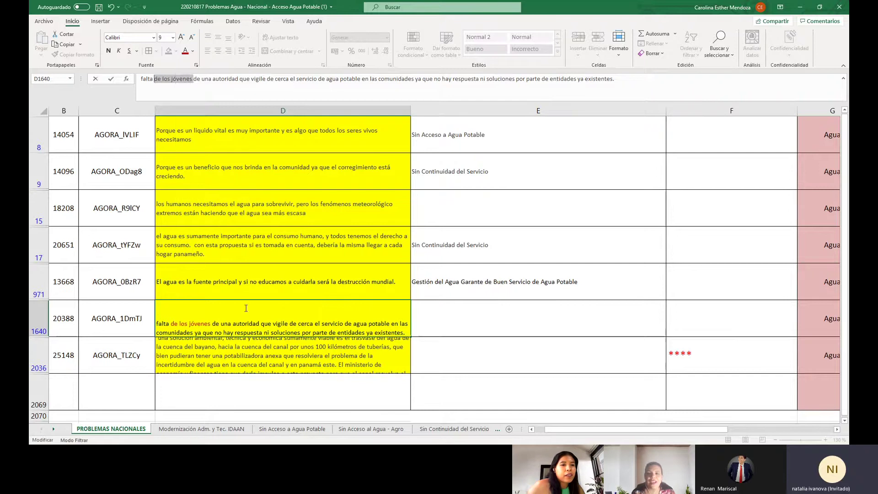
pyautogui.click(451, 350)
pyautogui.press('Up')
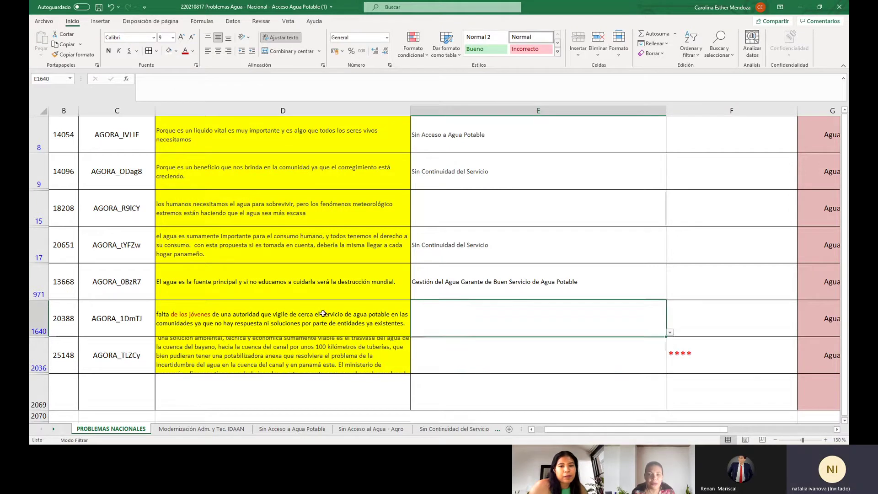
pyautogui.press('Left')
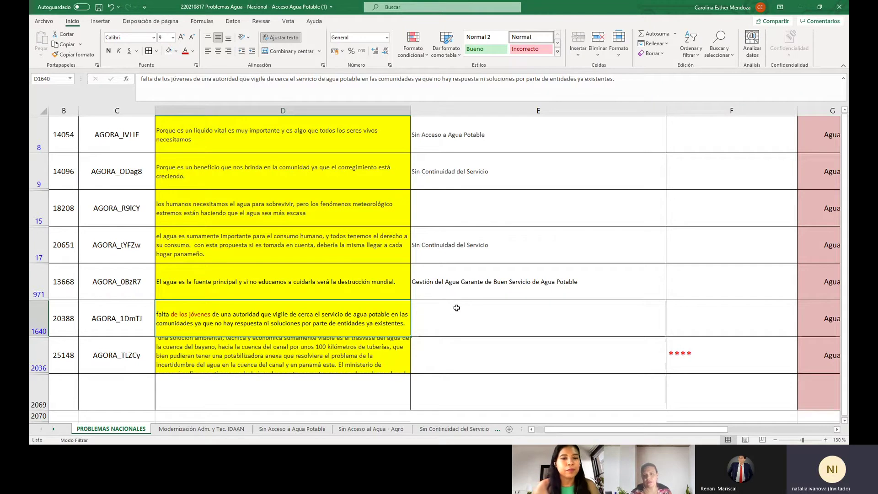
pyautogui.click(471, 317)
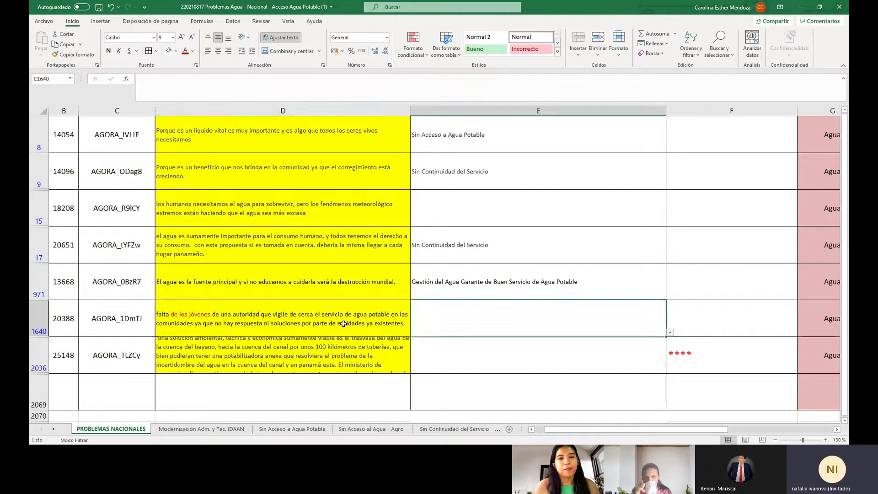
pyautogui.click(343, 323)
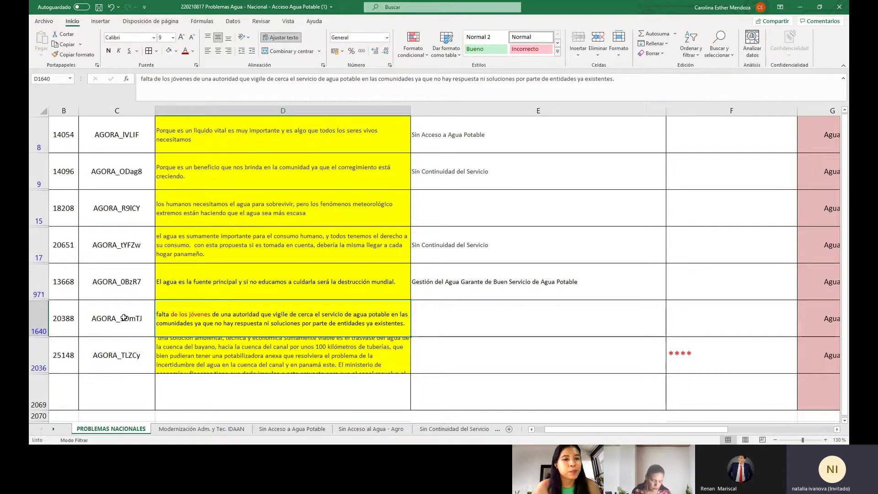
# Cut row 1640 (AGORA_1DmTJ) from PROBLEMAS NACIONALES and paste it into row 59 of the OTROS sheet.
pyautogui.click(39, 320)
pyautogui.rightClick(40, 319)
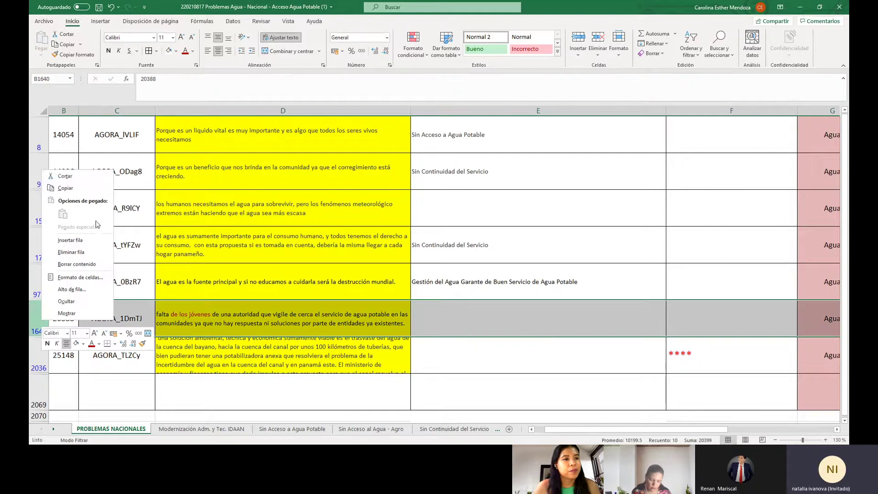
pyautogui.click(74, 174)
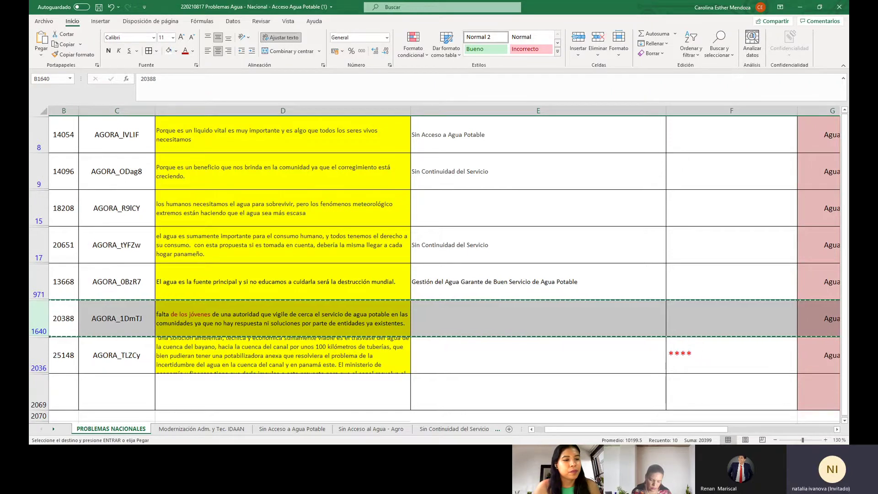
pyautogui.click(54, 429)
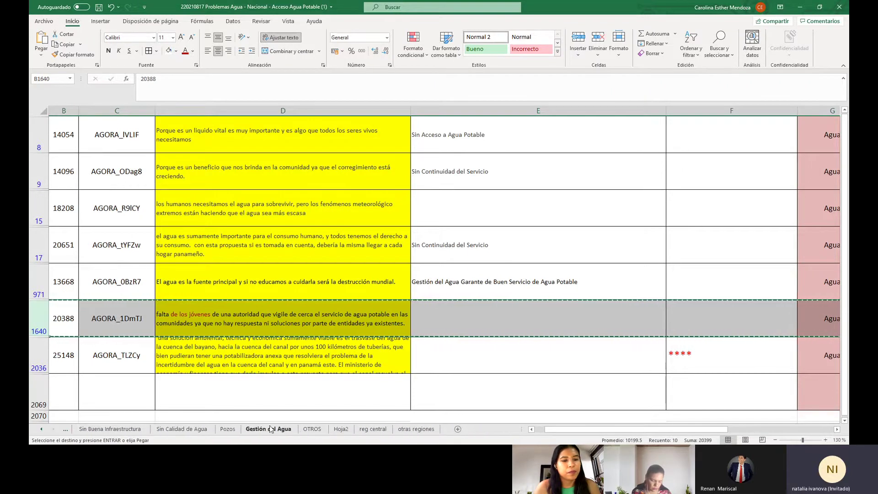
pyautogui.click(313, 429)
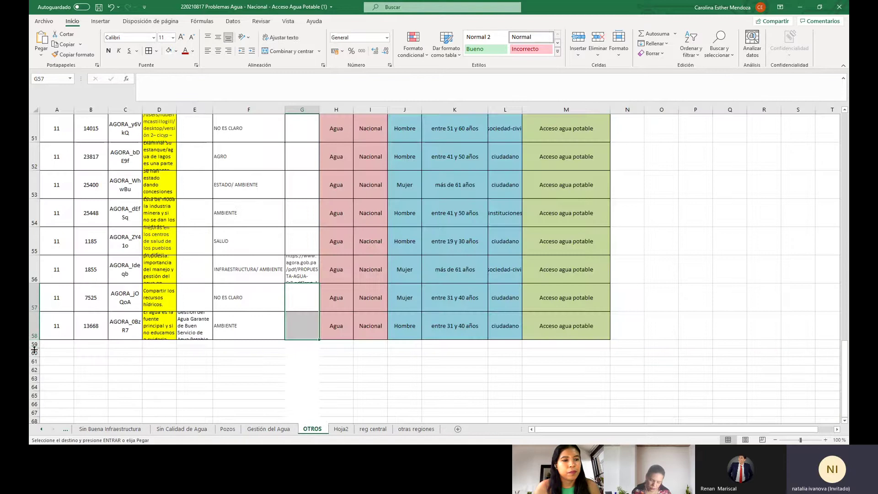
pyautogui.click(34, 344)
pyautogui.rightClick(34, 344)
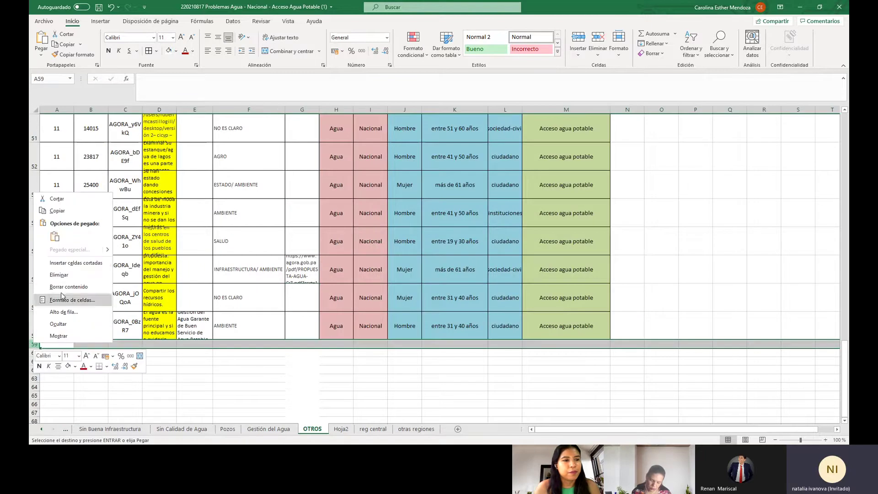
pyautogui.click(54, 236)
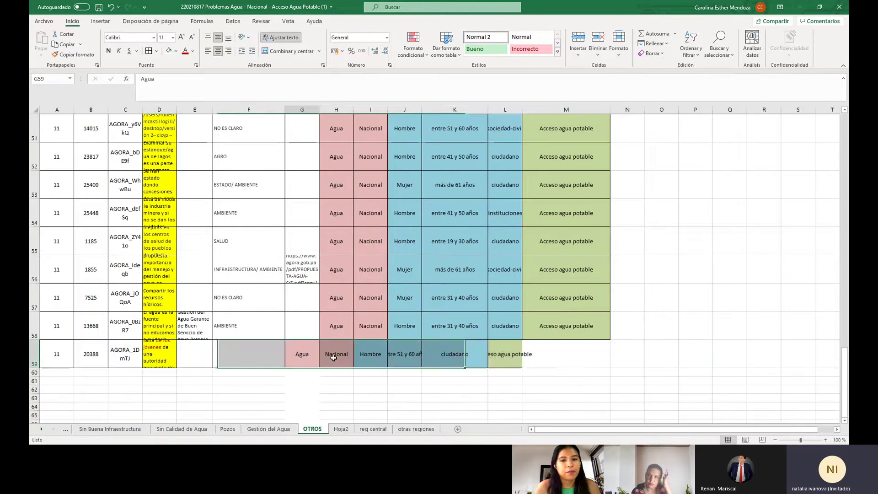
# Move the misaligned values in G59:L59 to H59:M59 by cutting and pasting them.
pyautogui.moveTo(333, 358); pyautogui.dragTo(368, 358)
pyautogui.rightClick(494, 354)
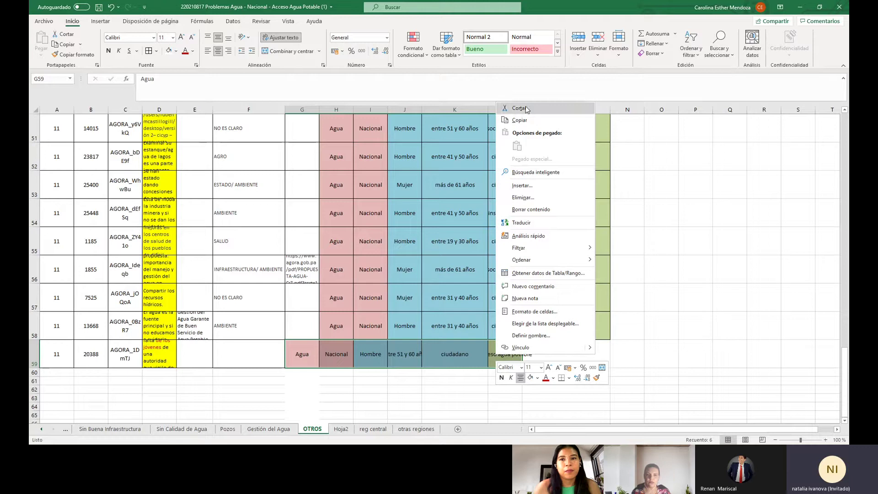
pyautogui.click(520, 108)
pyautogui.rightClick(539, 356)
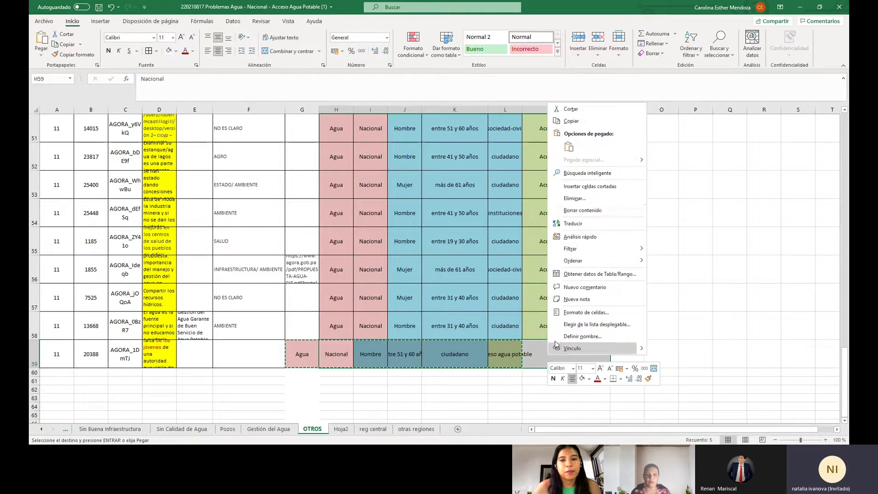
pyautogui.click(570, 149)
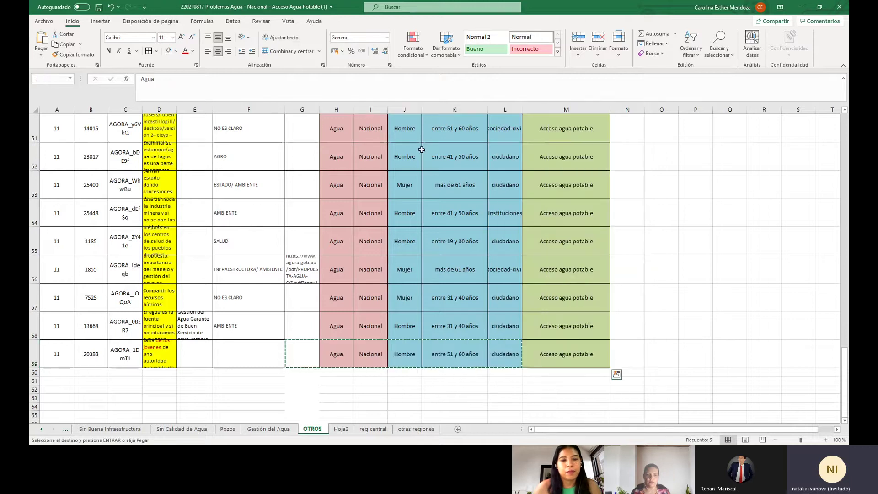
# Enter ESTADO in F59 of the OTROS sheet for the AGORA_1DmTJ proposal.
pyautogui.click(245, 353)
pyautogui.write('E')
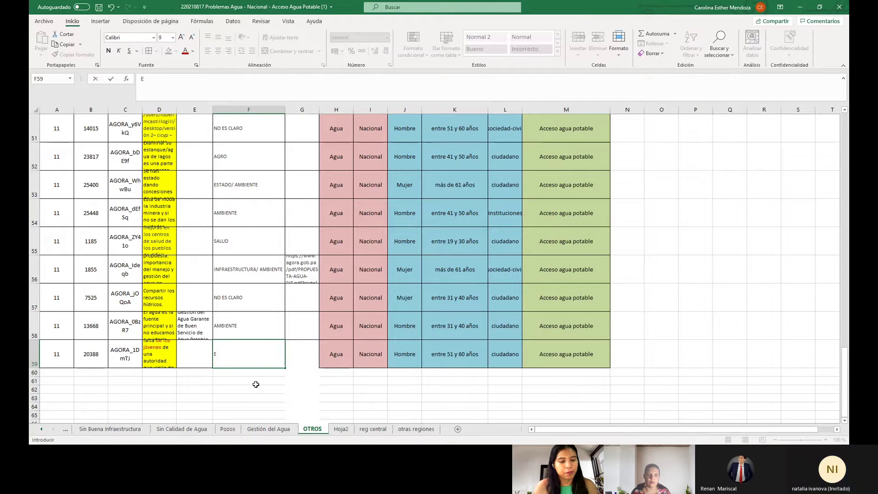
pyautogui.write('STA')
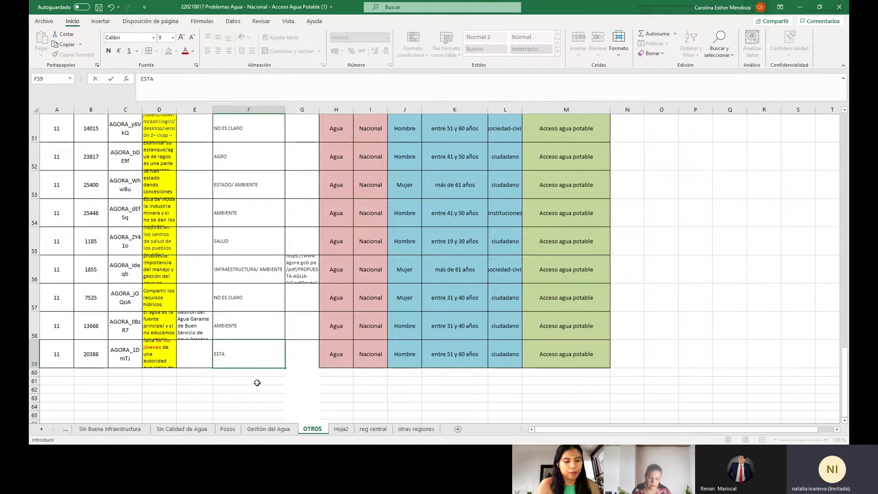
pyautogui.write('DO')
pyautogui.click(250, 389)
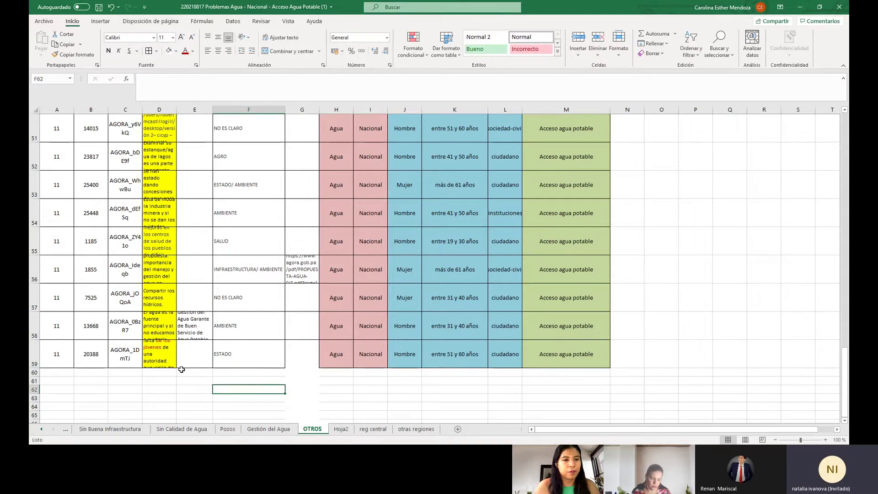
# Delete the emptied row 1640 from the PROBLEMAS NACIONALES sheet.
pyautogui.click(42, 429)
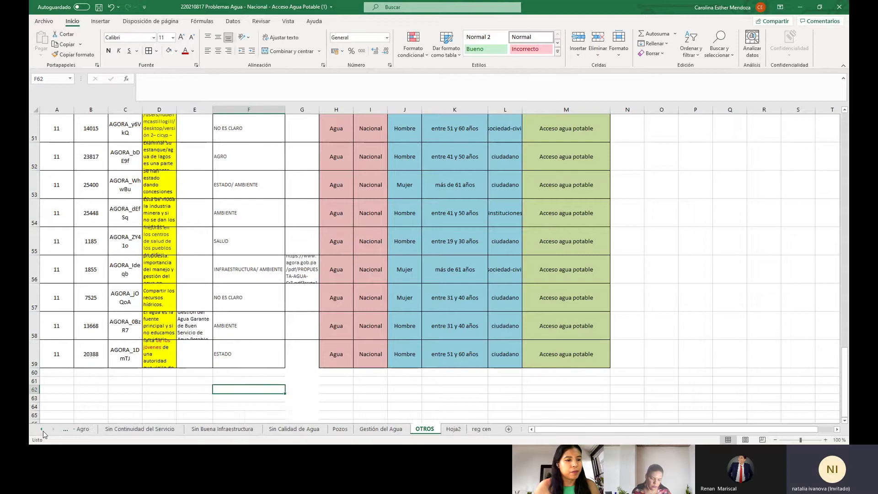
pyautogui.click(41, 429)
pyautogui.click(41, 429)
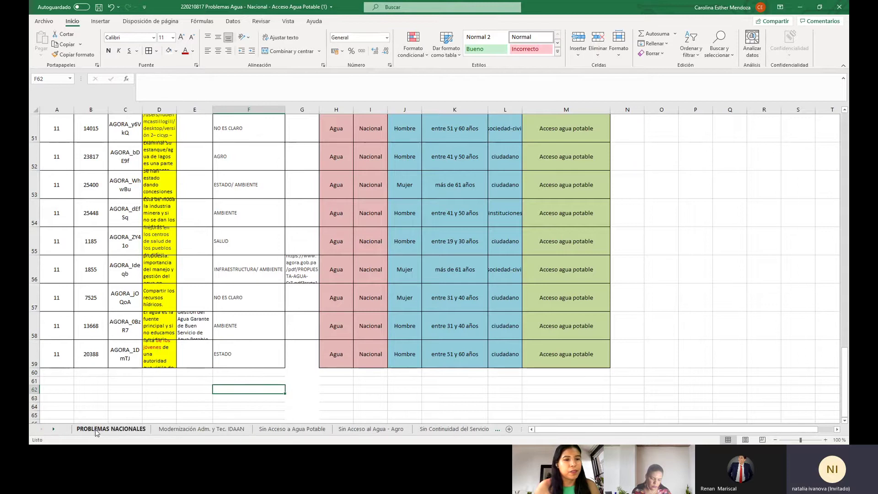
pyautogui.click(111, 428)
pyautogui.rightClick(37, 306)
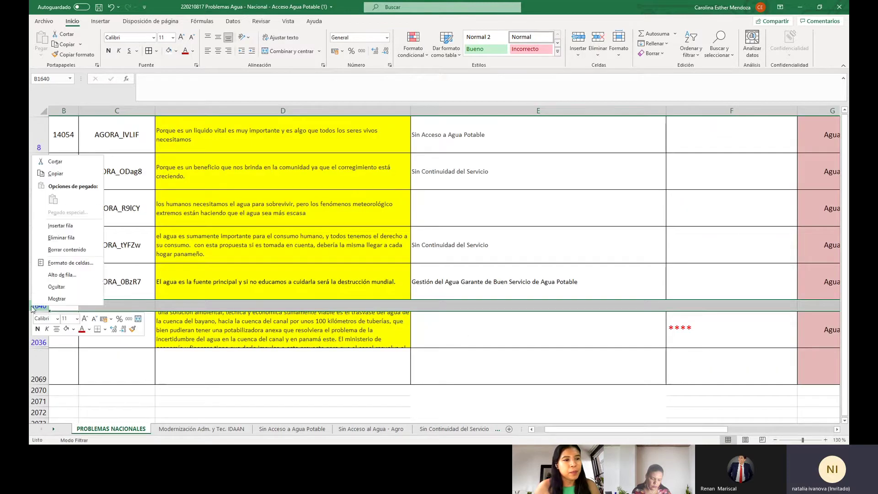
pyautogui.click(68, 238)
# Read the description of the AGORA_TLZCy proposal in D2035.
pyautogui.click(193, 315)
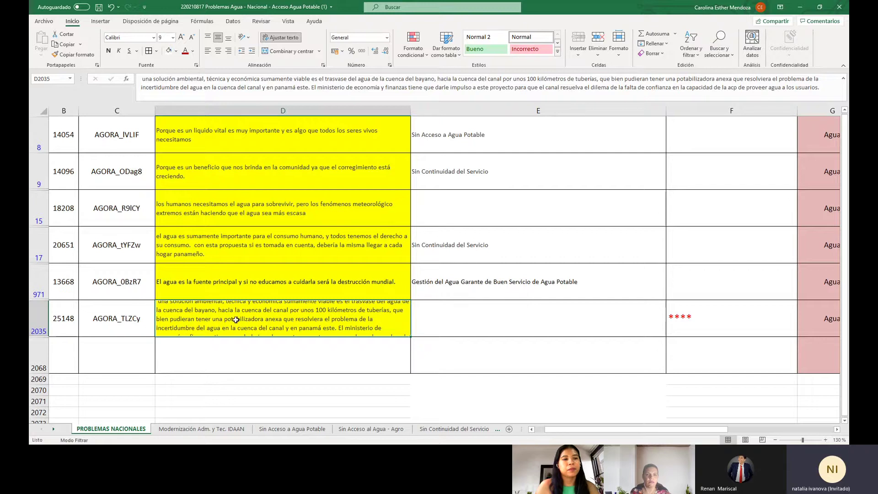
pyautogui.click(39, 316)
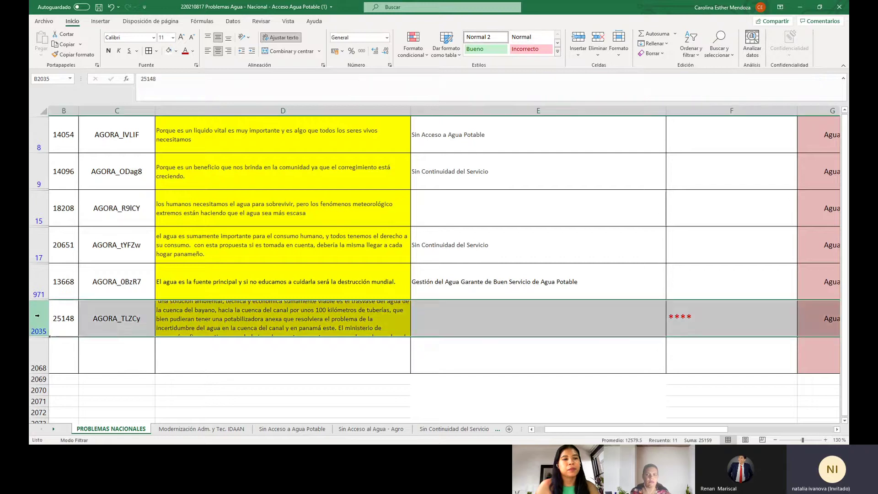
pyautogui.rightClick(40, 318)
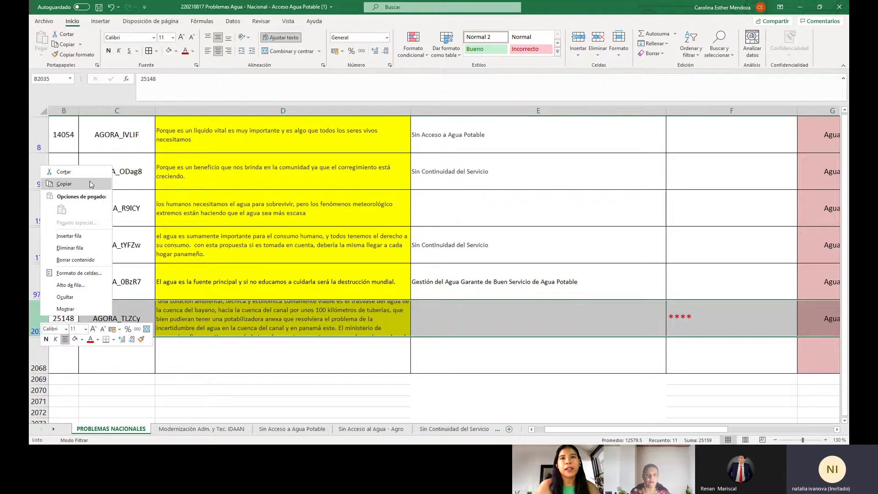
pyautogui.click(312, 318)
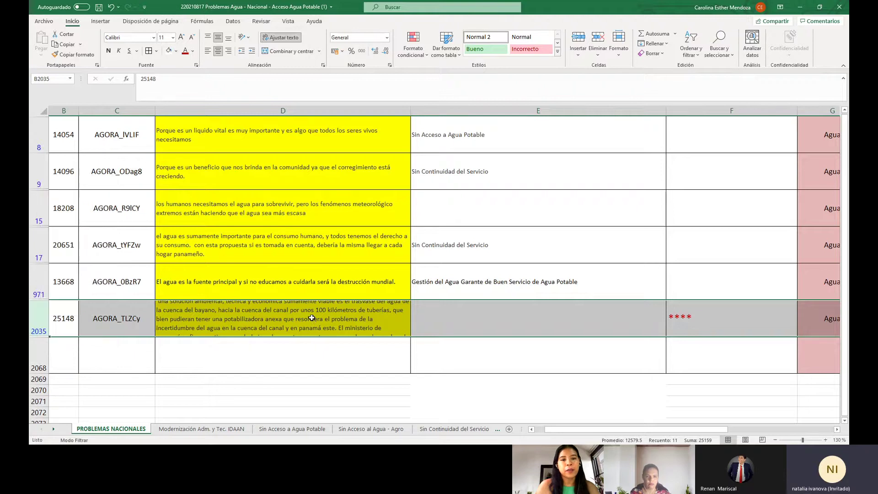
pyautogui.click(311, 317)
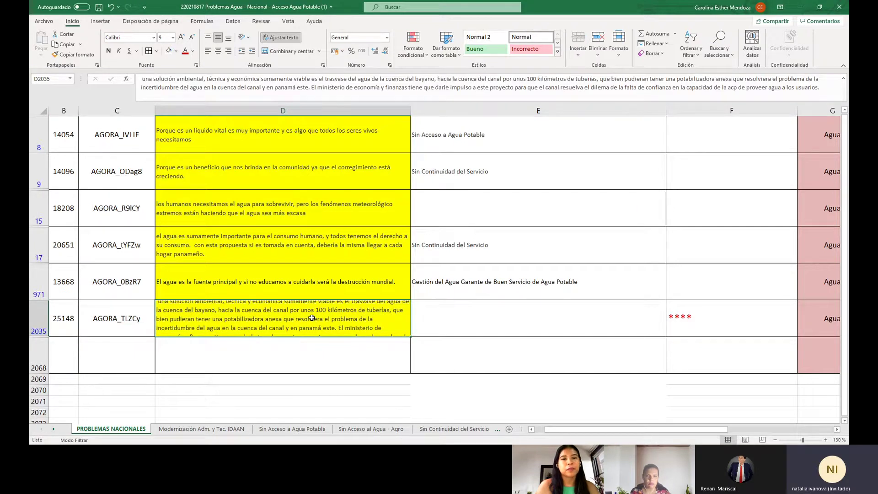
# Copy row 2035 (AGORA_TLZCy) from PROBLEMAS NACIONALES and paste it into row 60 of the OTROS sheet.
pyautogui.click(34, 316)
pyautogui.rightClick(34, 315)
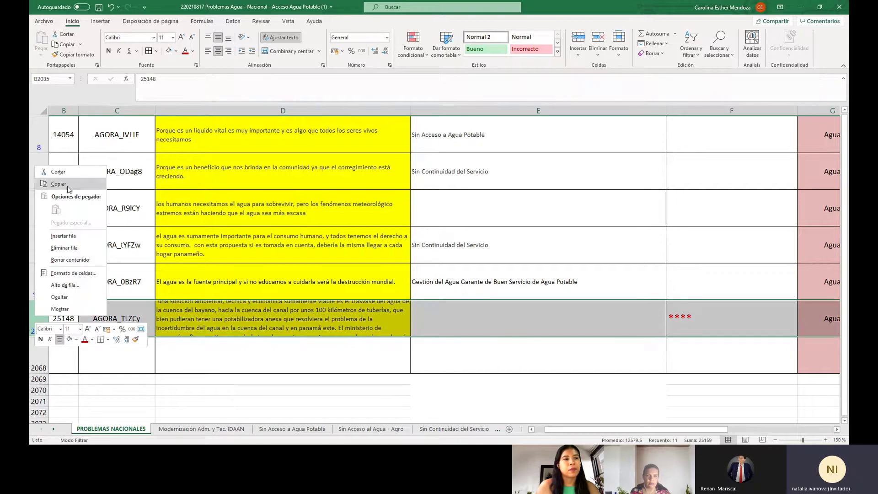
pyautogui.click(45, 182)
pyautogui.click(53, 429)
pyautogui.click(54, 429)
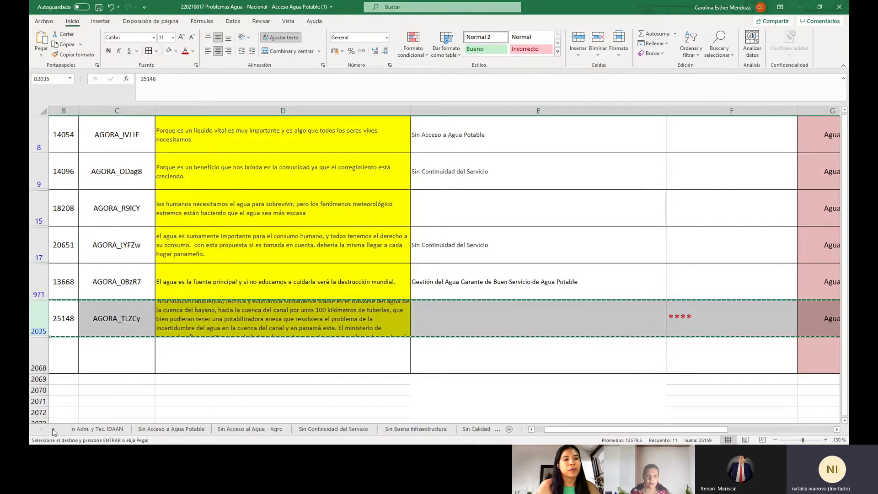
pyautogui.click(54, 428)
pyautogui.click(54, 429)
pyautogui.click(53, 429)
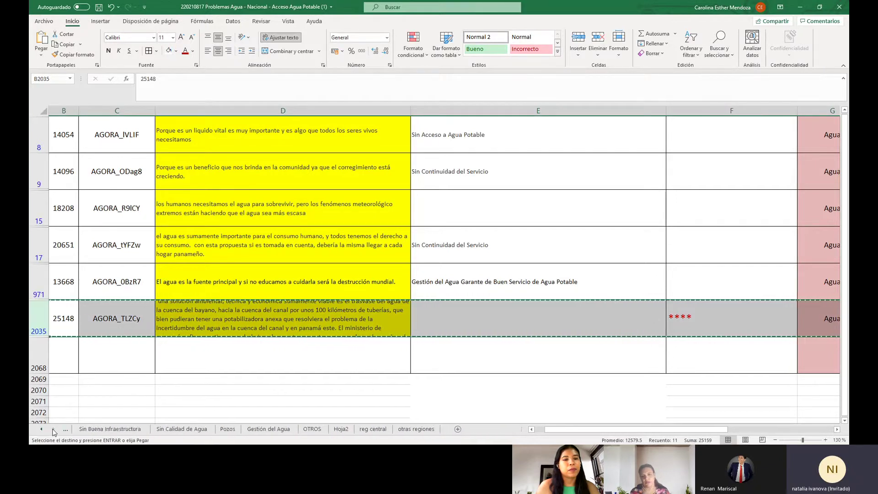
pyautogui.click(312, 428)
pyautogui.click(34, 373)
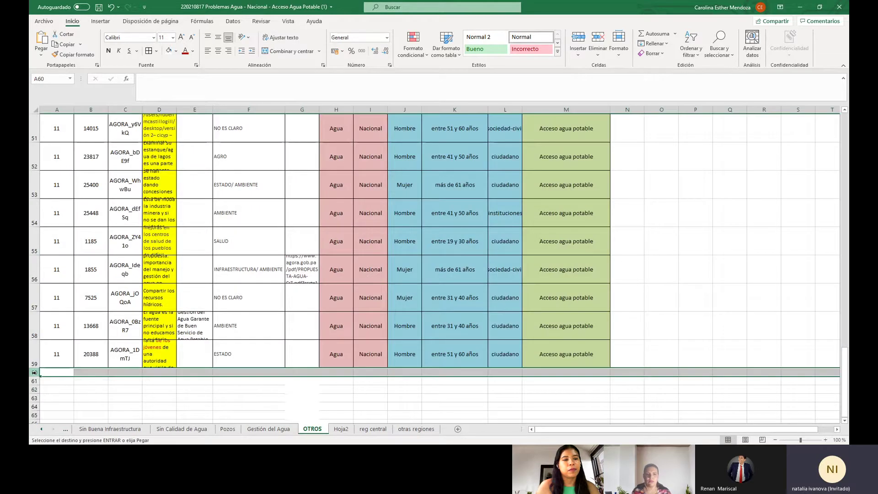
pyautogui.rightClick(33, 373)
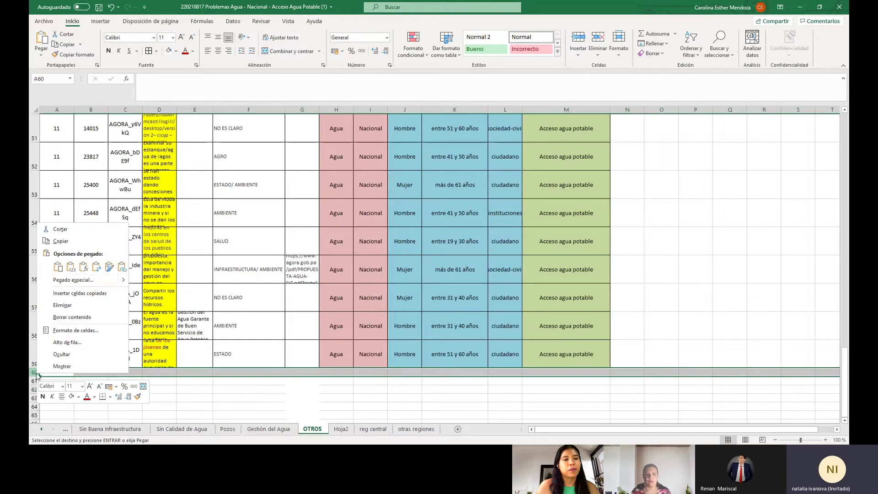
pyautogui.click(58, 267)
# Undo the paste of the AGORA_TLZCy proposal in row 60 of the OTROS sheet.
pyautogui.click(442, 249)
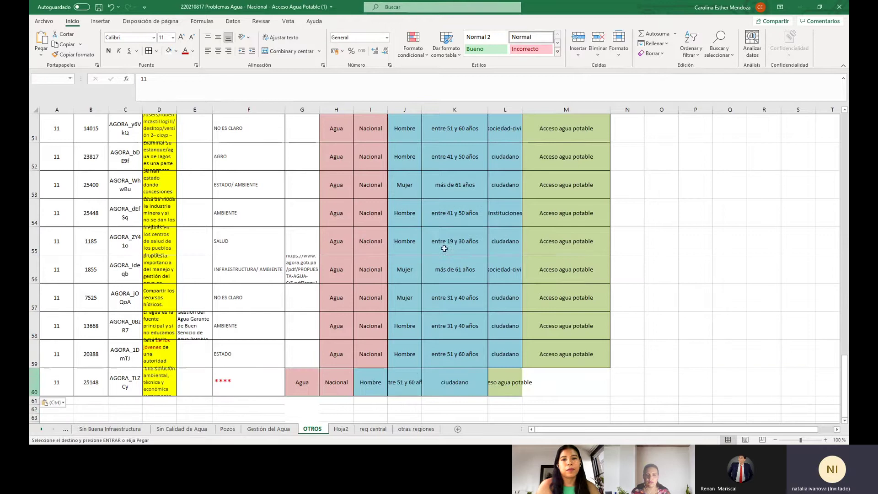
pyautogui.moveTo(308, 382); pyautogui.dragTo(440, 386)
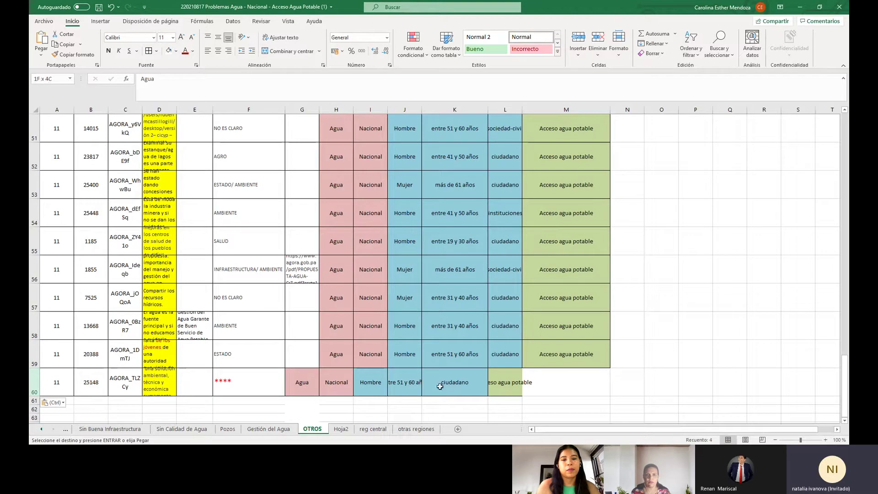
pyautogui.click(373, 399)
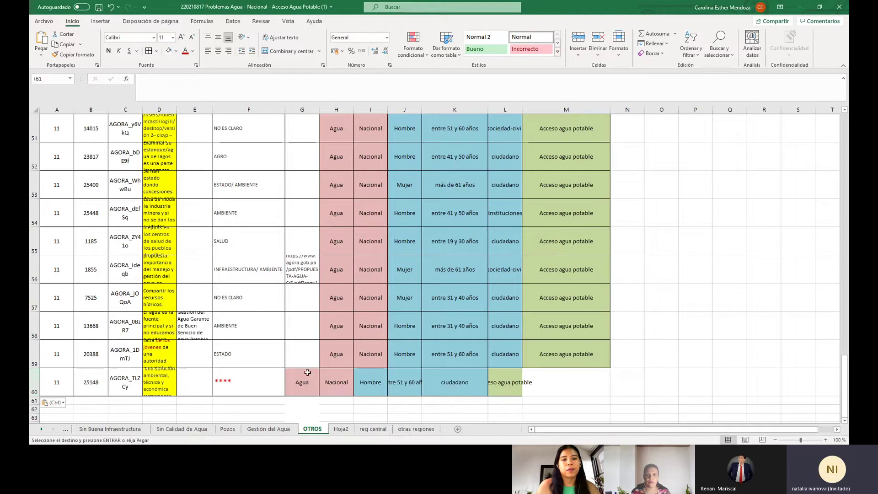
pyautogui.doubleClick(253, 343)
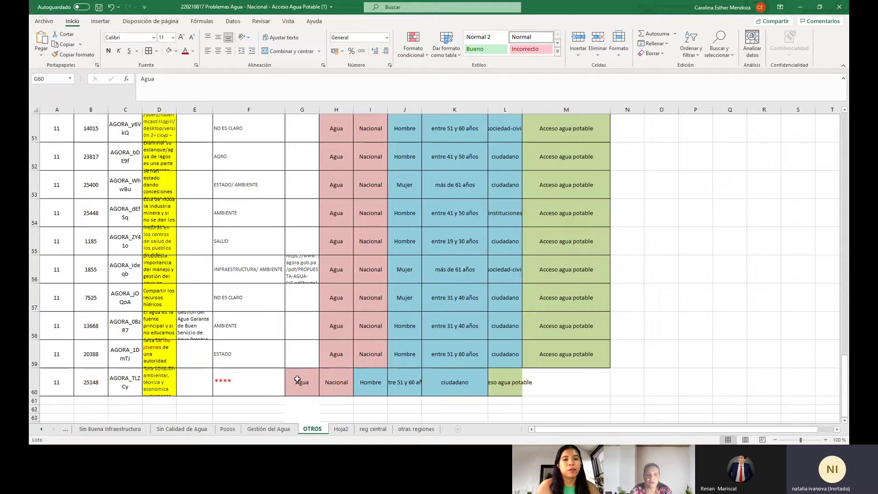
pyautogui.moveTo(300, 382); pyautogui.dragTo(406, 382)
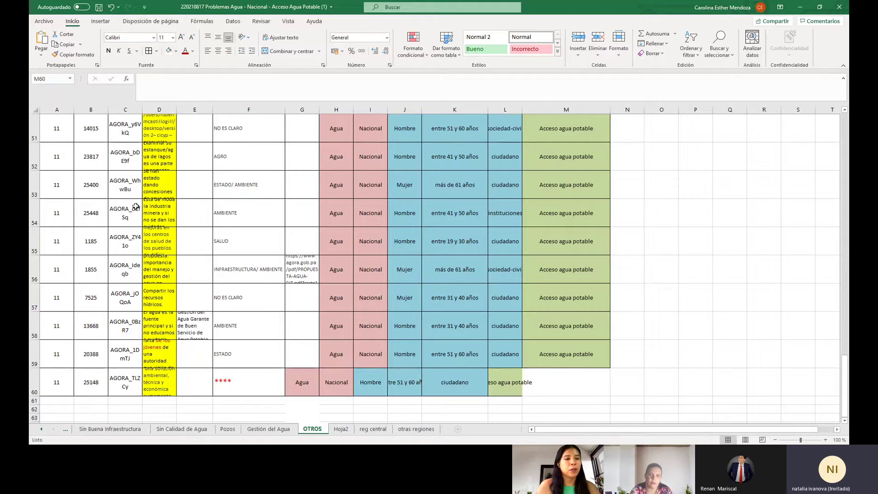
pyautogui.click(111, 8)
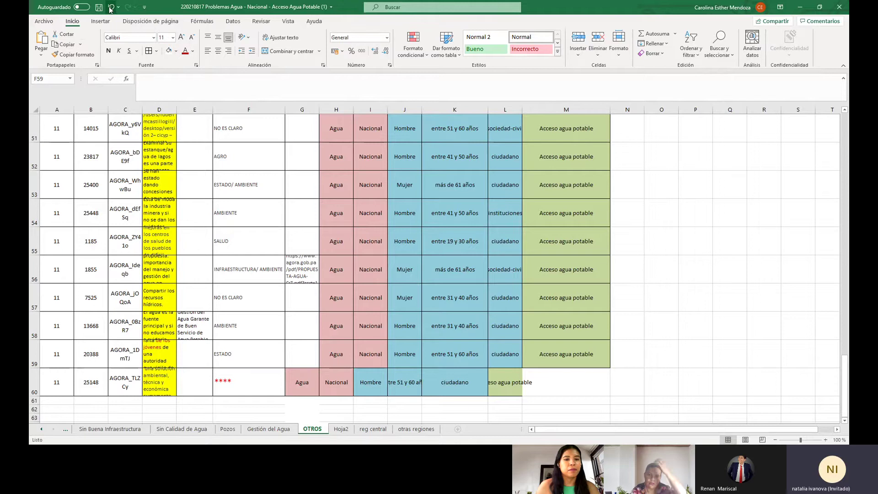
pyautogui.click(110, 7)
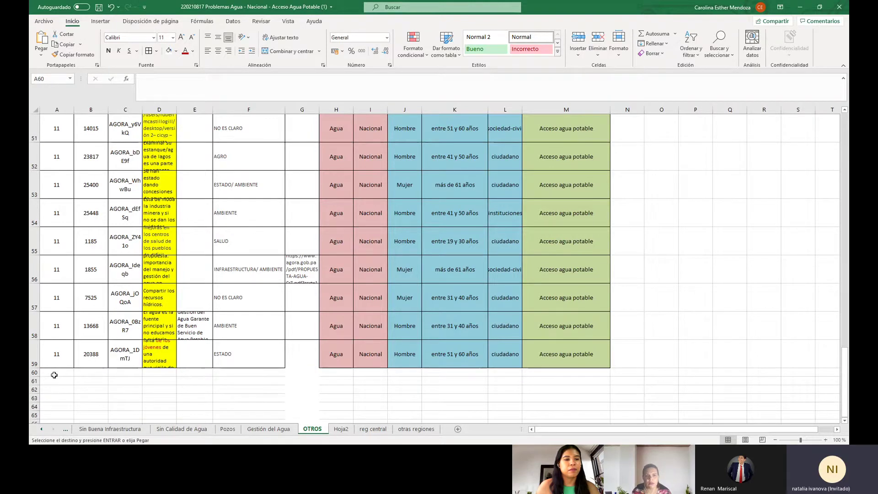
# Copy row 2035 (AGORA_TLZCy) again from PROBLEMAS NACIONALES and paste it into row 60 of OTROS.
pyautogui.click(41, 429)
pyautogui.click(42, 428)
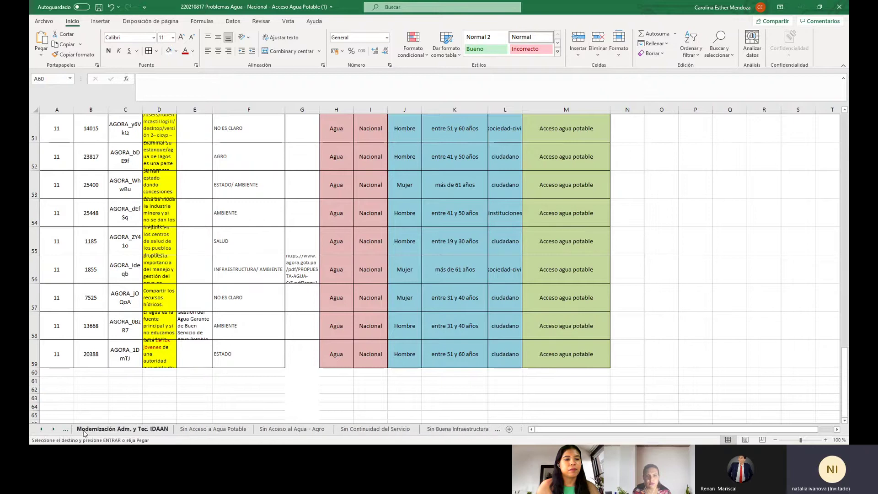
pyautogui.click(41, 428)
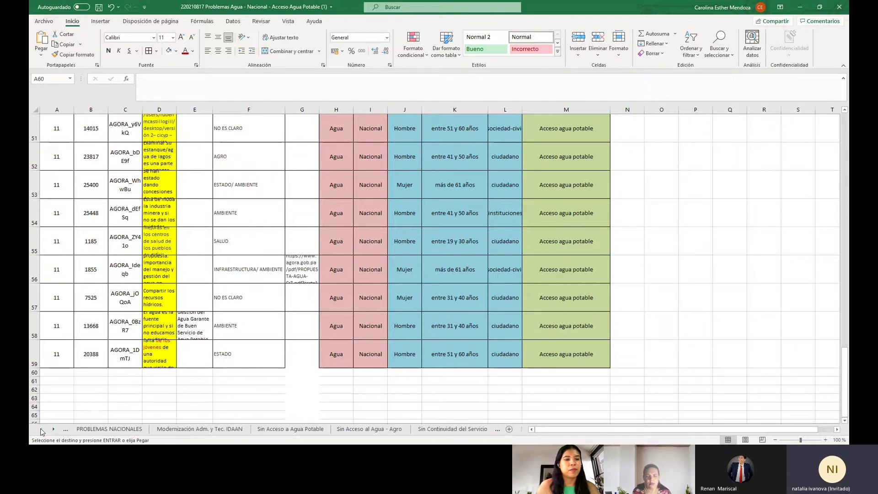
pyautogui.click(90, 429)
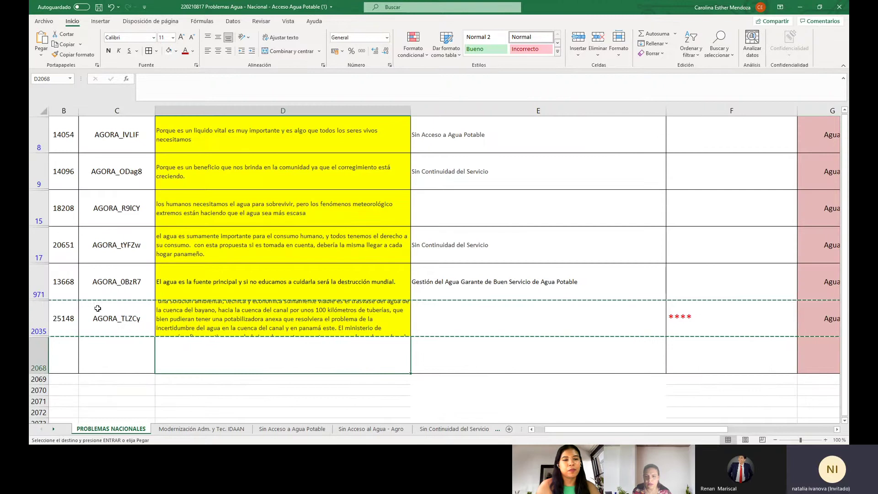
pyautogui.rightClick(50, 317)
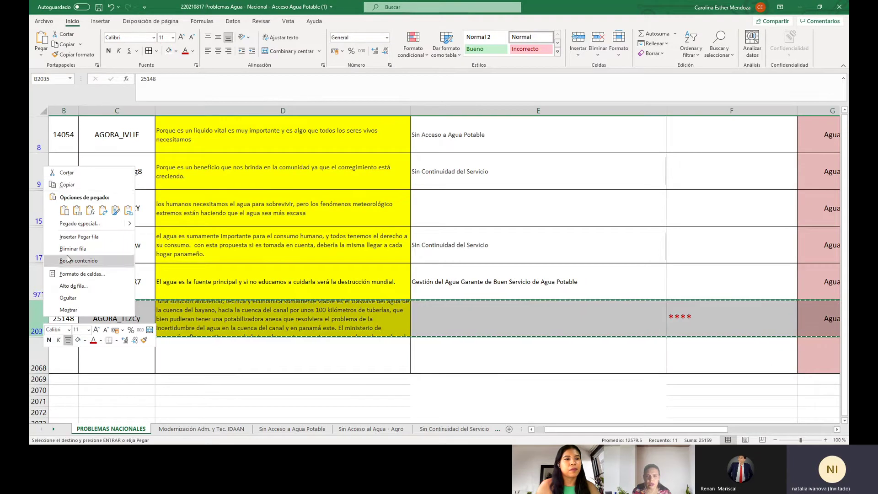
pyautogui.click(80, 199)
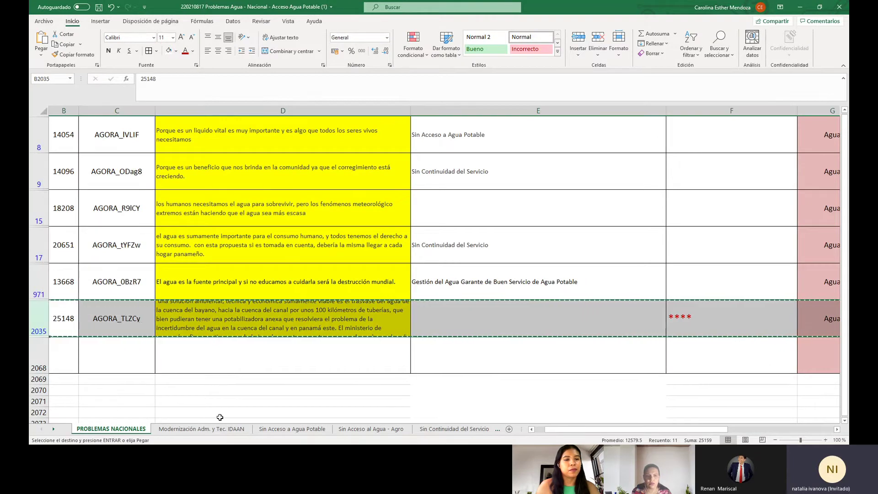
pyautogui.click(53, 428)
pyautogui.click(53, 429)
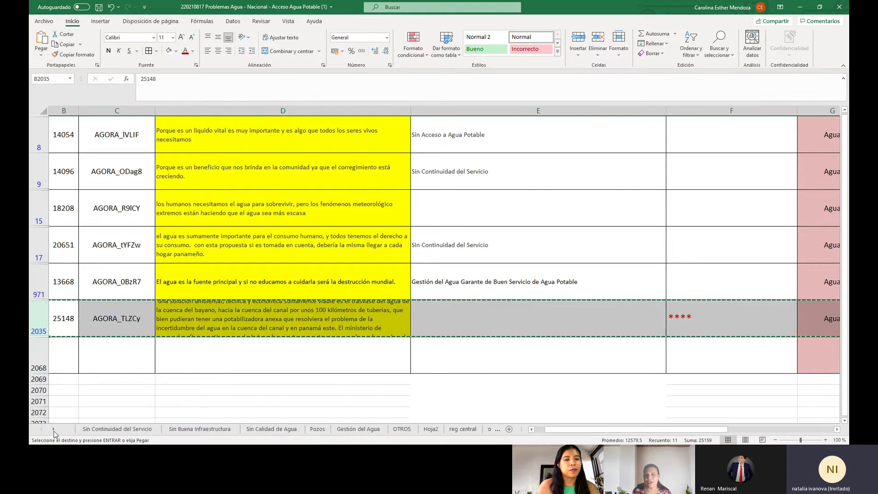
pyautogui.click(53, 429)
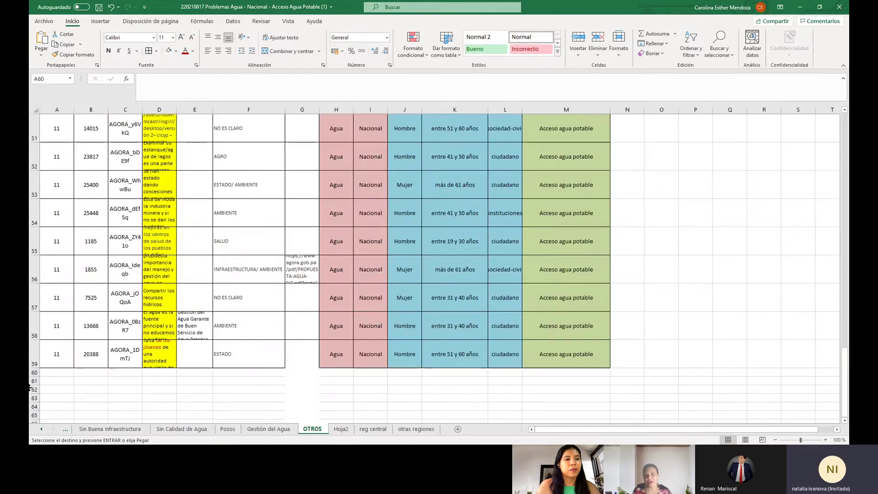
pyautogui.rightClick(34, 373)
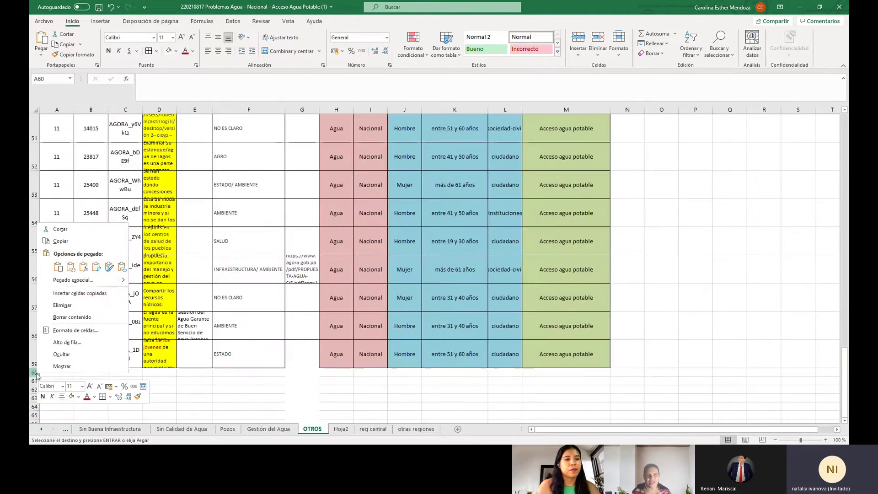
pyautogui.click(58, 267)
# Move the misaligned values in G60:L60 of OTROS to H60:M60 by cutting and pasting them.
pyautogui.moveTo(303, 383); pyautogui.dragTo(513, 386)
pyautogui.rightClick(512, 386)
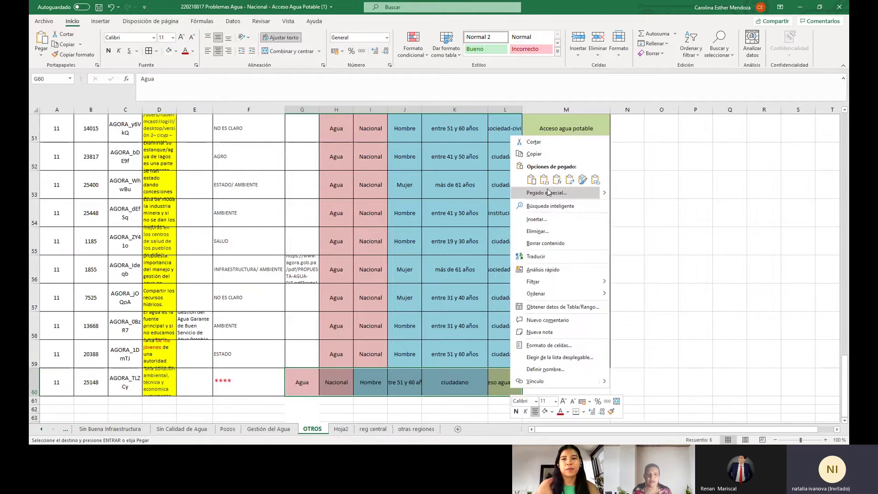
pyautogui.click(533, 154)
pyautogui.rightClick(467, 378)
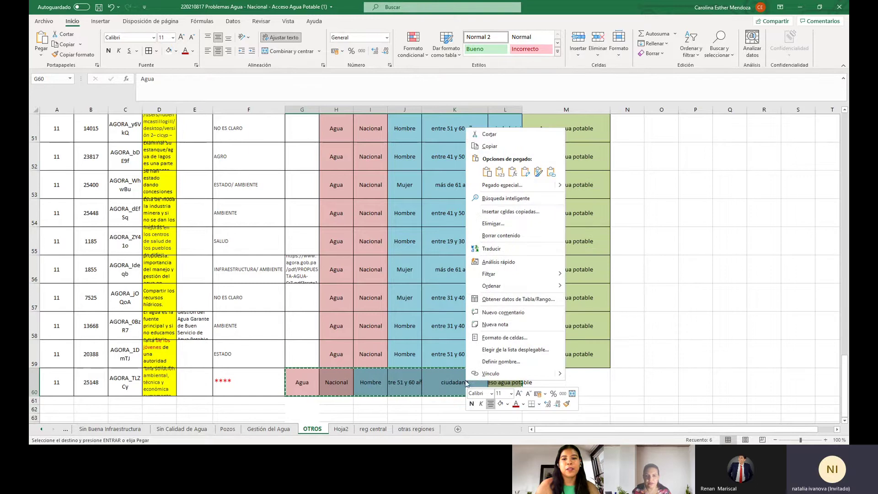
pyautogui.click(515, 152)
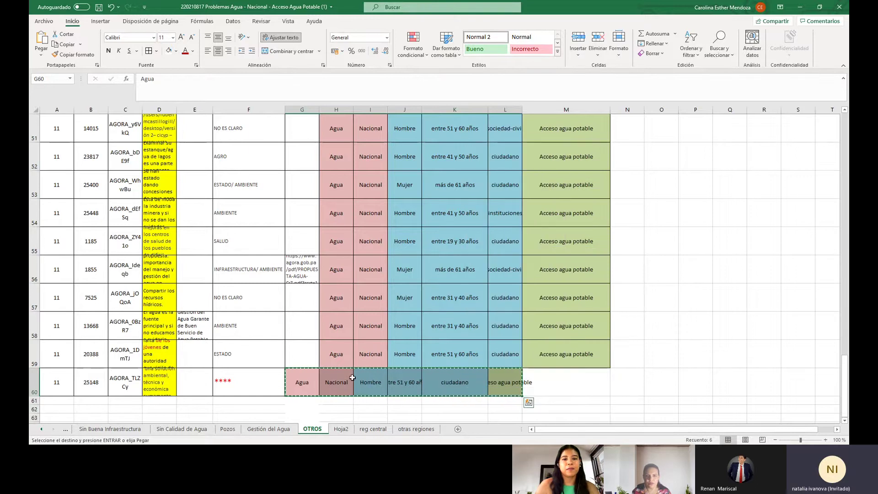
pyautogui.moveTo(336, 382); pyautogui.dragTo(562, 379)
pyautogui.rightClick(562, 379)
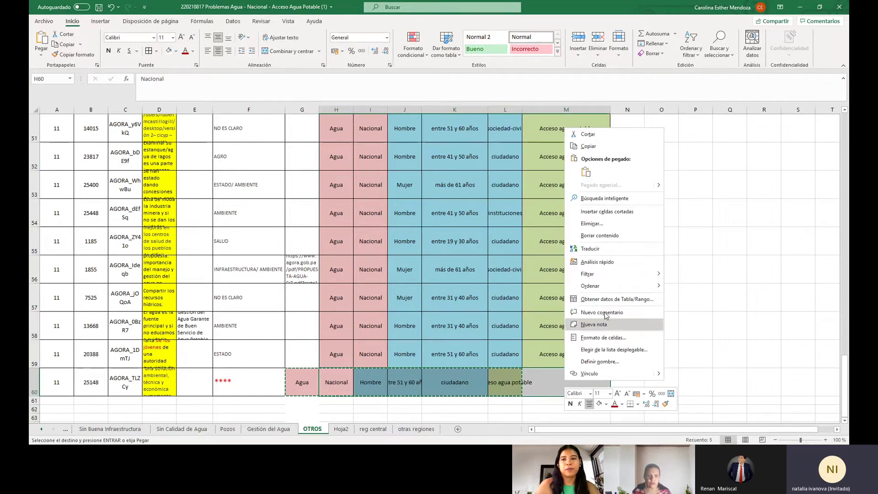
pyautogui.click(588, 169)
pyautogui.moveTo(302, 353); pyautogui.dragTo(306, 386)
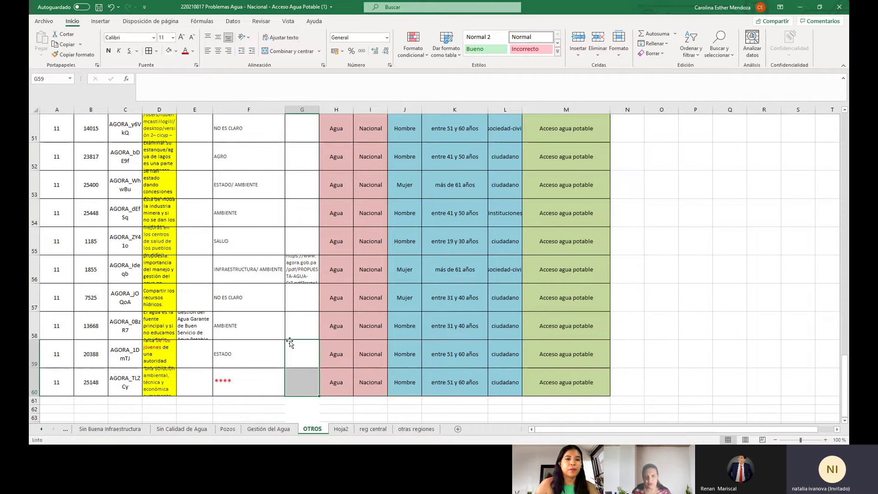
pyautogui.click(301, 353)
# Return to PROBLEMAS NACIONALES and set the category of row 2035 (AGORA_TLZCy) in column E to Sin Buena Infraestructura.
pyautogui.click(41, 429)
pyautogui.click(41, 428)
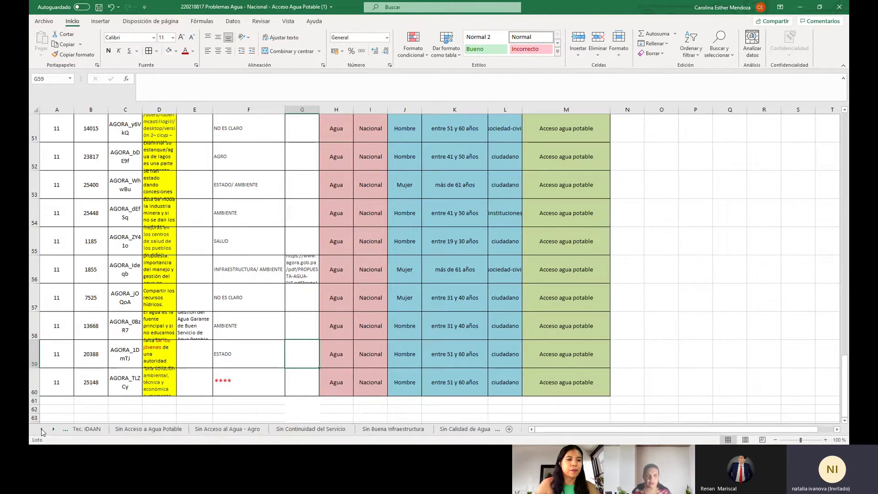
pyautogui.click(41, 429)
pyautogui.click(112, 429)
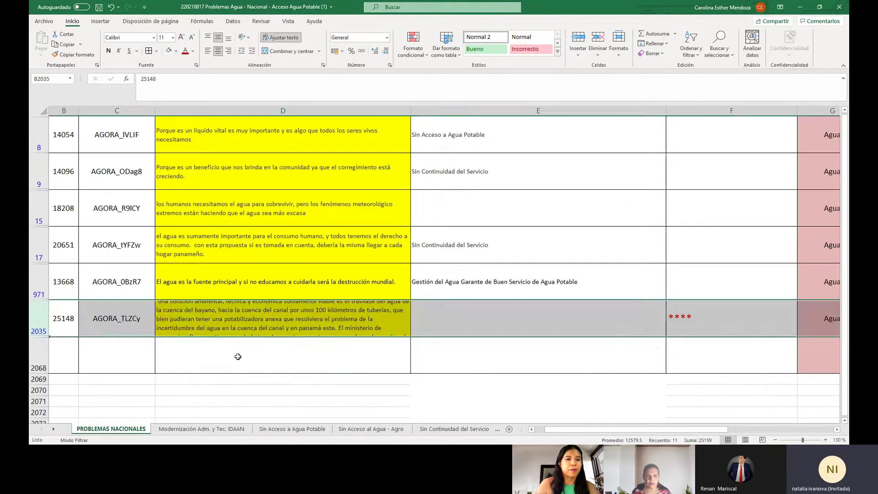
pyautogui.click(507, 310)
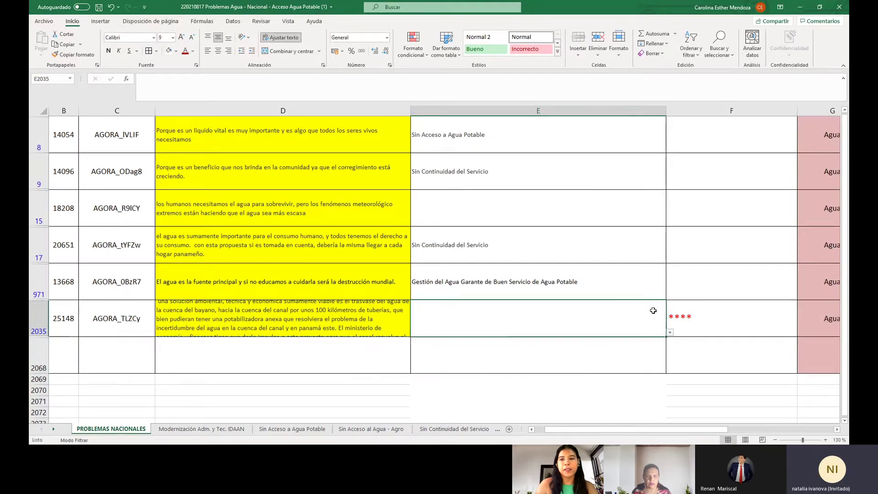
pyautogui.click(670, 333)
pyautogui.click(630, 360)
pyautogui.click(414, 379)
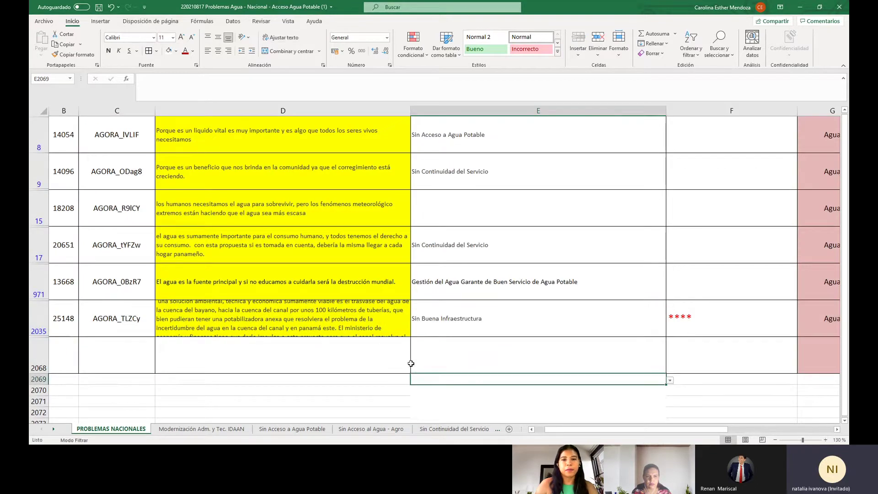
# Examine the proposal description in row 15 of PROBLEMAS NACIONALES at a larger zoom to decide its category.
pyautogui.scroll(1, 494, 221)
pyautogui.click(498, 245)
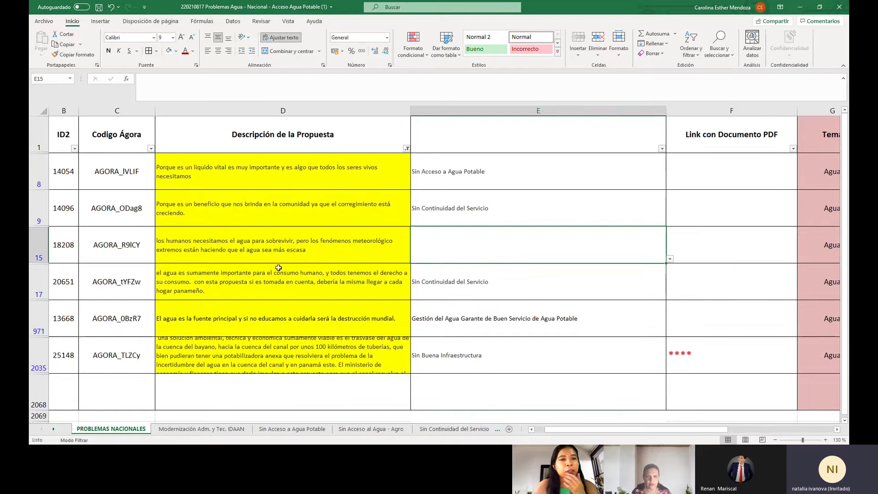
pyautogui.click(279, 250)
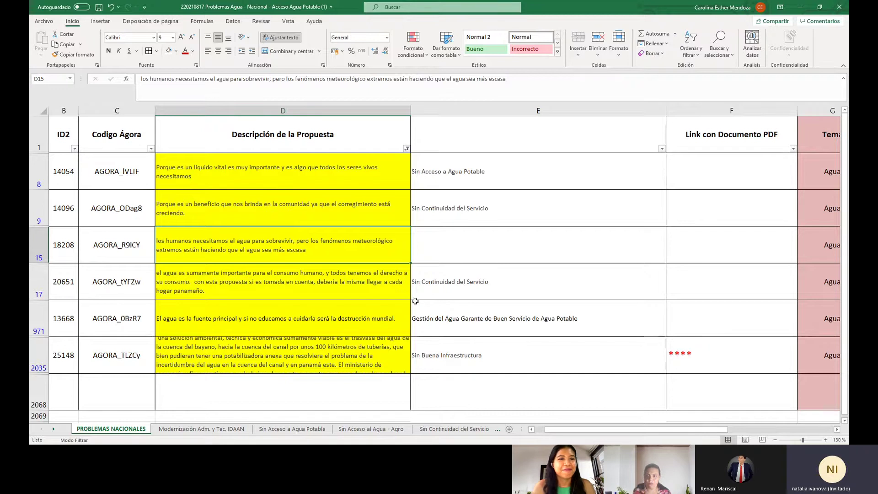
pyautogui.click(447, 257)
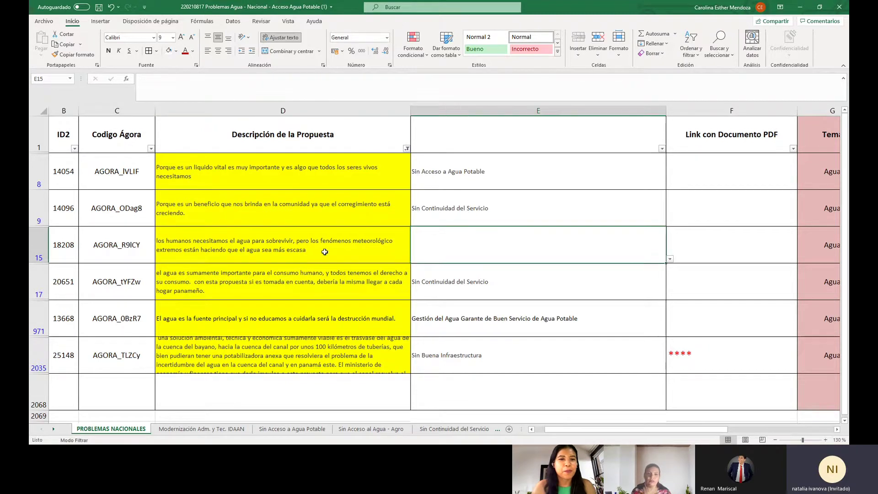
pyautogui.click(387, 254)
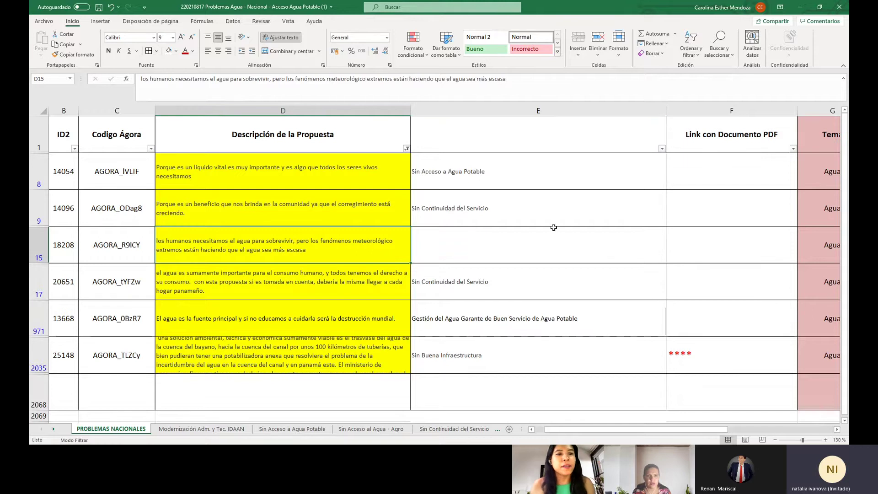
pyautogui.moveTo(812, 441); pyautogui.dragTo(812, 441)
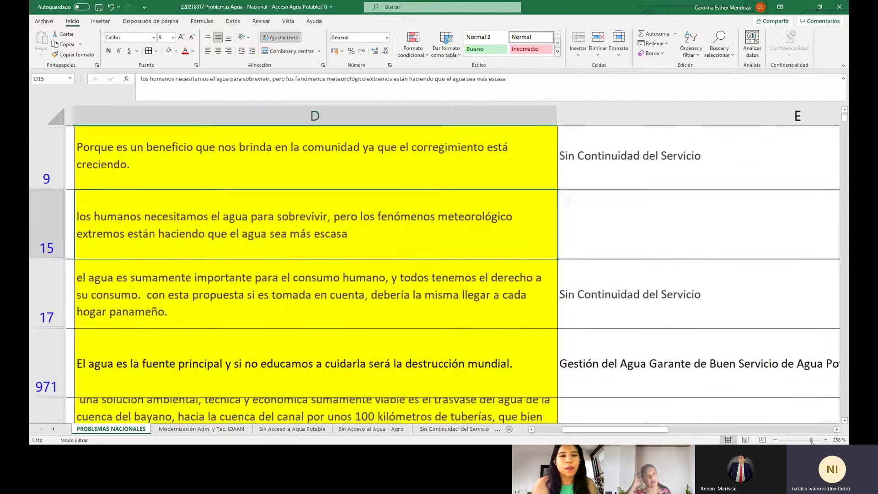
pyautogui.moveTo(645, 432); pyautogui.dragTo(624, 431)
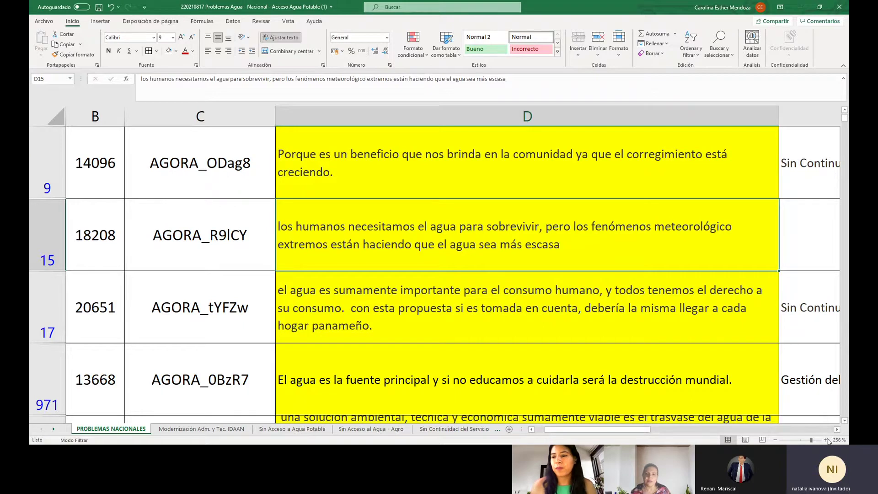
pyautogui.moveTo(807, 443); pyautogui.dragTo(799, 442)
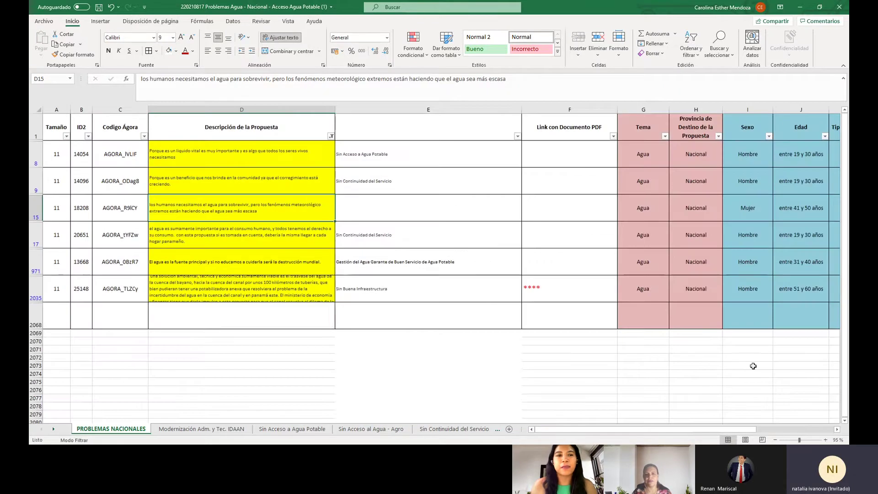
# Cut row 15 (ID2 18208) from PROBLEMAS NACIONALES and paste it into row 61 of the OTROS sheet.
pyautogui.click(35, 212)
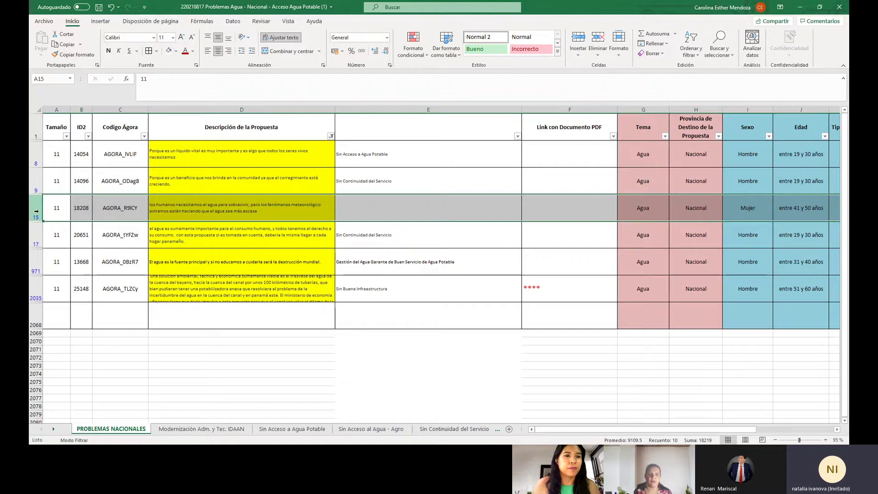
pyautogui.rightClick(36, 211)
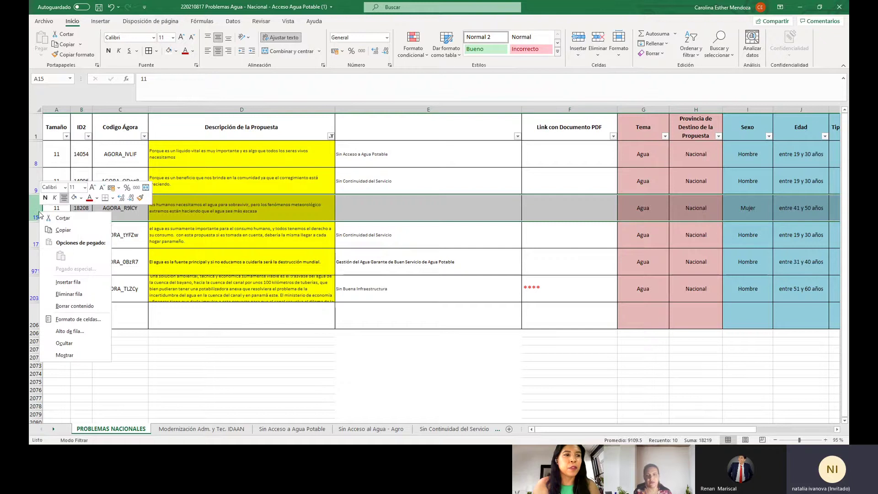
pyautogui.click(68, 217)
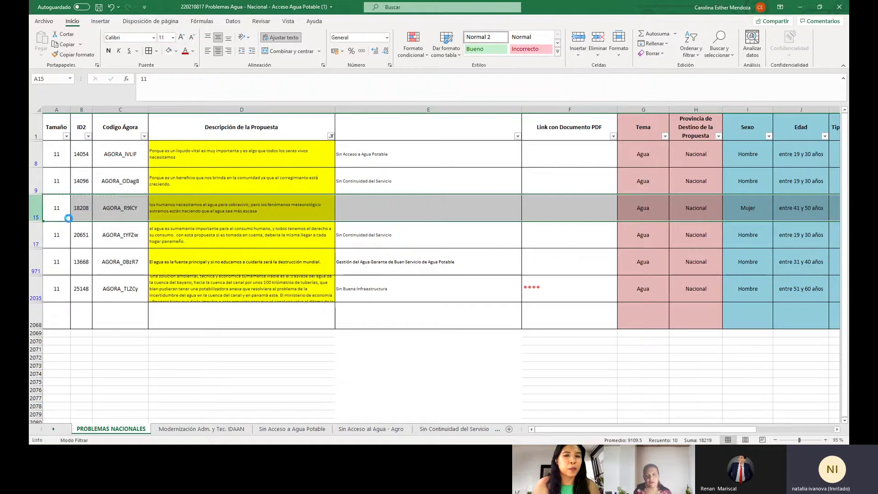
pyautogui.click(54, 429)
pyautogui.click(53, 428)
pyautogui.click(53, 428)
pyautogui.click(53, 428)
pyautogui.click(53, 428)
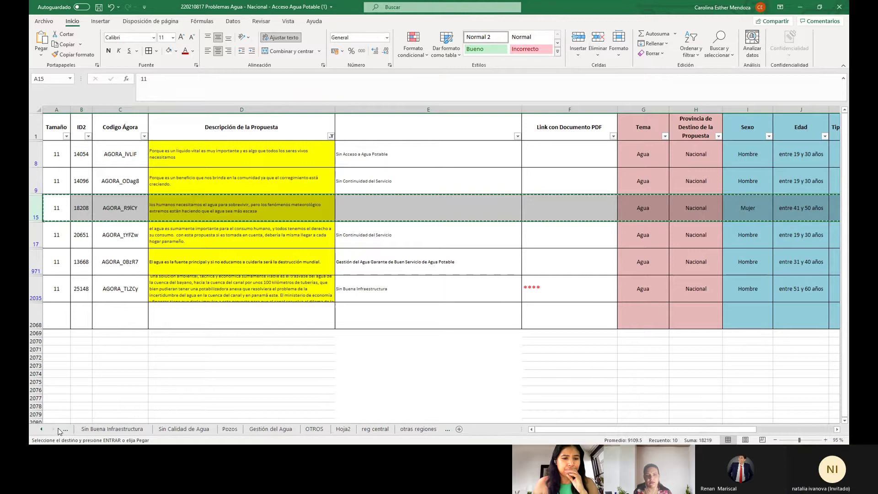
pyautogui.click(312, 428)
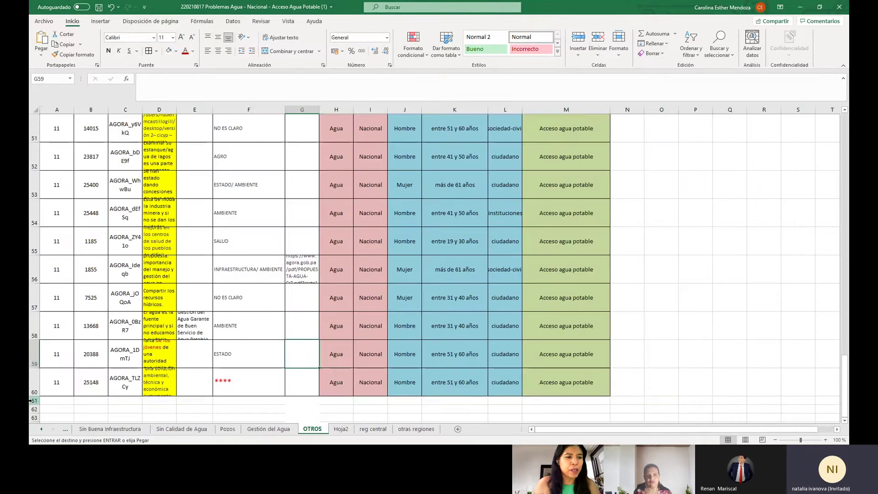
pyautogui.click(32, 400)
pyautogui.rightClick(32, 400)
pyautogui.click(53, 295)
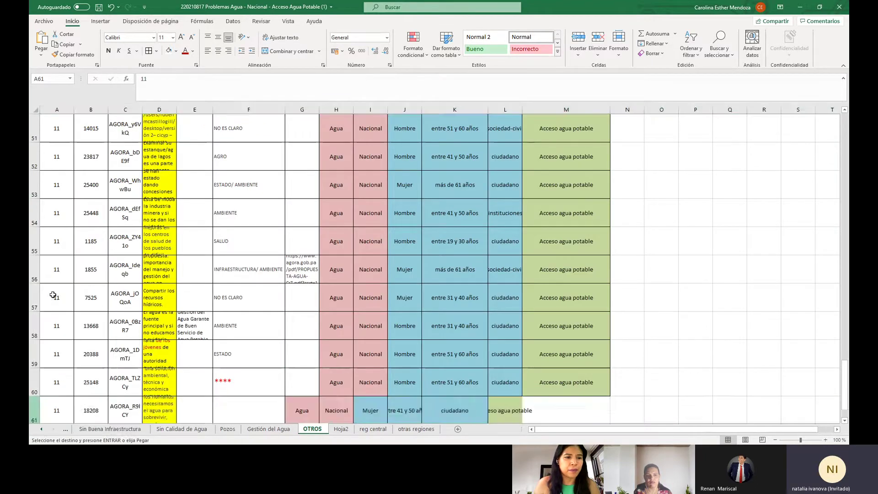
# Align row 61 of OTROS with the columns above by cutting G61:L61 and pasting the values into H61:M61.
pyautogui.scroll(-1, 242, 400)
pyautogui.moveTo(304, 325); pyautogui.dragTo(505, 327)
pyautogui.rightClick(511, 331)
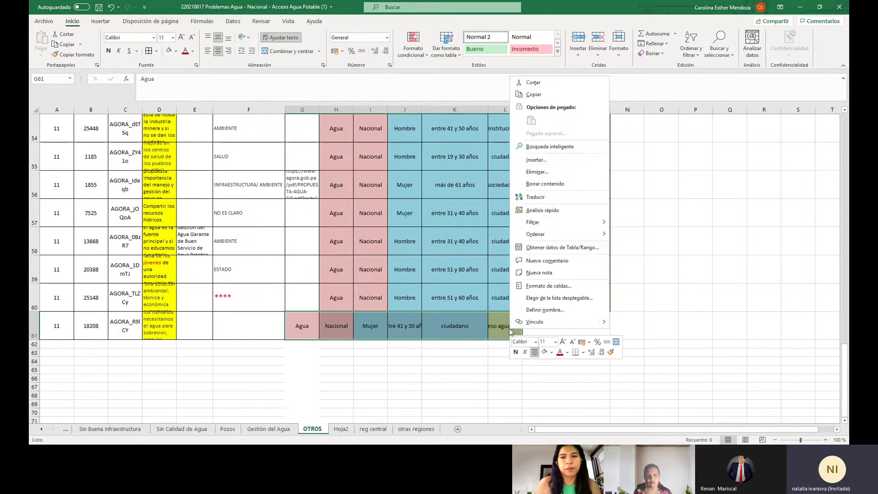
pyautogui.click(549, 83)
pyautogui.moveTo(346, 315); pyautogui.dragTo(558, 320)
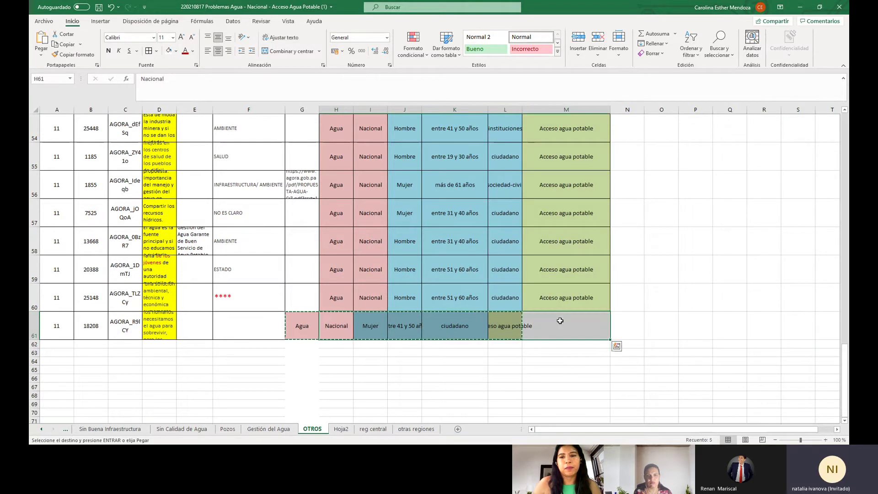
pyautogui.rightClick(558, 320)
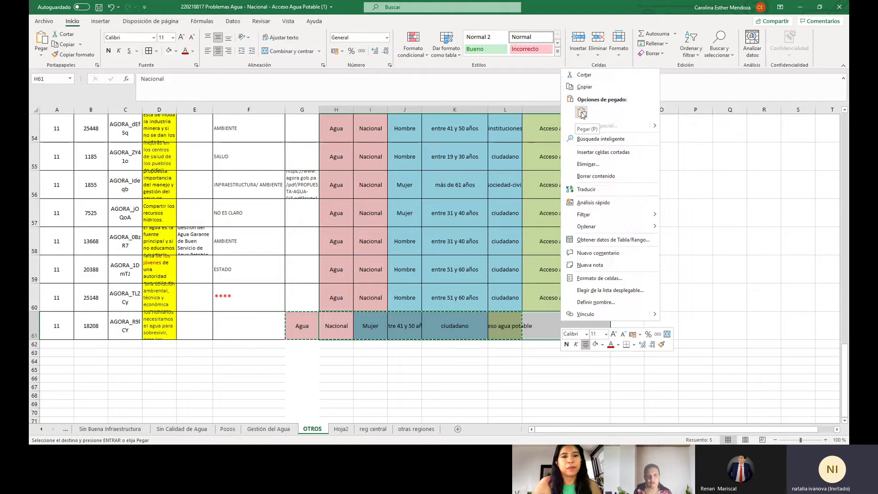
pyautogui.click(581, 114)
# Enter NO ES CLARO in cell F61 of the OTROS sheet.
pyautogui.click(256, 330)
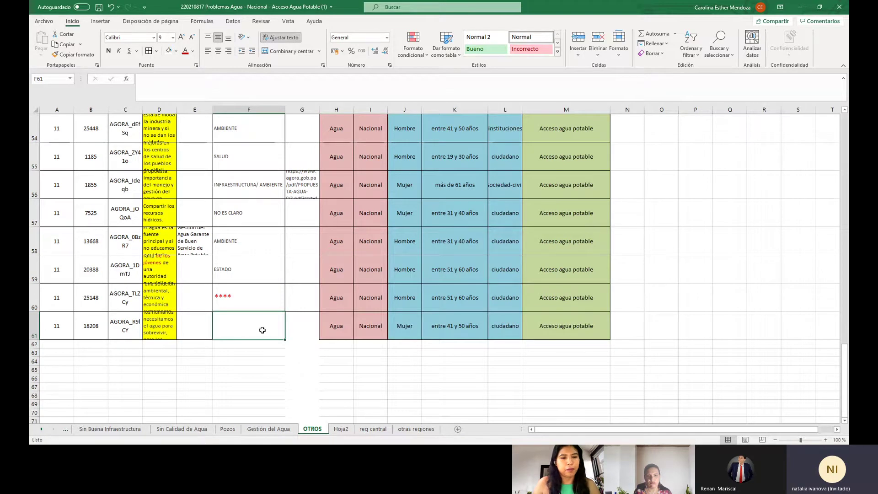
pyautogui.write('NO ES CLARO')
pyautogui.click(240, 360)
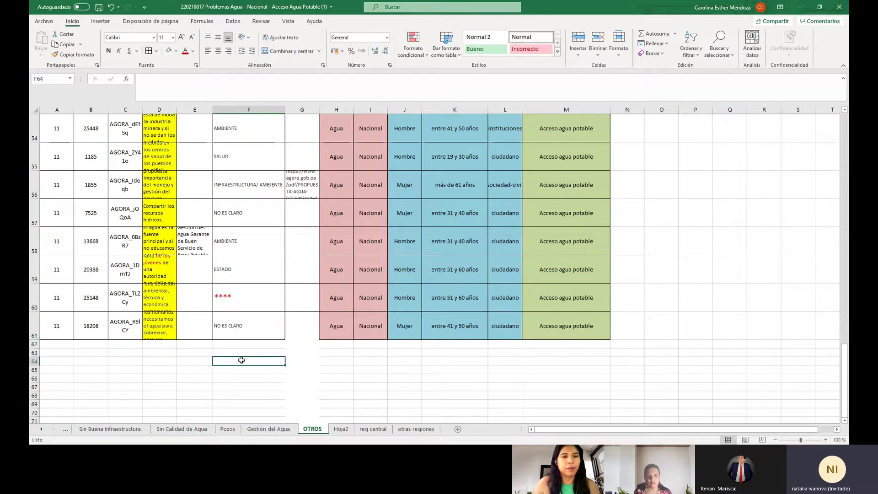
# Delete the emptied row 15 from the PROBLEMAS NACIONALES sheet.
pyautogui.click(40, 431)
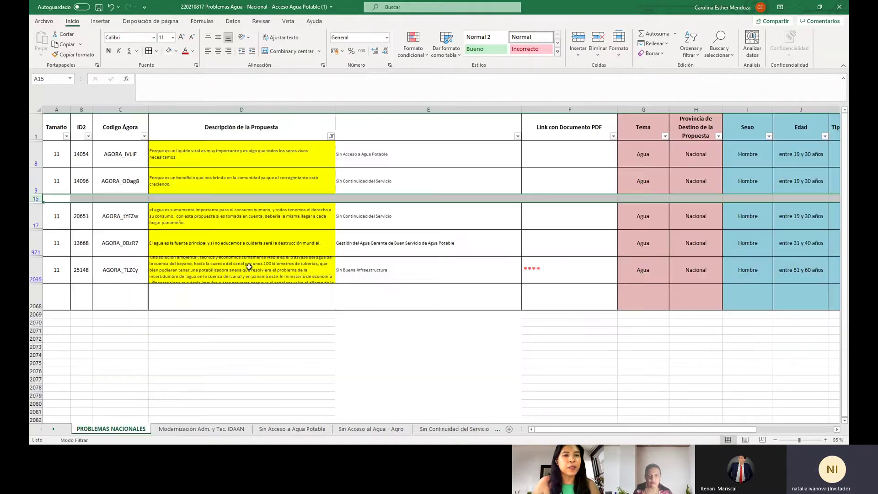
pyautogui.click(104, 429)
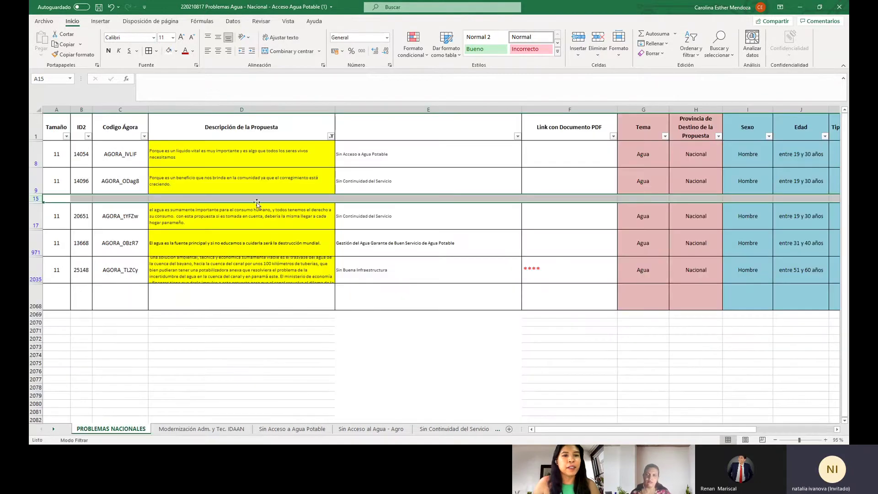
pyautogui.rightClick(35, 198)
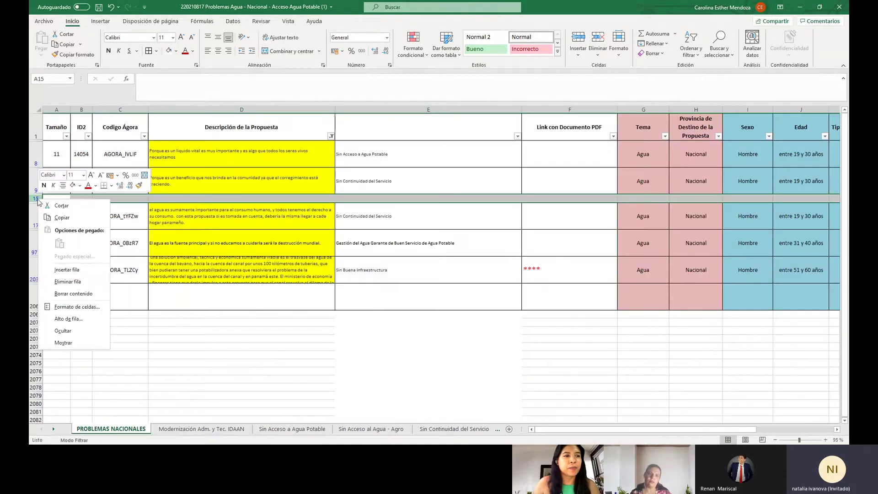
pyautogui.click(69, 281)
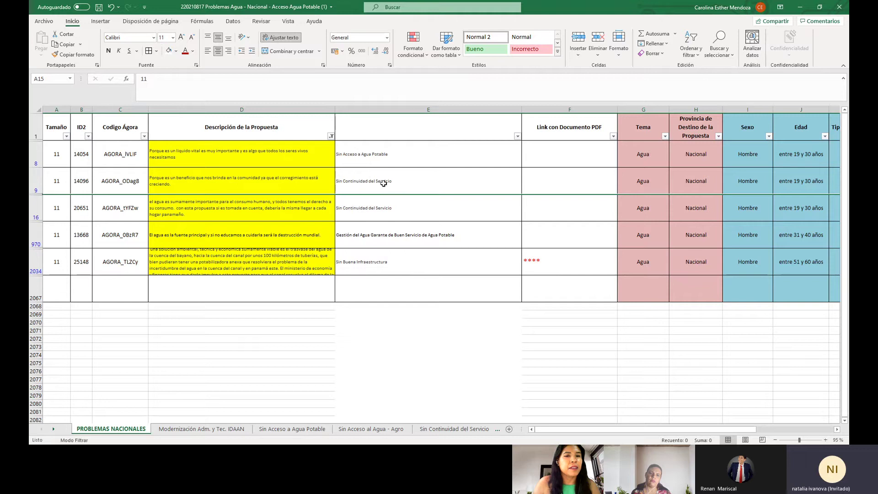
# Try to copy the entire row 8 (ID2 14054) from PROBLEMAS NACIONALES into row 394 of the Sin Acceso a Agua Potable sheet, and undo the paste.
pyautogui.click(287, 202)
pyautogui.click(320, 154)
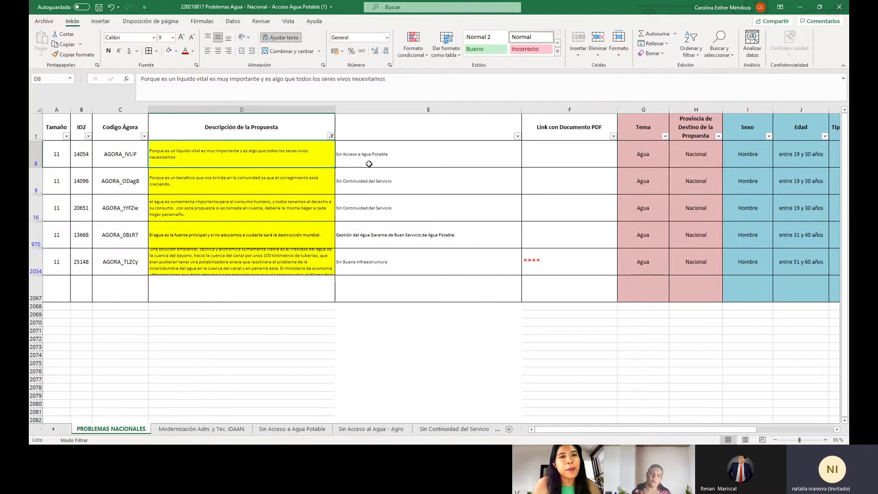
pyautogui.click(401, 161)
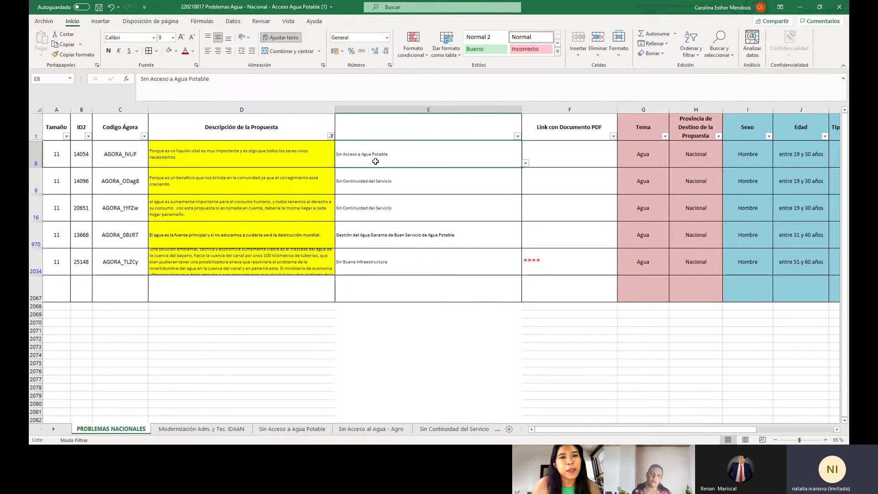
pyautogui.click(36, 155)
pyautogui.rightClick(36, 155)
pyautogui.click(50, 174)
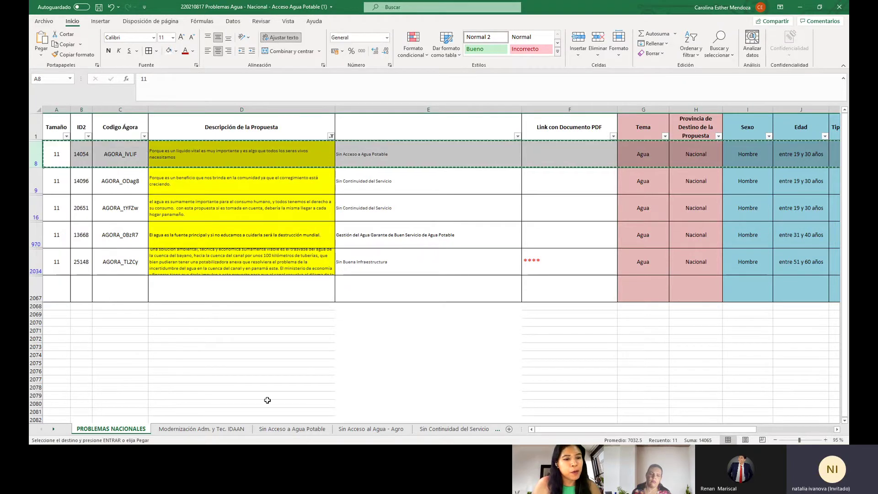
pyautogui.click(291, 428)
pyautogui.scroll(-3, 201, 328)
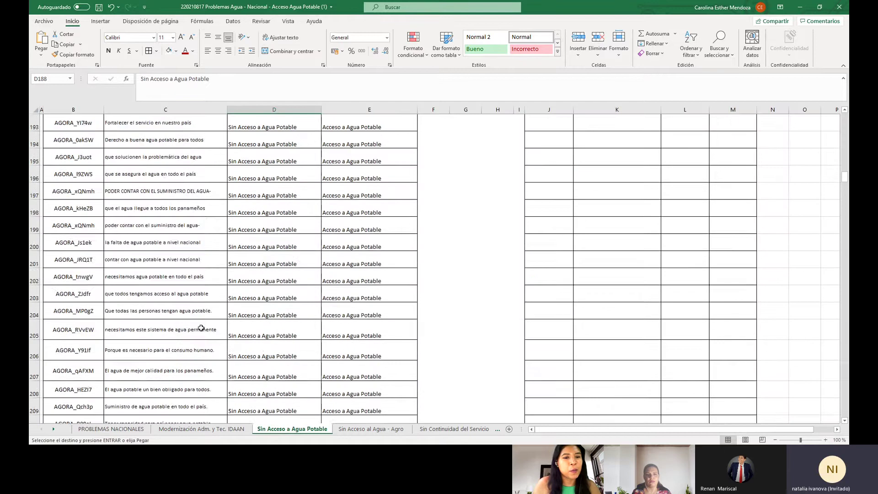
pyautogui.scroll(-20, 201, 328)
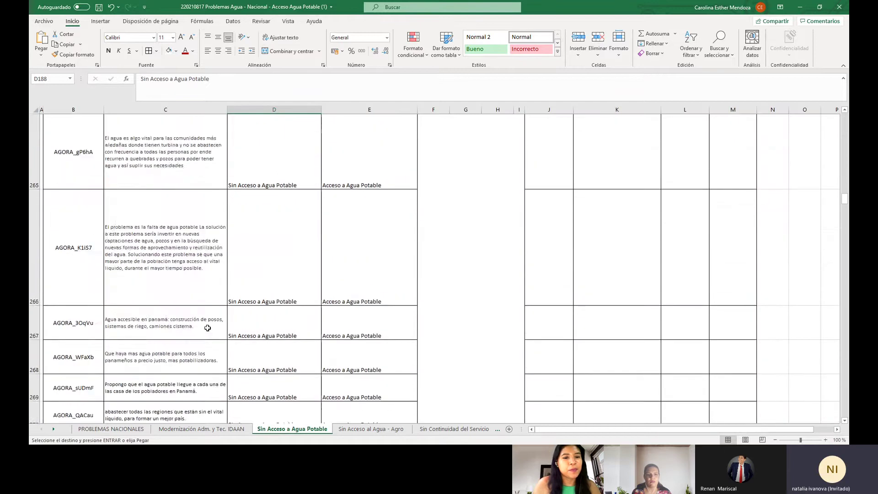
pyautogui.scroll(-15, 207, 327)
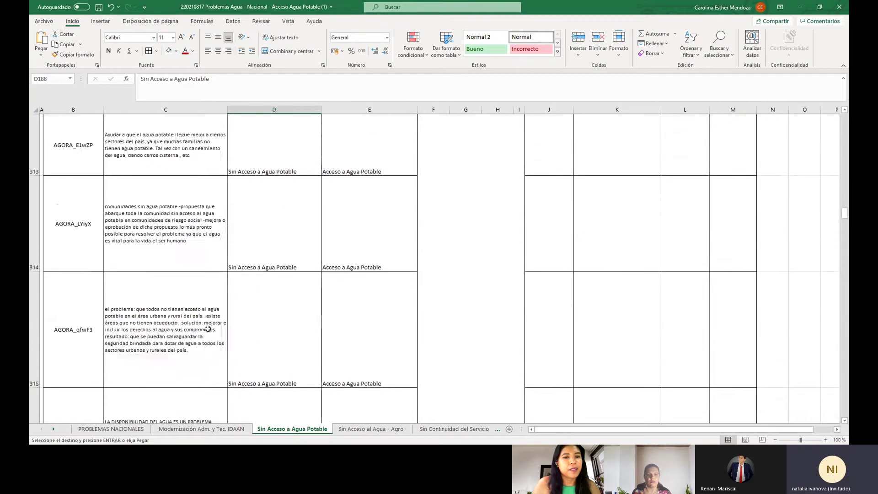
pyautogui.scroll(-12, 208, 328)
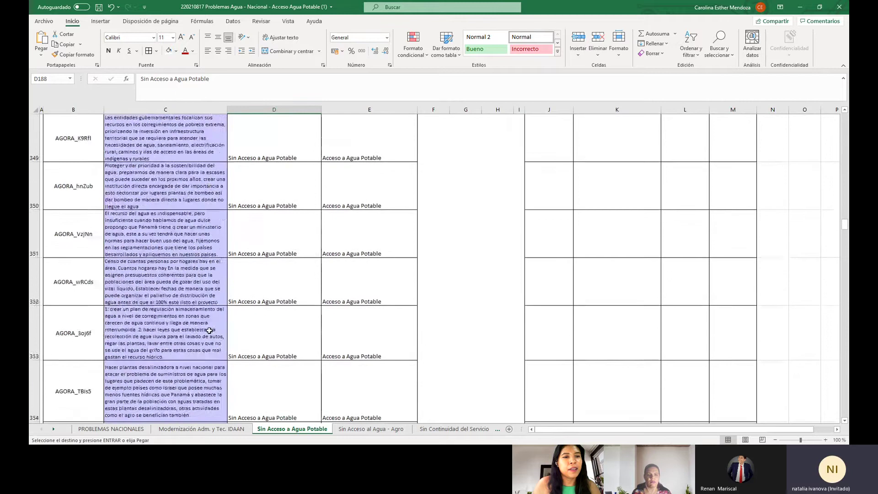
pyautogui.scroll(-6, 209, 330)
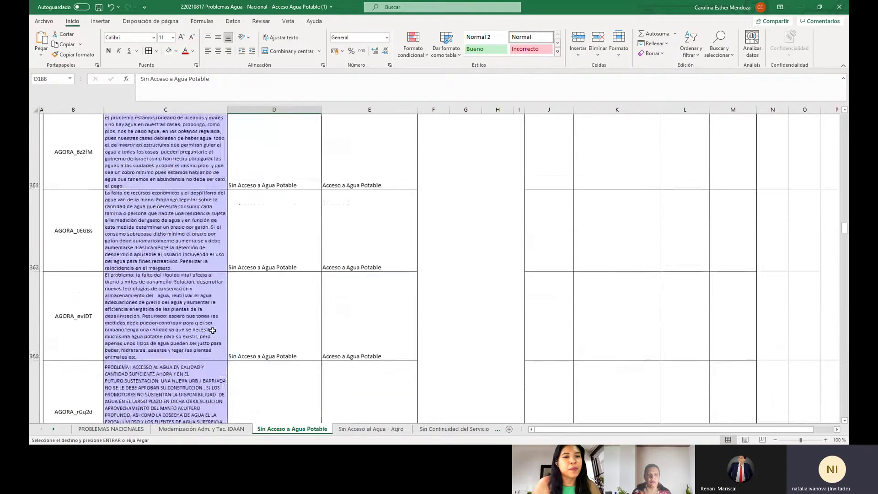
pyautogui.scroll(-13, 213, 330)
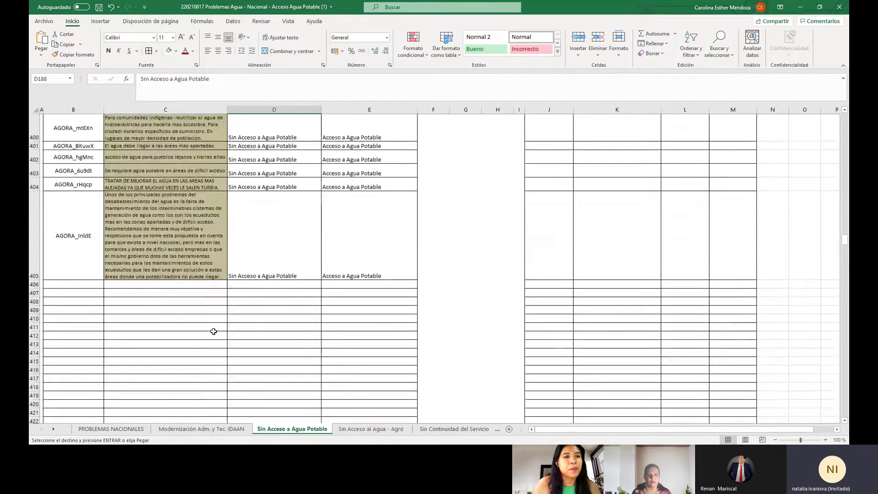
pyautogui.scroll(3, 213, 331)
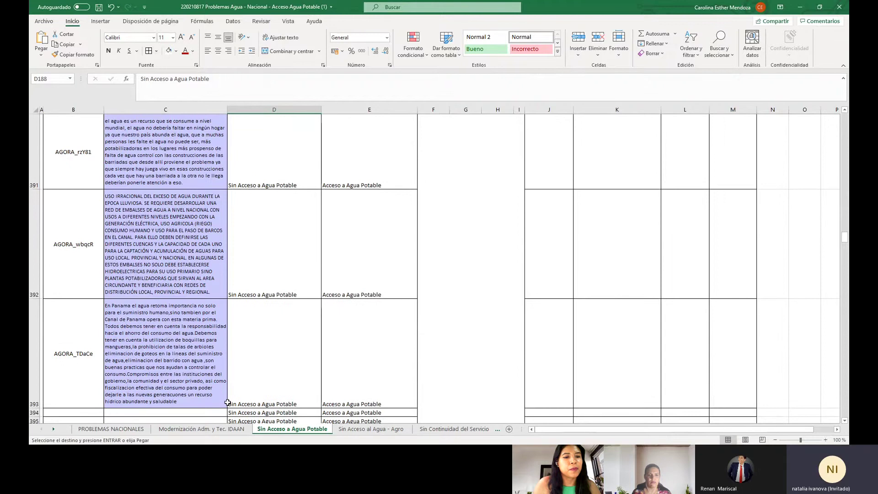
pyautogui.rightClick(34, 413)
pyautogui.click(58, 310)
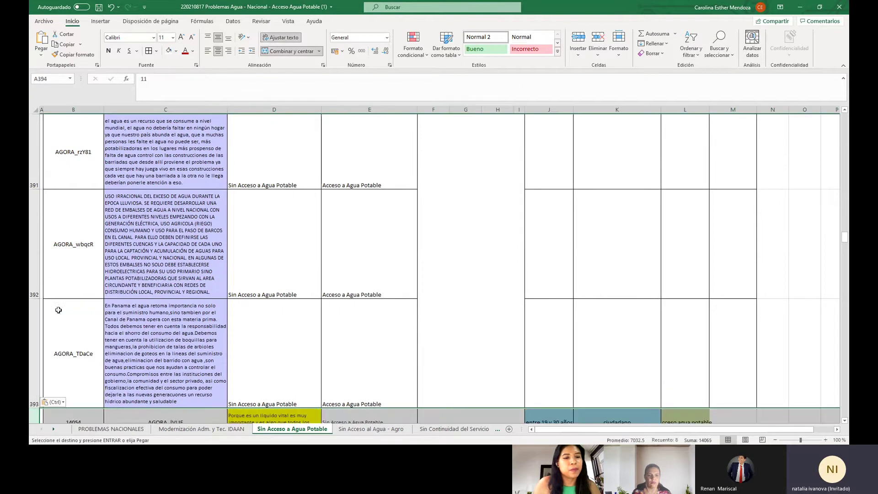
pyautogui.moveTo(535, 415); pyautogui.dragTo(690, 418)
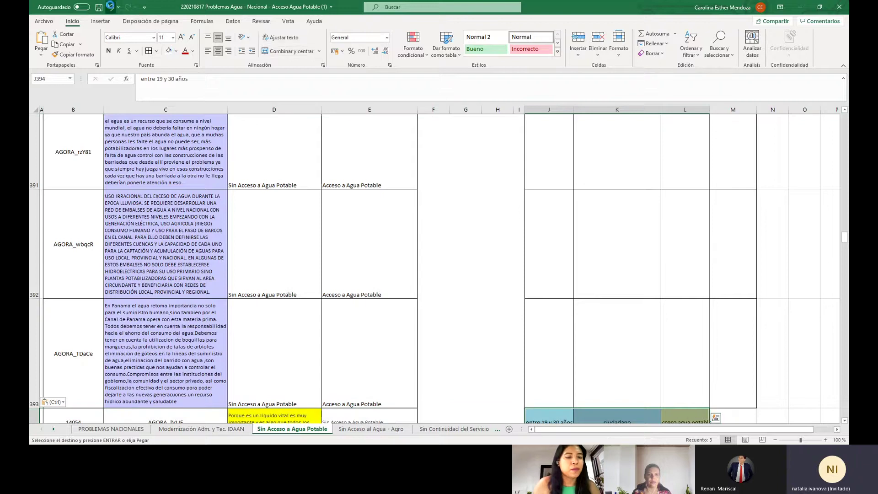
pyautogui.click(111, 6)
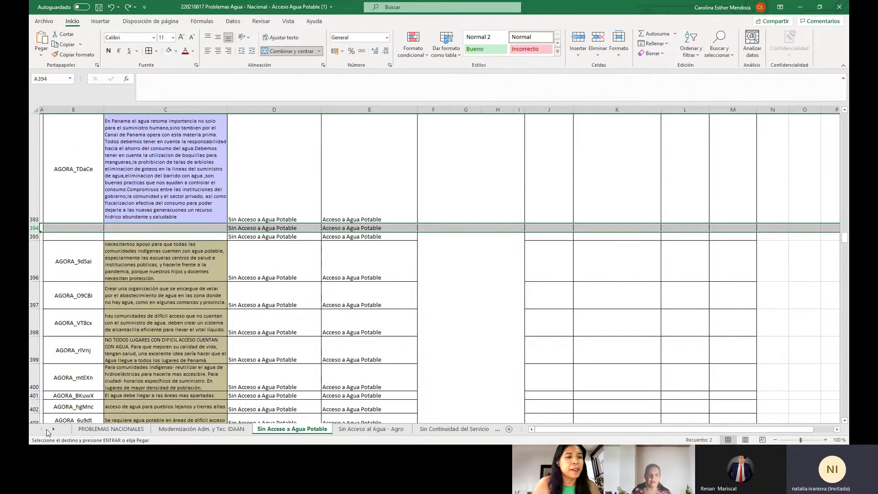
# Copy C8:D8 (code AGORA_lVLIF and its description) from PROBLEMAS NACIONALES and paste it into B394:C394 of Sin Acceso a Agua Potable.
pyautogui.click(110, 428)
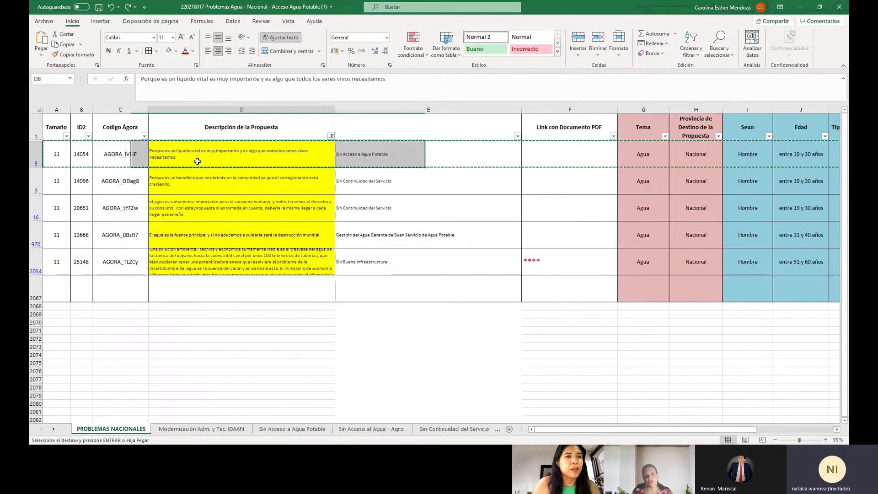
pyautogui.moveTo(118, 156); pyautogui.dragTo(256, 156)
pyautogui.rightClick(258, 158)
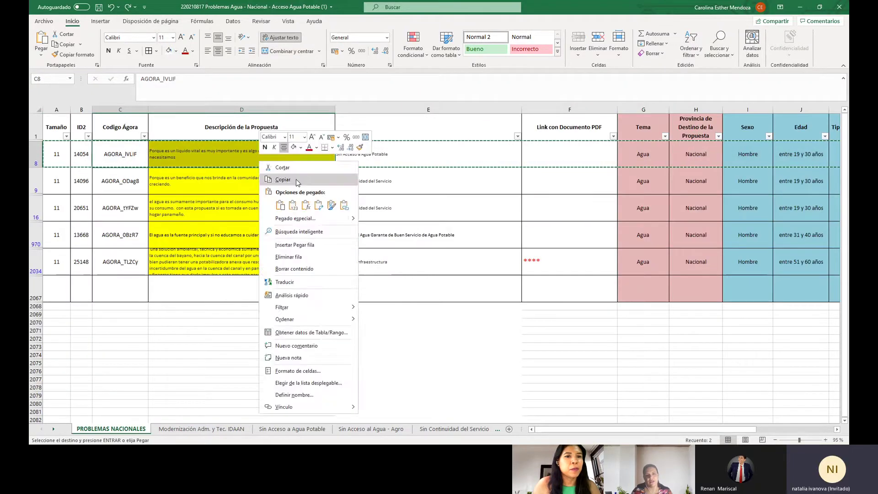
pyautogui.click(278, 181)
pyautogui.click(292, 429)
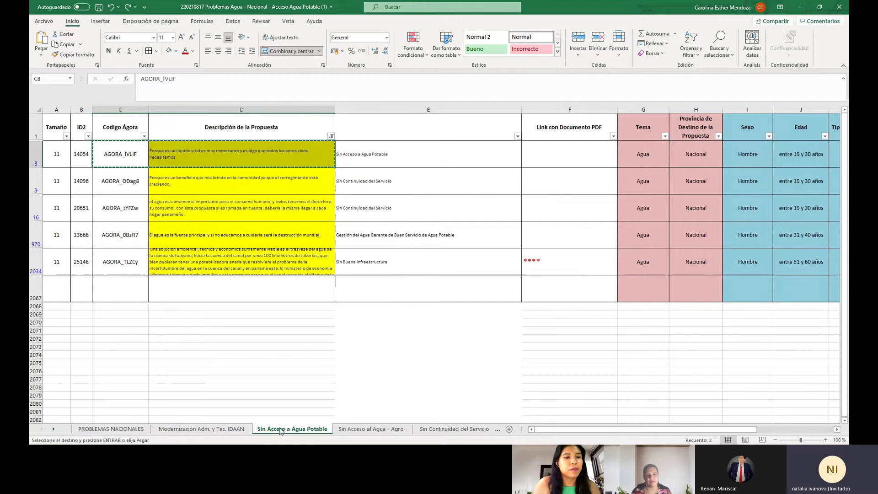
pyautogui.moveTo(56, 228); pyautogui.dragTo(135, 229)
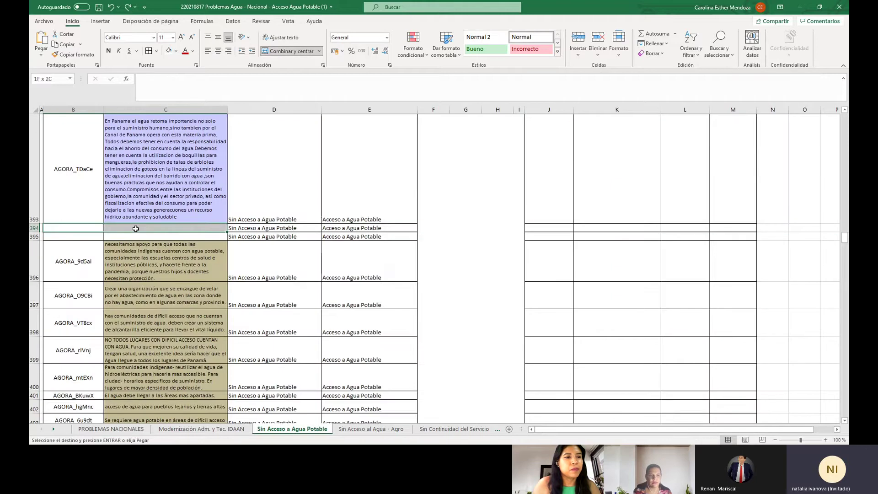
pyautogui.rightClick(136, 231)
pyautogui.click(157, 249)
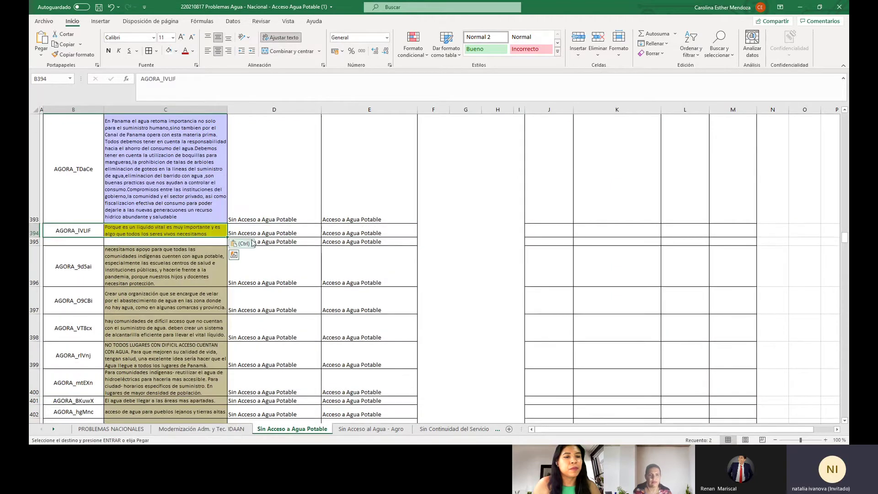
# Copy the Agora codes and descriptions of the two Sin Continuidad del Servicio proposals in rows 9 and 16 of PROBLEMAS NACIONALES.
pyautogui.click(99, 429)
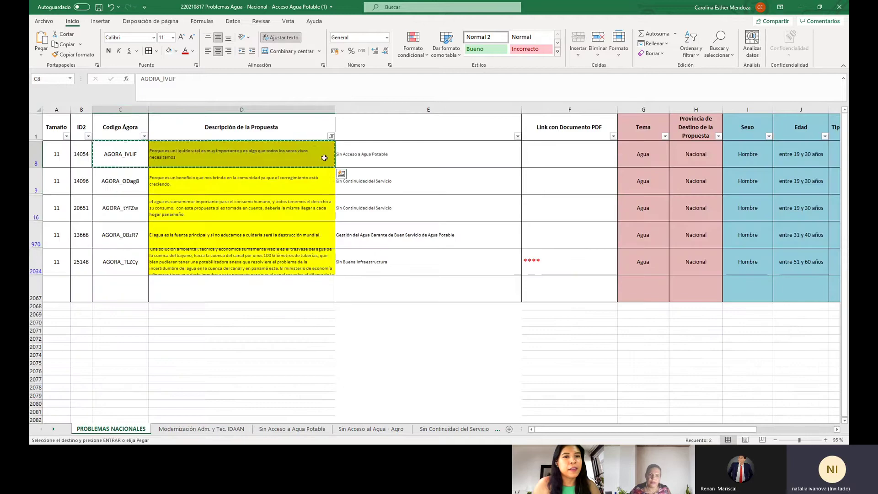
pyautogui.click(381, 188)
pyautogui.click(267, 179)
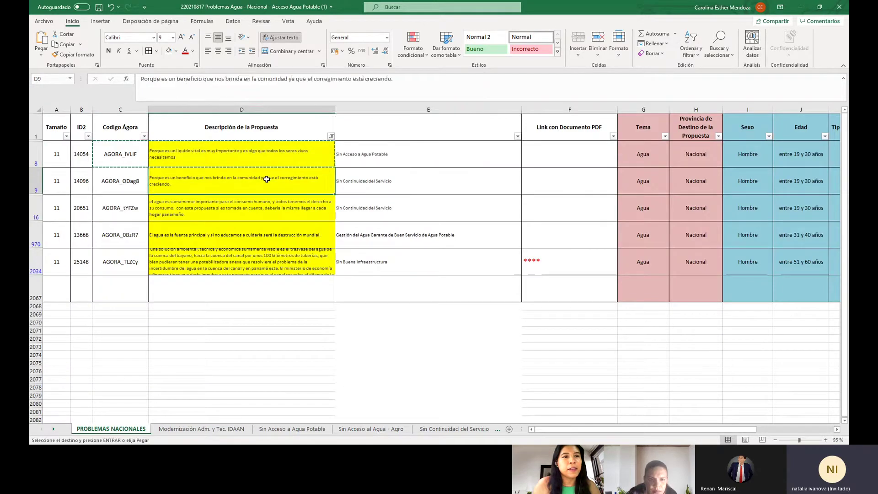
pyautogui.moveTo(134, 183); pyautogui.dragTo(182, 181)
pyautogui.rightClick(183, 179)
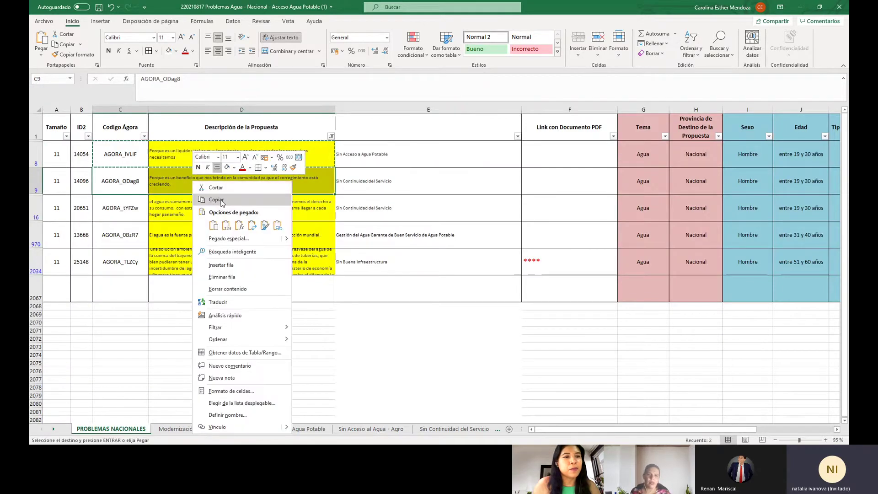
pyautogui.click(225, 207)
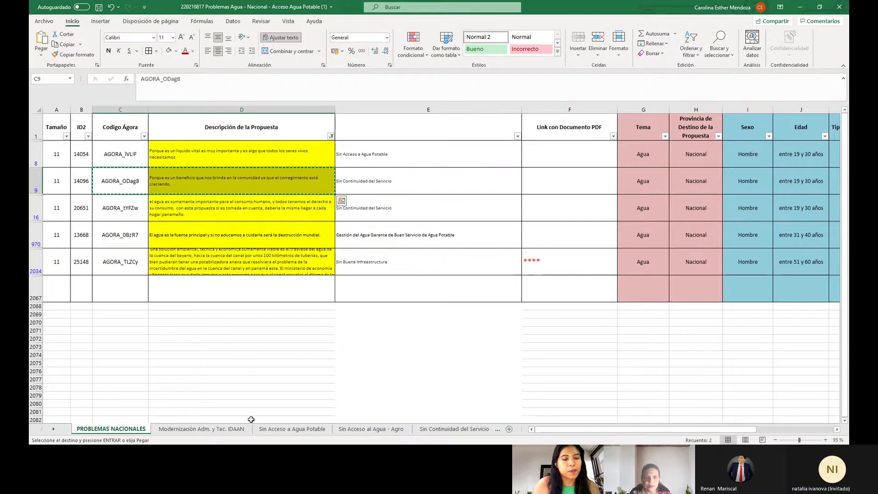
pyautogui.click(385, 219)
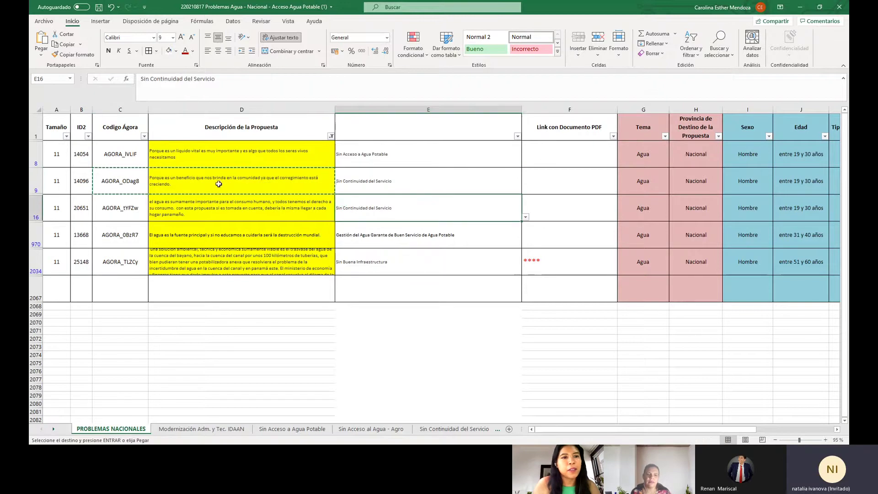
pyautogui.moveTo(109, 182); pyautogui.dragTo(267, 209)
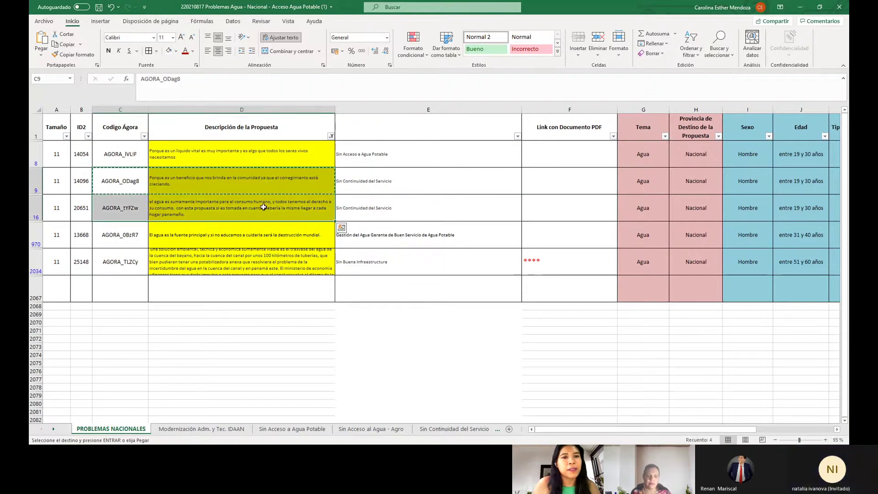
pyautogui.rightClick(266, 192)
pyautogui.click(288, 210)
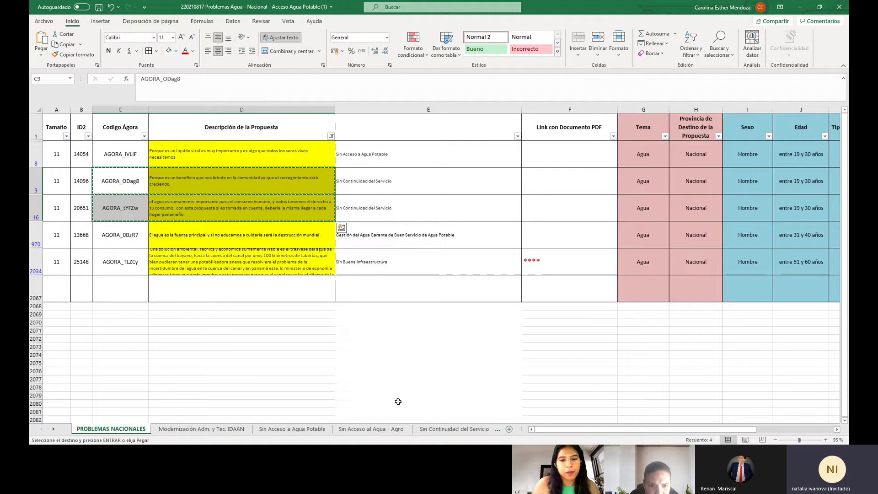
# Paste the two copied proposals into B58:C59 of the Sin Continuidad del Servicio sheet and fill the D57:E57 categories down to row 59.
pyautogui.click(434, 429)
pyautogui.scroll(-15, 161, 212)
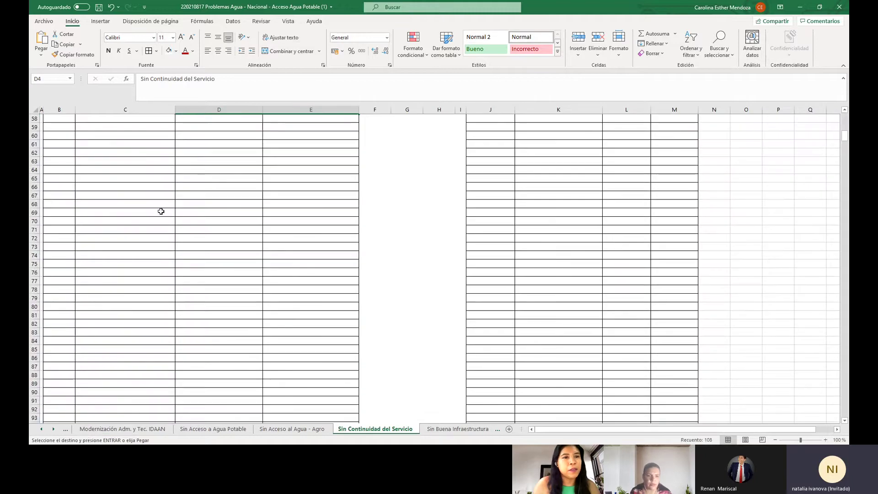
pyautogui.scroll(15, 172, 210)
pyautogui.scroll(-15, 172, 246)
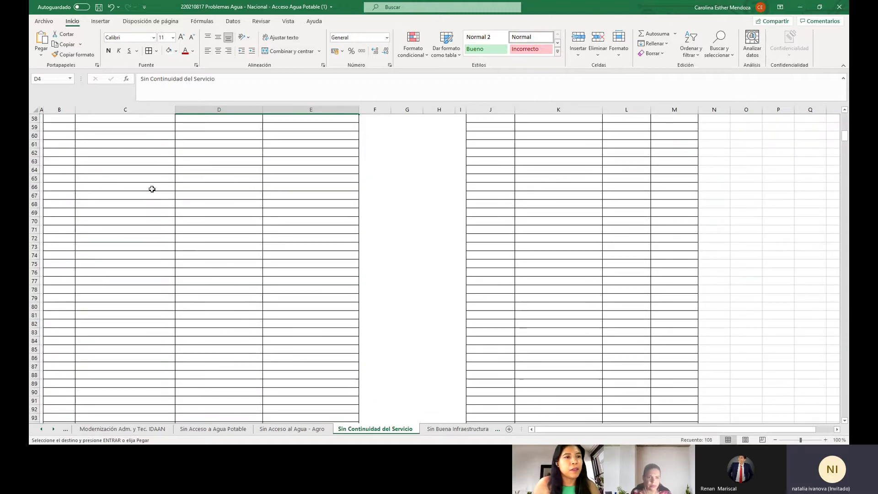
pyautogui.click(844, 111)
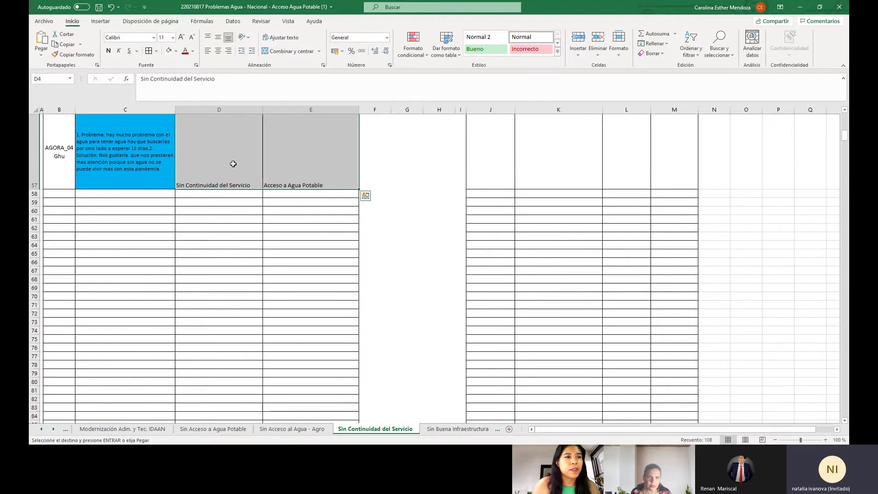
pyautogui.moveTo(59, 196); pyautogui.dragTo(92, 194)
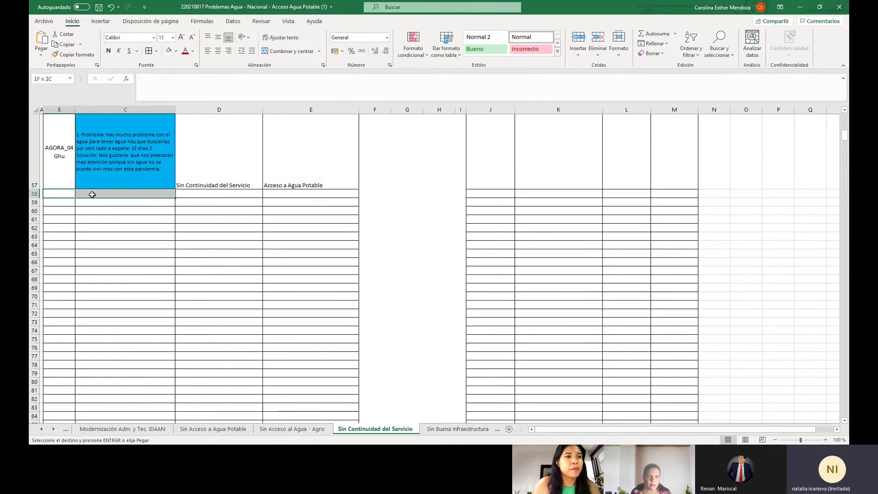
pyautogui.rightClick(93, 195)
pyautogui.click(114, 239)
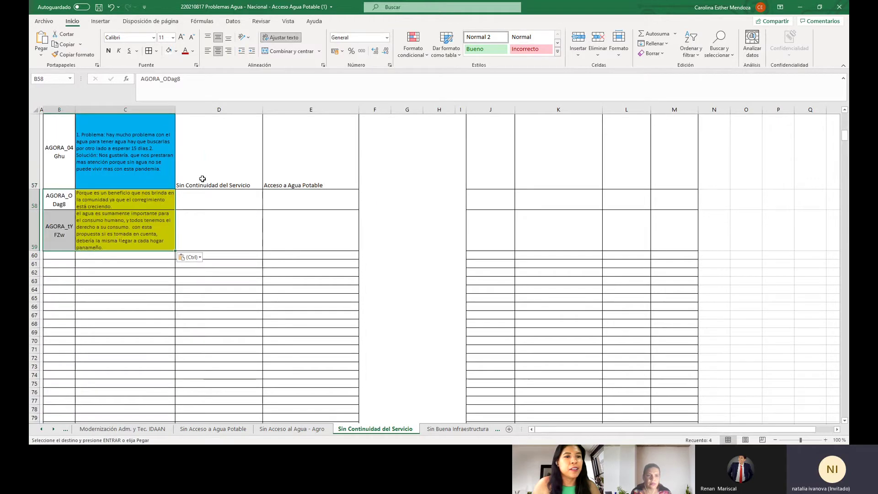
pyautogui.moveTo(201, 178); pyautogui.dragTo(303, 179)
pyautogui.moveTo(361, 187); pyautogui.dragTo(350, 249)
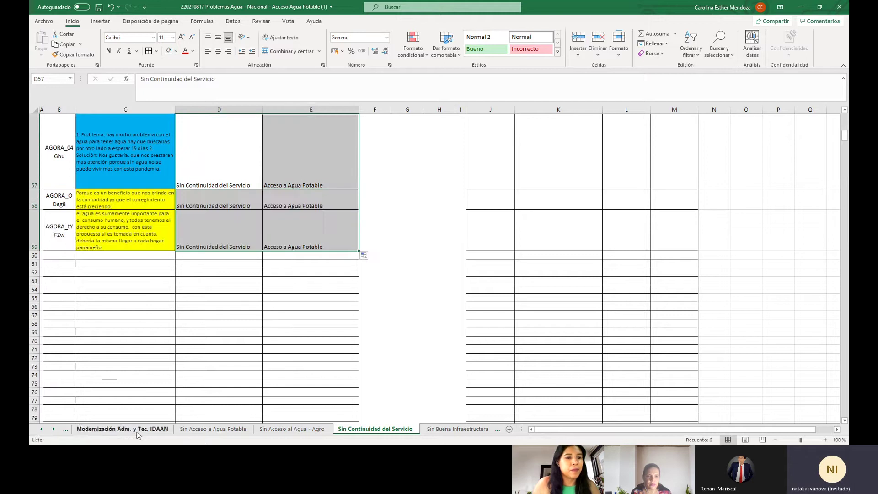
# Copy C970:D970 (code AGORA_0BzR7 and its description) from the PROBLEMAS NACIONALES sheet.
pyautogui.click(42, 429)
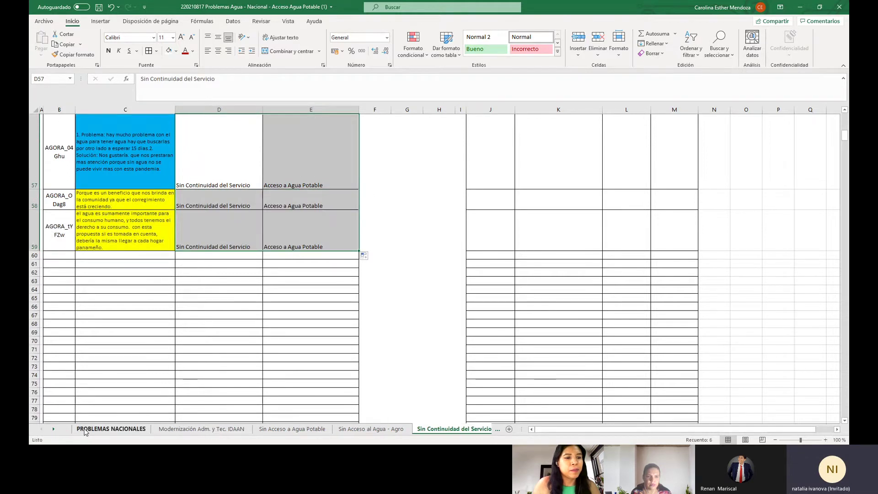
pyautogui.click(111, 429)
pyautogui.click(381, 241)
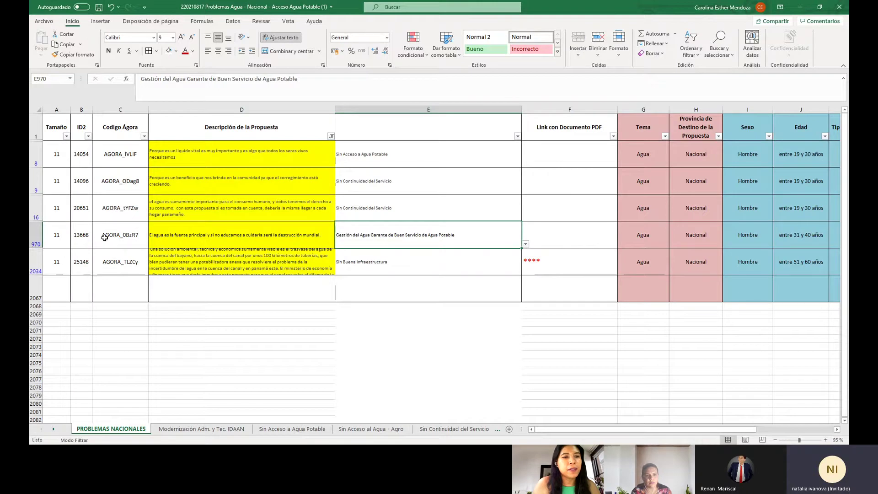
pyautogui.moveTo(105, 237); pyautogui.dragTo(235, 233)
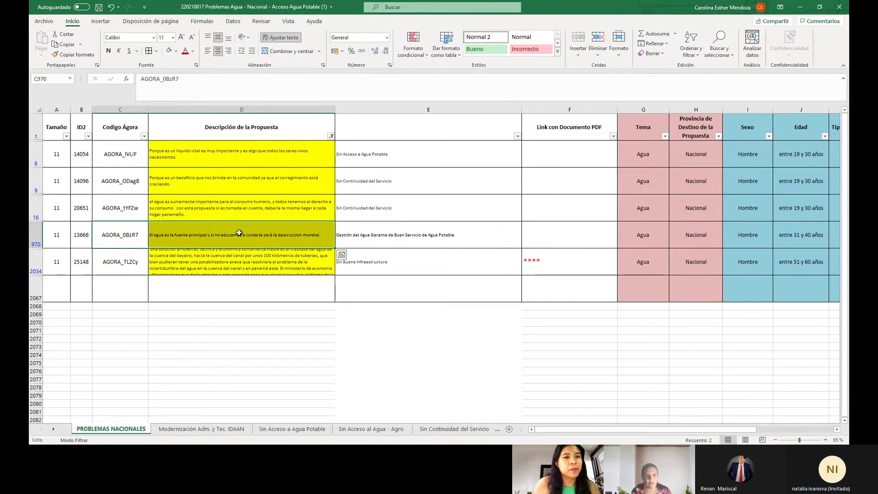
pyautogui.rightClick(237, 234)
pyautogui.click(268, 209)
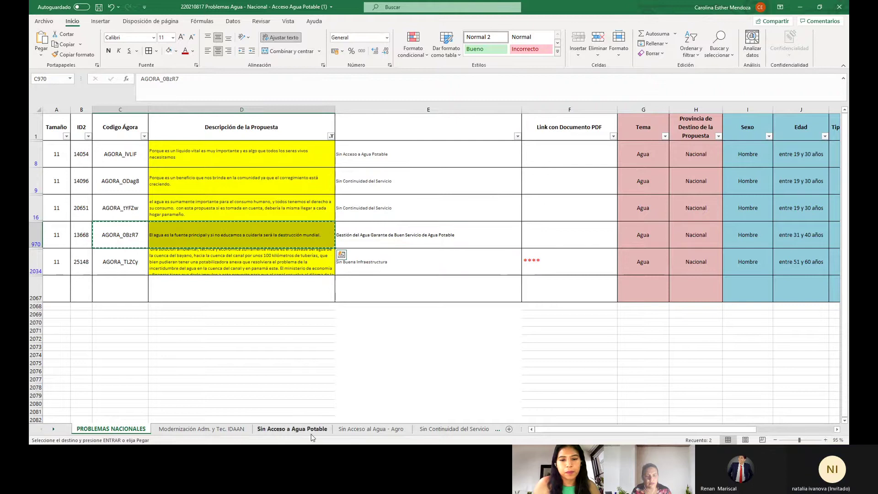
# Paste the copied proposal into B176:C176, the first empty row of the Gestión del Agua sheet.
pyautogui.click(54, 428)
pyautogui.click(54, 429)
pyautogui.click(54, 429)
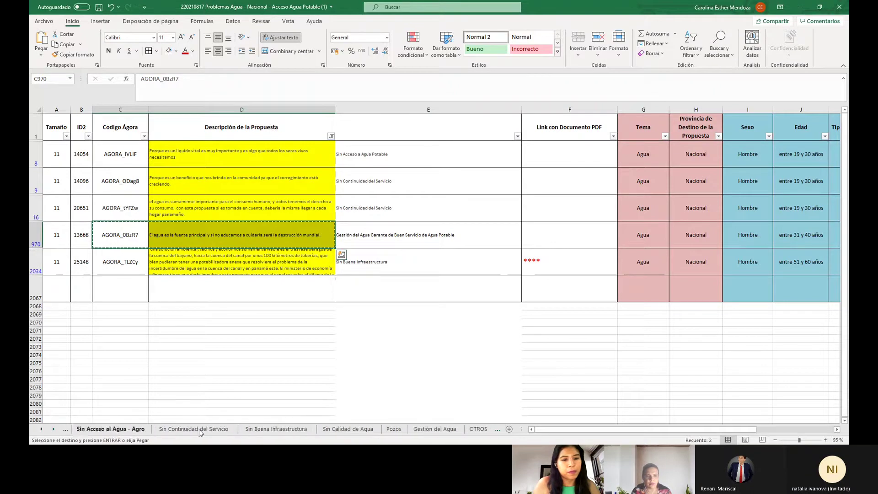
pyautogui.click(435, 430)
pyautogui.scroll(-10, 152, 281)
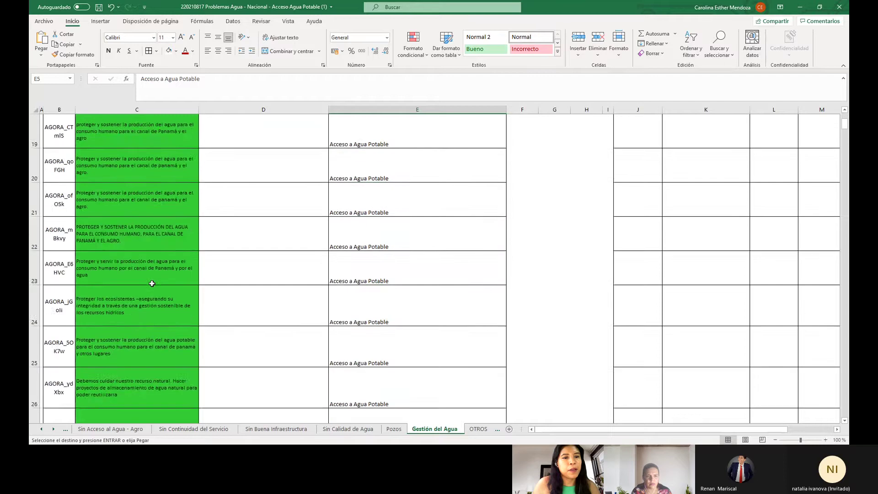
pyautogui.scroll(-18, 152, 284)
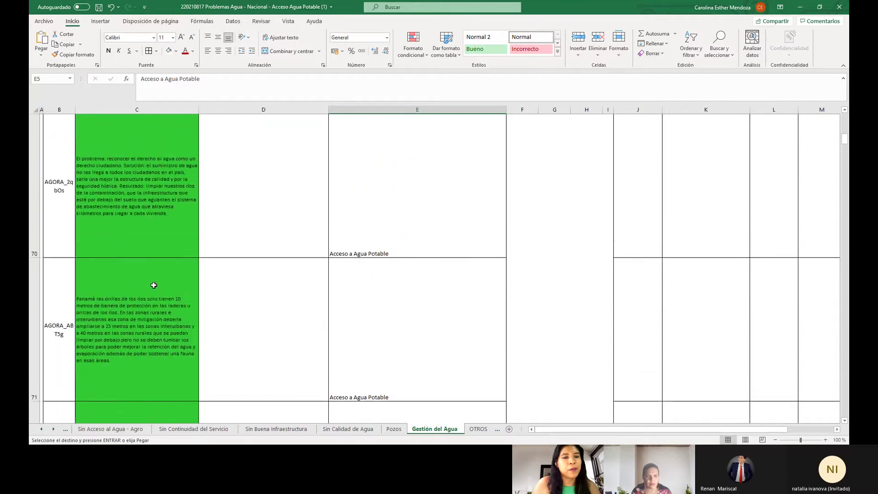
pyautogui.scroll(-15, 155, 286)
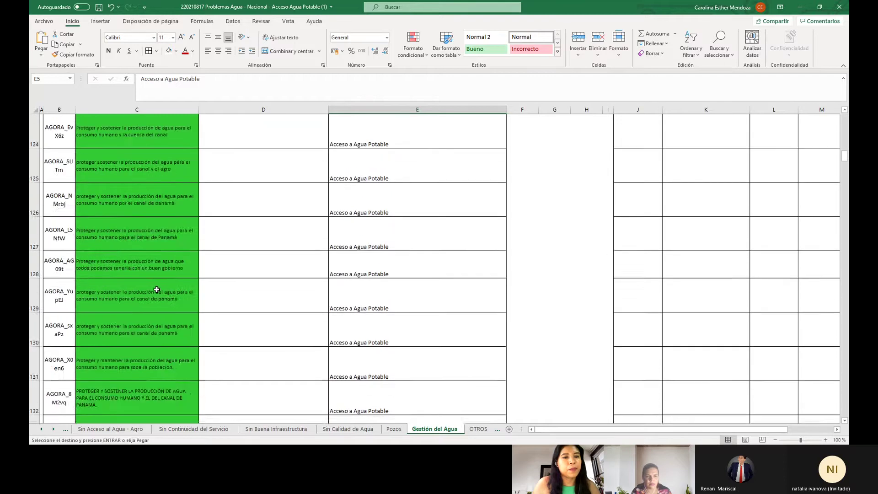
pyautogui.scroll(-12, 160, 289)
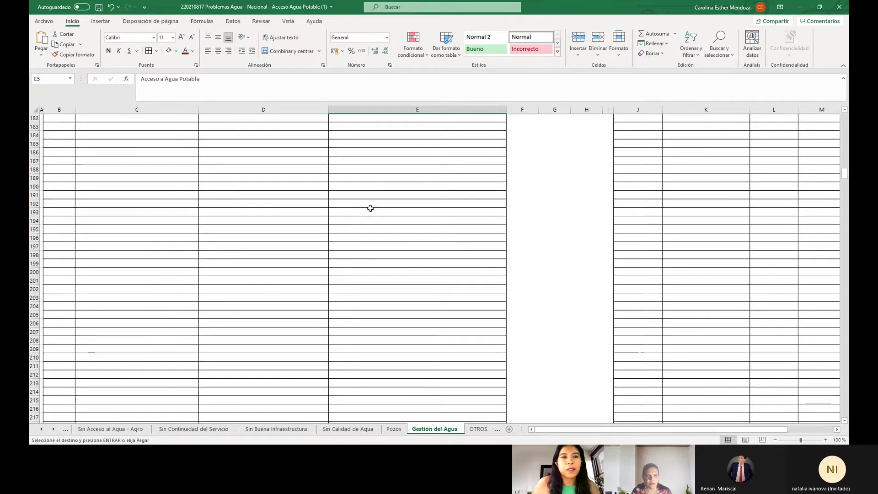
pyautogui.scroll(-3, 313, 246)
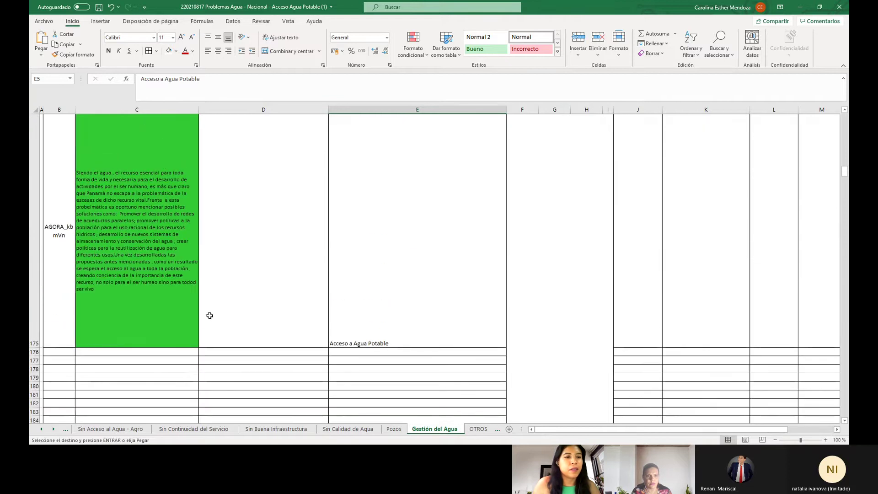
pyautogui.moveTo(65, 351); pyautogui.dragTo(95, 353)
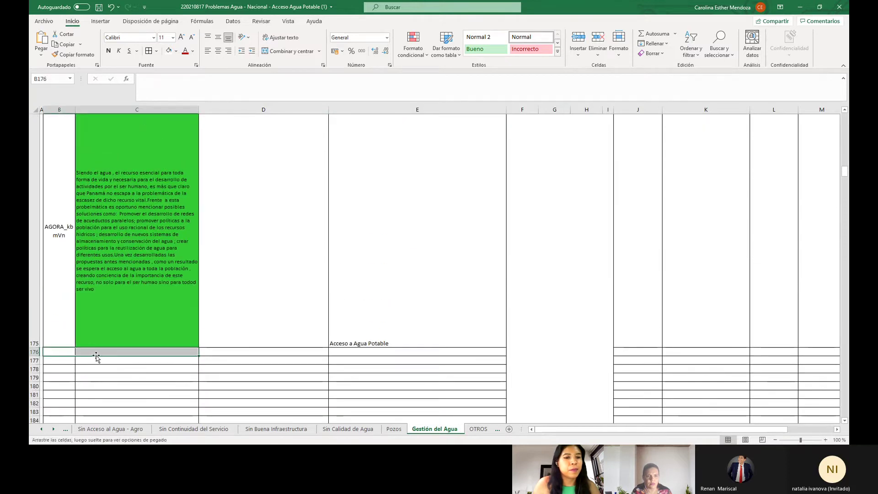
pyautogui.rightClick(99, 351)
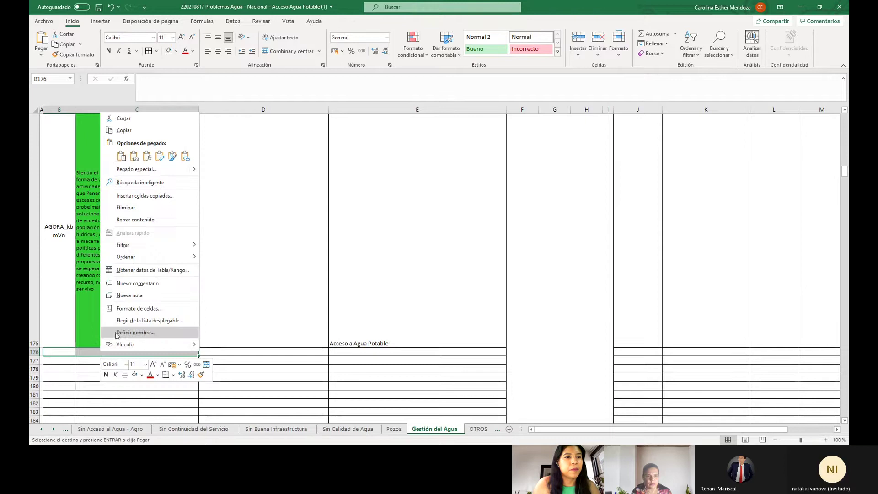
pyautogui.click(121, 152)
# Fill the D175:E175 category cells down to row 176 of the Gestión del Agua sheet.
pyautogui.moveTo(279, 239); pyautogui.dragTo(420, 254)
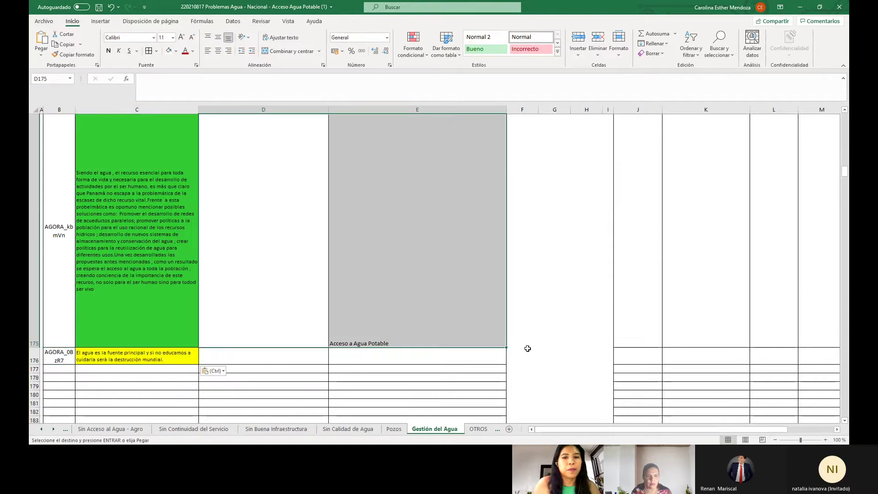
pyautogui.moveTo(506, 347); pyautogui.dragTo(506, 364)
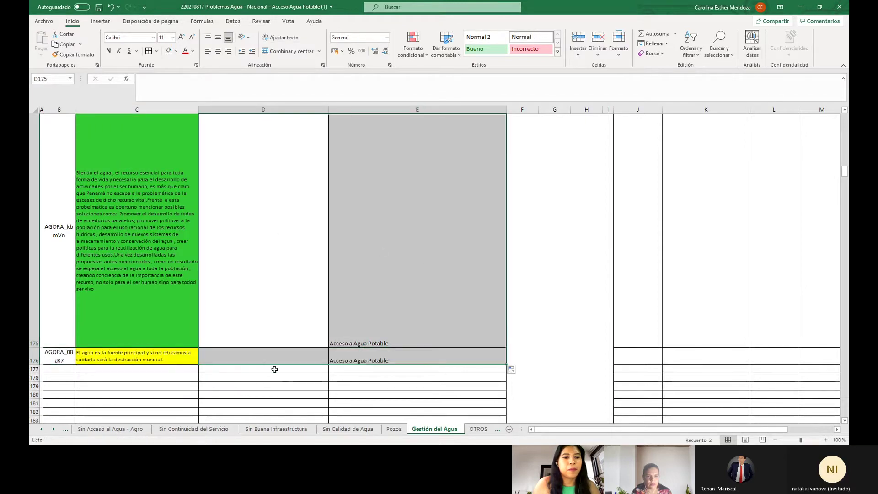
pyautogui.click(263, 361)
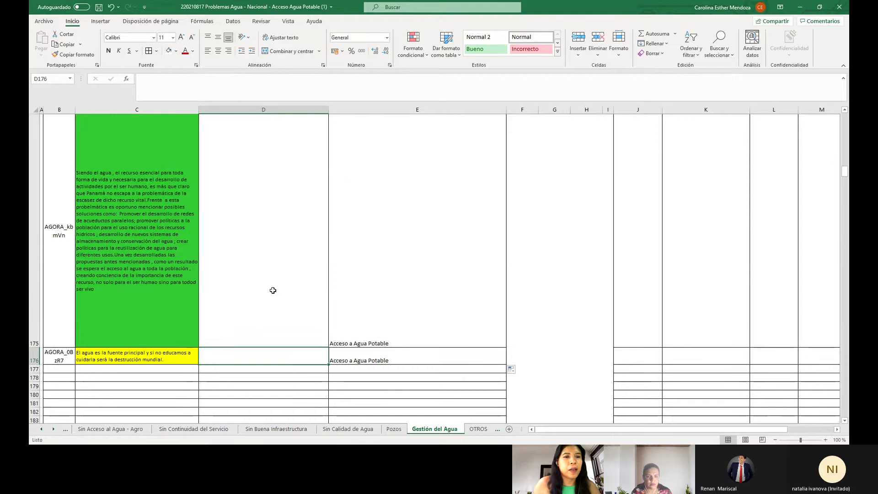
# Start the Clúster Nivel 3 category in D4 of Gestión del Agua with the text "Gestión del Agua Garante para".
pyautogui.scroll(15, 274, 290)
pyautogui.scroll(19, 282, 292)
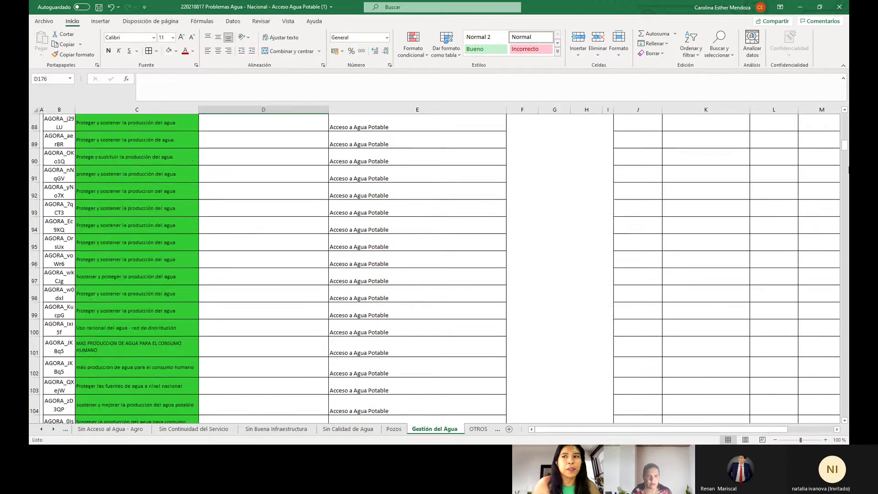
pyautogui.moveTo(845, 139); pyautogui.dragTo(845, 117)
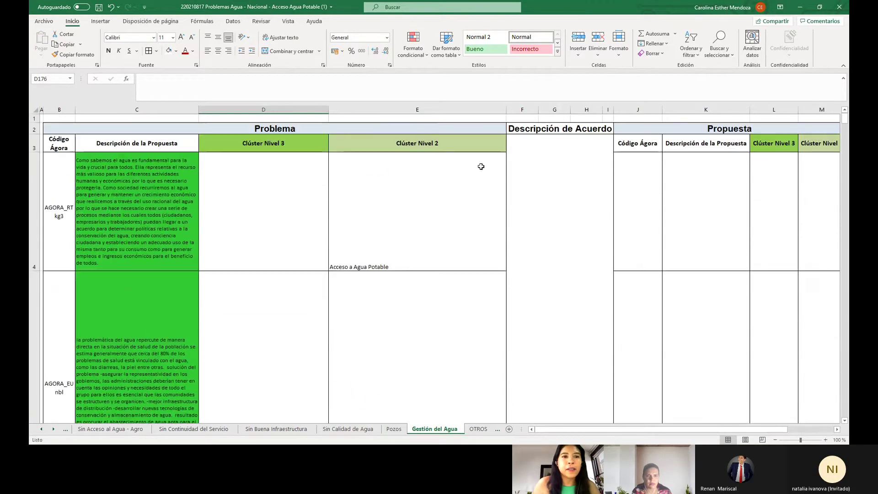
pyautogui.click(276, 221)
pyautogui.write('gua Gar')
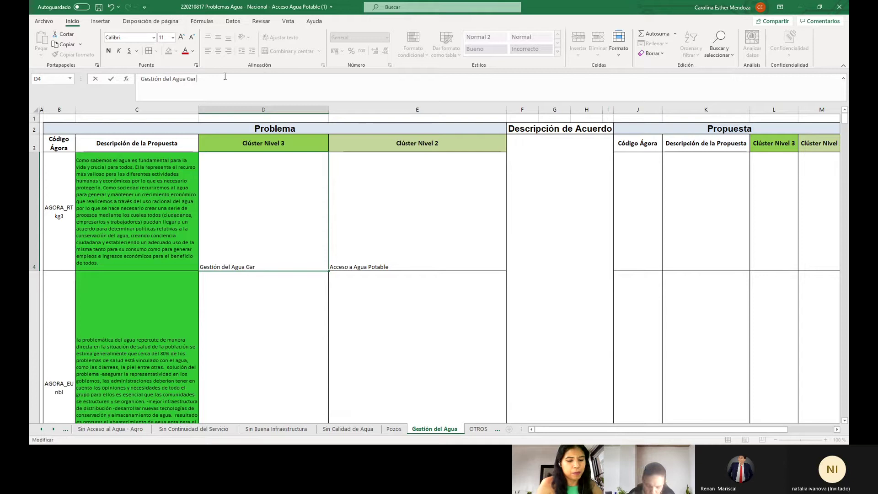
pyautogui.write('te')
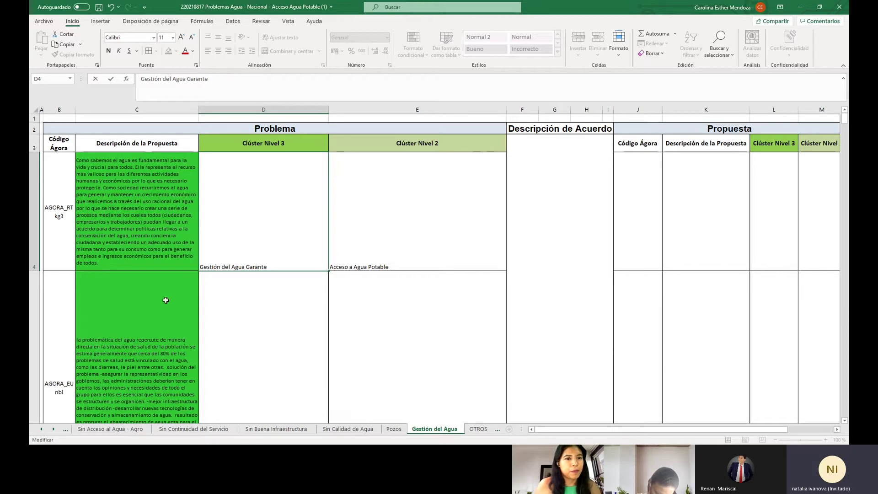
pyautogui.click(42, 429)
pyautogui.click(41, 429)
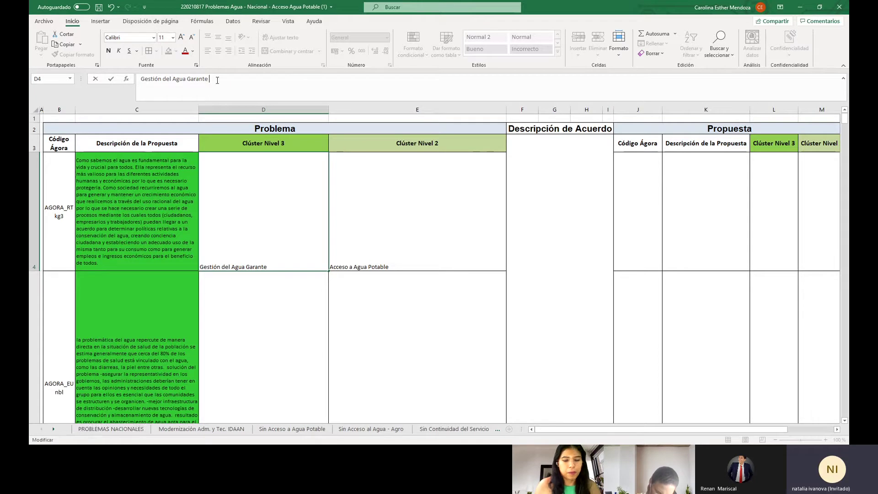
pyautogui.write('para u')
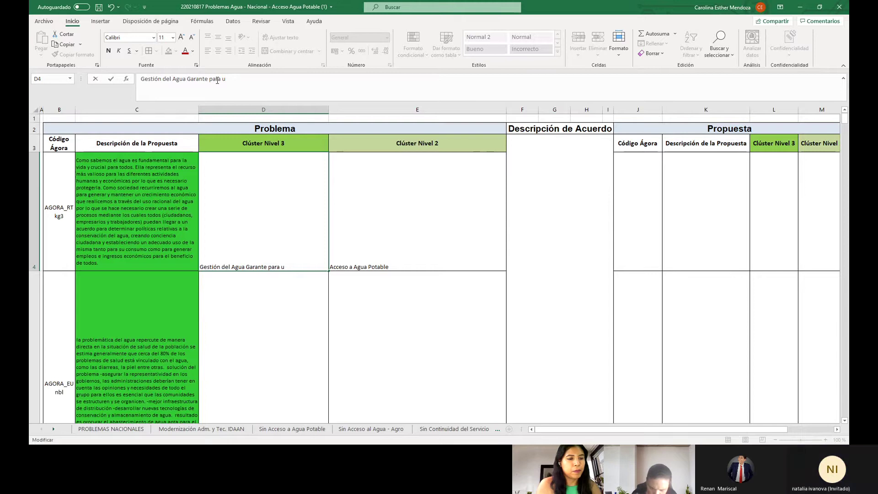
# Check the category wording in PROBLEMAS NACIONALES and complete D4 of Gestión del Agua as "Gestión del Agua Garante para Buen Servicio de Agua Potable".
pyautogui.click(111, 429)
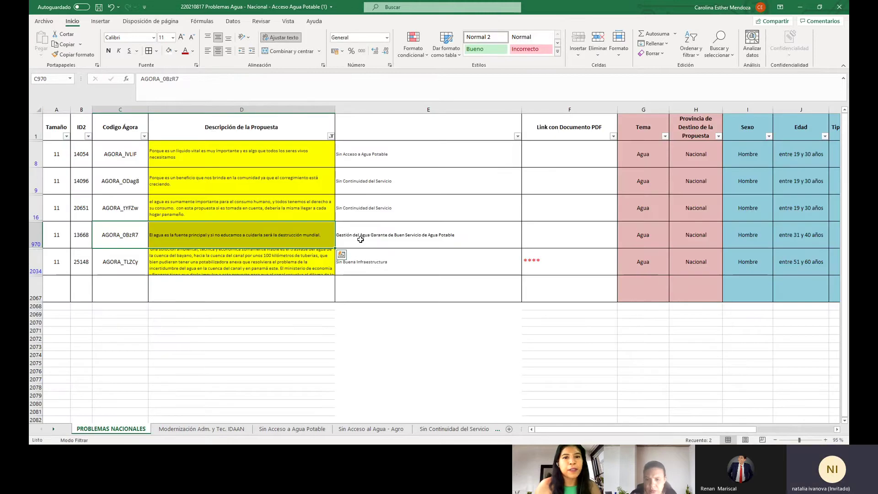
pyautogui.click(54, 428)
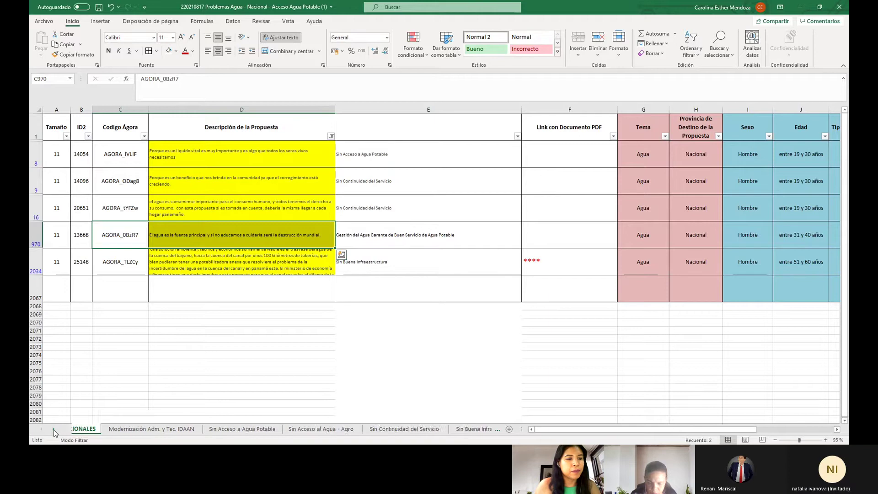
pyautogui.click(53, 429)
pyautogui.click(54, 428)
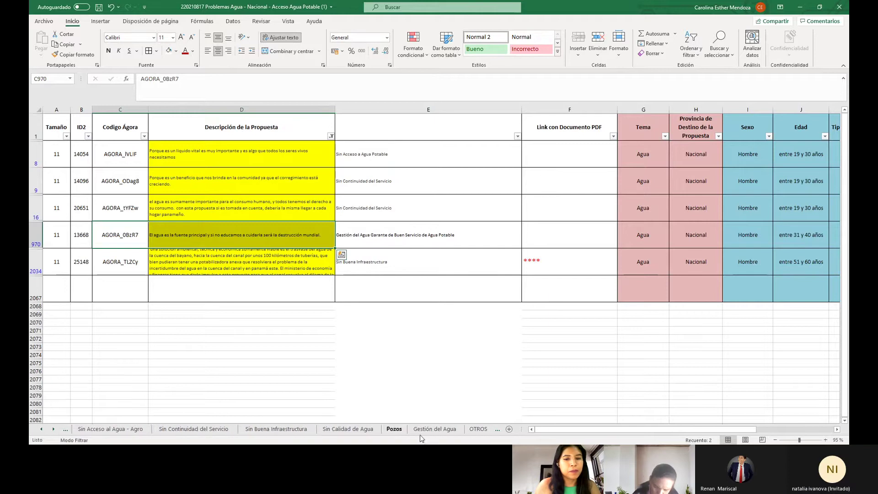
pyautogui.click(434, 429)
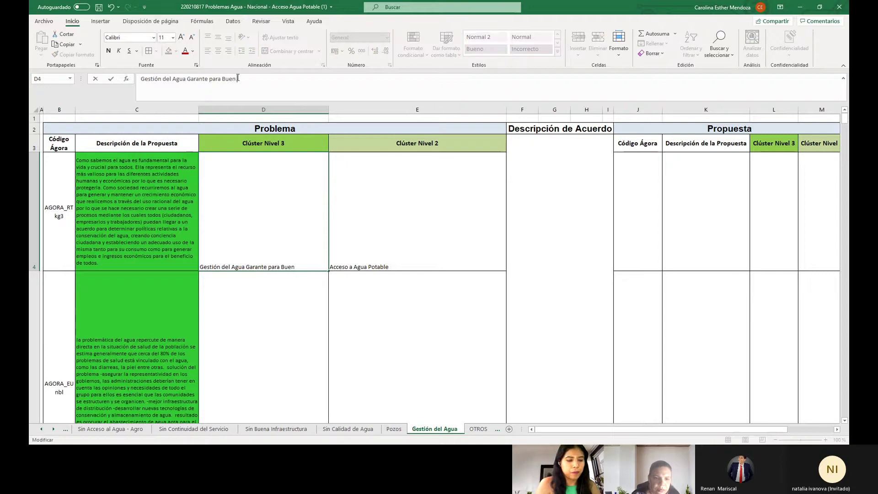
pyautogui.write('ervicio ')
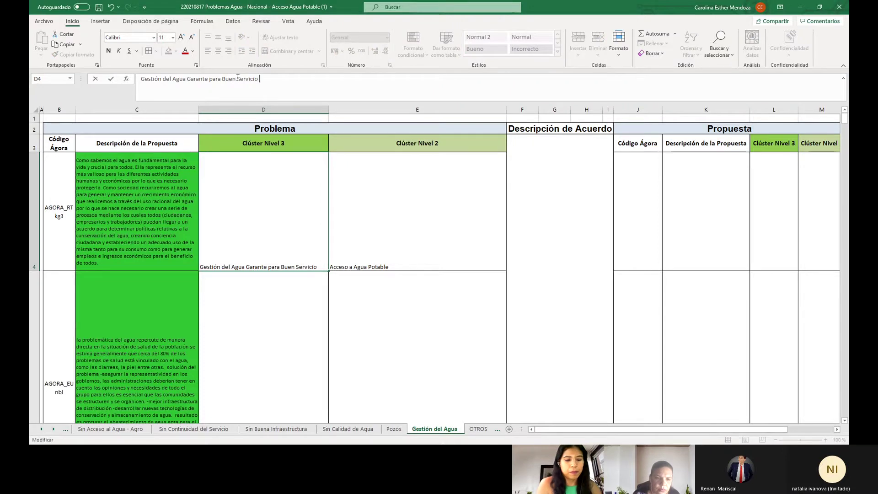
pyautogui.write('de A')
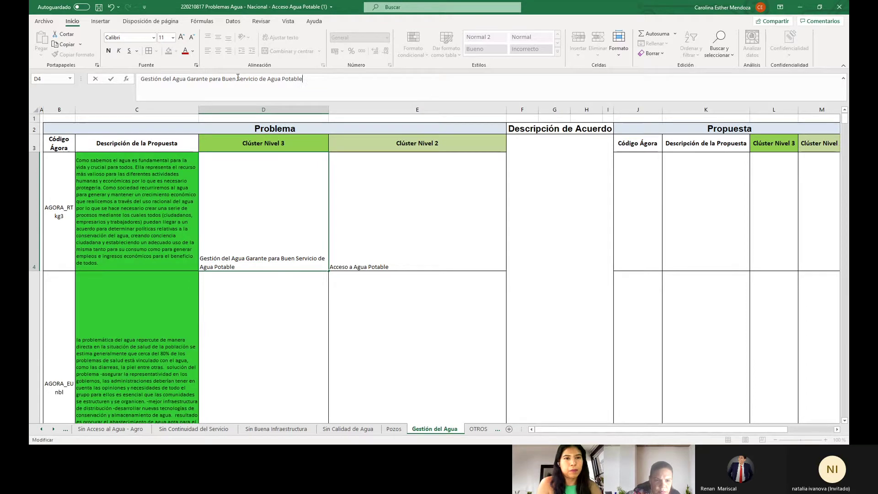
pyautogui.write('gua Potable')
pyautogui.click(280, 225)
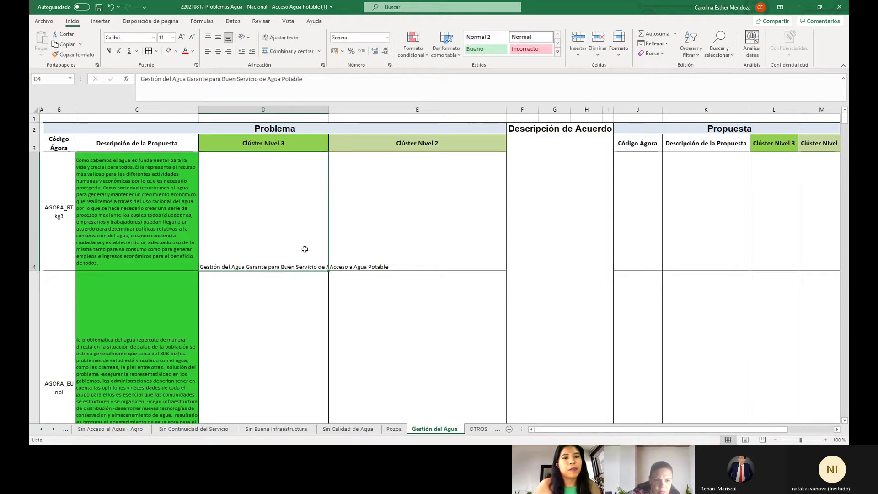
# Fill the D4 category down to D176 and color cell C176 green like the descriptions above it.
pyautogui.moveTo(327, 273); pyautogui.dragTo(291, 361)
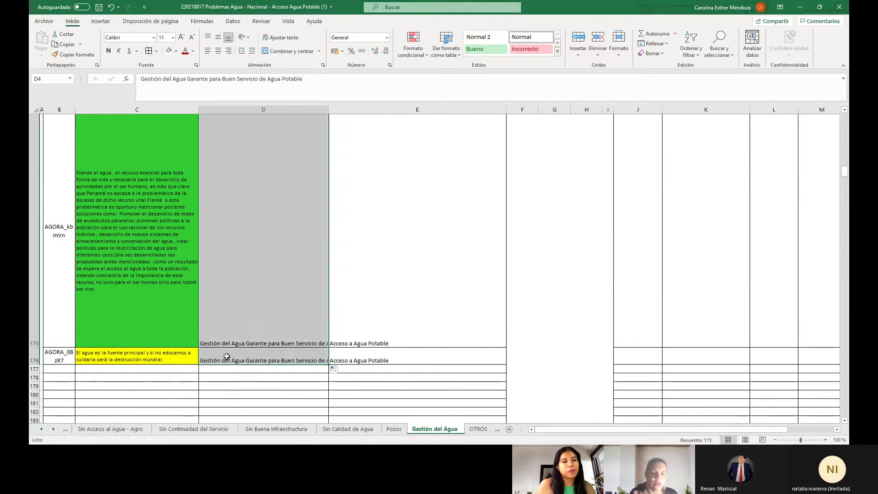
pyautogui.click(155, 357)
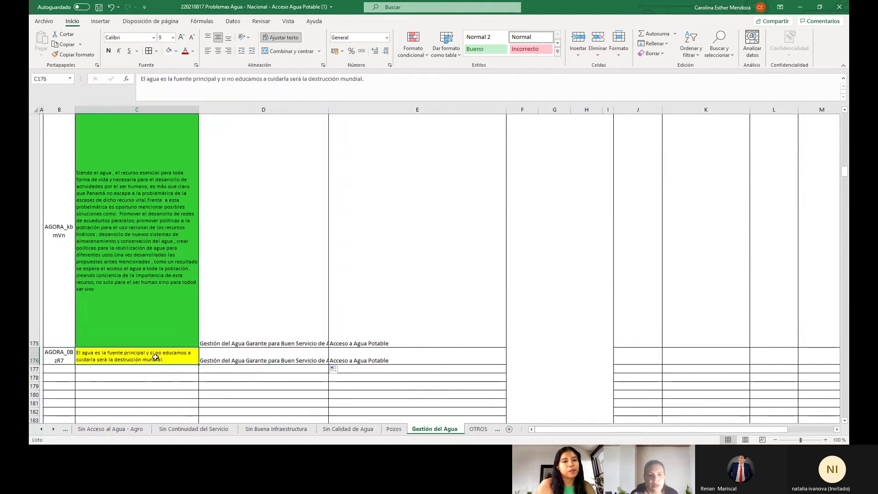
pyautogui.click(176, 51)
pyautogui.click(176, 160)
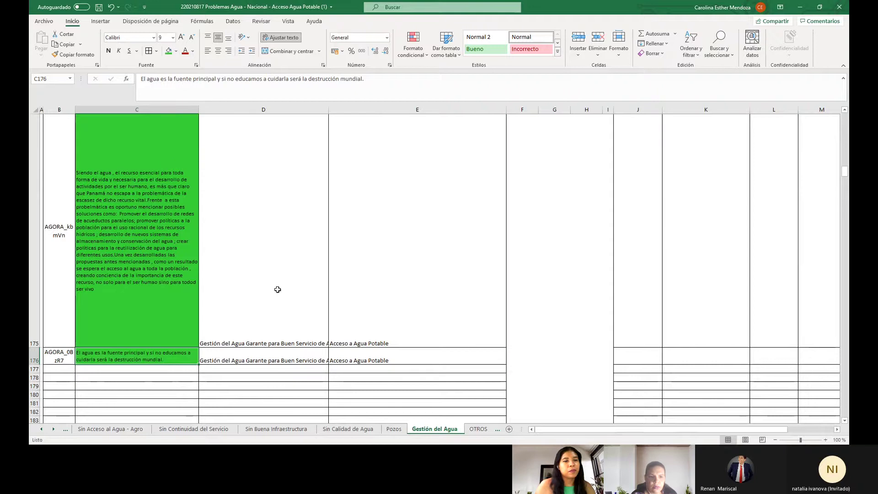
pyautogui.click(260, 335)
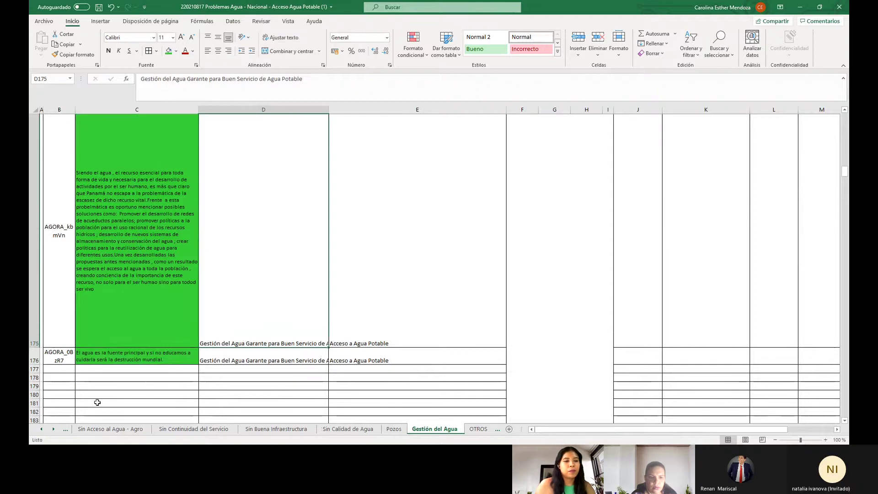
# Copy the Ágora code and description in C2034:D2034 of PROBLEMAS NACIONALES.
pyautogui.click(41, 429)
pyautogui.click(41, 429)
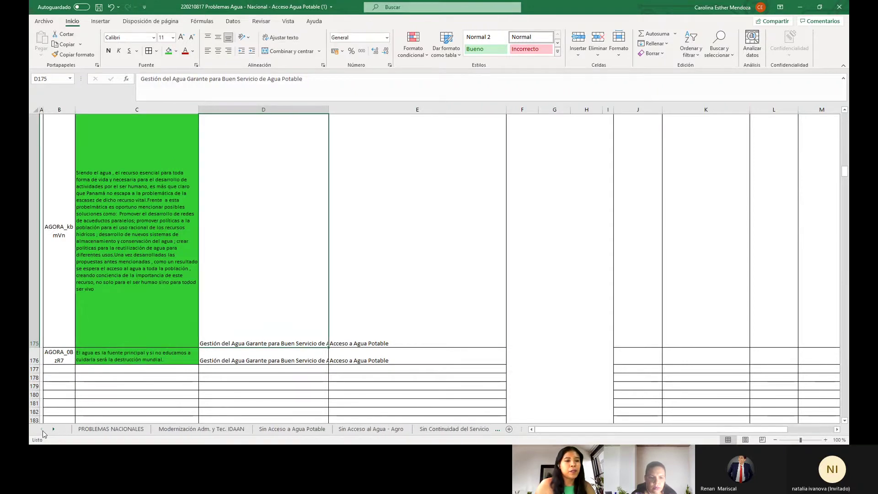
pyautogui.click(111, 429)
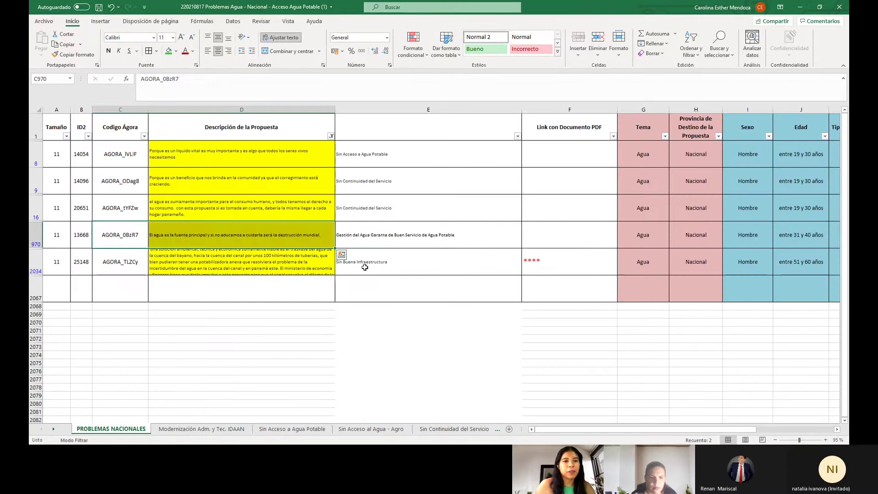
pyautogui.click(364, 267)
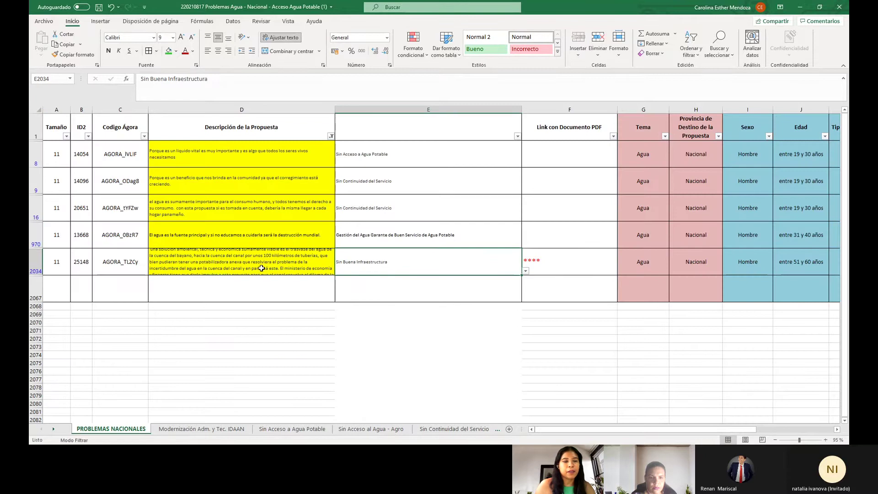
pyautogui.moveTo(127, 269); pyautogui.dragTo(222, 265)
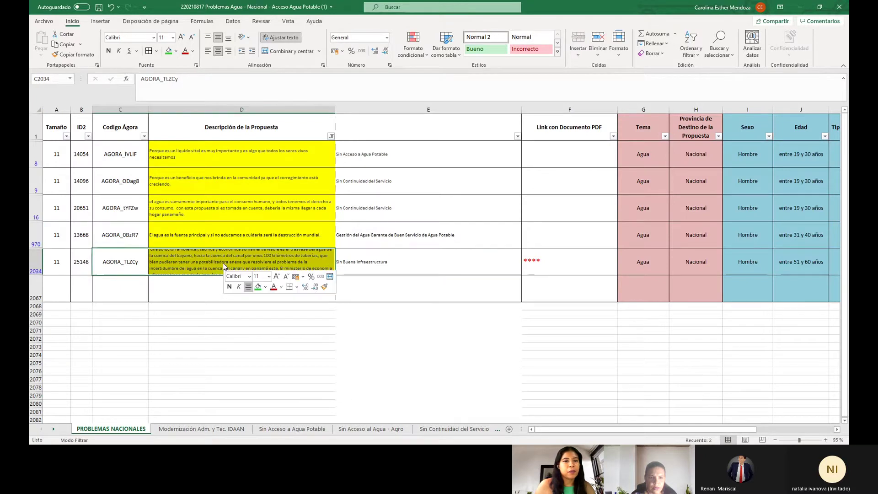
pyautogui.rightClick(224, 269)
pyautogui.click(261, 29)
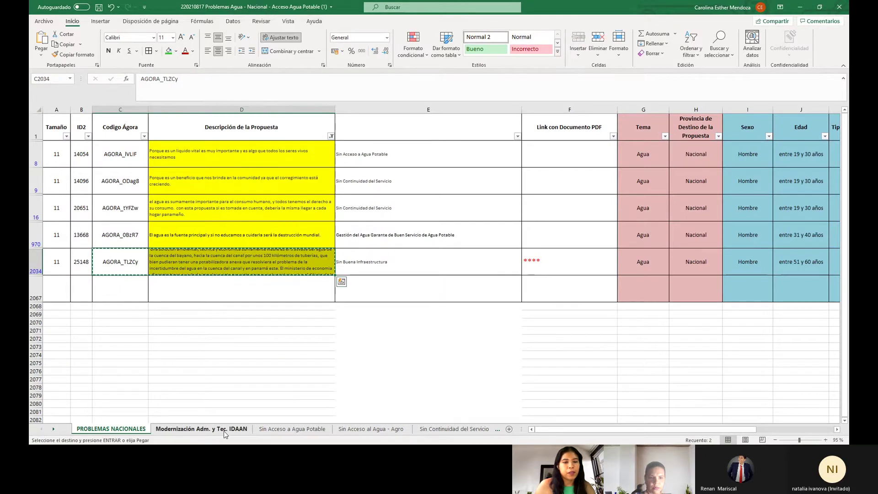
# Paste the copied code and description into B75:C75 of the Sin Buena Infraestructura sheet.
pyautogui.click(53, 429)
pyautogui.click(54, 430)
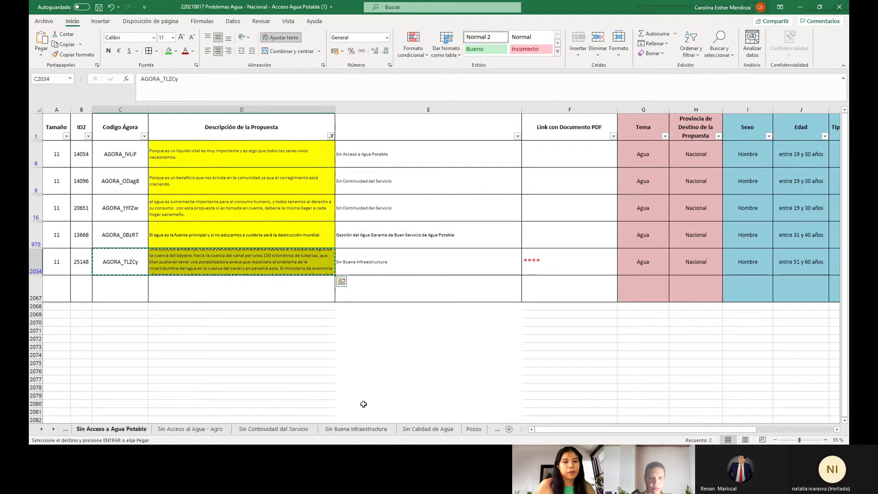
pyautogui.click(355, 429)
pyautogui.scroll(20, 272, 370)
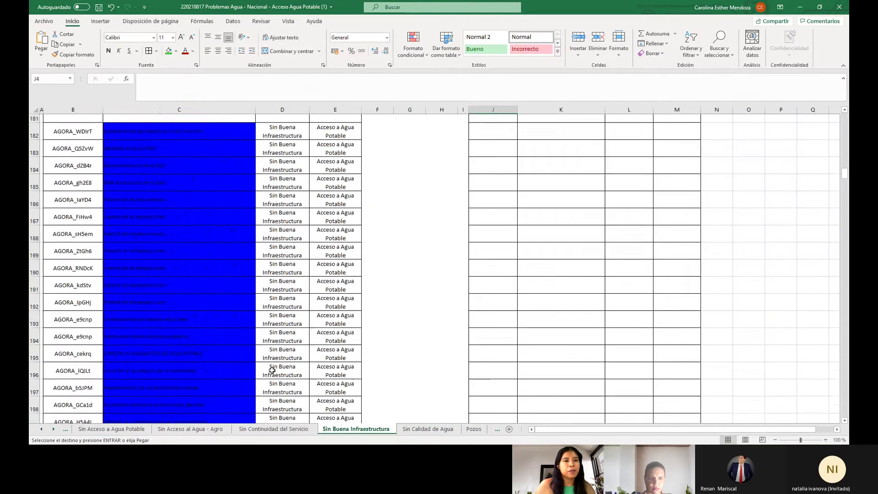
pyautogui.scroll(15, 276, 368)
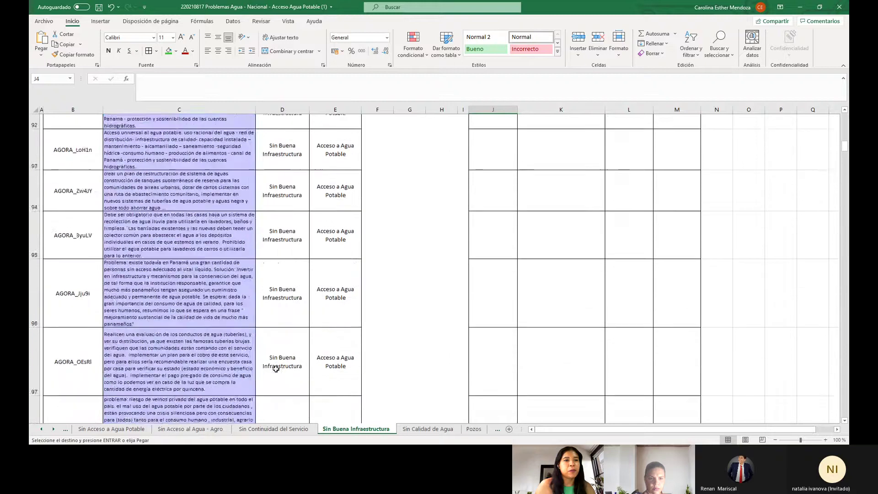
pyautogui.scroll(5, 276, 368)
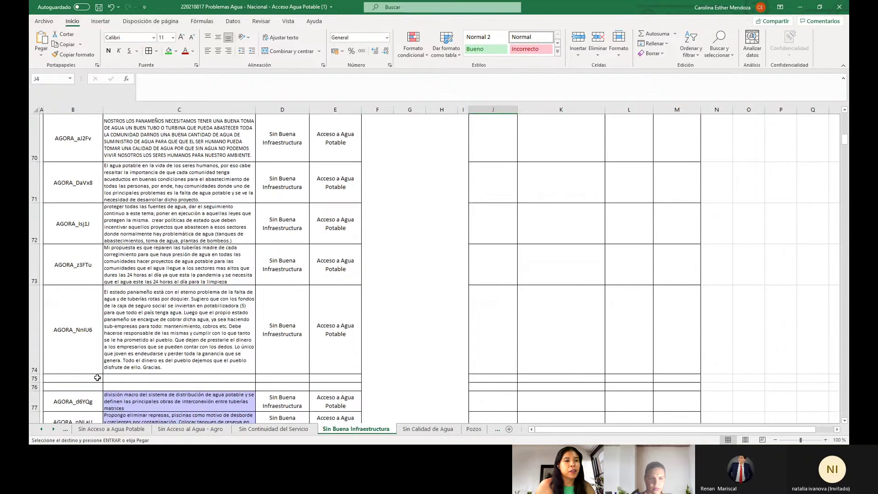
pyautogui.moveTo(67, 376); pyautogui.dragTo(126, 377)
pyautogui.rightClick(130, 376)
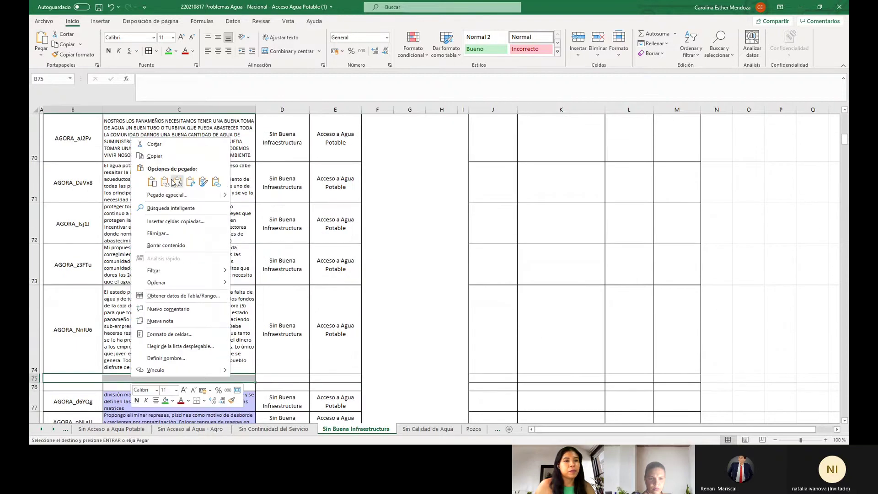
pyautogui.click(156, 183)
# Fill the D74:E74 category cells down to row 75 of Sin Buena Infraestructura.
pyautogui.moveTo(294, 348); pyautogui.dragTo(359, 405)
pyautogui.scroll(-1, 320, 320)
pyautogui.click(182, 288)
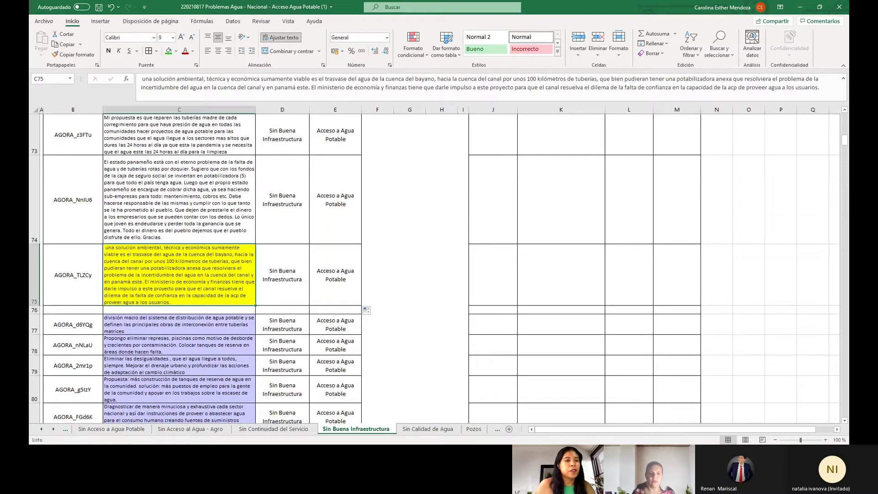
# Change the yellow fill of description cell D8 in PROBLEMAS NACIONALES to white.
pyautogui.click(41, 429)
pyautogui.click(41, 428)
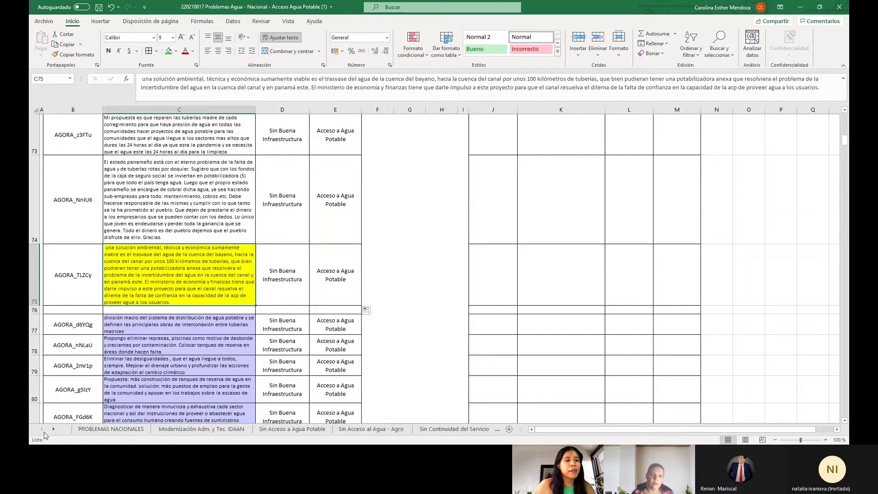
pyautogui.click(100, 429)
pyautogui.click(255, 271)
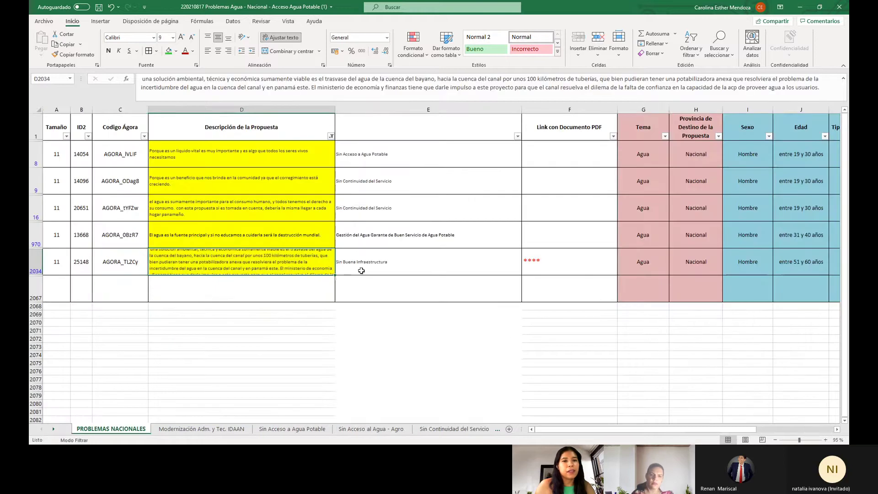
pyautogui.press('Up')
pyautogui.press('Up')
pyautogui.press('Up')
pyautogui.press('Up')
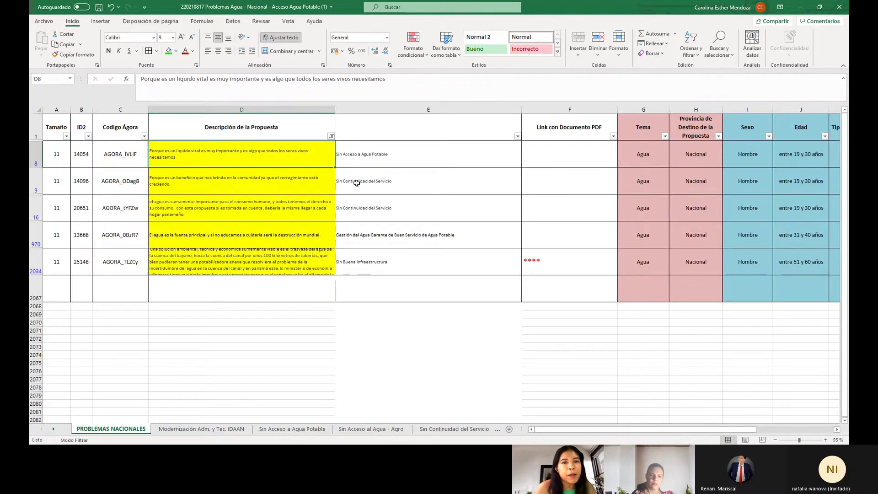
pyautogui.click(176, 51)
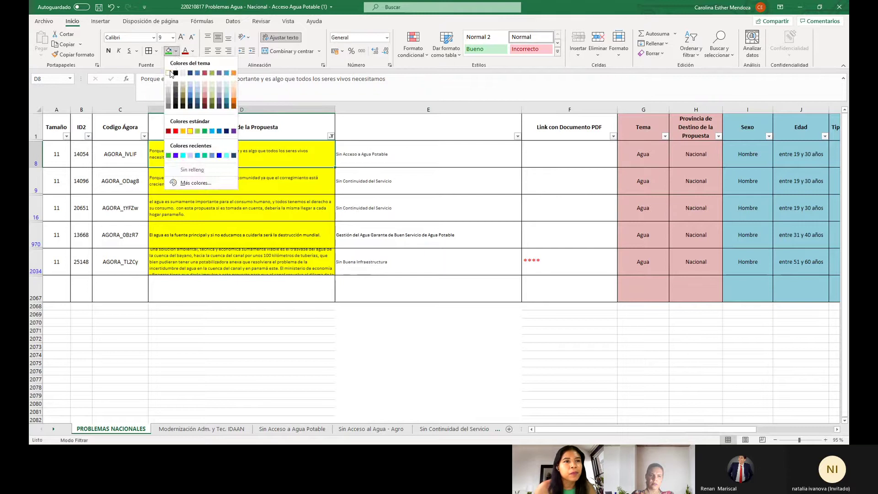
pyautogui.click(169, 73)
# Color description D9, marked Sin Continuidad del Servicio, blue and copy its format to D16.
pyautogui.click(200, 180)
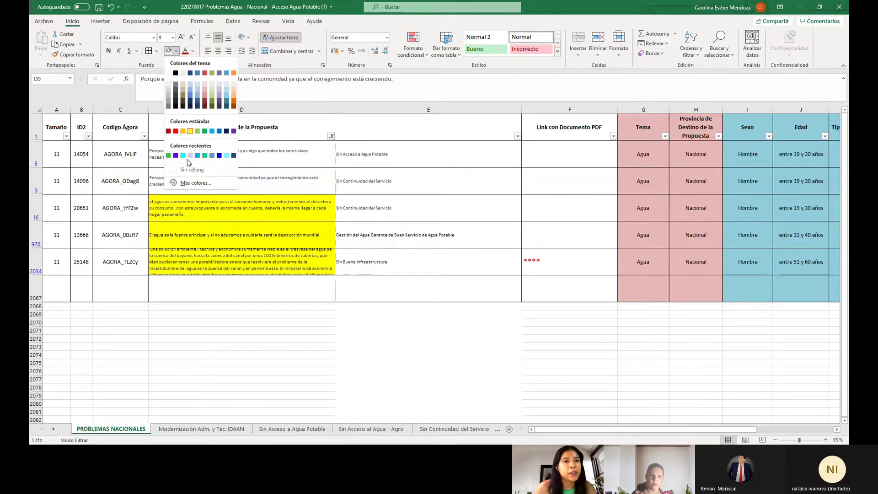
pyautogui.click(197, 156)
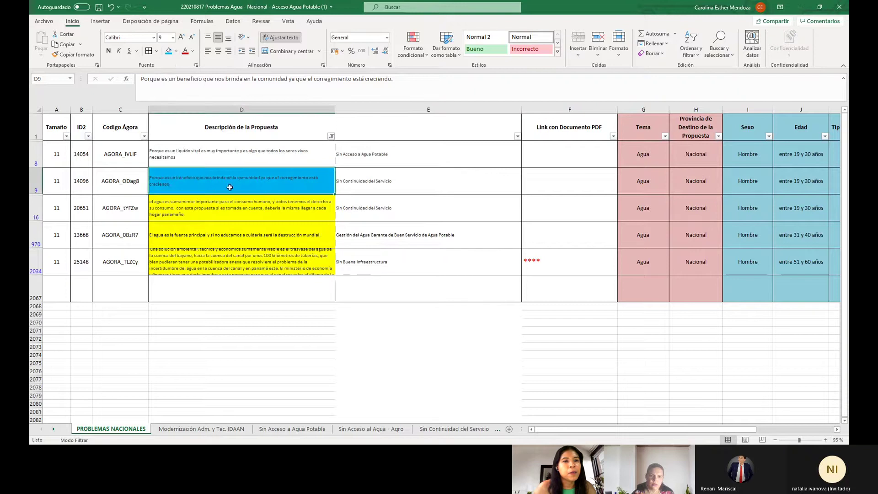
pyautogui.click(66, 55)
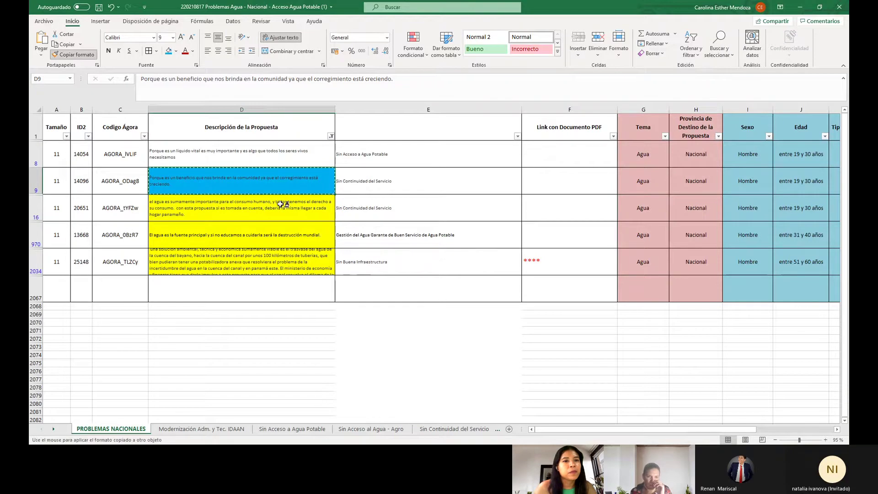
pyautogui.click(283, 204)
# Color description D970 green and remove the fill from description D2034.
pyautogui.click(286, 235)
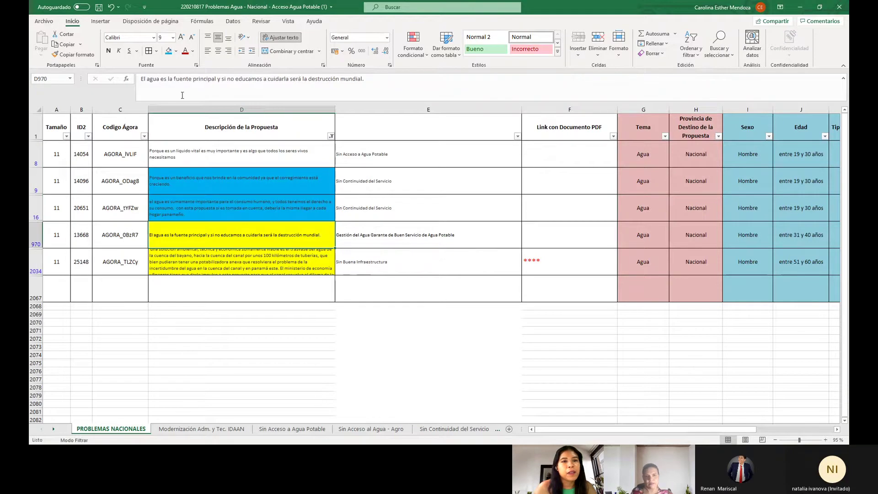
pyautogui.click(176, 51)
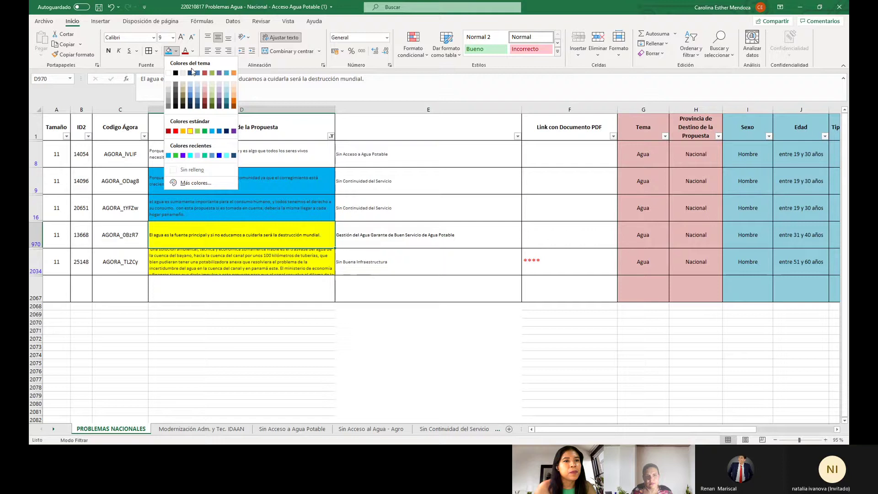
pyautogui.click(176, 155)
pyautogui.click(231, 255)
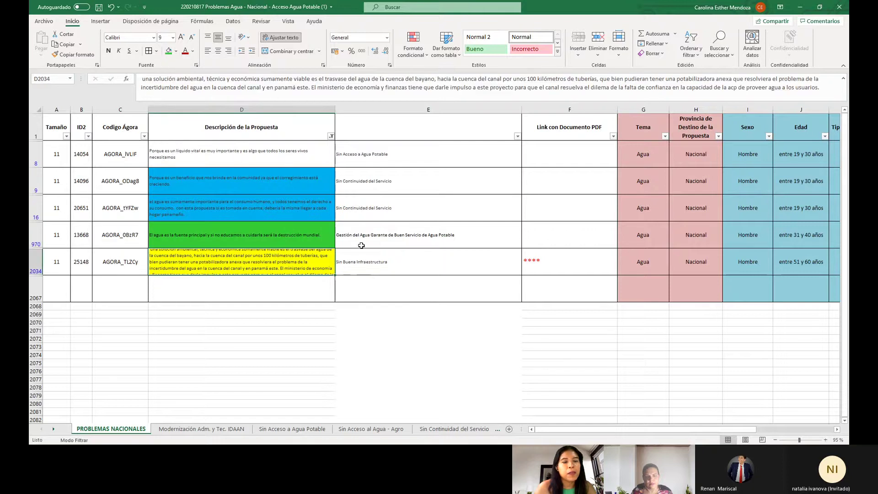
pyautogui.click(176, 52)
pyautogui.click(185, 166)
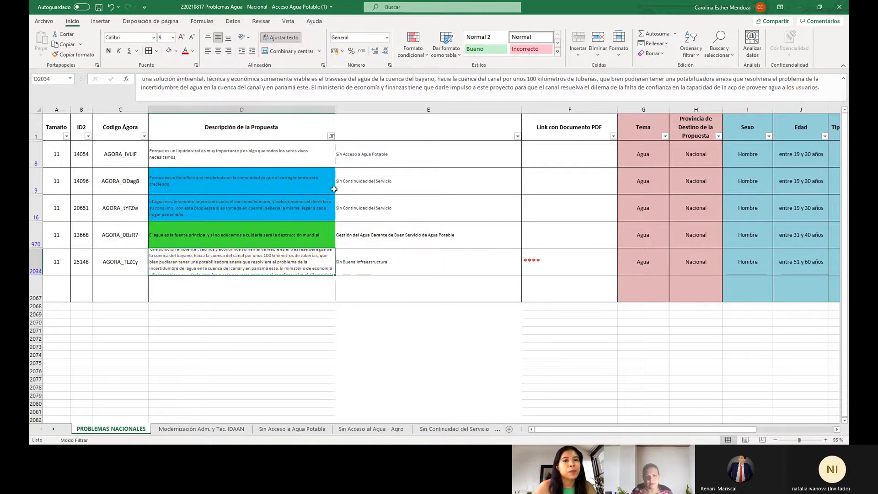
# Clear the filter on the Descripción de la Propuesta column and review the unfiltered proposals.
pyautogui.click(407, 258)
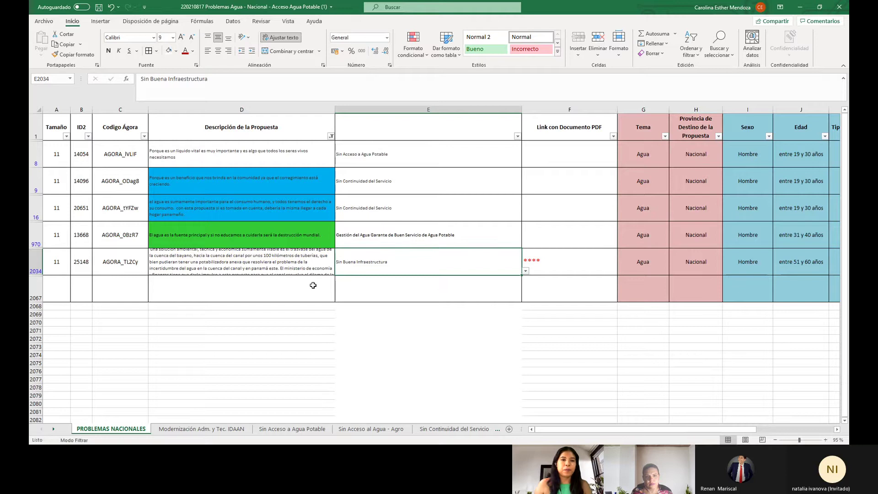
pyautogui.click(331, 137)
pyautogui.click(276, 193)
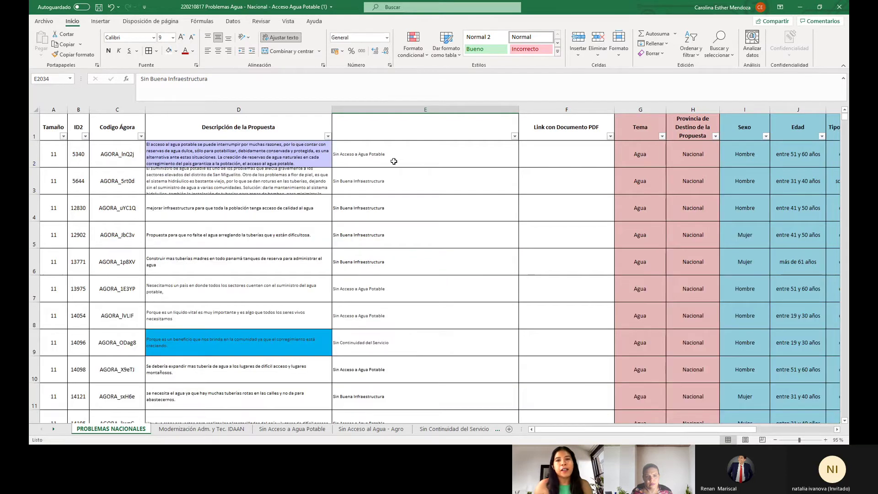
pyautogui.scroll(-10, 388, 162)
pyautogui.scroll(-3, 374, 215)
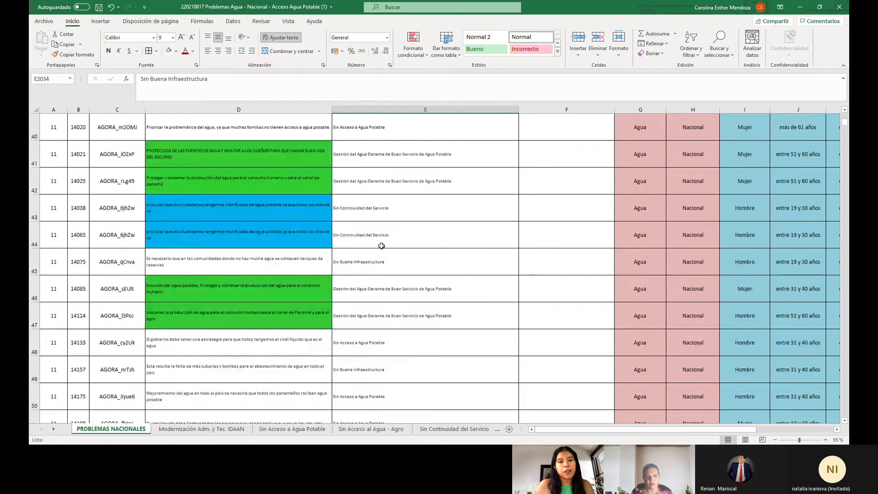
# Look through the workbook's sheet names as far as otras regiones and back to PROBLEMAS NACIONALES.
pyautogui.click(54, 431)
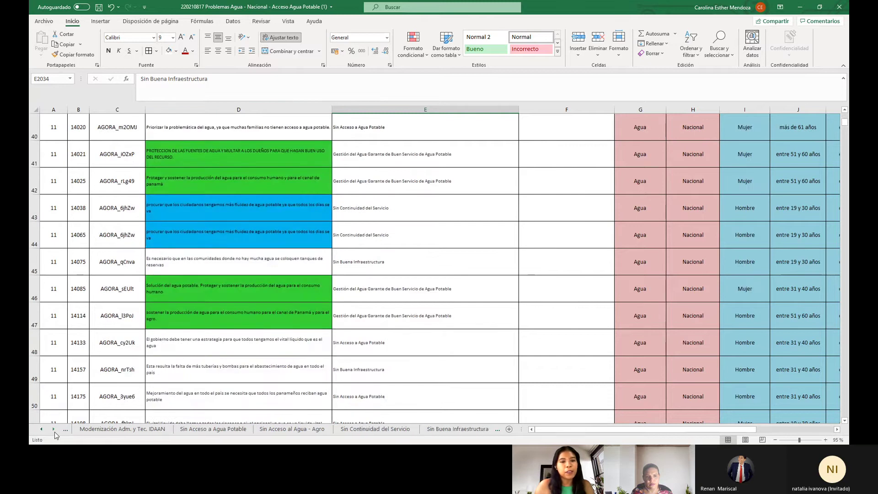
pyautogui.click(54, 431)
pyautogui.click(54, 431)
pyautogui.click(54, 430)
pyautogui.click(54, 431)
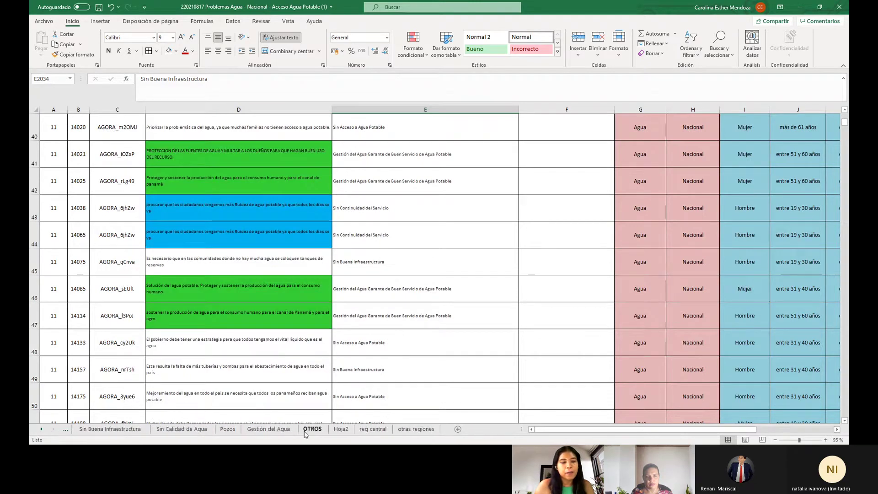
pyautogui.click(312, 429)
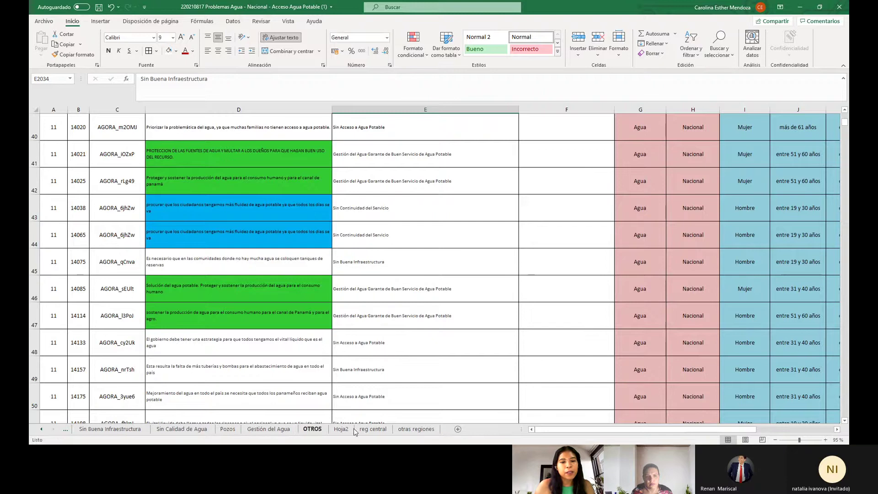
pyautogui.click(351, 430)
pyautogui.click(416, 430)
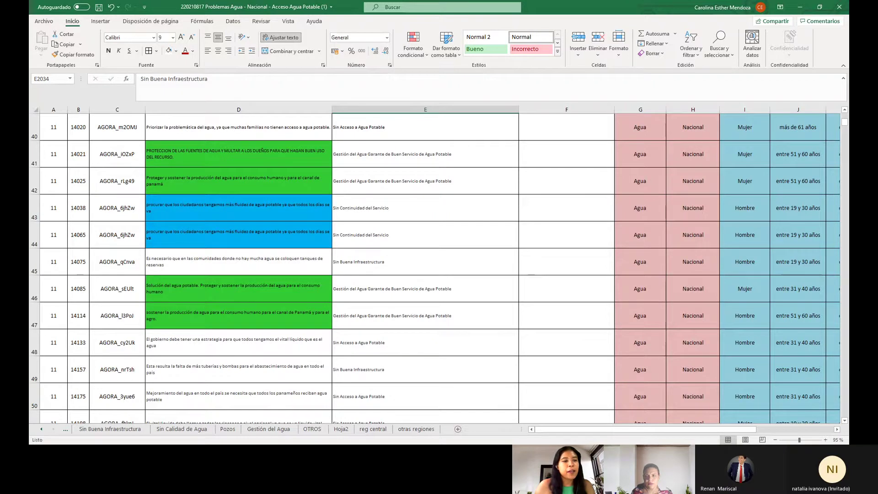
pyautogui.click(43, 430)
pyautogui.click(43, 430)
pyautogui.click(43, 430)
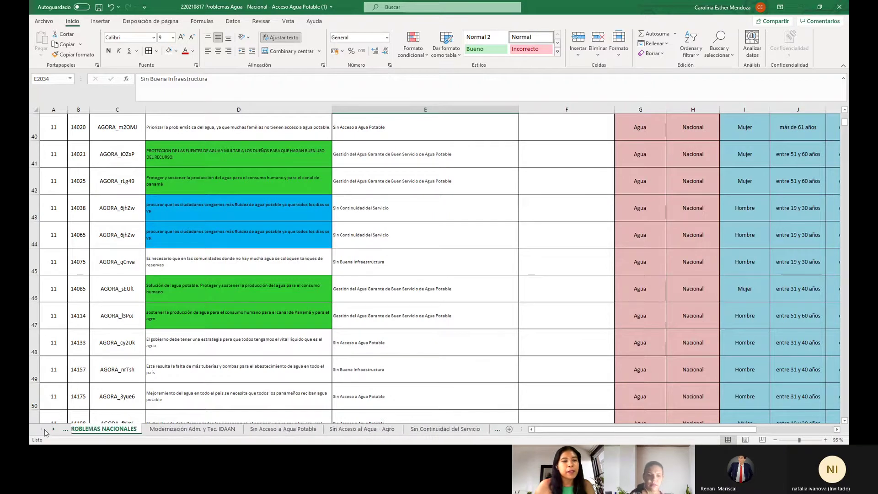
pyautogui.click(44, 429)
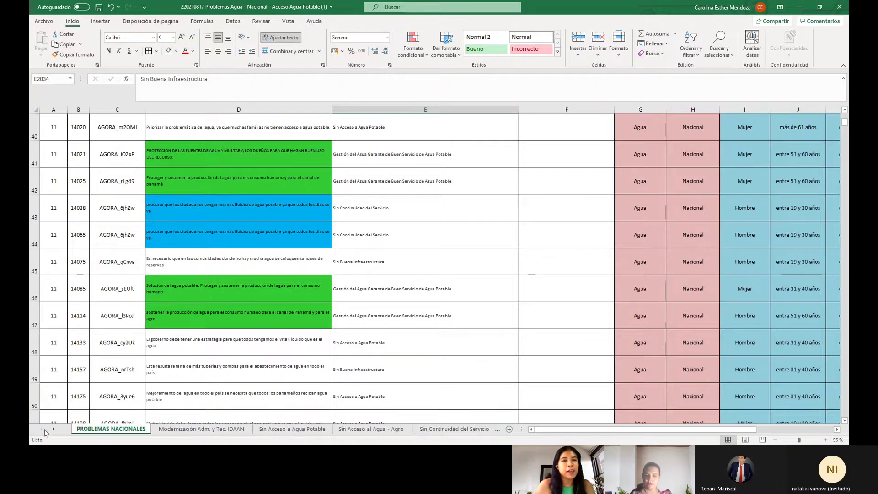
# Enter Modernización Administrativa y Técnica del IDAAN as the first Clúster Nivel 3 label, cell D4, on the Modernización Adm. y Tec. IDAAN sheet.
pyautogui.click(190, 429)
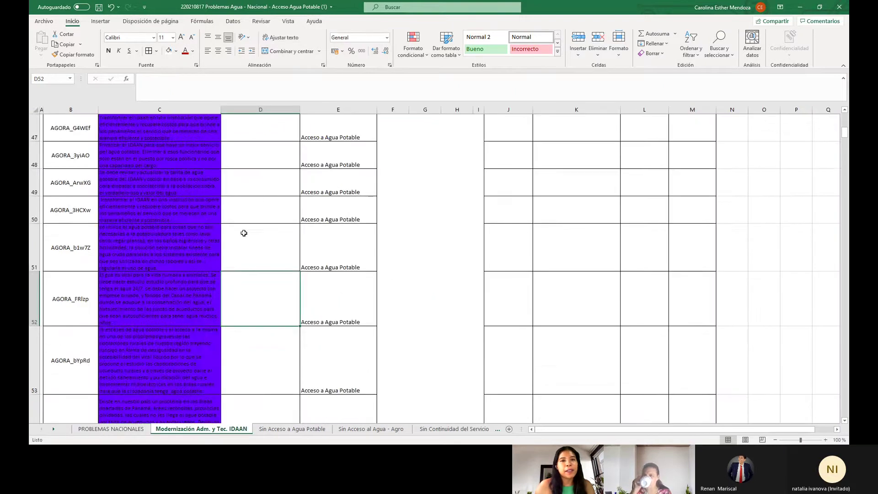
pyautogui.scroll(15, 242, 250)
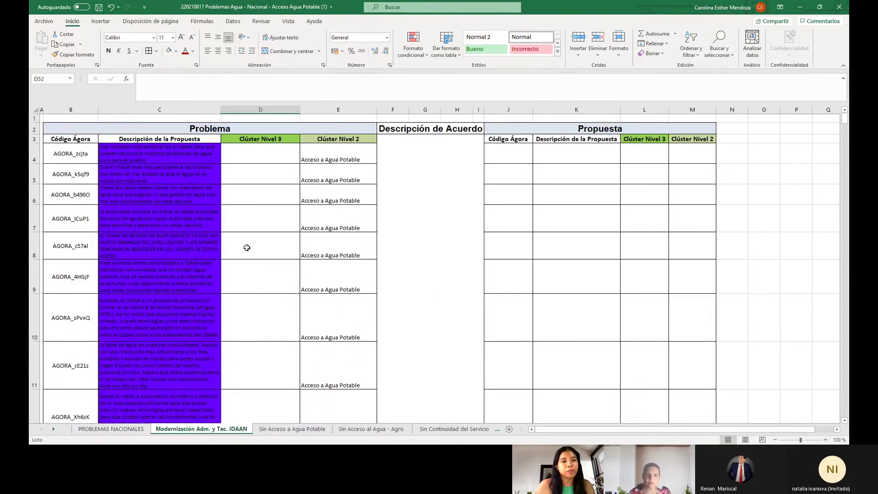
pyautogui.click(254, 160)
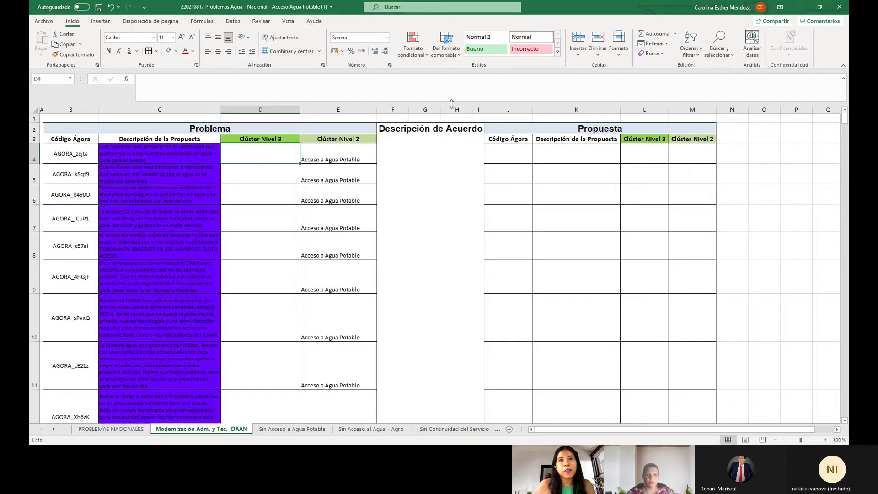
pyautogui.write('Mo')
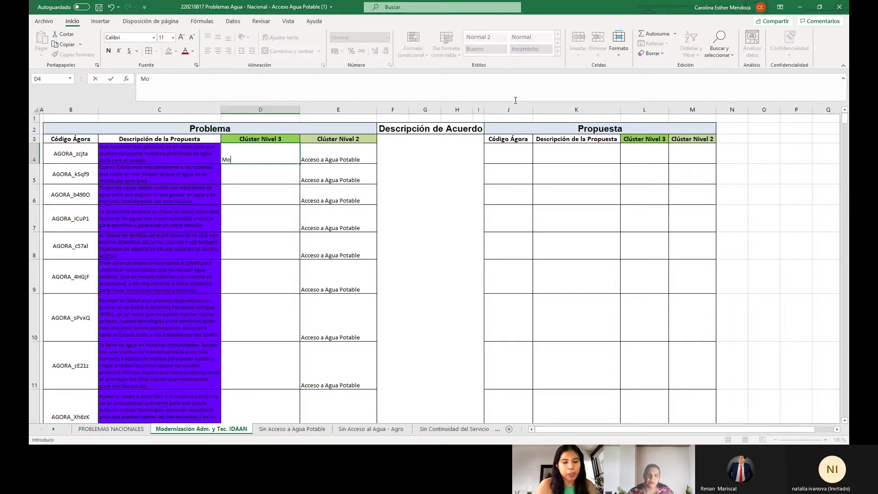
pyautogui.write('dernización Administrati')
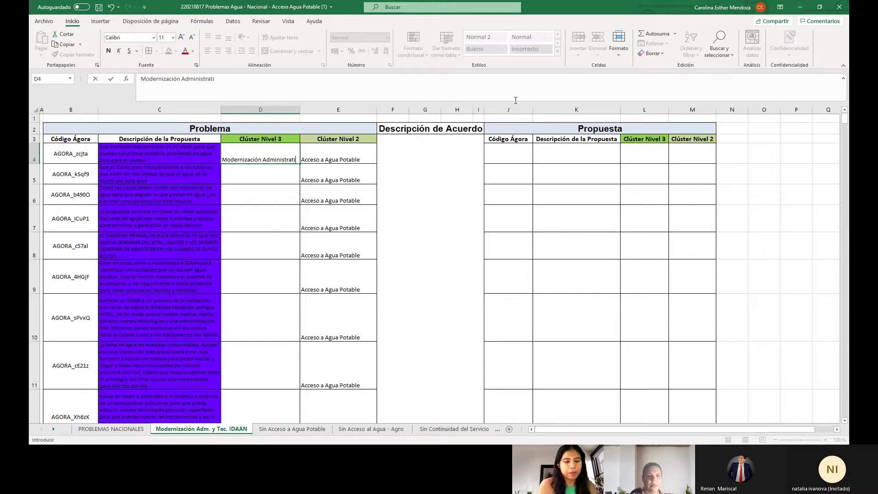
pyautogui.write('va y Técnica del IDAAN')
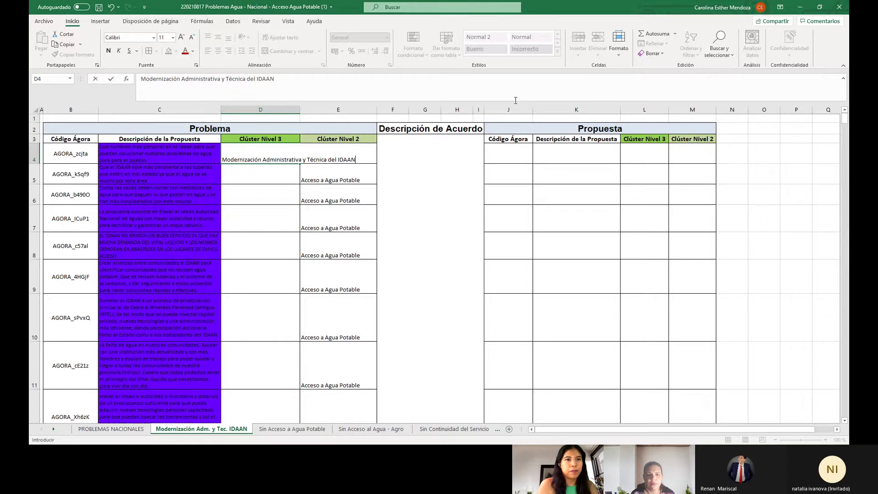
pyautogui.hotkey('ctrl', 'Return')
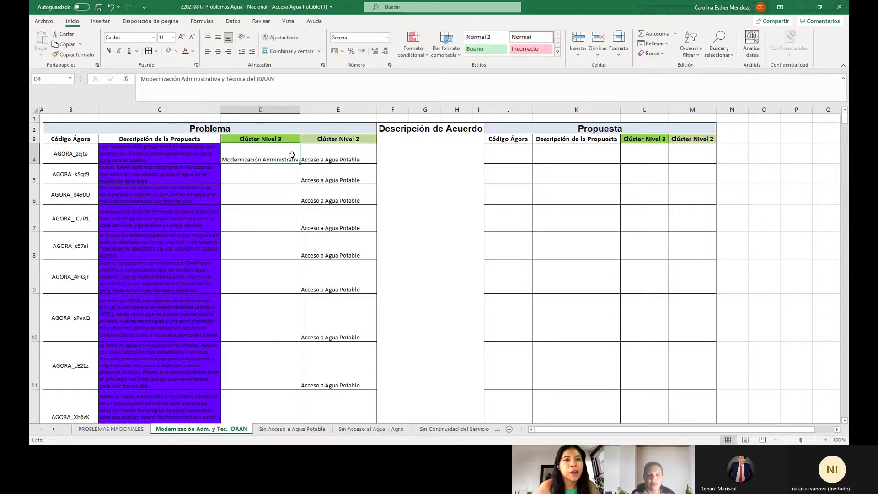
# Copy the D4 label down through D60, wrap its text and center it horizontally.
pyautogui.moveTo(300, 166); pyautogui.dragTo(296, 353)
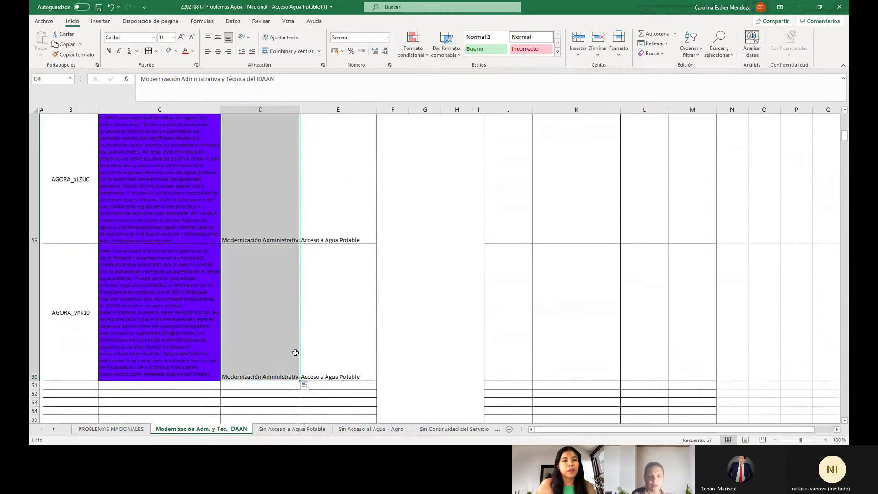
pyautogui.click(280, 37)
pyautogui.click(218, 51)
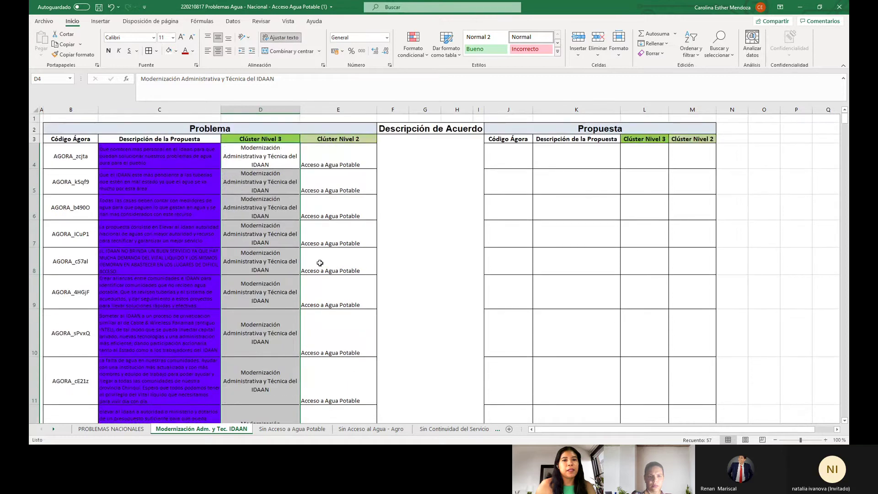
pyautogui.scroll(-1, 320, 263)
pyautogui.scroll(-16, 319, 262)
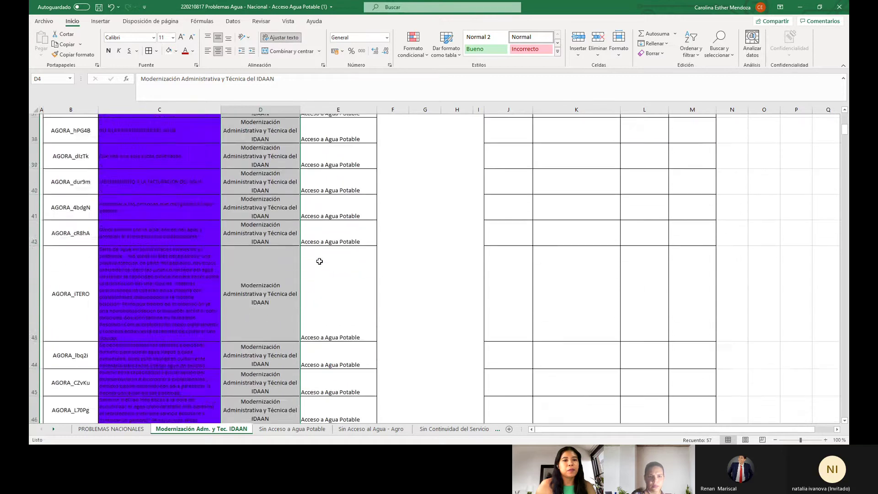
# Review the proposals and cluster labels on the Sin Acceso a Agua Potable and Sin Acceso al Agua - Agro sheets.
pyautogui.click(292, 429)
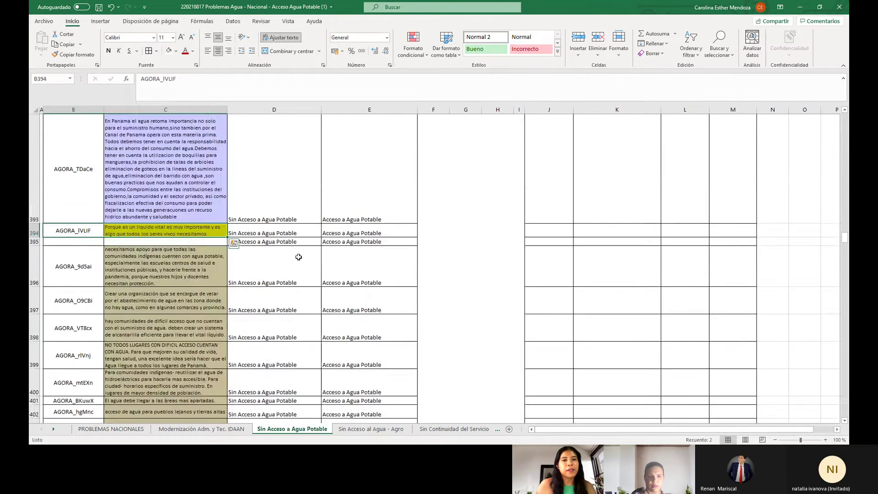
pyautogui.scroll(6, 311, 210)
pyautogui.scroll(-6, 320, 196)
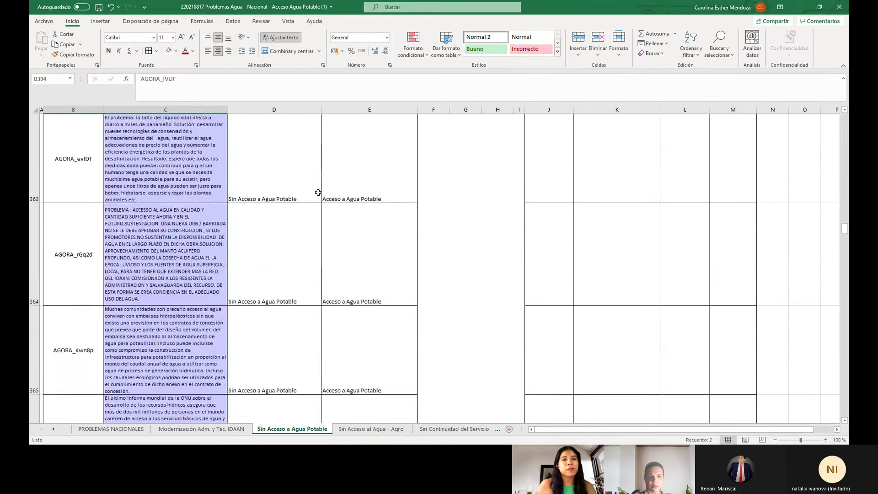
pyautogui.scroll(-10, 320, 197)
pyautogui.scroll(20, 320, 196)
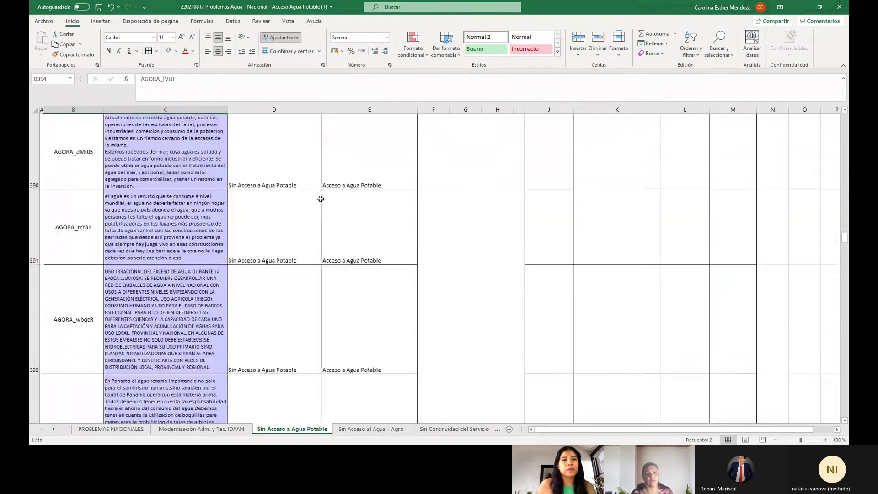
pyautogui.scroll(20, 321, 199)
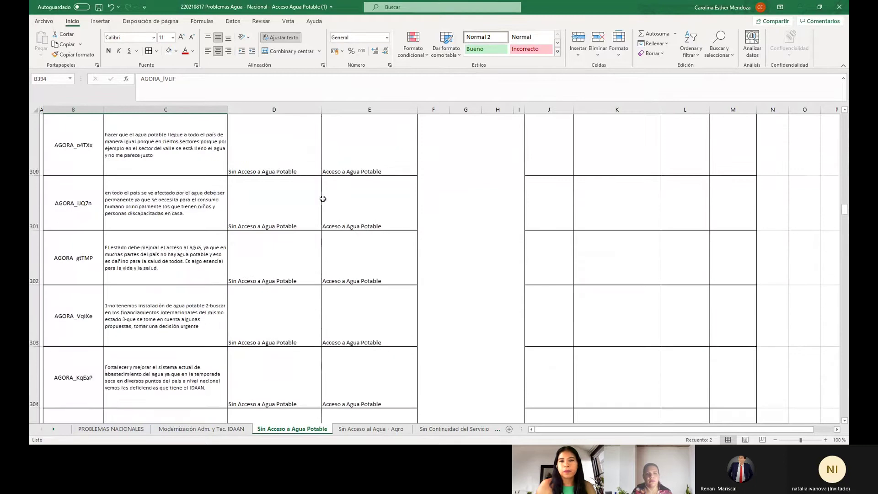
pyautogui.scroll(-5, 323, 198)
pyautogui.click(370, 428)
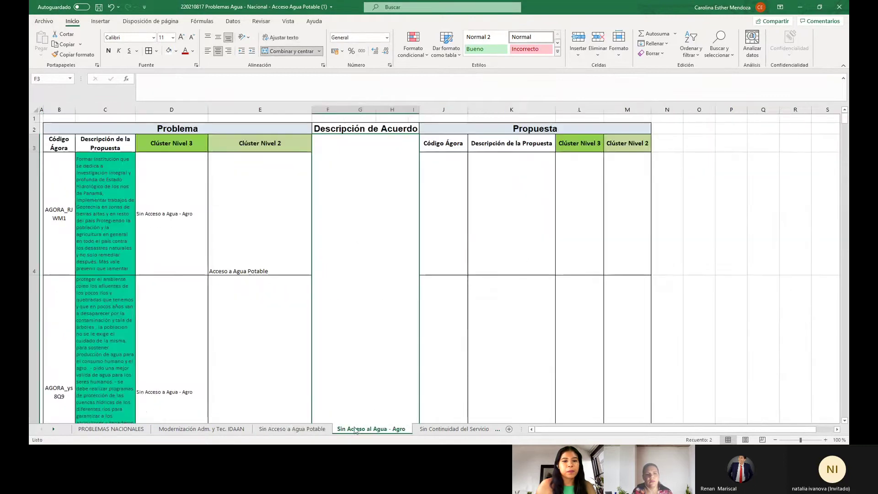
pyautogui.scroll(-15, 247, 210)
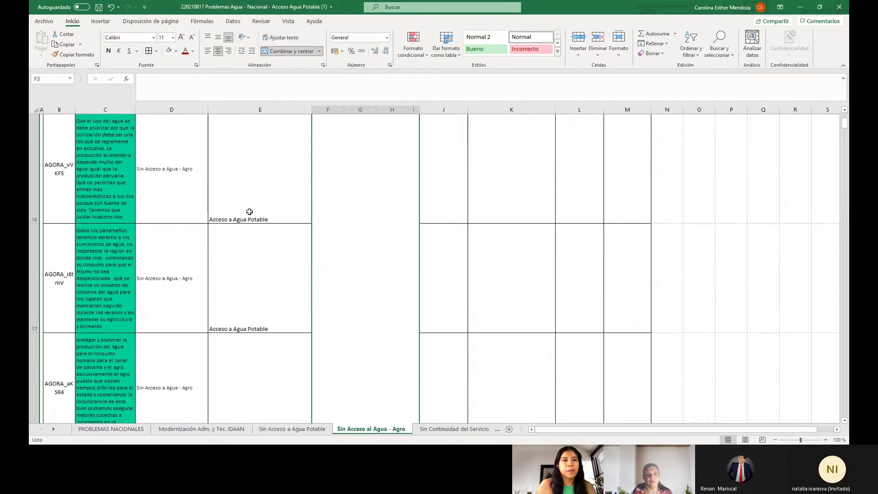
pyautogui.scroll(-10, 251, 212)
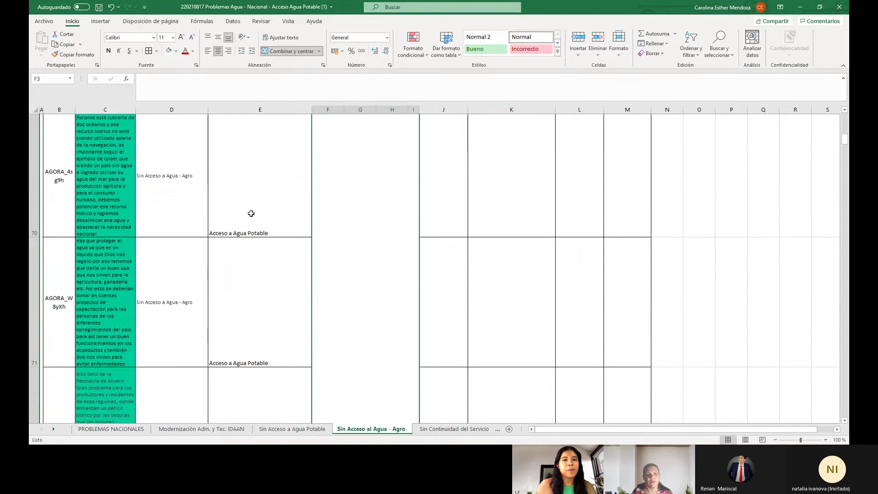
pyautogui.scroll(20, 365, 226)
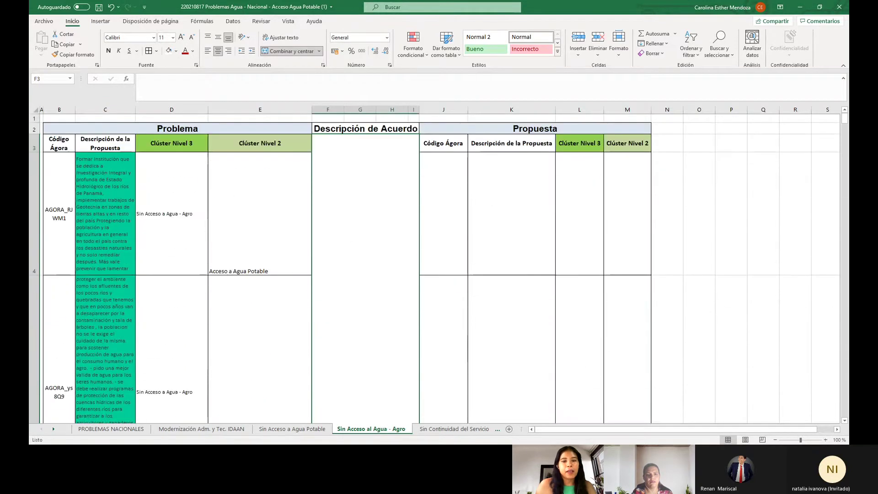
# Fill the yellow descriptions C58:C59 on the Sin Continuidad del Servicio sheet with the same light blue as the rows above.
pyautogui.click(454, 428)
pyautogui.scroll(3, 182, 308)
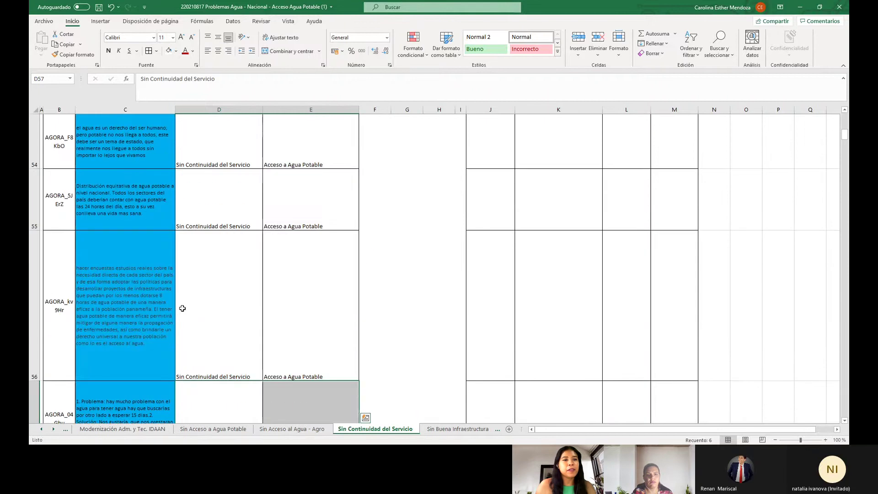
pyautogui.scroll(-6, 163, 245)
pyautogui.scroll(3, 157, 245)
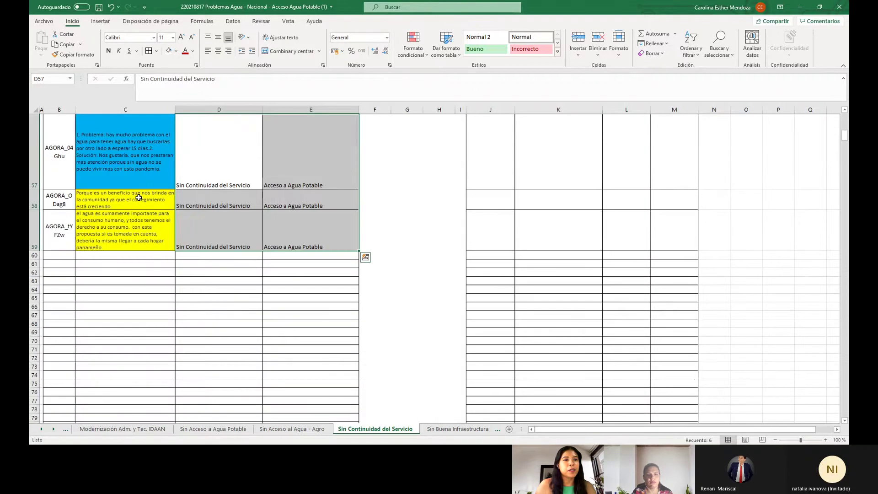
pyautogui.moveTo(138, 198); pyautogui.dragTo(137, 231)
pyautogui.click(176, 51)
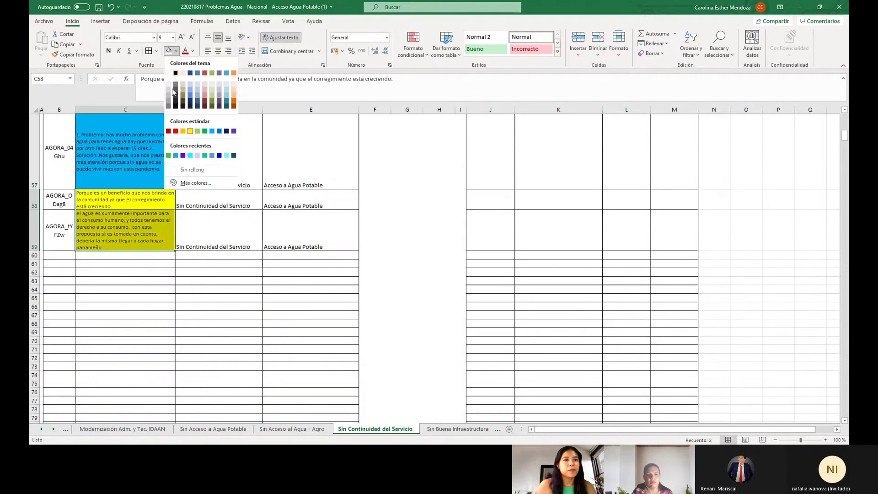
pyautogui.click(176, 155)
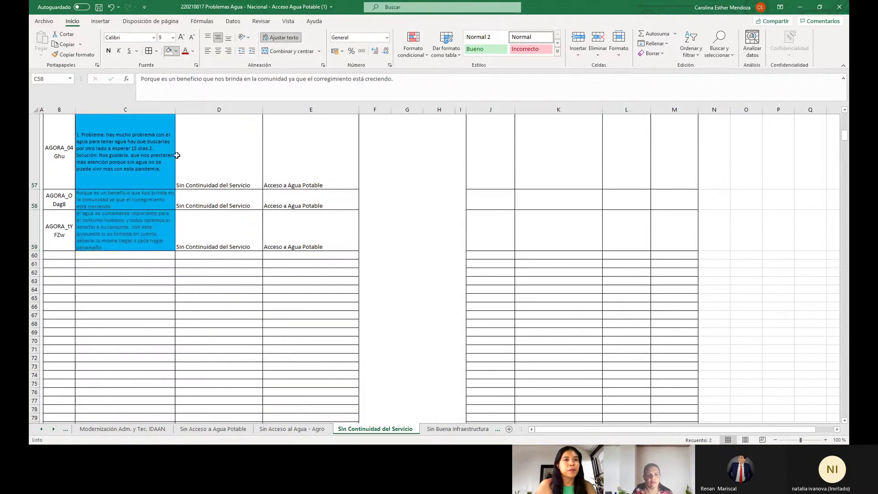
# Change the yellow fill of description C75 on the Sin Buena Infraestructura sheet to white.
pyautogui.click(437, 429)
pyautogui.scroll(10, 199, 290)
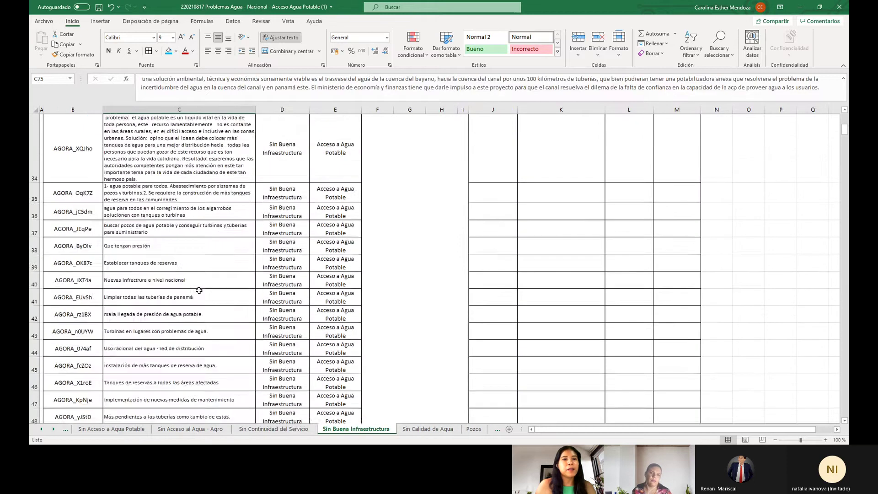
pyautogui.scroll(11, 198, 291)
pyautogui.scroll(-9, 202, 288)
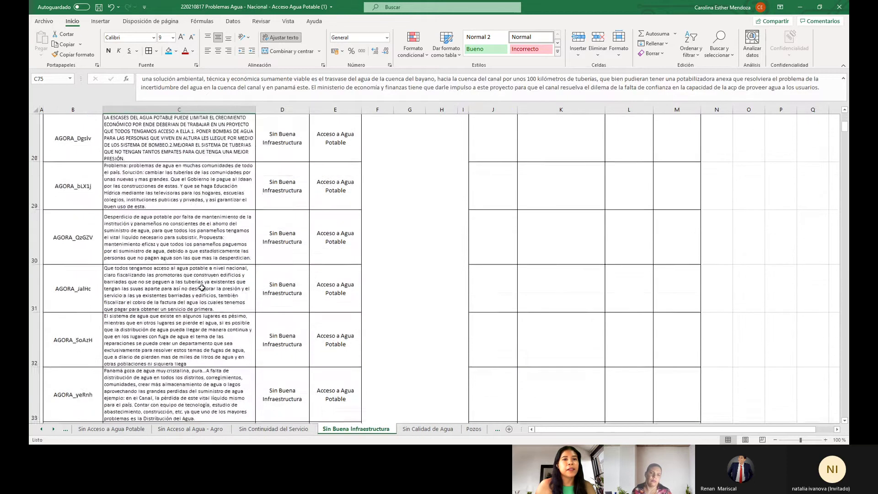
pyautogui.scroll(-10, 202, 288)
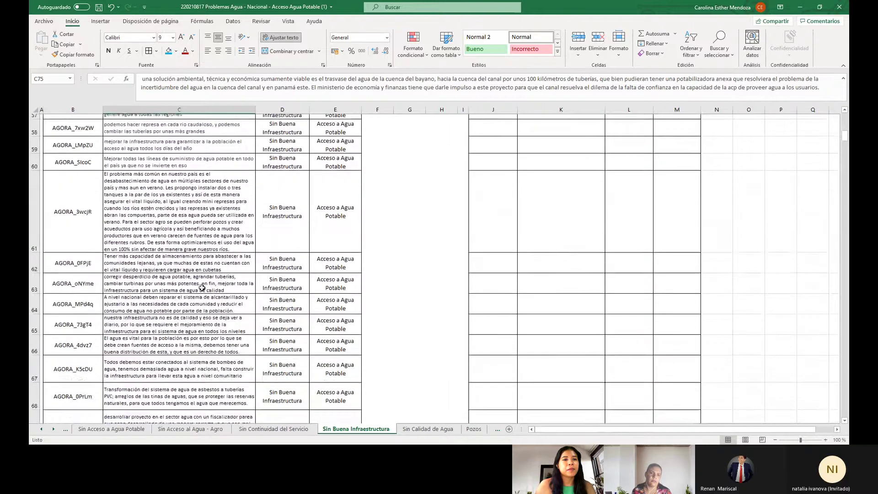
pyautogui.scroll(-5, 201, 288)
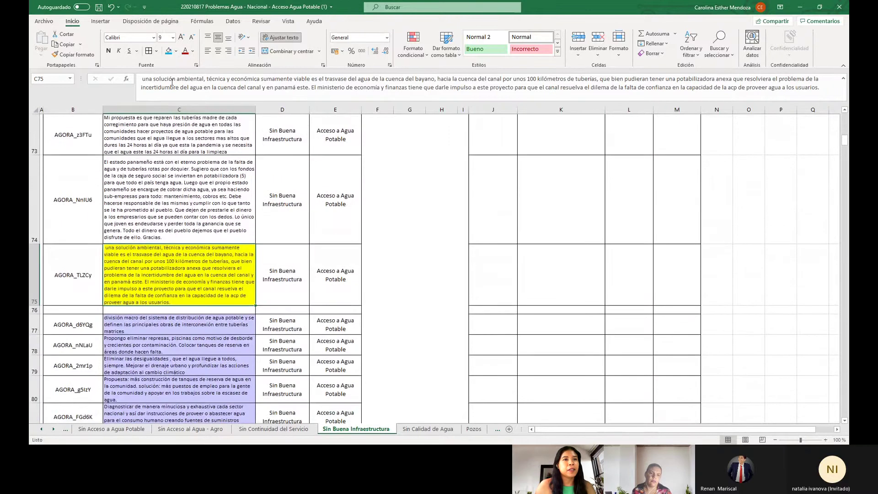
pyautogui.click(176, 51)
pyautogui.click(171, 74)
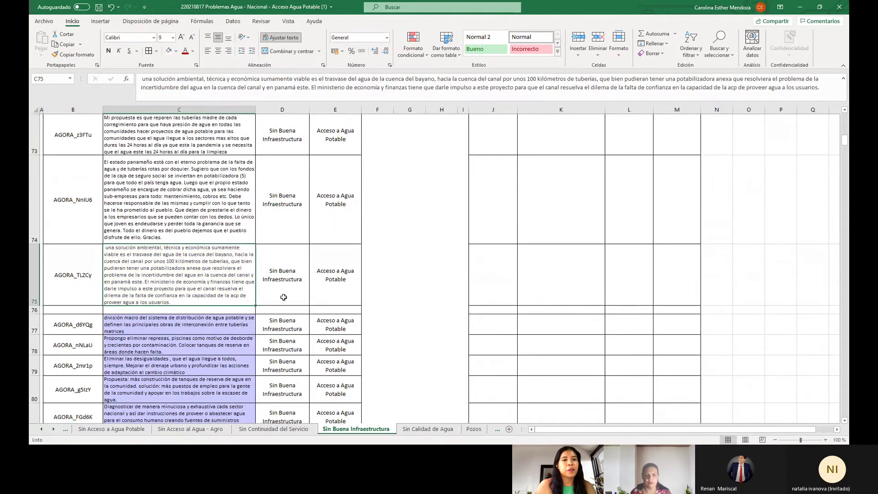
# Review the remaining color-coded proposals on Sin Buena Infraestructura and check the rows and cluster labels on Sin Calidad de Agua.
pyautogui.scroll(-1, 224, 322)
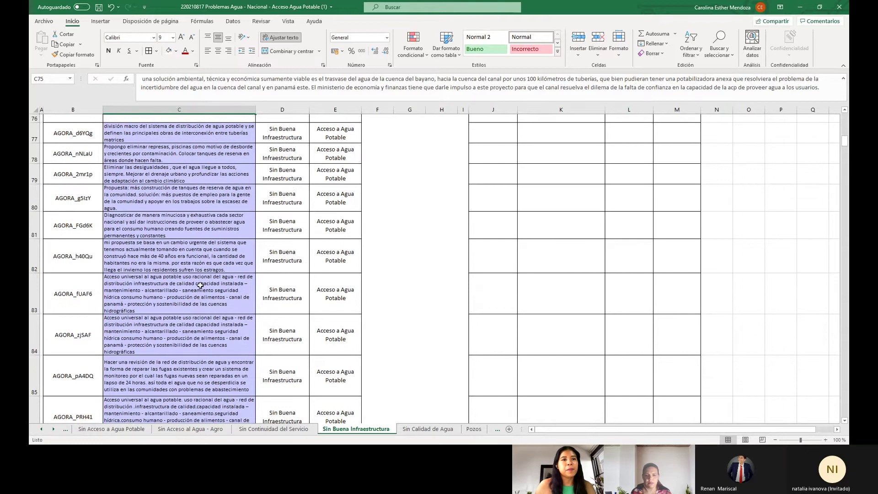
pyautogui.scroll(-6, 200, 285)
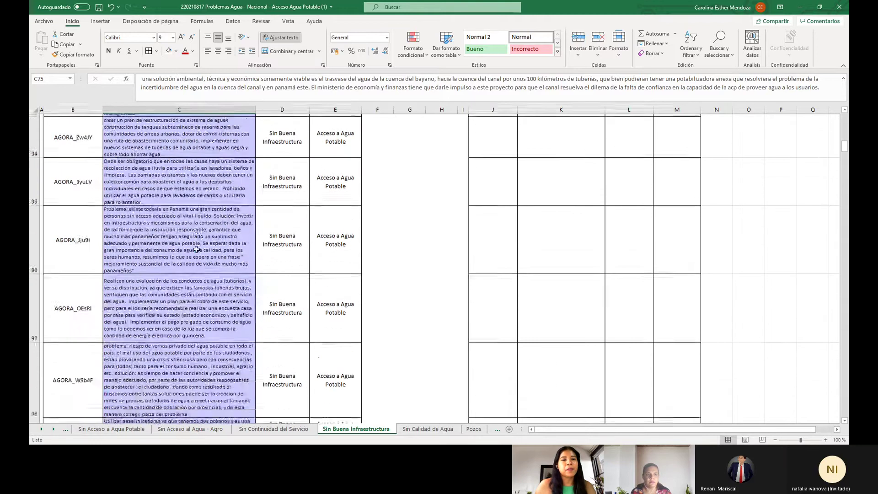
pyautogui.scroll(-4, 197, 250)
pyautogui.scroll(-6, 197, 274)
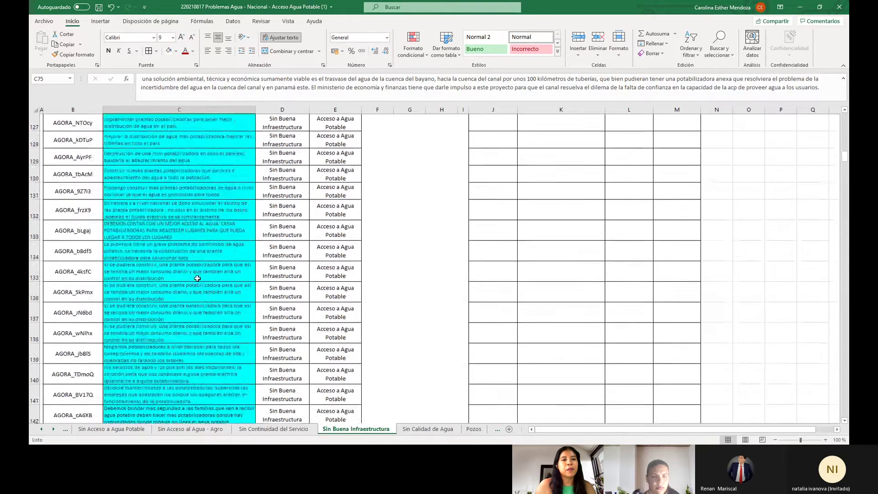
pyautogui.scroll(-19, 197, 277)
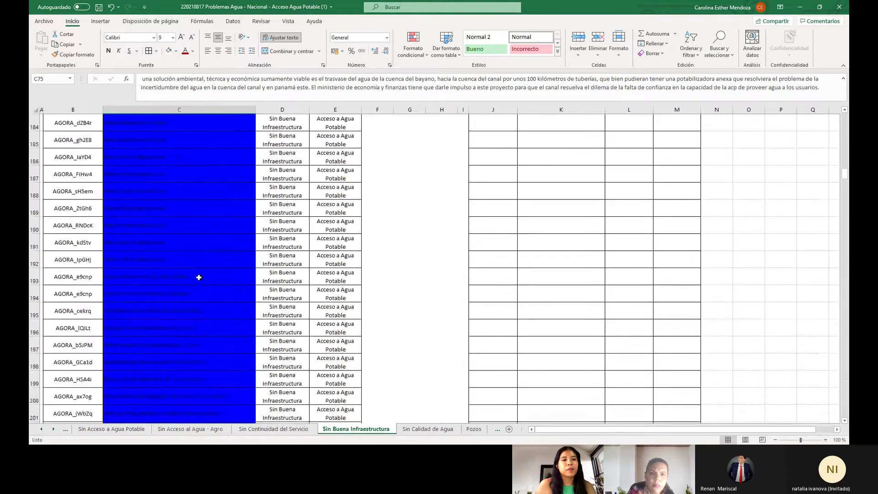
pyautogui.scroll(-10, 202, 251)
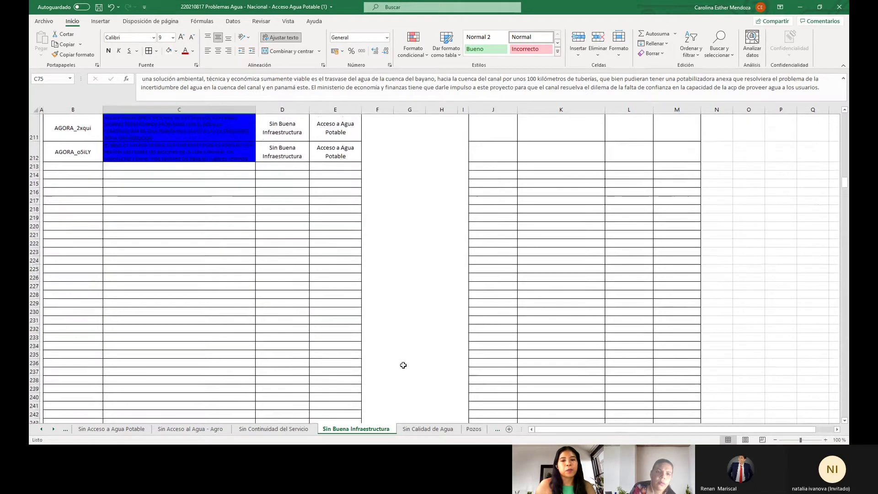
pyautogui.click(421, 429)
pyautogui.scroll(-3, 130, 215)
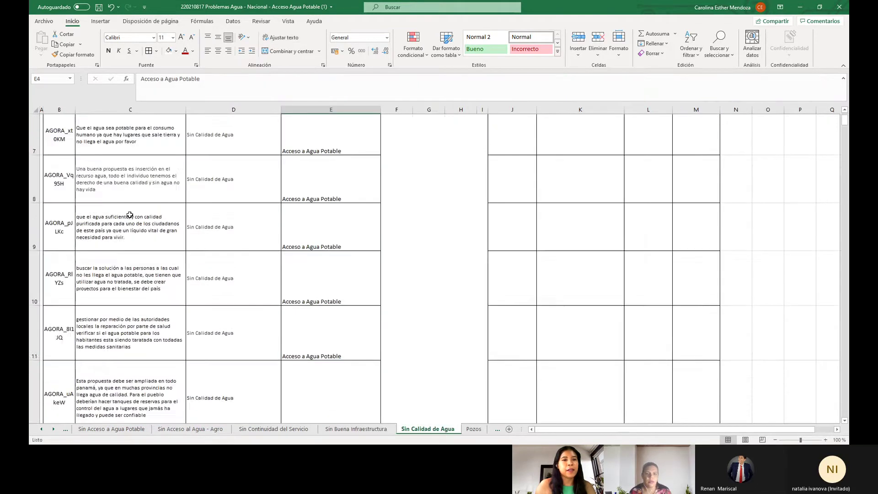
pyautogui.scroll(-13, 130, 215)
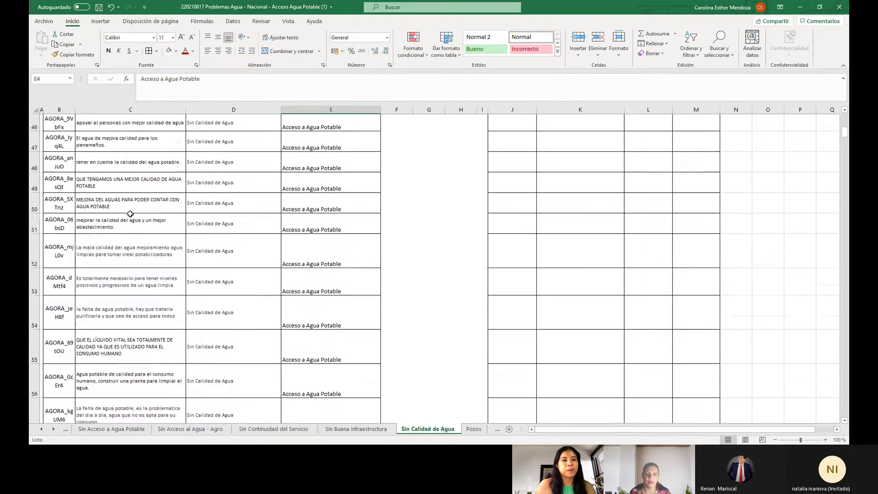
pyautogui.scroll(-10, 130, 213)
pyautogui.scroll(8, 130, 212)
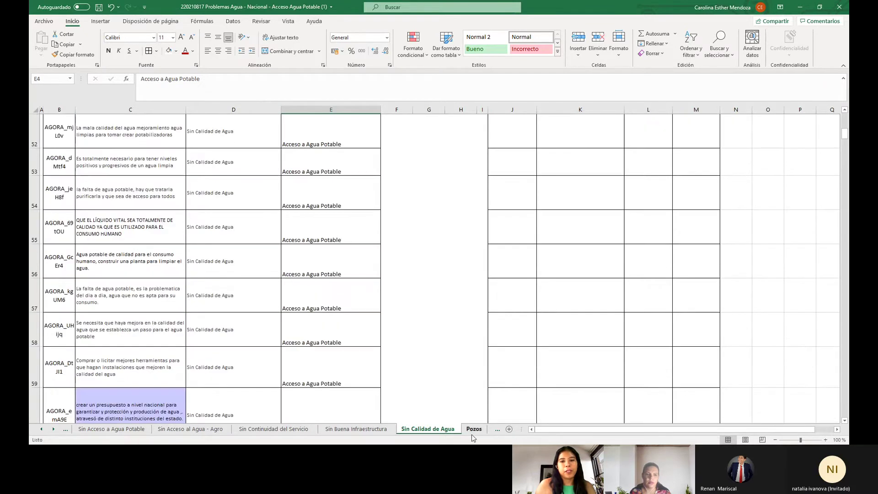
# On the Pozos sheet, enter "Perforación de Pozos" as the Clúster Nivel 3 label of the first proposal in D4.
pyautogui.click(472, 428)
pyautogui.scroll(-5, 188, 152)
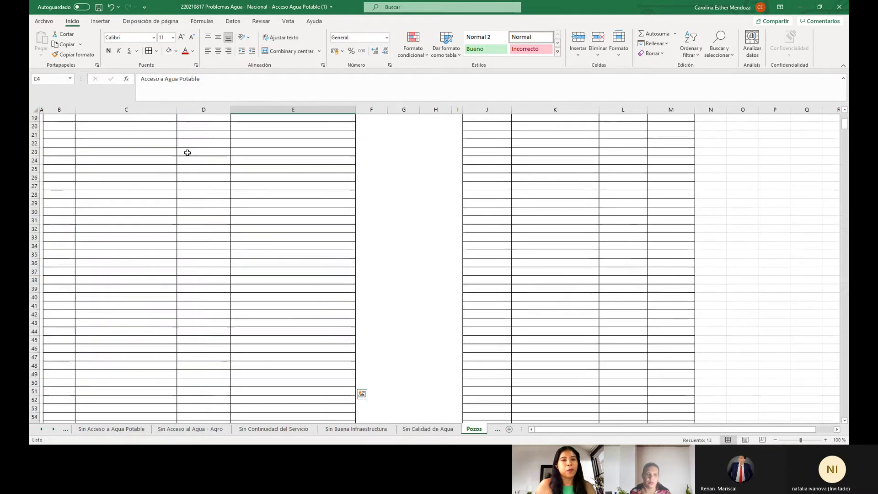
pyautogui.scroll(6, 187, 152)
pyautogui.click(198, 165)
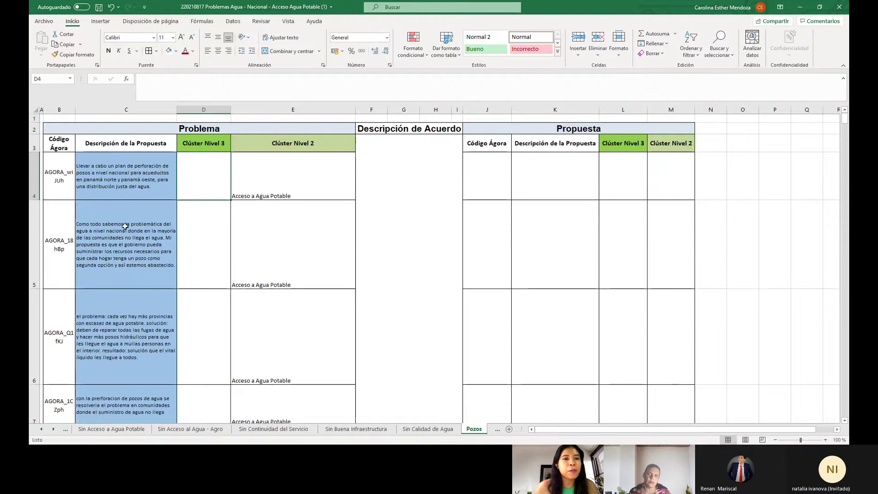
pyautogui.scroll(-5, 123, 215)
pyautogui.scroll(5, 120, 208)
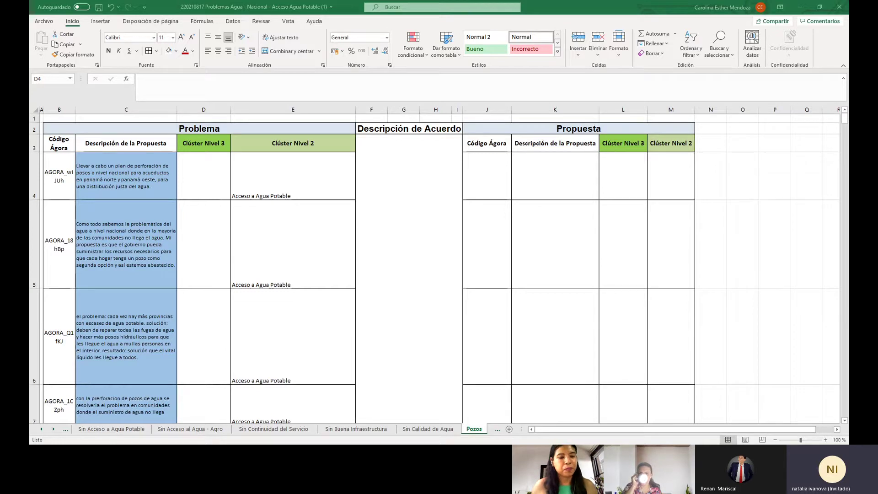
pyautogui.click(220, 182)
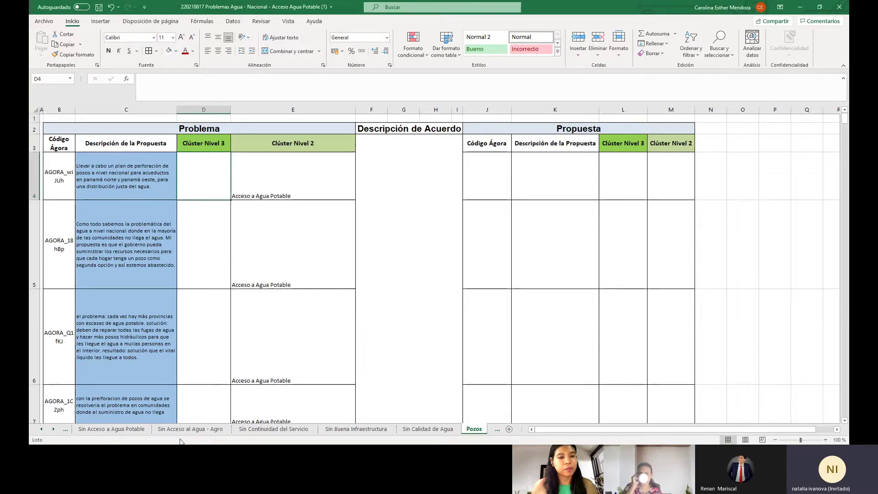
pyautogui.click(190, 90)
pyautogui.write('pE')
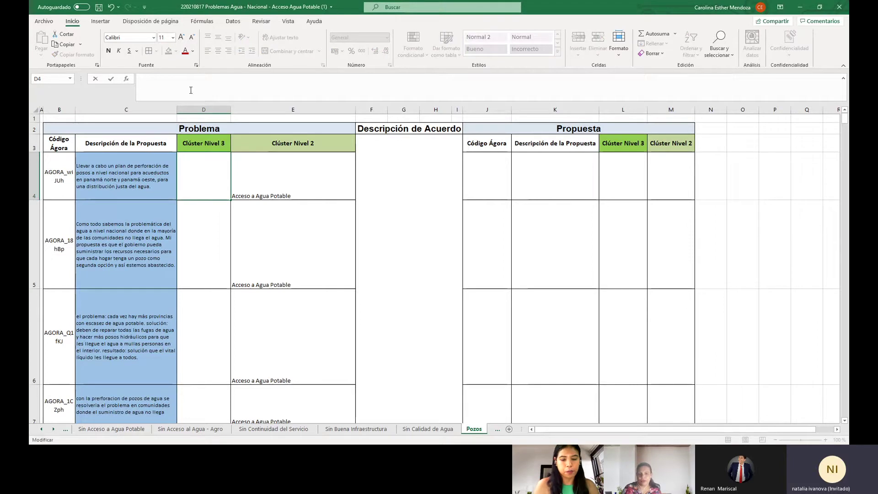
pyautogui.write('pERFORA')
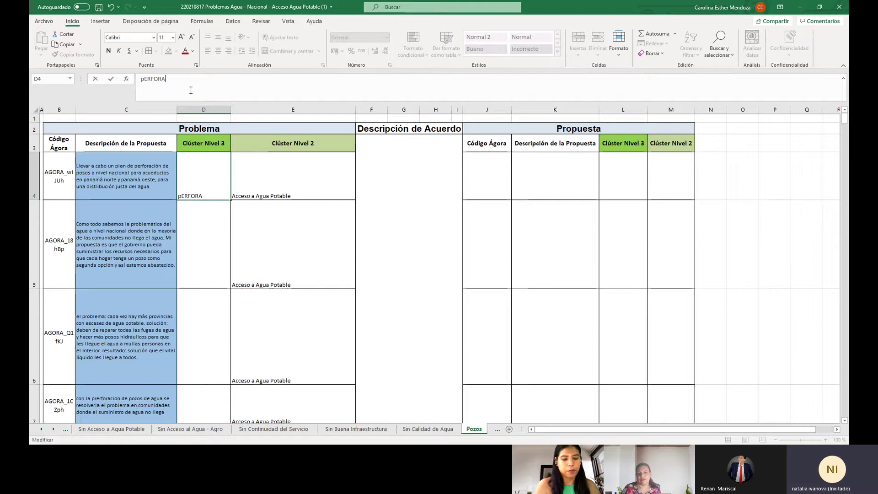
pyautogui.write('CIón de')
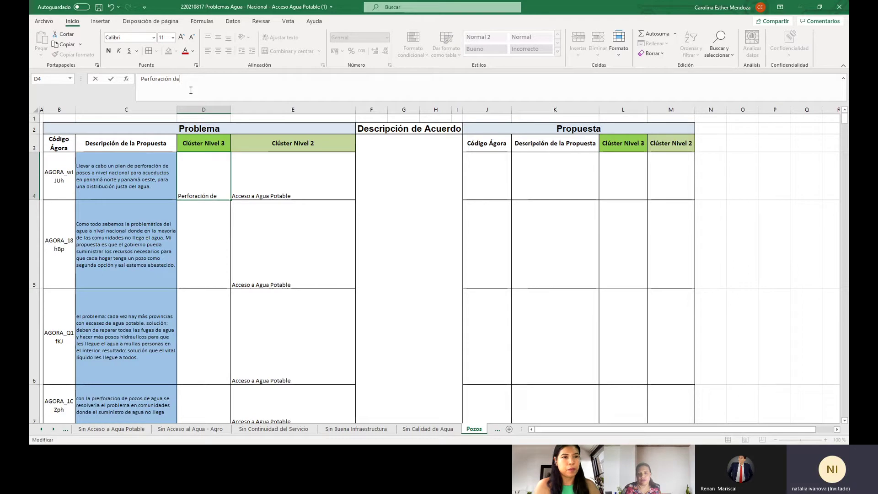
pyautogui.write(' Pozos')
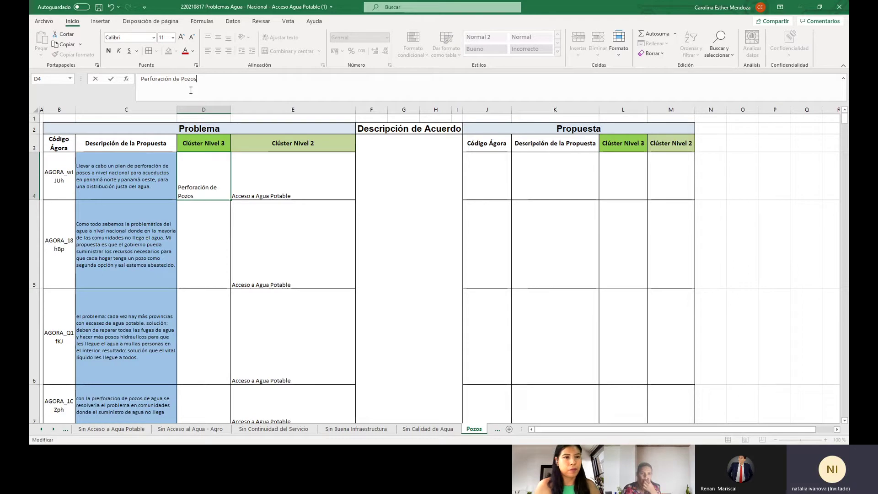
pyautogui.hotkey('ctrl', 'Return')
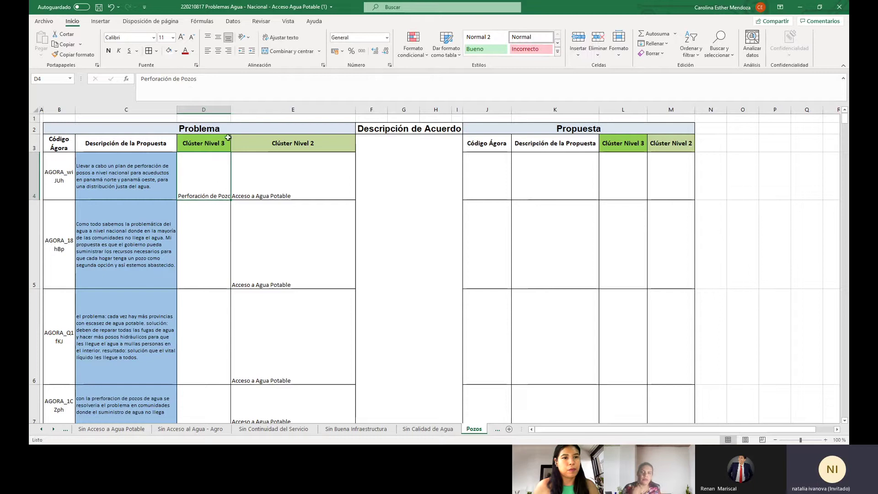
# Widen the Clúster Nivel 3 column D to fit its label and copy the label down to D16.
pyautogui.moveTo(231, 112); pyautogui.dragTo(258, 112)
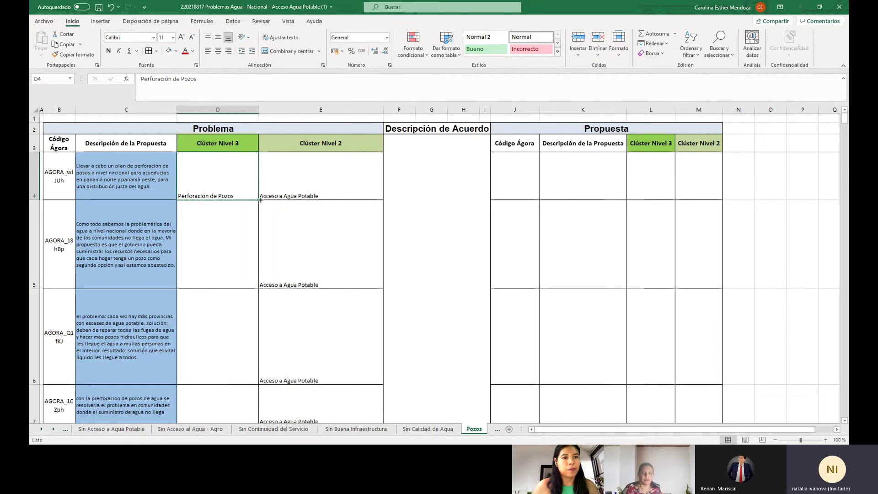
pyautogui.moveTo(258, 200); pyautogui.dragTo(238, 383)
# Rename the Pozos sheet as "Perforación de Pozos".
pyautogui.rightClick(473, 429)
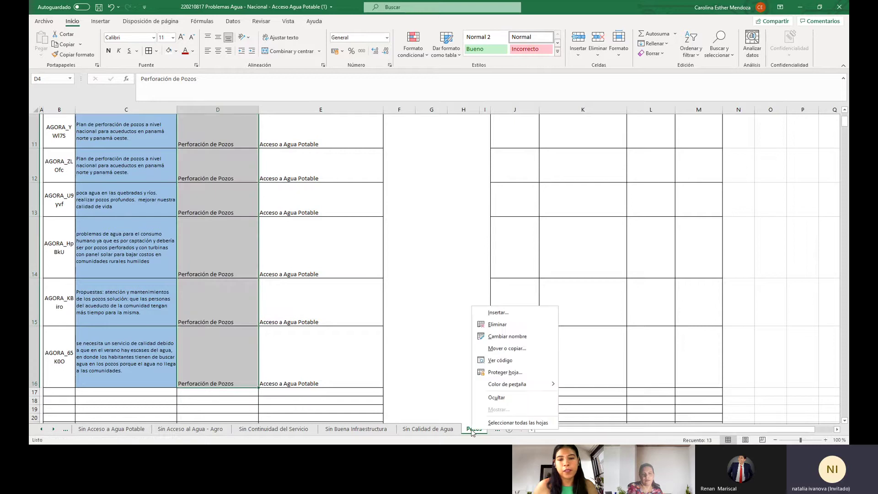
pyautogui.click(517, 336)
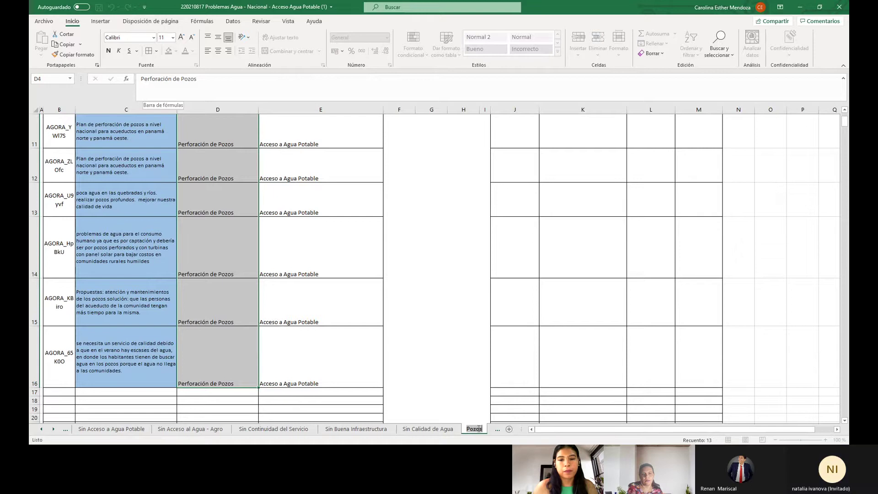
pyautogui.write('Gestión de Perforac')
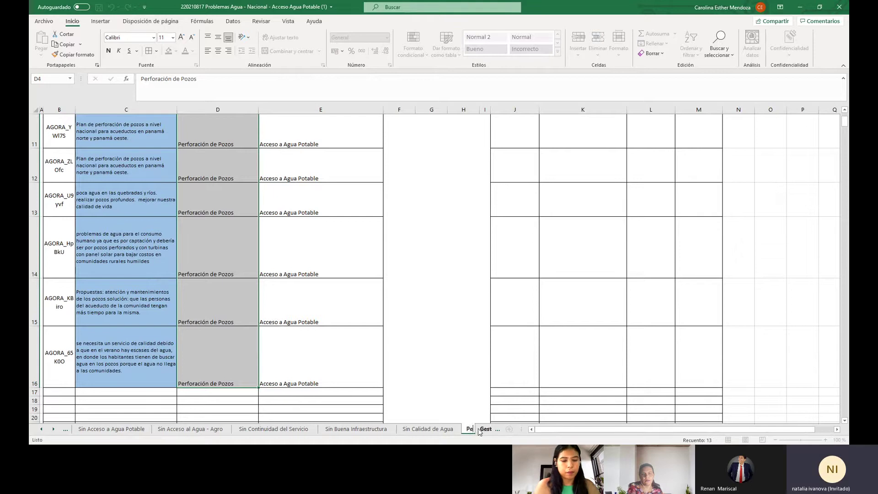
pyautogui.write('ión de')
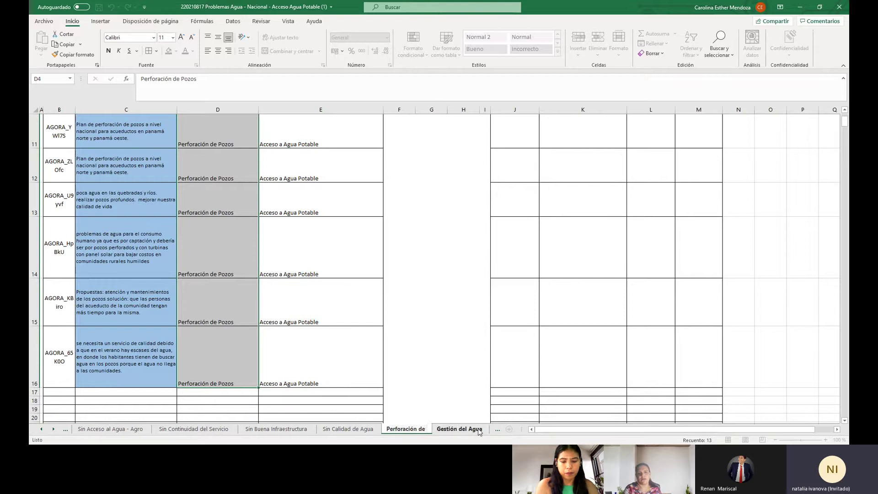
pyautogui.write(' Pozos')
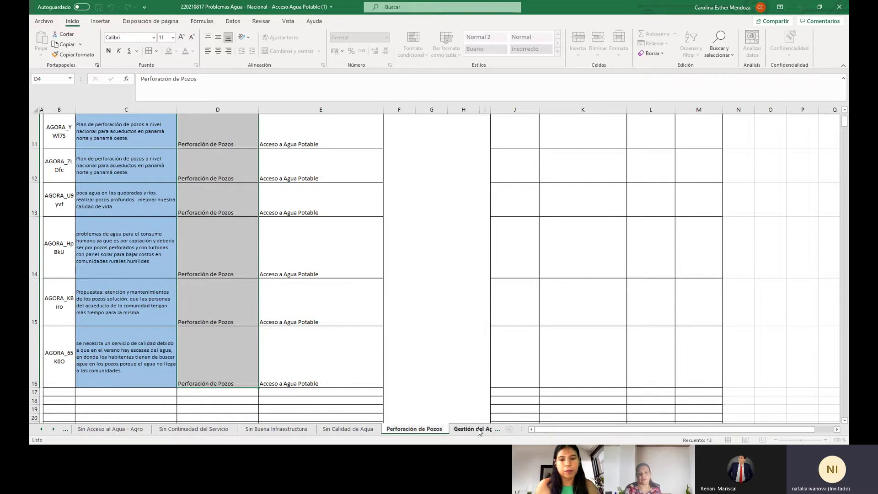
pyautogui.press('Return')
pyautogui.click(171, 355)
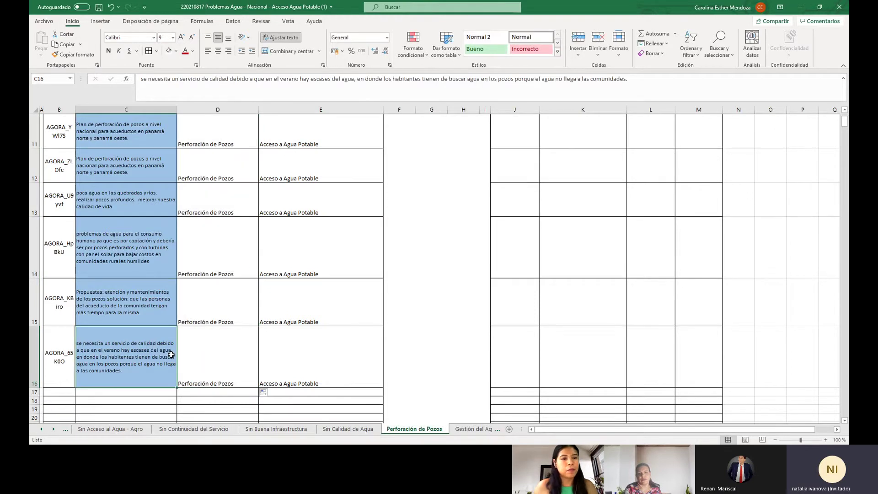
# Try to copy the cluster labels D4:E16 into the Propuesta cluster columns L4:M16.
pyautogui.scroll(4, 207, 353)
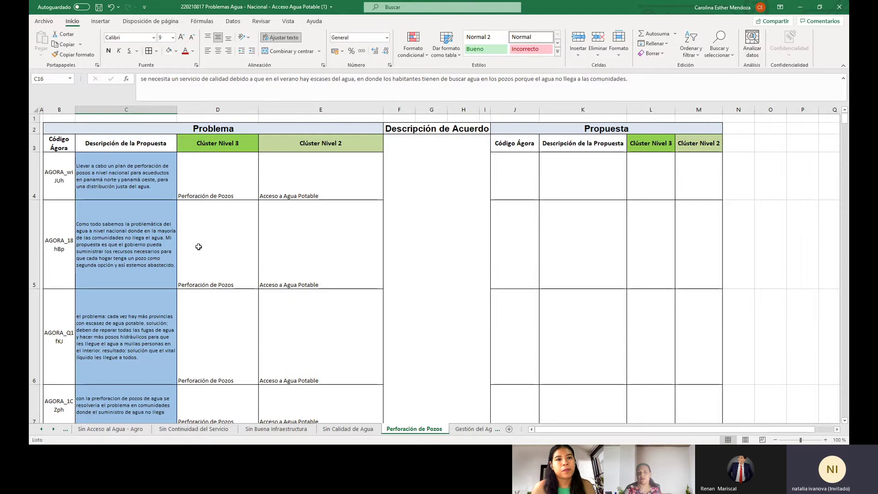
pyautogui.moveTo(231, 177); pyautogui.dragTo(310, 363)
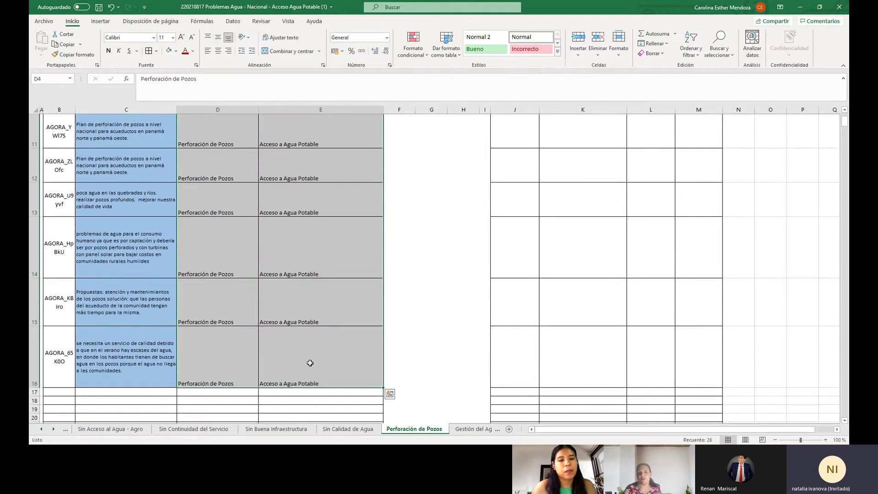
pyautogui.rightClick(310, 363)
pyautogui.click(355, 131)
pyautogui.scroll(4, 355, 131)
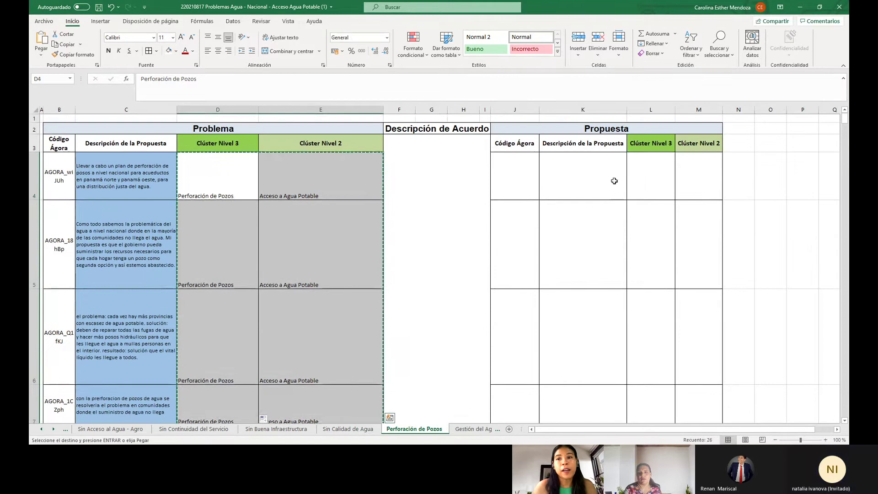
pyautogui.moveTo(643, 177); pyautogui.dragTo(704, 362)
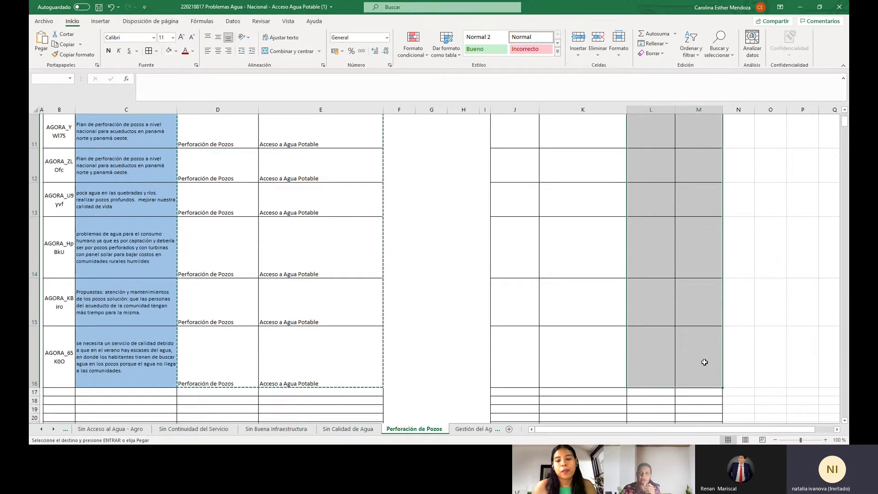
pyautogui.rightClick(704, 362)
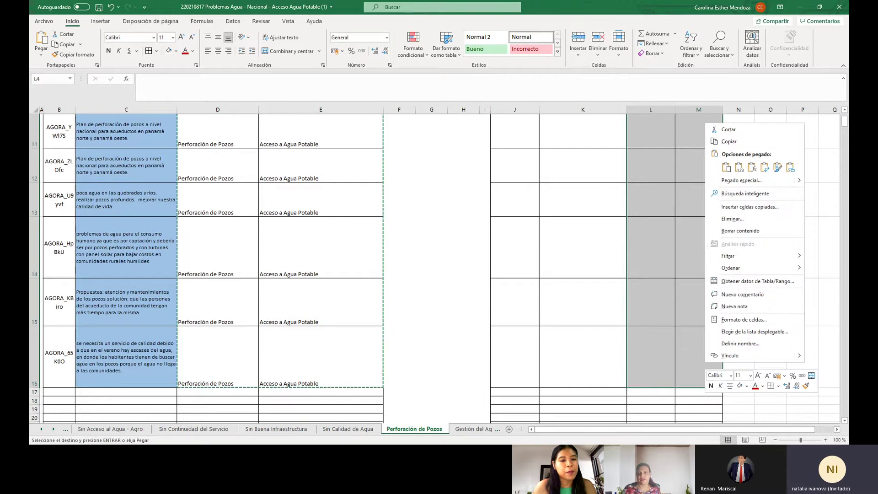
pyautogui.press('Escape')
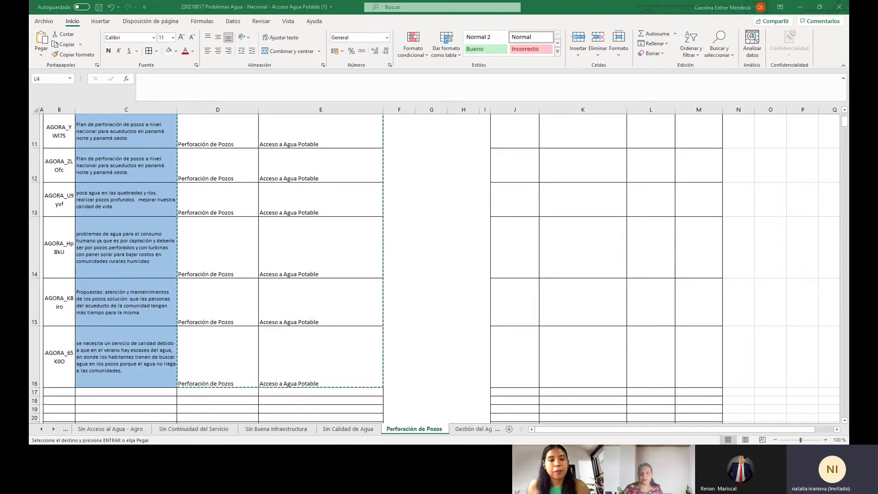
pyautogui.hotkey('ctrl', 'v')
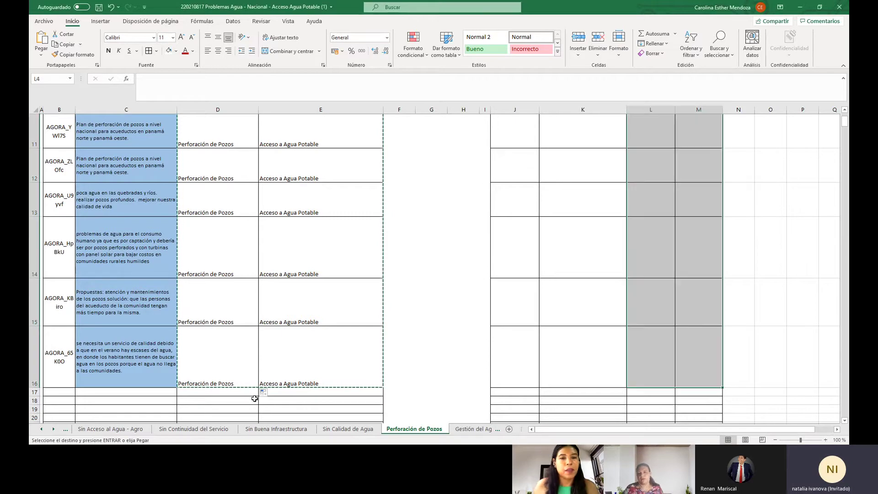
pyautogui.click(683, 170)
pyautogui.scroll(4, 456, 202)
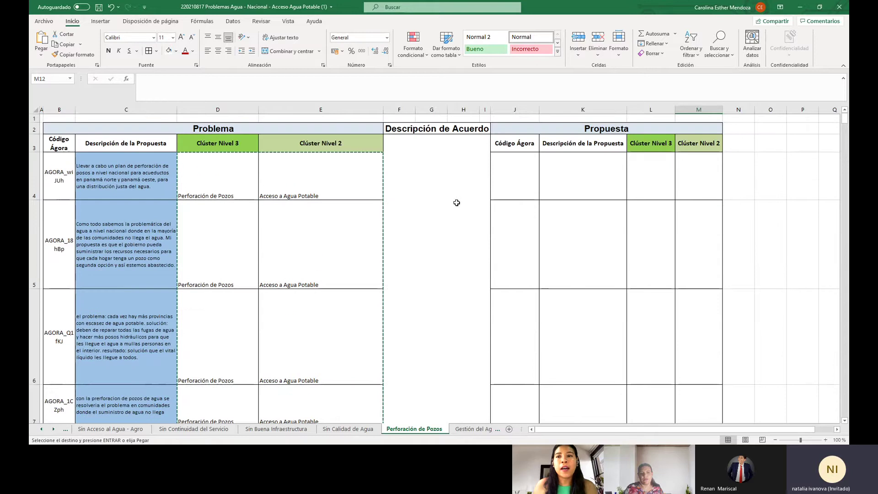
# Review the cluster labels of the Perforación de Pozos proposals and the Propuesta columns beside them.
pyautogui.doubleClick(304, 178)
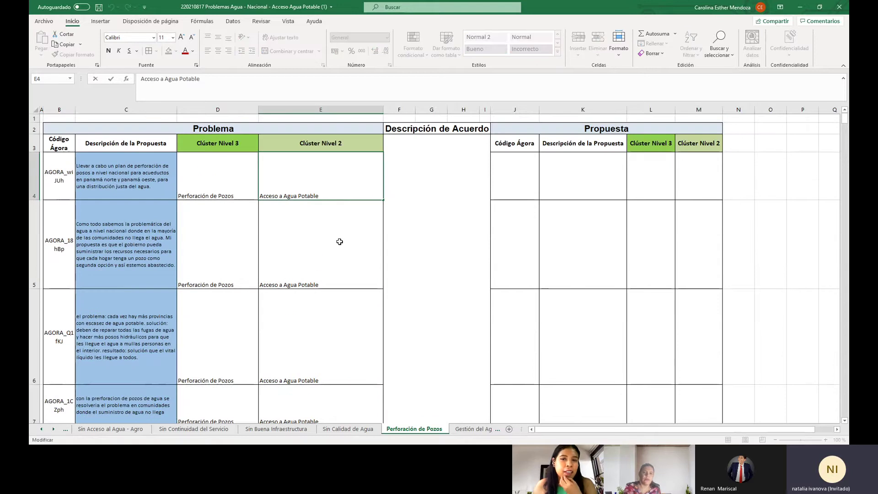
pyautogui.scroll(-5, 346, 239)
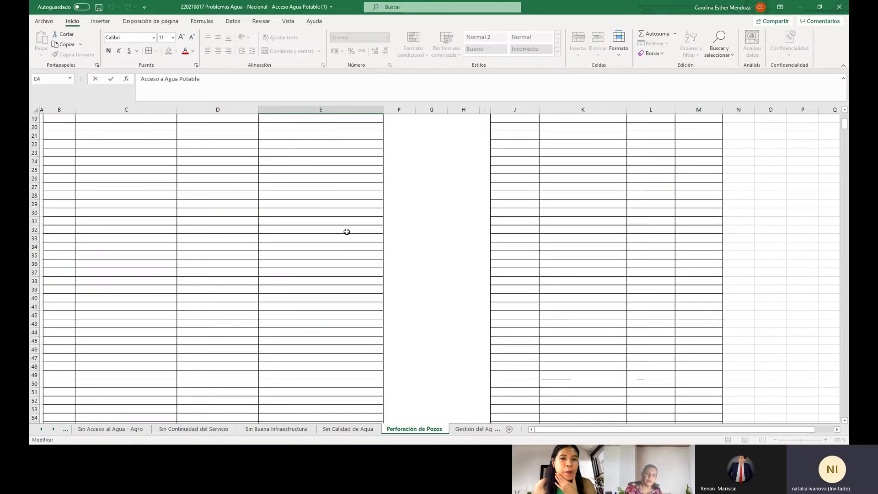
pyautogui.scroll(5, 348, 229)
pyautogui.click(555, 176)
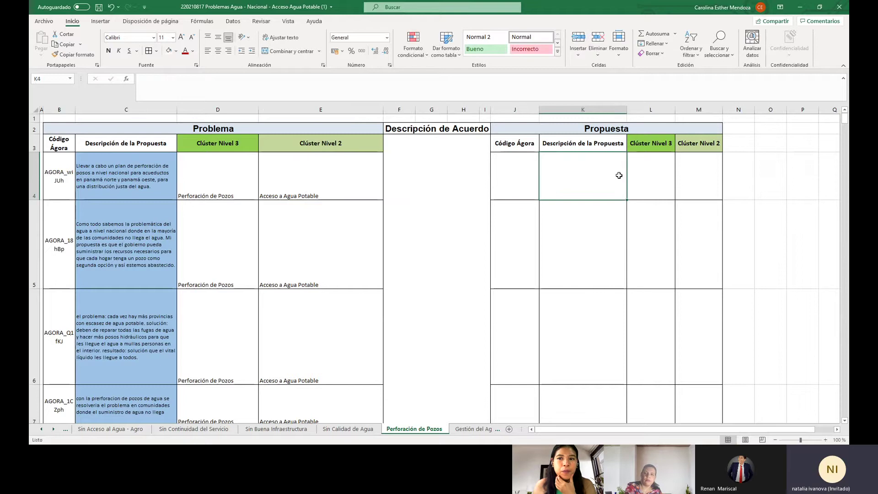
pyautogui.press('Tab')
pyautogui.click(526, 174)
pyautogui.click(604, 172)
pyautogui.click(654, 171)
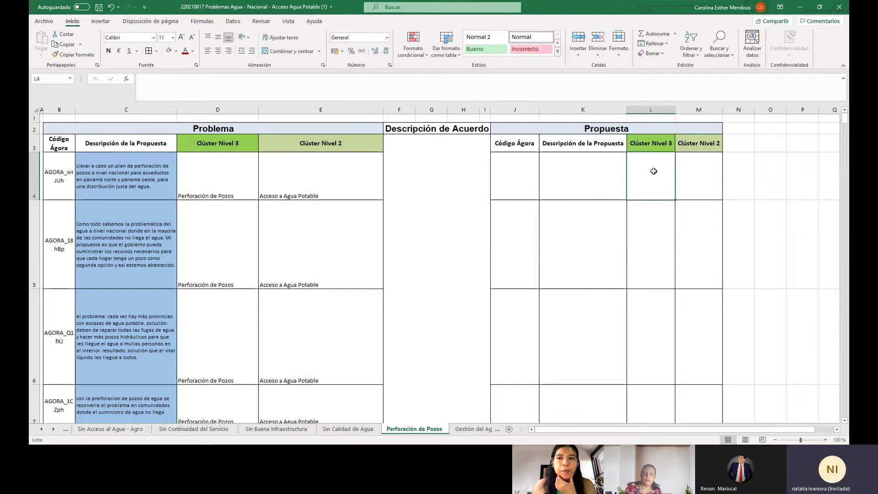
pyautogui.scroll(-5, 279, 190)
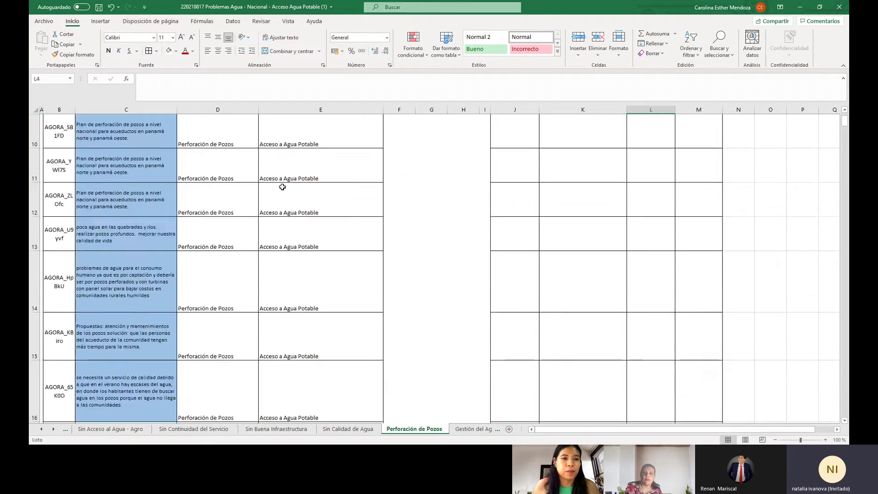
pyautogui.scroll(5, 284, 185)
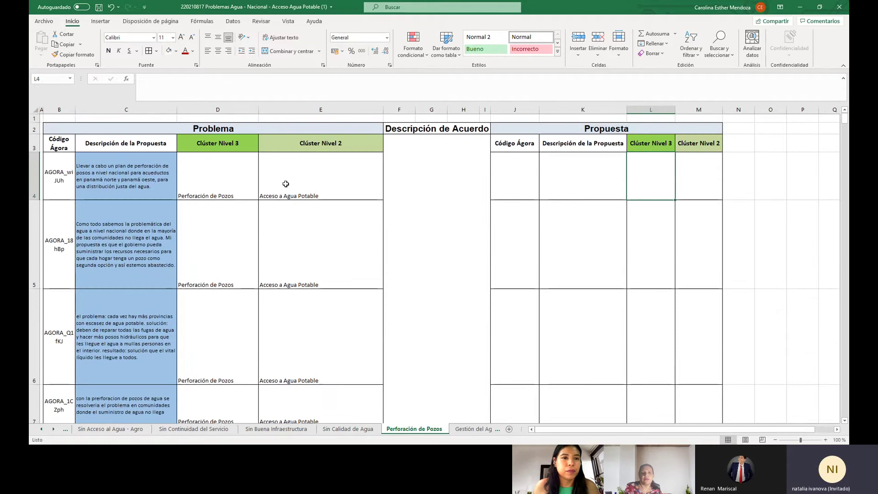
# Return to the PROBLEMAS NACIONALES sheet and view its proposal list from the first row.
pyautogui.click(41, 428)
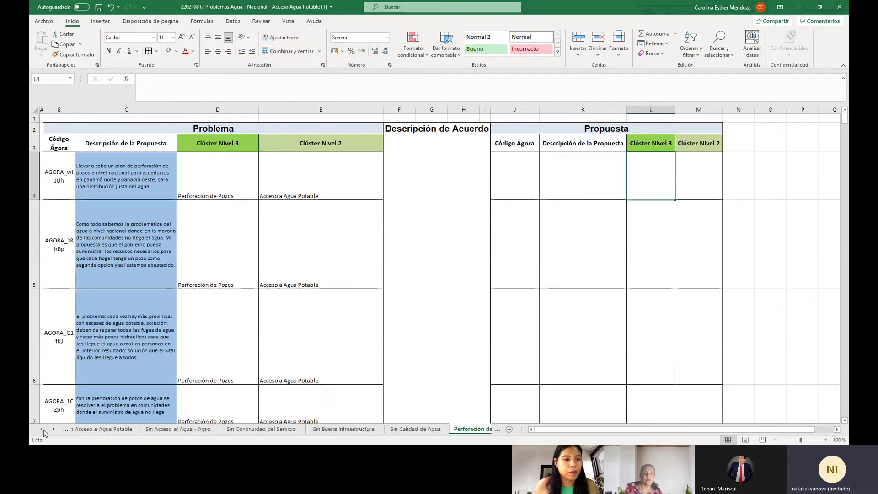
pyautogui.click(41, 429)
pyautogui.click(41, 429)
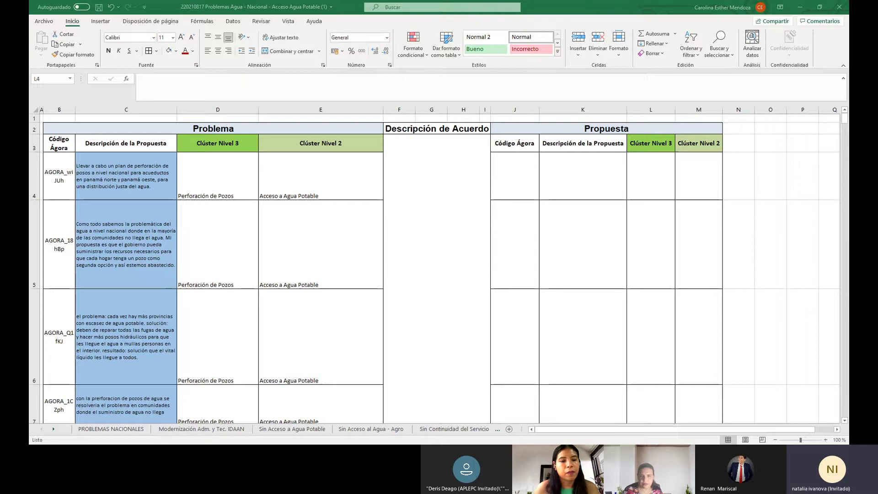
pyautogui.click(278, 249)
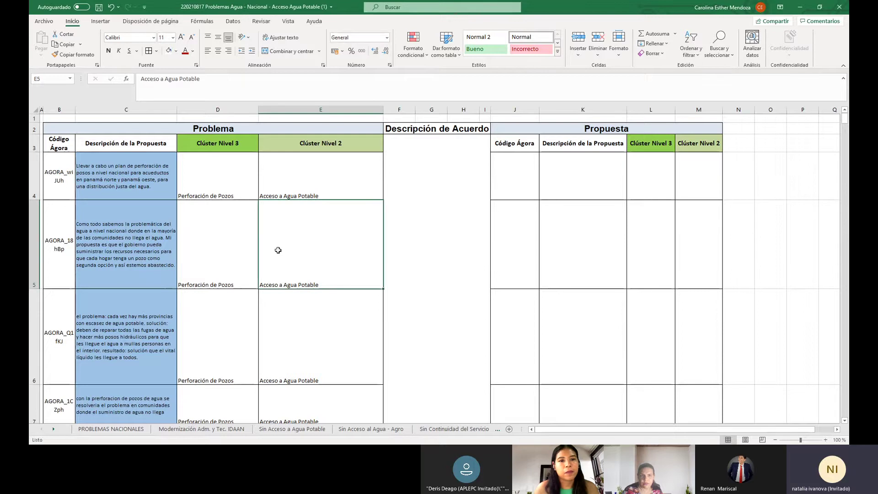
pyautogui.scroll(-3, 290, 301)
pyautogui.scroll(3, 316, 337)
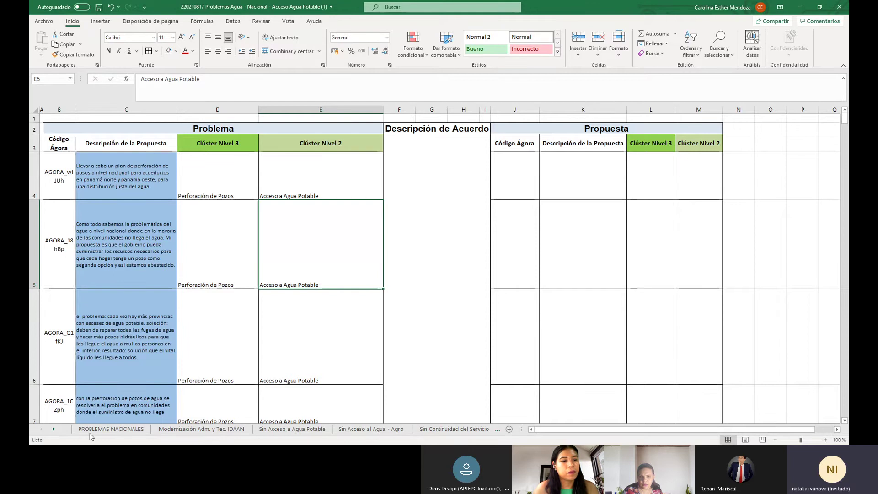
pyautogui.click(111, 429)
pyautogui.scroll(13, 261, 316)
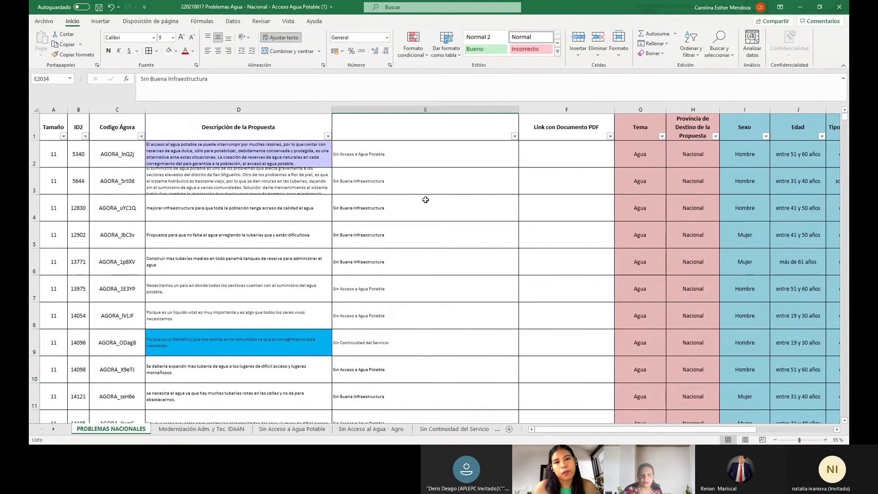
# Review the color-coded proposals and their category labels in the PROBLEMAS NACIONALES sheet, from row 2 to about row 71.
pyautogui.scroll(-5, 421, 216)
pyautogui.scroll(-6, 422, 216)
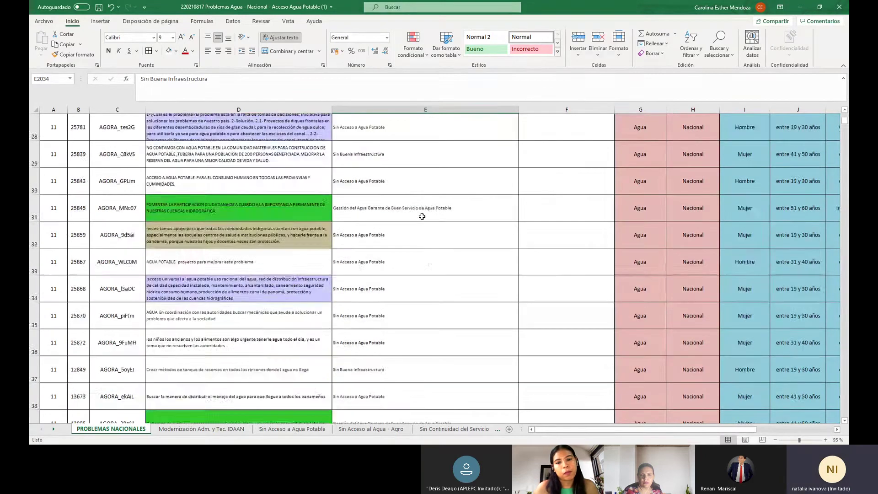
pyautogui.scroll(-10, 421, 216)
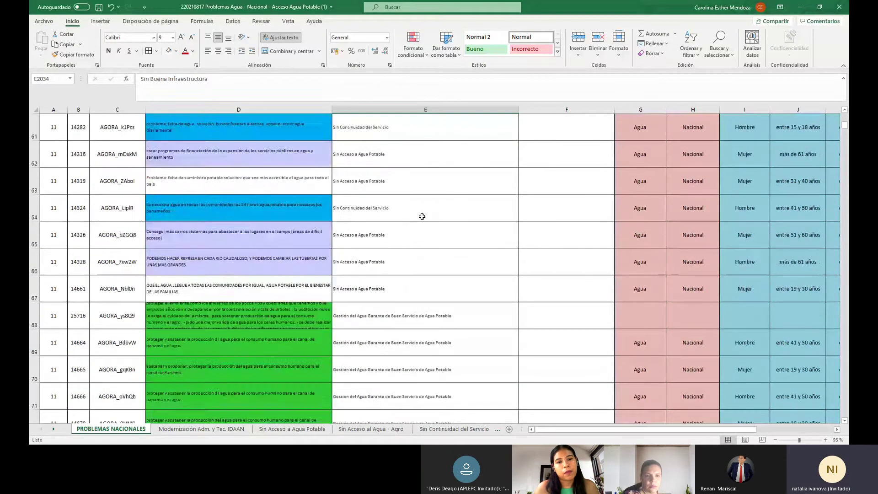
pyautogui.scroll(20, 422, 216)
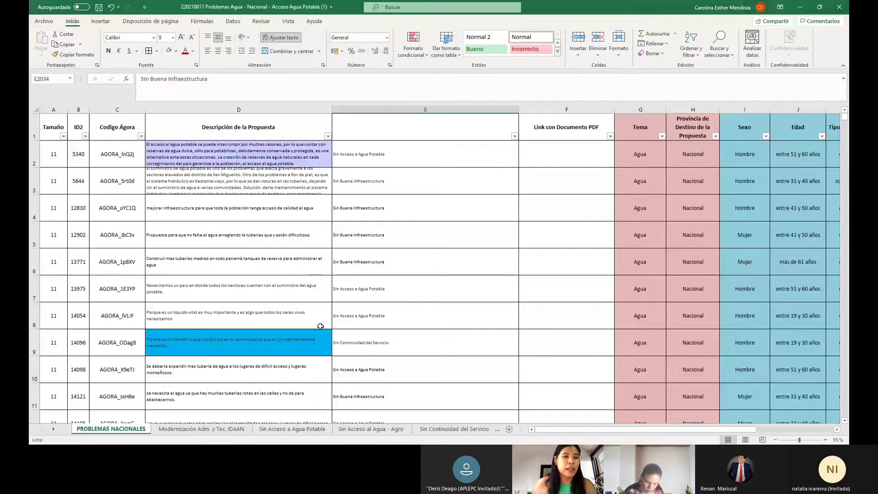
pyautogui.click(391, 209)
pyautogui.click(216, 197)
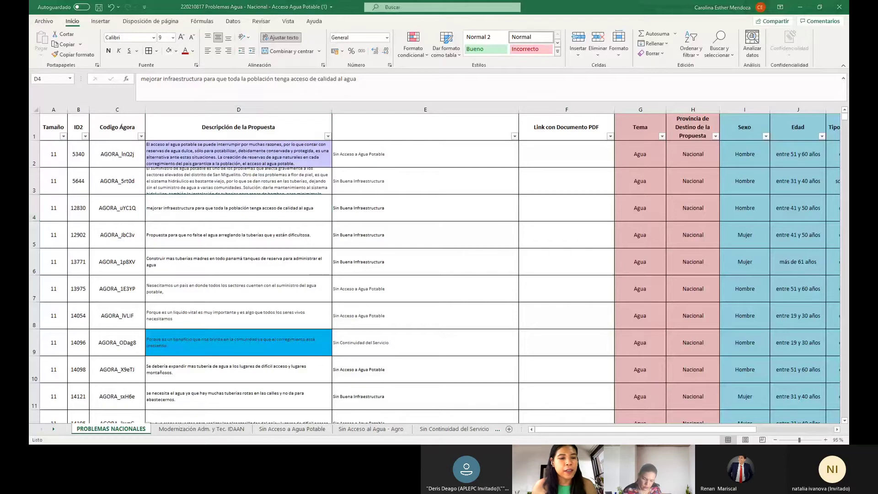
# Save the workbook over the existing file "220210817 Problemas Agua - Nacional - Acceso Agua Potable (1)" in the PACTO BICENTENARIO folder 31.
pyautogui.click(51, 22)
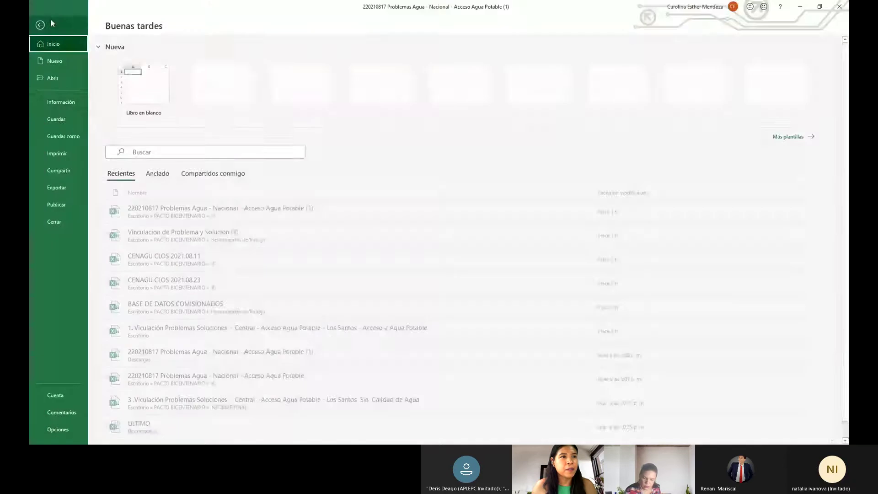
pyautogui.click(63, 136)
pyautogui.click(143, 196)
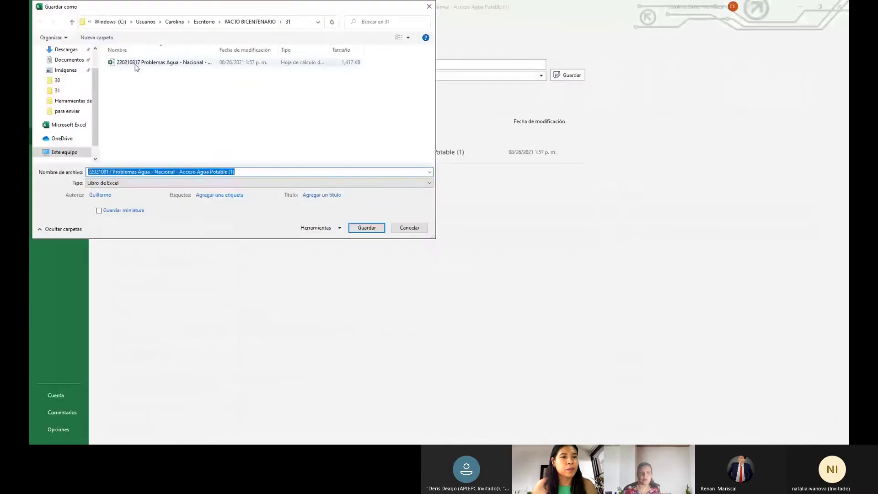
pyautogui.click(136, 67)
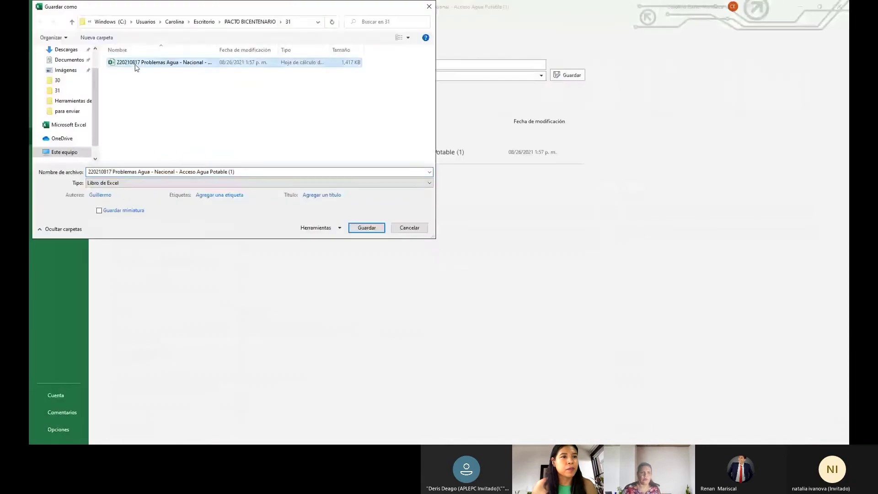
pyautogui.click(370, 228)
pyautogui.click(488, 227)
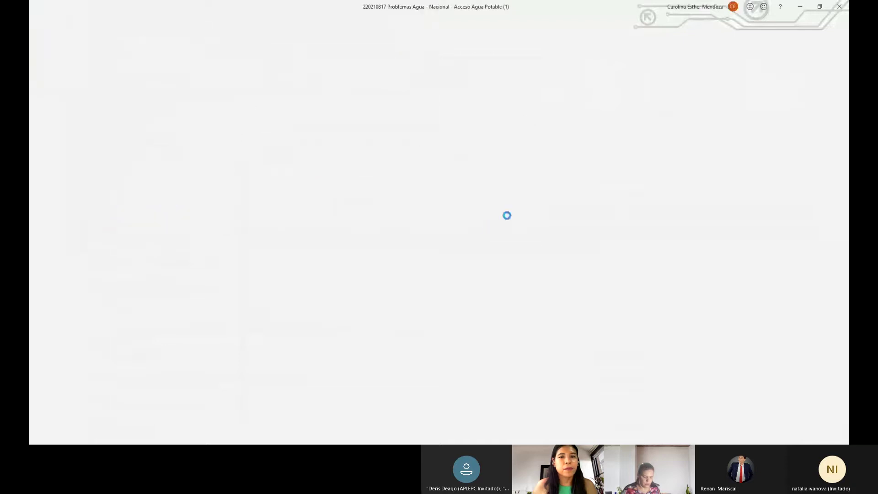